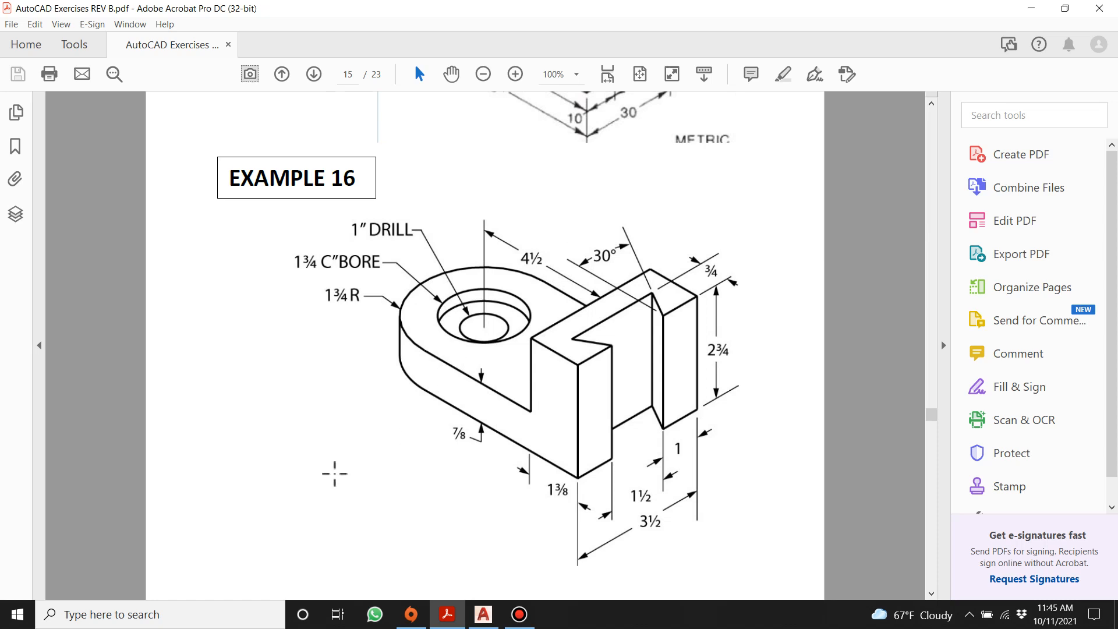
Step: Examine the dimensions and shape of the Example 16 part in the exercise PDF
{"action": "left_click_drag", "start_coordinate": [281, 507], "coordinate": [451, 409]}
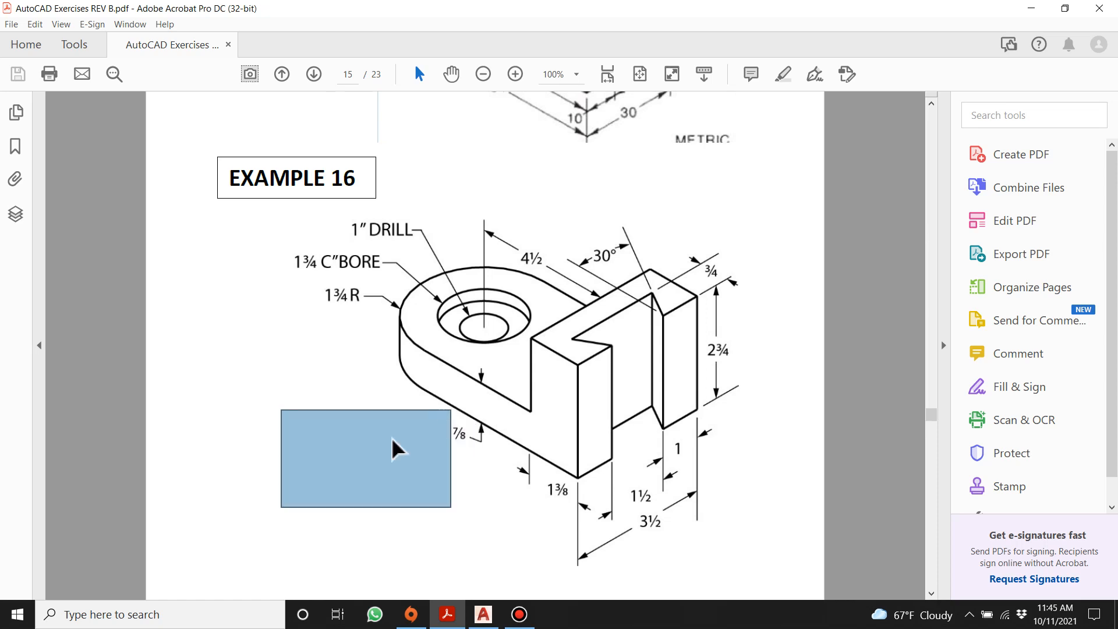
{"action": "left_click_drag", "start_coordinate": [528, 120], "coordinate": [536, 174]}
{"action": "left_click_drag", "start_coordinate": [795, 512], "coordinate": [678, 431]}
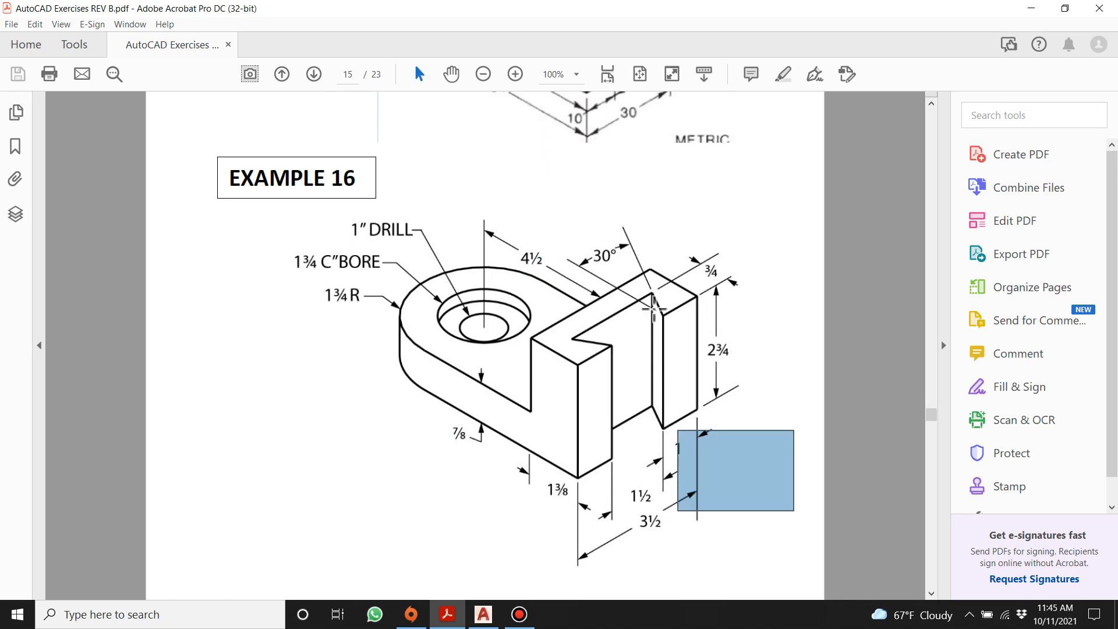
{"action": "left_click", "coordinate": [705, 204]}
{"action": "left_click_drag", "start_coordinate": [710, 186], "coordinate": [589, 251]}
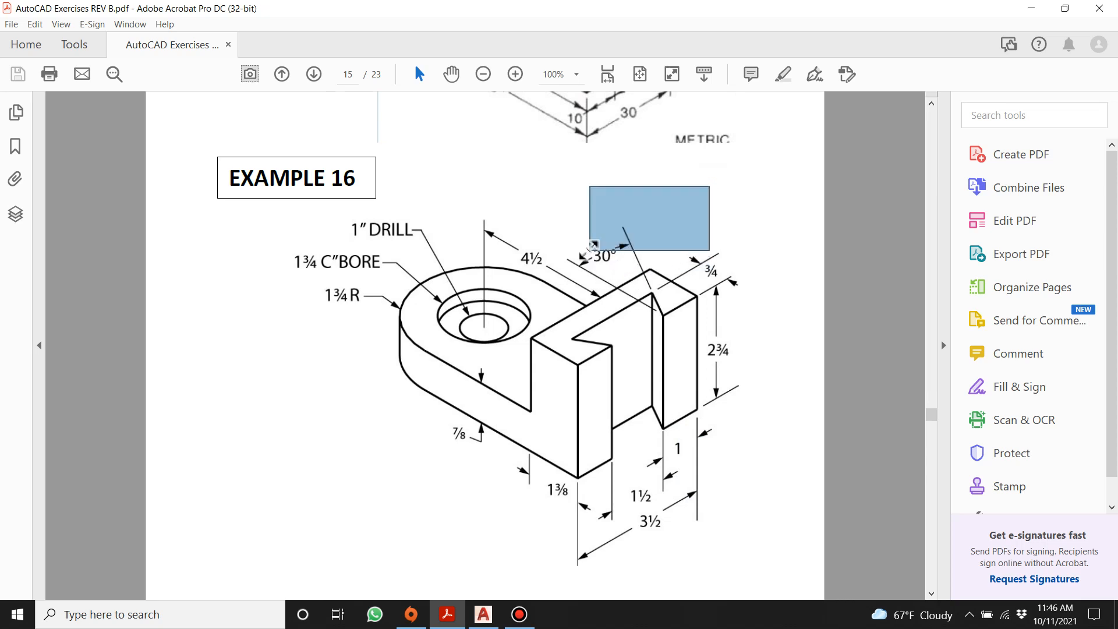
{"action": "left_click_drag", "start_coordinate": [519, 110], "coordinate": [528, 161]}
{"action": "left_click_drag", "start_coordinate": [292, 151], "coordinate": [397, 261]}
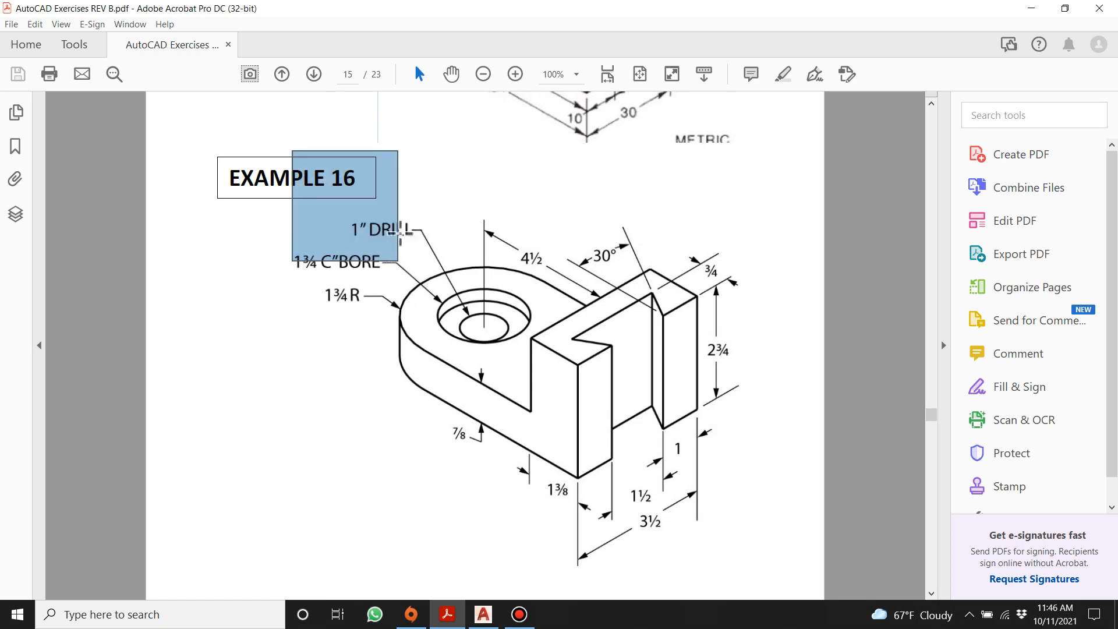
{"action": "left_click", "coordinate": [499, 172]}
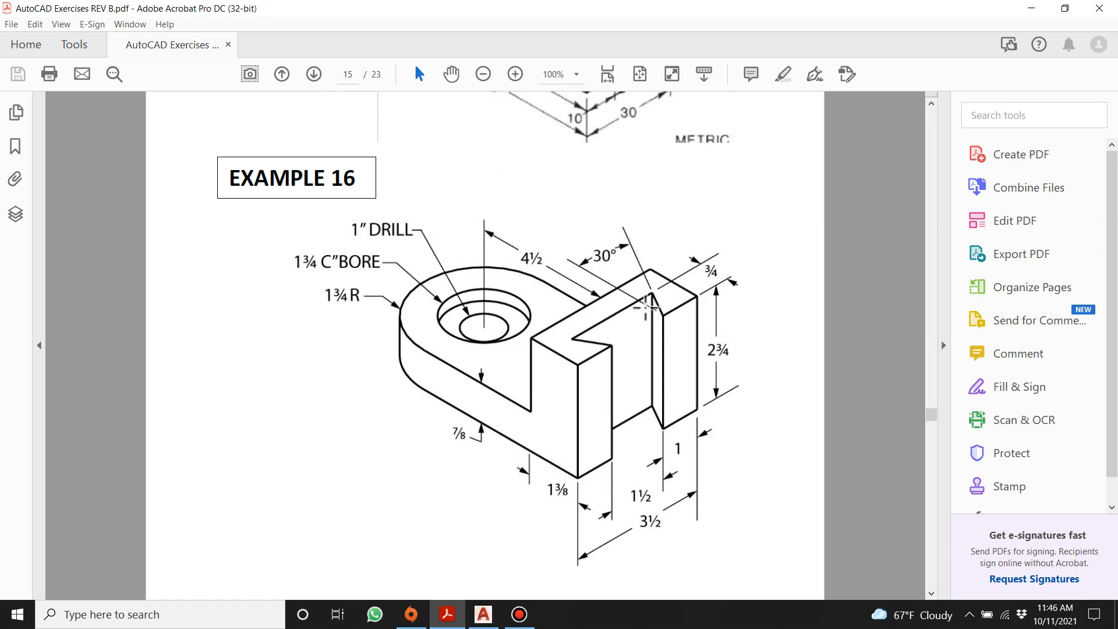
Step: Switch to AutoCAD, start a drawing from the Manufacturing Imperial sheet set template, and go to model space
{"action": "left_click", "coordinate": [484, 614]}
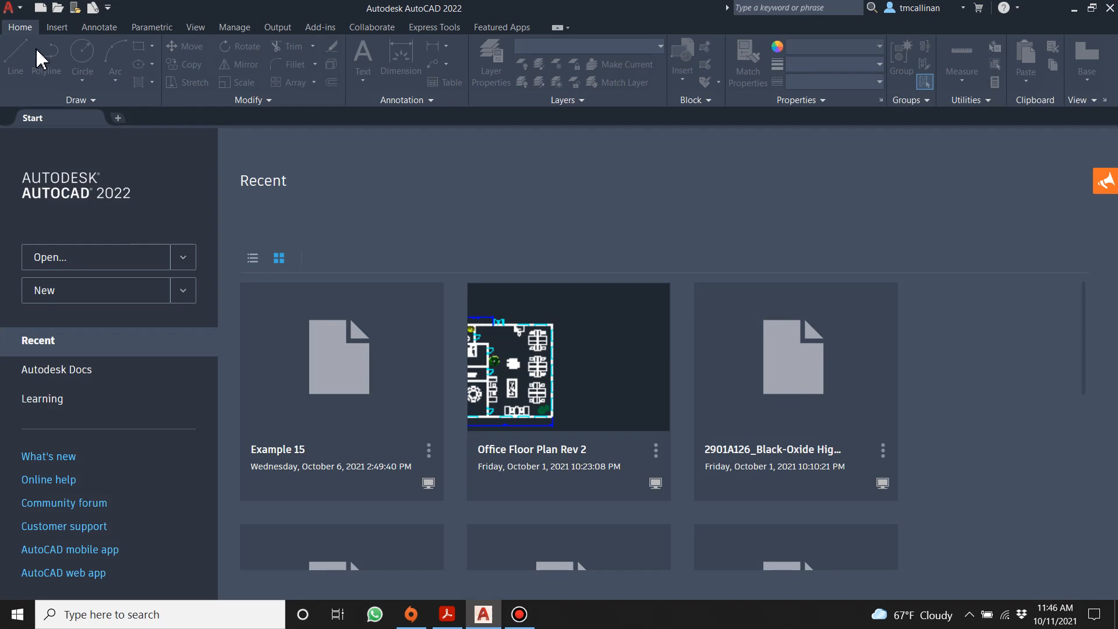
{"action": "left_click", "coordinate": [40, 8]}
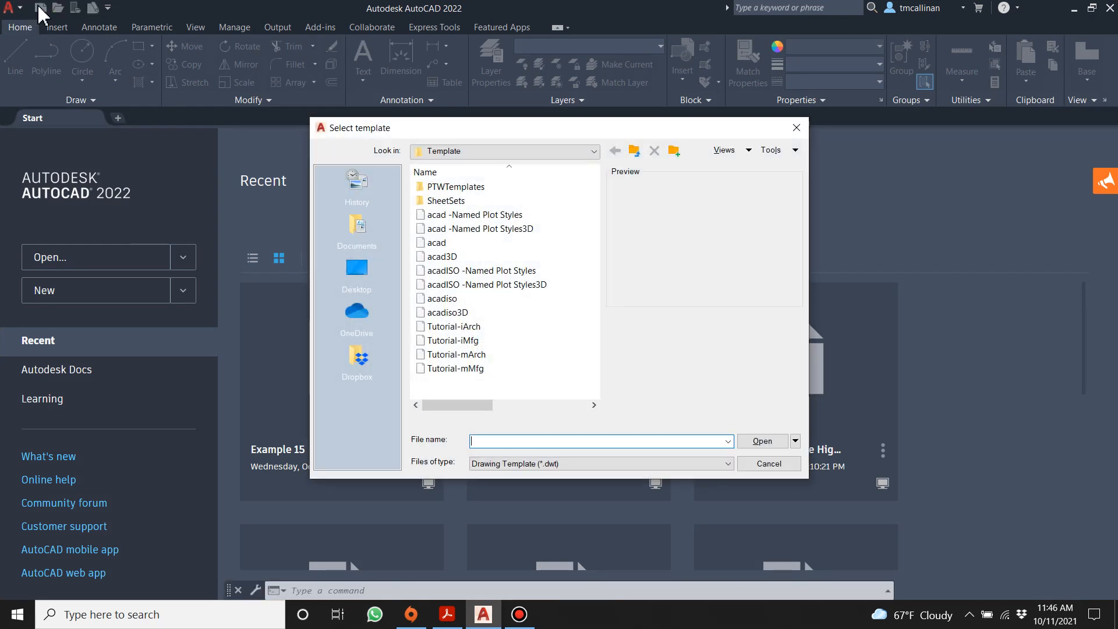
{"action": "double_click", "coordinate": [452, 204]}
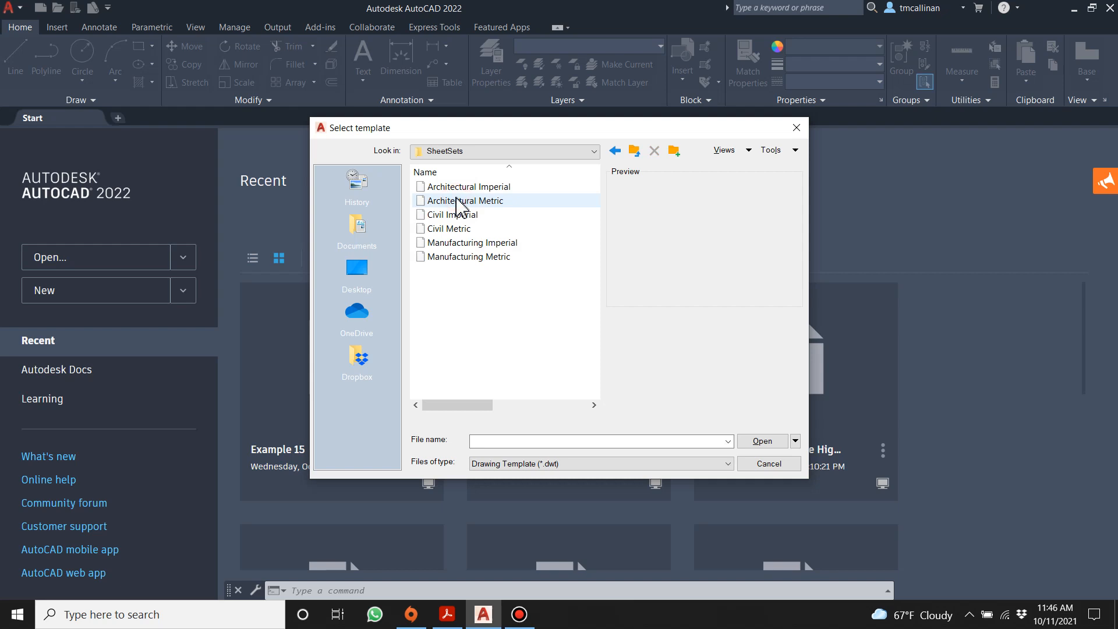
{"action": "double_click", "coordinate": [469, 242]}
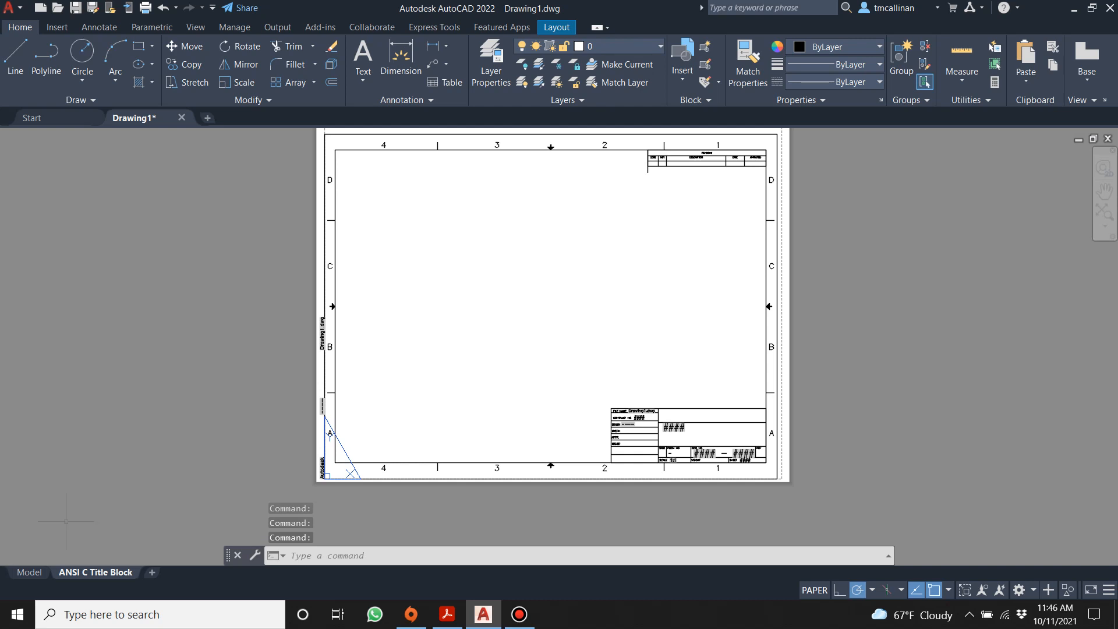
{"action": "left_click", "coordinate": [29, 571]}
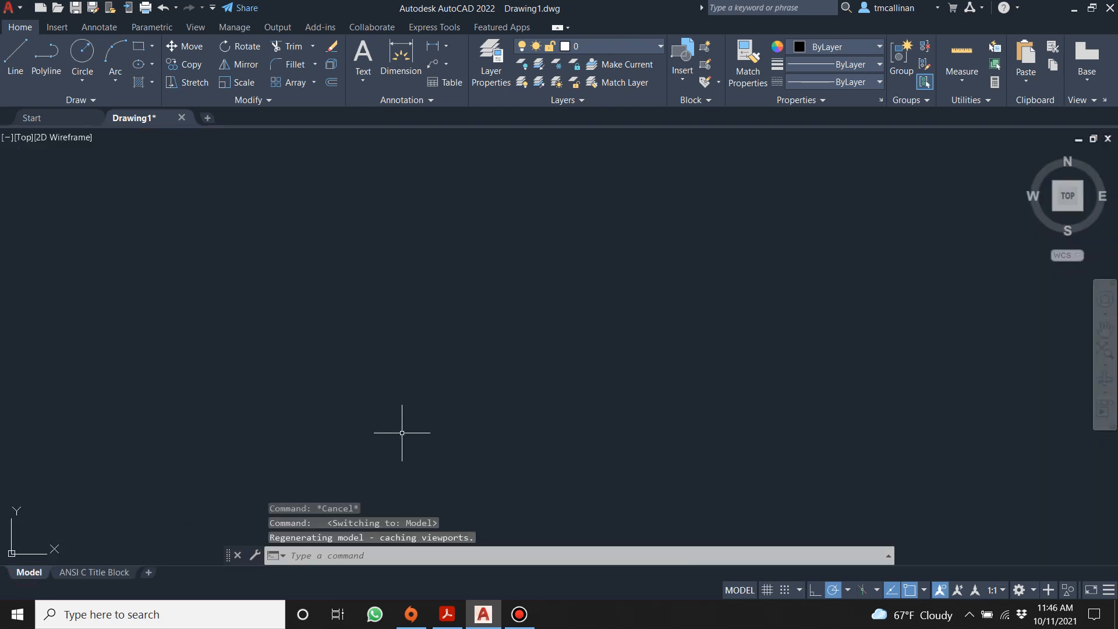
Step: Create a yellow layer named CON1 and make it the current layer
{"action": "left_click", "coordinate": [493, 71]}
{"action": "right_click", "coordinate": [130, 140]}
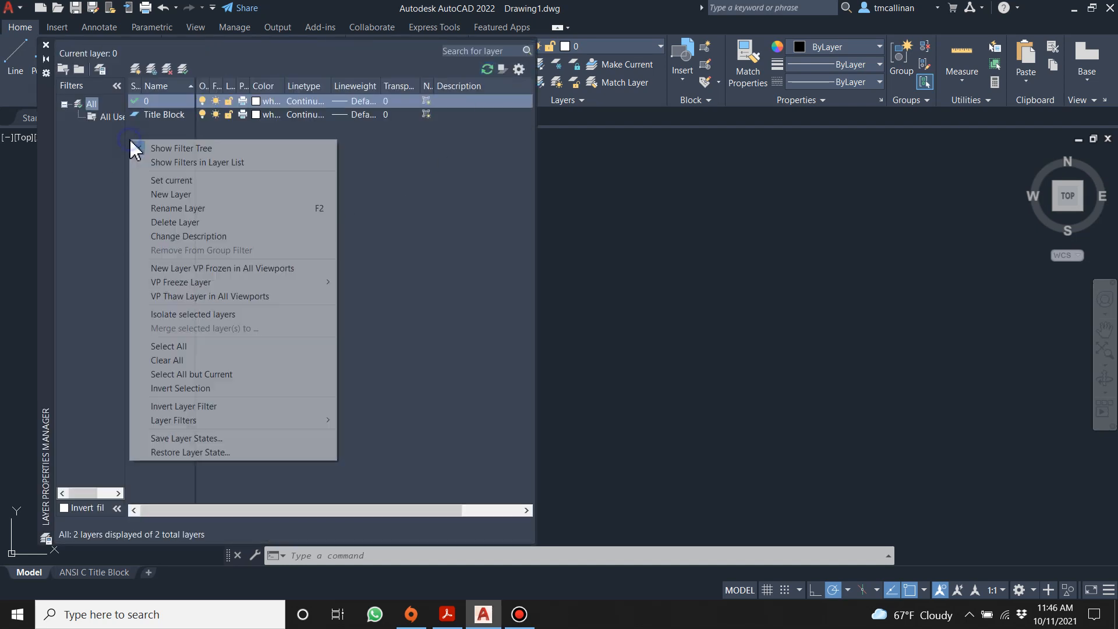
{"action": "left_click", "coordinate": [235, 193]}
{"action": "type", "text": "CON1"}
{"action": "key", "text": "Return"}
{"action": "left_click", "coordinate": [265, 116]}
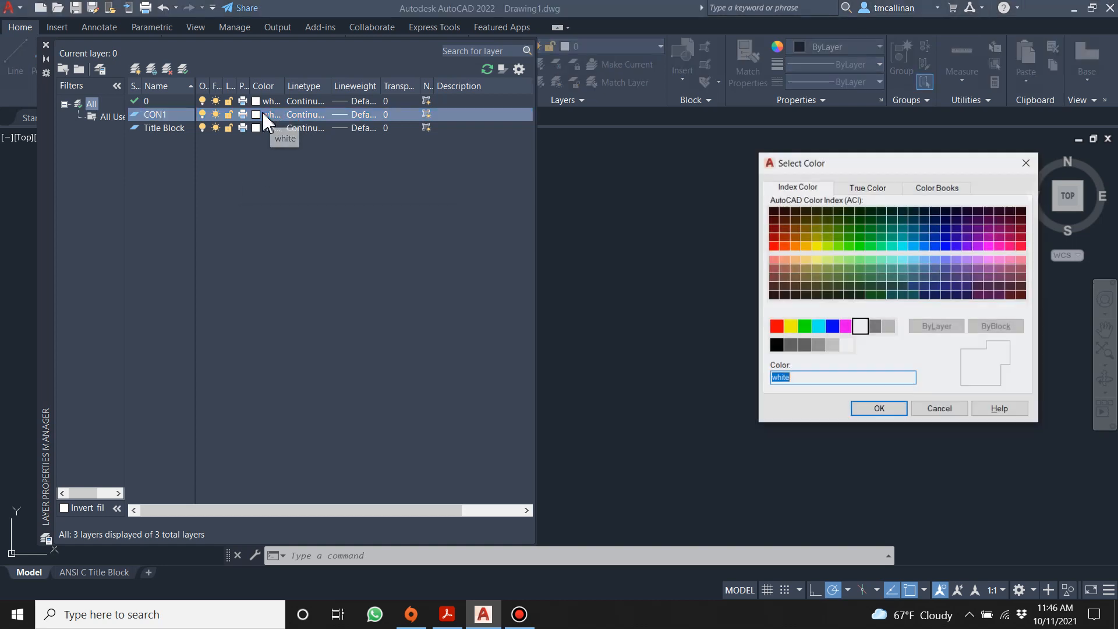
{"action": "left_click", "coordinate": [804, 326]}
{"action": "left_click", "coordinate": [789, 326]}
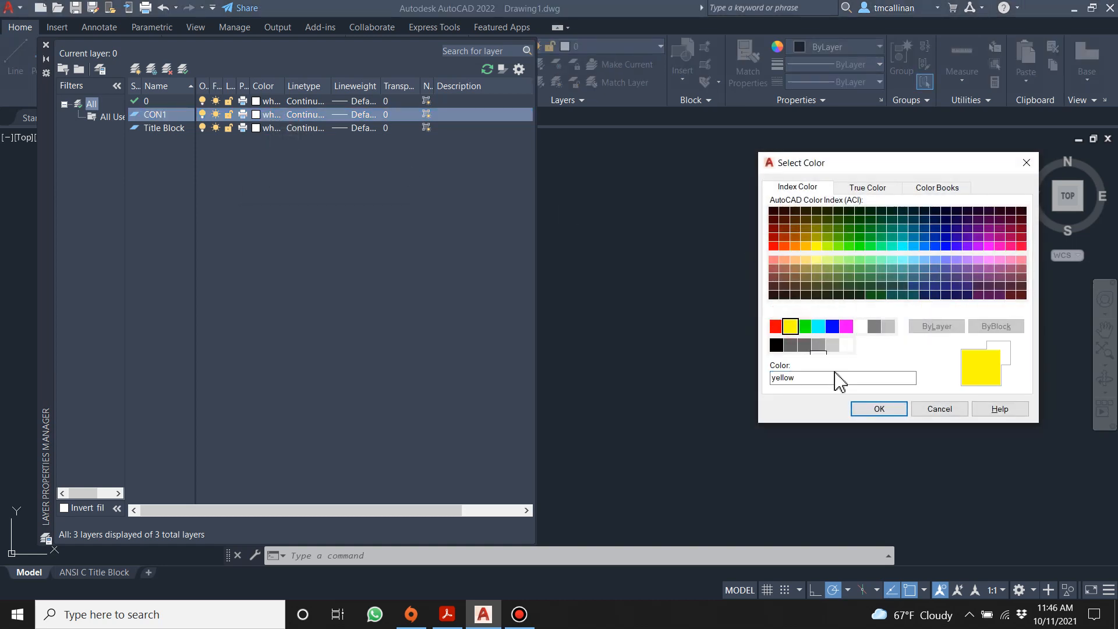
{"action": "left_click", "coordinate": [874, 411]}
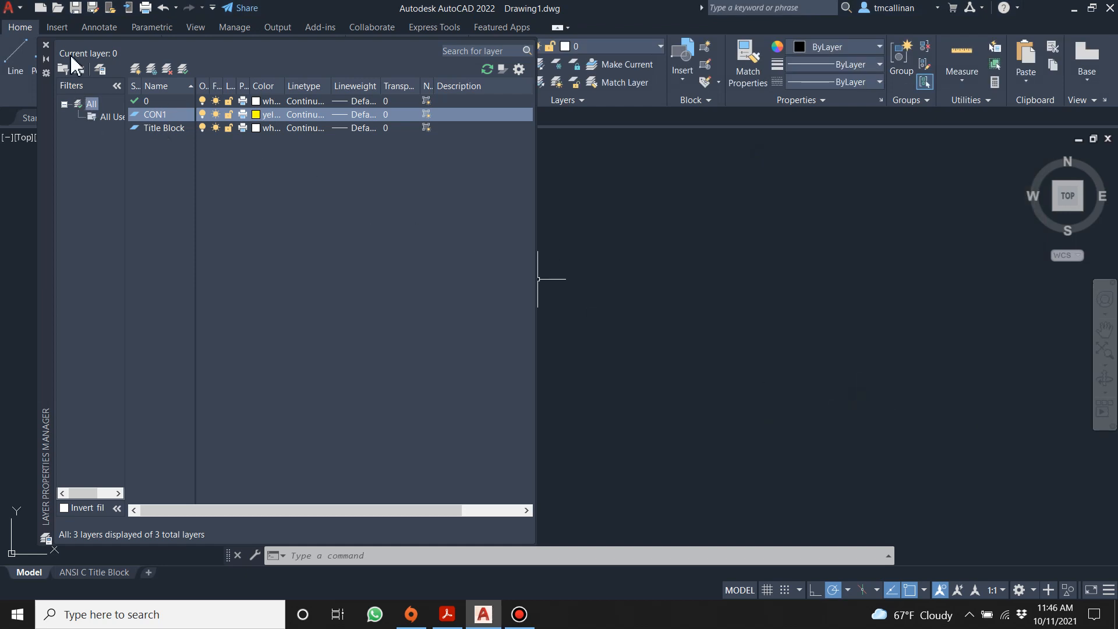
{"action": "left_click", "coordinate": [45, 45]}
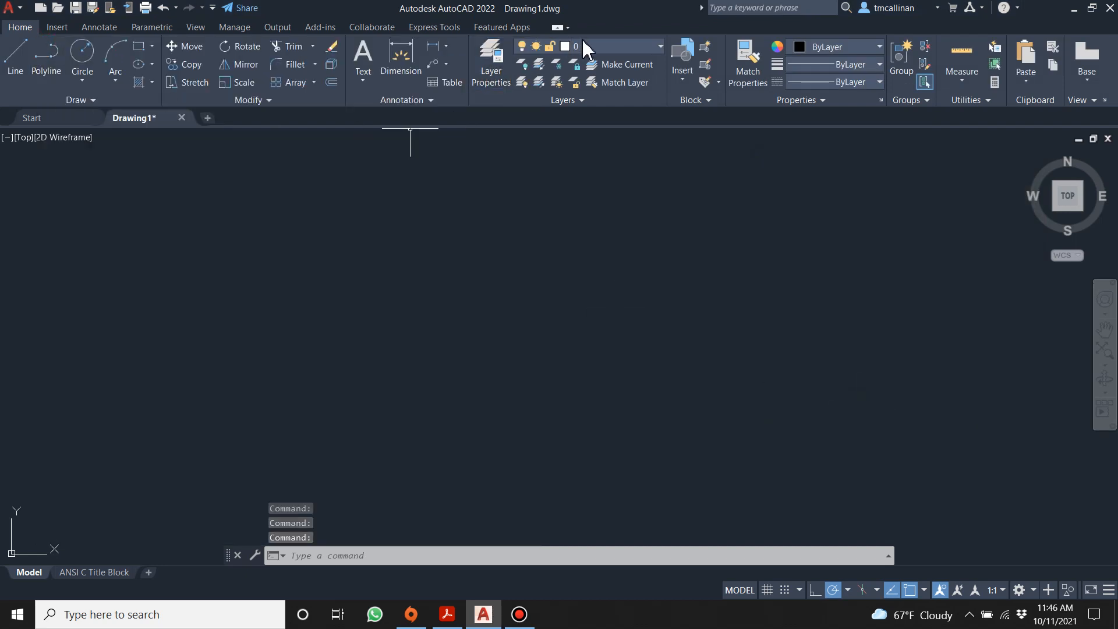
{"action": "left_click", "coordinate": [585, 46]}
{"action": "left_click", "coordinate": [594, 74]}
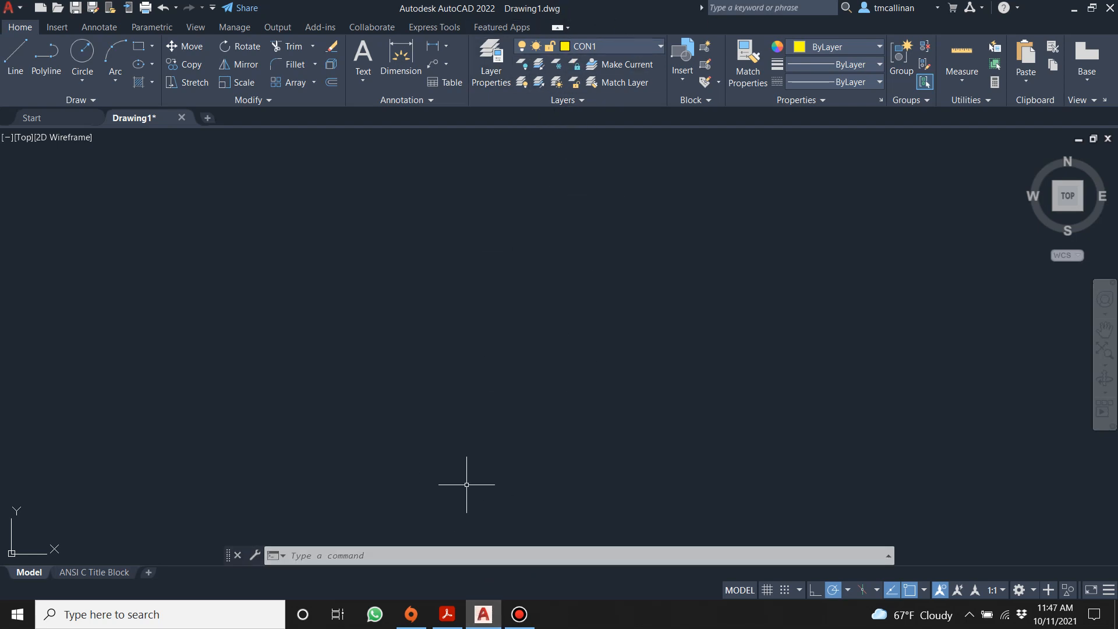
Step: Draw one vertical and one horizontal construction line through the origin 0,0
{"action": "left_click", "coordinate": [448, 618]}
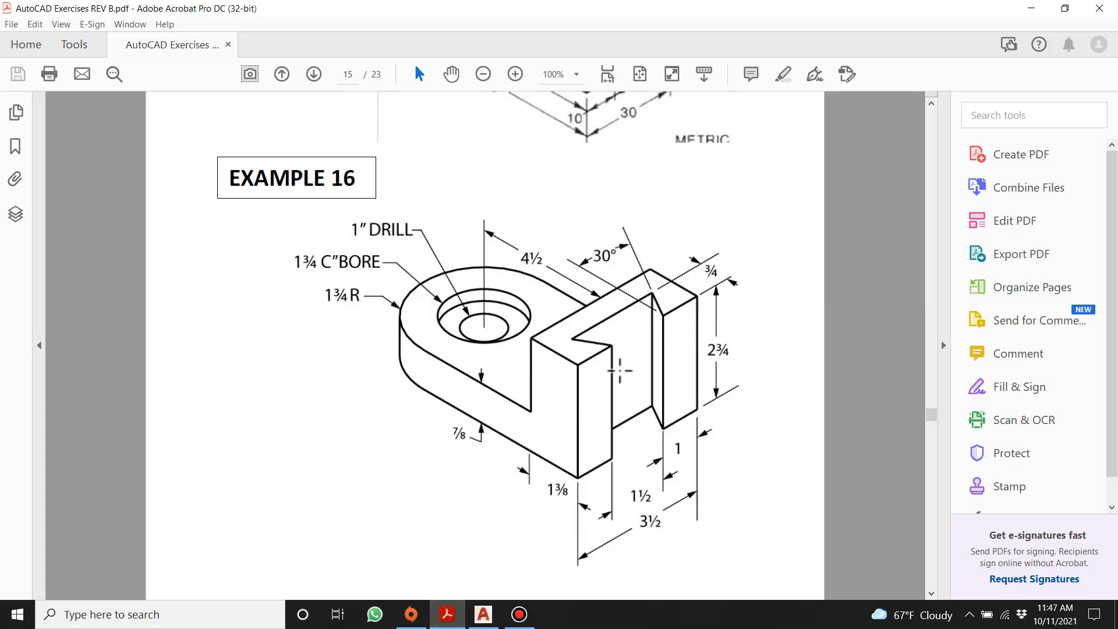
{"action": "left_click", "coordinate": [483, 615]}
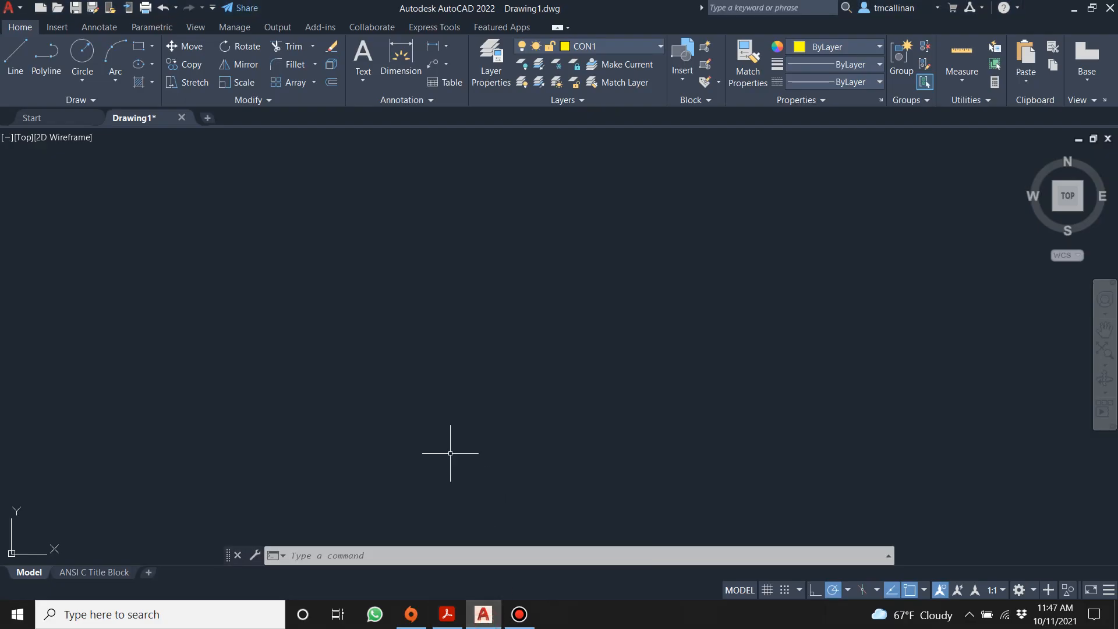
{"action": "left_click", "coordinate": [76, 101]}
{"action": "left_click", "coordinate": [47, 117]}
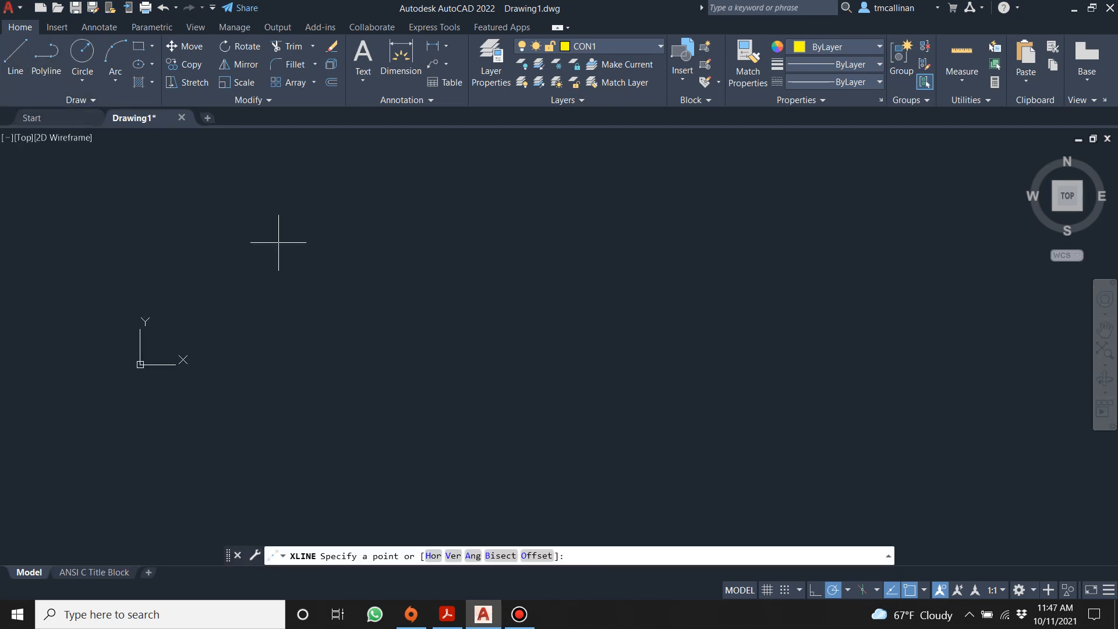
{"action": "type", "text": "0,0"}
{"action": "key", "text": "Return"}
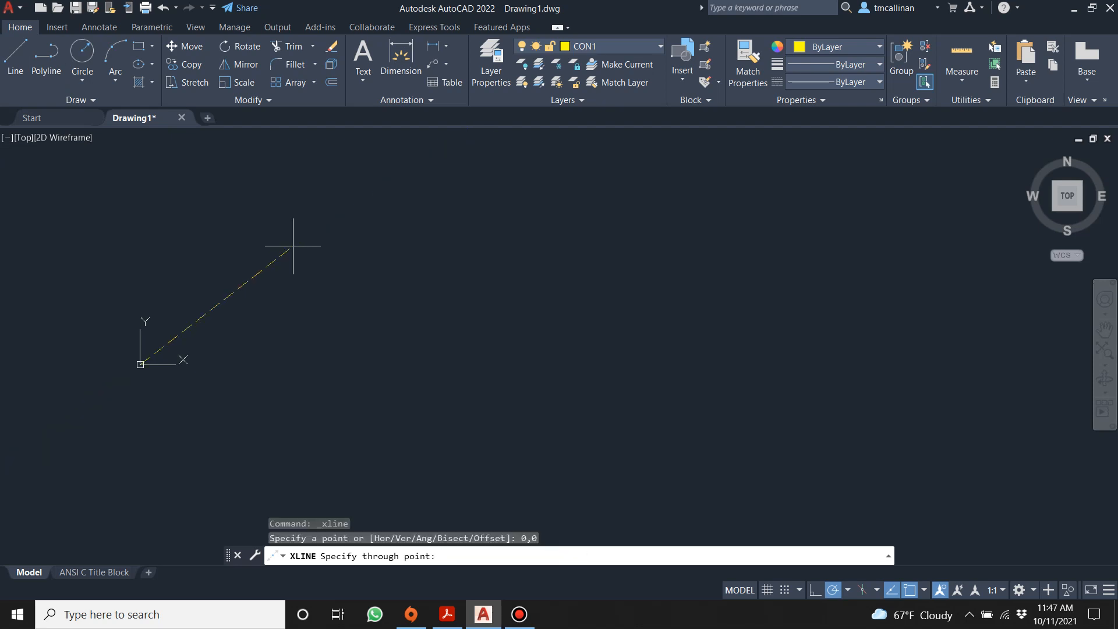
{"action": "left_click", "coordinate": [139, 214]}
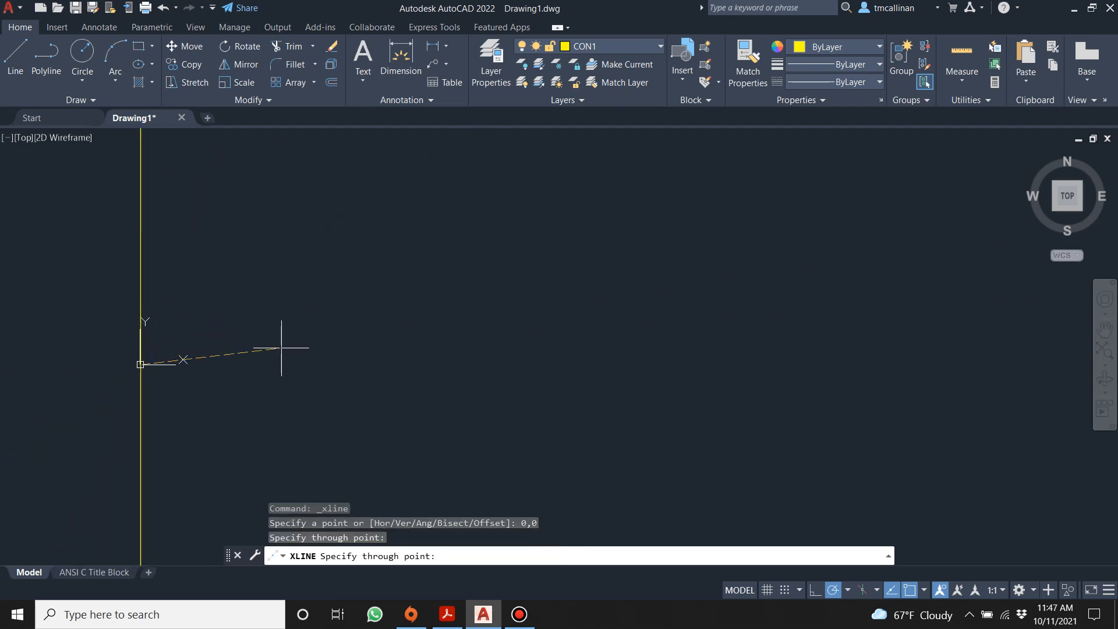
{"action": "left_click", "coordinate": [287, 365]}
{"action": "key", "text": "Escape"}
{"action": "mouse_move", "coordinate": [278, 352]}
{"action": "middle_mouse_down"}
{"action": "mouse_move", "coordinate": [357, 327]}
{"action": "mouse_move", "coordinate": [452, 368]}
{"action": "middle_mouse_up"}
Step: Switch to the exercise PDF and add 1.375, 4.5 and 1.75 in Calculator to get the part's overall length
{"action": "left_click", "coordinate": [448, 616]}
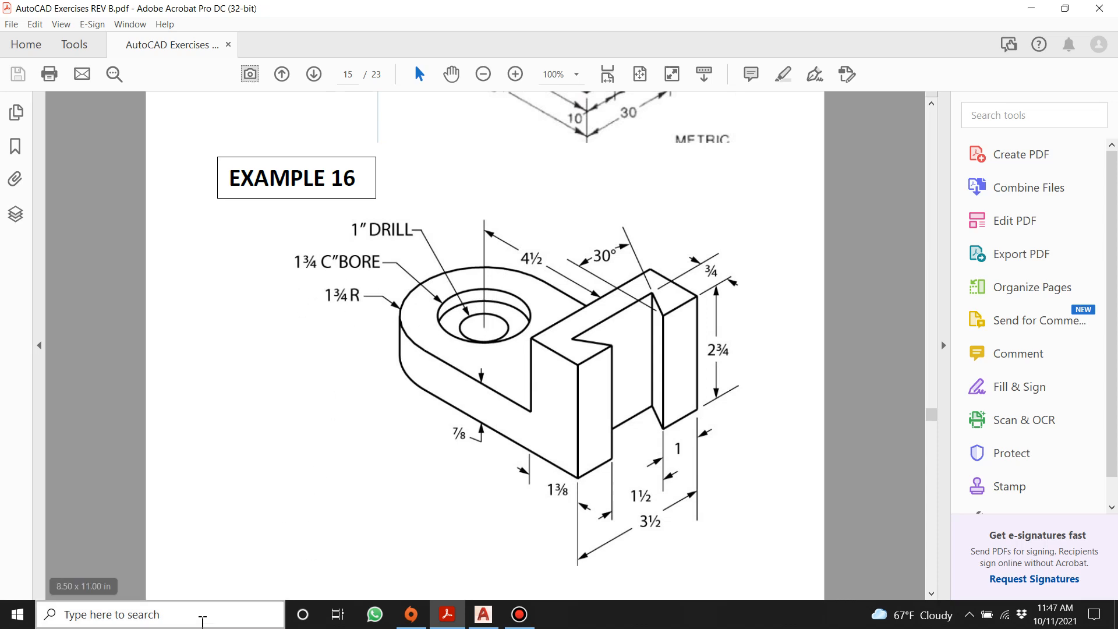
{"action": "left_click", "coordinate": [202, 617]}
{"action": "type", "text": "calc"}
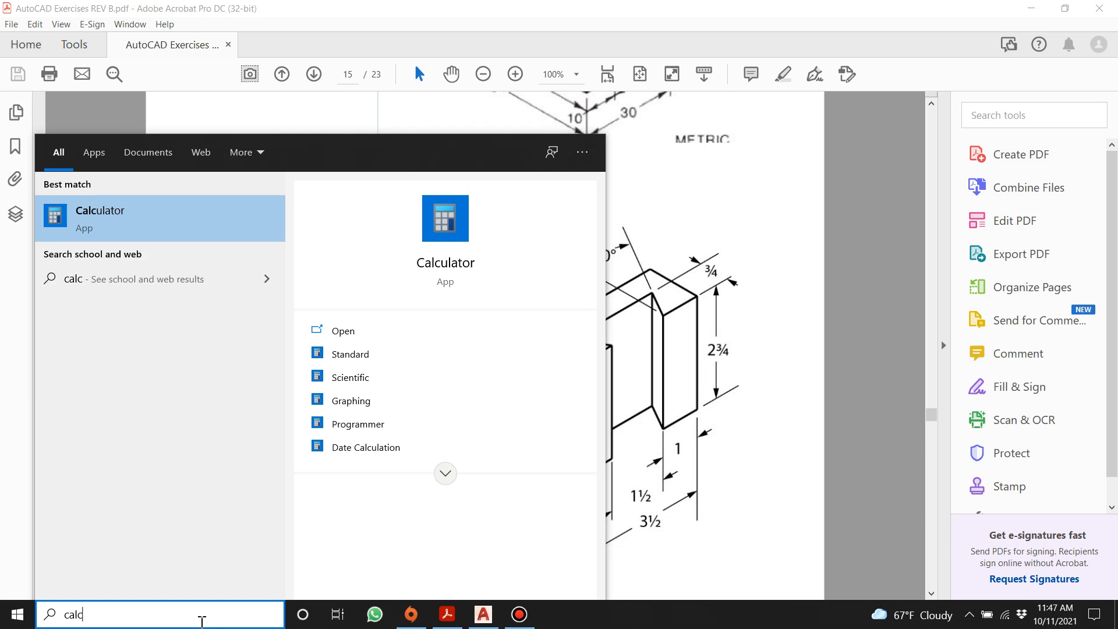
{"action": "key", "text": "Return"}
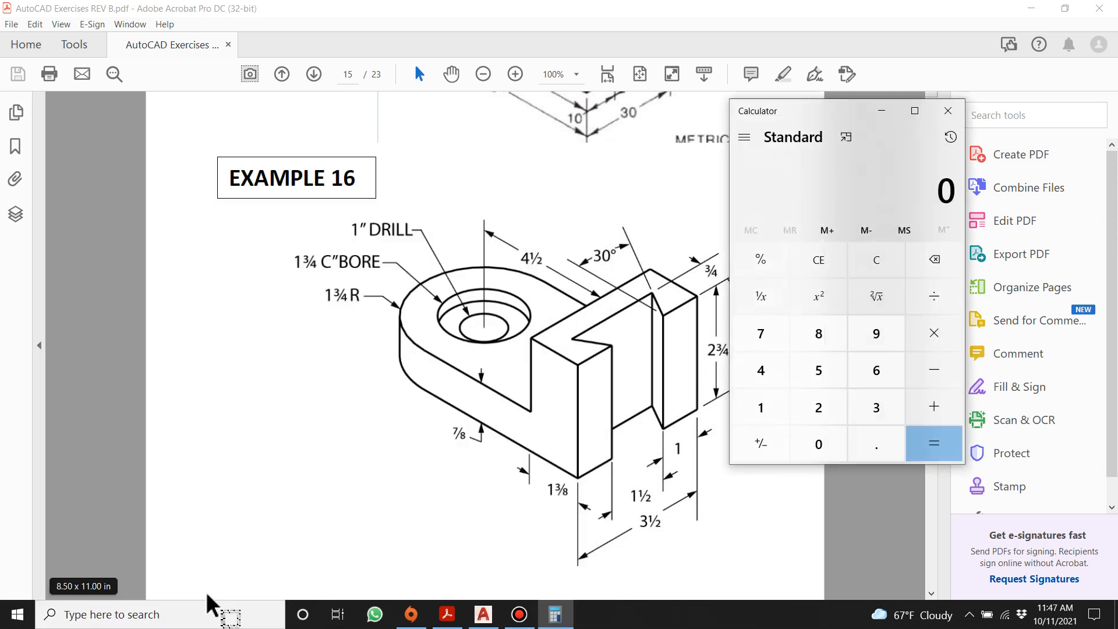
{"action": "type", "text": "1.375"}
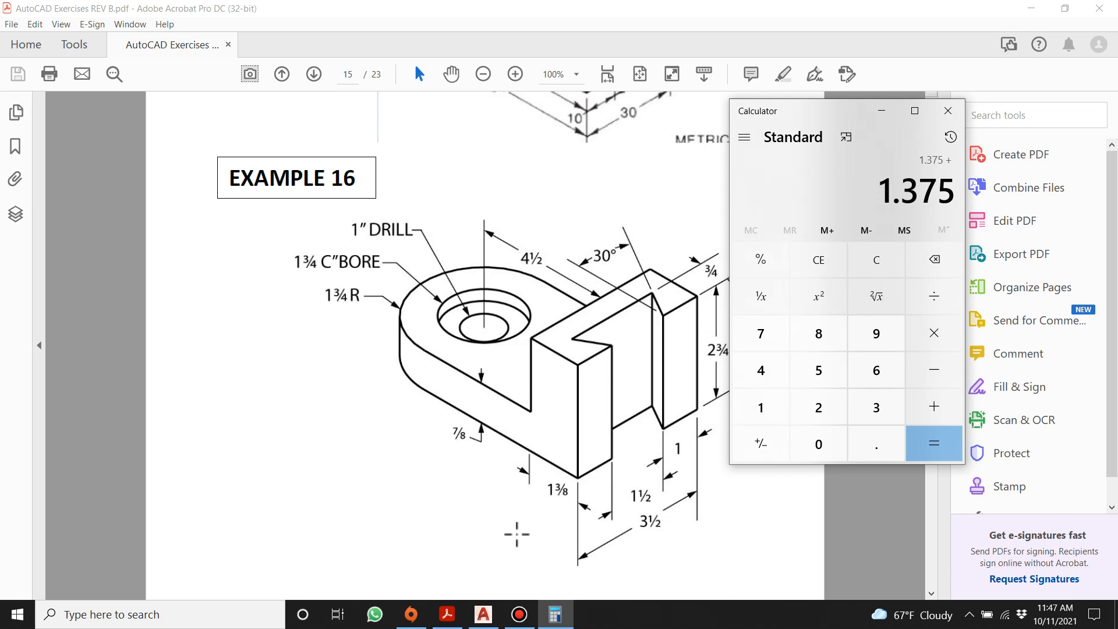
{"action": "type", "text": "4.5+"}
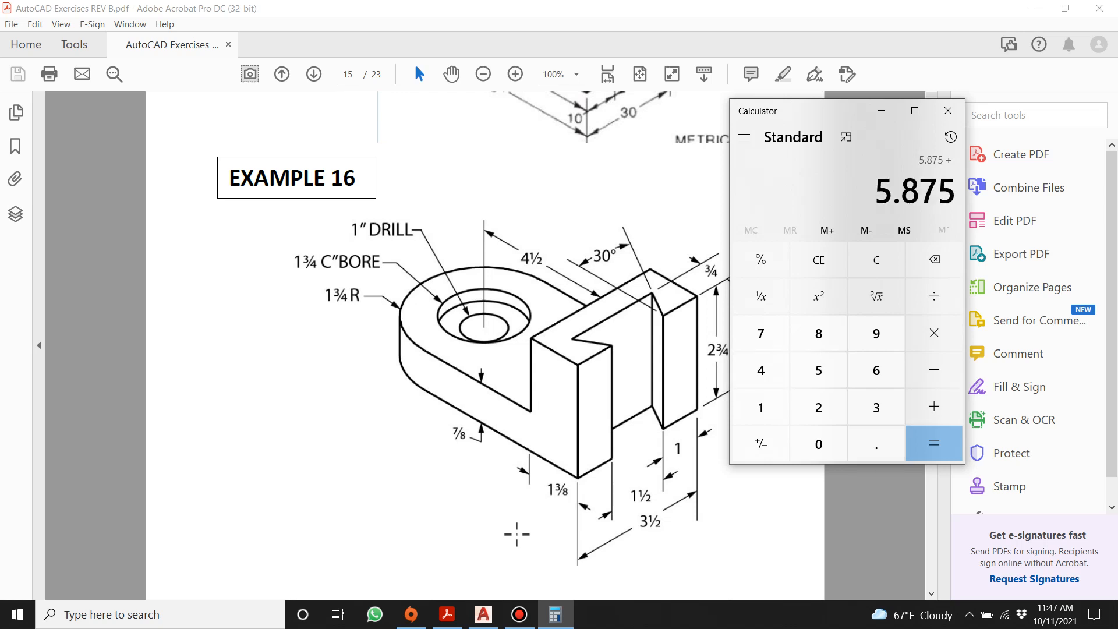
{"action": "type", "text": "1.75"}
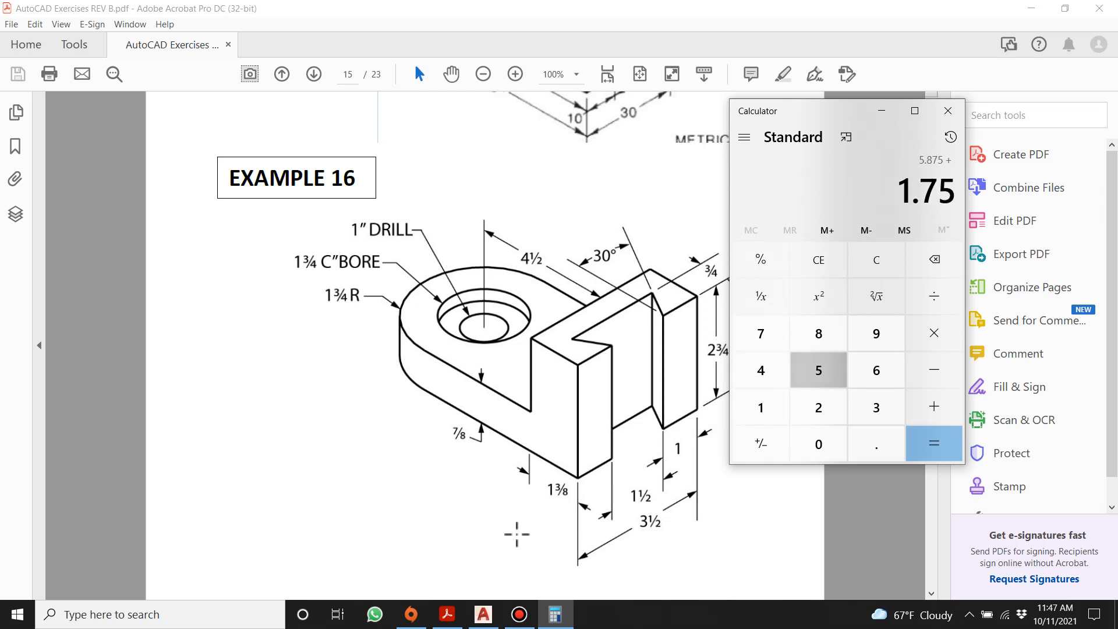
{"action": "key", "text": "Return"}
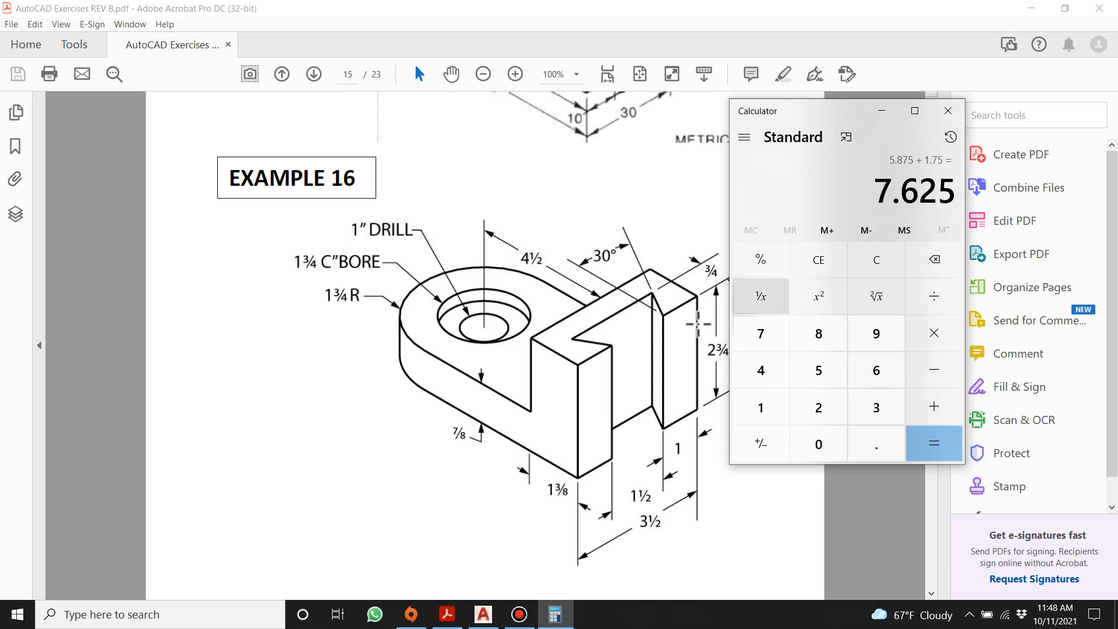
{"action": "left_click_drag", "start_coordinate": [814, 116], "coordinate": [901, 112]}
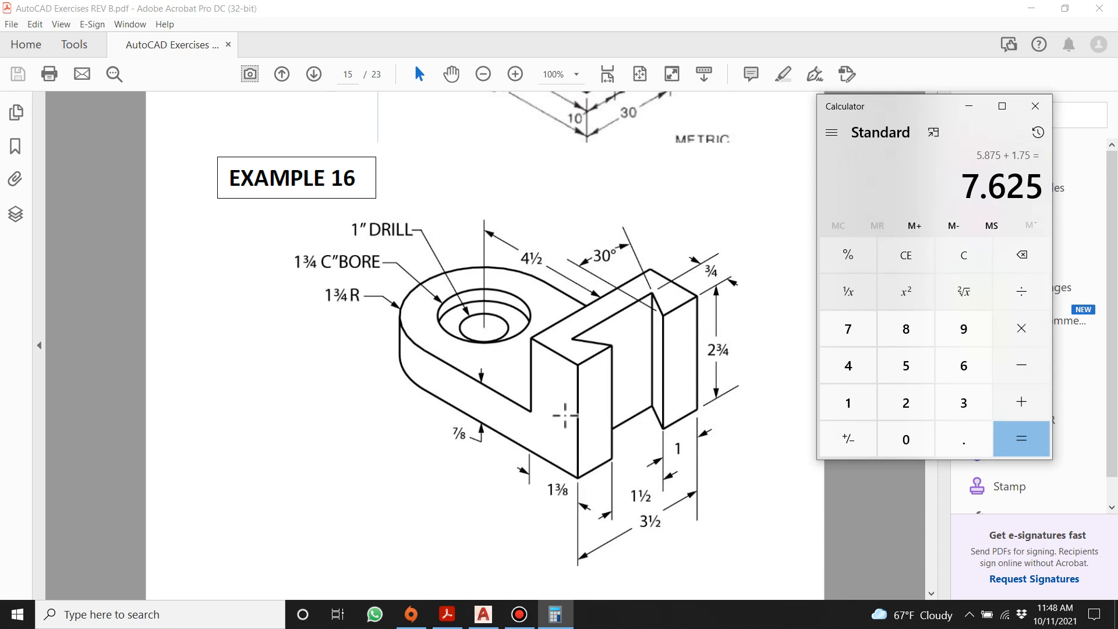
Step: Switch to AutoCAD and offset the vertical construction line 7.625 to its right
{"action": "left_click", "coordinate": [484, 615]}
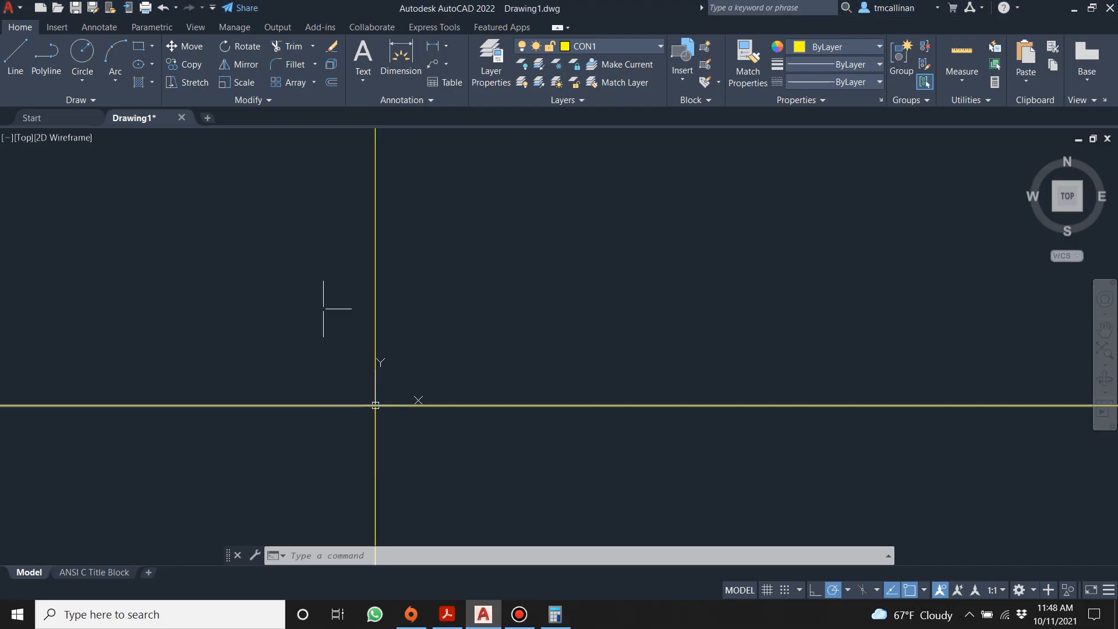
{"action": "left_click", "coordinate": [331, 82]}
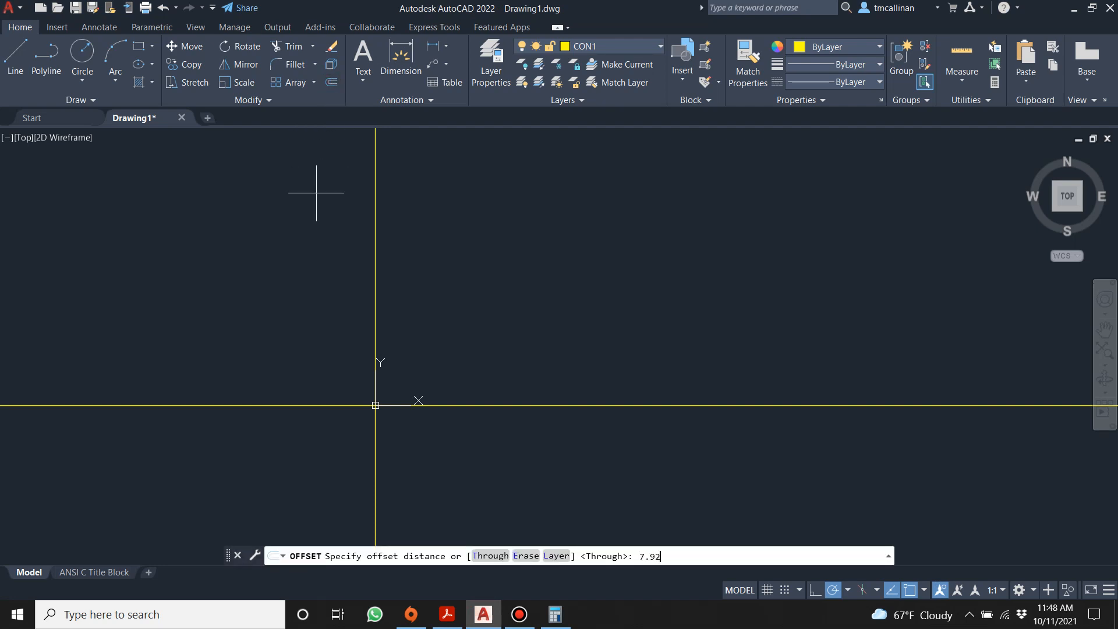
{"action": "key", "text": "Return"}
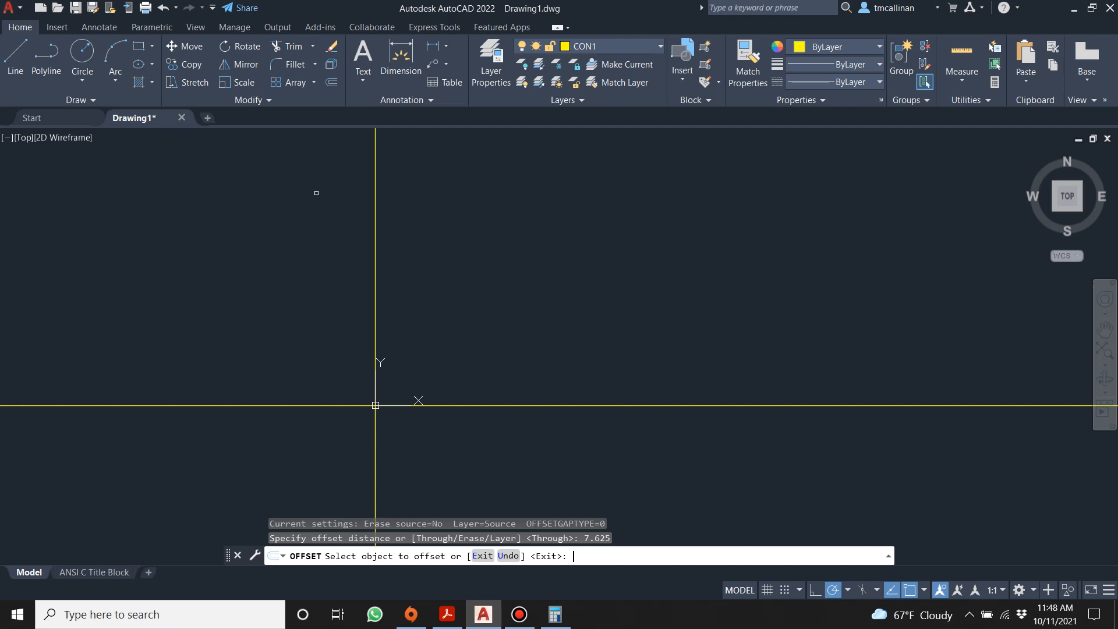
{"action": "left_click", "coordinate": [549, 308]}
{"action": "left_click", "coordinate": [375, 305]}
{"action": "left_click", "coordinate": [659, 312]}
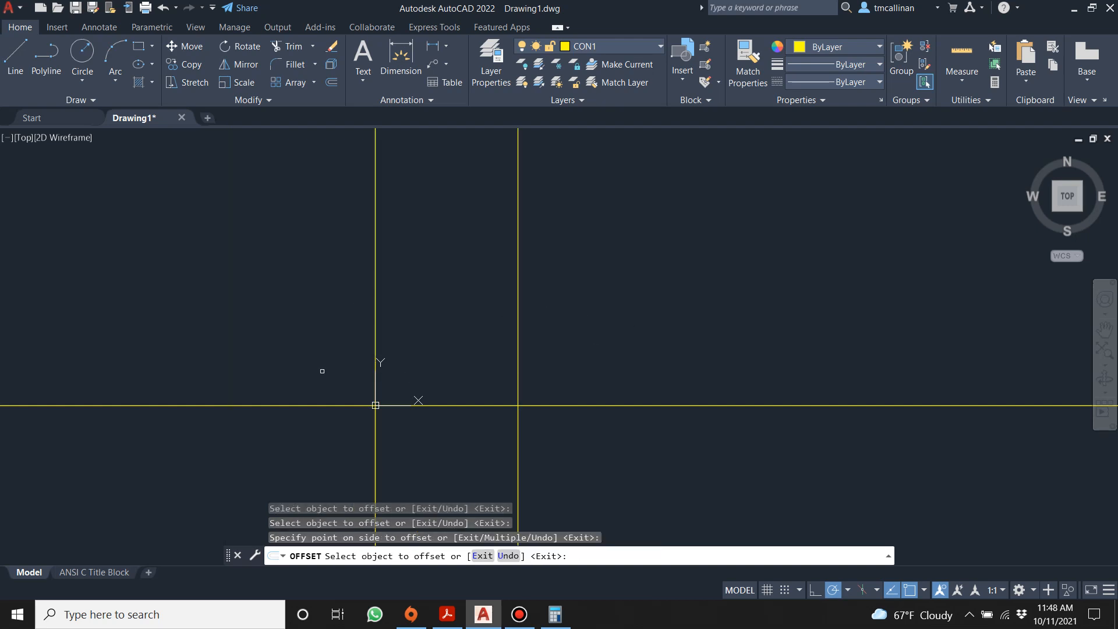
{"action": "scroll", "coordinate": [322, 371], "scroll_direction": "up", "scroll_amount": 2}
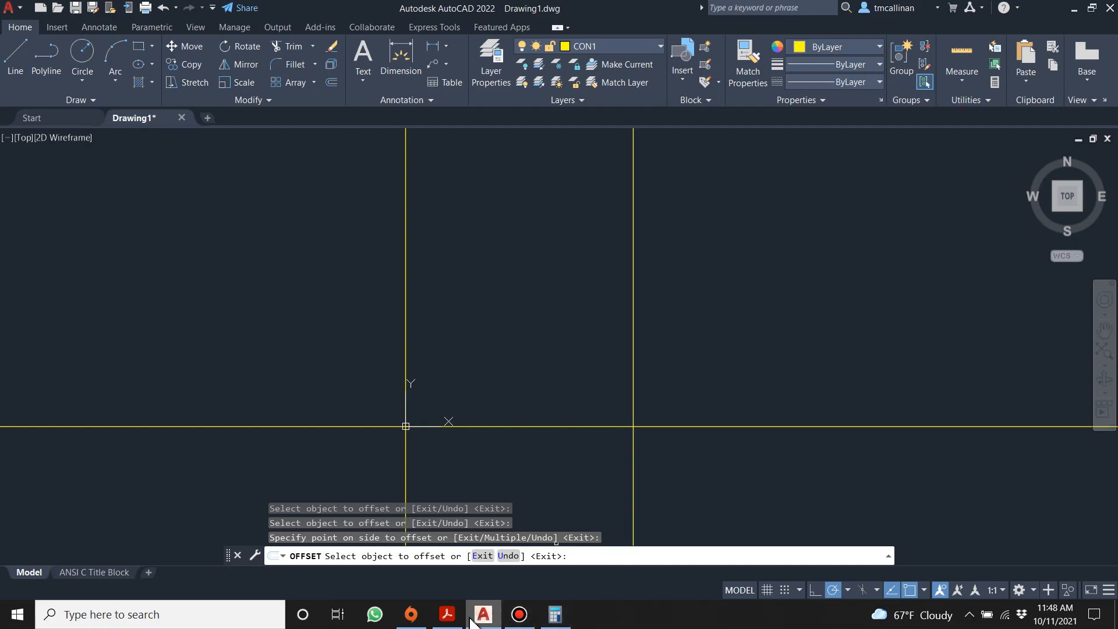
Step: Check the part's height in the exercise PDF, then offset the horizontal construction line 2.75 upward in AutoCAD
{"action": "left_click", "coordinate": [447, 615]}
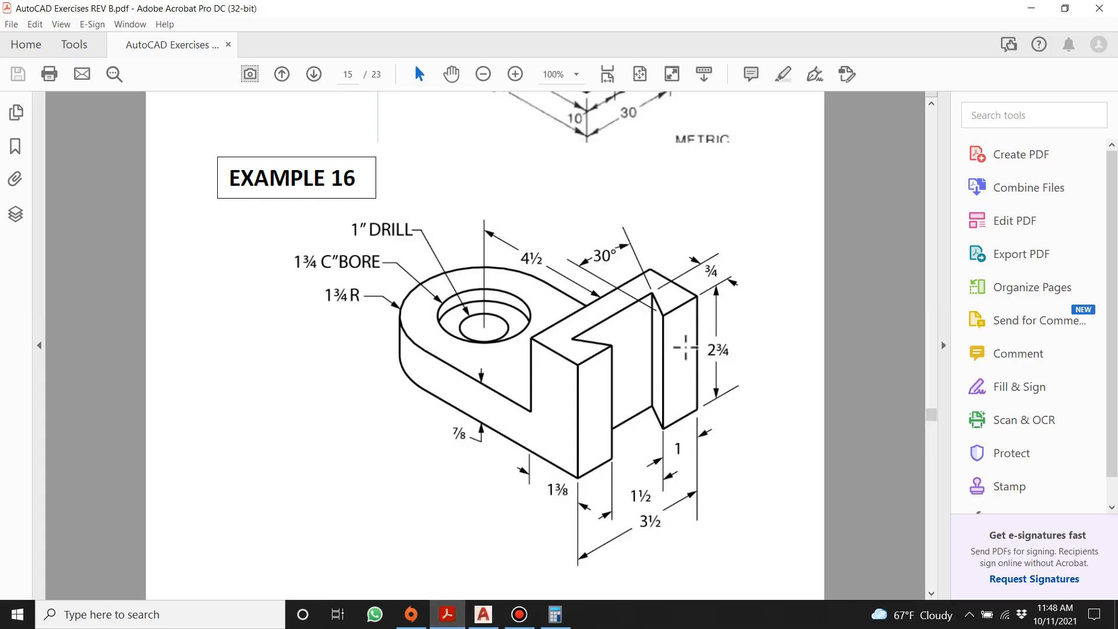
{"action": "left_click", "coordinate": [483, 614]}
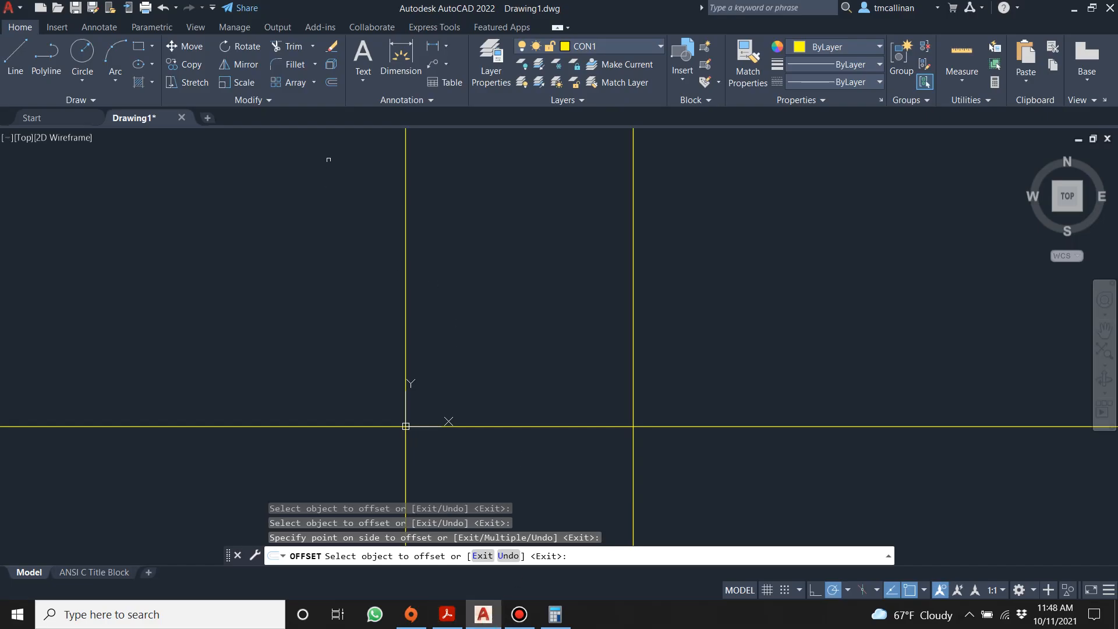
{"action": "left_click", "coordinate": [329, 83]}
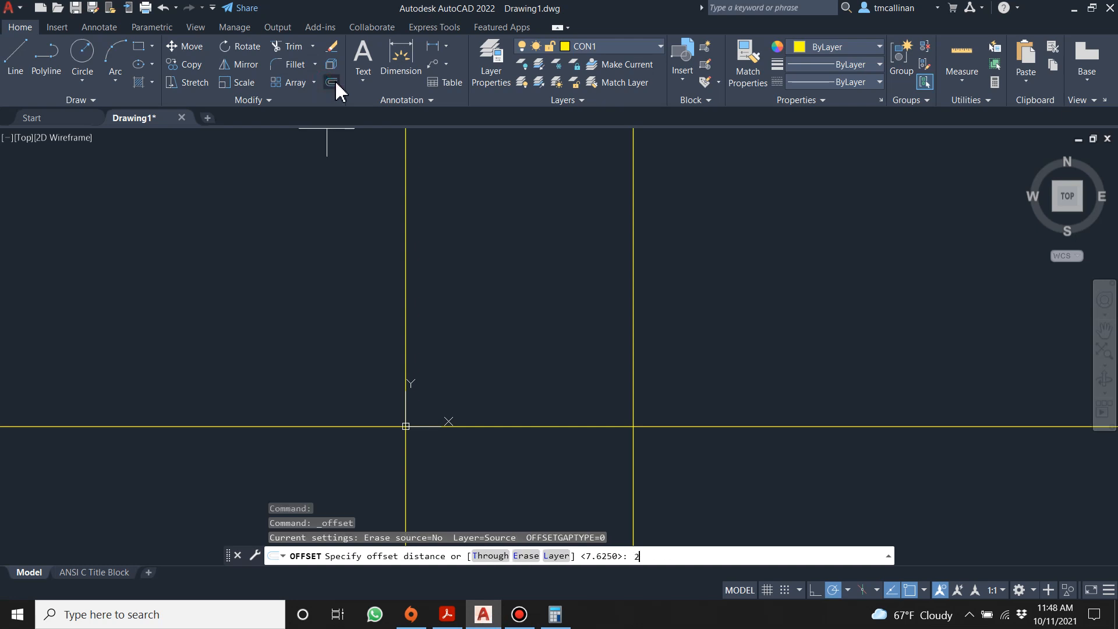
{"action": "key", "text": "Return"}
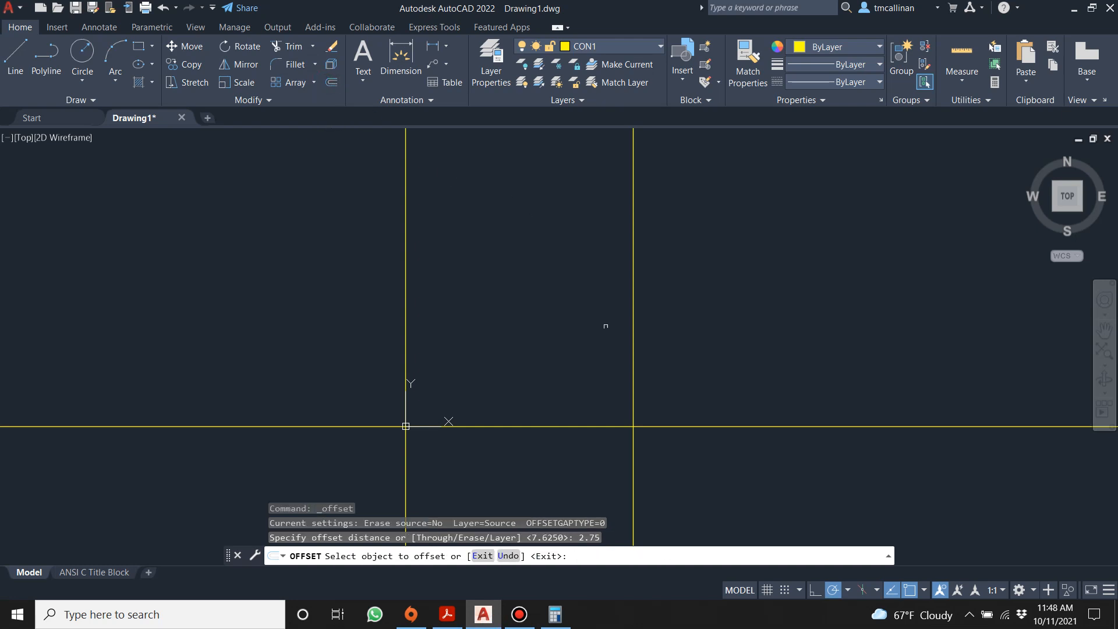
{"action": "left_click", "coordinate": [679, 425]}
{"action": "left_click", "coordinate": [667, 297]}
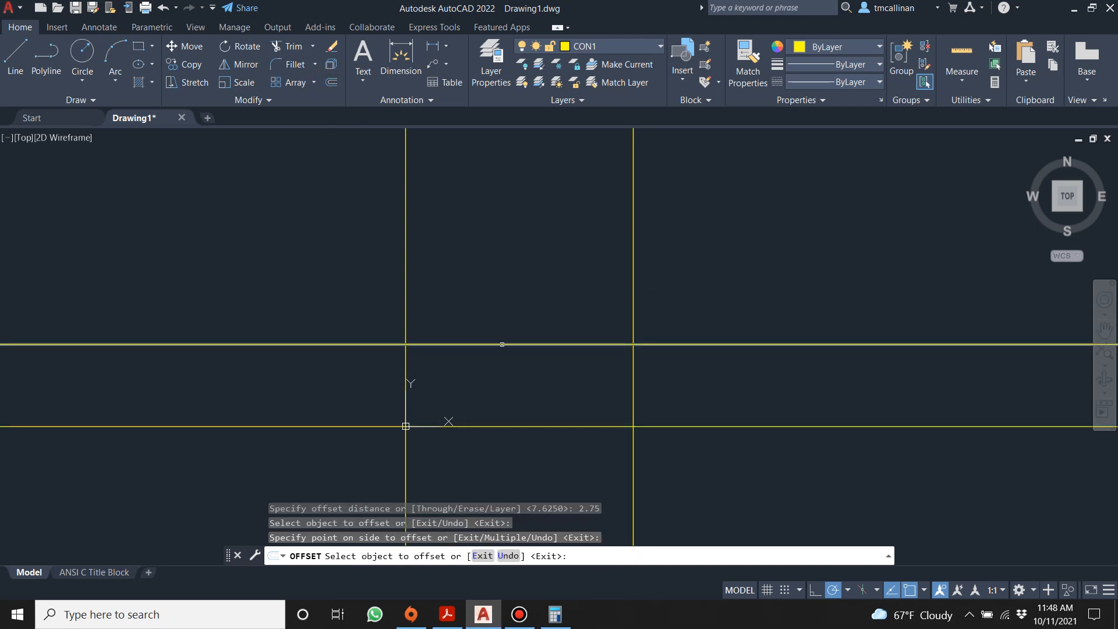
Step: Switch to the exercise PDF to review the Example 16 dimensions, then return to AutoCAD
{"action": "left_click", "coordinate": [482, 621]}
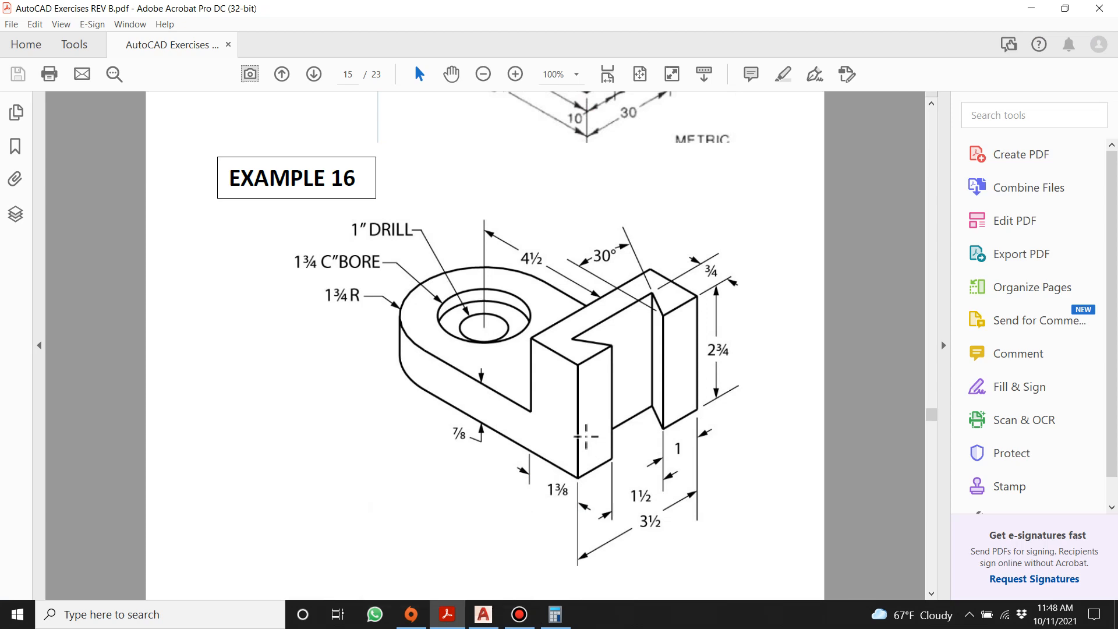
{"action": "scroll", "coordinate": [484, 395], "scroll_direction": "down", "scroll_amount": 1}
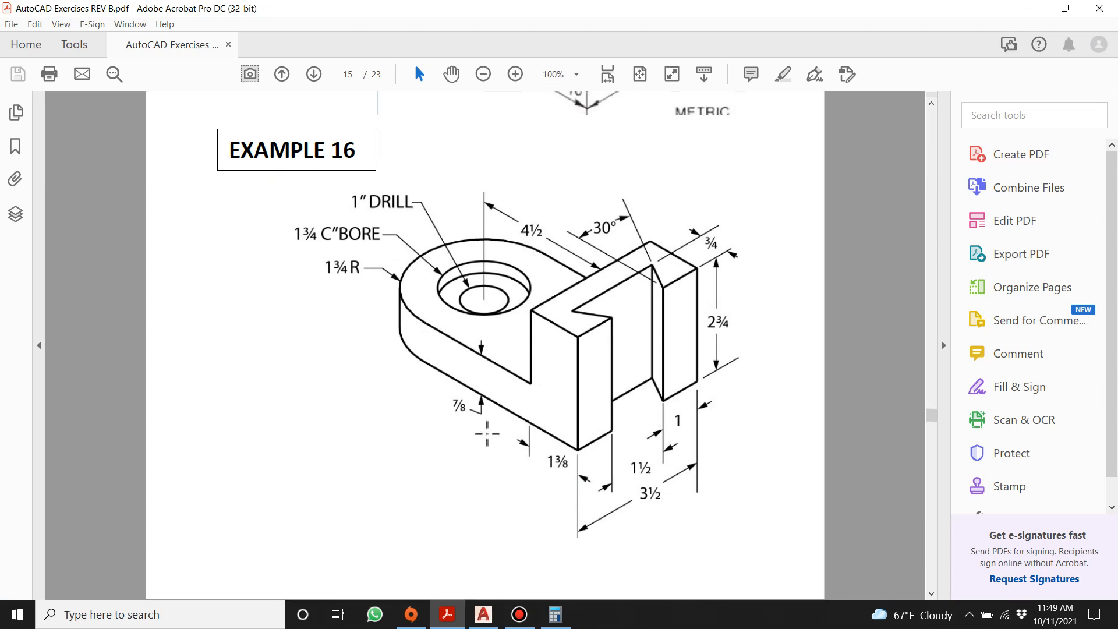
{"action": "left_click", "coordinate": [481, 617]}
{"action": "left_click", "coordinate": [482, 618]}
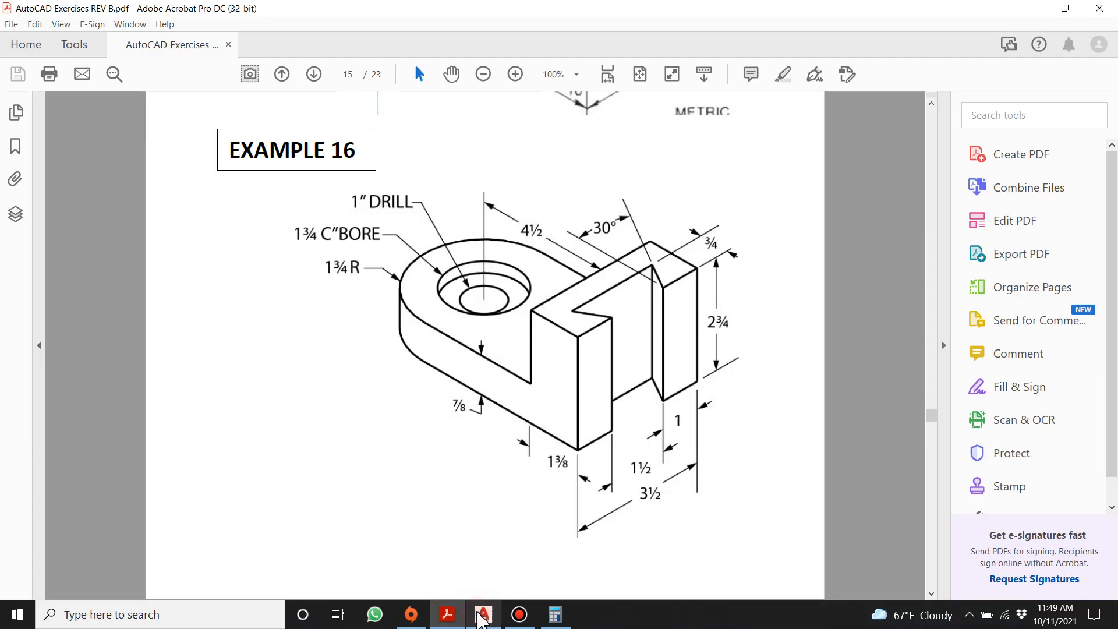
{"action": "left_click", "coordinate": [481, 619]}
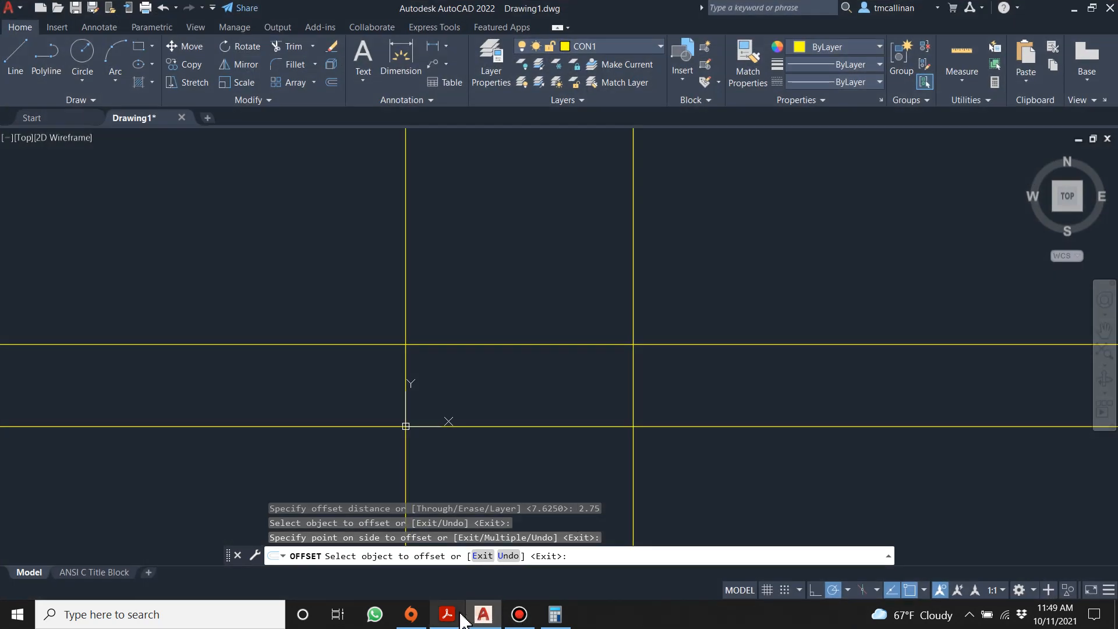
Step: Dimension the distance between the two vertical construction lines to check the overall length, then erase that dimension
{"action": "key", "text": "Escape"}
{"action": "left_click", "coordinate": [402, 53]}
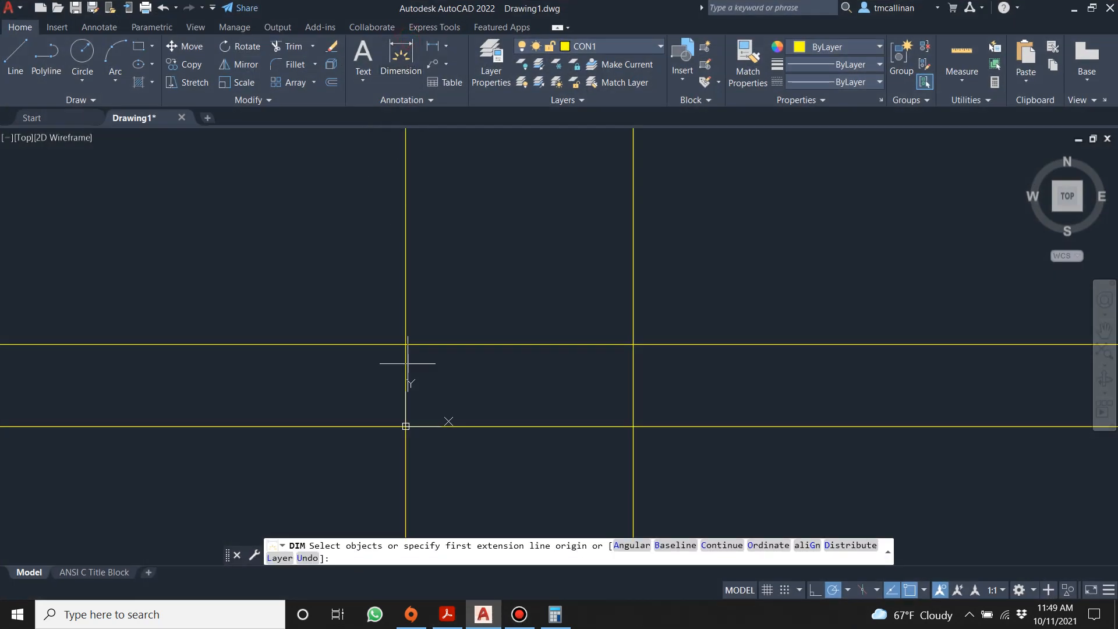
{"action": "key", "text": "Return"}
{"action": "left_click", "coordinate": [406, 344]}
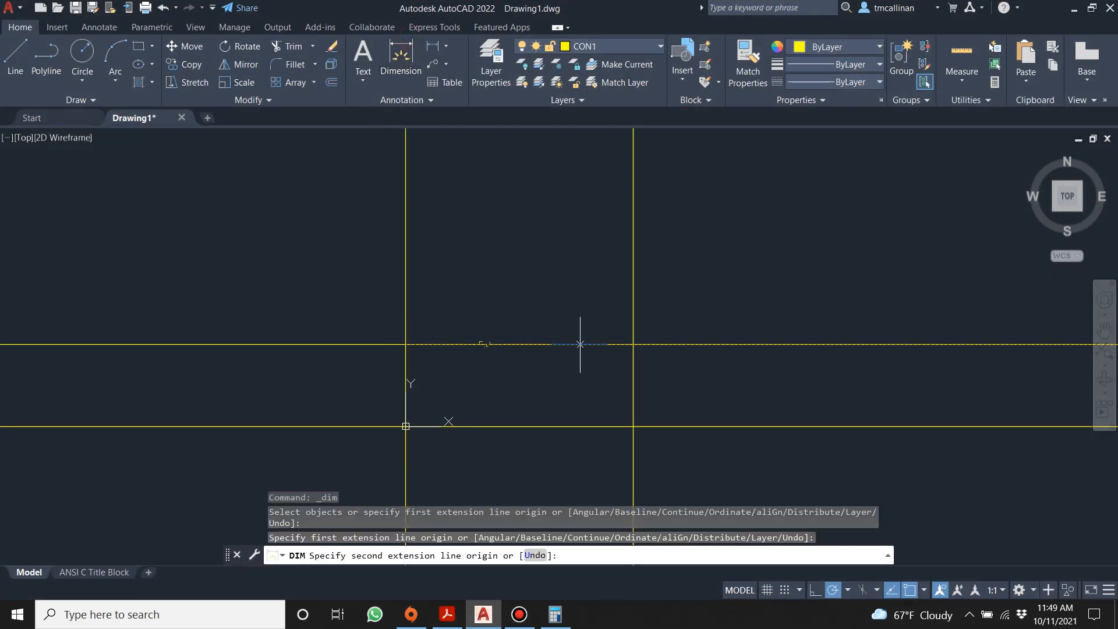
{"action": "left_click", "coordinate": [633, 344]}
{"action": "left_click", "coordinate": [577, 301]}
{"action": "key", "text": "Escape"}
{"action": "left_click", "coordinate": [519, 291]}
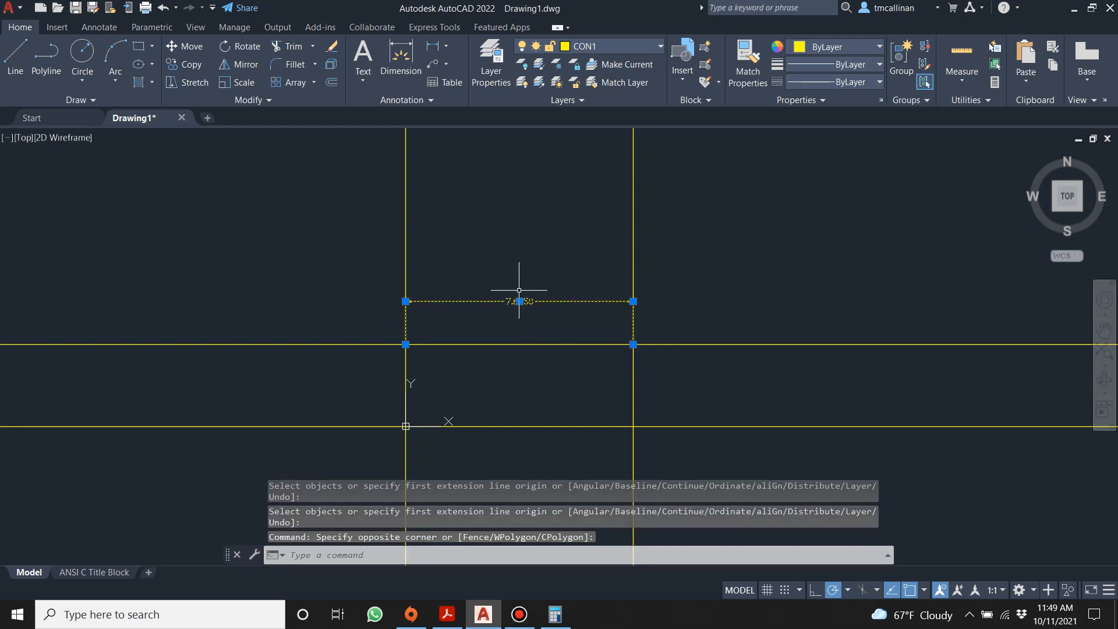
{"action": "key", "text": "Delete"}
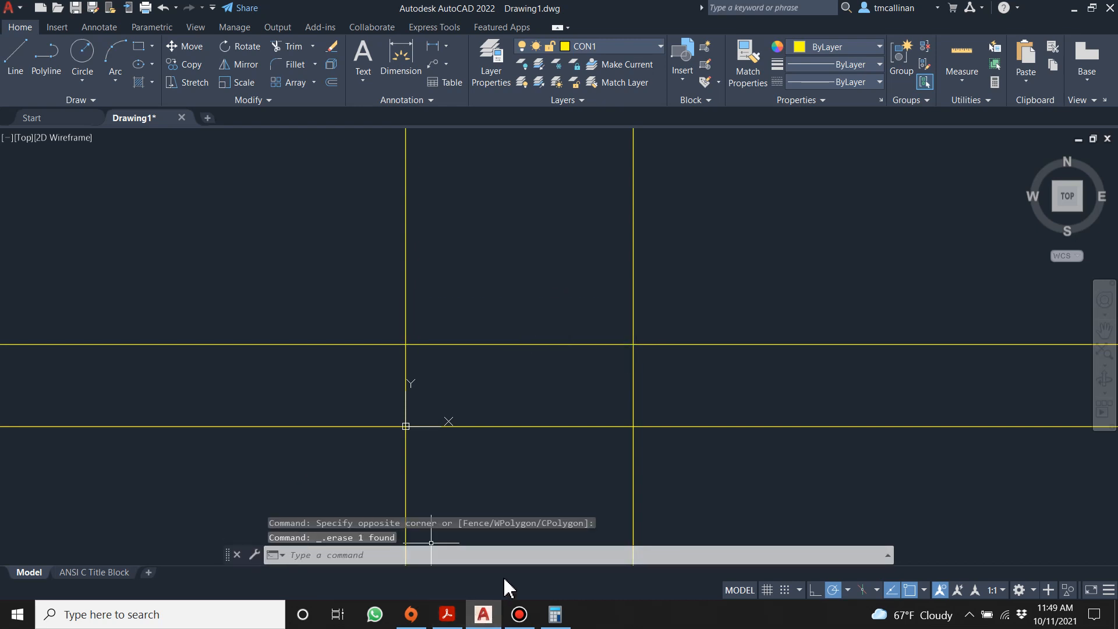
Step: Switch to the exercise PDF, add 4.5, 1.375 and 1.75 in Calculator to recheck the overall length, and close Calculator
{"action": "left_click", "coordinate": [455, 619]}
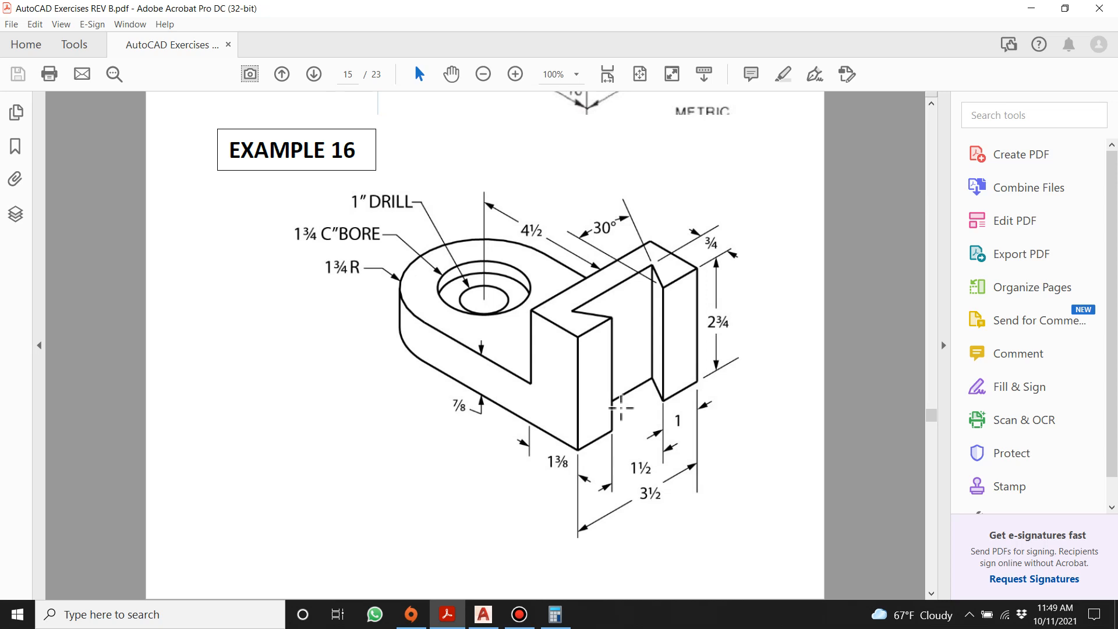
{"action": "left_click", "coordinate": [555, 614]}
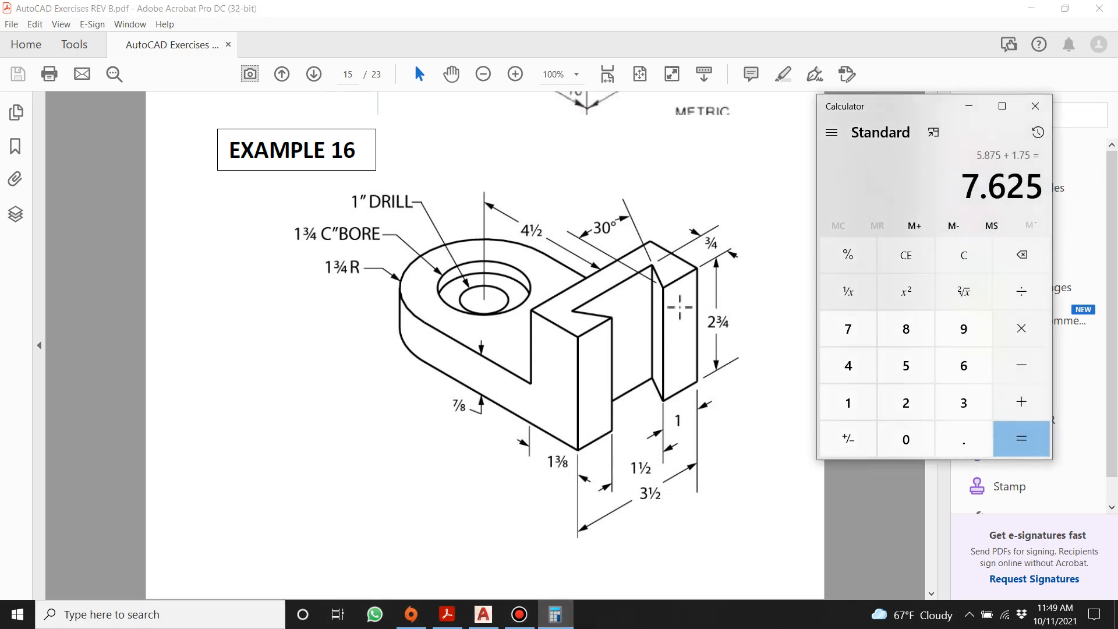
{"action": "type", "text": "4.5+"}
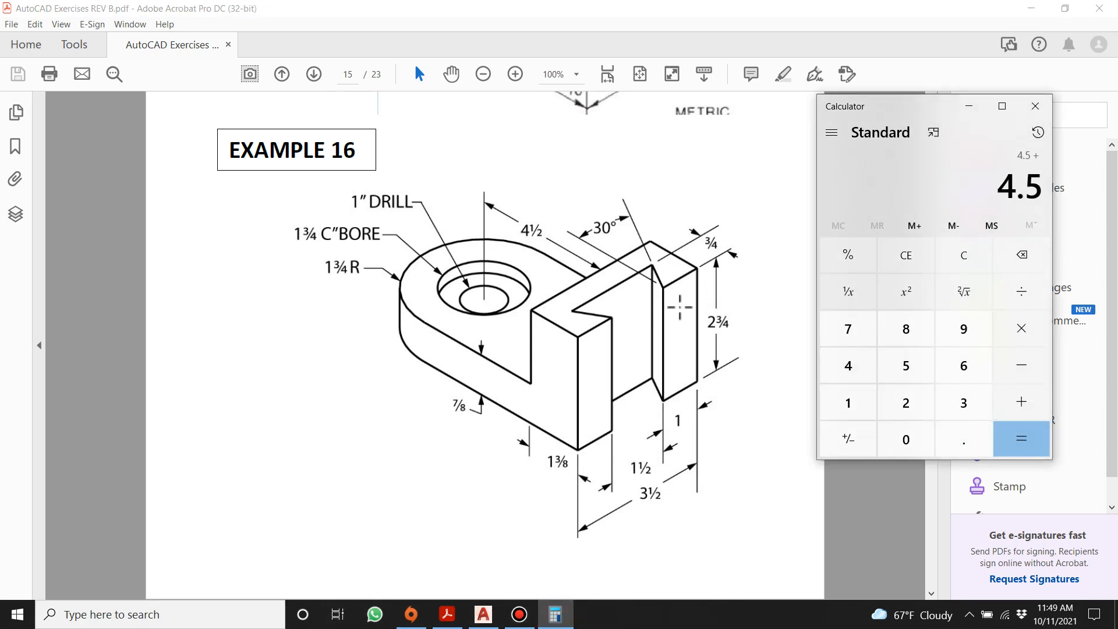
{"action": "type", "text": "1.375+"}
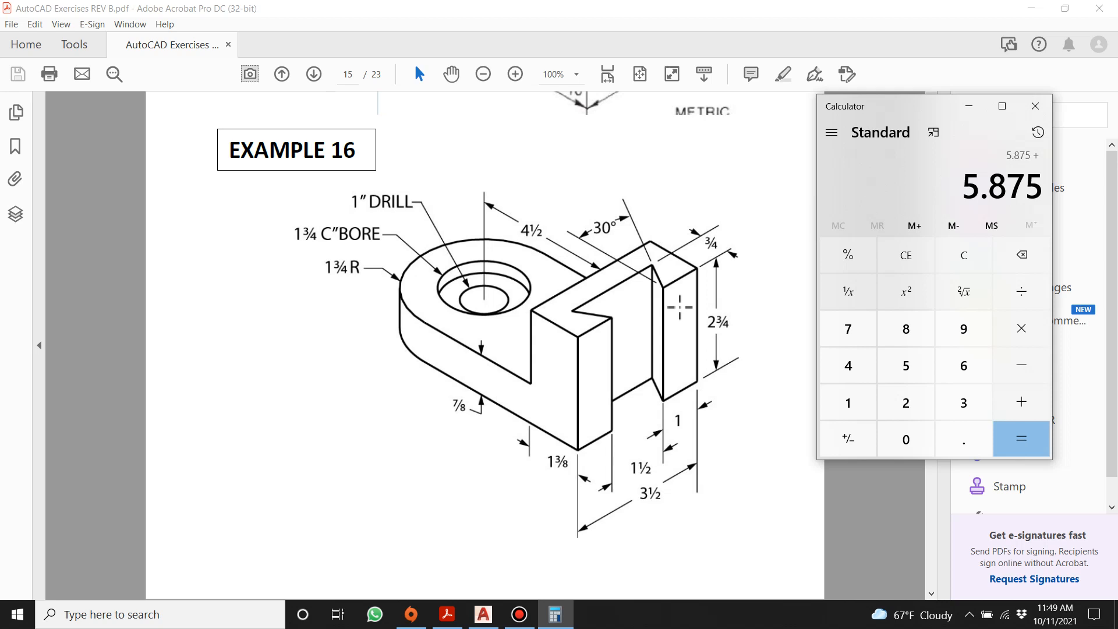
{"action": "type", "text": "1.75="}
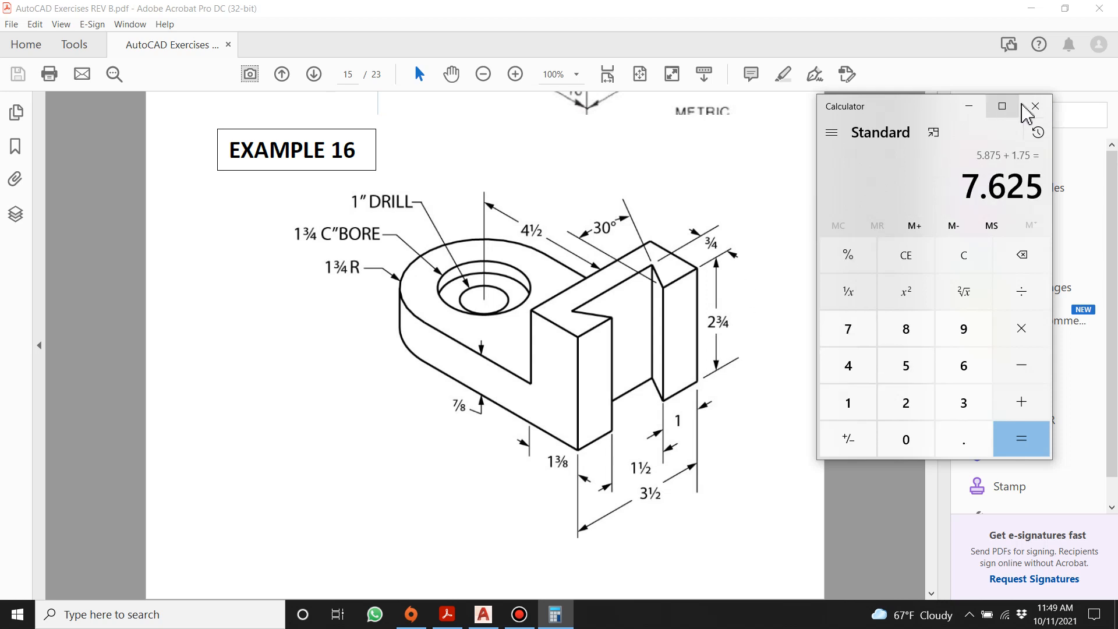
{"action": "left_click", "coordinate": [1036, 107]}
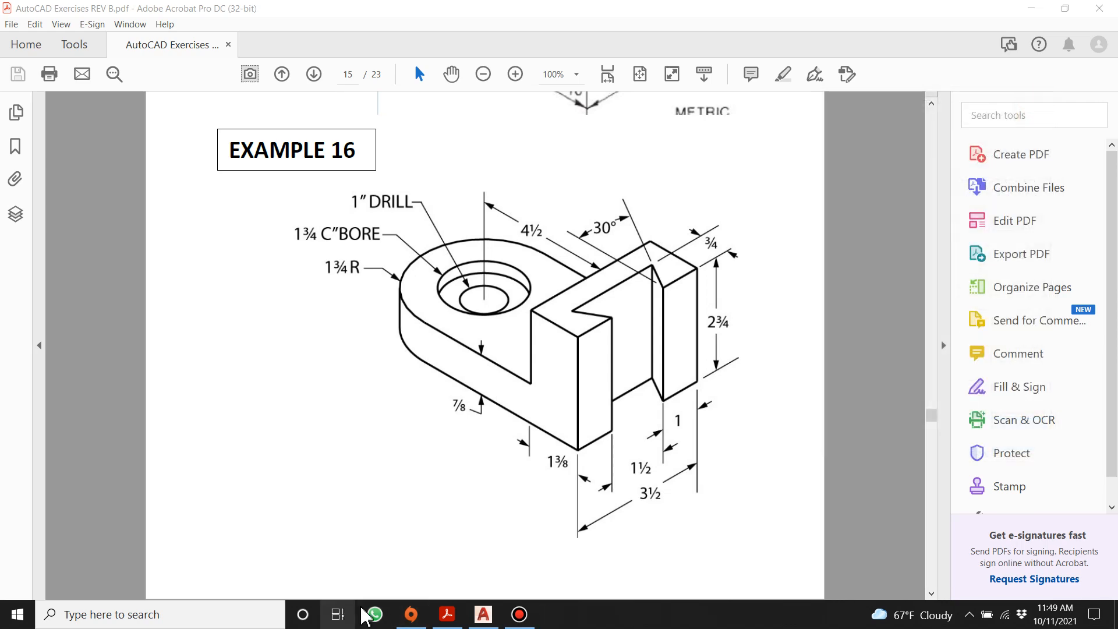
Step: Switch to AutoCAD and offset the upper horizontal construction line 2 upward to leave a gap between views
{"action": "left_click", "coordinate": [483, 614]}
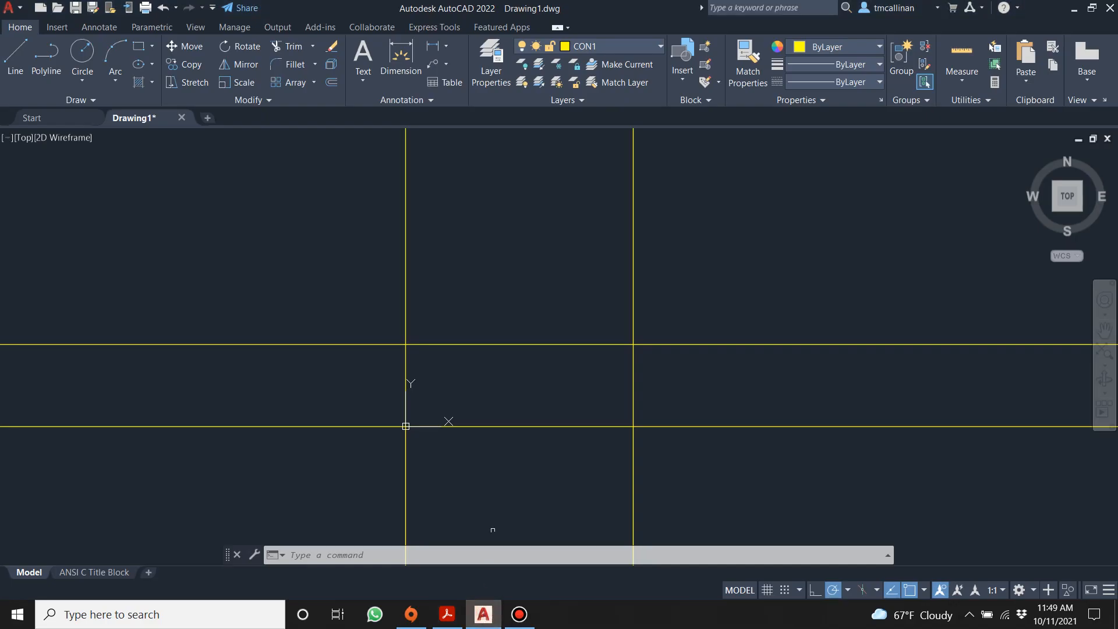
{"action": "left_click", "coordinate": [330, 81]}
{"action": "type", "text": "2"}
{"action": "key", "text": "Return"}
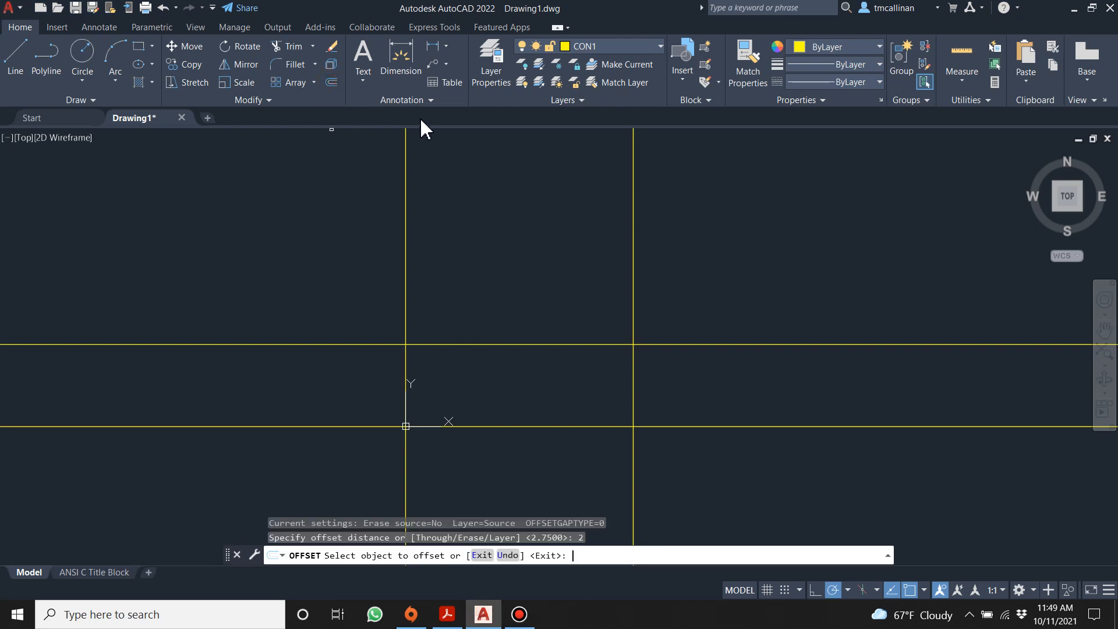
{"action": "left_click", "coordinate": [698, 344]}
{"action": "left_click", "coordinate": [692, 274]}
{"action": "key", "text": "Escape"}
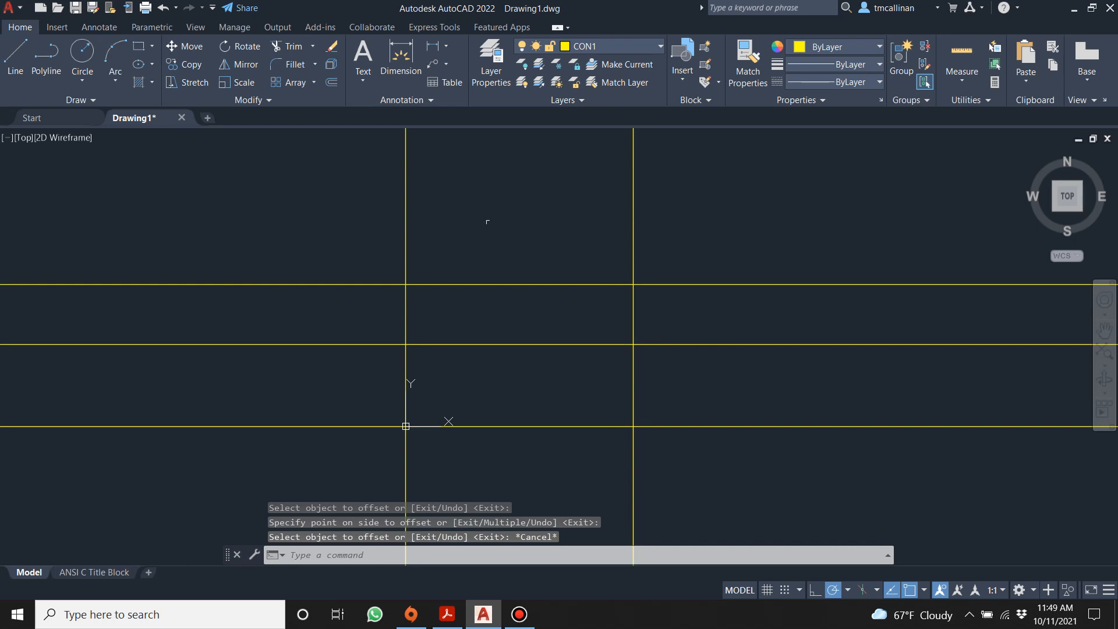
Step: Offset the right vertical construction line 2 to its right to leave a gap for the side view
{"action": "left_click", "coordinate": [332, 82]}
{"action": "type", "text": "2"}
{"action": "key", "text": "Return"}
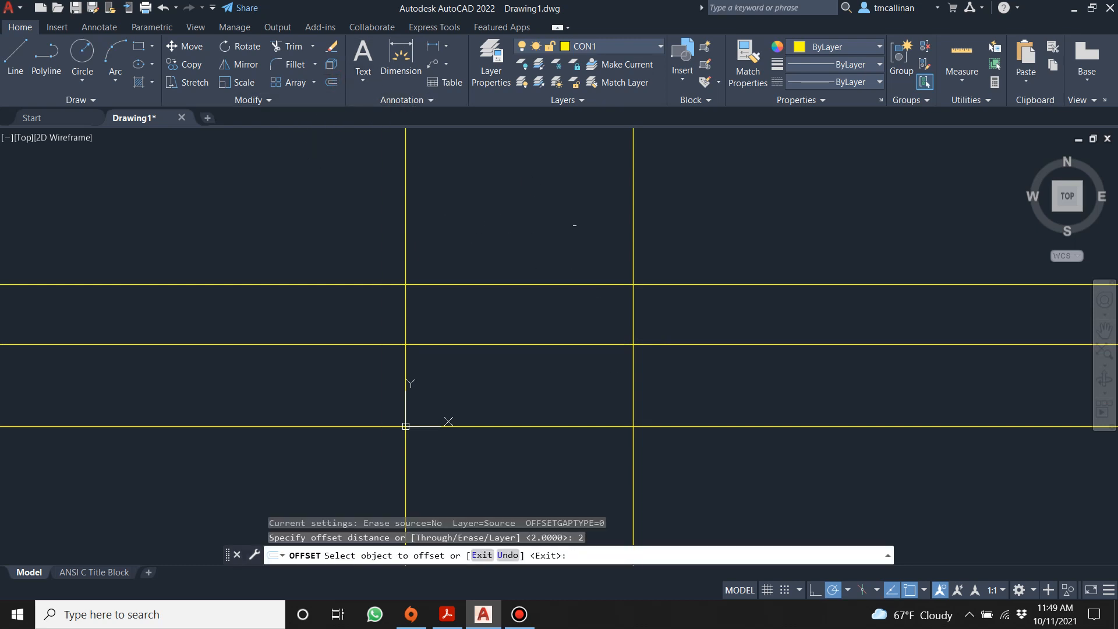
{"action": "left_click", "coordinate": [632, 367]}
{"action": "left_click", "coordinate": [692, 379]}
{"action": "key", "text": "Escape"}
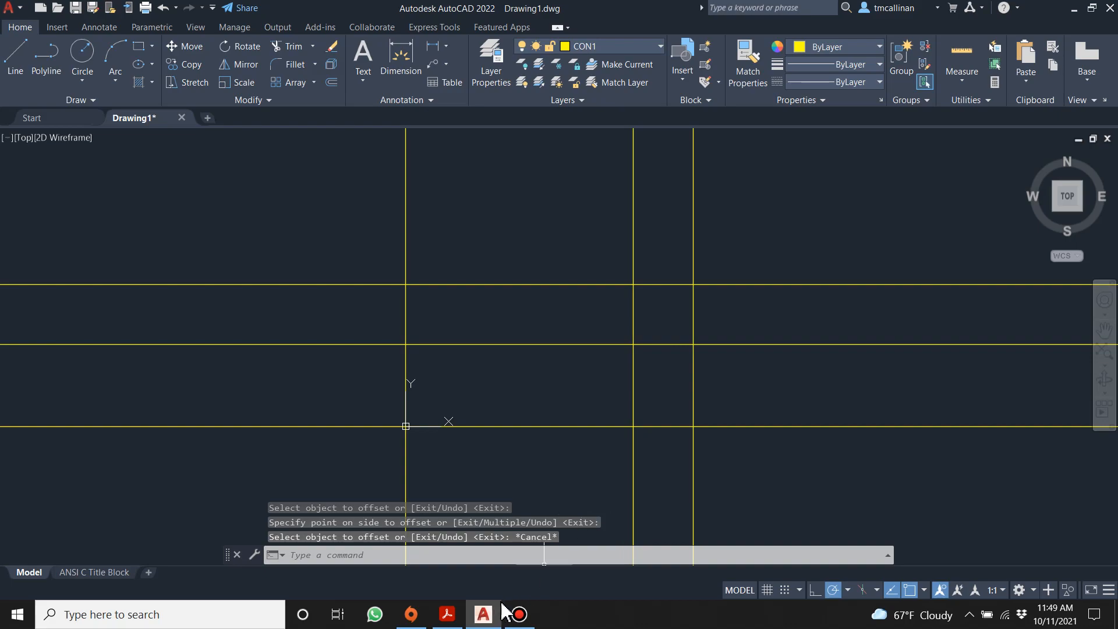
Step: Switch to the exercise PDF, multiply the 1.75 radius by 2 in Calculator to get the part's depth, and close Calculator
{"action": "left_click", "coordinate": [446, 615]}
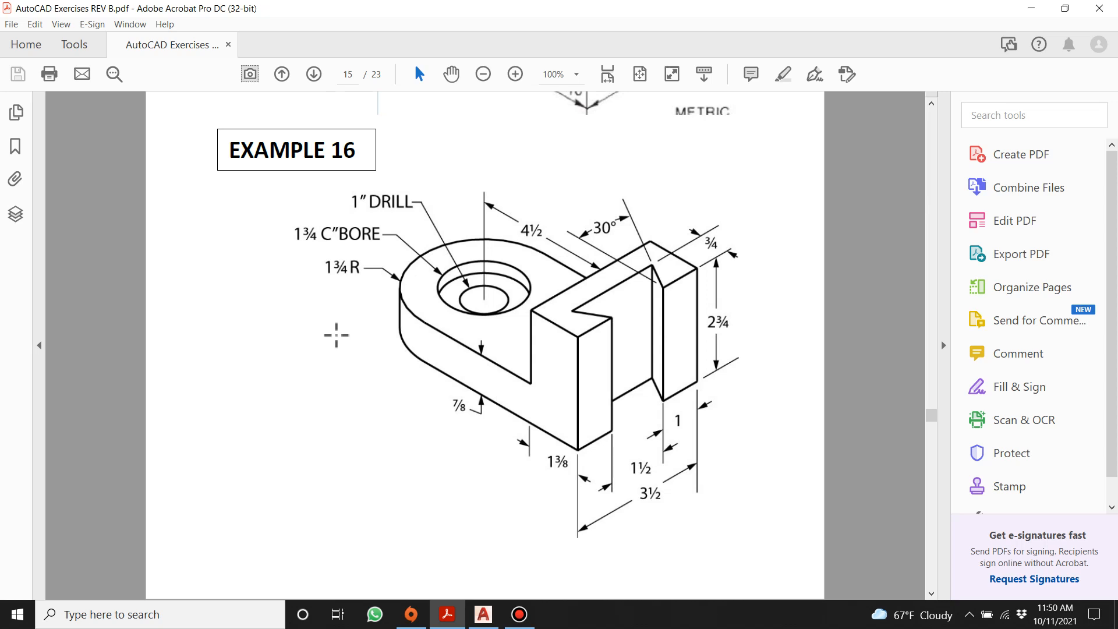
{"action": "left_click", "coordinate": [185, 615]}
{"action": "type", "text": "calc"}
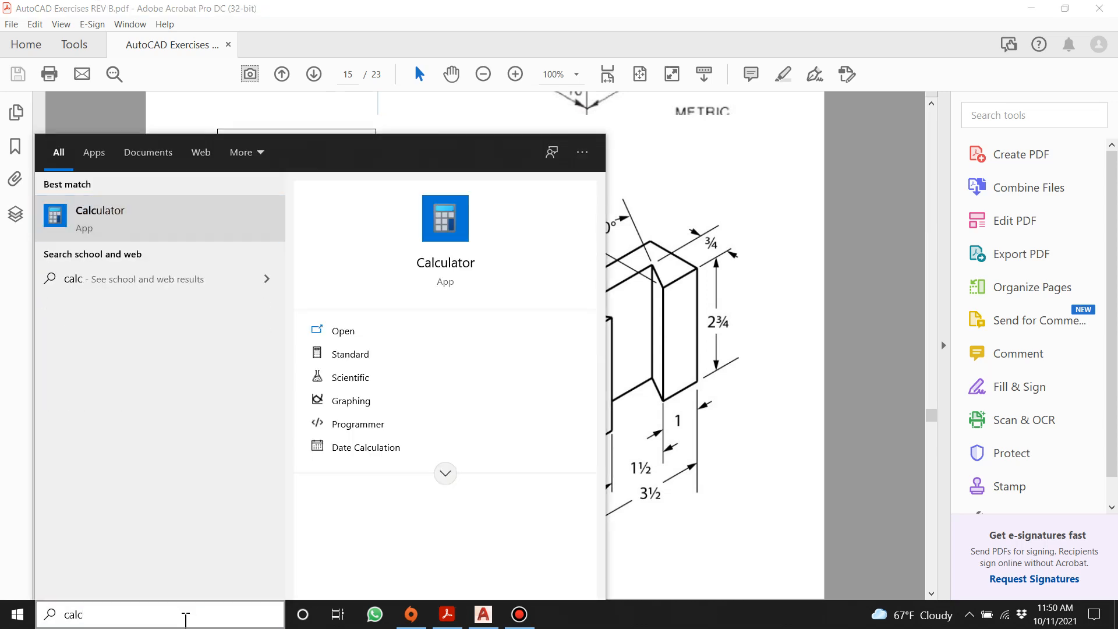
{"action": "key", "text": "Return"}
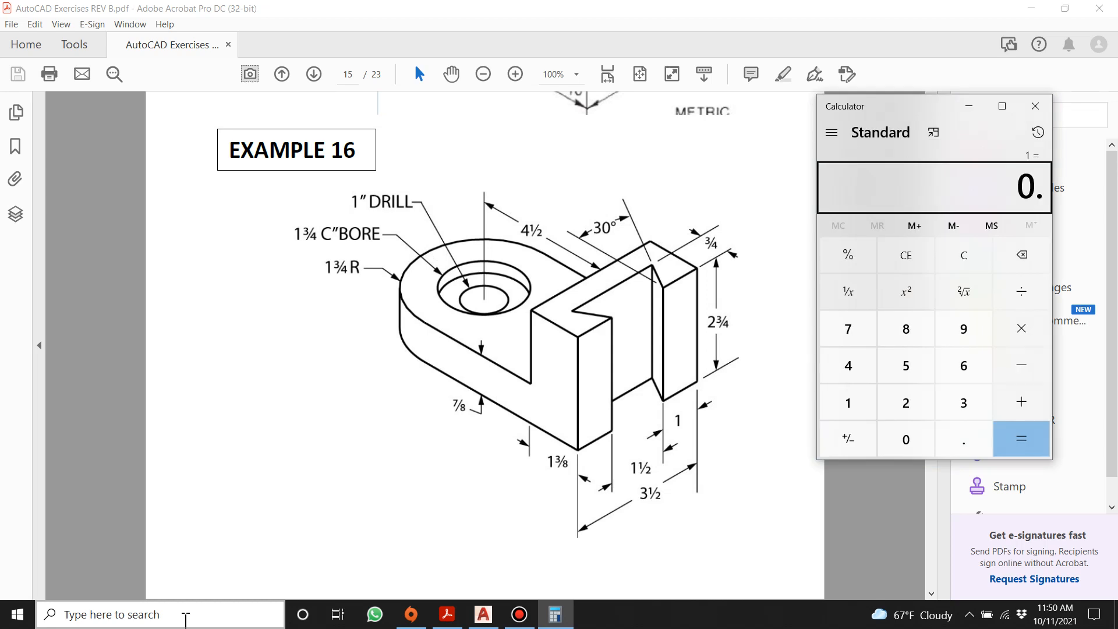
{"action": "type", "text": "1.75"}
{"action": "key", "text": "asterisk"}
{"action": "type", "text": "2"}
{"action": "key", "text": "Return"}
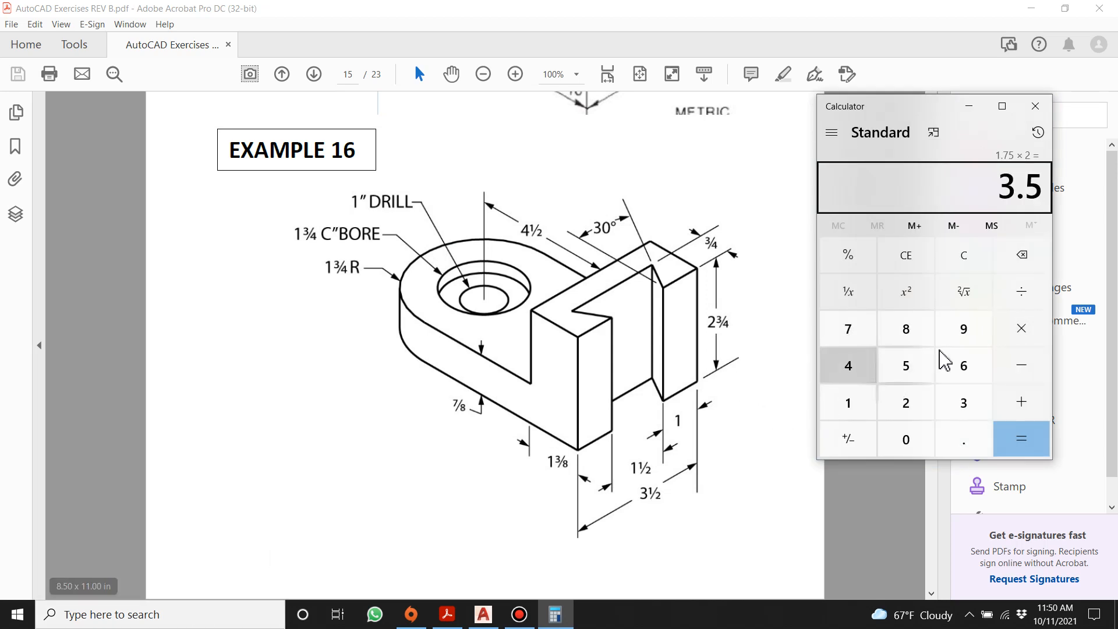
{"action": "left_click", "coordinate": [1035, 106]}
Step: Switch to AutoCAD and offset the topmost horizontal construction line 3.5 upward
{"action": "left_click", "coordinate": [484, 615]}
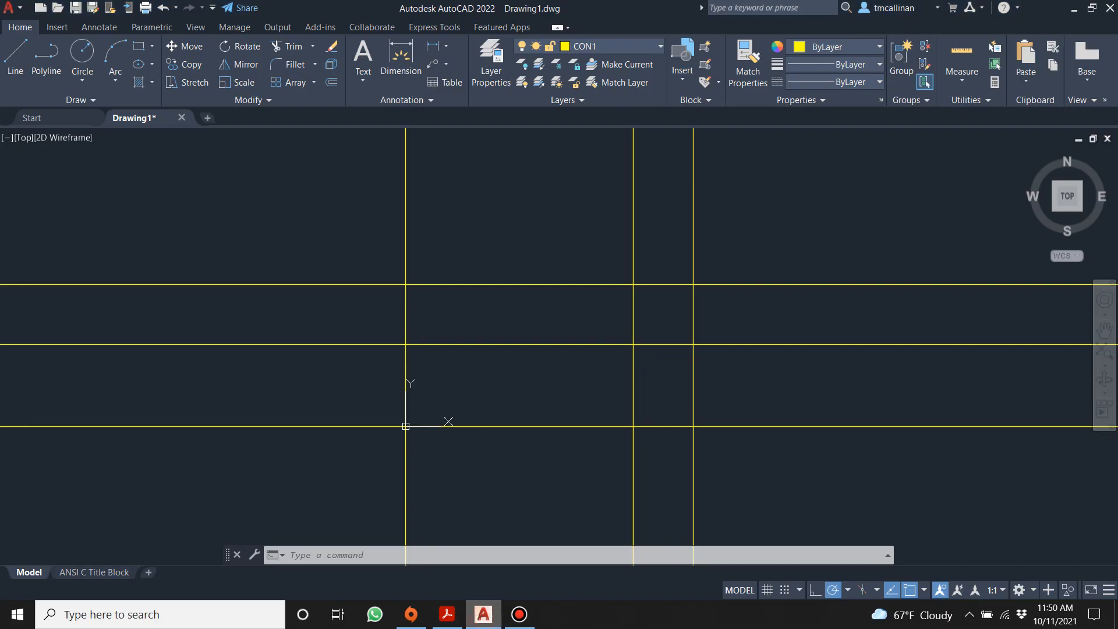
{"action": "left_click", "coordinate": [334, 81]}
{"action": "type", "text": "3.5"}
{"action": "key", "text": "Return"}
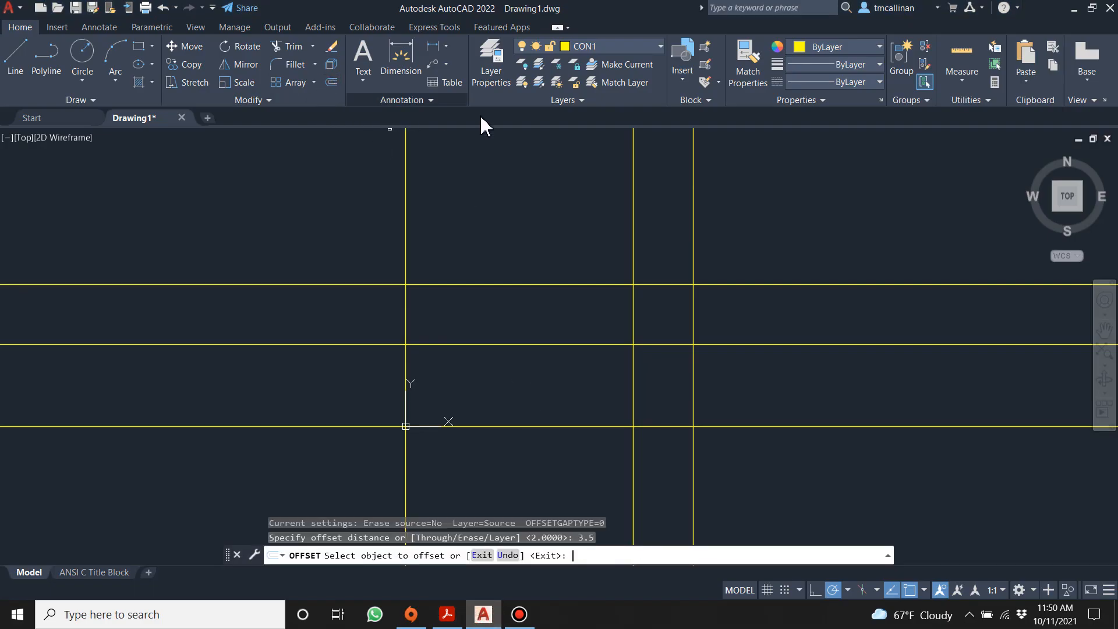
{"action": "left_click", "coordinate": [490, 285]}
{"action": "left_click", "coordinate": [490, 205]}
{"action": "key", "text": "Escape"}
{"action": "scroll", "coordinate": [495, 204], "scroll_direction": "down", "scroll_amount": 2}
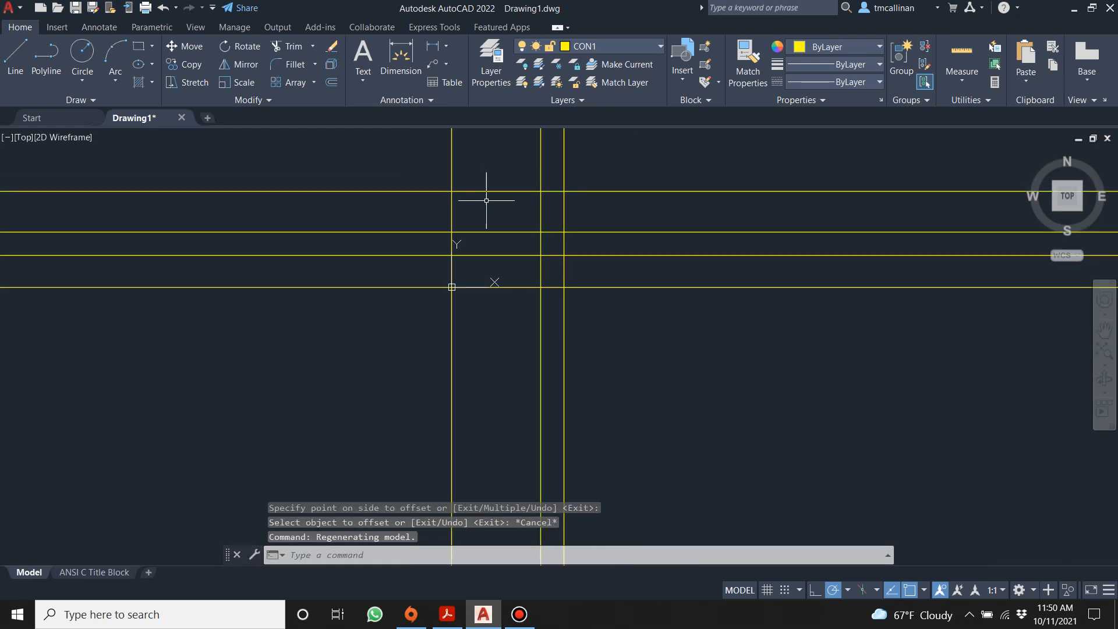
Step: Check the part's overall depth dimension in the exercise PDF, then return to AutoCAD
{"action": "left_click", "coordinate": [447, 614]}
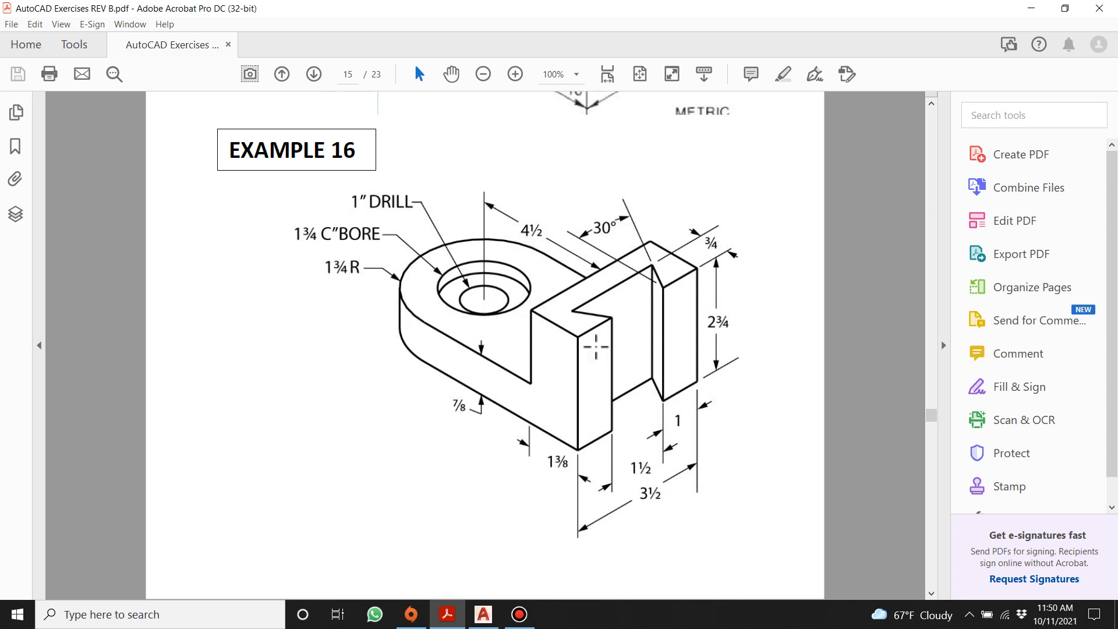
{"action": "left_click_drag", "start_coordinate": [639, 479], "coordinate": [673, 515]}
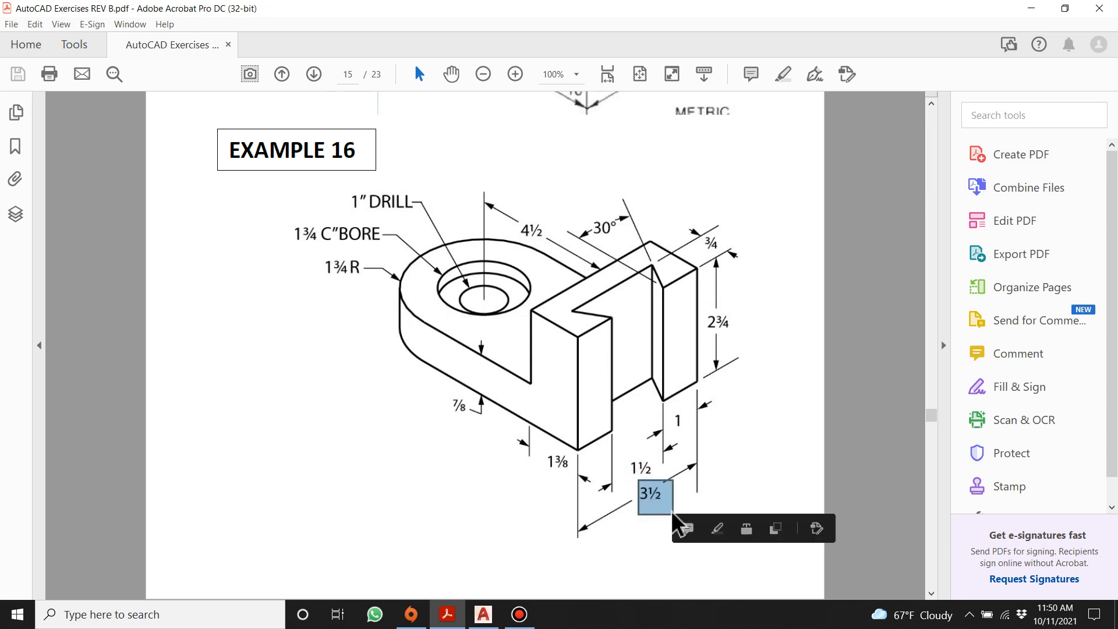
{"action": "left_click", "coordinate": [775, 445]}
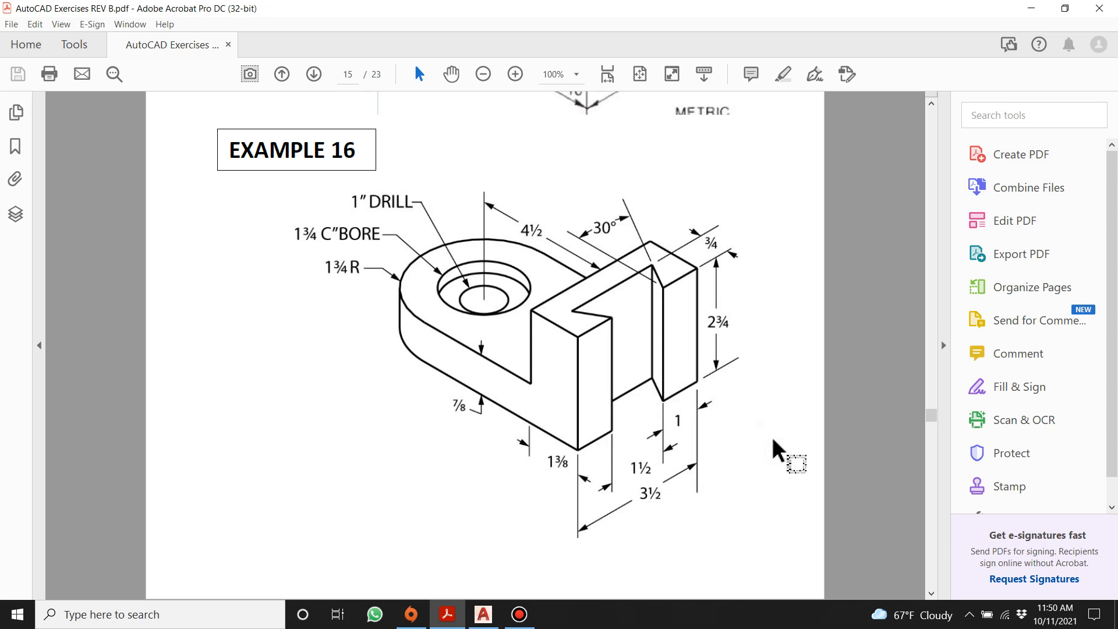
{"action": "left_click", "coordinate": [484, 615]}
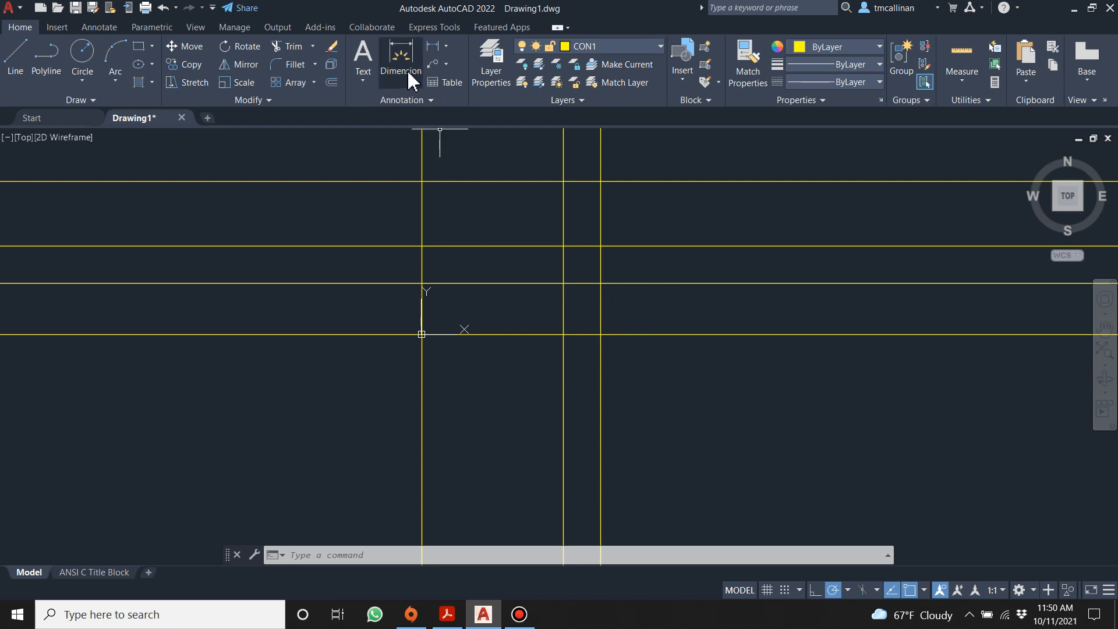
Step: Offset the rightmost vertical construction line 3.5 to its right to bound the side view
{"action": "left_click", "coordinate": [331, 82]}
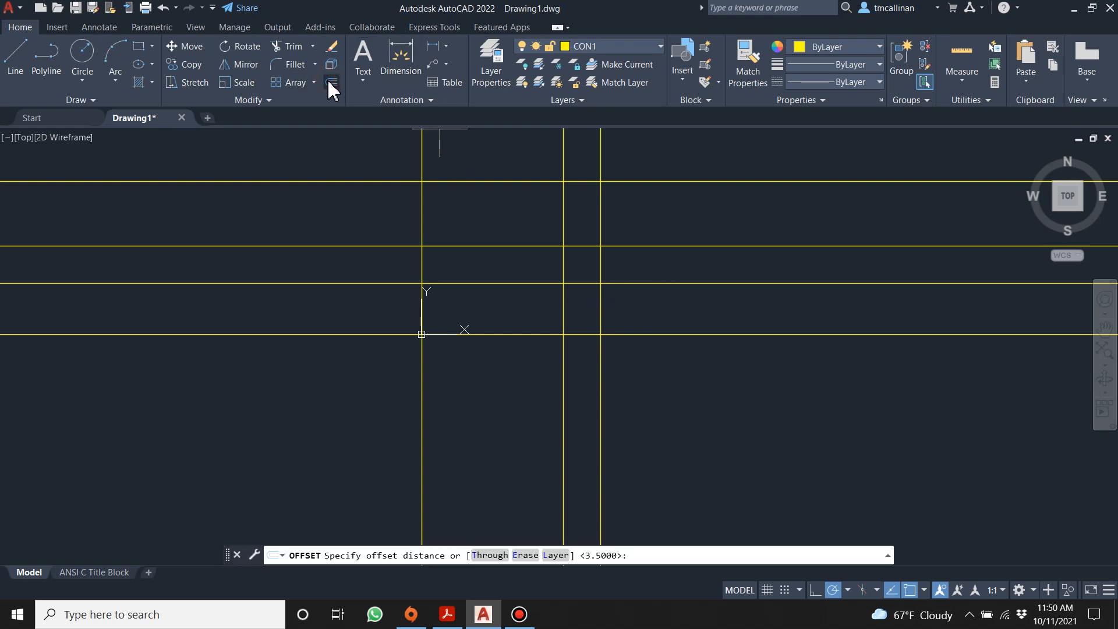
{"action": "key", "text": "Return"}
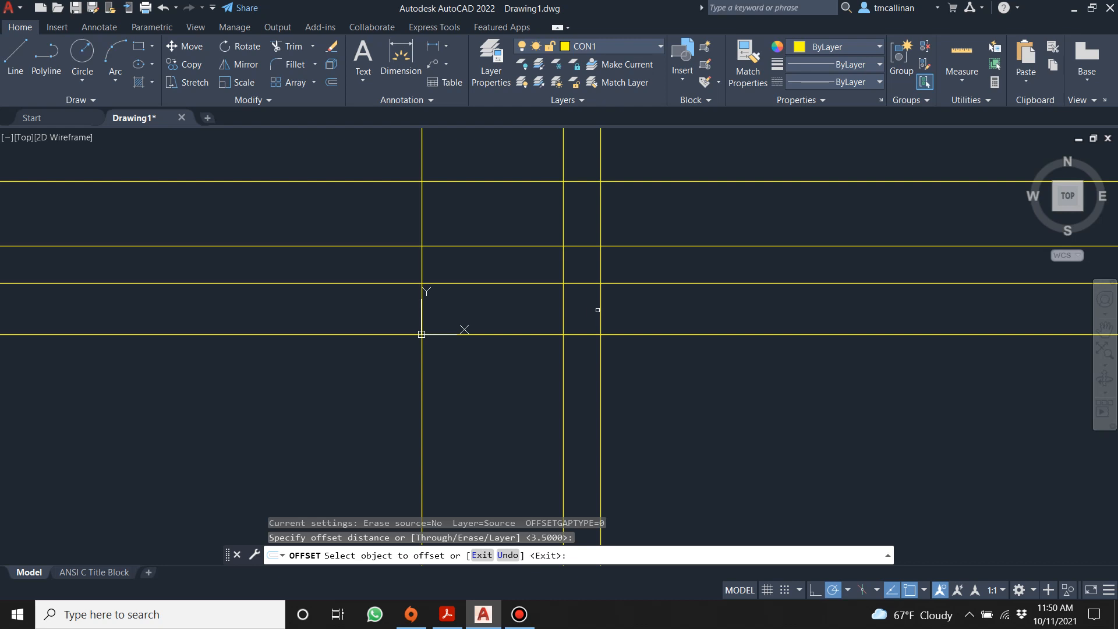
{"action": "left_click", "coordinate": [598, 310]}
{"action": "left_click", "coordinate": [660, 310]}
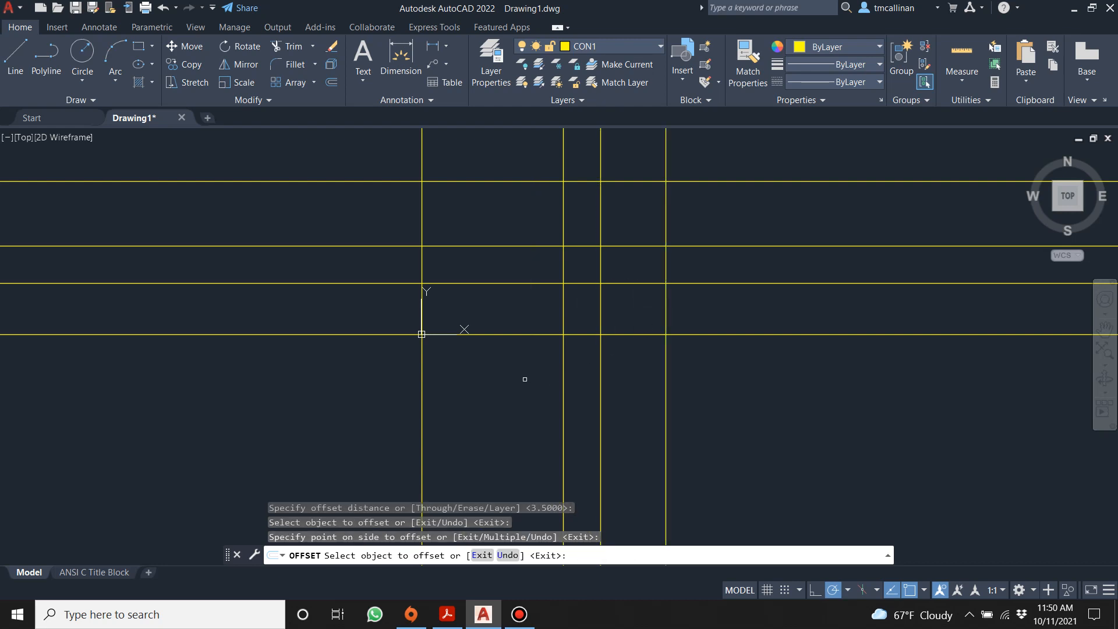
{"action": "key", "text": "Return"}
Step: Review the front view's dimensions on the Example 16 drawing in the exercise PDF, then return to AutoCAD
{"action": "left_click", "coordinate": [447, 615]}
{"action": "left_click_drag", "start_coordinate": [725, 146], "coordinate": [583, 236]}
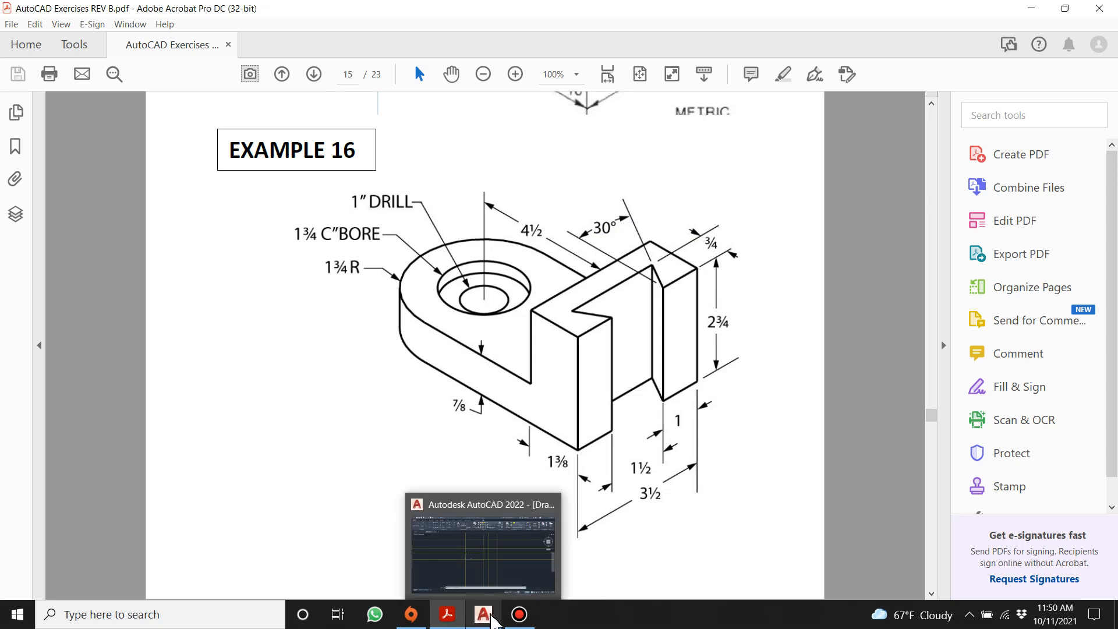
{"action": "left_click", "coordinate": [483, 541]}
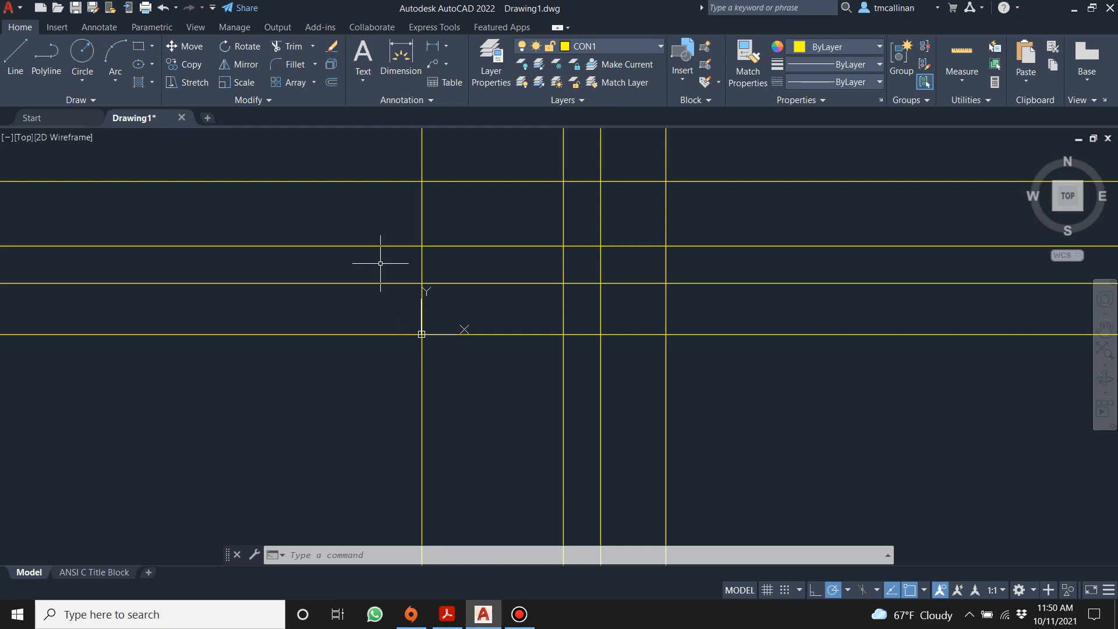
{"action": "left_click", "coordinate": [447, 614]}
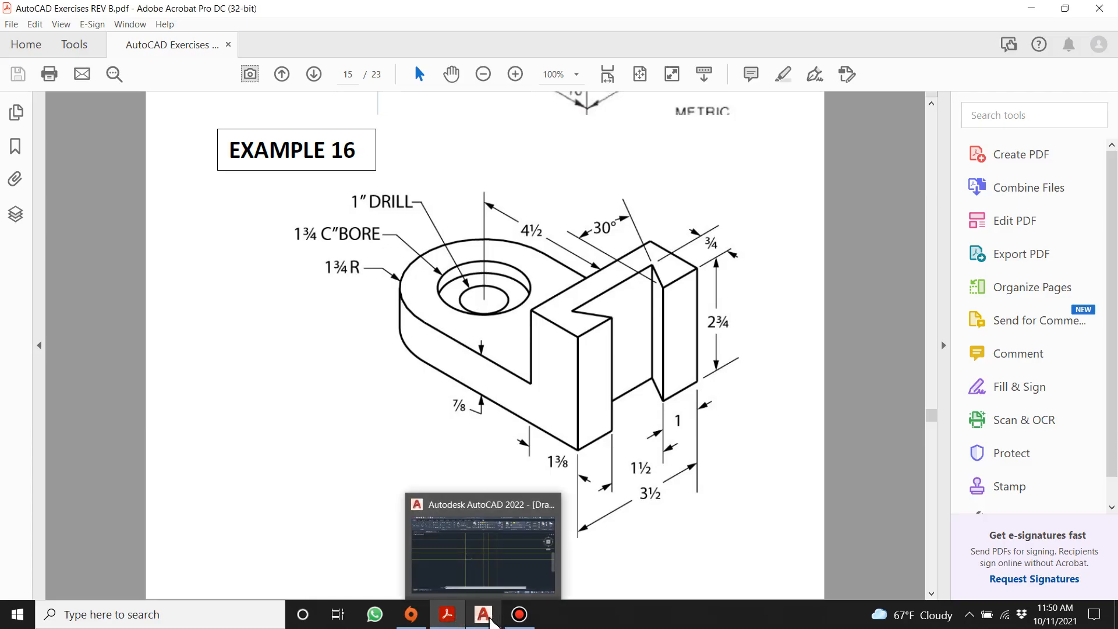
{"action": "left_click", "coordinate": [483, 614]}
Step: Offset the lowest horizontal construction line 7/8 upward to mark the base thickness
{"action": "left_click", "coordinate": [332, 80]}
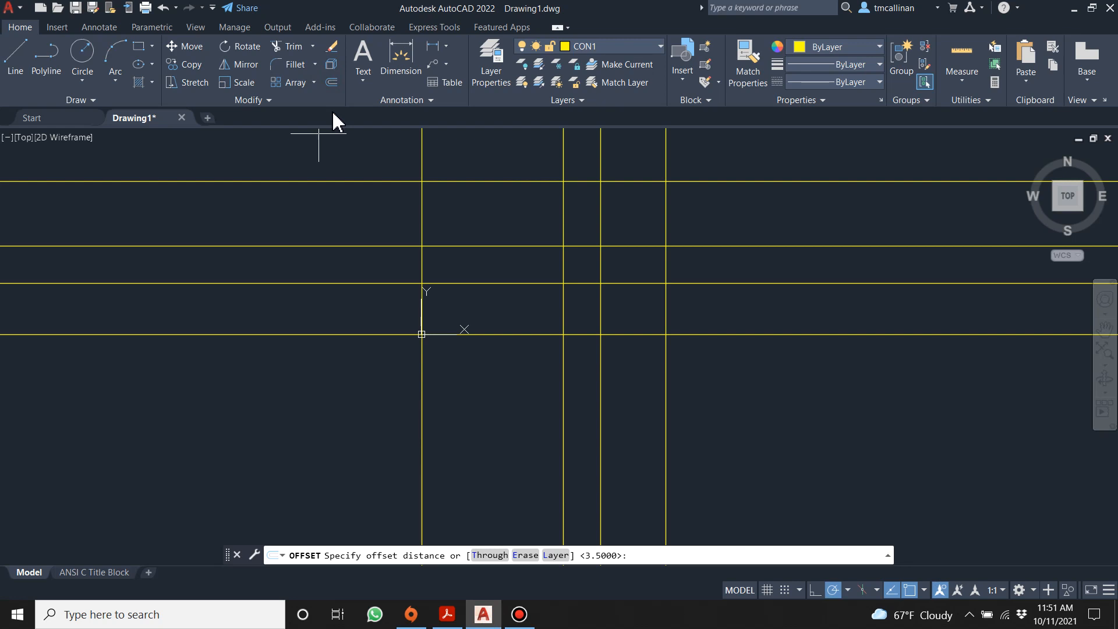
{"action": "key", "text": "Return"}
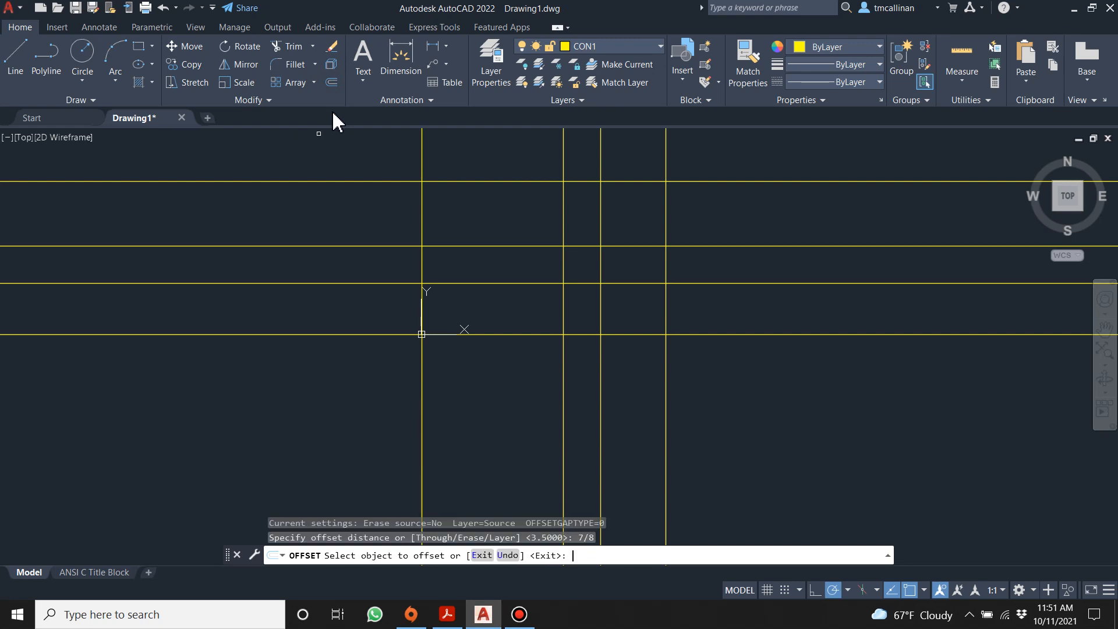
{"action": "left_click", "coordinate": [533, 334]}
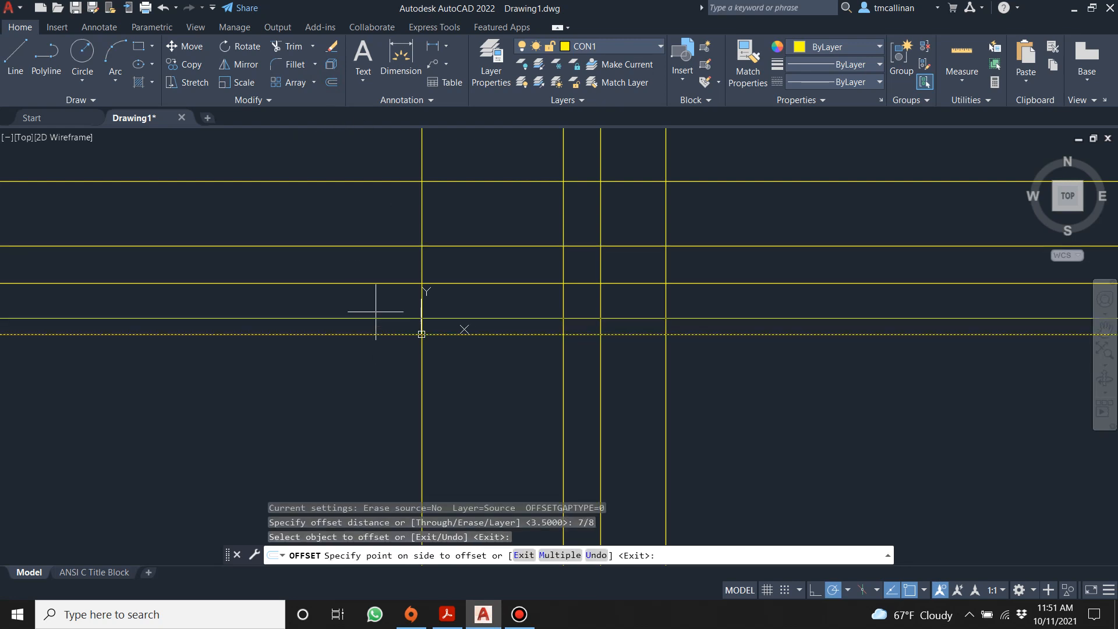
{"action": "left_click", "coordinate": [533, 327]}
{"action": "key", "text": "Escape"}
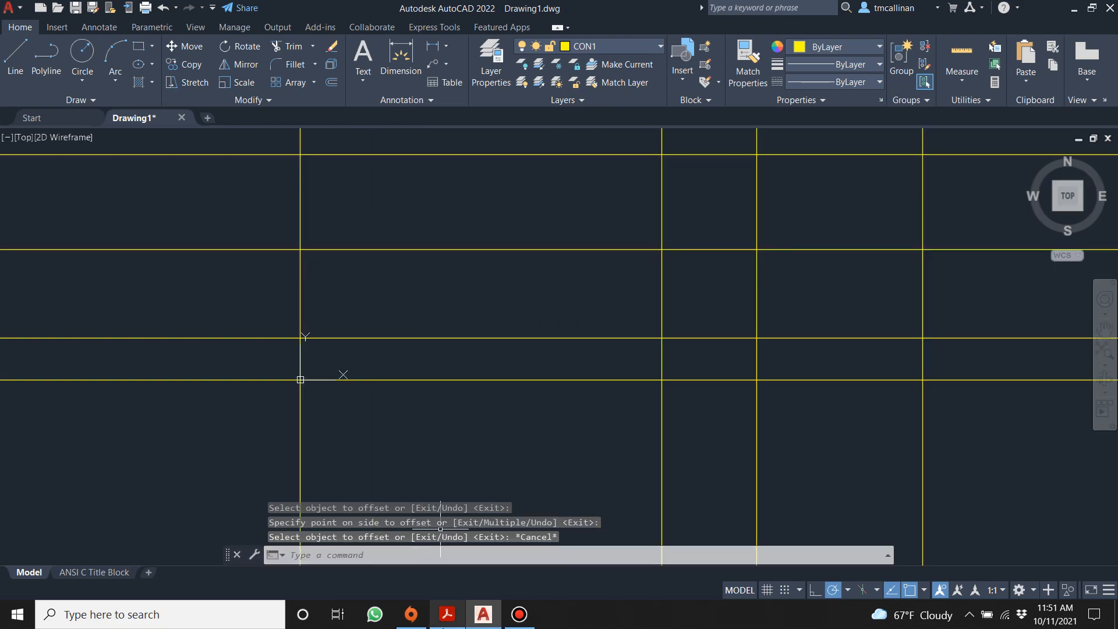
Step: Check the upright's thickness in the exercise PDF, then offset the leftmost vertical construction line 1.375 to its right in AutoCAD
{"action": "left_click", "coordinate": [446, 616]}
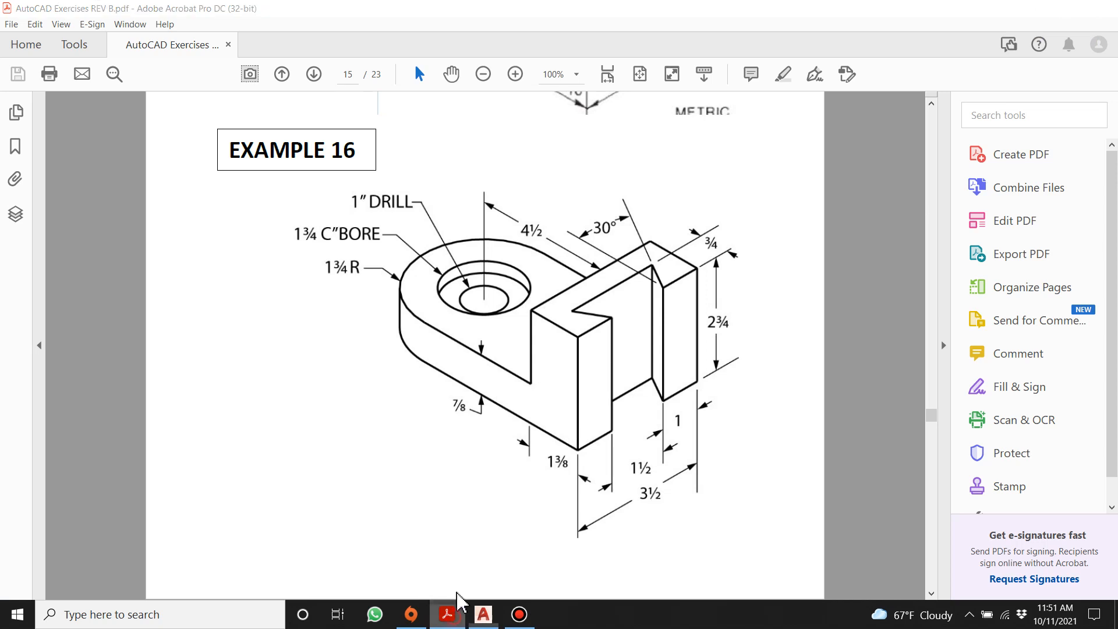
{"action": "left_click", "coordinate": [483, 614]}
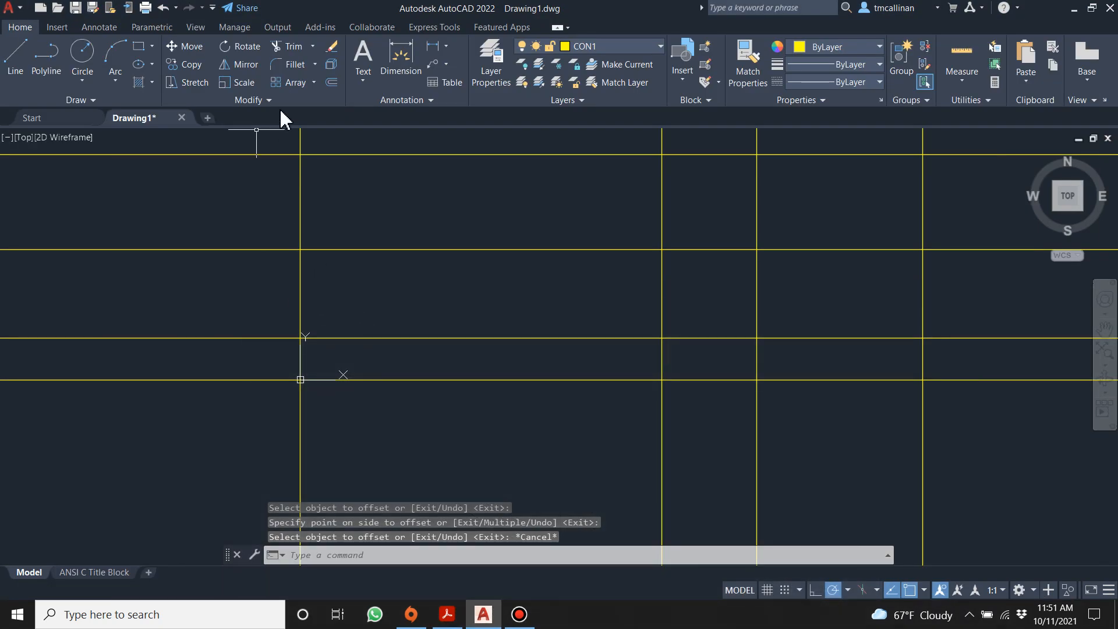
{"action": "left_click", "coordinate": [330, 84]}
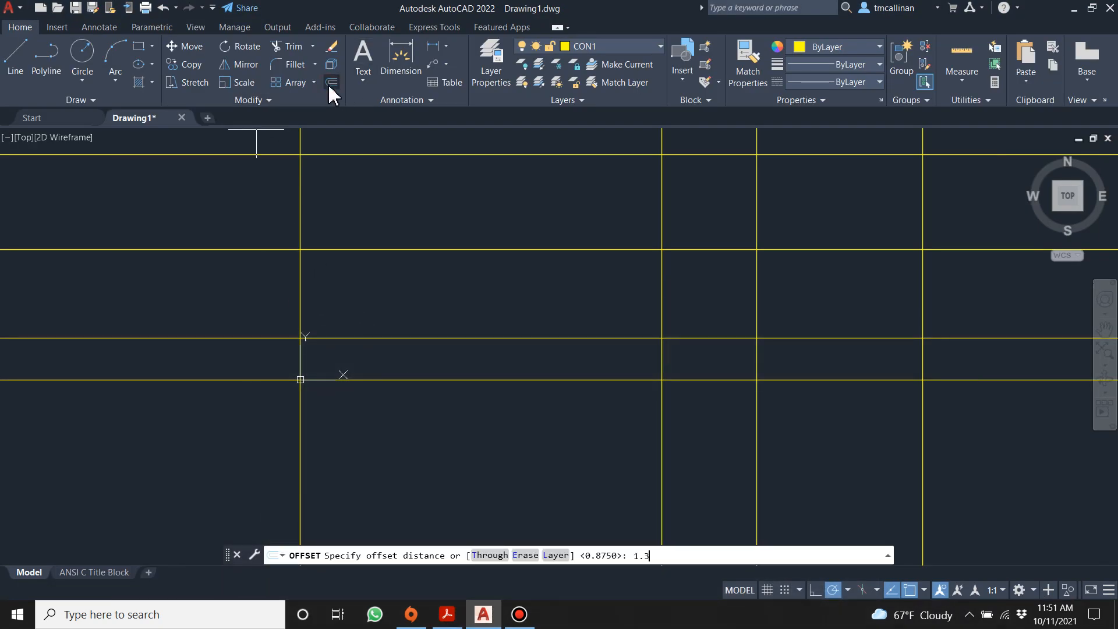
{"action": "type", "text": "1.375"}
{"action": "key", "text": "Return"}
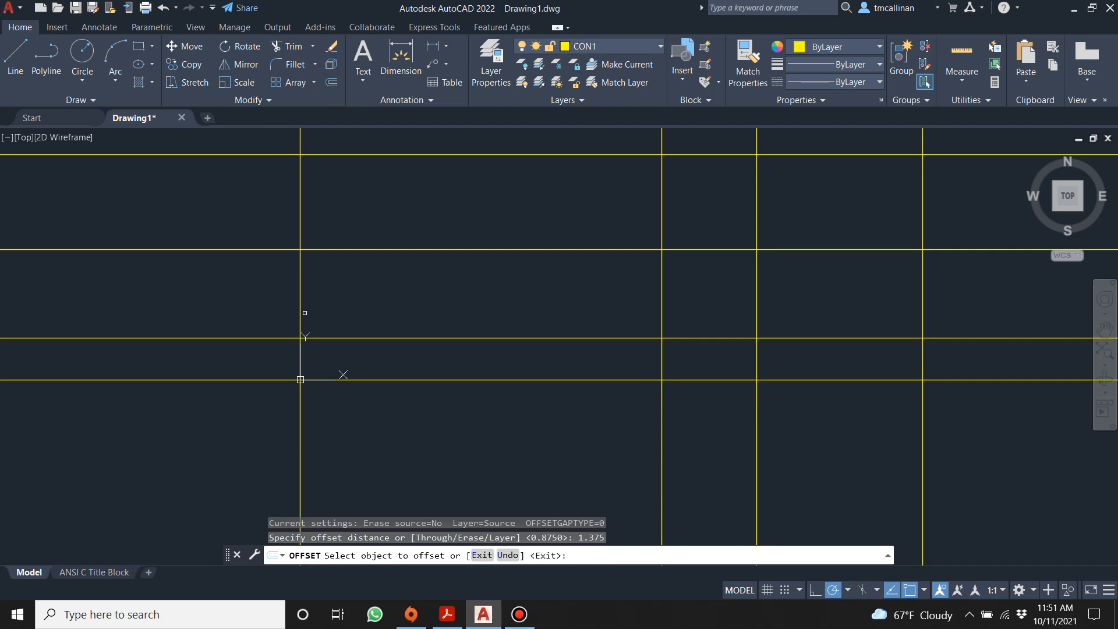
{"action": "left_click", "coordinate": [302, 305]}
{"action": "left_click", "coordinate": [377, 302]}
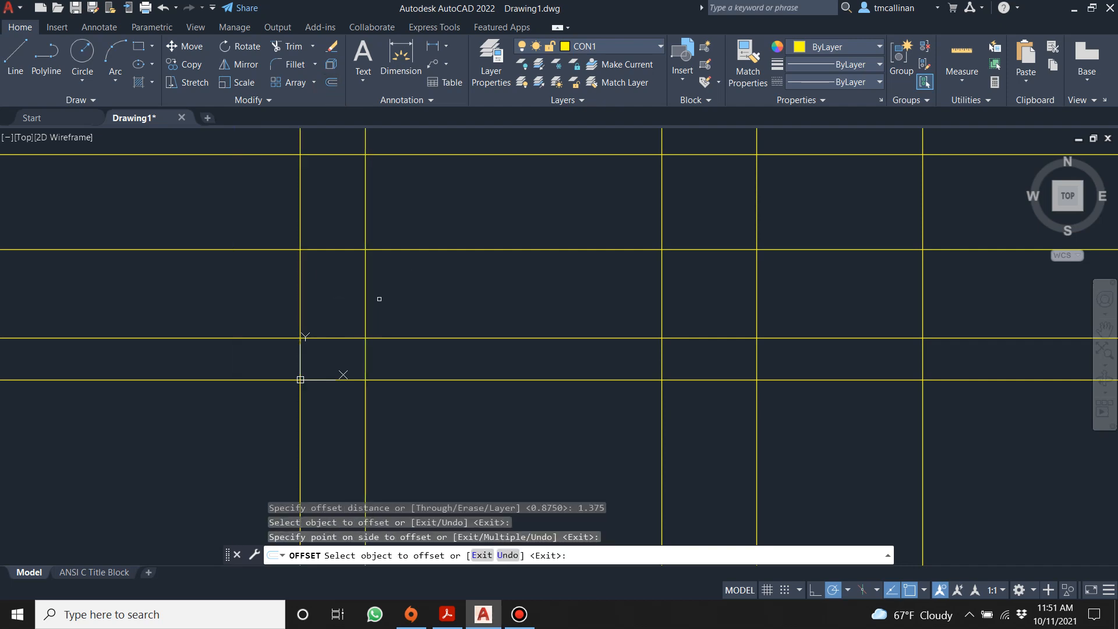
{"action": "key", "text": "Escape"}
Step: Consult the part's shape in the exercise PDF, then switch to AutoCAD and make layer 0 current
{"action": "left_click", "coordinate": [448, 615]}
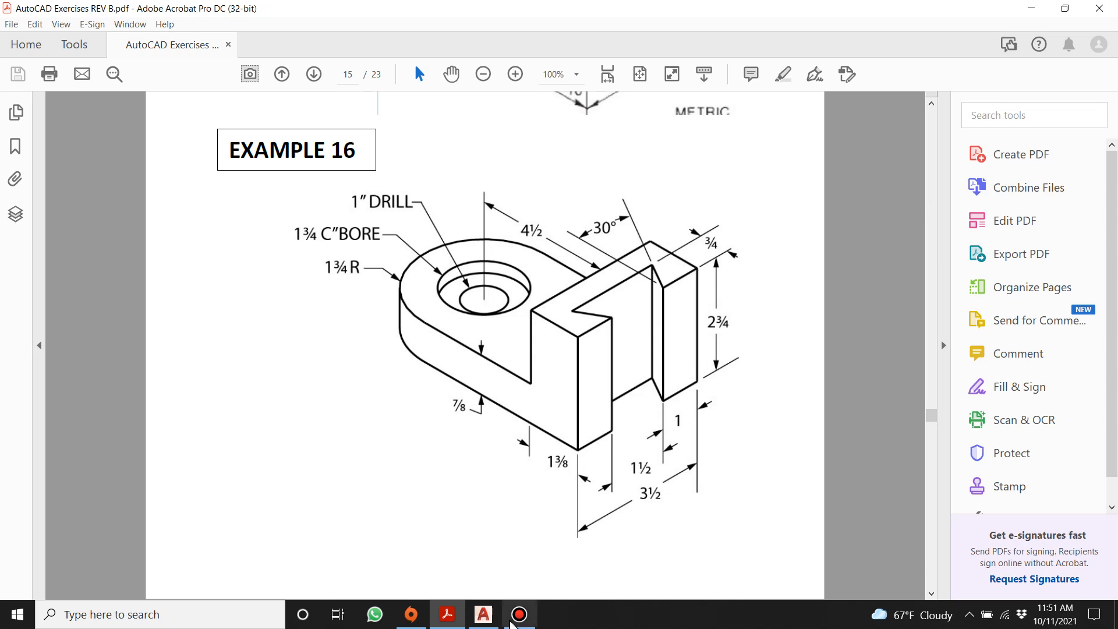
{"action": "left_click", "coordinate": [483, 615]}
{"action": "left_click", "coordinate": [617, 46]}
{"action": "left_click", "coordinate": [582, 58]}
Step: Draw the closed L-shaped front view outline with lines through the construction line intersections, starting at the upright's upper-left corner
{"action": "left_click", "coordinate": [16, 55]}
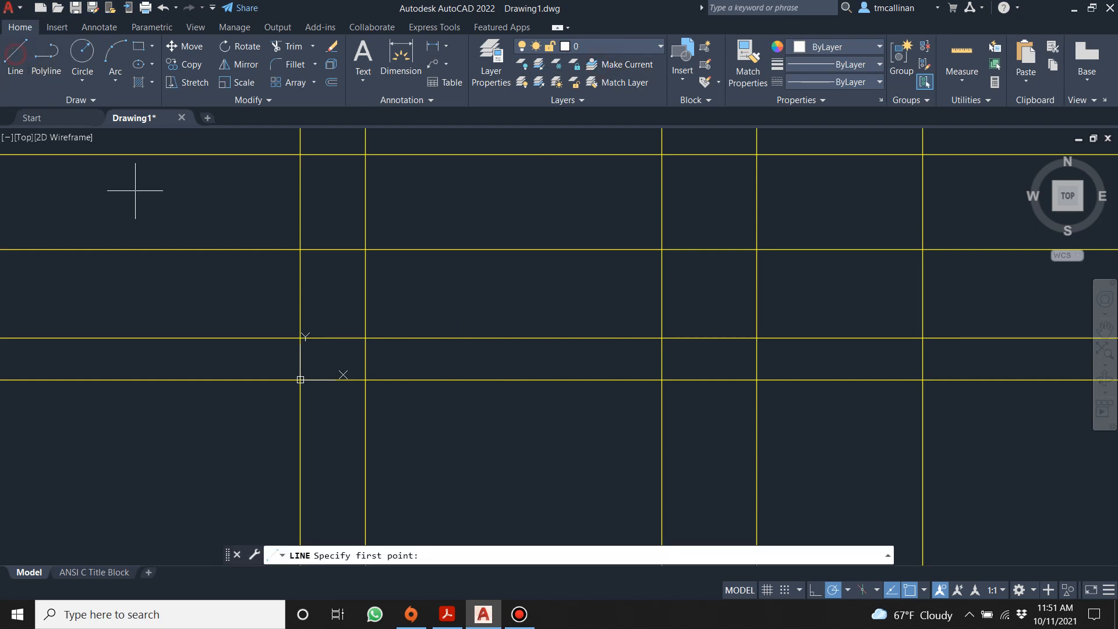
{"action": "left_click", "coordinate": [300, 249]}
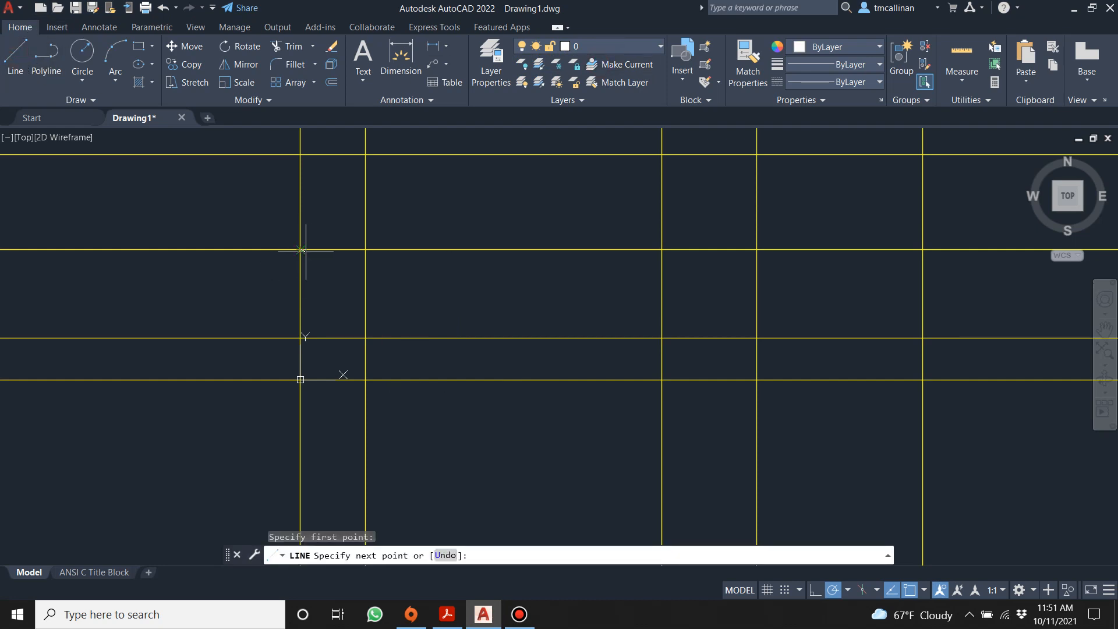
{"action": "left_click", "coordinate": [366, 250]}
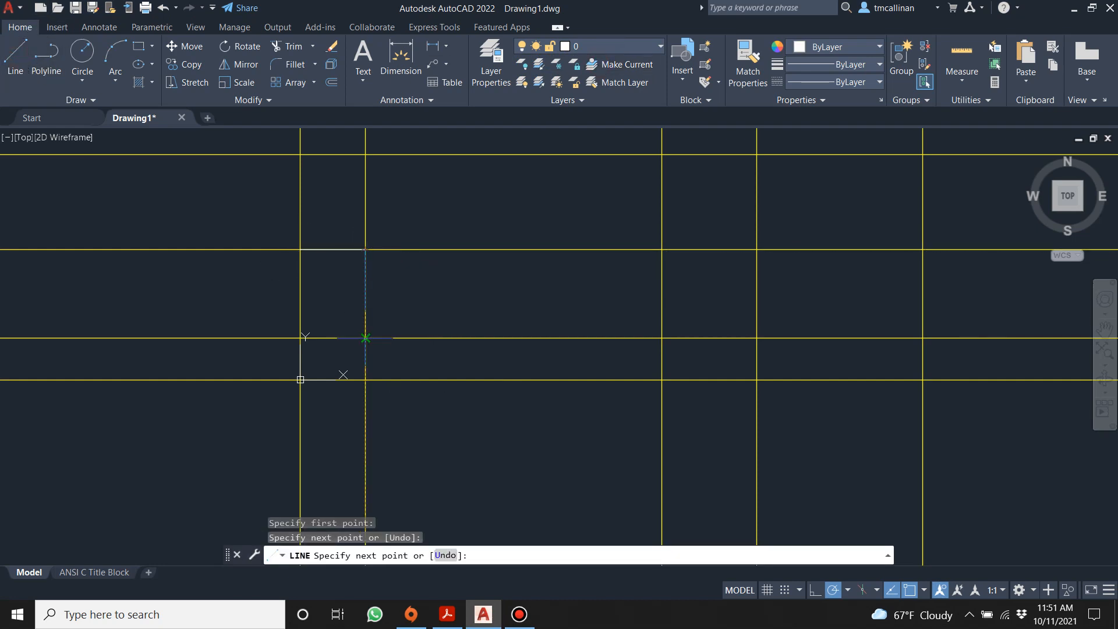
{"action": "left_click", "coordinate": [365, 338]}
{"action": "left_click", "coordinate": [662, 338]}
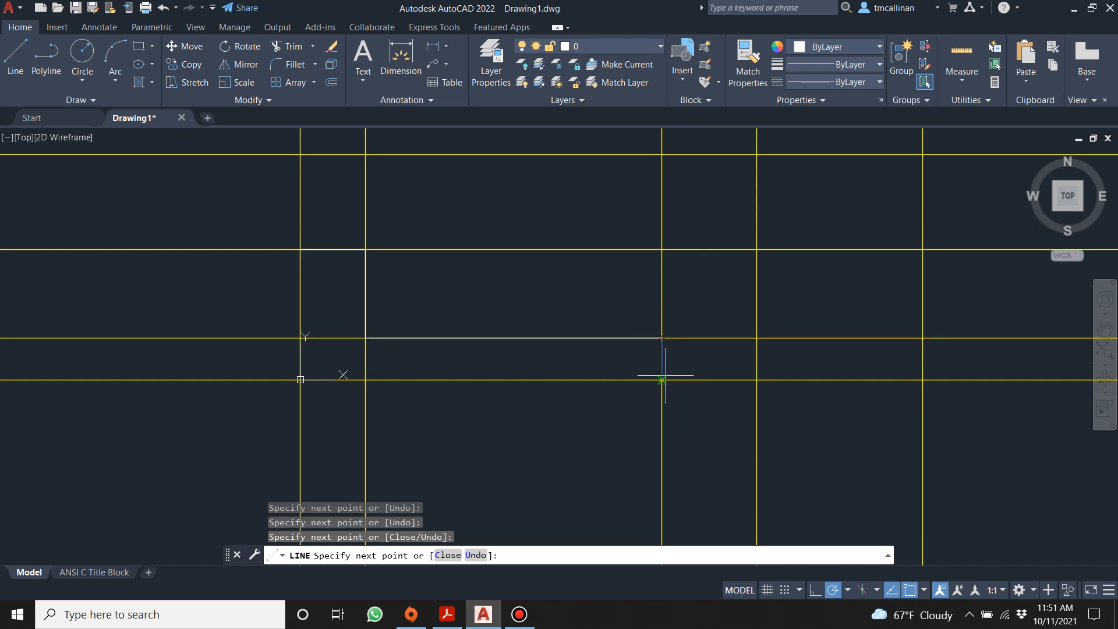
{"action": "left_click", "coordinate": [662, 380]}
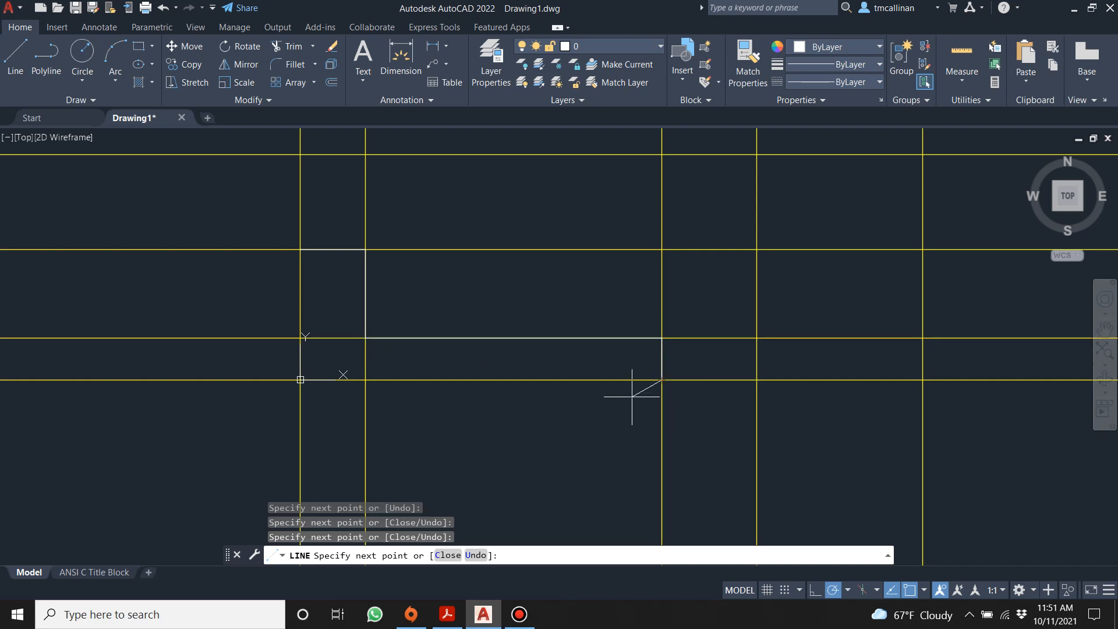
{"action": "left_click", "coordinate": [300, 380]}
{"action": "left_click", "coordinate": [299, 249]}
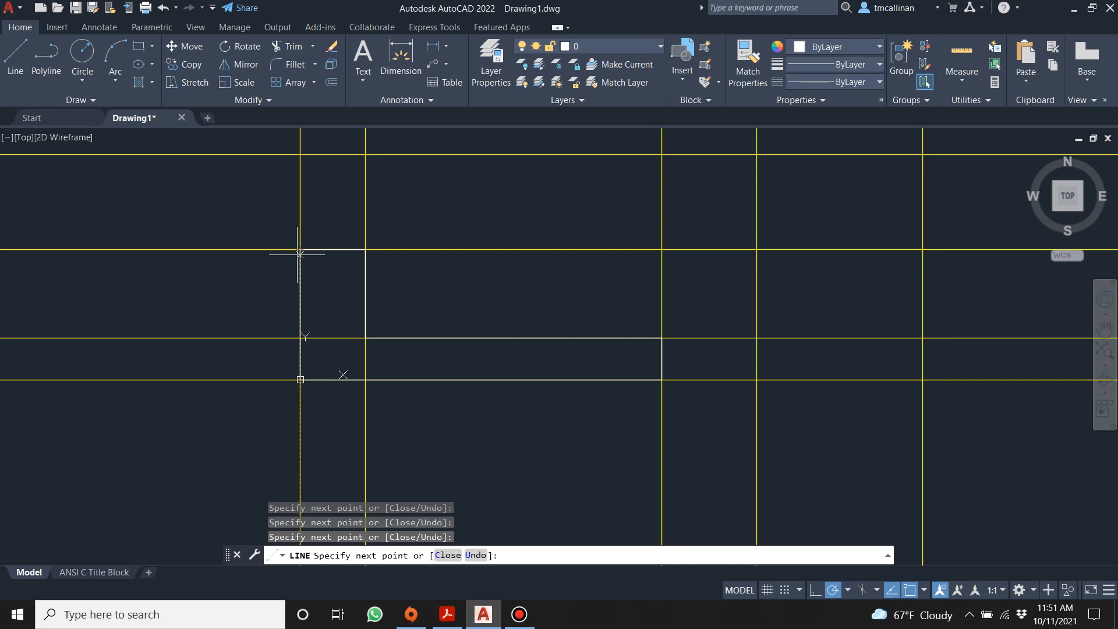
{"action": "key", "text": "Escape"}
{"action": "key", "text": "Escape"}
Step: Turn off showing the UCS icon at the origin
{"action": "right_click", "coordinate": [300, 379]}
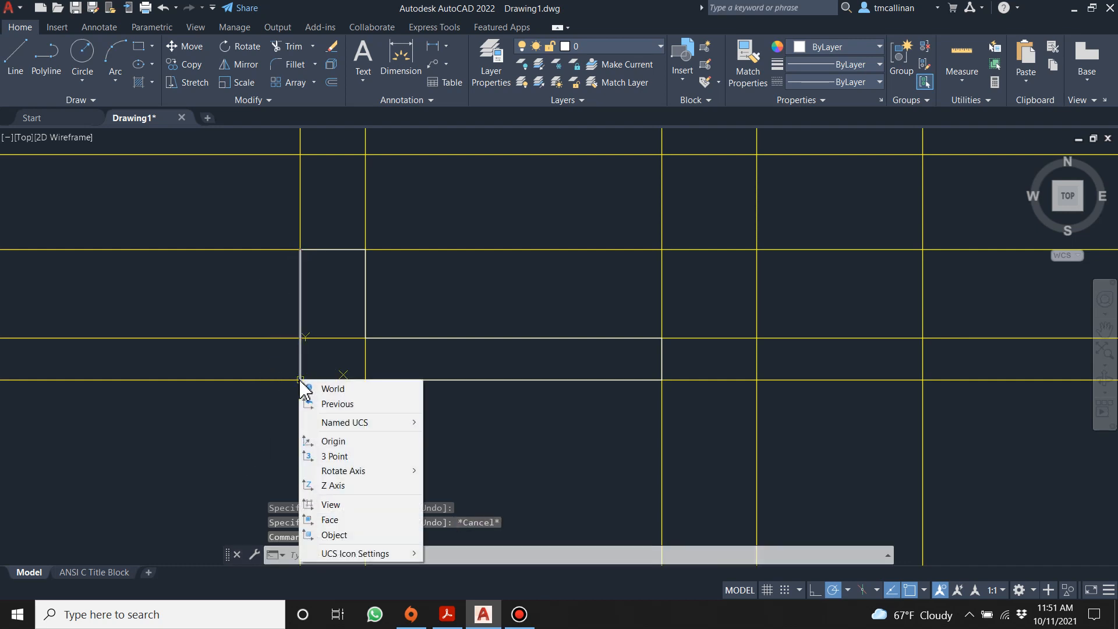
{"action": "mouse_move", "coordinate": [338, 554]}
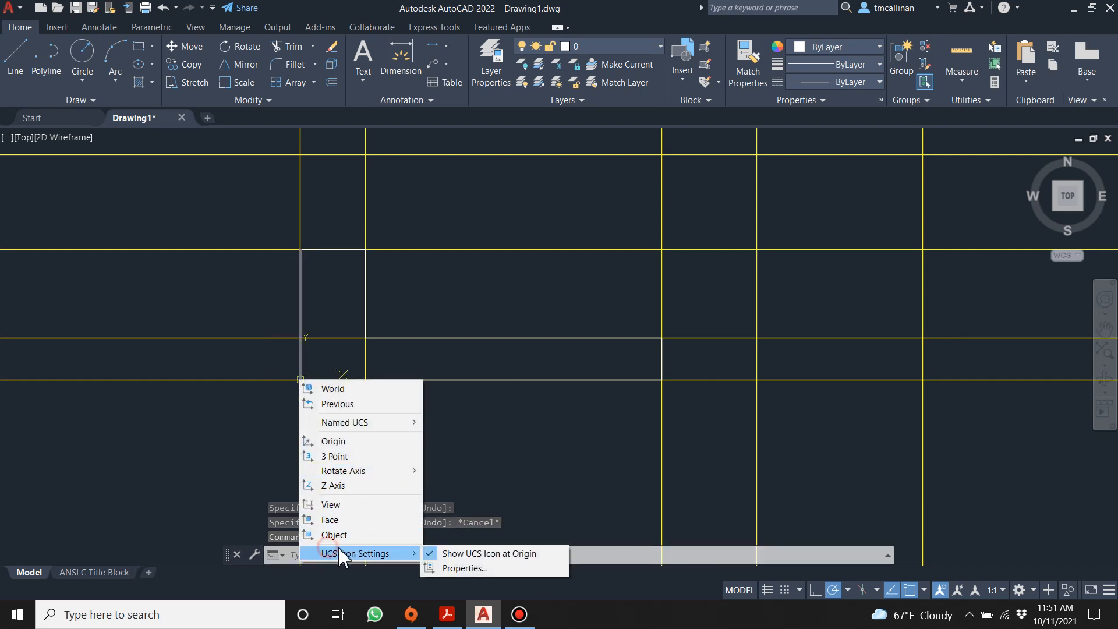
{"action": "left_click", "coordinate": [441, 554]}
{"action": "key", "text": "Escape"}
{"action": "scroll", "coordinate": [437, 305], "scroll_direction": "up", "scroll_amount": 2}
{"action": "scroll", "coordinate": [439, 304], "scroll_direction": "down", "scroll_amount": 2}
{"action": "middle_click_drag", "start_coordinate": [414, 305], "coordinate": [451, 357]}
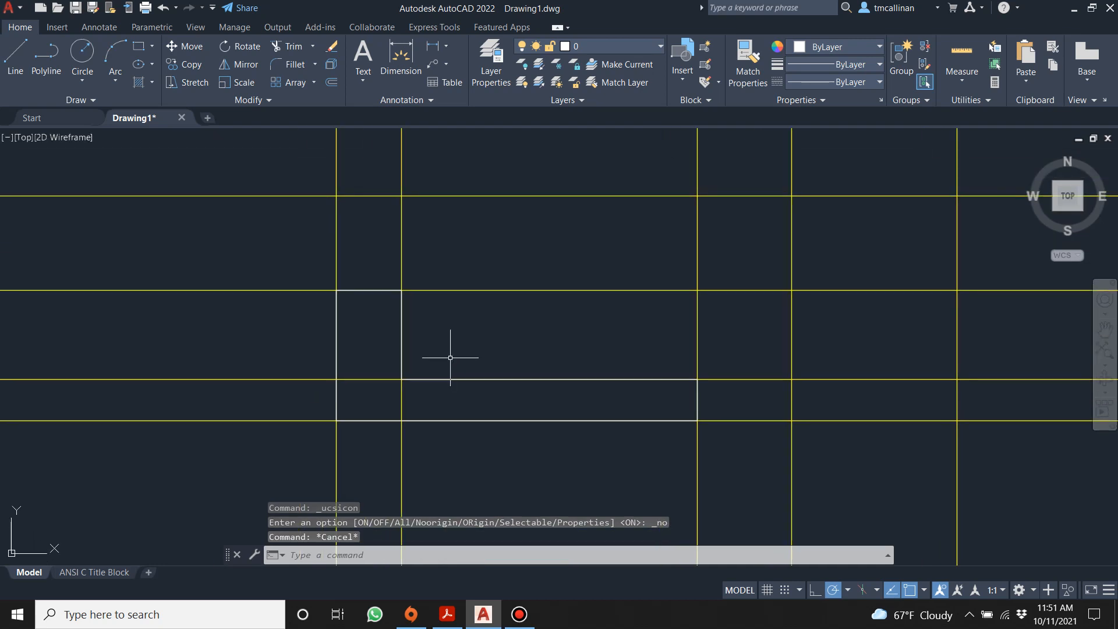
{"action": "scroll", "coordinate": [450, 357], "scroll_direction": "down", "scroll_amount": 2}
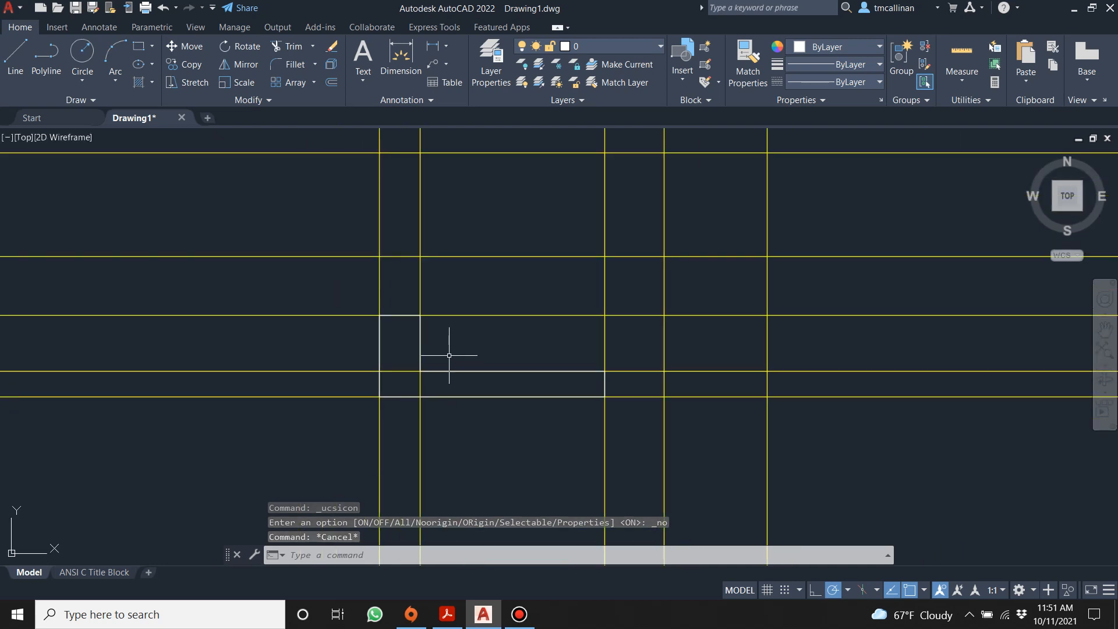
Step: Glance at the exercise PDF, then add the multiline text FRONT VIEW just below the front view outline in AutoCAD
{"action": "left_click", "coordinate": [448, 616]}
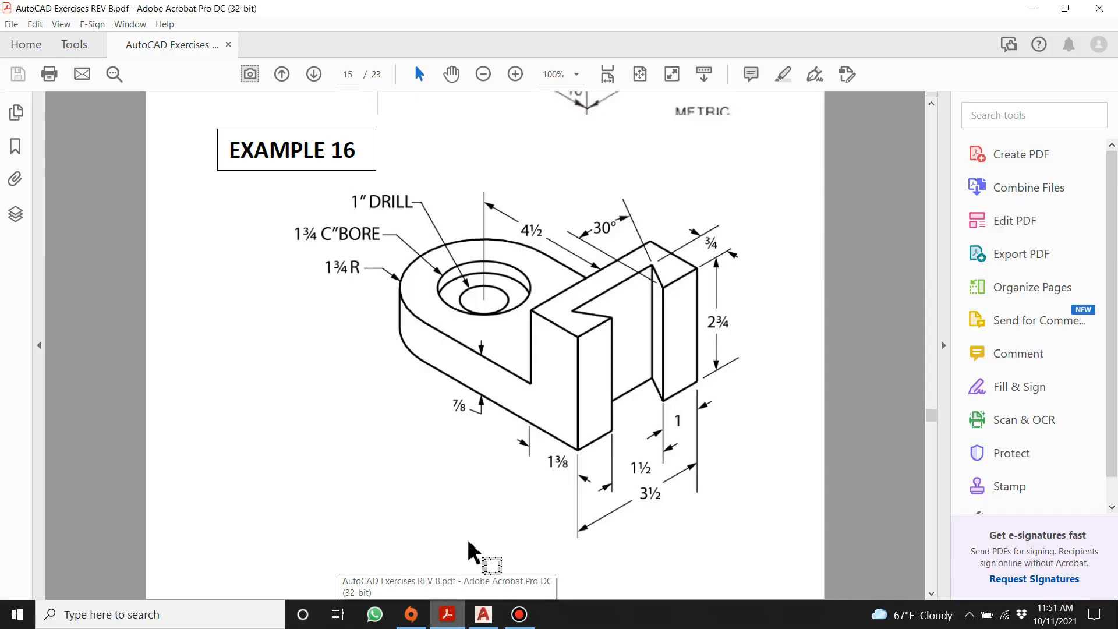
{"action": "key", "text": "Escape"}
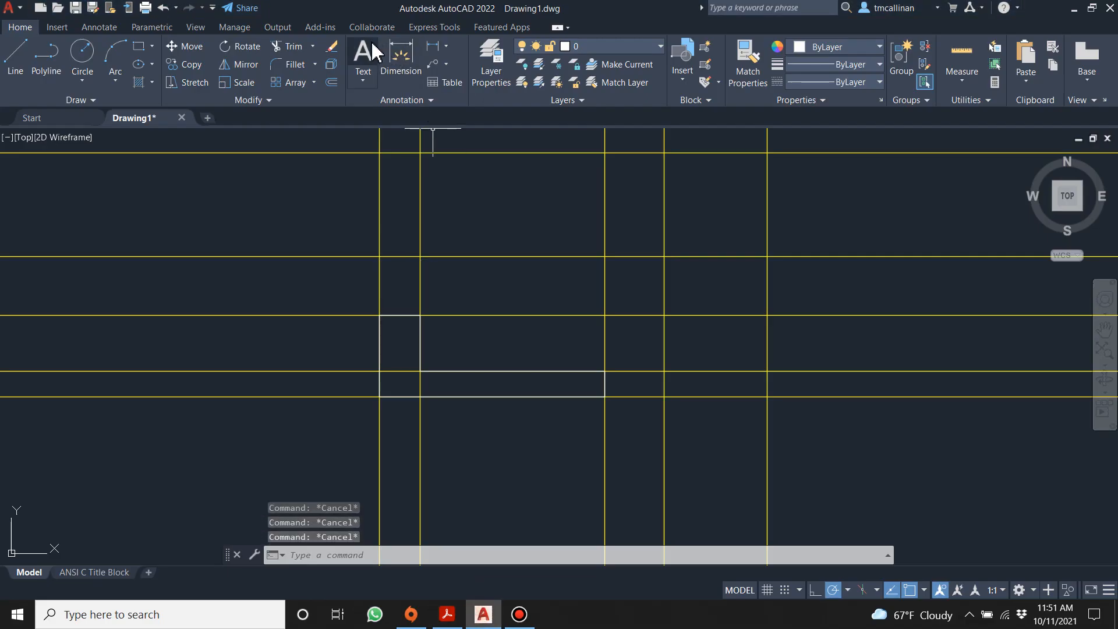
{"action": "left_click", "coordinate": [356, 46]}
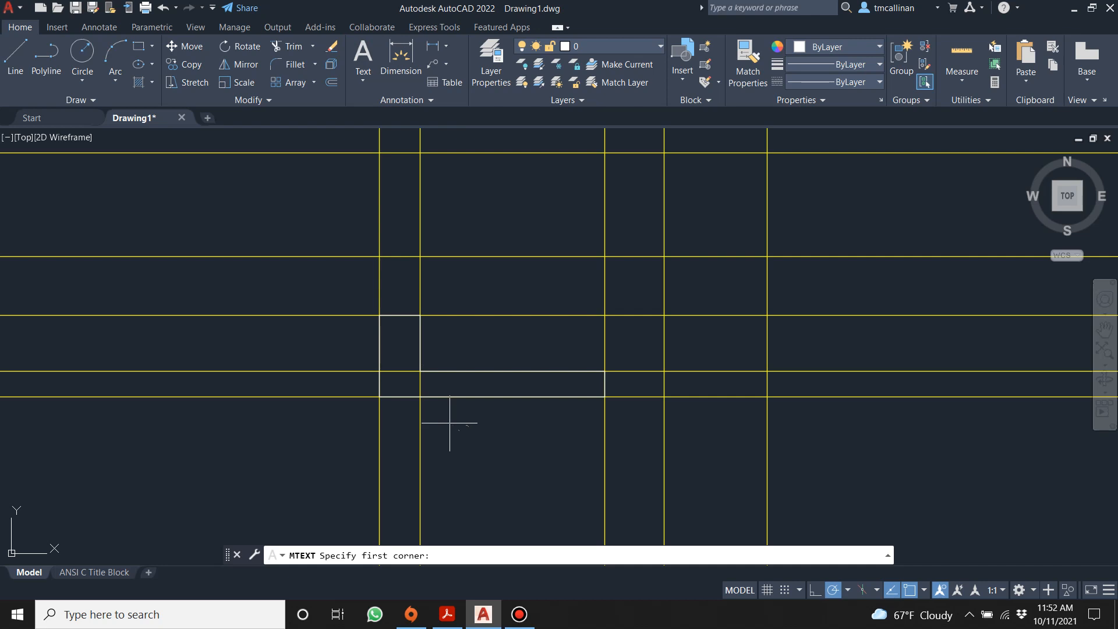
{"action": "left_click", "coordinate": [437, 408]}
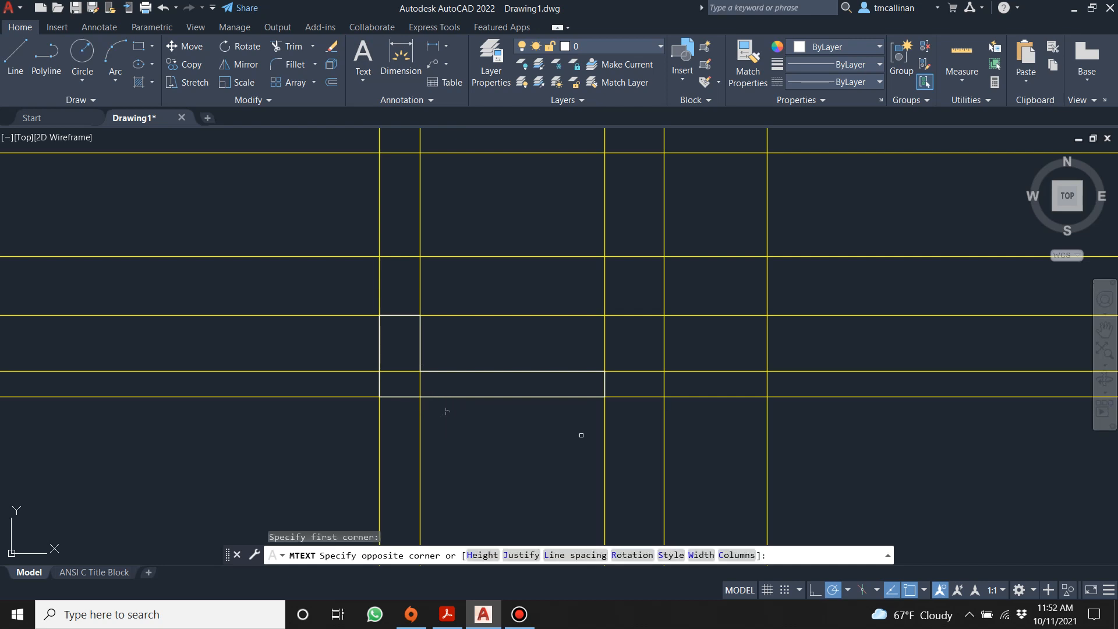
{"action": "left_click", "coordinate": [572, 431]}
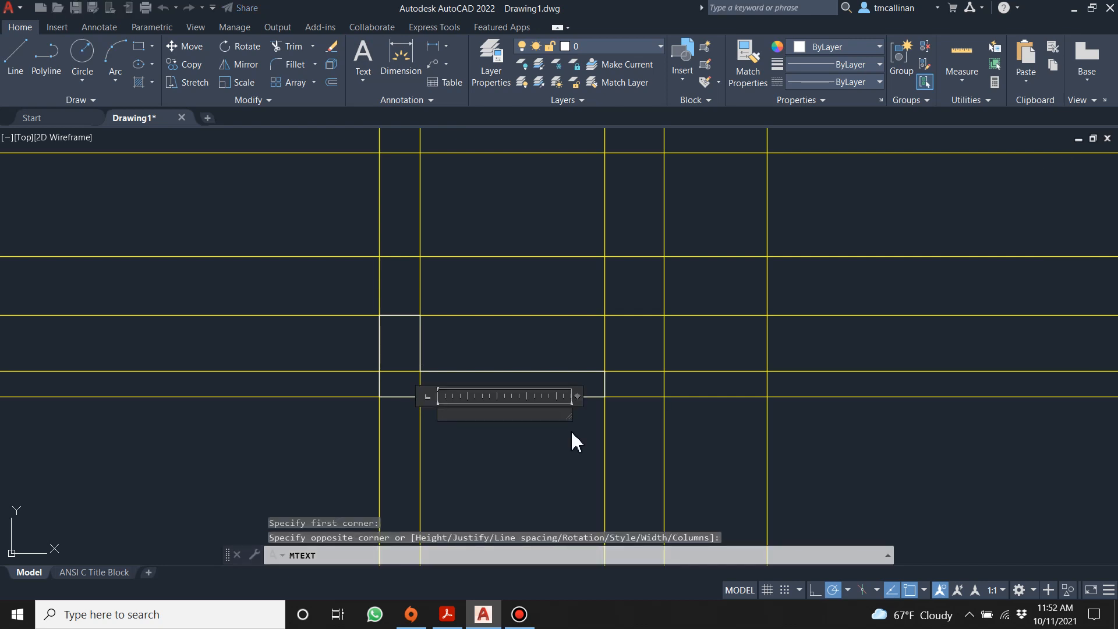
{"action": "type", "text": "FRTON"}
{"action": "key", "text": "BackSpace"}
{"action": "key", "text": "BackSpace"}
{"action": "key", "text": "BackSpace"}
{"action": "type", "text": "ONT "}
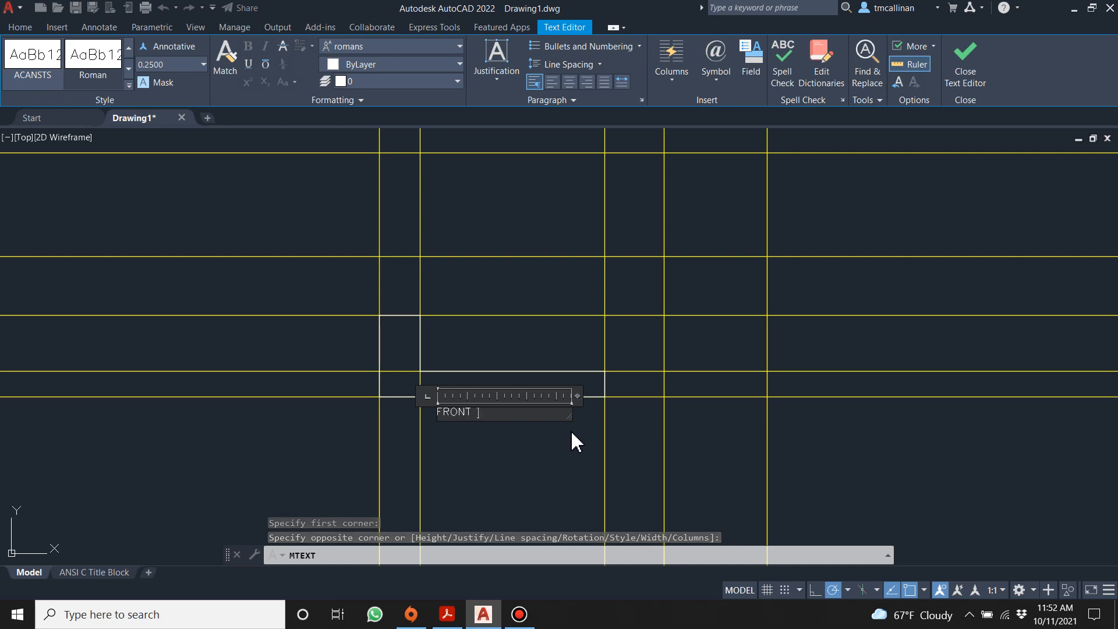
{"action": "type", "text": "VIEW"}
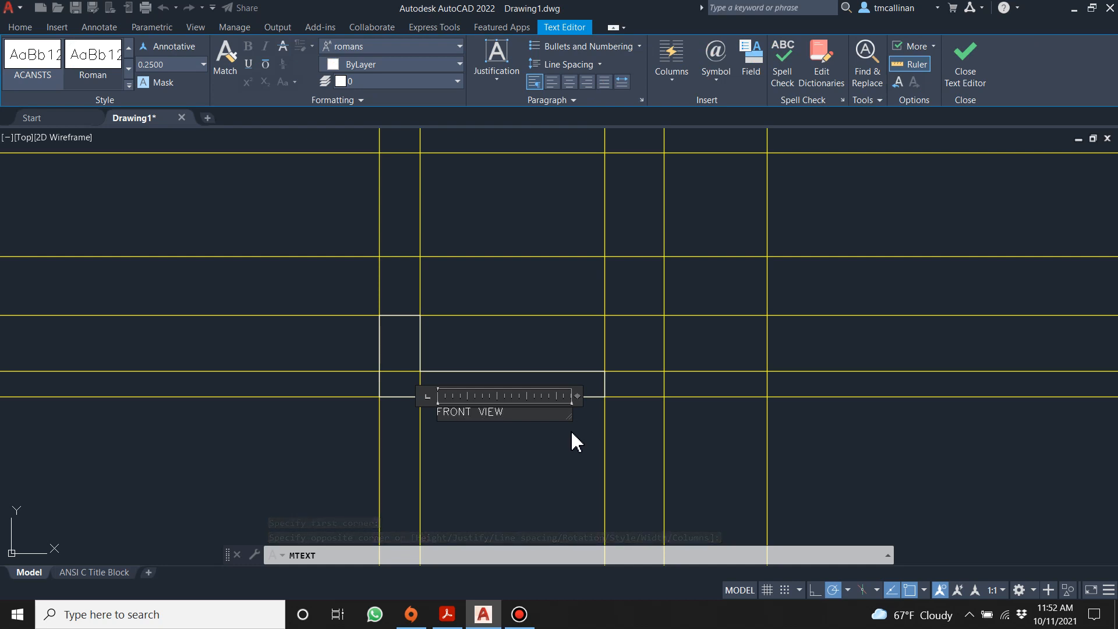
Step: Change the font of the whole FRONT VIEW text to Arial and save the text changes
{"action": "key", "text": "ctrl+a"}
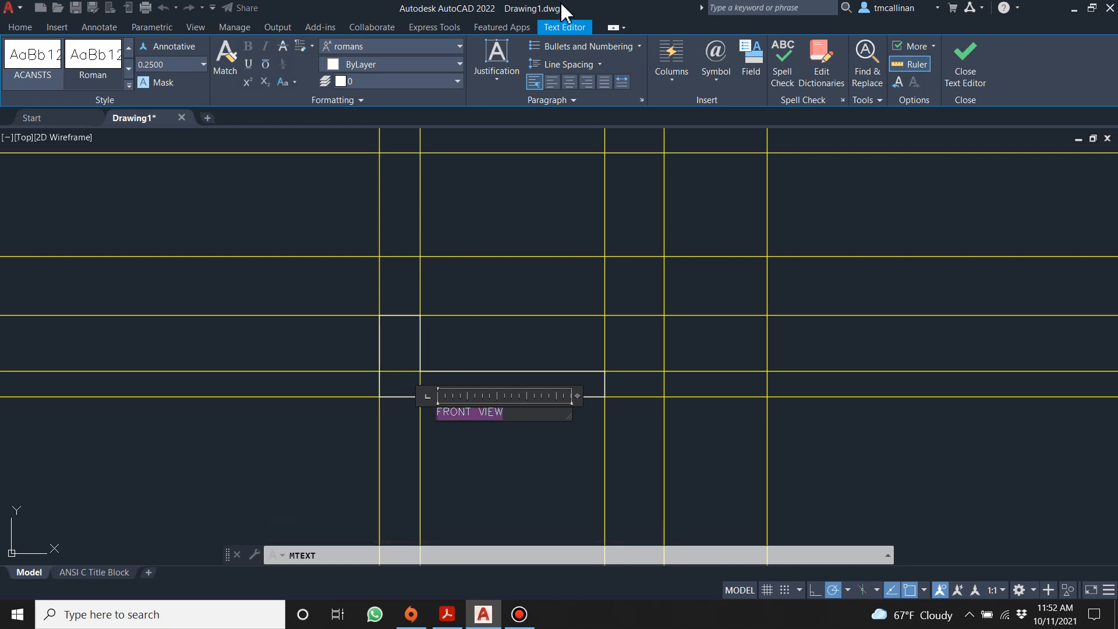
{"action": "left_click", "coordinate": [456, 46]}
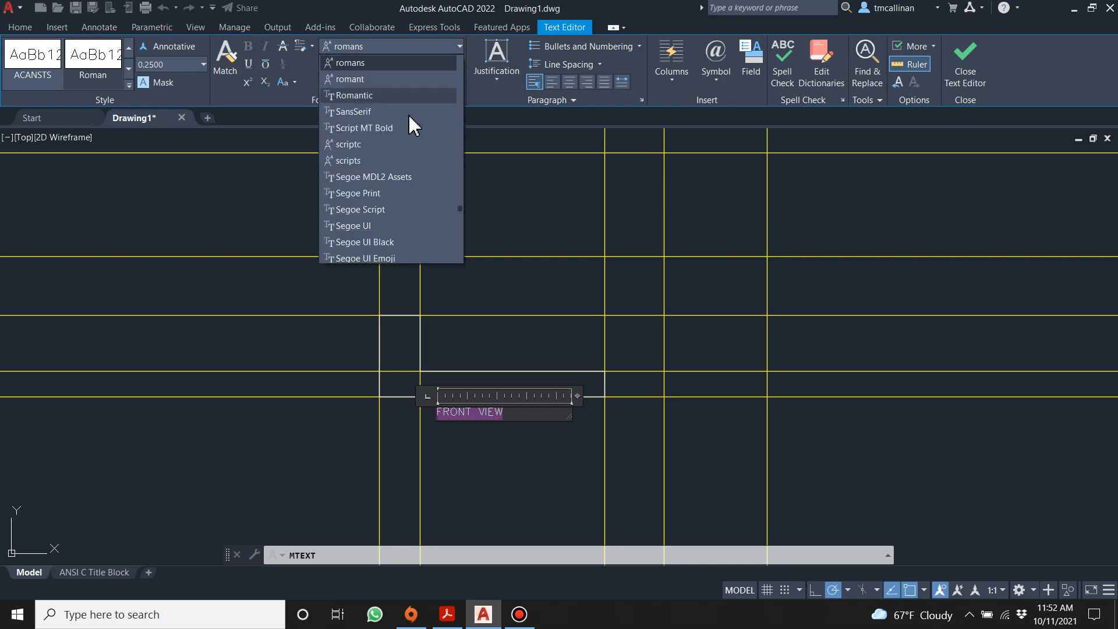
{"action": "left_click_drag", "start_coordinate": [461, 210], "coordinate": [457, 74]}
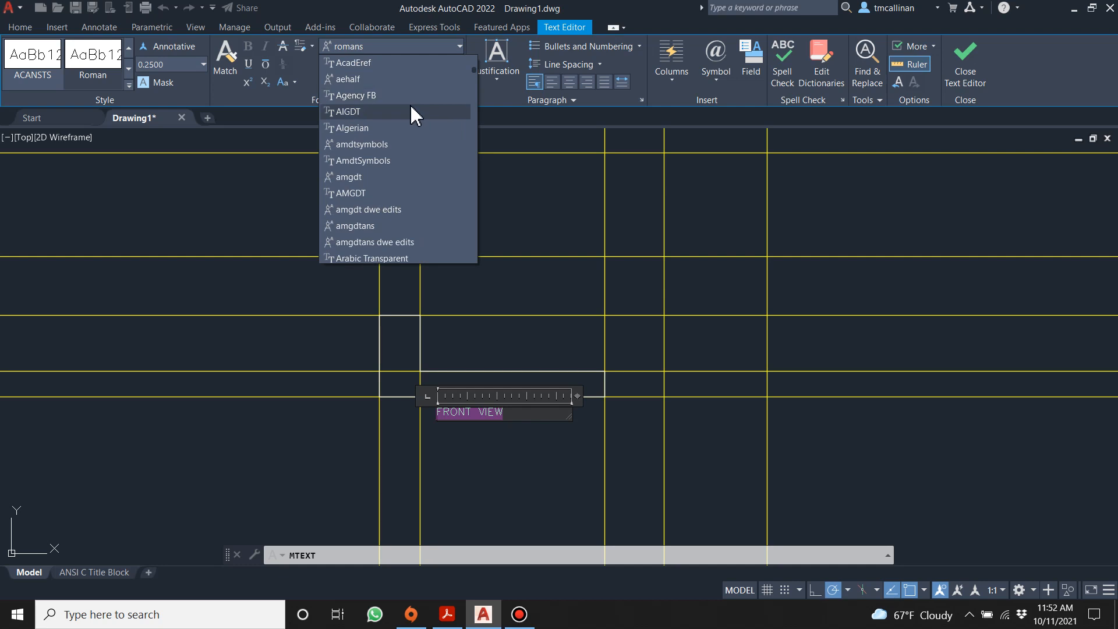
{"action": "scroll", "coordinate": [383, 144], "scroll_direction": "down", "scroll_amount": 3}
{"action": "left_click", "coordinate": [361, 123]}
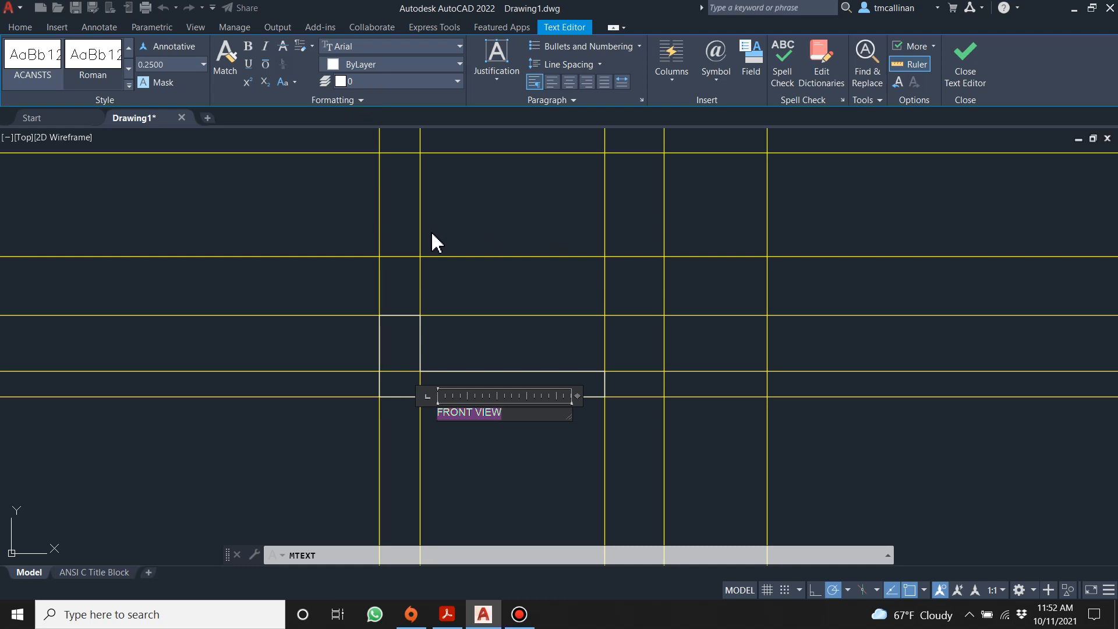
{"action": "left_click", "coordinate": [249, 47]}
{"action": "key", "text": "Escape"}
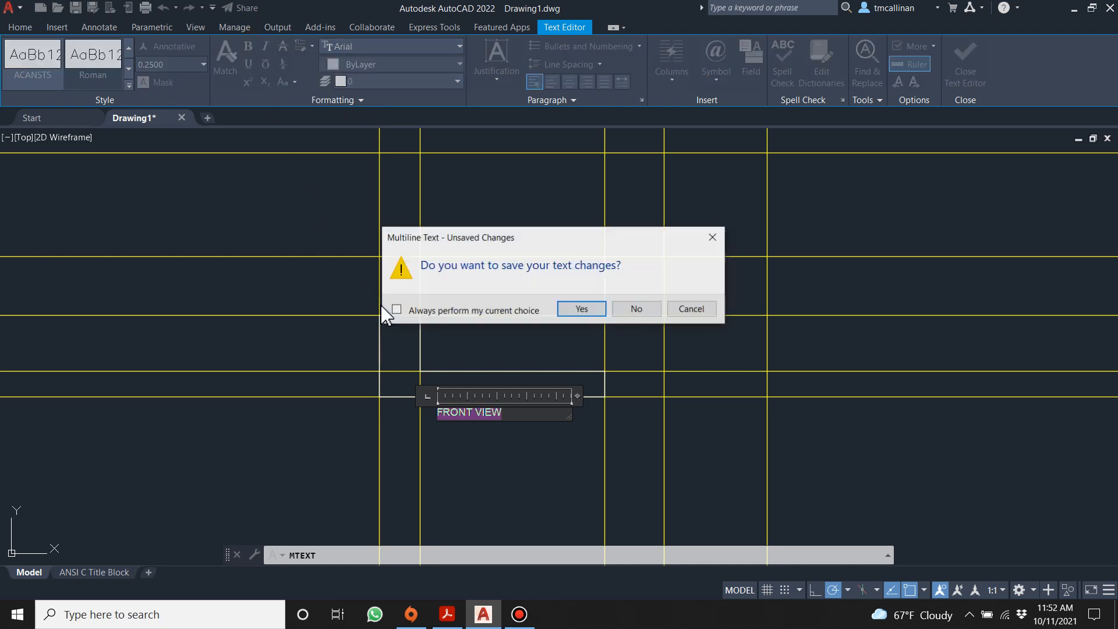
{"action": "left_click", "coordinate": [579, 307]}
{"action": "key", "text": "Escape"}
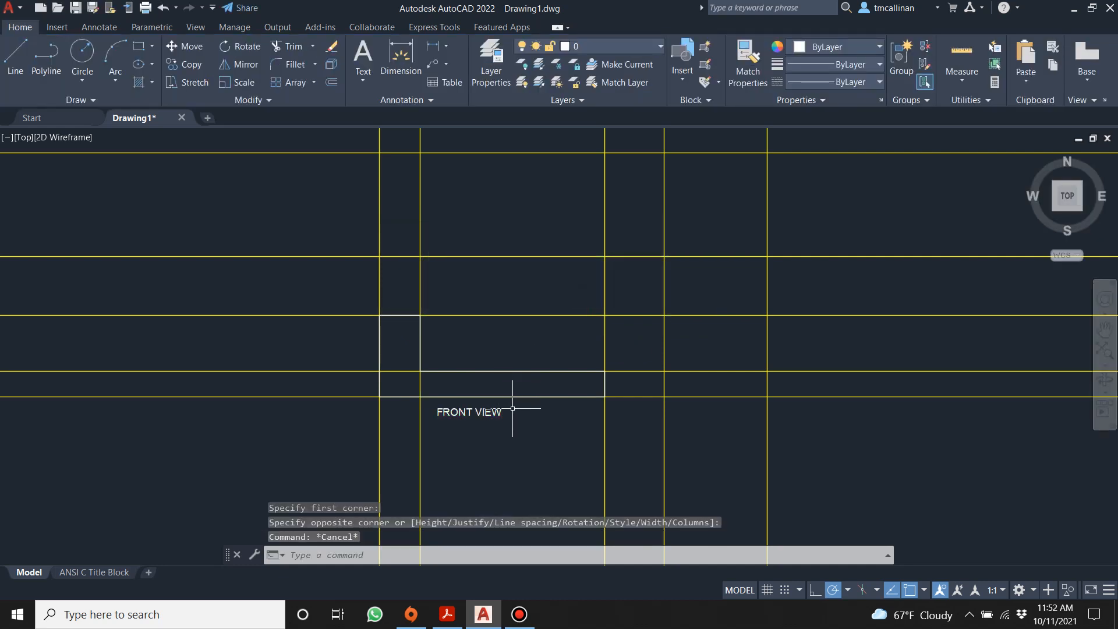
Step: Move the FRONT VIEW label sideways so that it is centred below the front view outline
{"action": "scroll", "coordinate": [524, 407], "scroll_direction": "up", "scroll_amount": 5}
{"action": "scroll", "coordinate": [524, 407], "scroll_direction": "down", "scroll_amount": 4}
{"action": "middle_click_drag", "start_coordinate": [524, 408], "coordinate": [616, 339]}
{"action": "key", "text": "Escape"}
{"action": "scroll", "coordinate": [458, 350], "scroll_direction": "up", "scroll_amount": 2}
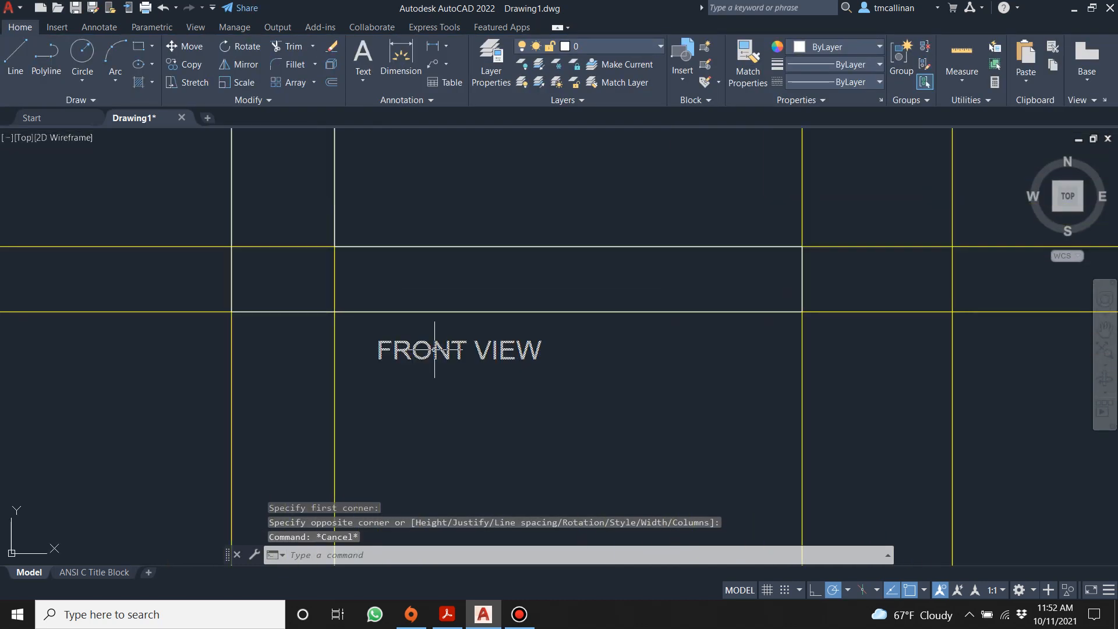
{"action": "left_click", "coordinate": [445, 350]}
{"action": "left_click_drag", "start_coordinate": [445, 350], "coordinate": [504, 364]}
{"action": "key", "text": "Escape"}
{"action": "scroll", "coordinate": [505, 363], "scroll_direction": "down", "scroll_amount": 3}
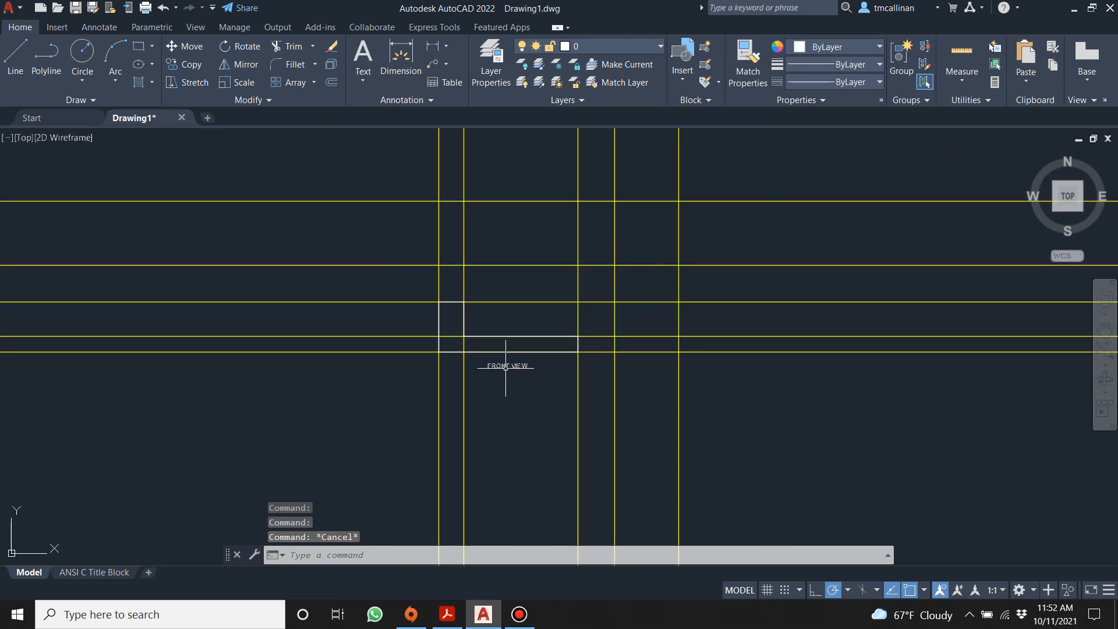
Step: Copy the FRONT VIEW label and paste the copy above the front view, just under the second-highest horizontal construction line
{"action": "scroll", "coordinate": [507, 349], "scroll_direction": "up", "scroll_amount": 1}
{"action": "left_click", "coordinate": [502, 376]}
{"action": "key", "text": "ctrl+c"}
{"action": "key", "text": "ctrl+v"}
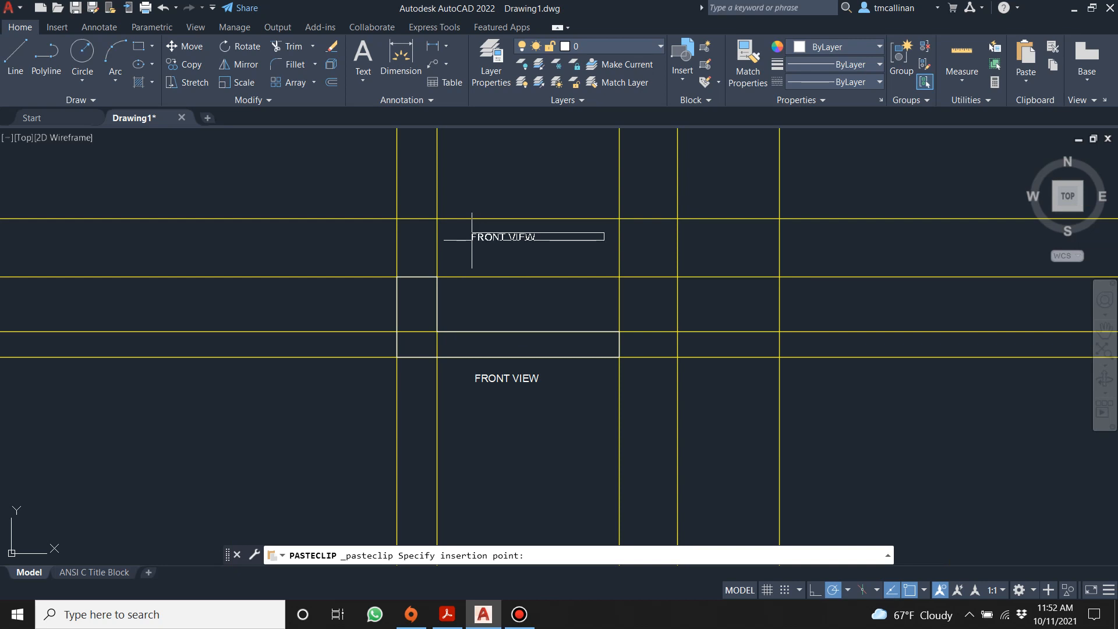
{"action": "left_click", "coordinate": [474, 240]}
{"action": "key", "text": "Escape"}
Step: Change the wording of the pasted upper label to TOP VIEW
{"action": "scroll", "coordinate": [493, 245], "scroll_direction": "up", "scroll_amount": 4}
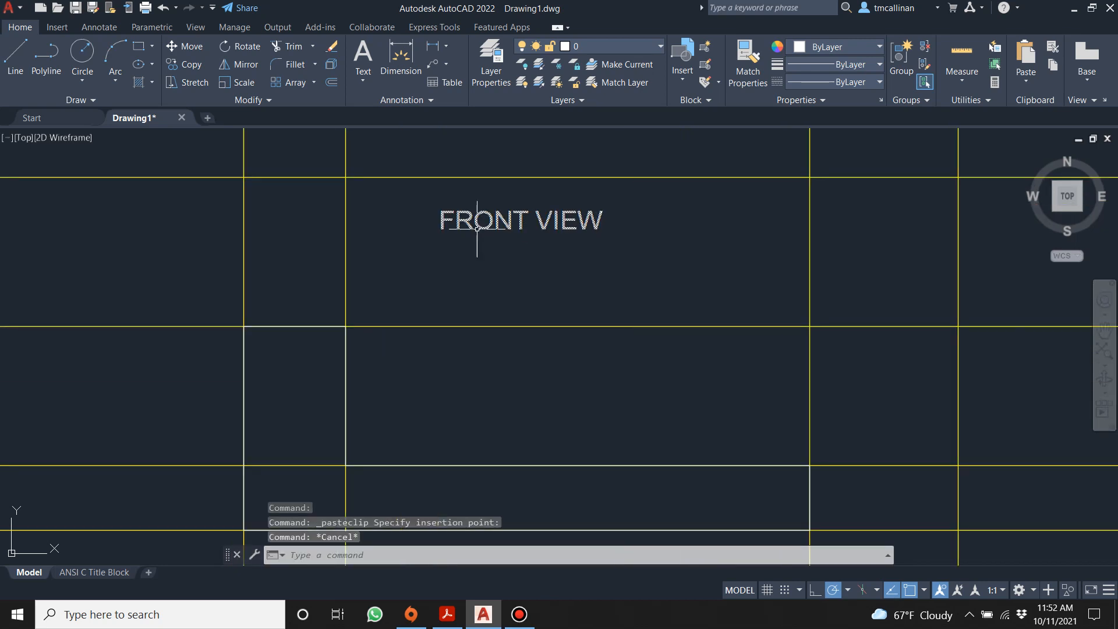
{"action": "double_click", "coordinate": [477, 226]}
{"action": "left_click_drag", "start_coordinate": [534, 215], "coordinate": [430, 218]}
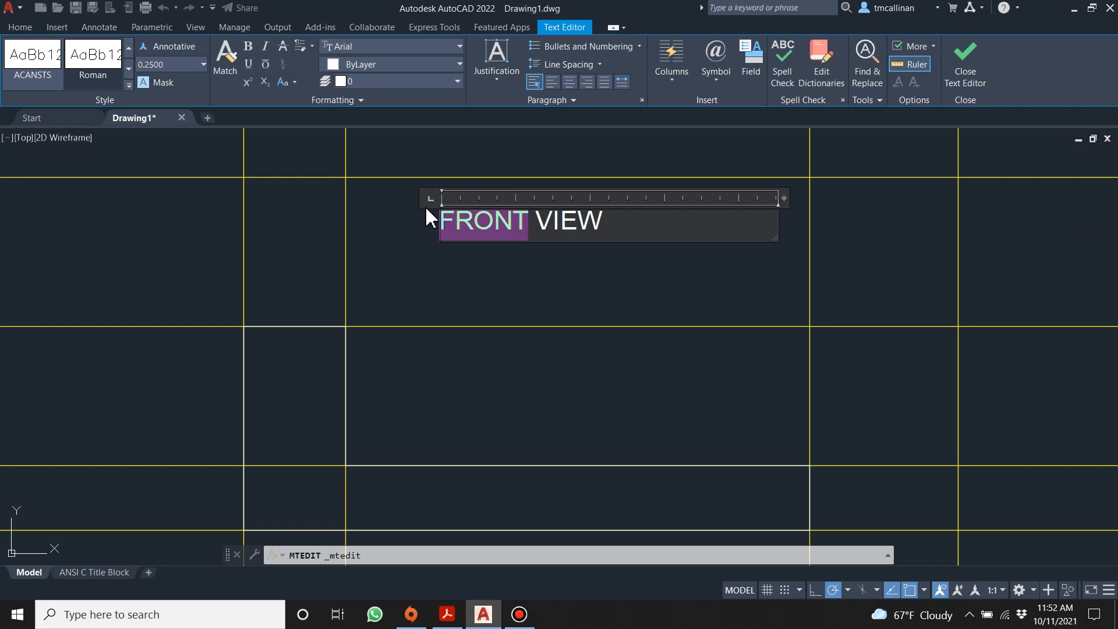
{"action": "type", "text": "TOP"}
{"action": "left_click", "coordinate": [433, 315]}
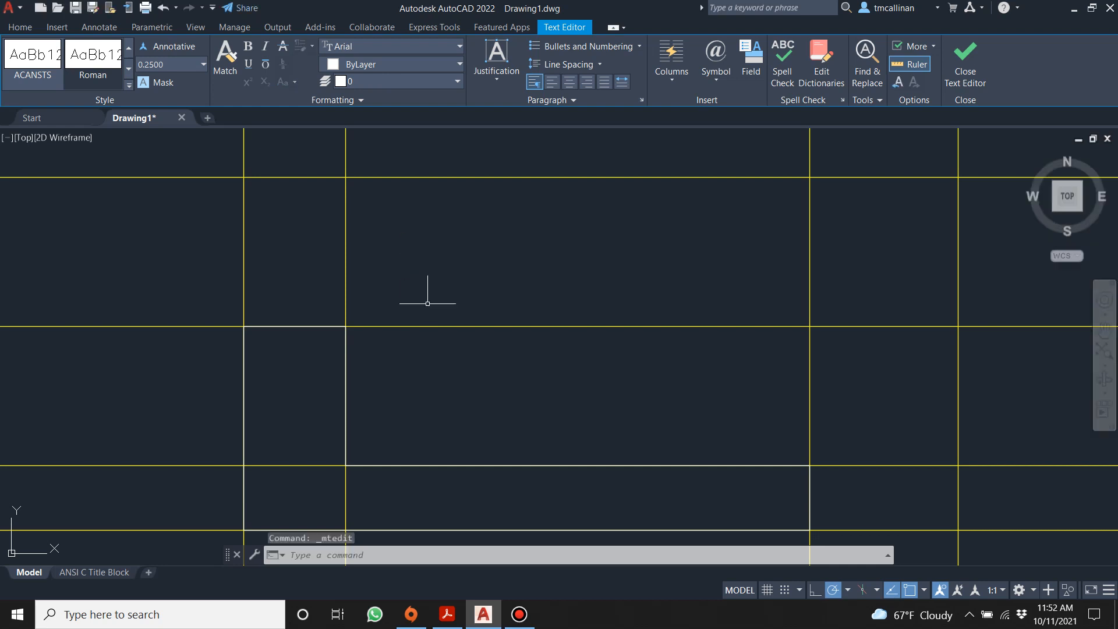
Step: Nudge the TOP VIEW label slightly so it sits just below the top view's lower construction line
{"action": "scroll", "coordinate": [473, 273], "scroll_direction": "down", "scroll_amount": 5}
{"action": "scroll", "coordinate": [479, 267], "scroll_direction": "up", "scroll_amount": 4}
{"action": "left_click", "coordinate": [480, 267]}
{"action": "left_click", "coordinate": [475, 250]}
{"action": "mouse_move", "coordinate": [461, 251]}
{"action": "left_mouse_down"}
{"action": "mouse_move", "coordinate": [479, 256]}
{"action": "mouse_move", "coordinate": [467, 245]}
{"action": "left_mouse_up"}
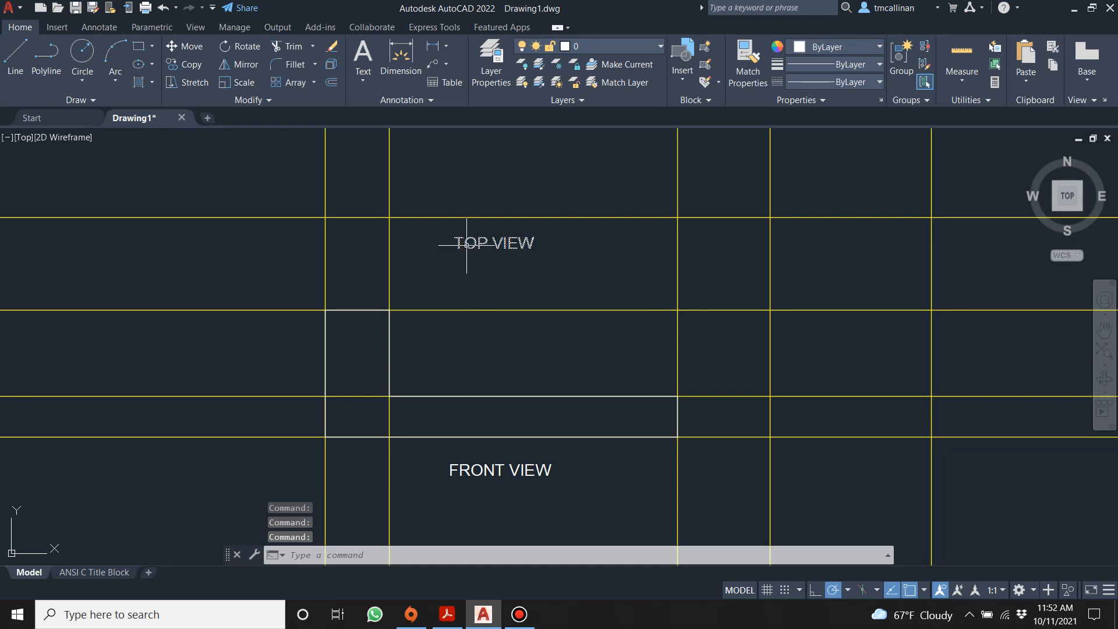
Step: Copy the TOP VIEW label and paste it level with FRONT VIEW, below the side view area between the two rightmost vertical construction lines
{"action": "key", "text": "ctrl+c"}
{"action": "scroll", "coordinate": [585, 338], "scroll_direction": "down", "scroll_amount": 5}
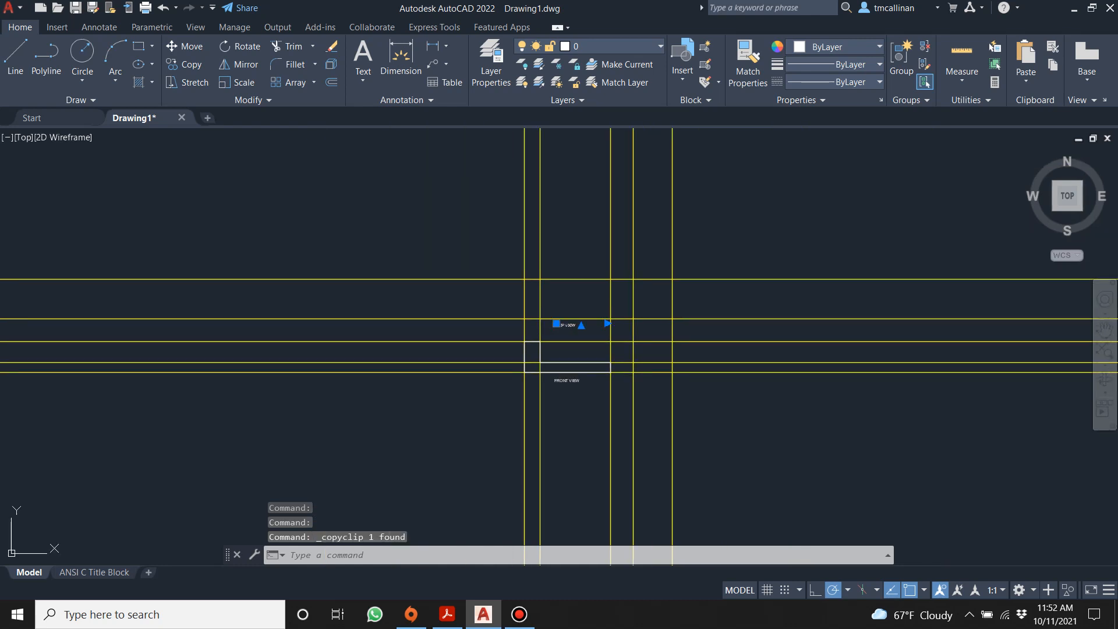
{"action": "key", "text": "ctrl+v"}
{"action": "scroll", "coordinate": [629, 372], "scroll_direction": "up", "scroll_amount": 8}
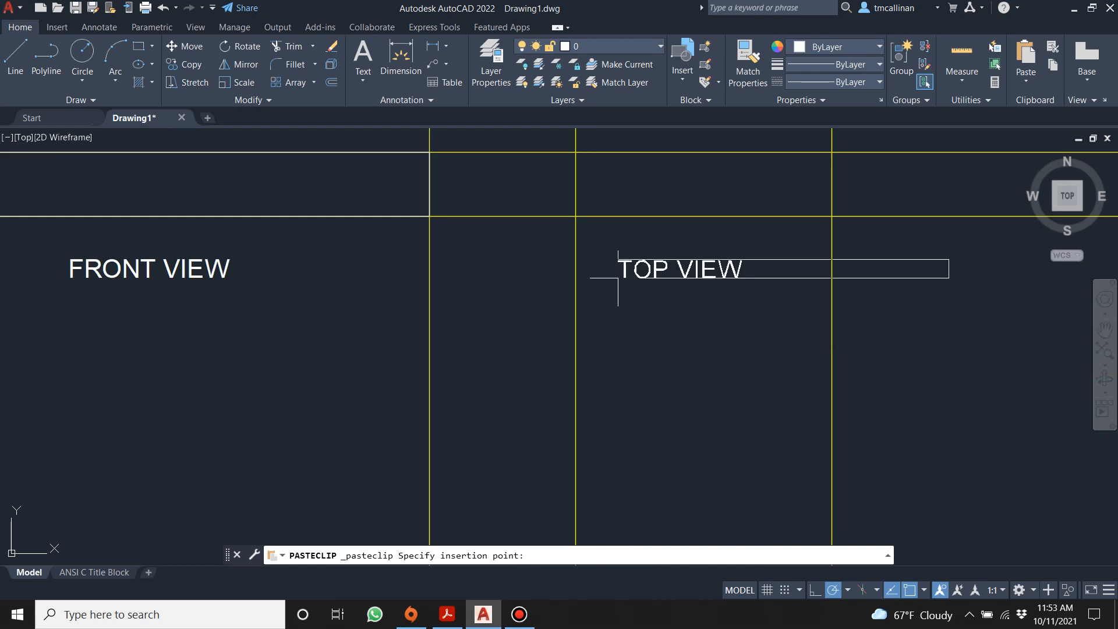
{"action": "left_click", "coordinate": [618, 281]}
Step: Change the wording of the pasted label below the side view area to RIGHT VIEW
{"action": "double_click", "coordinate": [633, 271]}
{"action": "left_click_drag", "start_coordinate": [671, 271], "coordinate": [600, 282]}
{"action": "type", "text": "RIGHT"}
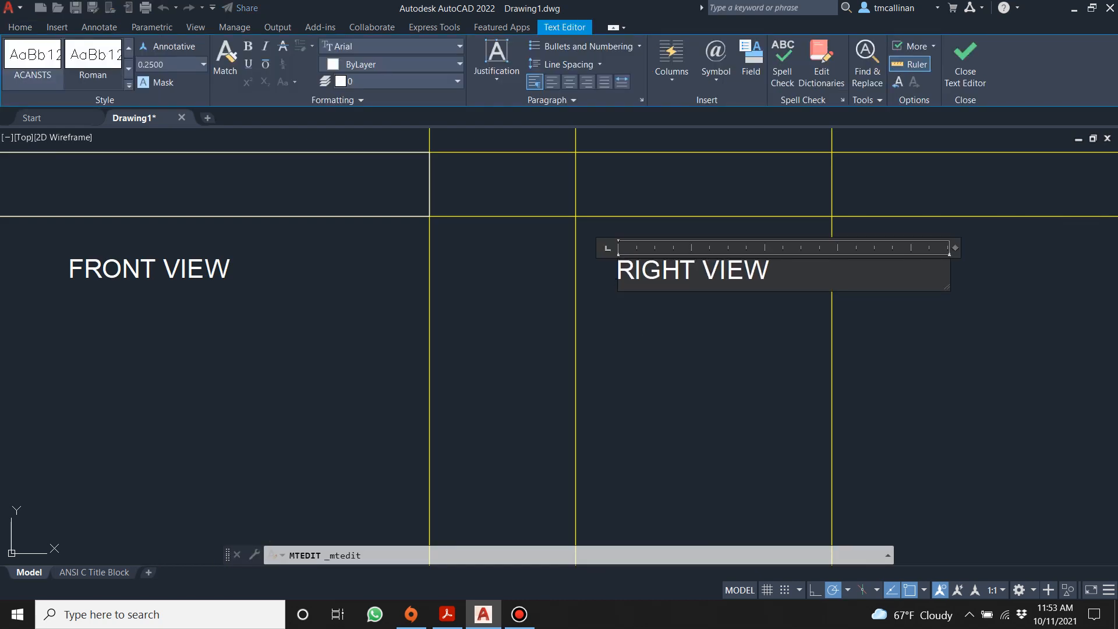
{"action": "left_click", "coordinate": [604, 286]}
{"action": "scroll", "coordinate": [626, 338], "scroll_direction": "down", "scroll_amount": 5}
{"action": "scroll", "coordinate": [536, 314], "scroll_direction": "up", "scroll_amount": 4}
{"action": "middle_click_drag", "start_coordinate": [523, 301], "coordinate": [527, 380]}
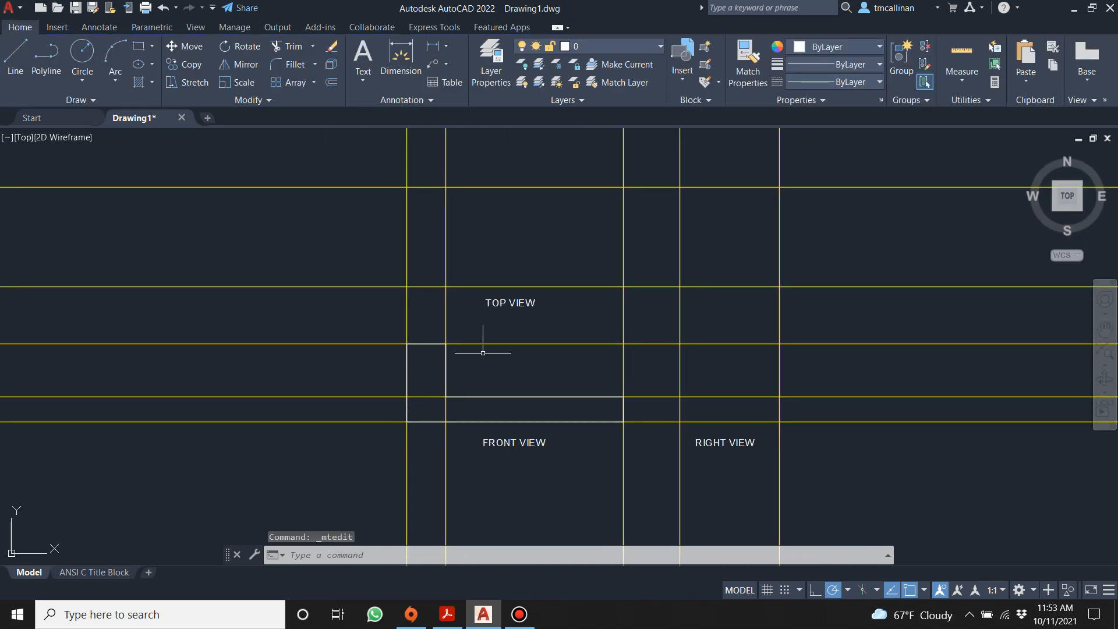
Step: Consult Example 16 in the exercise PDF, then draw the upright's top view rectangle in AutoCAD between the construction line intersections above the front view's upright
{"action": "left_click", "coordinate": [447, 614]}
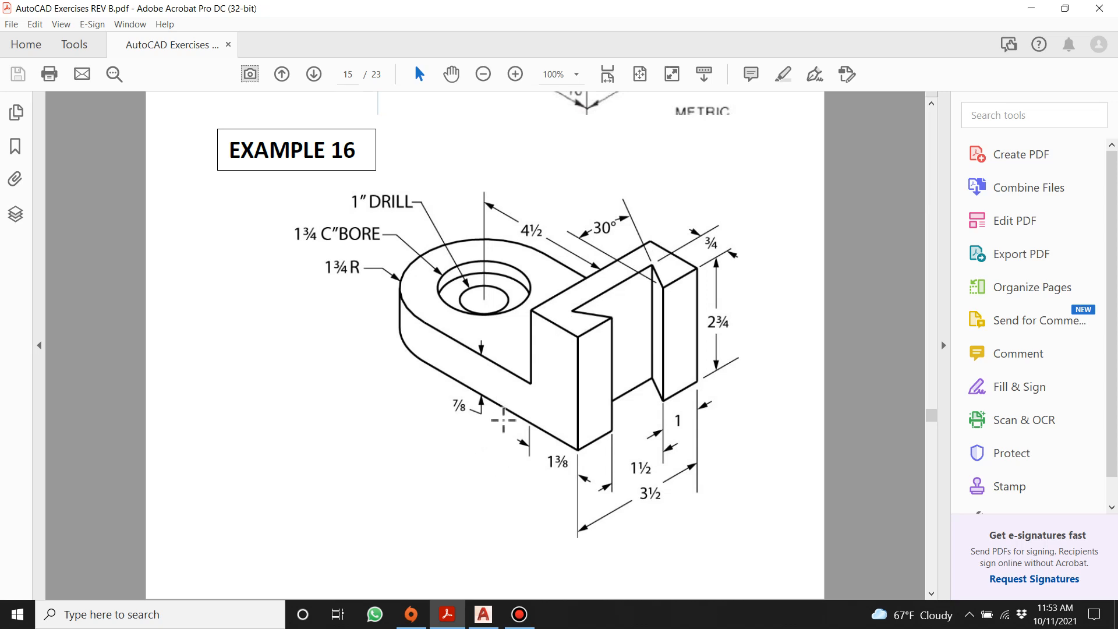
{"action": "left_click", "coordinate": [484, 615]}
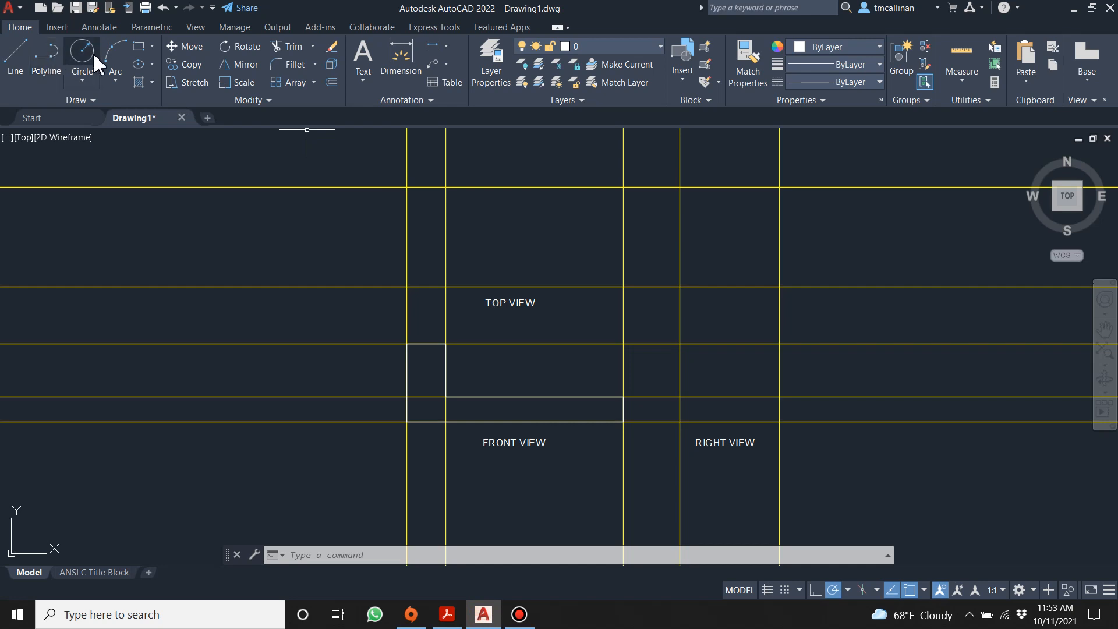
{"action": "left_click", "coordinate": [140, 46]}
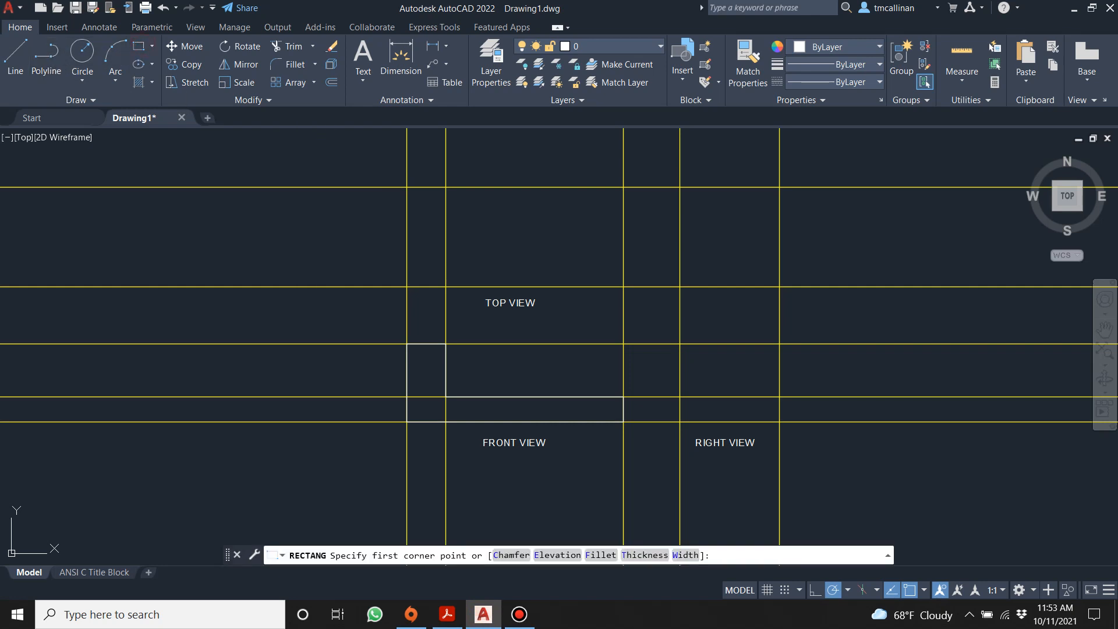
{"action": "left_click", "coordinate": [407, 187]}
{"action": "left_click", "coordinate": [446, 287]}
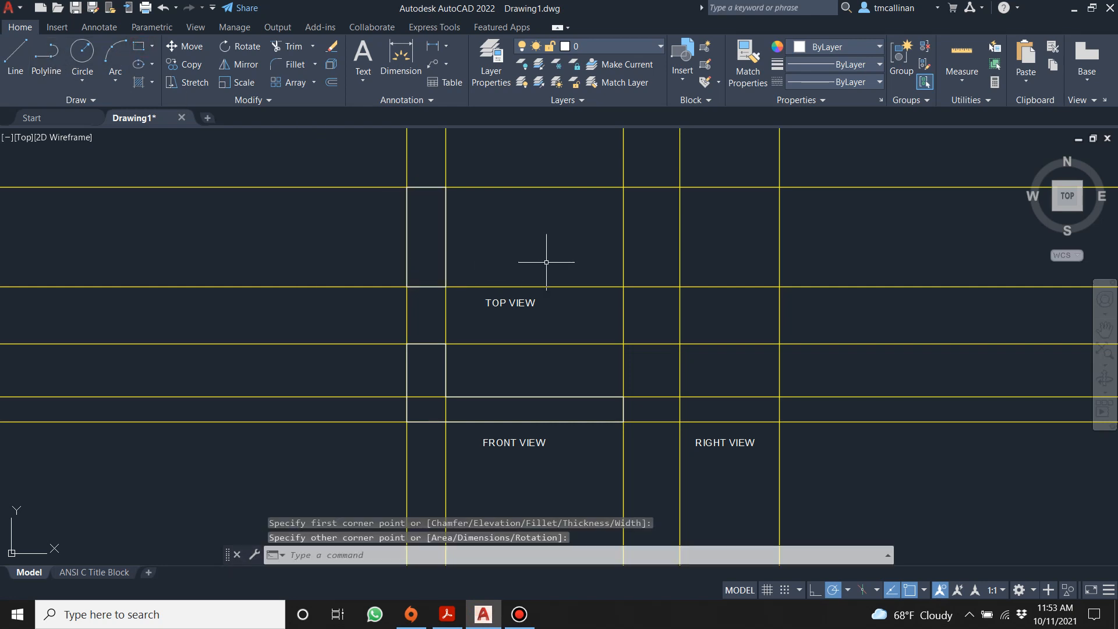
Step: Draw a 4.5 long horizontal helper line rightward from the midpoint of the top view rectangle's right side
{"action": "left_click", "coordinate": [15, 59]}
{"action": "left_click", "coordinate": [426, 237]}
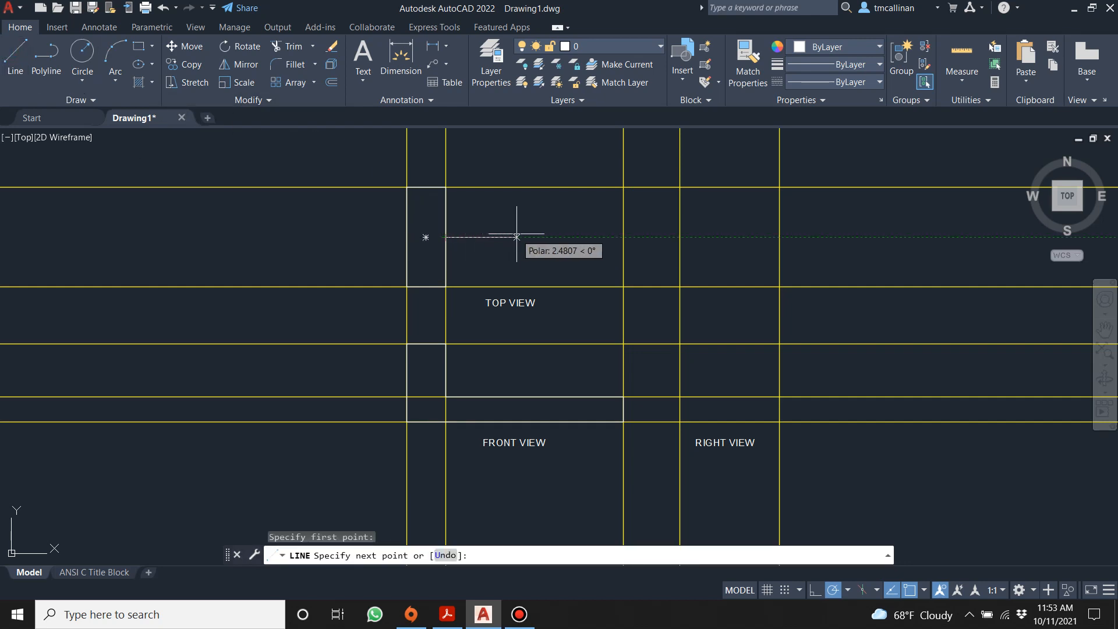
{"action": "type", "text": "4.5"}
{"action": "key", "text": "Return"}
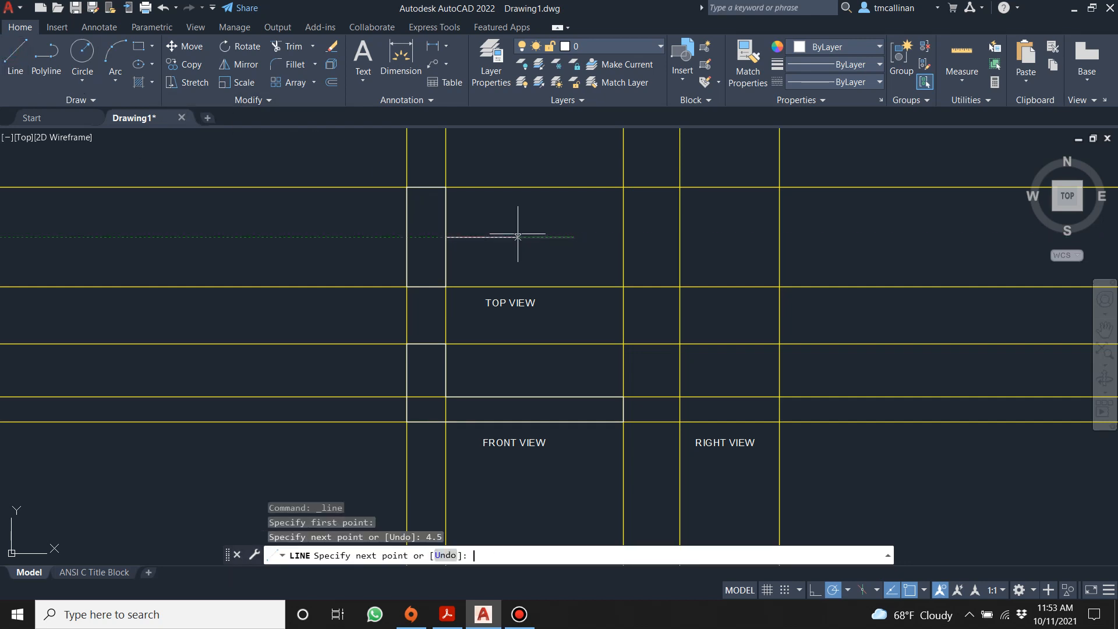
{"action": "key", "text": "Escape"}
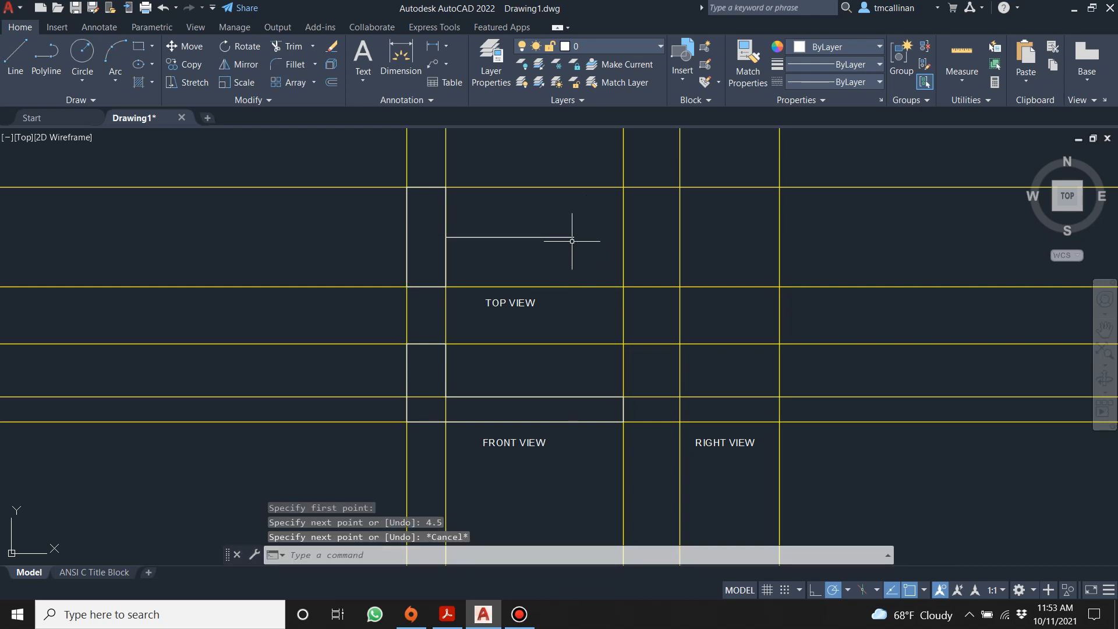
Step: Draw a circle centred on the helper line's right end, reaching the vertical construction line at the part's right end, and erase the helper line
{"action": "left_click", "coordinate": [83, 55]}
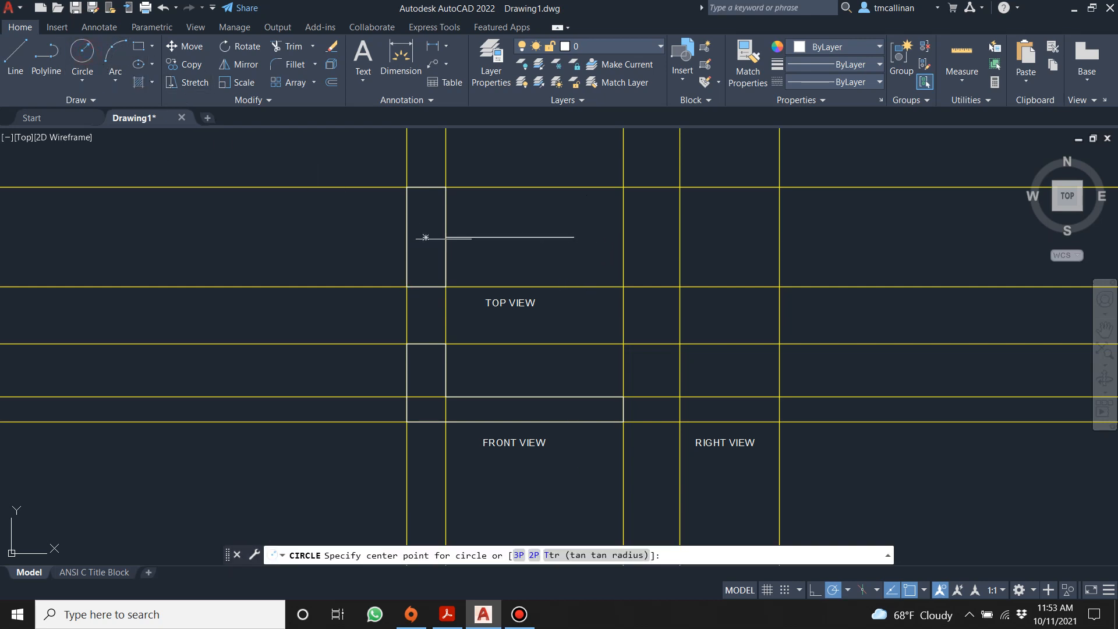
{"action": "left_click", "coordinate": [574, 237]}
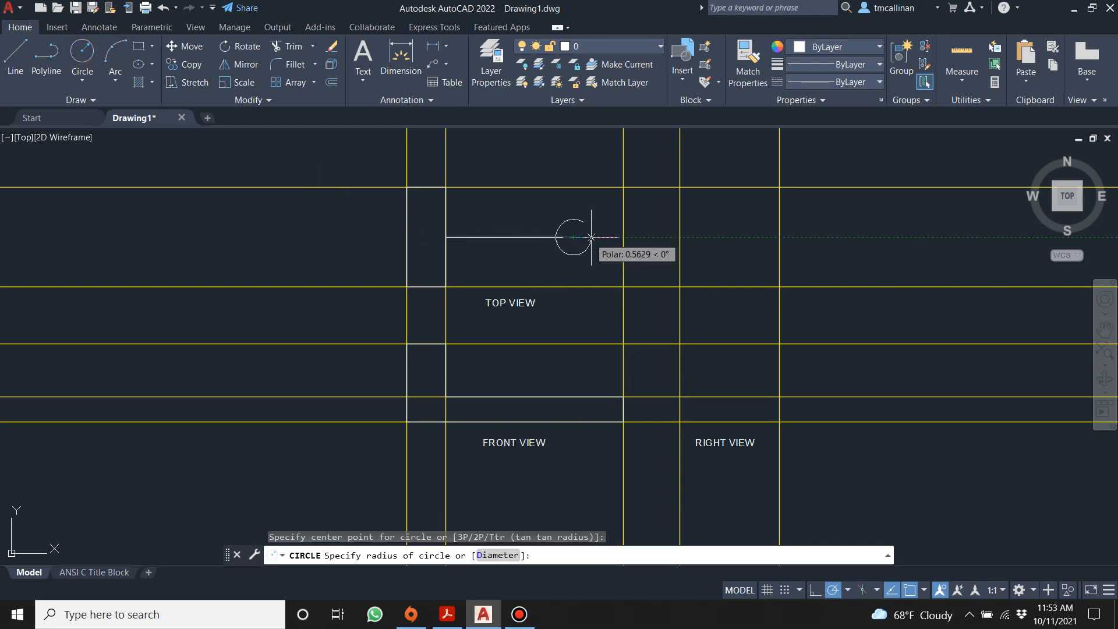
{"action": "left_click", "coordinate": [623, 237]}
{"action": "key", "text": "Escape"}
{"action": "left_click", "coordinate": [483, 237]}
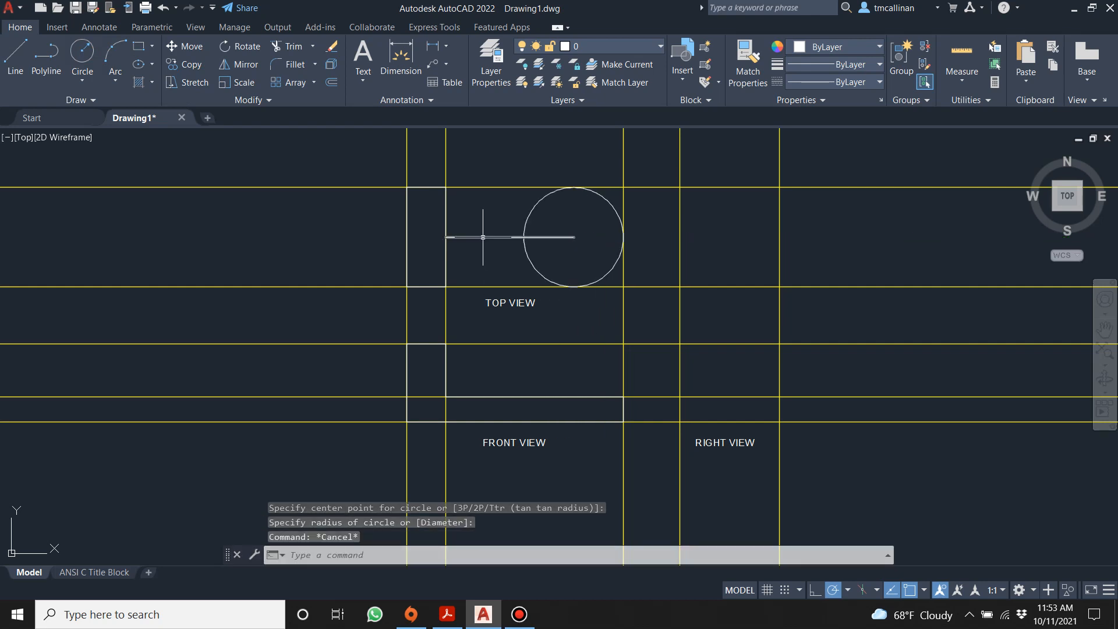
{"action": "key", "text": "Delete"}
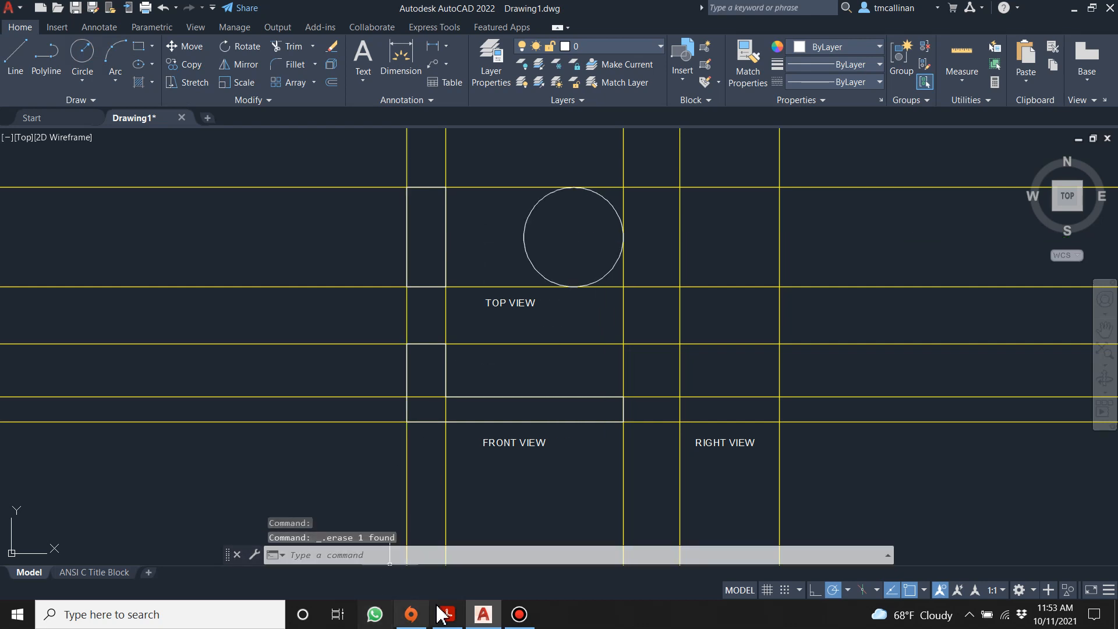
Step: Draw two horizontal lines from the top view rectangle's upper and lower right corners to the circle's top and bottom quadrant points
{"action": "left_click", "coordinate": [458, 621]}
{"action": "left_click", "coordinate": [459, 621]}
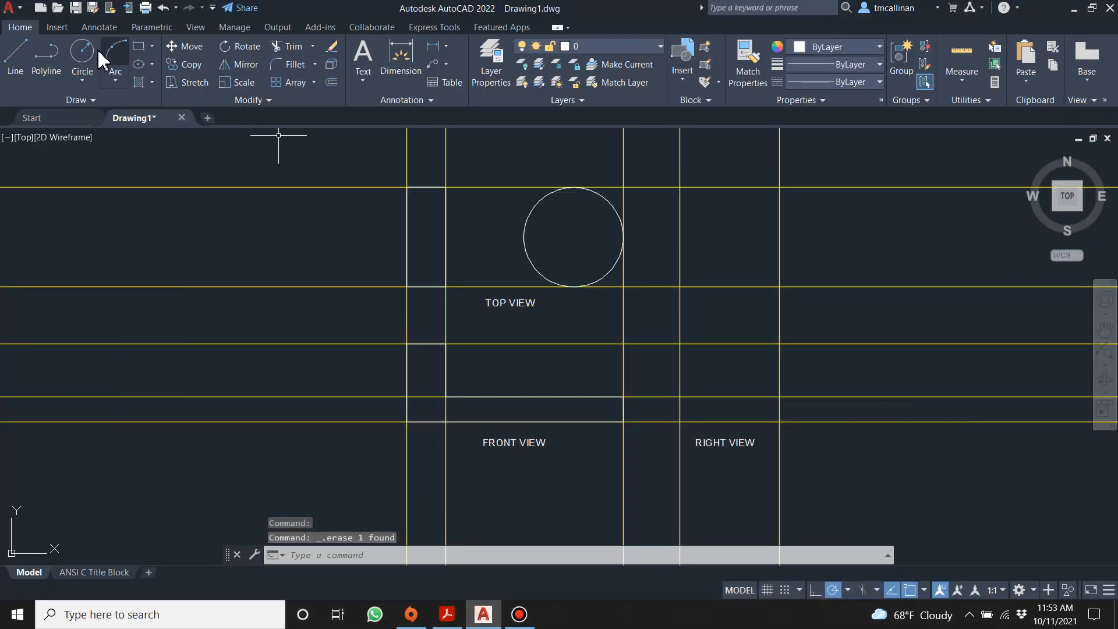
{"action": "left_click", "coordinate": [17, 64]}
{"action": "left_click", "coordinate": [445, 187]}
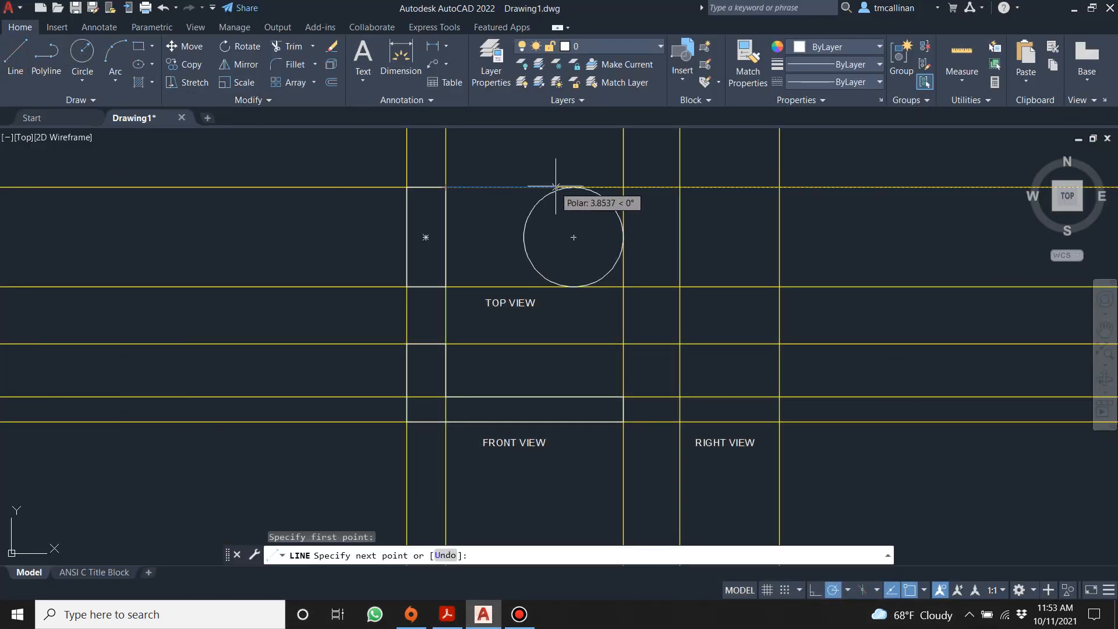
{"action": "left_click", "coordinate": [573, 188]}
{"action": "key", "text": "Escape"}
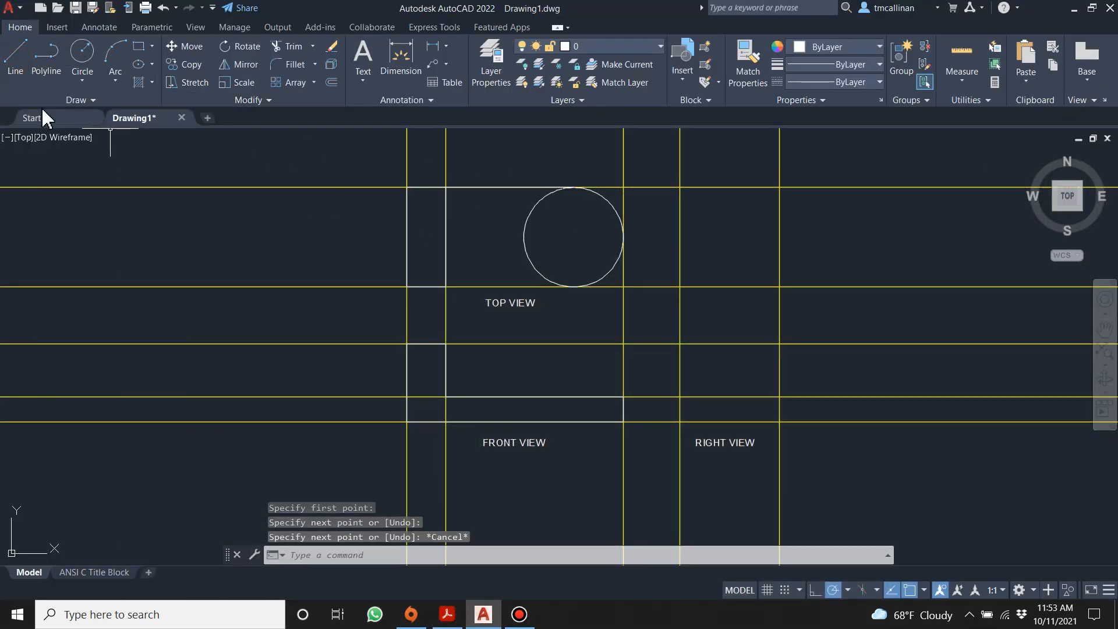
{"action": "left_click", "coordinate": [15, 55]}
{"action": "left_click", "coordinate": [445, 286]}
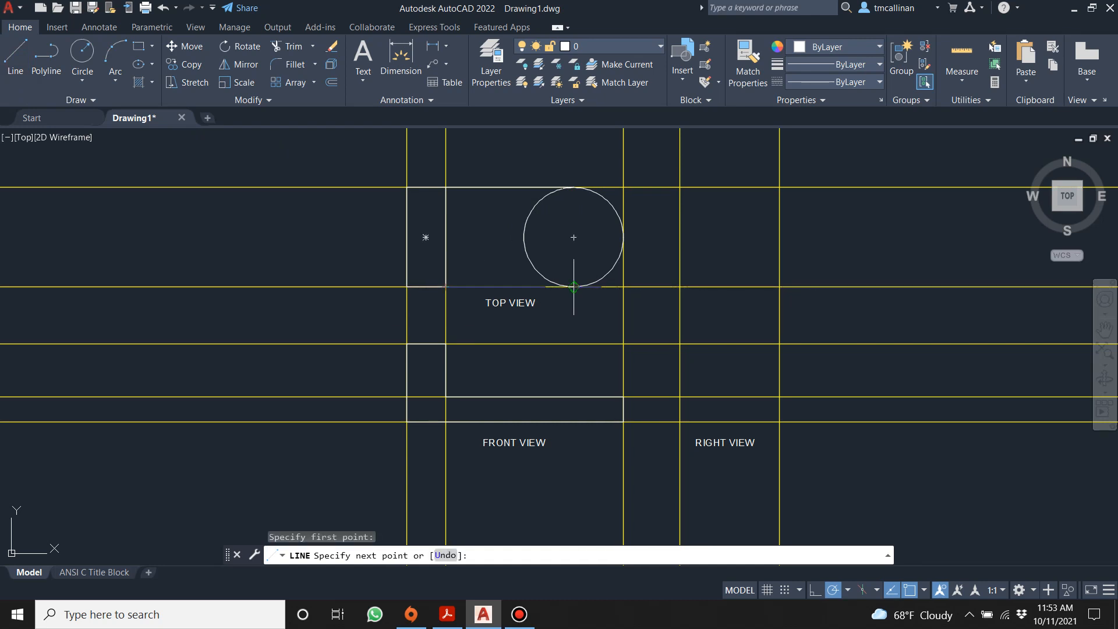
{"action": "left_click", "coordinate": [574, 287]}
{"action": "key", "text": "Escape"}
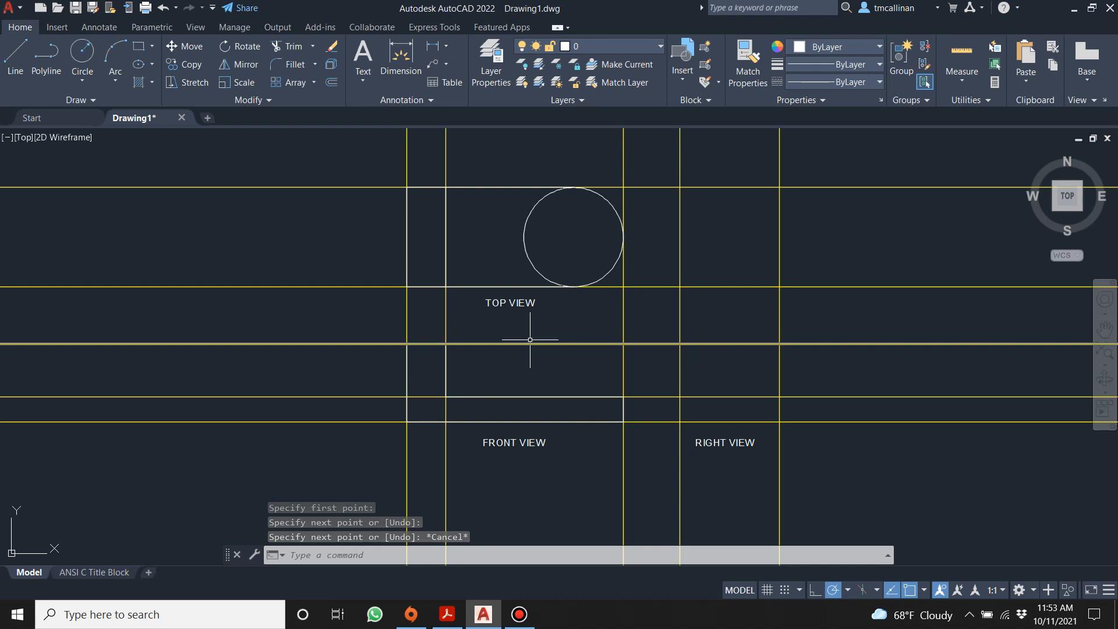
Step: Trim away the left half of the top view circle to leave the base's rounded end
{"action": "left_click", "coordinate": [289, 52]}
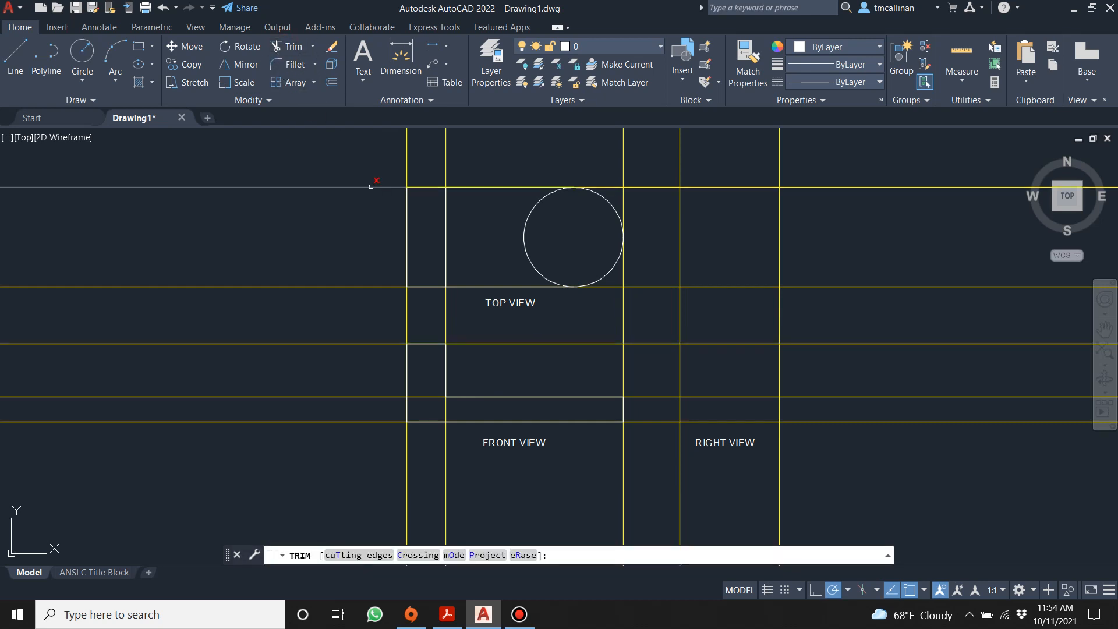
{"action": "left_click", "coordinate": [374, 185]}
{"action": "left_click", "coordinate": [535, 265]}
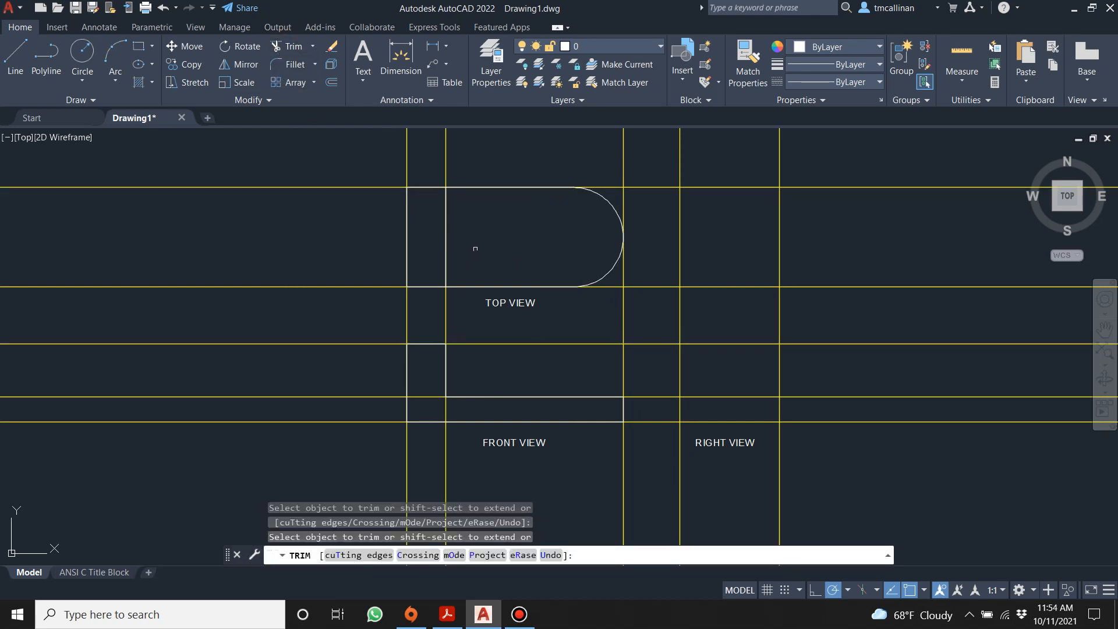
Step: Turn off layer CON1 and compare the top and front view outlines with Example 16 in the exercise PDF
{"action": "key", "text": "Escape"}
{"action": "scroll", "coordinate": [524, 329], "scroll_direction": "down", "scroll_amount": 2}
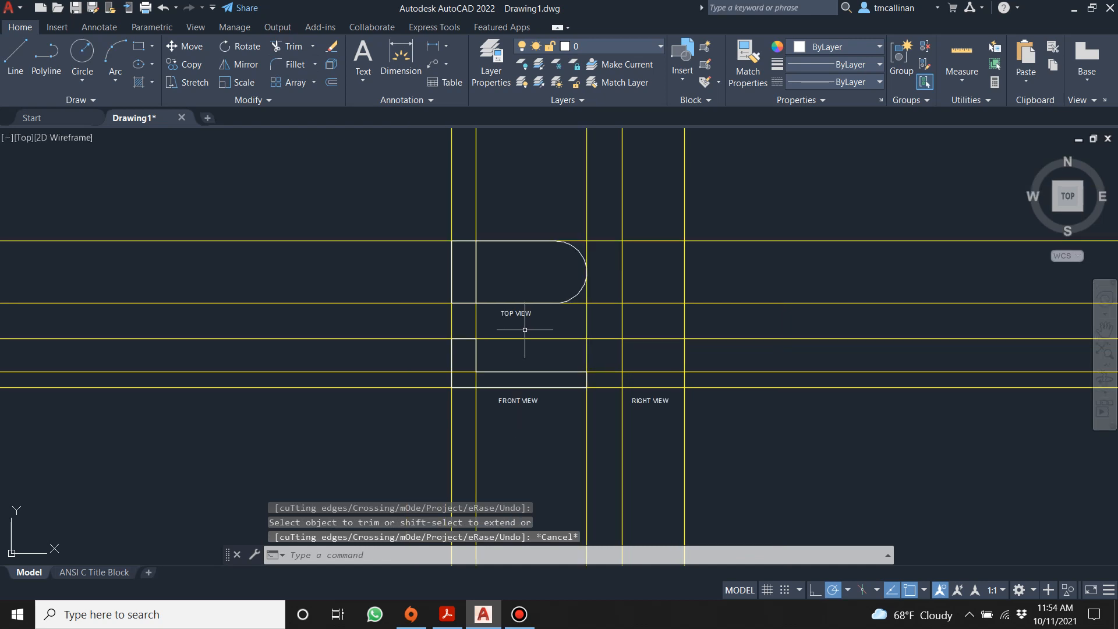
{"action": "left_click", "coordinate": [591, 46]}
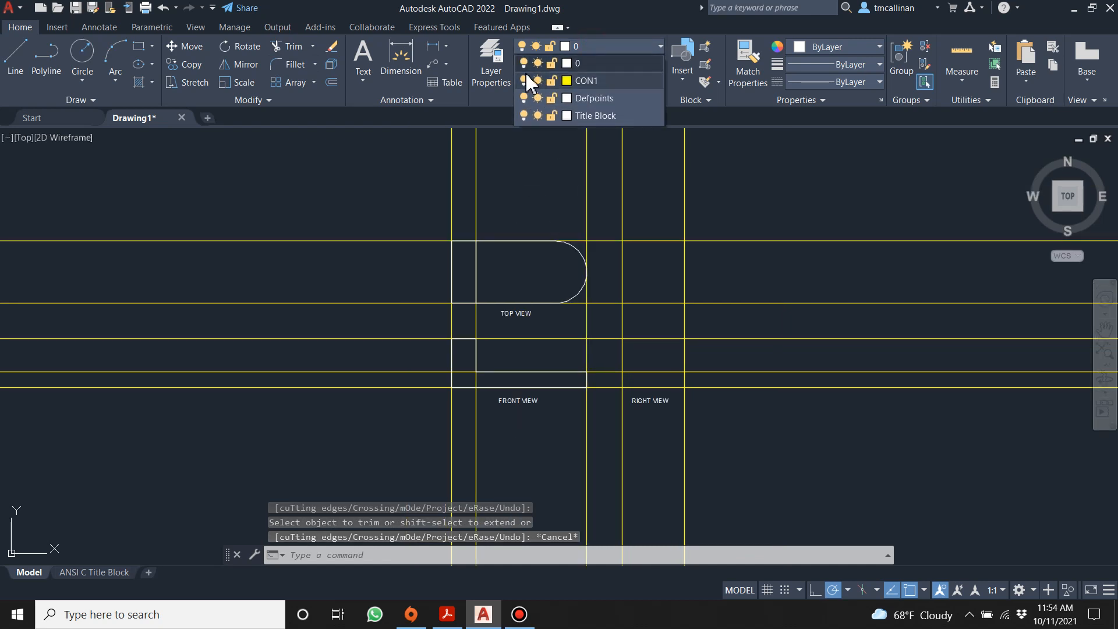
{"action": "left_click", "coordinate": [585, 82]}
{"action": "left_click", "coordinate": [560, 47]}
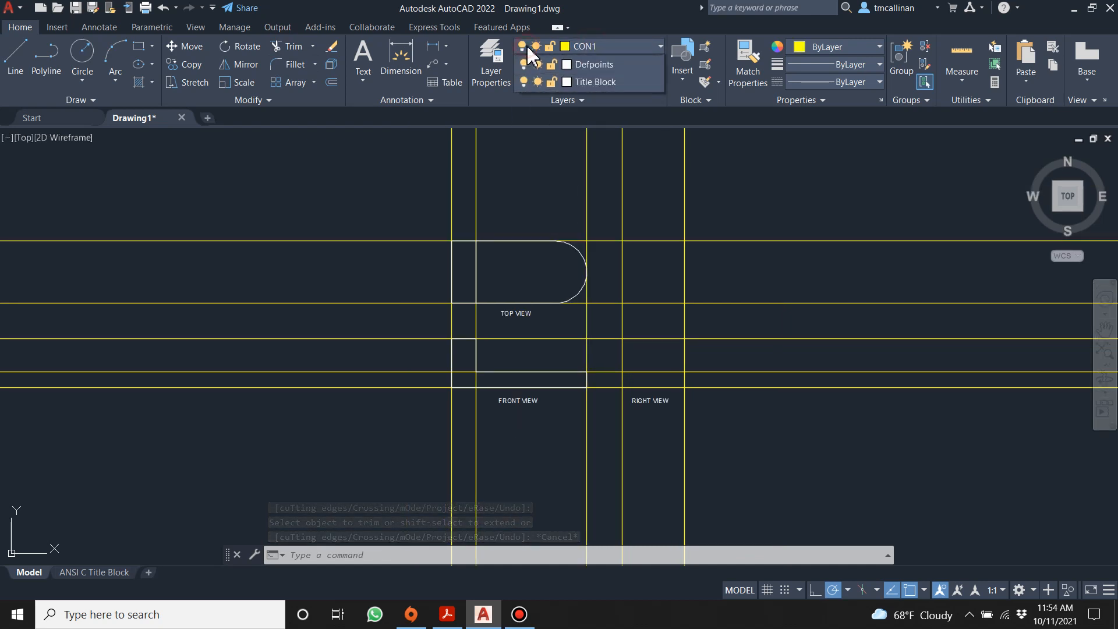
{"action": "left_click", "coordinate": [609, 64]}
{"action": "left_click", "coordinate": [589, 48]}
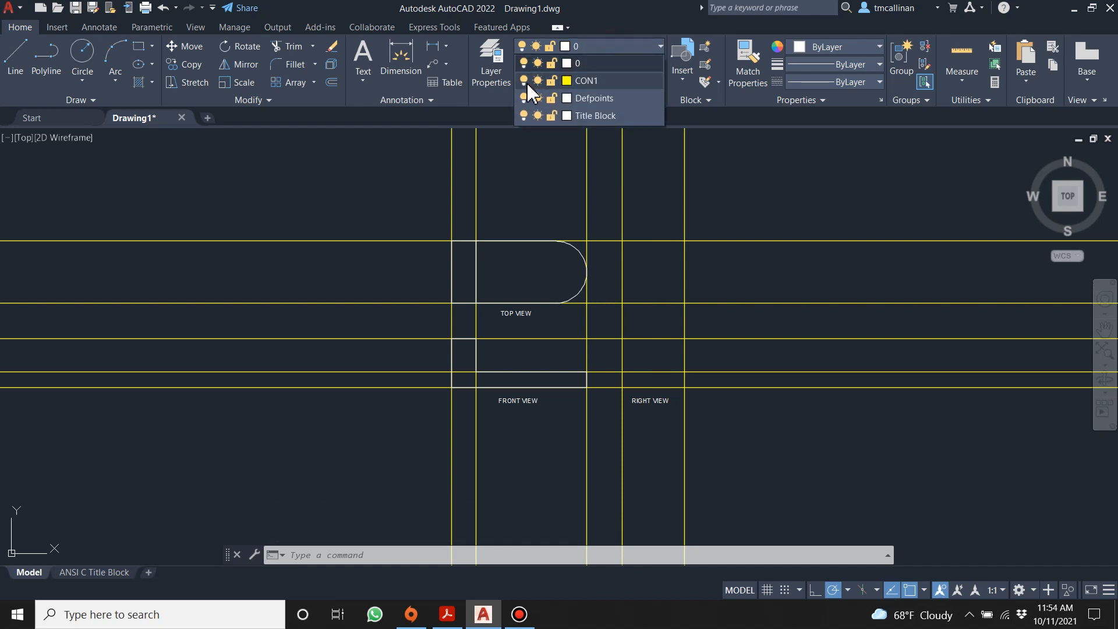
{"action": "left_click", "coordinate": [523, 81]}
{"action": "scroll", "coordinate": [485, 426], "scroll_direction": "up", "scroll_amount": 2}
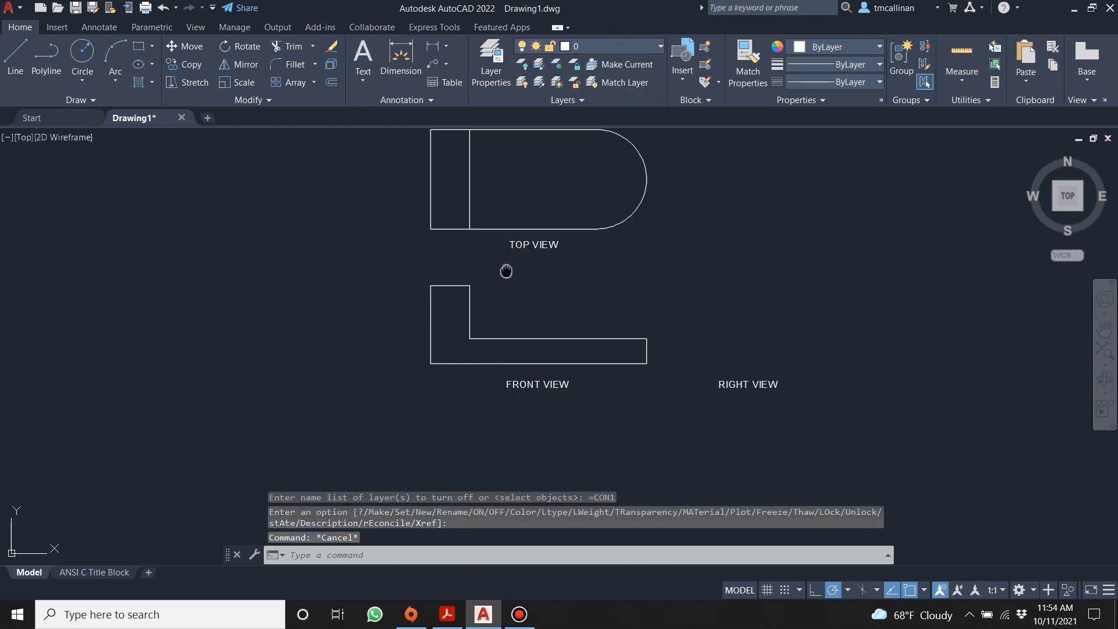
{"action": "middle_click_drag", "start_coordinate": [506, 271], "coordinate": [516, 317]}
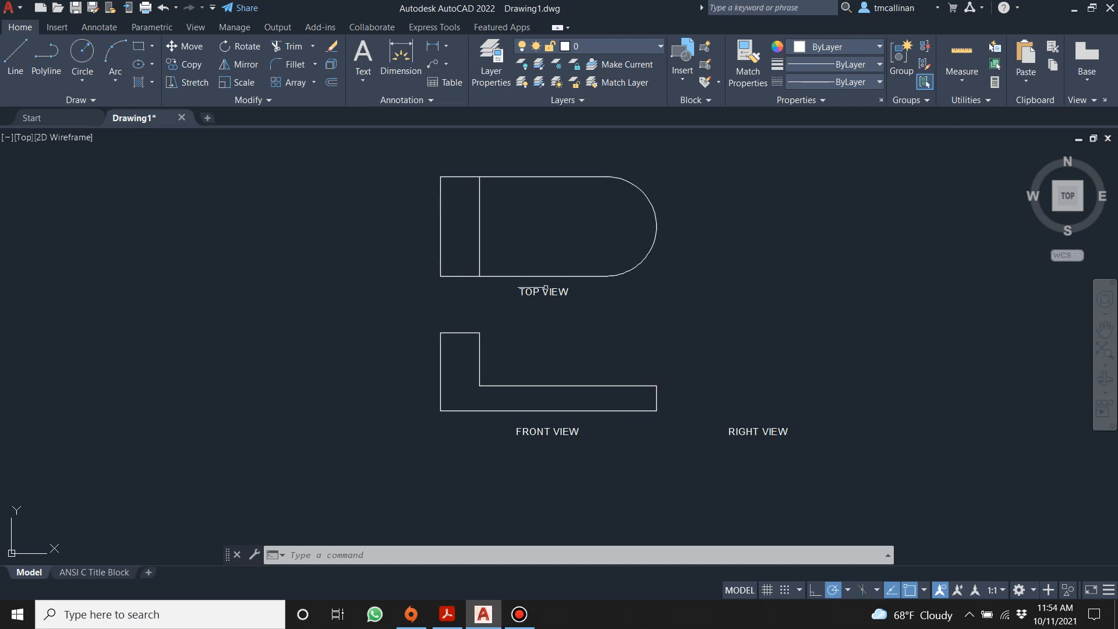
{"action": "left_click", "coordinate": [447, 615]}
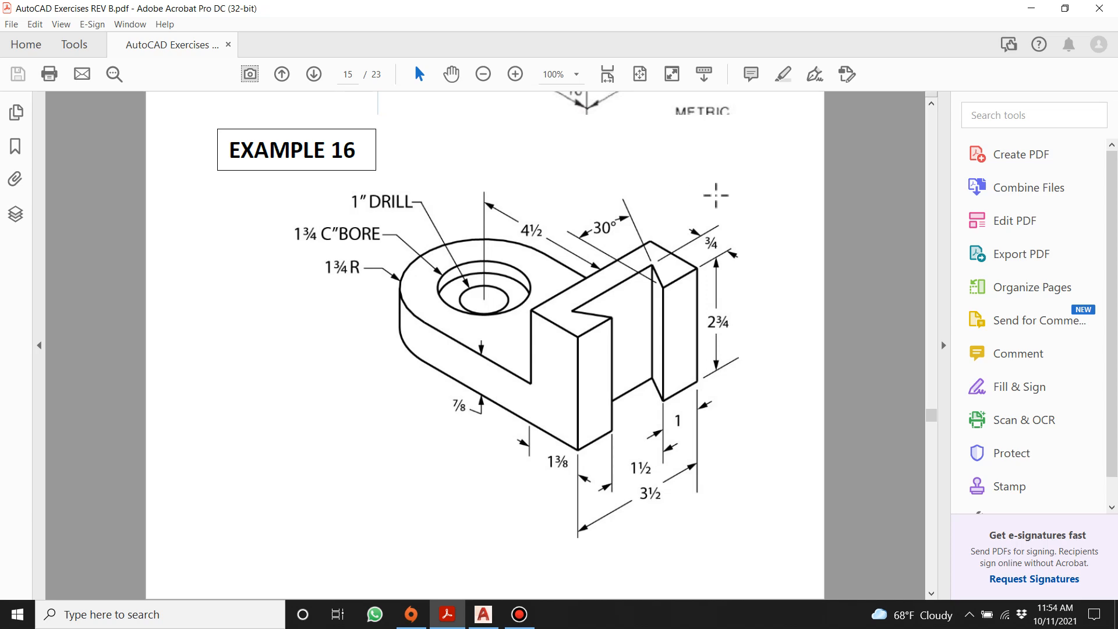
{"action": "left_click", "coordinate": [483, 614]}
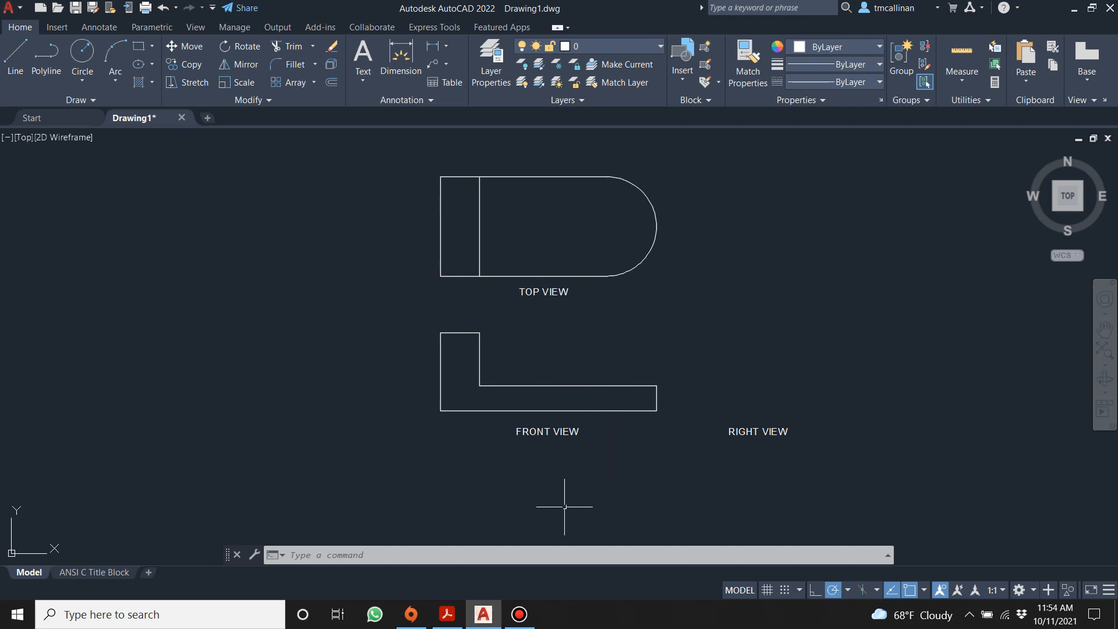
Step: Turn layer CON1 back on and erase the vertical construction line along the upright's right edge
{"action": "left_click", "coordinate": [578, 48]}
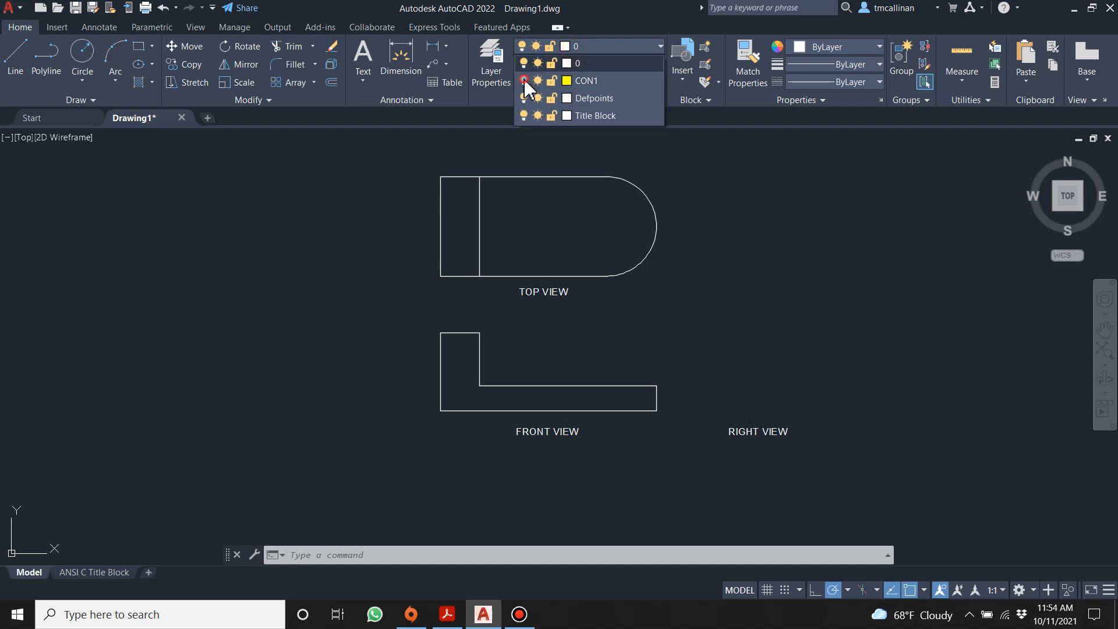
{"action": "left_click", "coordinate": [524, 82]}
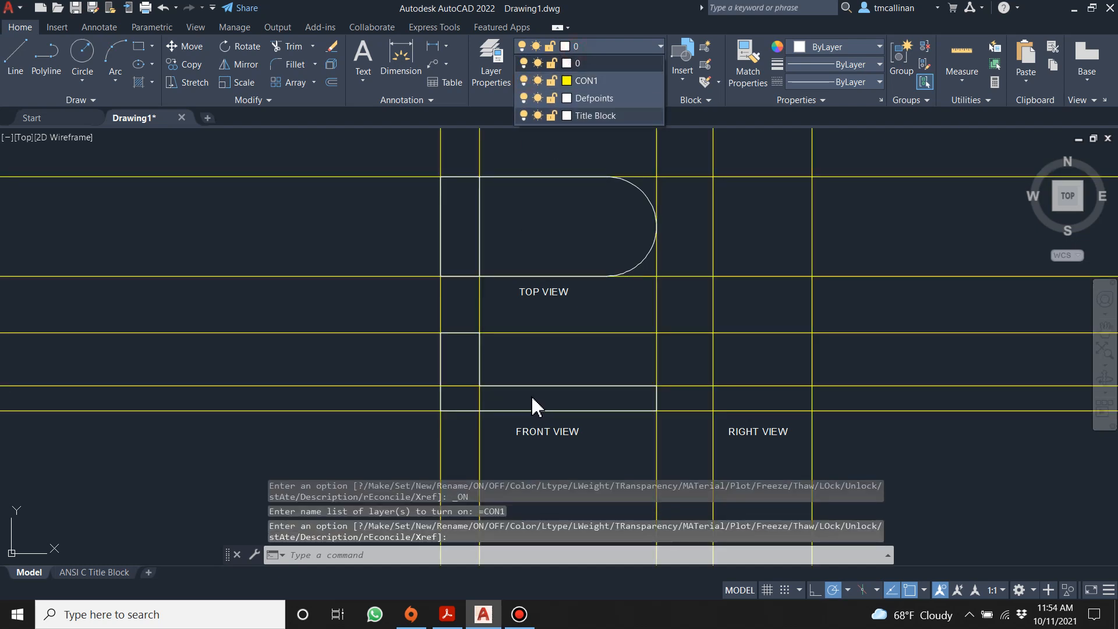
{"action": "left_click", "coordinate": [480, 302]}
{"action": "key", "text": "Delete"}
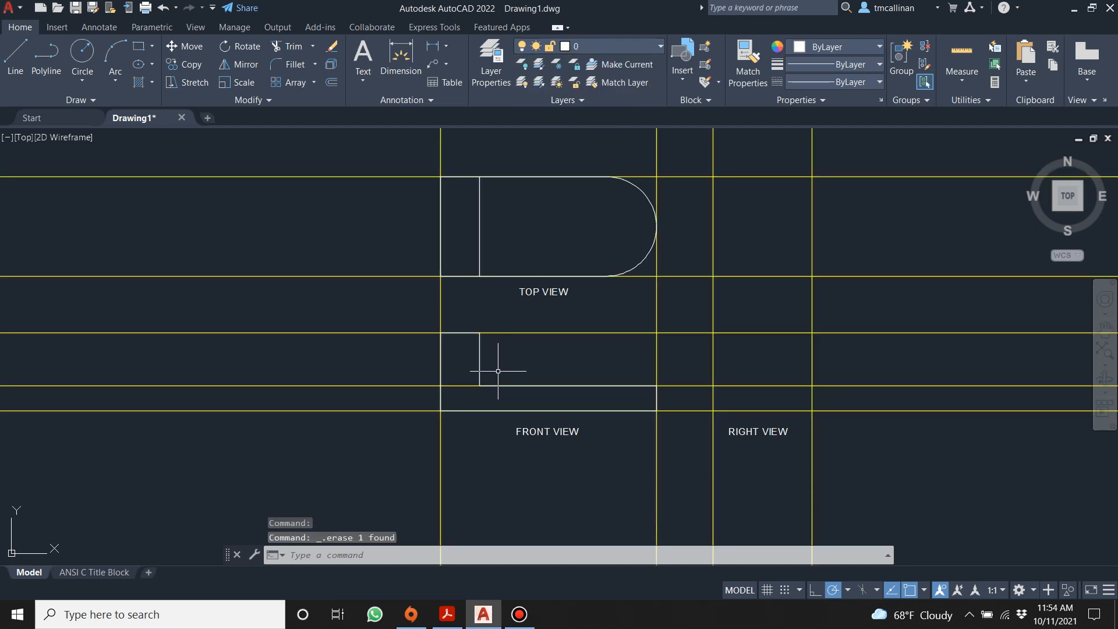
Step: Try to draw the counterbore circle with a radius of 1.75 at the centre of the top view's rounded end
{"action": "left_click", "coordinate": [457, 620]}
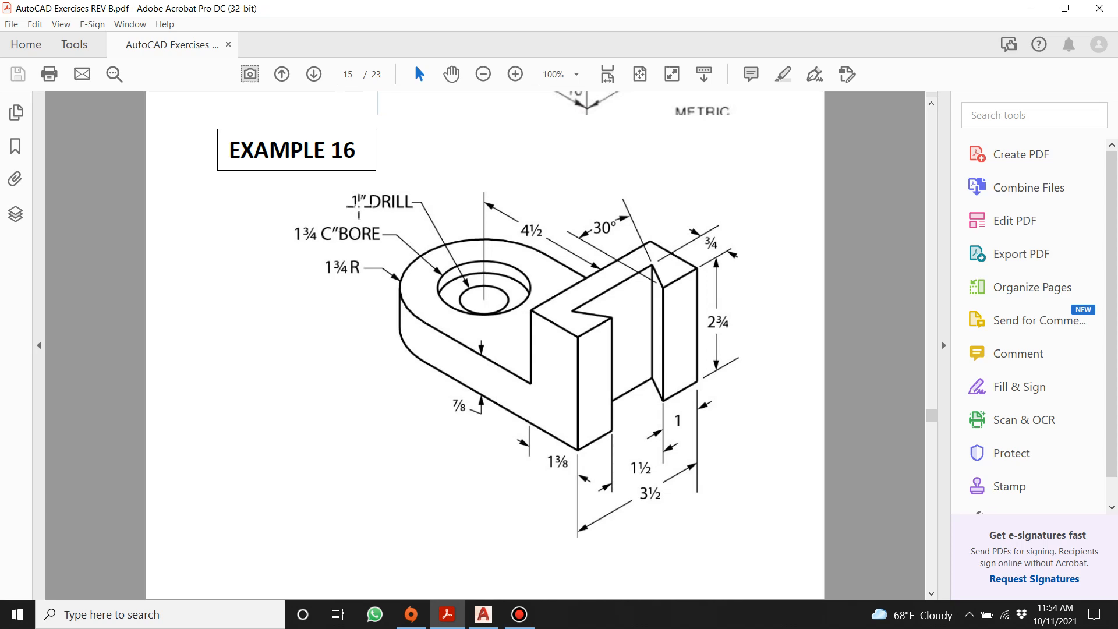
{"action": "left_click", "coordinate": [483, 614]}
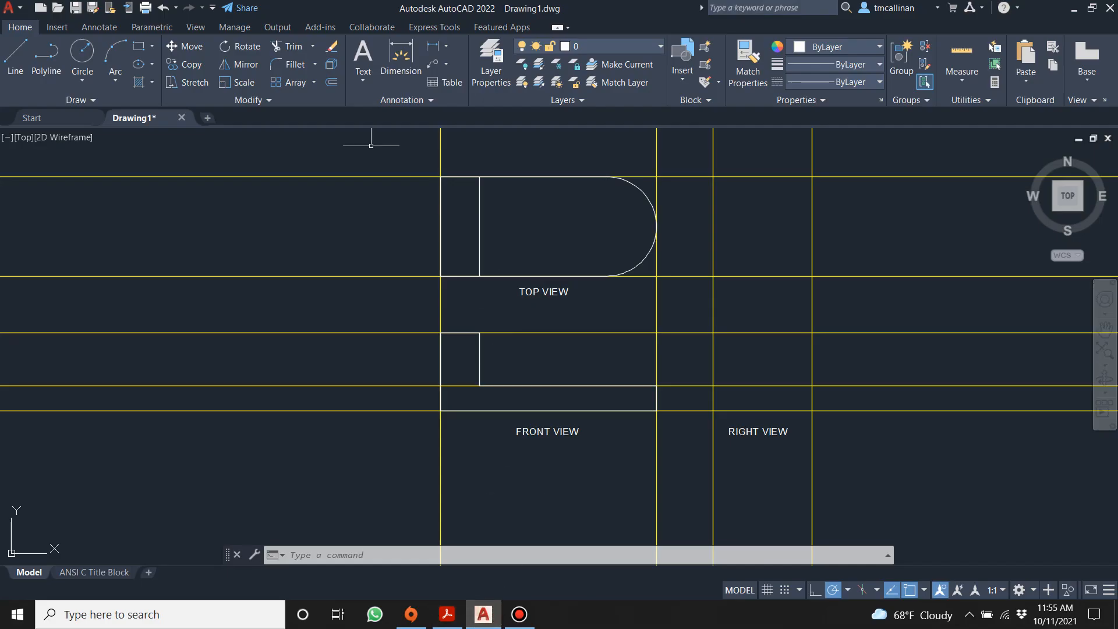
{"action": "left_click", "coordinate": [82, 51]}
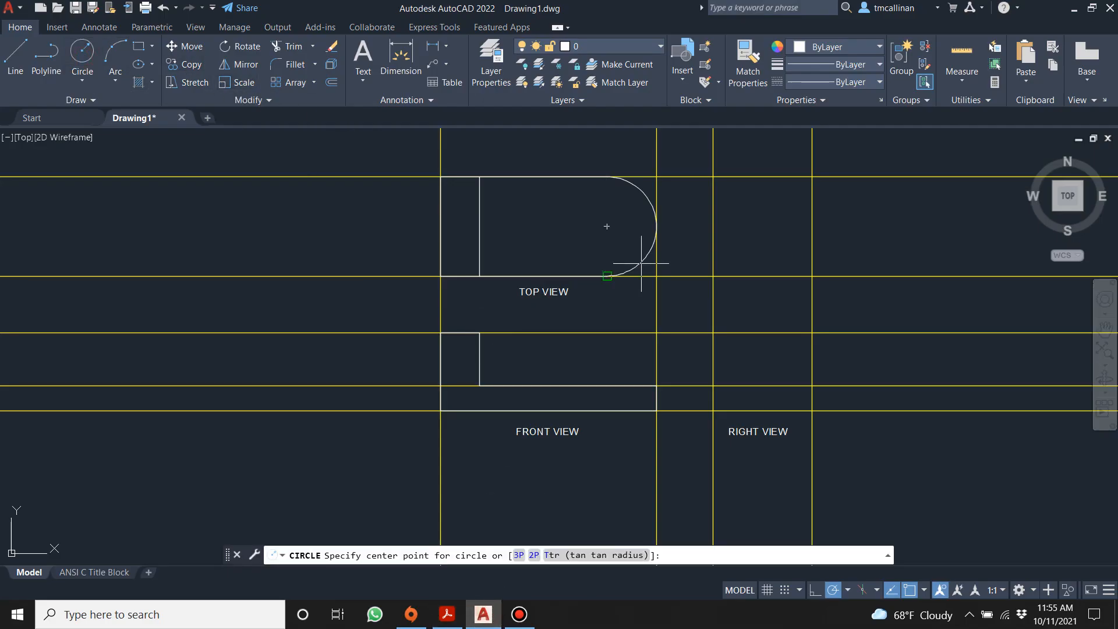
{"action": "left_click", "coordinate": [607, 226]}
{"action": "type", "text": "1.75"}
{"action": "key", "text": "Return"}
{"action": "key", "text": "ctrl+z"}
Step: Draw a 1.75 diameter counterbore circle at the centre of the top view's rounded end
{"action": "left_click", "coordinate": [82, 52]}
{"action": "left_click", "coordinate": [607, 226]}
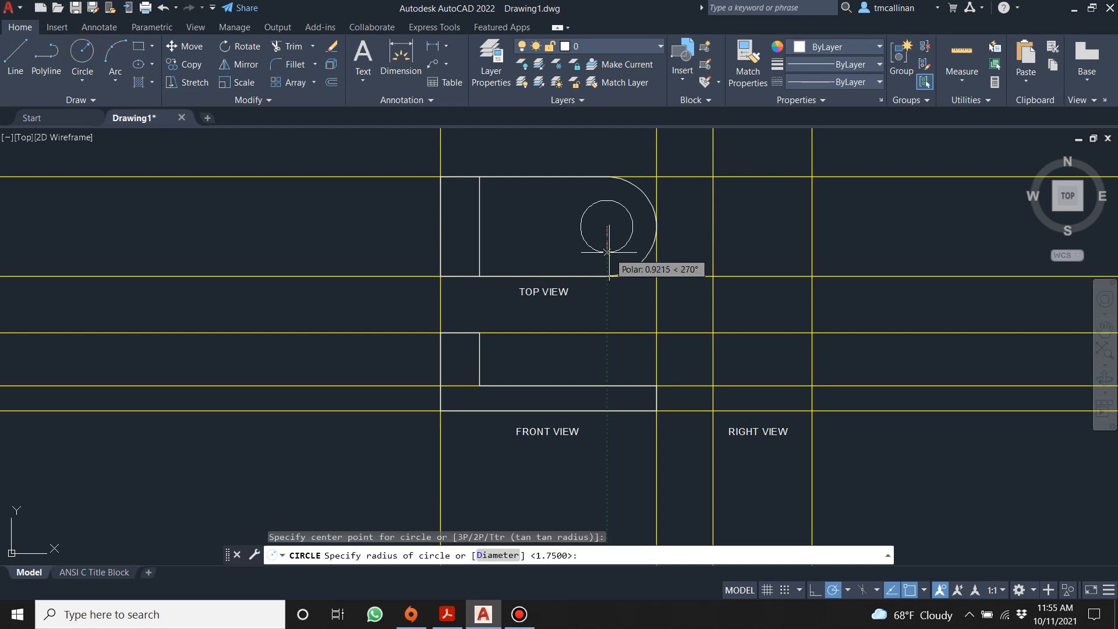
{"action": "type", "text": "d"}
{"action": "key", "text": "Return"}
{"action": "type", "text": "1.75"}
{"action": "key", "text": "Return"}
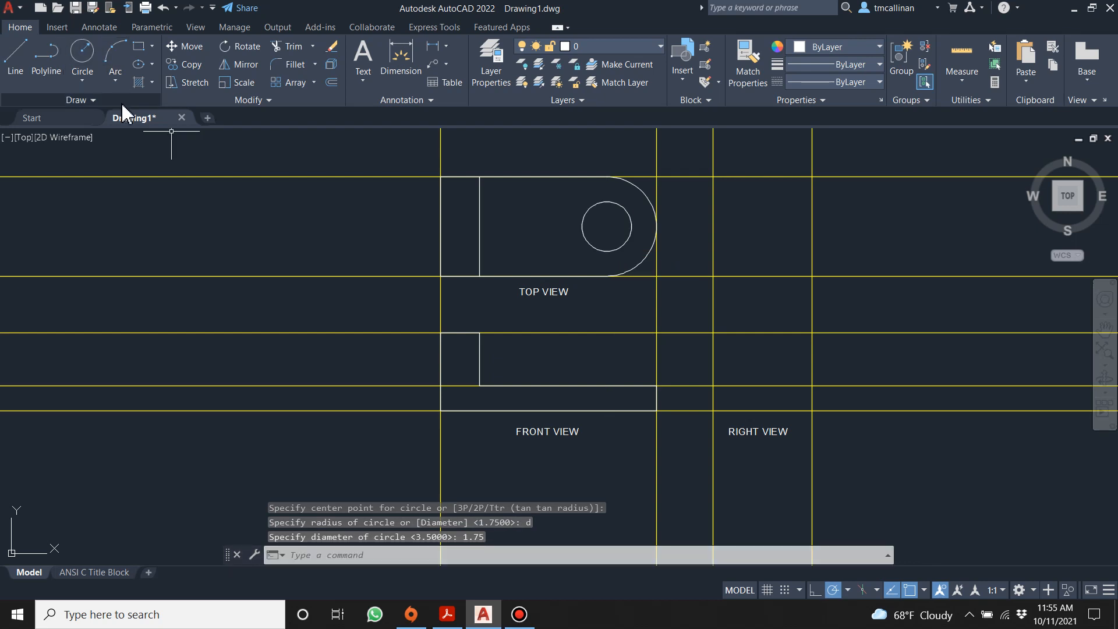
Step: Draw a 1 diameter drill hole circle concentric with the counterbore circle in the top view
{"action": "left_click", "coordinate": [82, 56]}
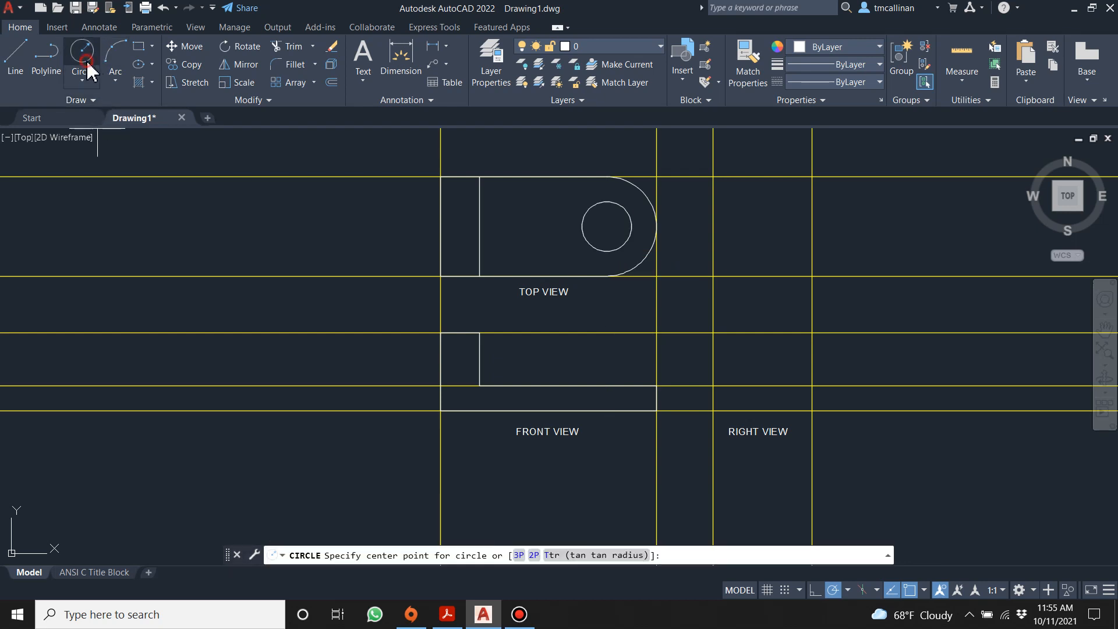
{"action": "left_click", "coordinate": [607, 226]}
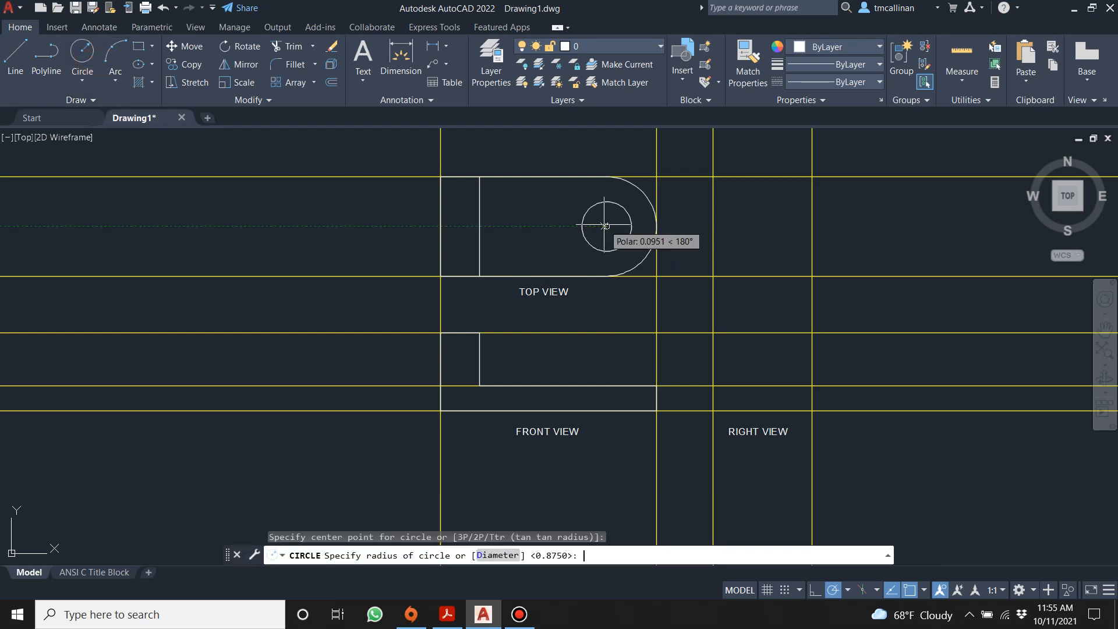
{"action": "type", "text": "d"}
{"action": "key", "text": "Return"}
{"action": "type", "text": "1"}
{"action": "key", "text": "Return"}
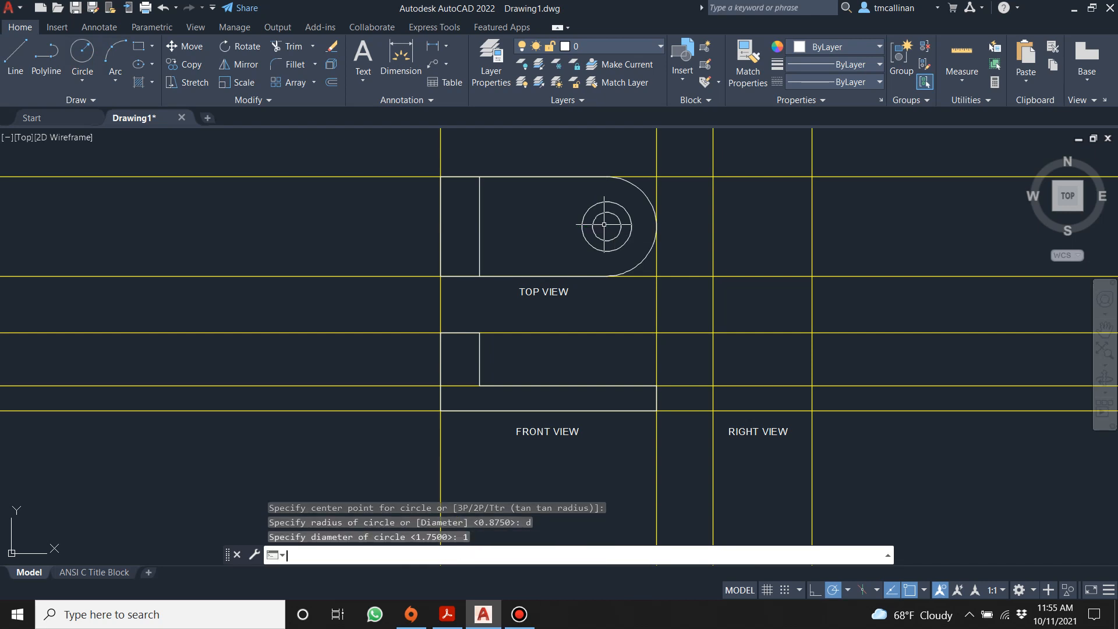
{"action": "key", "text": "Escape"}
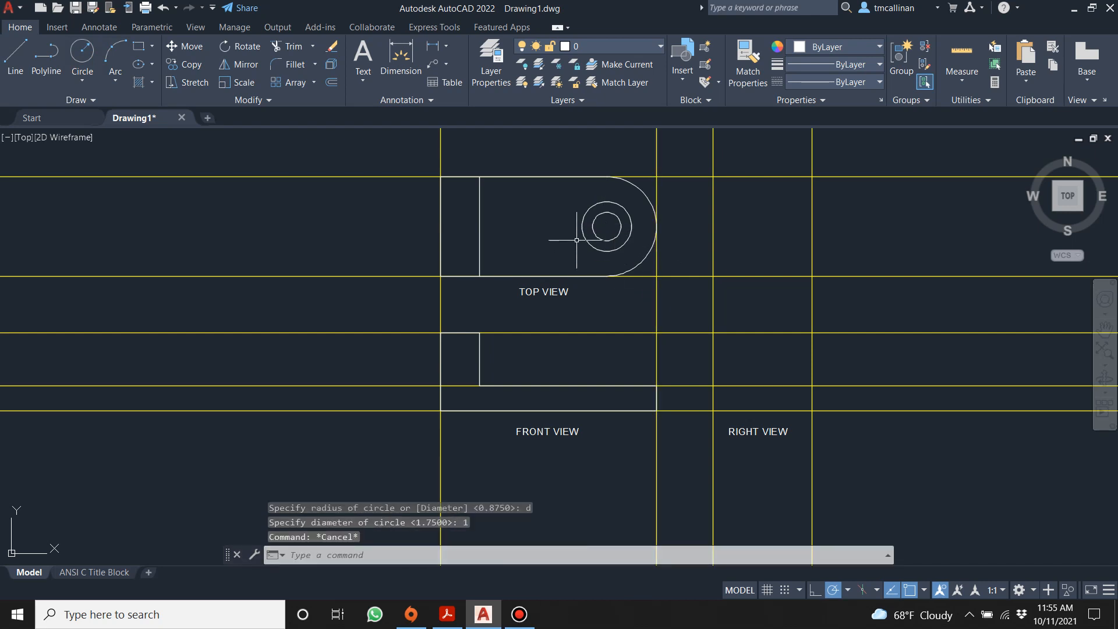
Step: Check the dovetail dimensions in the exercise PDF and draw a 1 long line down from the top view's upper left corner
{"action": "scroll", "coordinate": [423, 192], "scroll_direction": "up", "scroll_amount": 1}
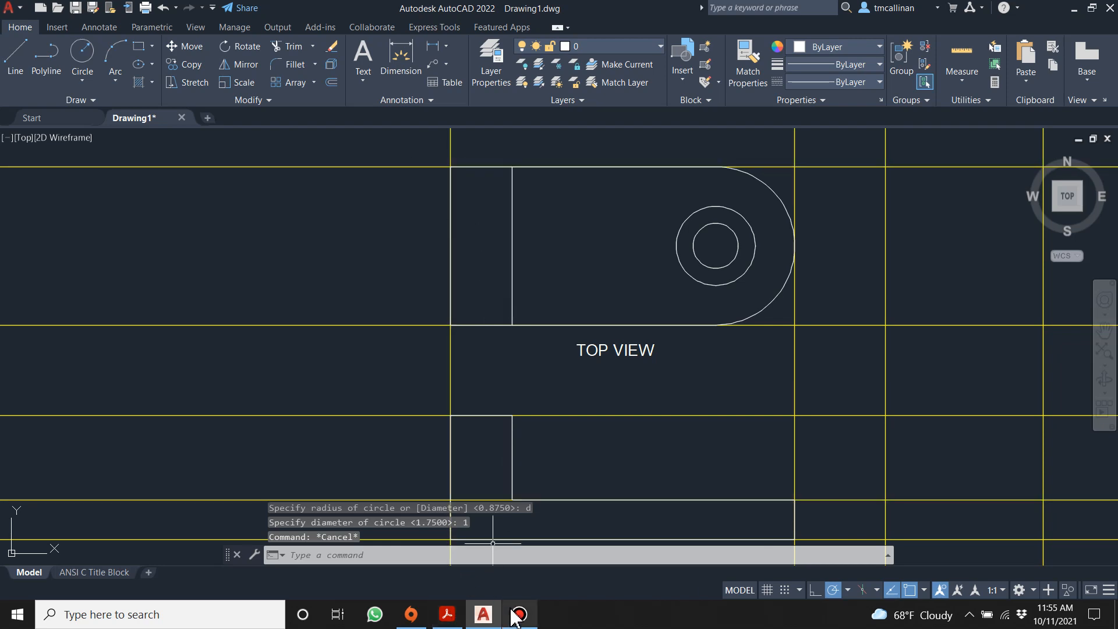
{"action": "left_click", "coordinate": [448, 614]}
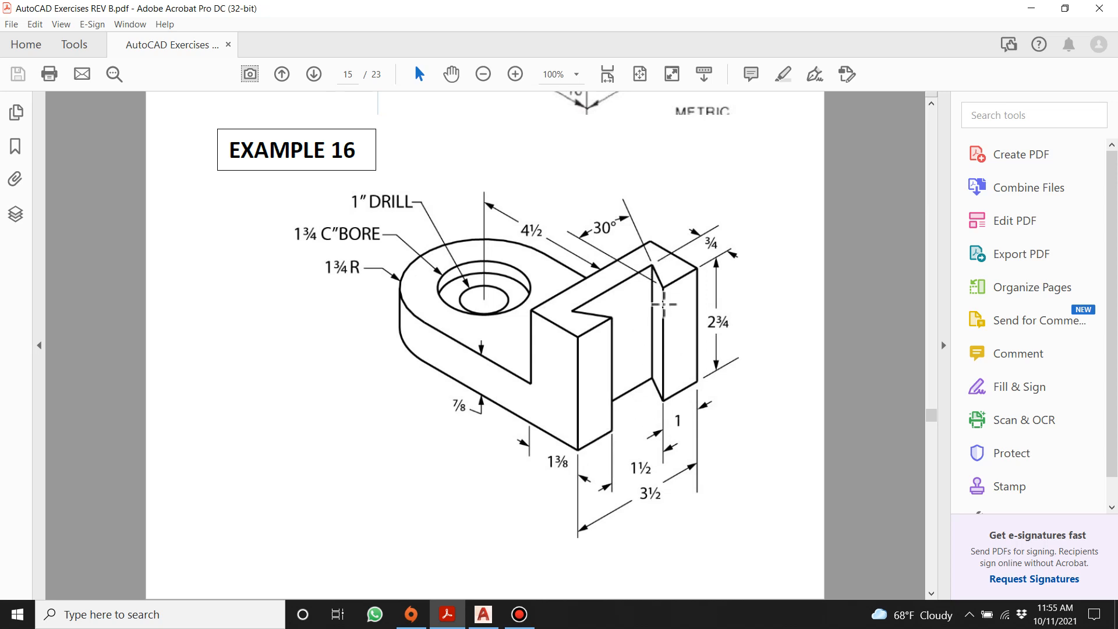
{"action": "left_click", "coordinate": [483, 614]}
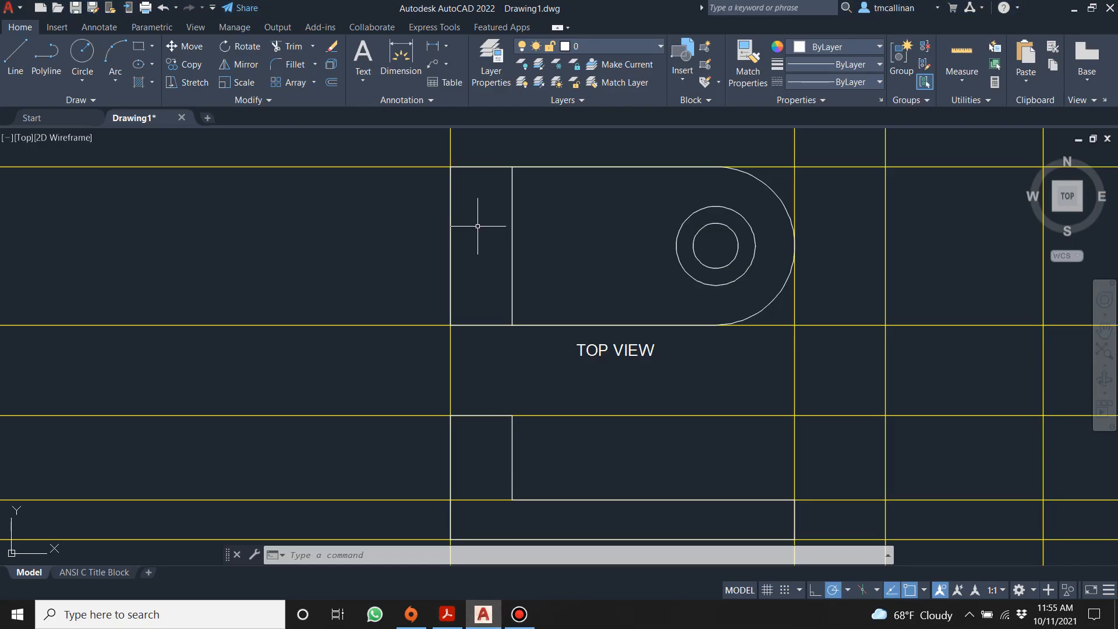
{"action": "key", "text": "Escape"}
{"action": "key", "text": "Escape"}
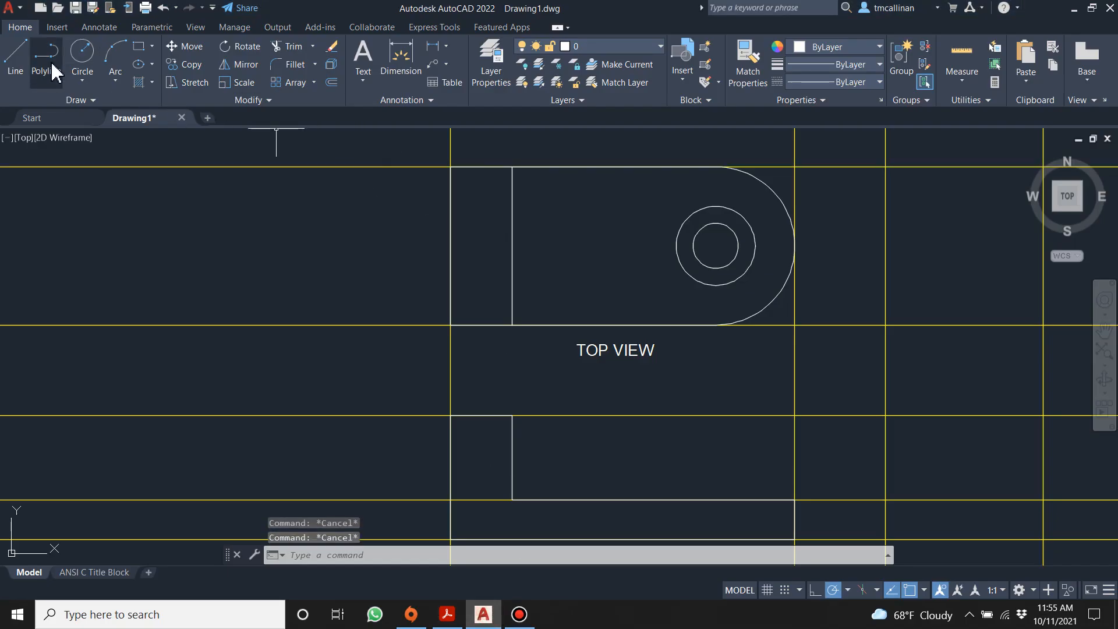
{"action": "left_click", "coordinate": [17, 53]}
{"action": "left_click", "coordinate": [451, 171]}
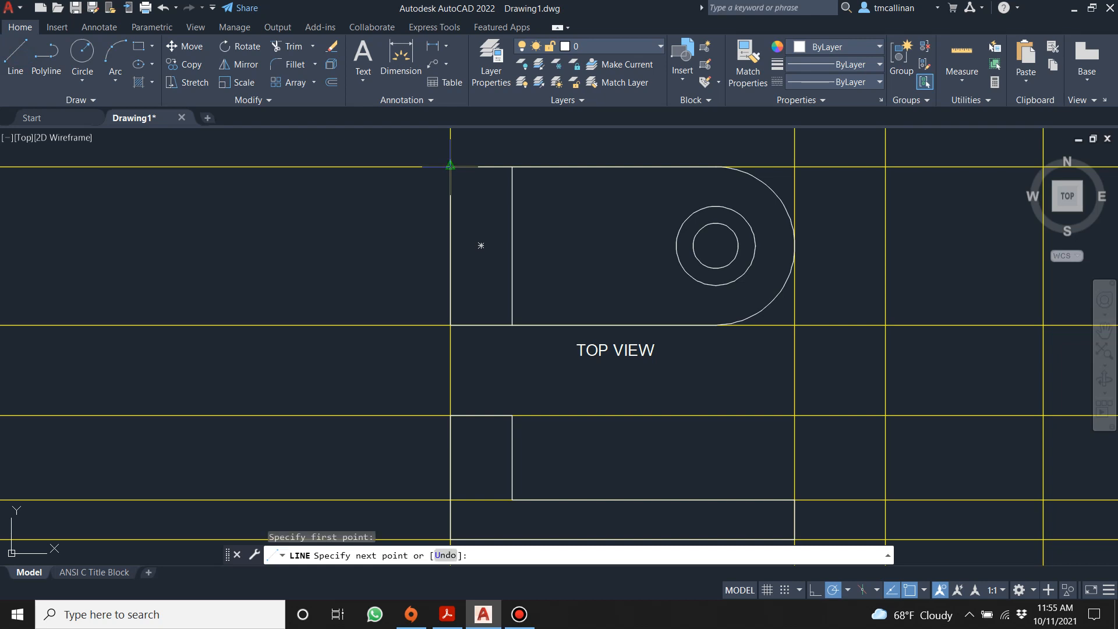
{"action": "key", "text": "Return"}
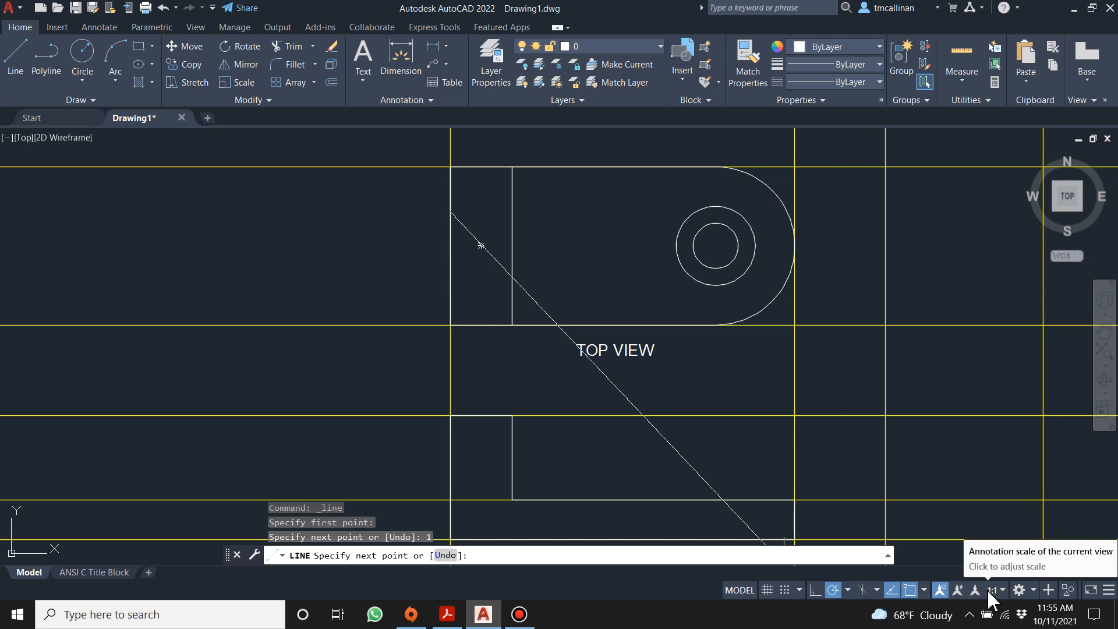
Step: Set polar tracking to 30, 60, 90, 120 degree angles and end the line after rechecking the exercise PDF
{"action": "left_click", "coordinate": [800, 590]}
{"action": "left_click", "coordinate": [801, 590]}
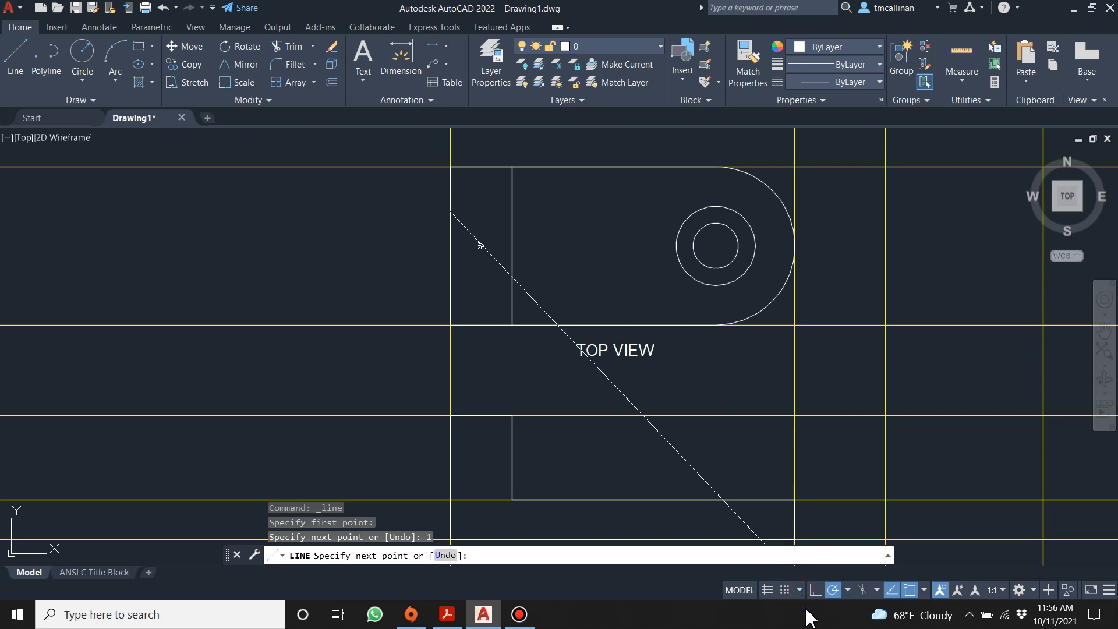
{"action": "left_click", "coordinate": [850, 592]}
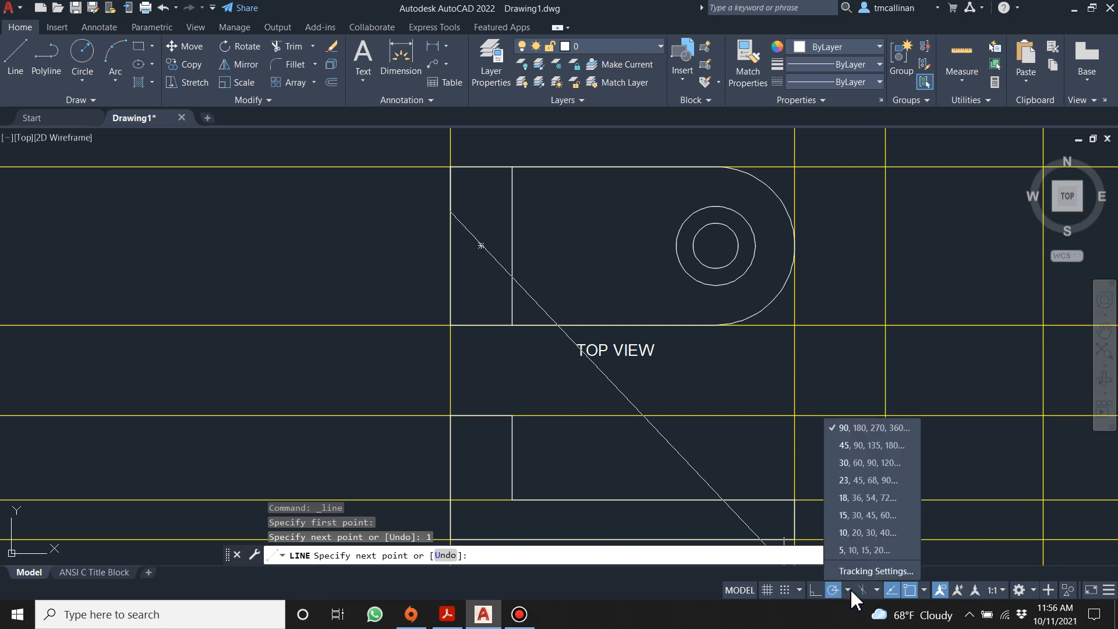
{"action": "left_click", "coordinate": [858, 463]}
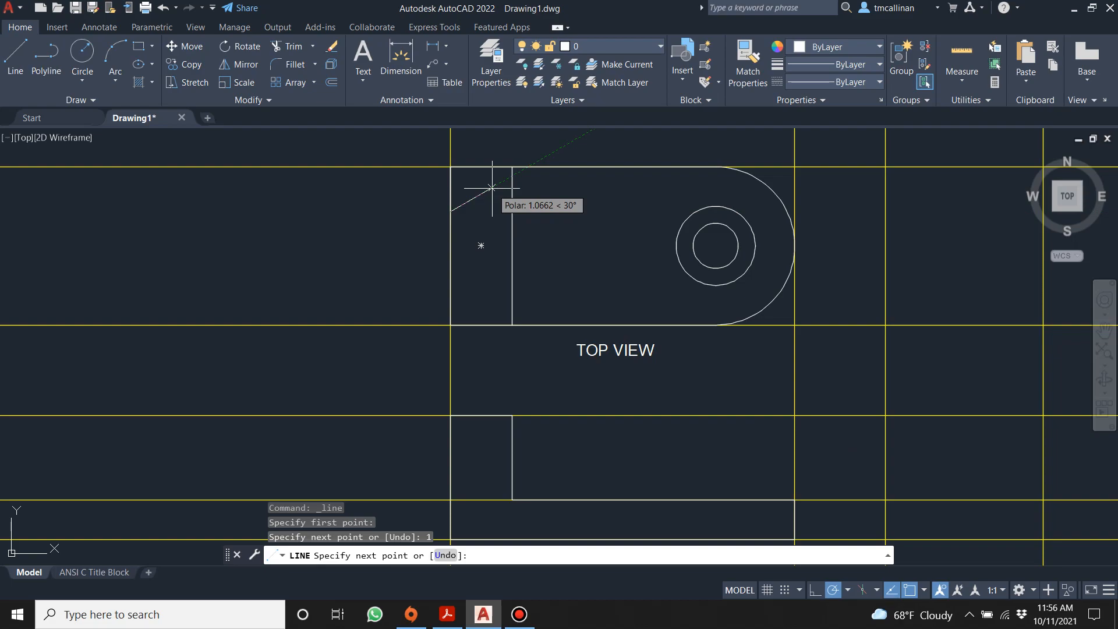
{"action": "left_click", "coordinate": [450, 614]}
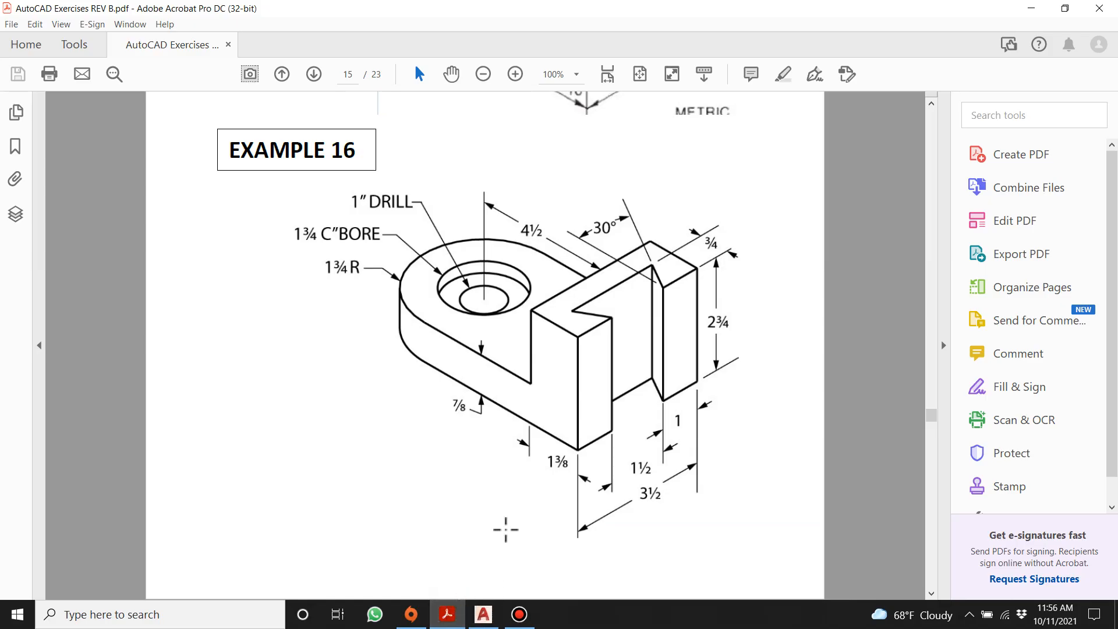
{"action": "left_click", "coordinate": [483, 616]}
{"action": "type", "text": "1"}
{"action": "key", "text": "Return"}
{"action": "key", "text": "Escape"}
{"action": "key", "text": "Escape"}
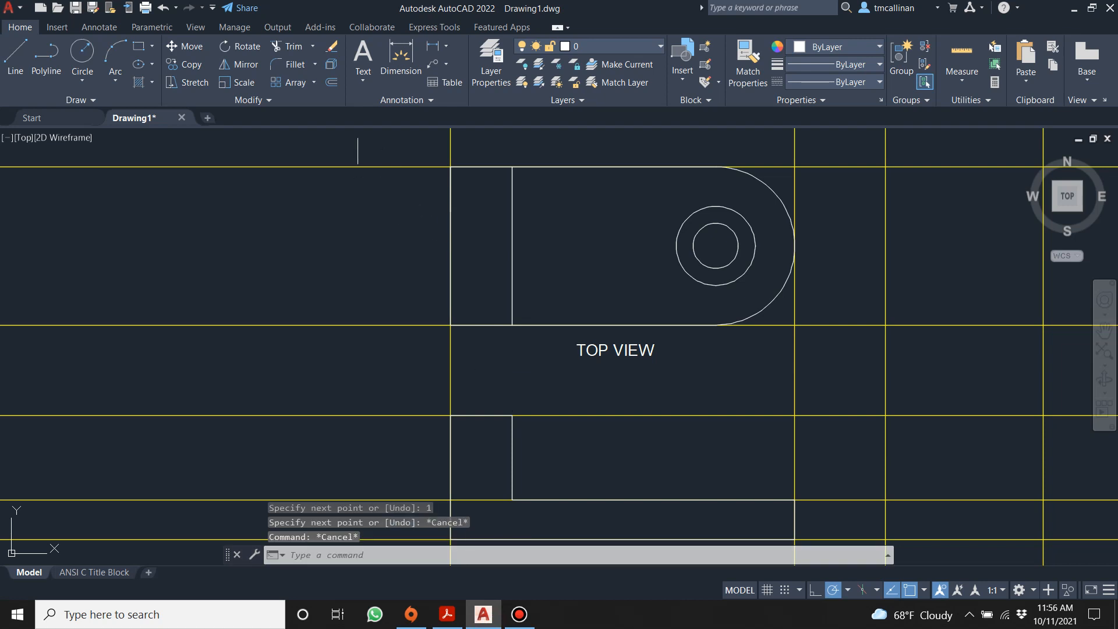
Step: Check the dovetail depth in the exercise PDF and offset the leftmost vertical construction line .75 to the right on layer CON1
{"action": "left_click", "coordinate": [588, 47]}
{"action": "left_click", "coordinate": [594, 104]}
{"action": "left_click", "coordinate": [447, 614]}
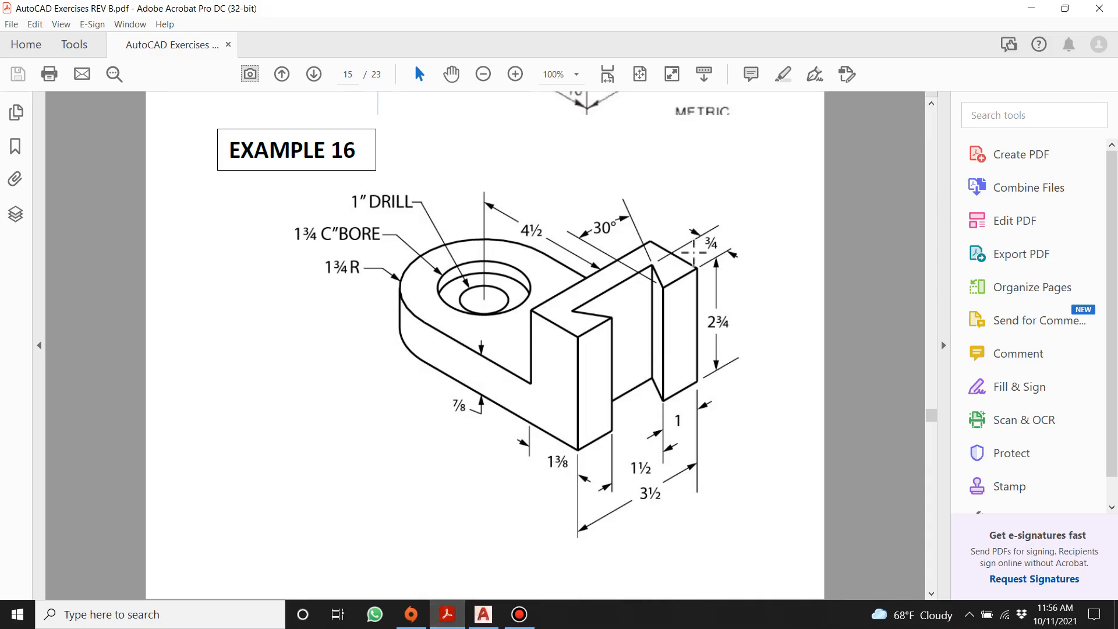
{"action": "left_click", "coordinate": [483, 615]}
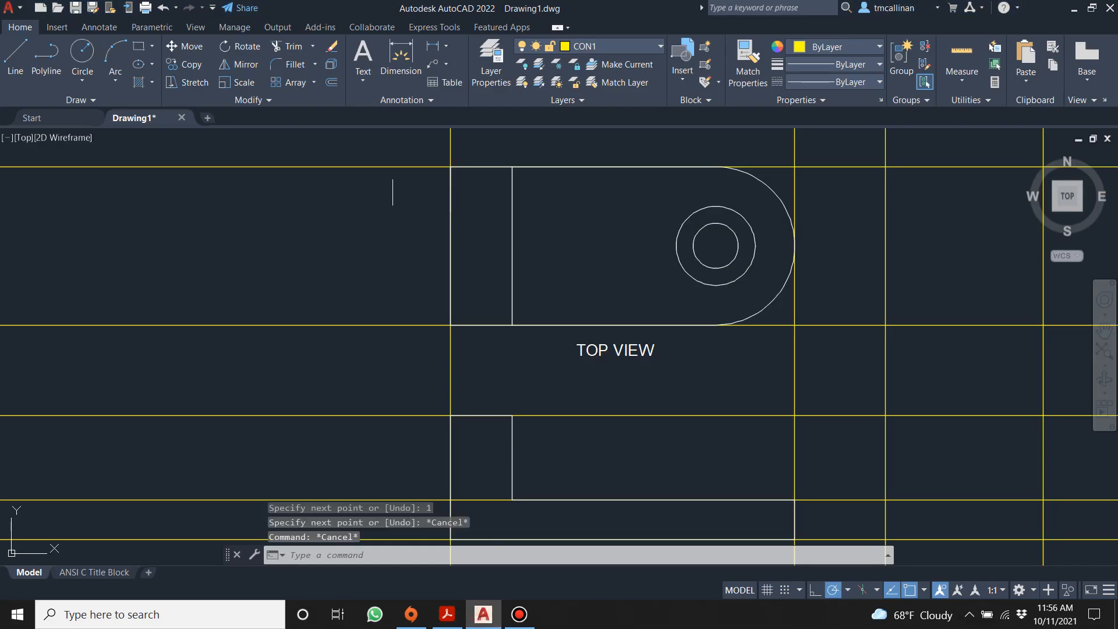
{"action": "left_click", "coordinate": [331, 82]}
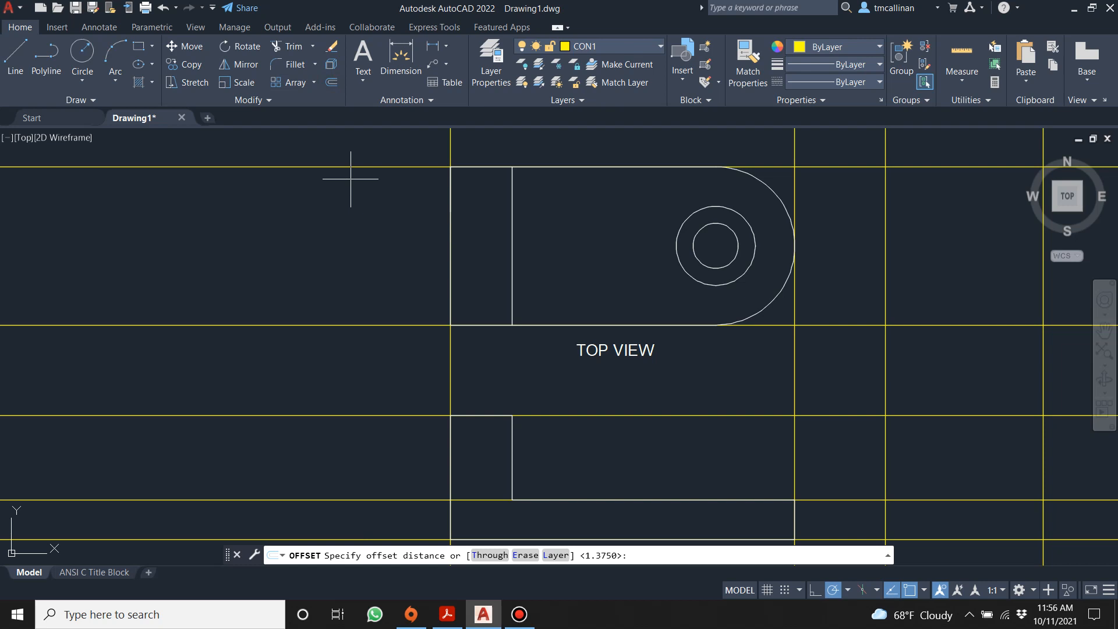
{"action": "key", "text": "Return"}
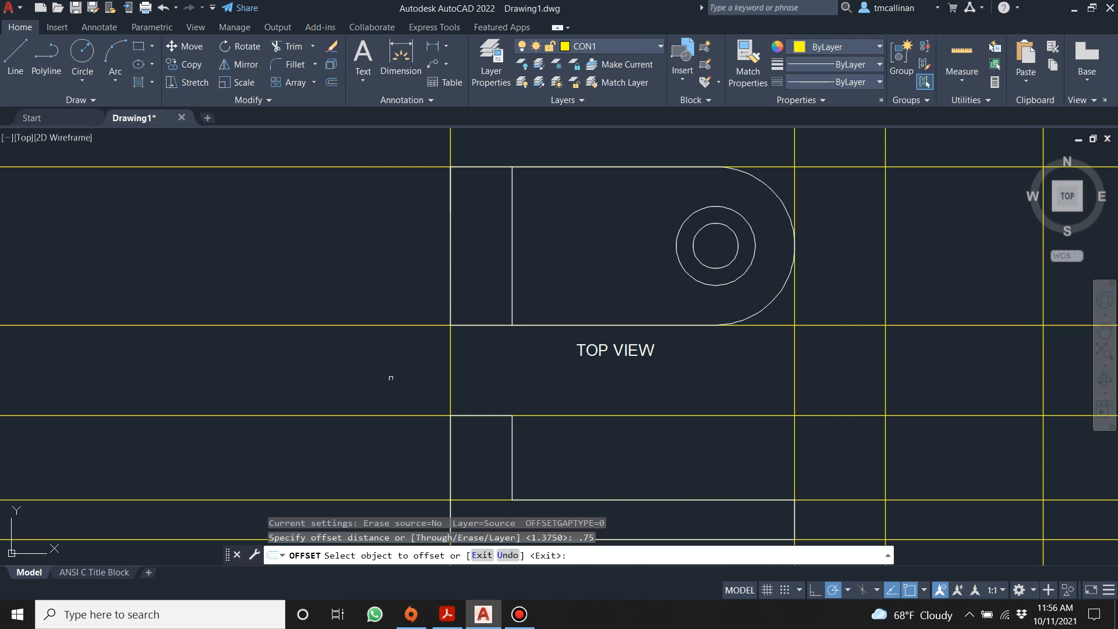
{"action": "left_click", "coordinate": [452, 366]}
{"action": "left_click", "coordinate": [465, 357]}
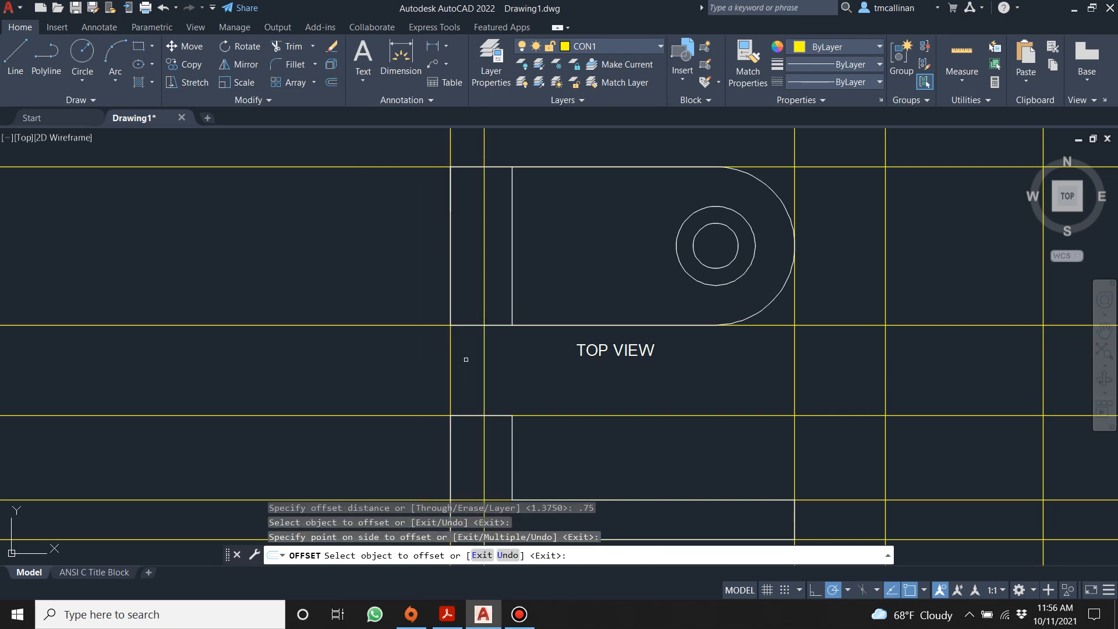
{"action": "key", "text": "Escape"}
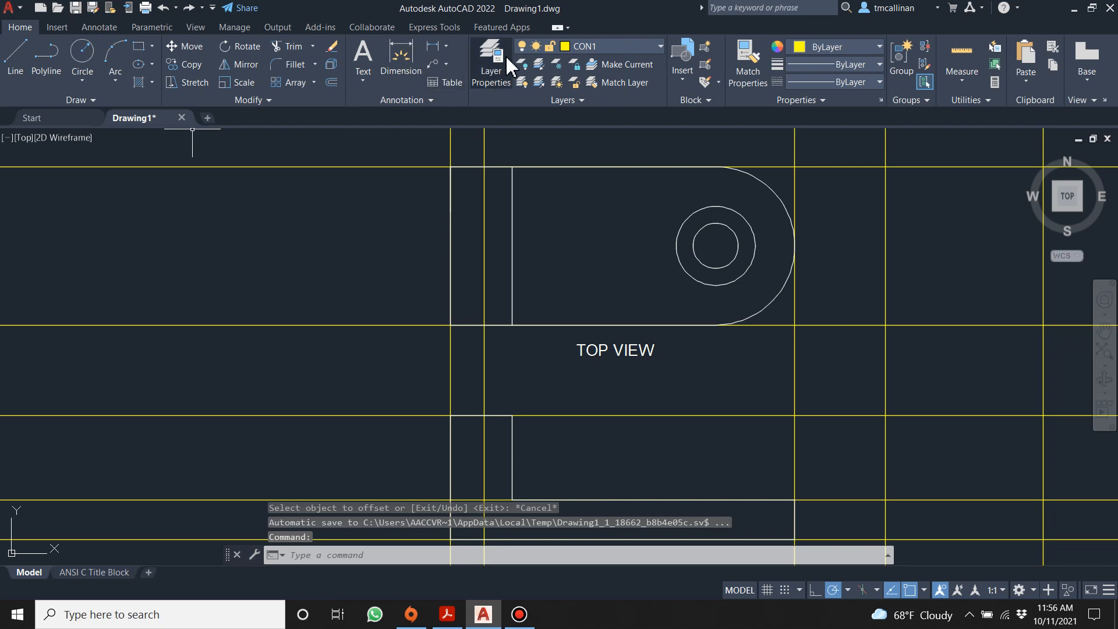
Step: On layer 0, draw the upper dovetail side at 30 degrees from the top view's left edge to the offset construction line
{"action": "left_click", "coordinate": [582, 47]}
{"action": "left_click", "coordinate": [582, 58]}
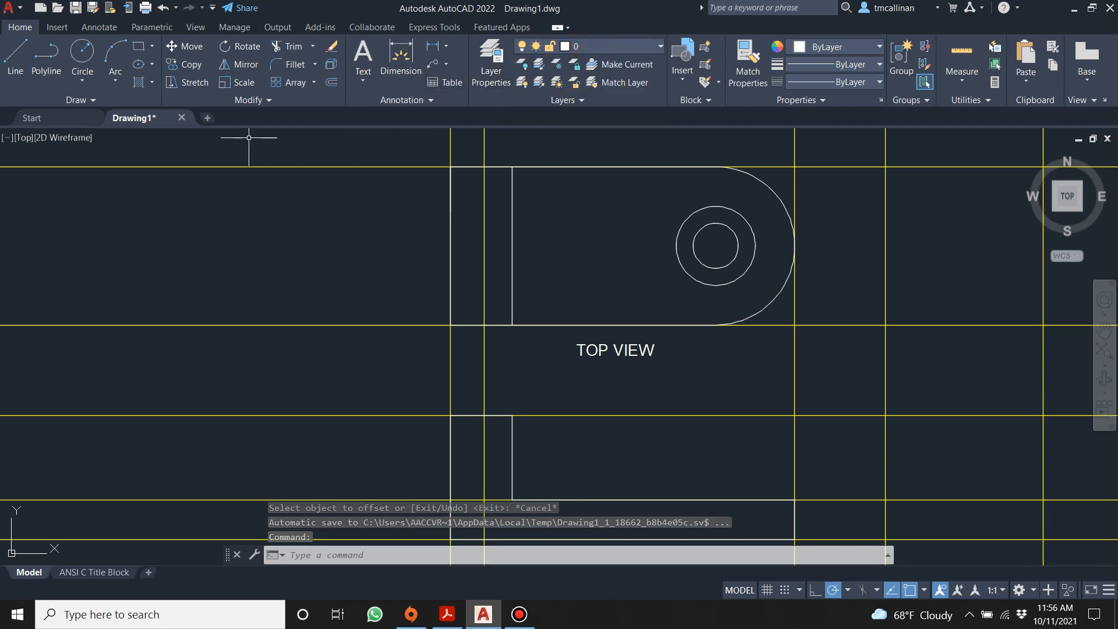
{"action": "left_click", "coordinate": [16, 56]}
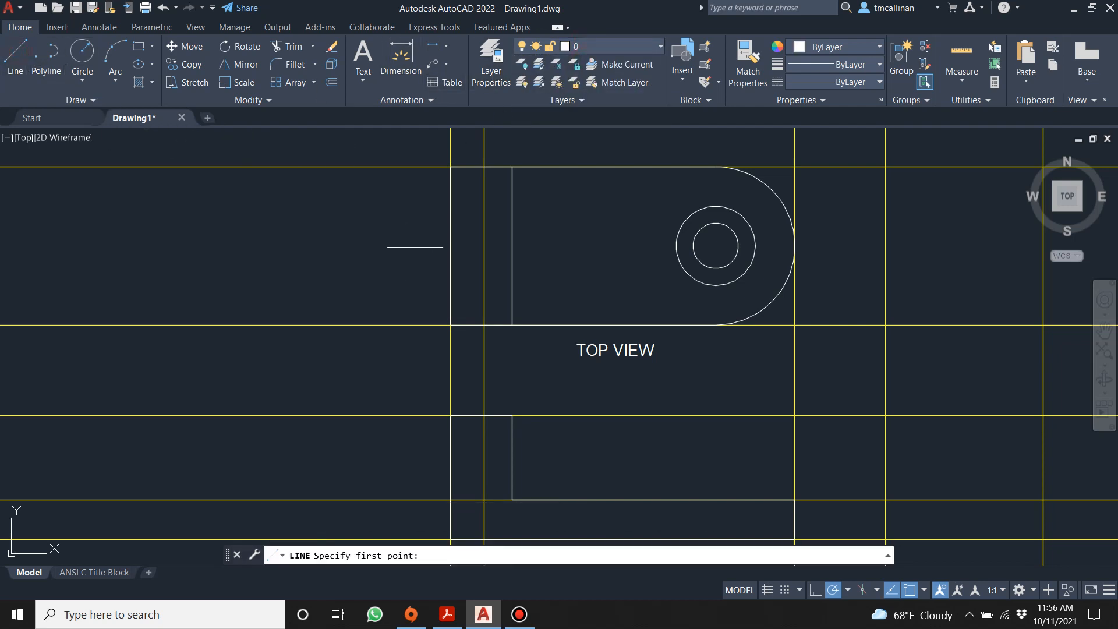
{"action": "left_click", "coordinate": [450, 212]}
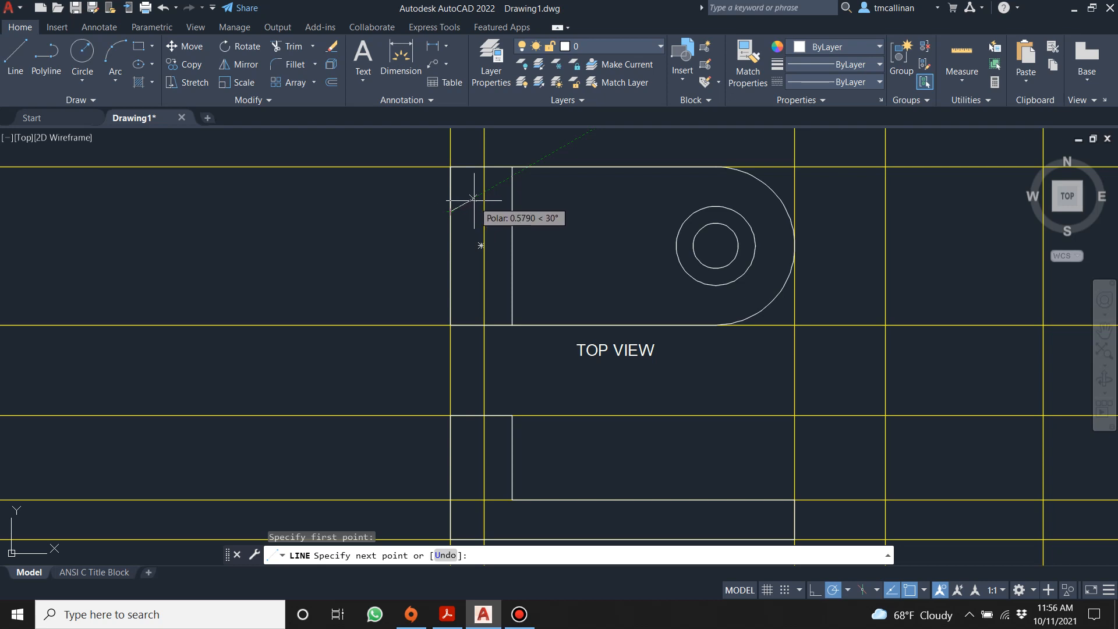
{"action": "left_click", "coordinate": [484, 192]}
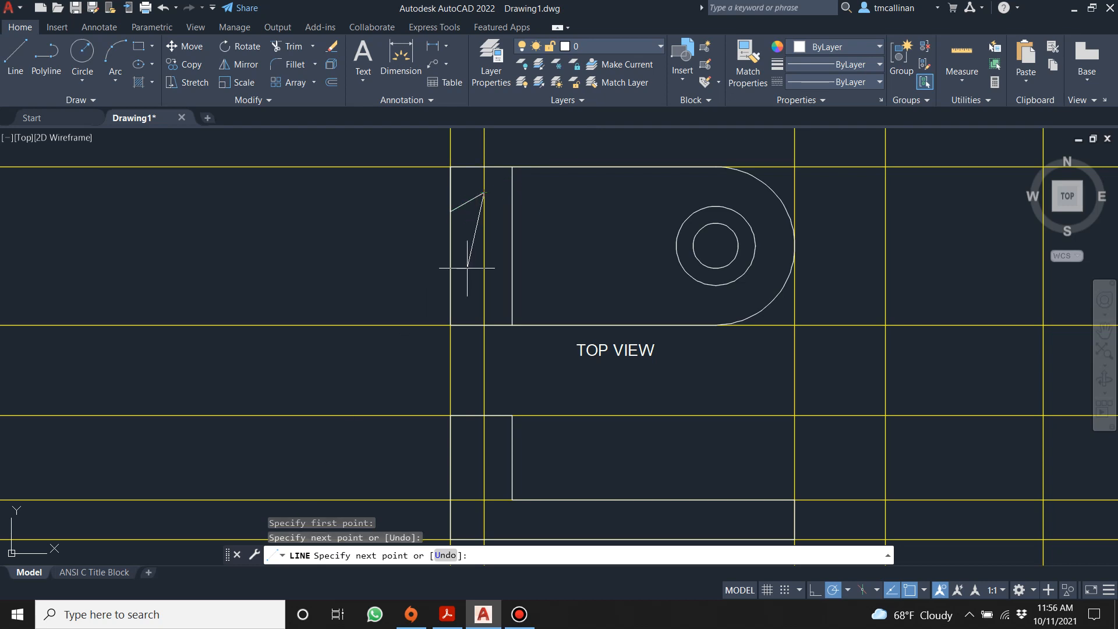
{"action": "key", "text": "Escape"}
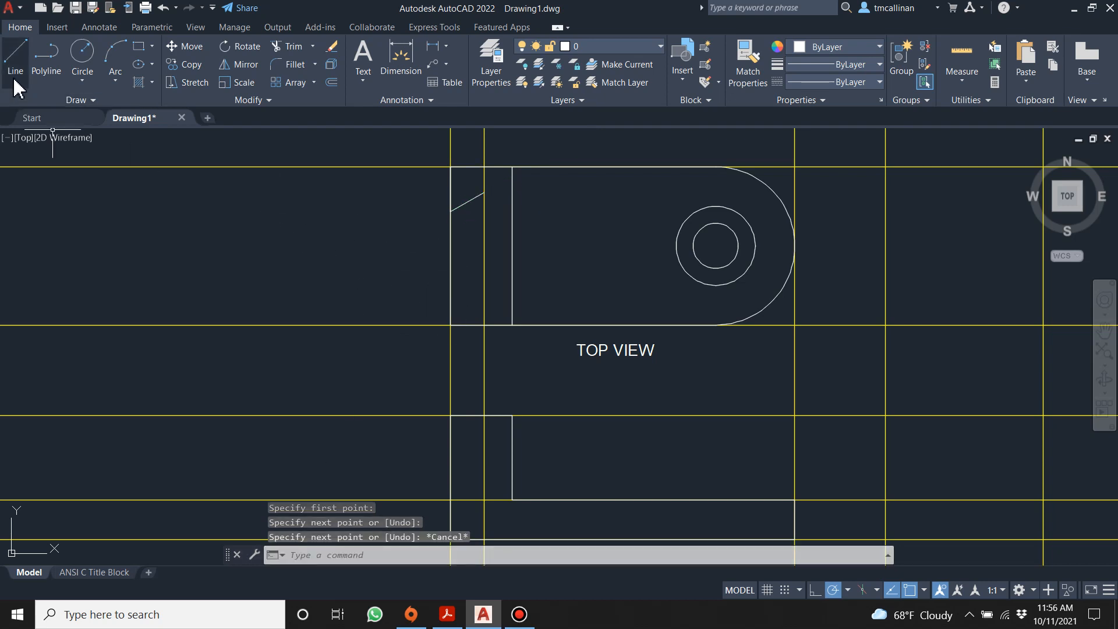
Step: Draw a 1 long line up from the top view's lower left corner, then the lower slanted dovetail side and its vertical inner edge
{"action": "left_click", "coordinate": [15, 53]}
{"action": "left_click", "coordinate": [450, 325]}
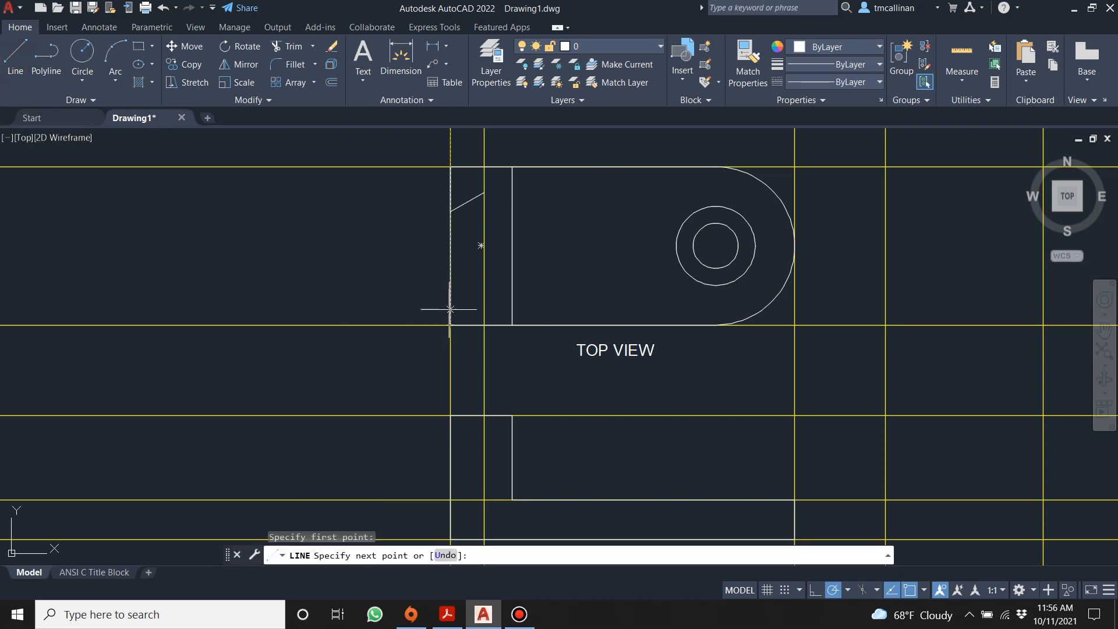
{"action": "type", "text": "1"}
{"action": "key", "text": "Return"}
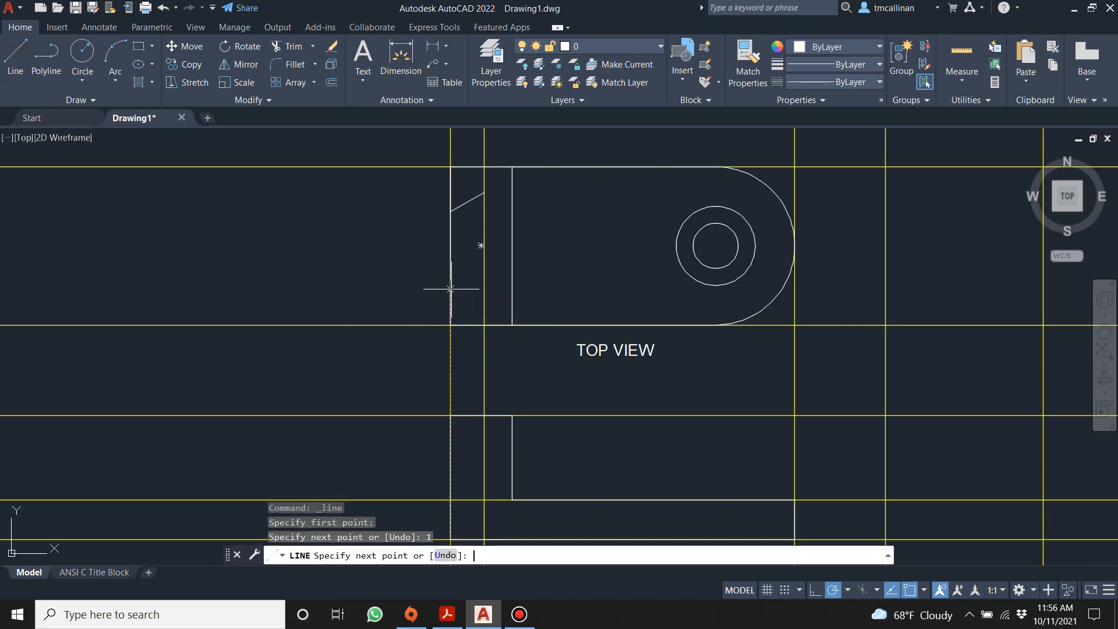
{"action": "left_click", "coordinate": [484, 299]}
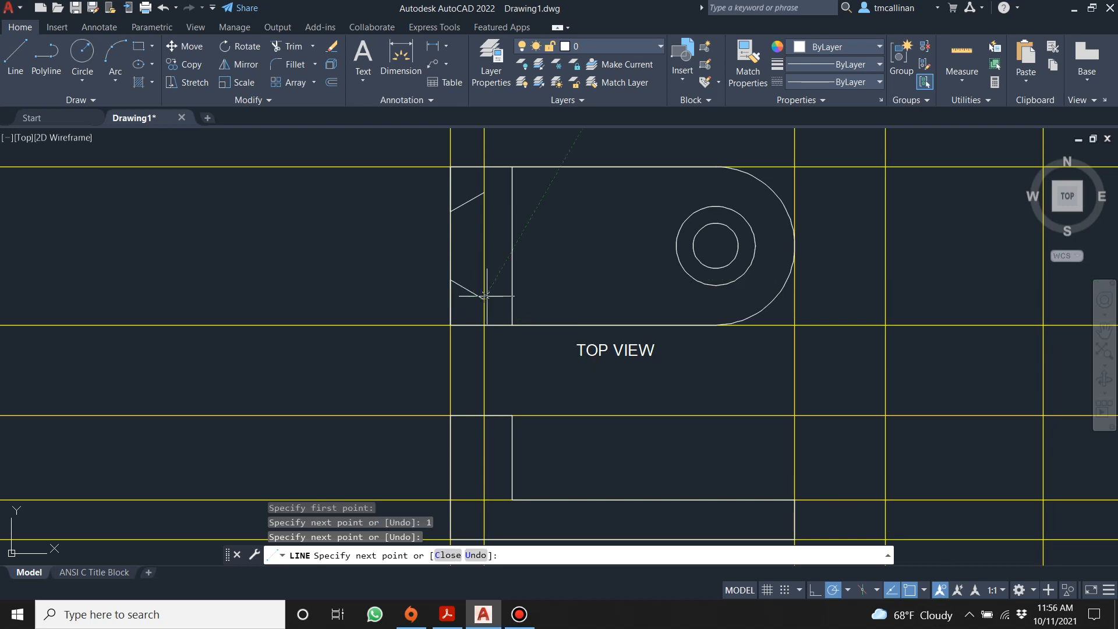
{"action": "left_click", "coordinate": [484, 192]}
{"action": "key", "text": "Escape"}
{"action": "key", "text": "Escape"}
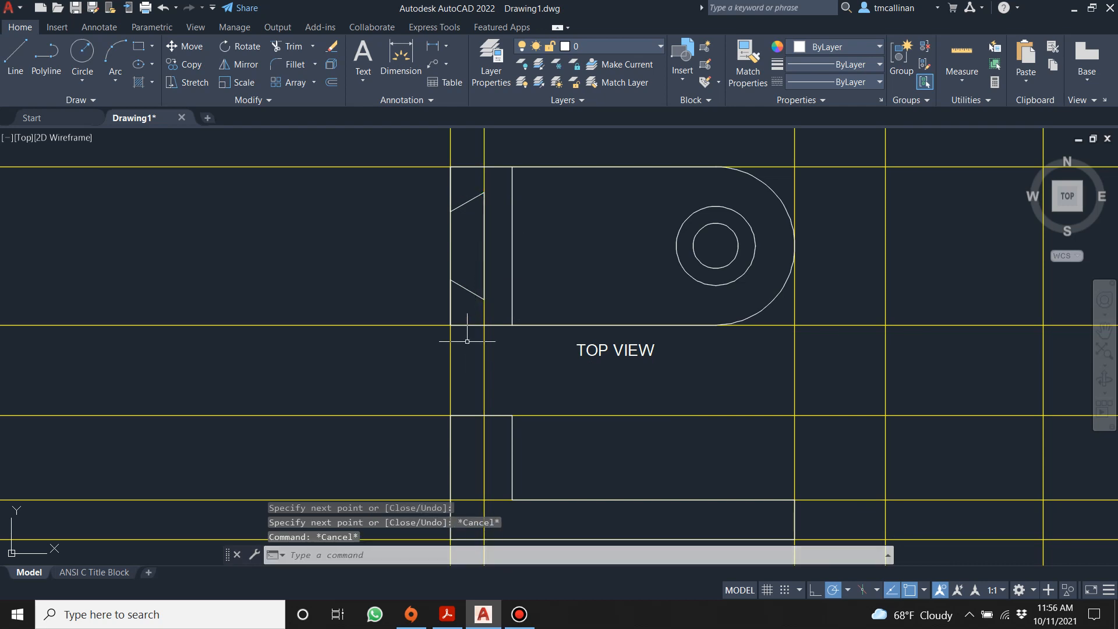
Step: Trim the top view's left edge across the dovetail opening and erase the line segment above the opening
{"action": "left_click", "coordinate": [290, 46]}
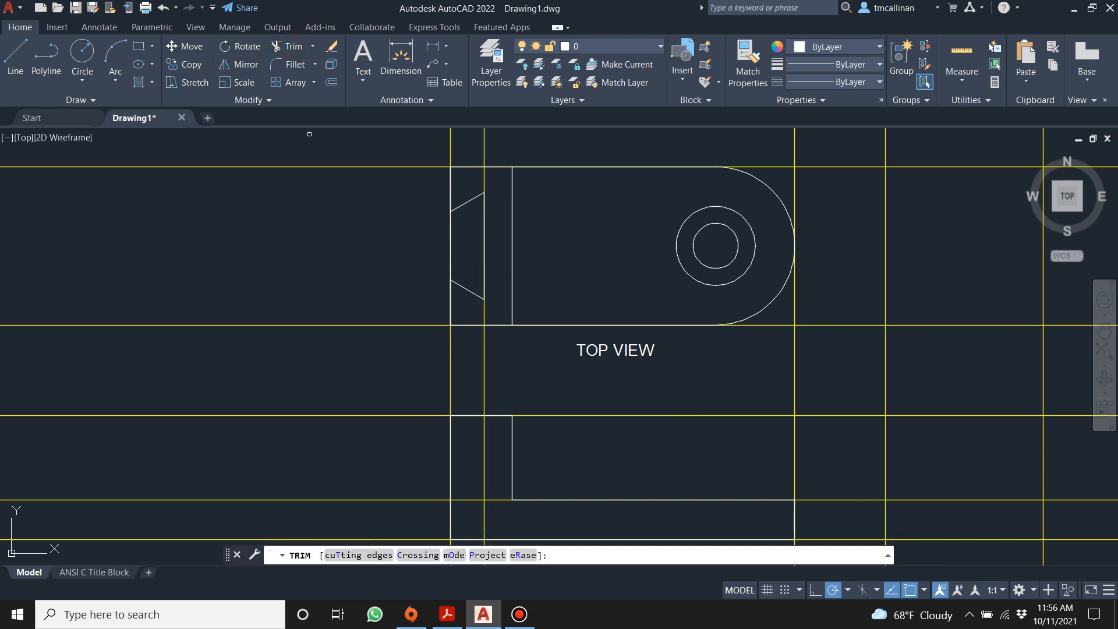
{"action": "left_click", "coordinate": [454, 241]}
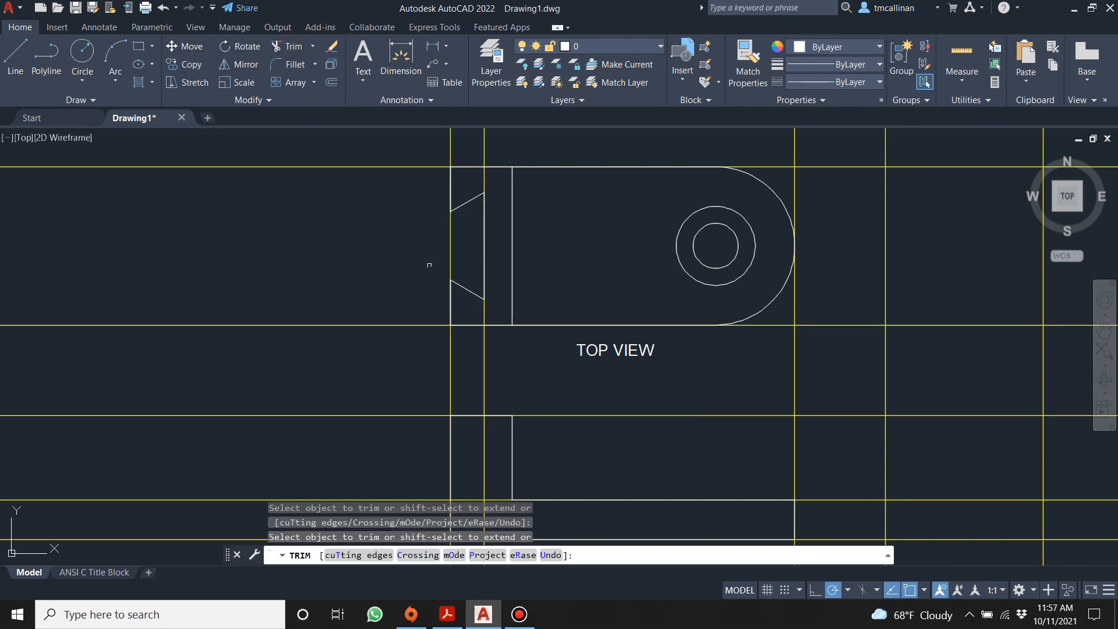
{"action": "key", "text": "Escape"}
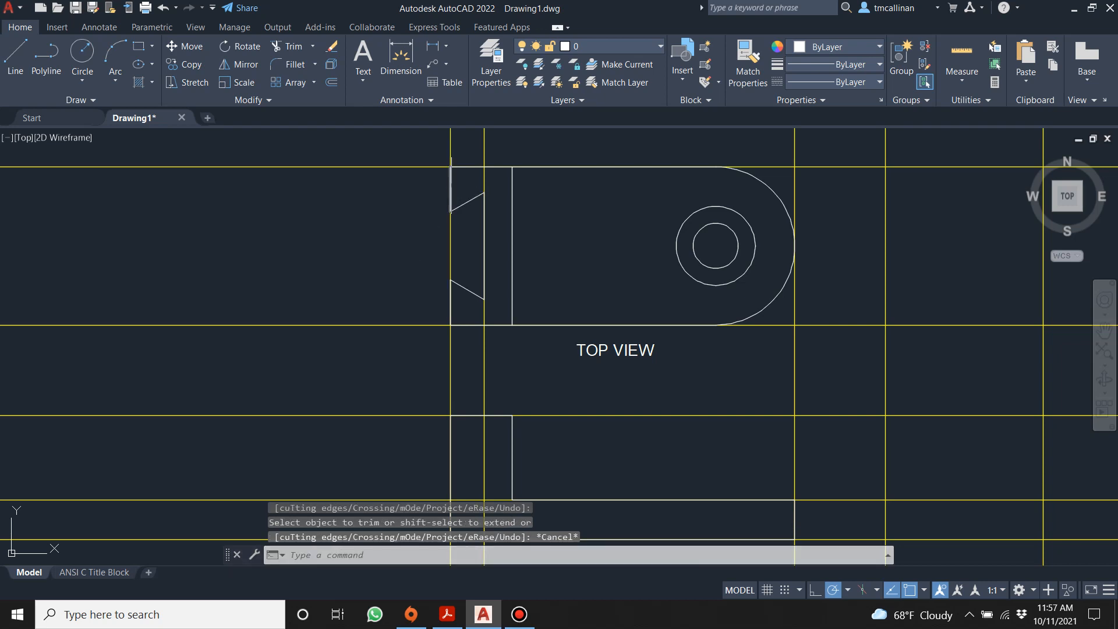
{"action": "left_click", "coordinate": [450, 185]}
{"action": "key", "text": "Delete"}
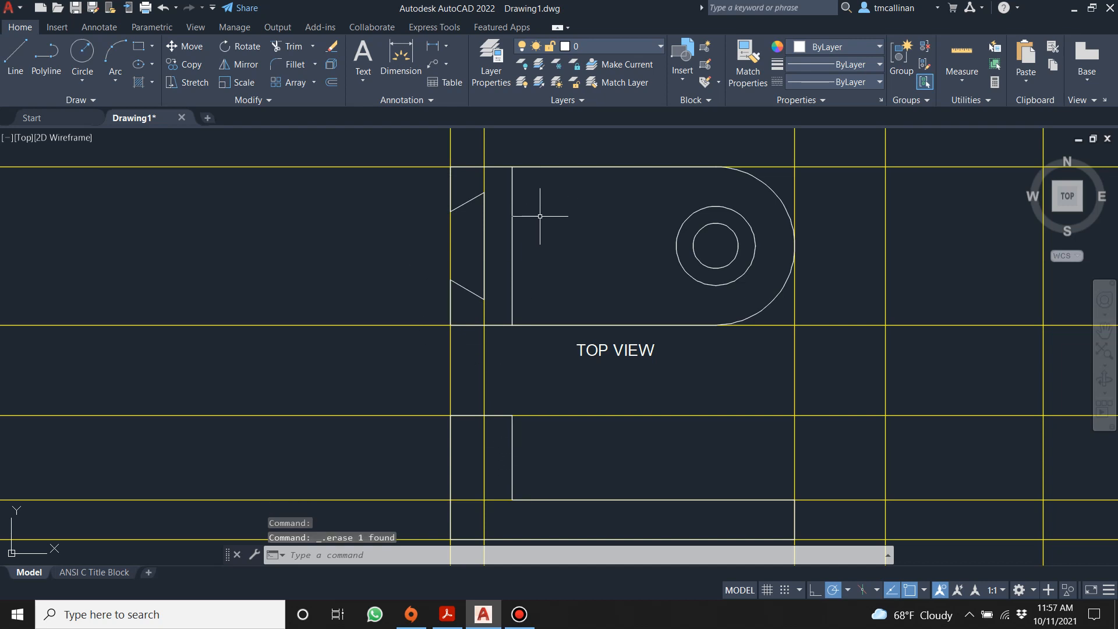
Step: Recheck the exercise PDF and set polar tracking to 90, 180, 270, 360 degree angles
{"action": "left_click", "coordinate": [456, 619]}
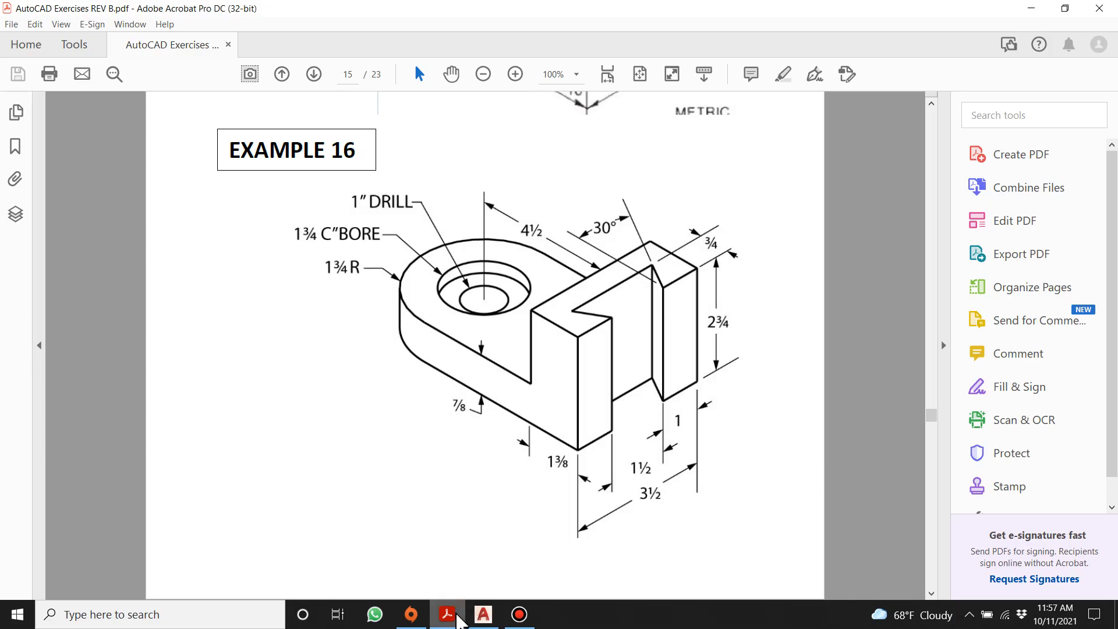
{"action": "left_click", "coordinate": [482, 617]}
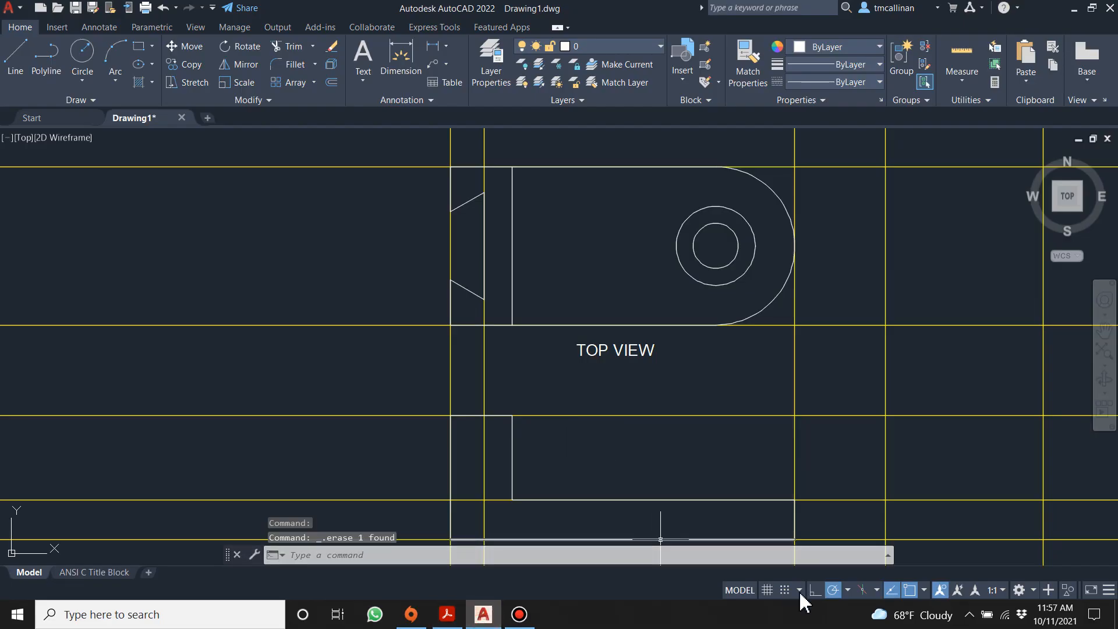
{"action": "left_click", "coordinate": [848, 590]}
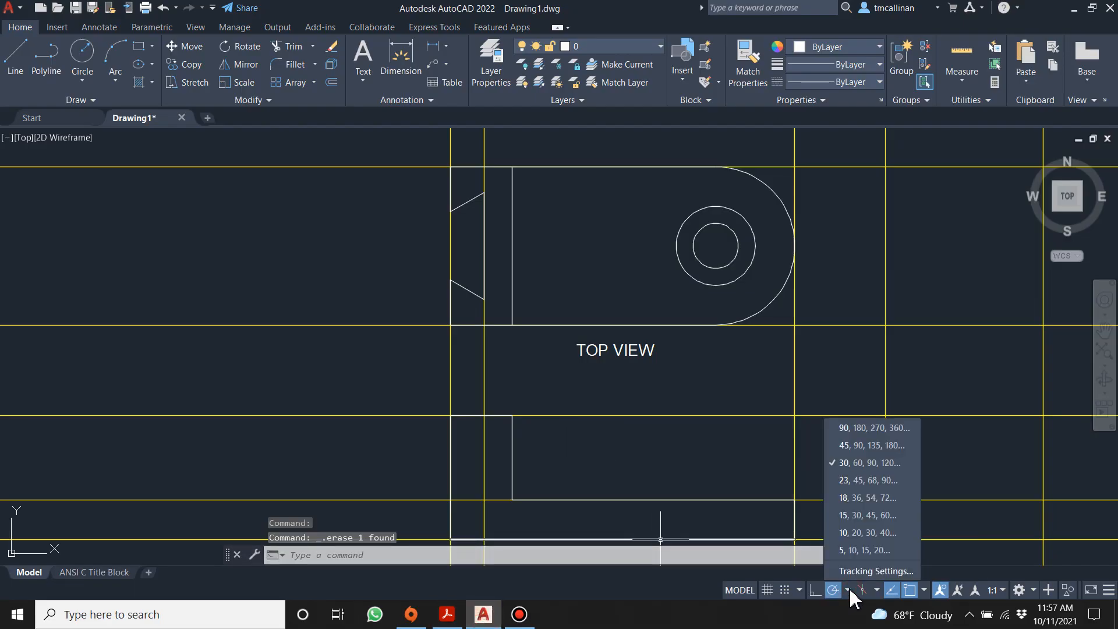
{"action": "left_click", "coordinate": [894, 433]}
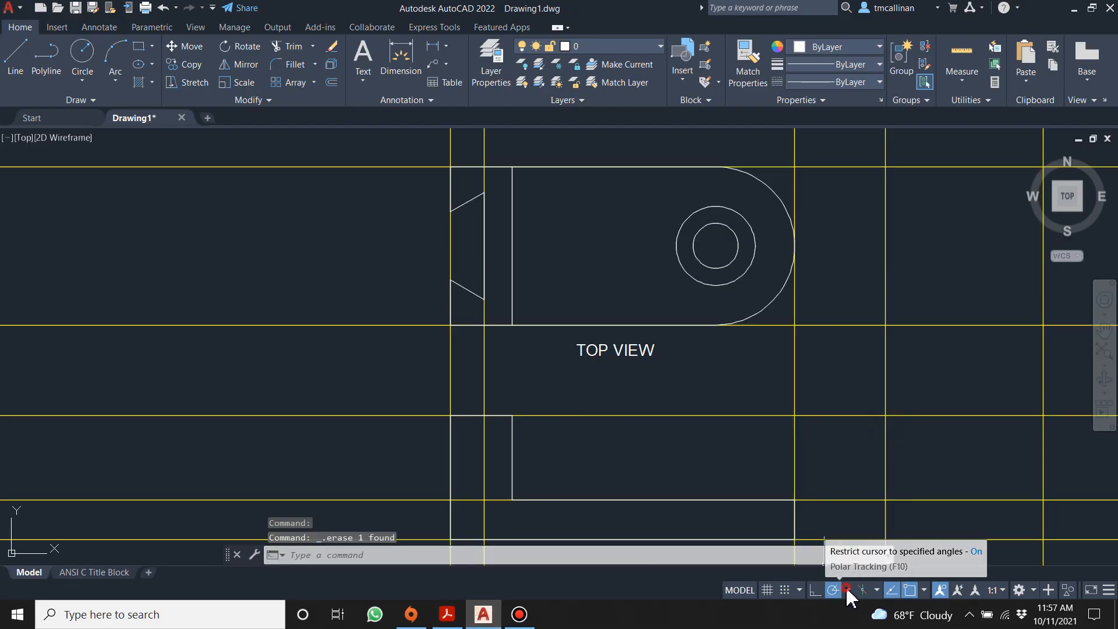
{"action": "left_click", "coordinate": [848, 590]}
{"action": "left_click", "coordinate": [884, 429]}
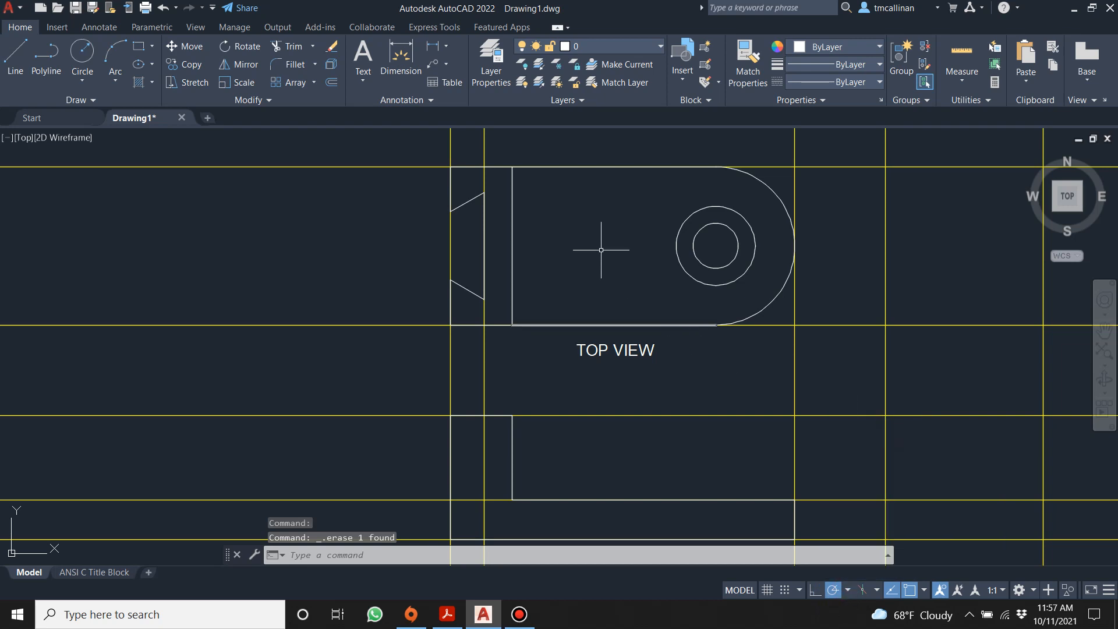
Step: Compare the dovetail and step in the exercise PDF with the top and front views to find the missing edges
{"action": "scroll", "coordinate": [605, 248], "scroll_direction": "down", "scroll_amount": 3}
{"action": "scroll", "coordinate": [608, 310], "scroll_direction": "up", "scroll_amount": 3}
{"action": "scroll", "coordinate": [608, 311], "scroll_direction": "down", "scroll_amount": 2}
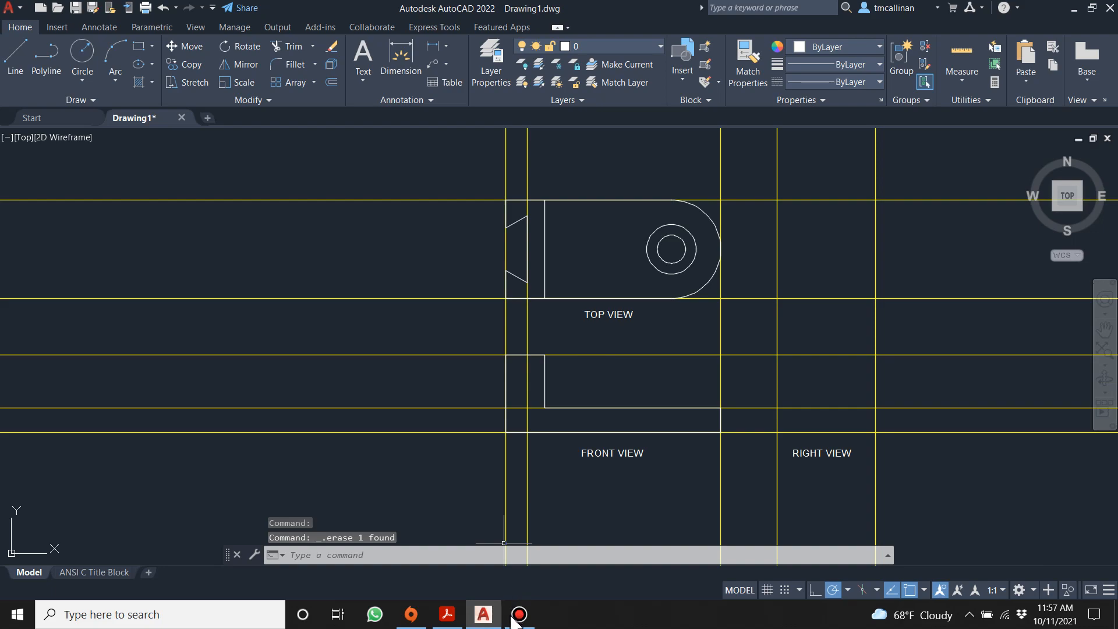
{"action": "left_click", "coordinate": [448, 614]}
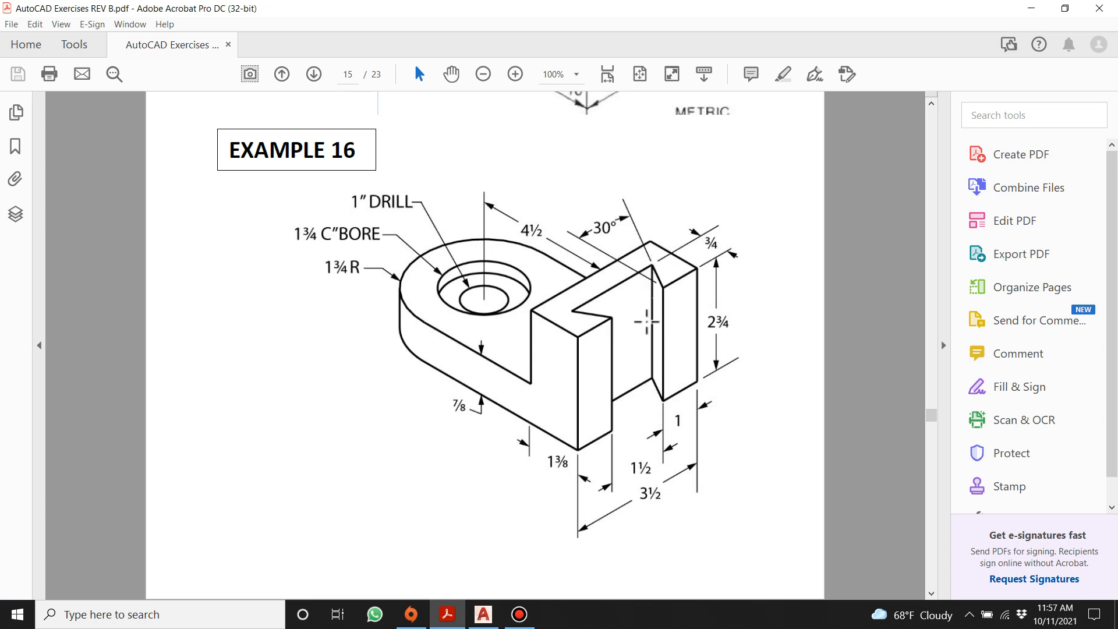
{"action": "key", "text": "alt+Tab"}
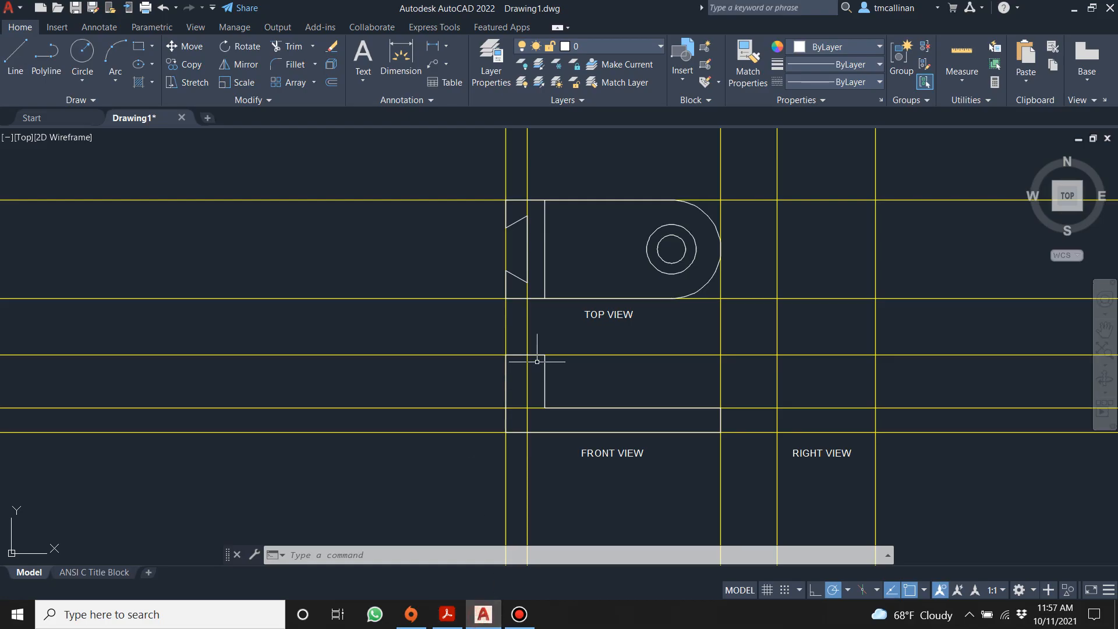
{"action": "scroll", "coordinate": [532, 366], "scroll_direction": "up", "scroll_amount": 3}
{"action": "scroll", "coordinate": [530, 373], "scroll_direction": "down", "scroll_amount": 1}
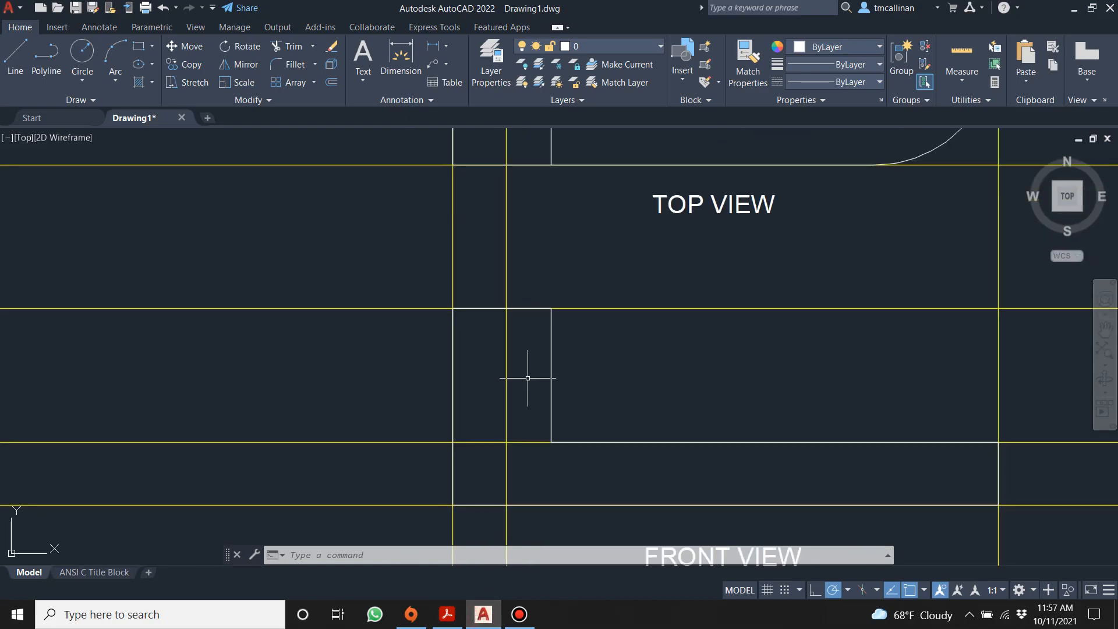
{"action": "scroll", "coordinate": [535, 281], "scroll_direction": "down", "scroll_amount": 2}
{"action": "scroll", "coordinate": [537, 246], "scroll_direction": "up", "scroll_amount": 1}
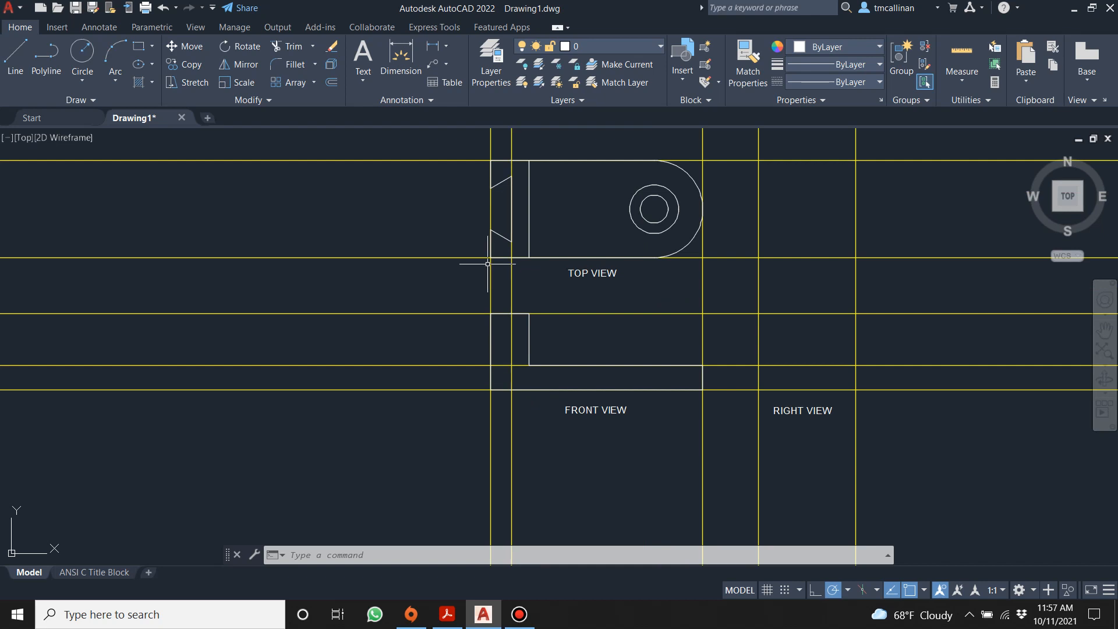
Step: Create a new layer named HIDDEN
{"action": "left_click", "coordinate": [491, 52]}
{"action": "right_click", "coordinate": [153, 169]}
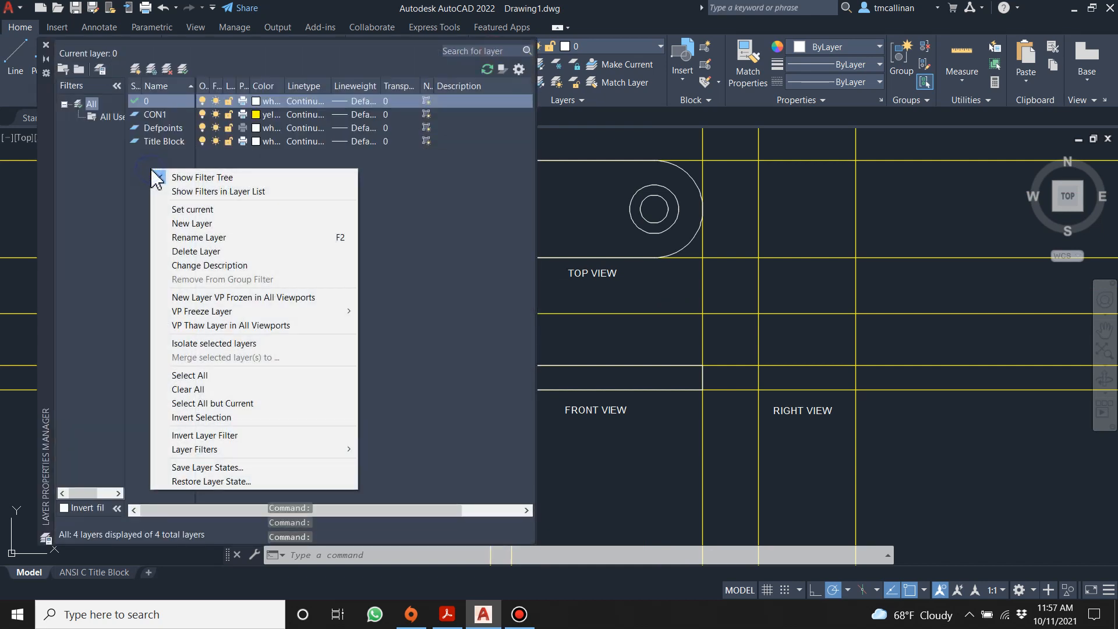
{"action": "left_click", "coordinate": [202, 221]}
{"action": "type", "text": "HIDDEN"}
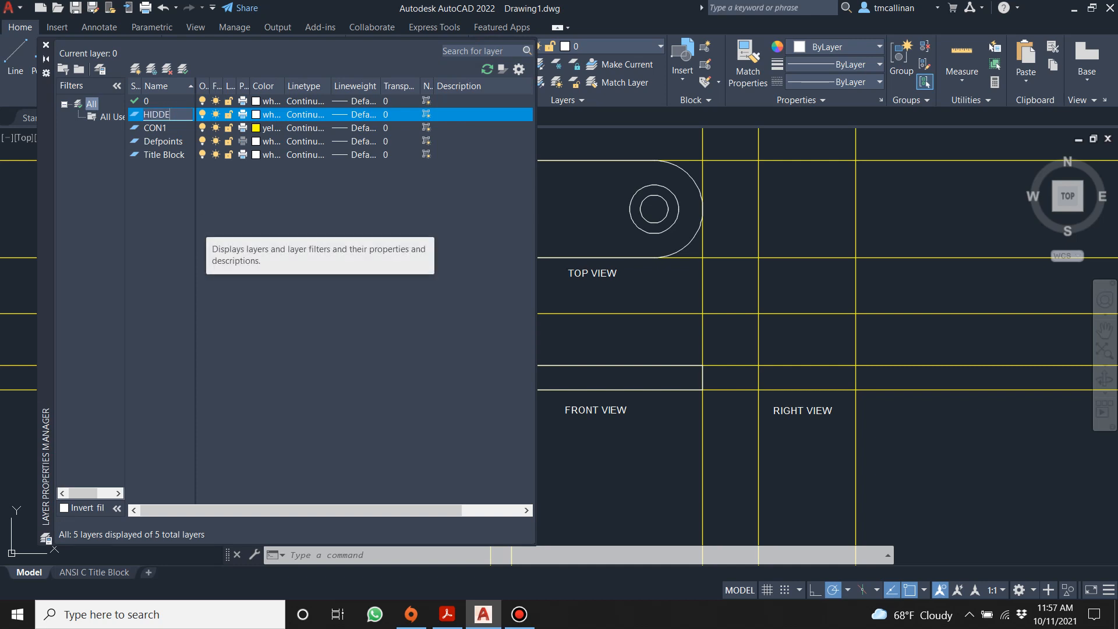
{"action": "left_click", "coordinate": [260, 191]}
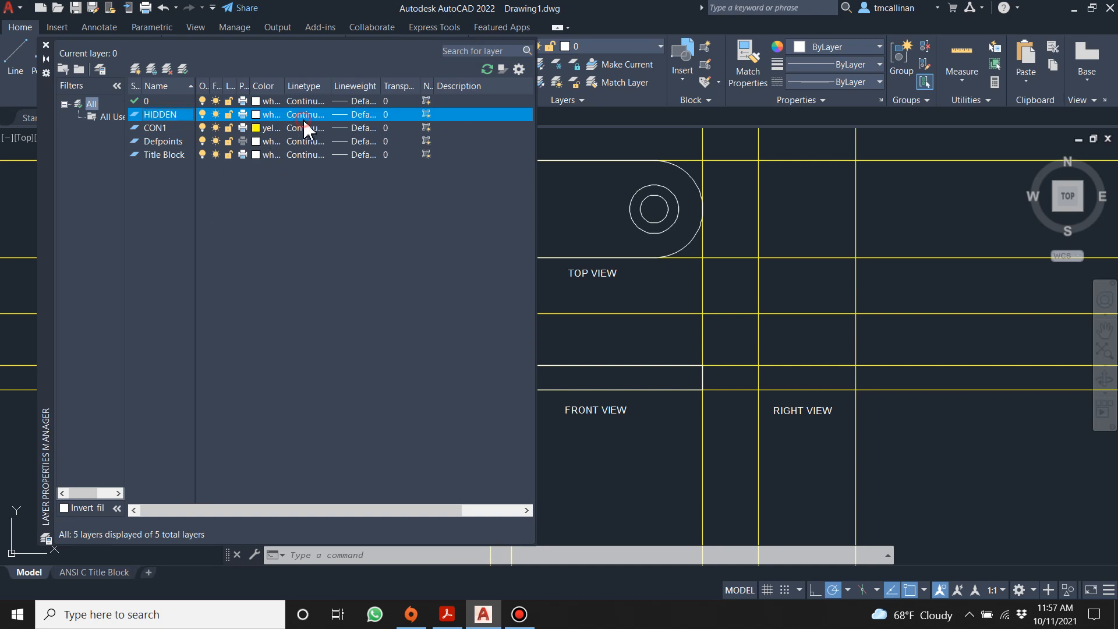
Step: Load the HIDDEN linetype from acad.lin, assign it to the HIDDEN layer, and close the layer manager
{"action": "left_click", "coordinate": [303, 115]}
{"action": "left_click", "coordinate": [593, 389]}
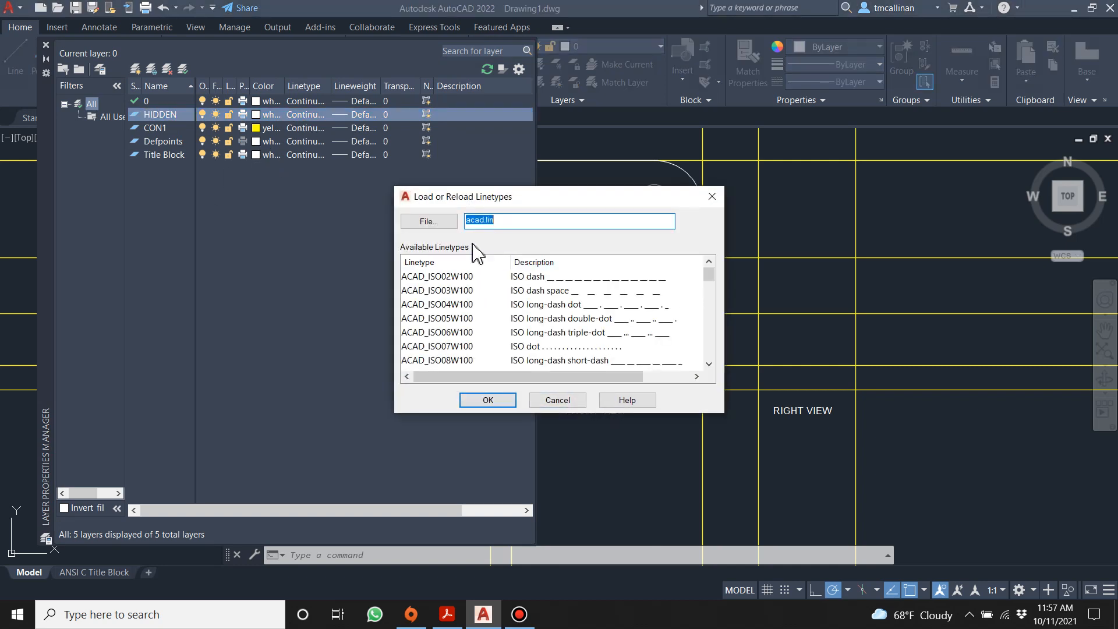
{"action": "scroll", "coordinate": [489, 268], "scroll_direction": "down", "scroll_amount": 13}
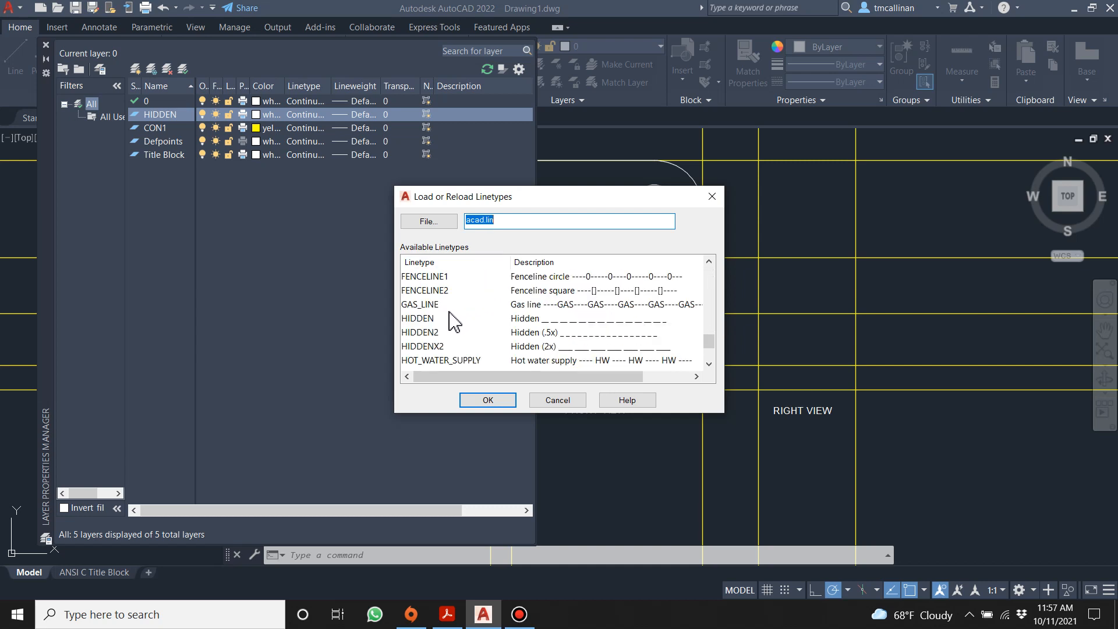
{"action": "left_click", "coordinate": [422, 277]}
{"action": "left_click", "coordinate": [507, 401]}
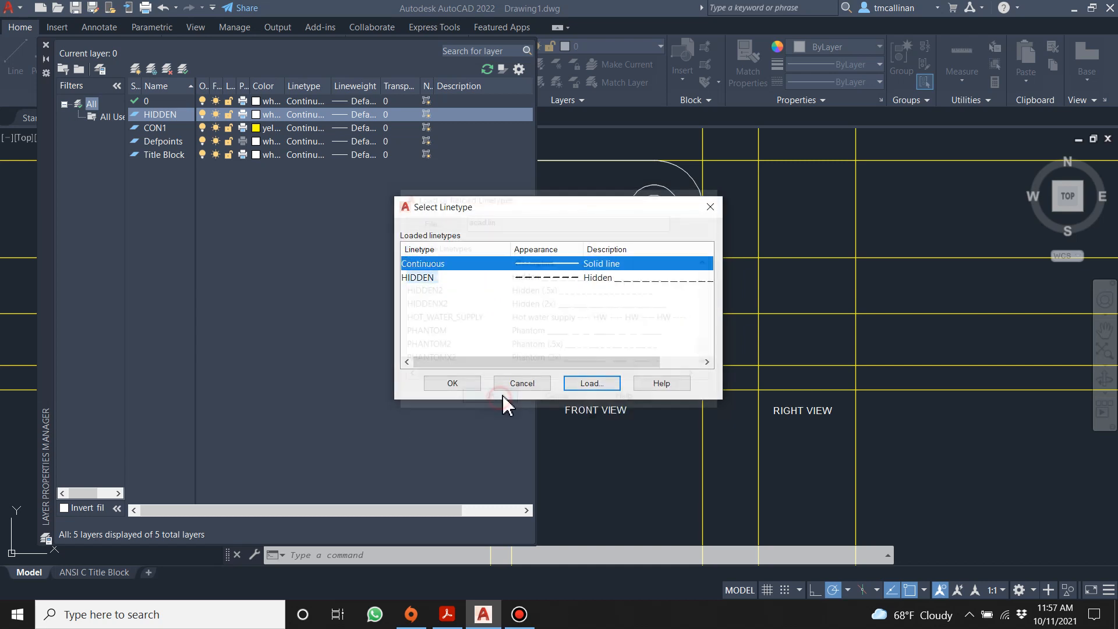
{"action": "left_click", "coordinate": [518, 277]}
{"action": "left_click", "coordinate": [451, 383]}
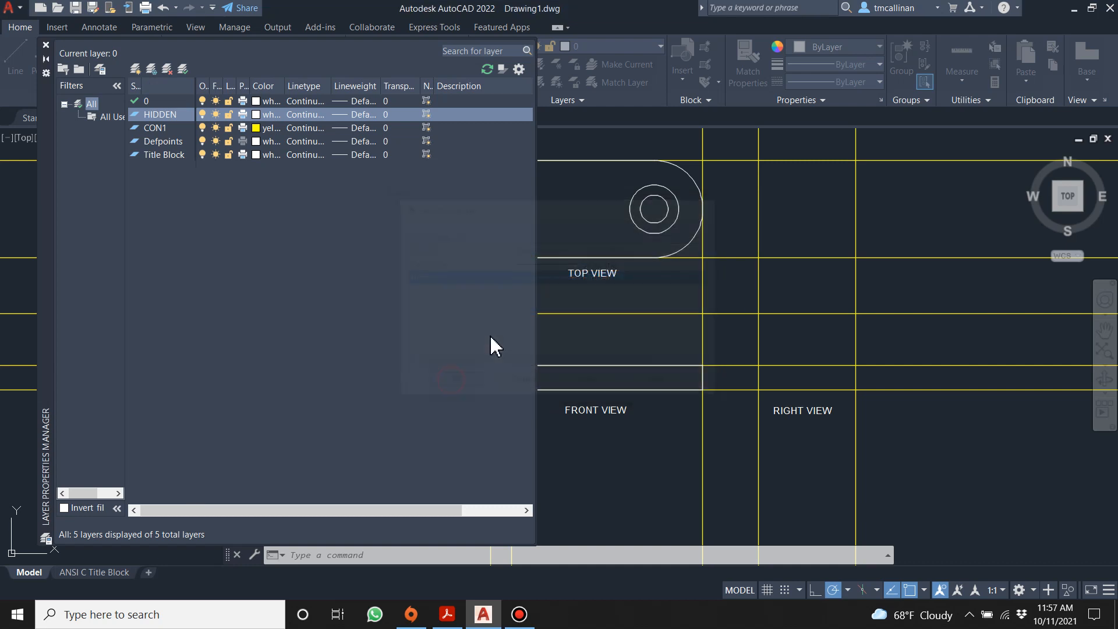
{"action": "left_click", "coordinate": [46, 45]}
Step: Make HIDDEN the current layer and draw the dovetail's vertical hidden line over the full height of the front view
{"action": "left_click", "coordinate": [639, 49]}
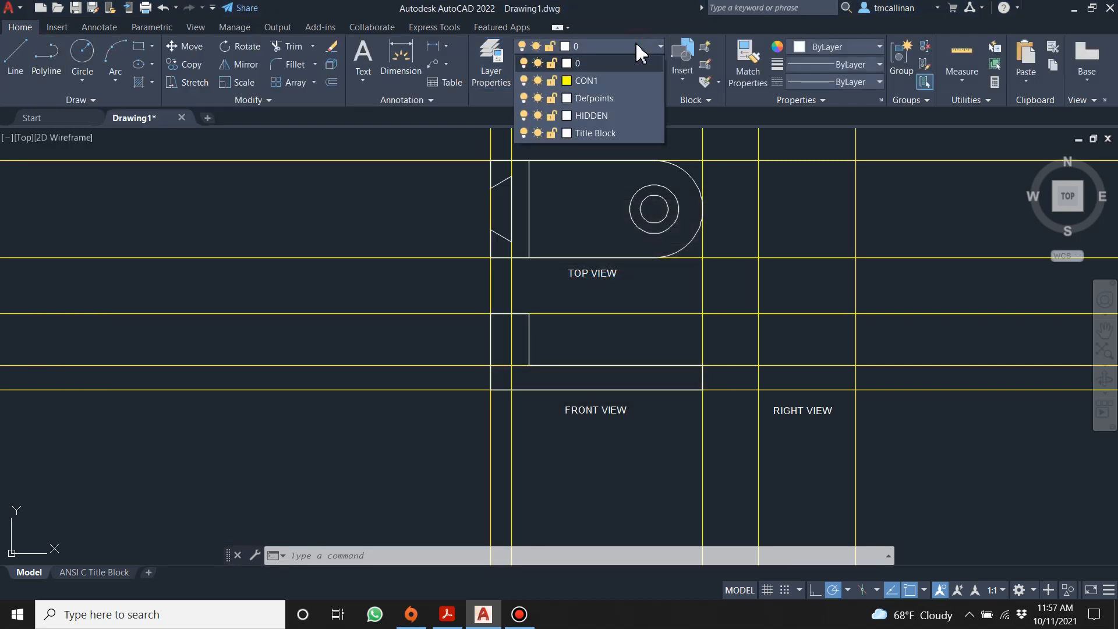
{"action": "left_click", "coordinate": [613, 117]}
{"action": "left_click", "coordinate": [12, 58]}
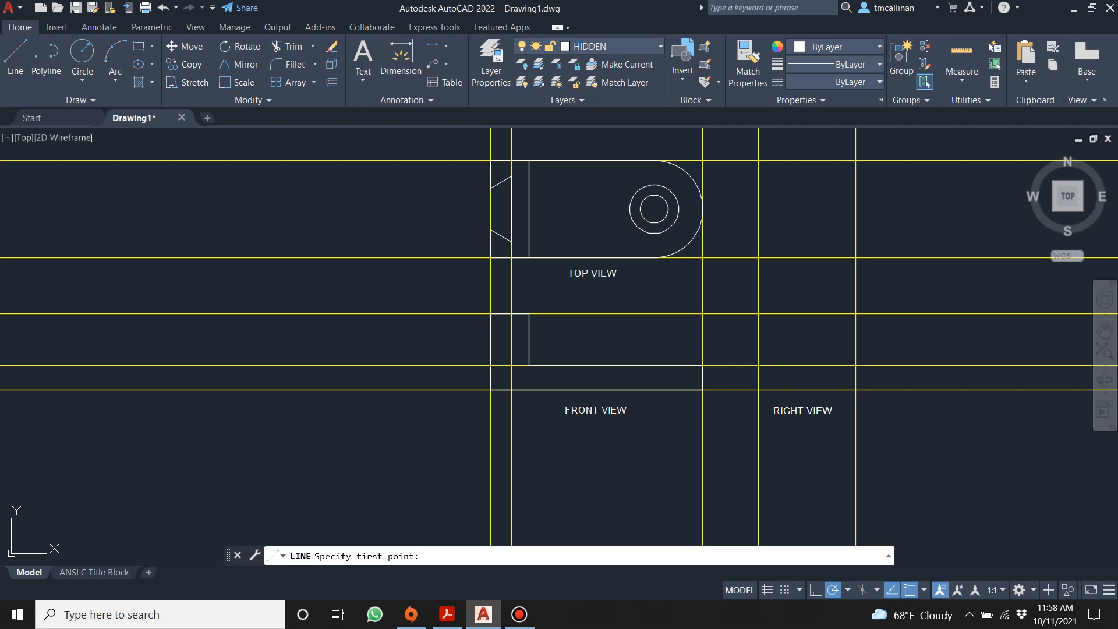
{"action": "scroll", "coordinate": [592, 348], "scroll_direction": "up", "scroll_amount": 2}
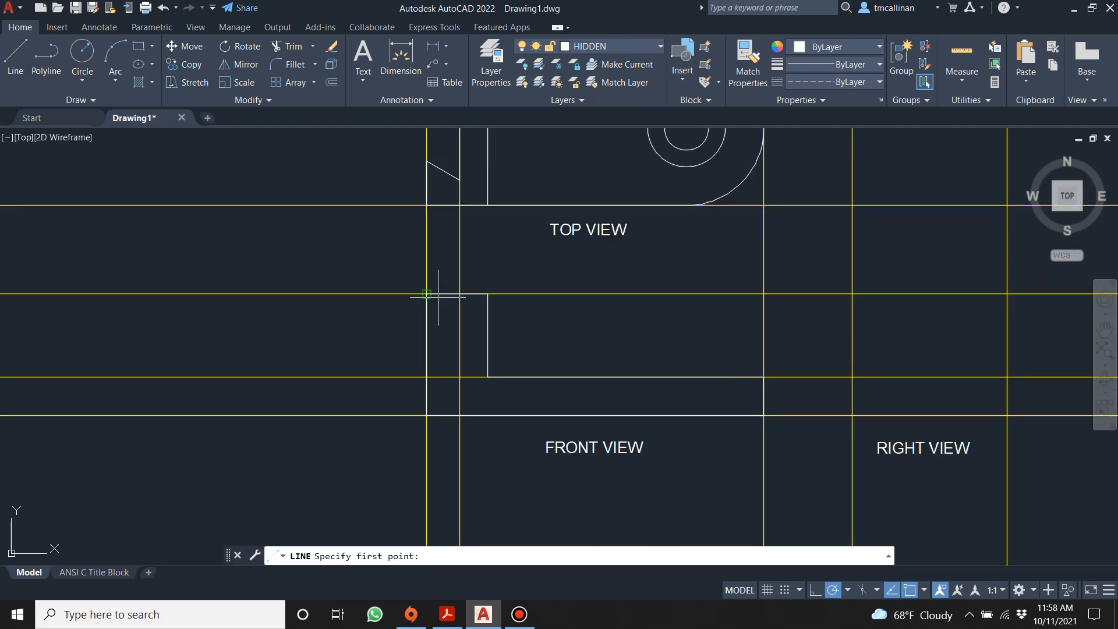
{"action": "scroll", "coordinate": [475, 312], "scroll_direction": "up", "scroll_amount": 4}
{"action": "left_click", "coordinate": [434, 267]}
{"action": "scroll", "coordinate": [436, 315], "scroll_direction": "down", "scroll_amount": 3}
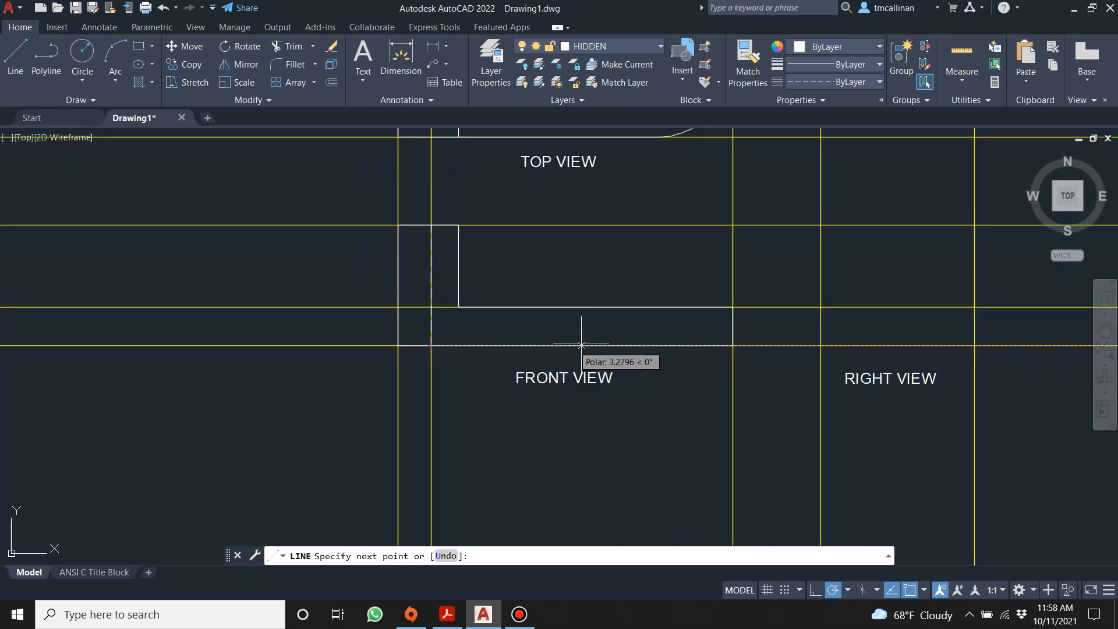
{"action": "key", "text": "Escape"}
Step: Make CON1 the current layer and add a vertical construction line through the counterbore circle's left quadrant in the top view
{"action": "scroll", "coordinate": [584, 318], "scroll_direction": "down", "scroll_amount": 5}
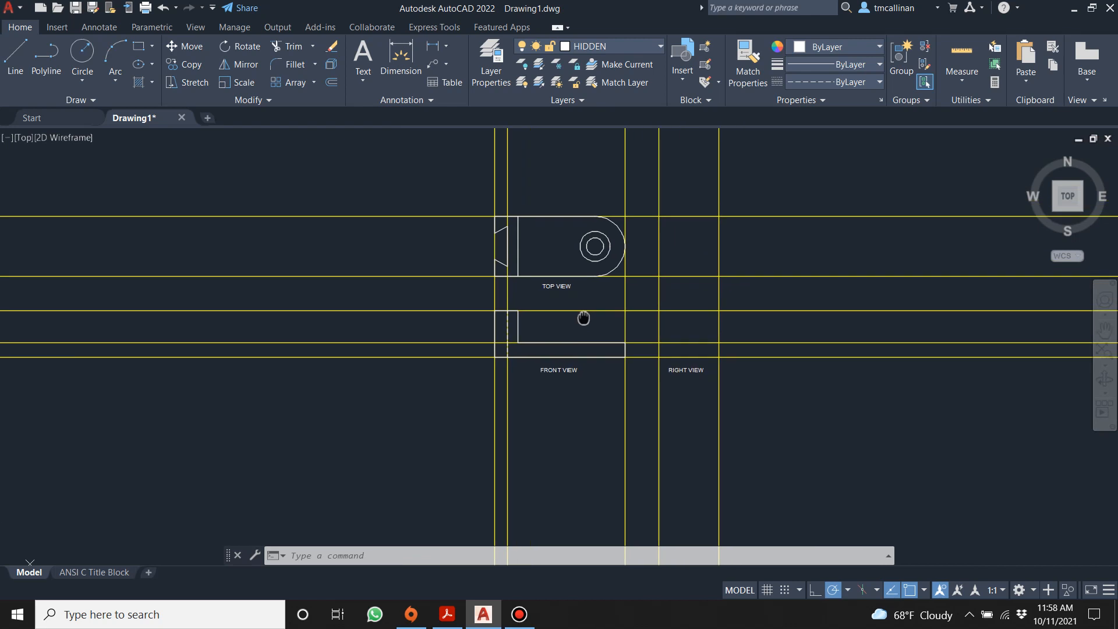
{"action": "scroll", "coordinate": [583, 318], "scroll_direction": "up", "scroll_amount": 3}
{"action": "middle_click_drag", "start_coordinate": [548, 324], "coordinate": [486, 352]}
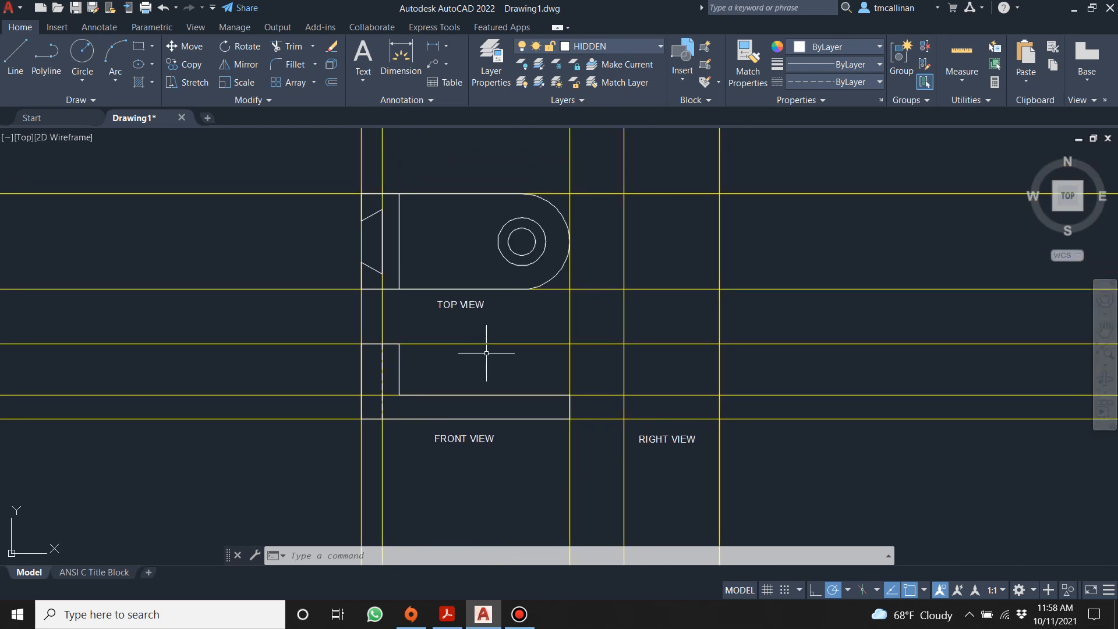
{"action": "left_click", "coordinate": [620, 49]}
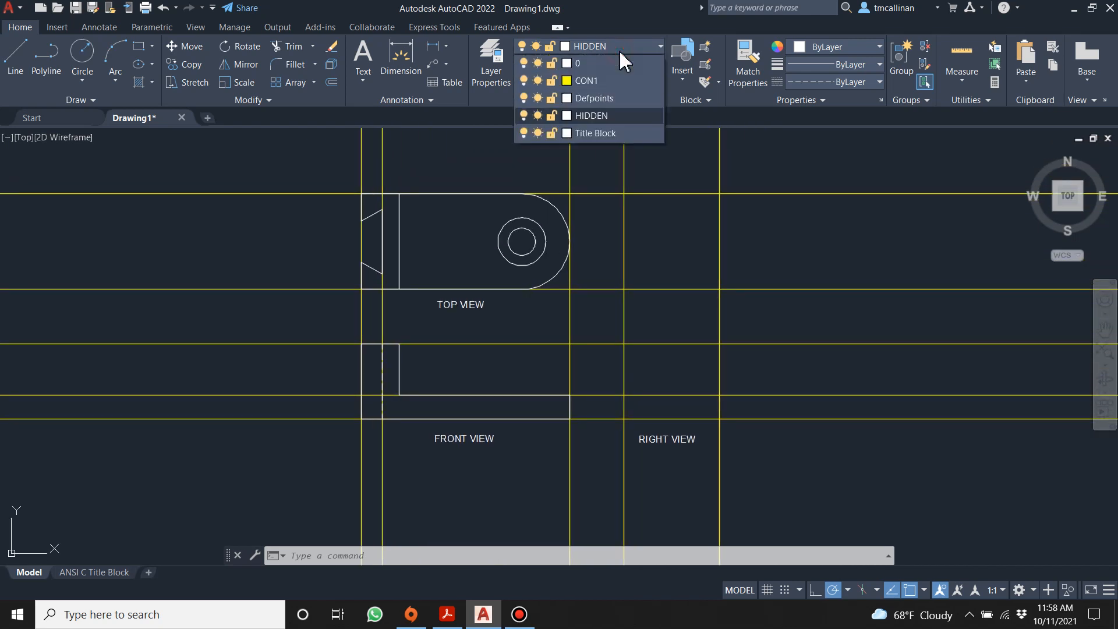
{"action": "left_click", "coordinate": [606, 80]}
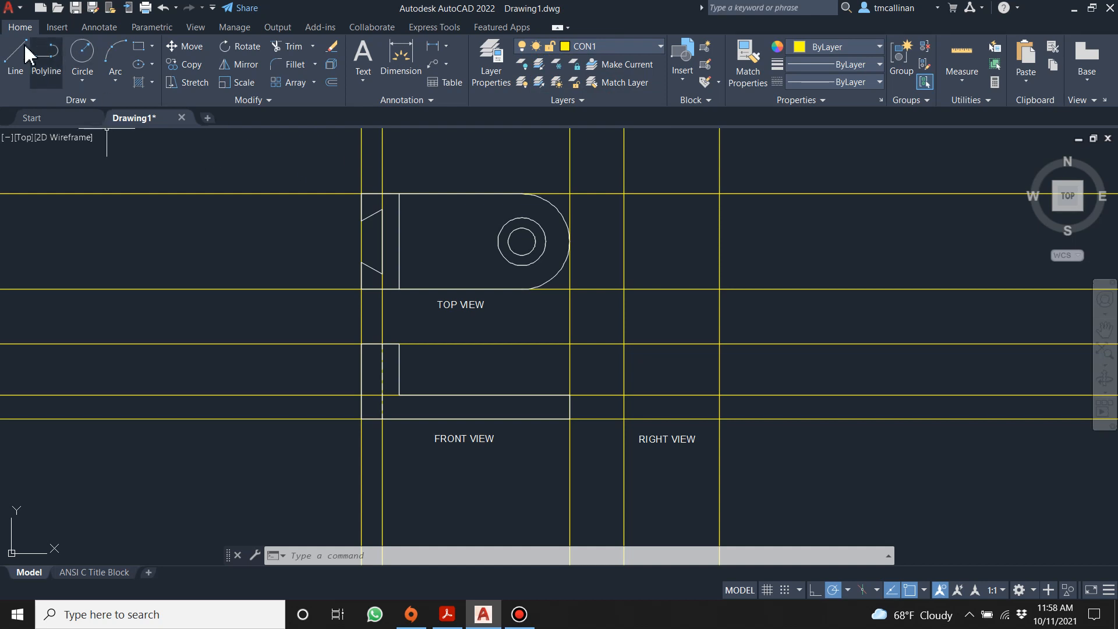
{"action": "left_click", "coordinate": [73, 102]}
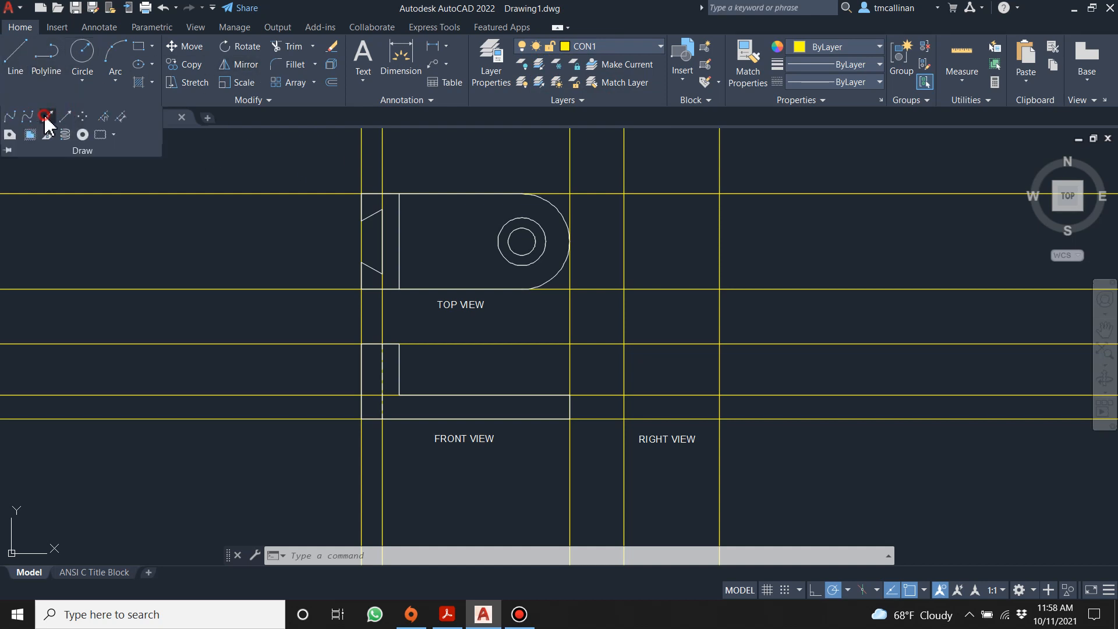
{"action": "left_click", "coordinate": [47, 120]}
{"action": "left_click", "coordinate": [498, 241]}
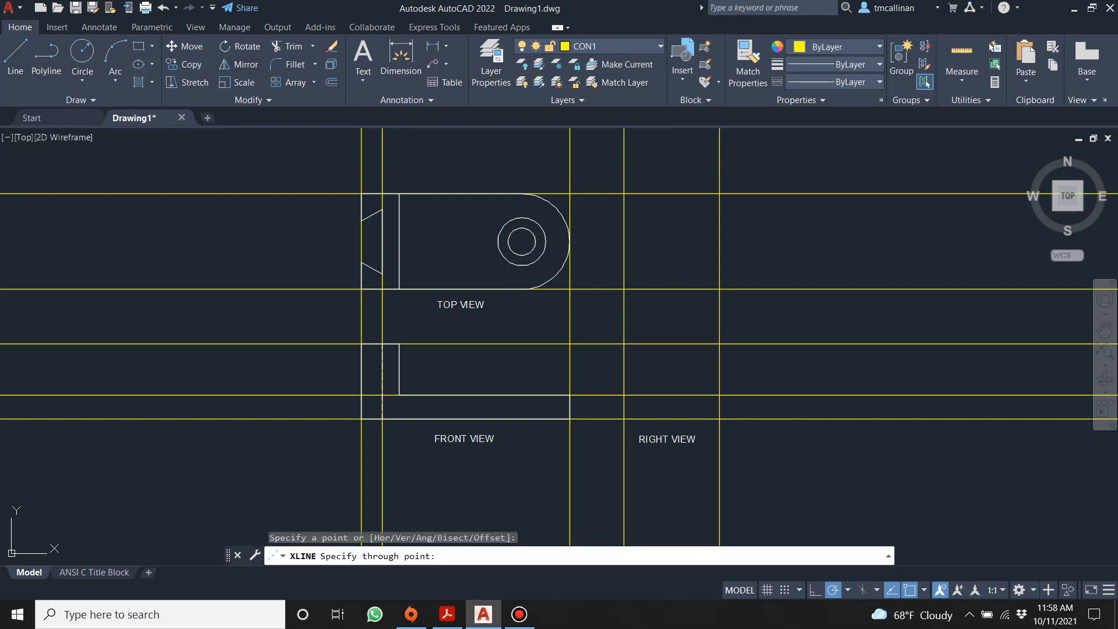
{"action": "left_click", "coordinate": [498, 309]}
{"action": "key", "text": "Escape"}
Step: Project the inner drill circle's left and right quadrants down to the front view with two vertical construction lines
{"action": "left_click", "coordinate": [58, 99]}
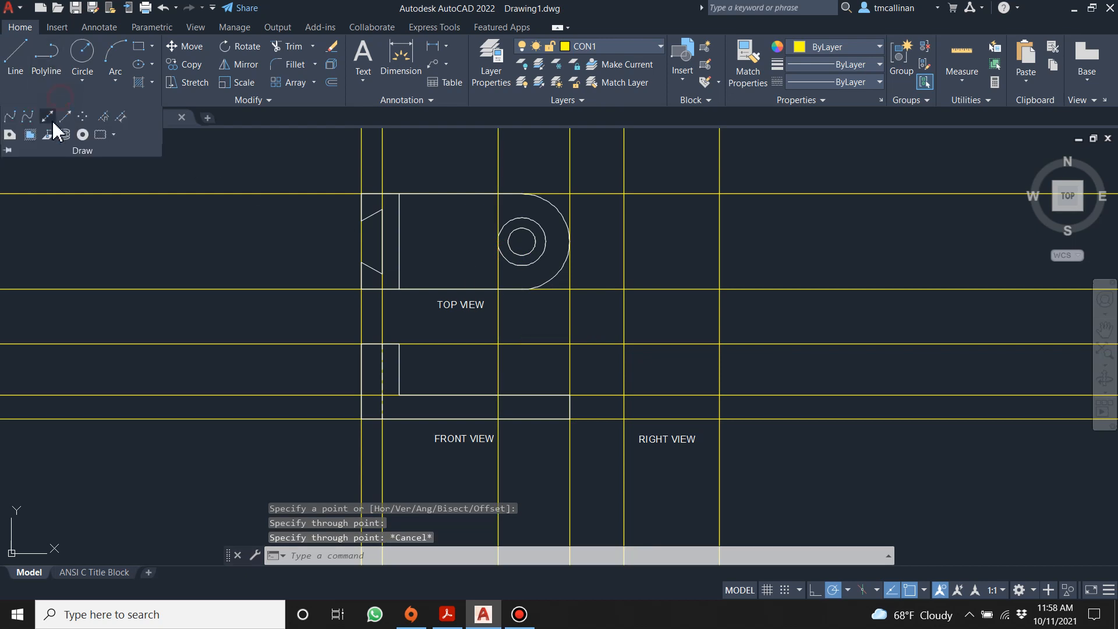
{"action": "left_click", "coordinate": [47, 123]}
{"action": "scroll", "coordinate": [592, 282], "scroll_direction": "up", "scroll_amount": 2}
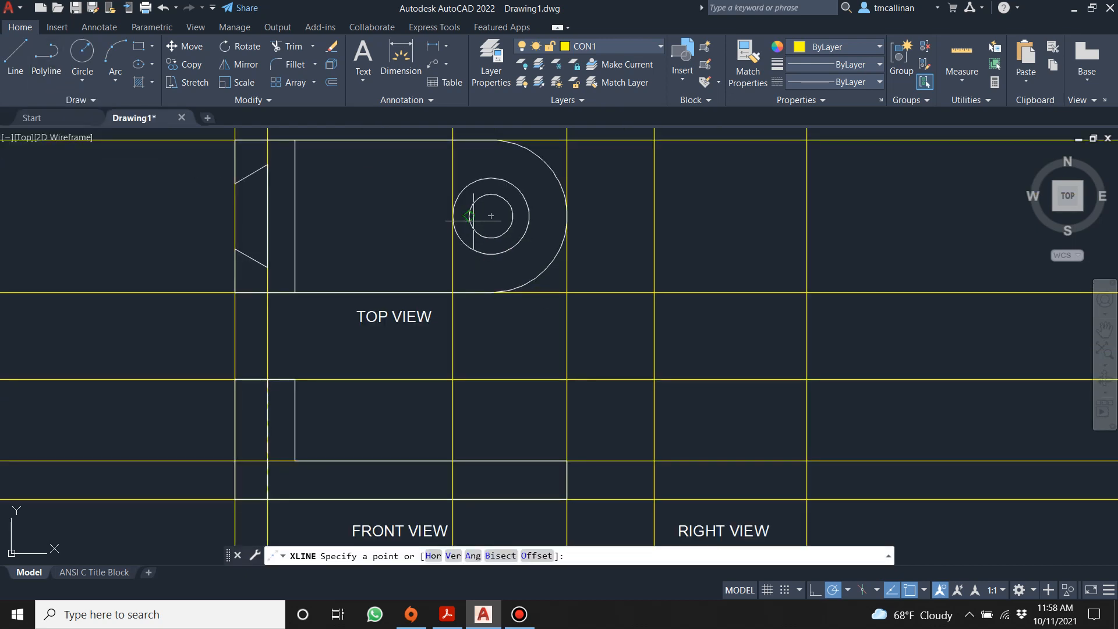
{"action": "left_click", "coordinate": [470, 216]}
{"action": "left_click", "coordinate": [469, 335]}
{"action": "key", "text": "Escape"}
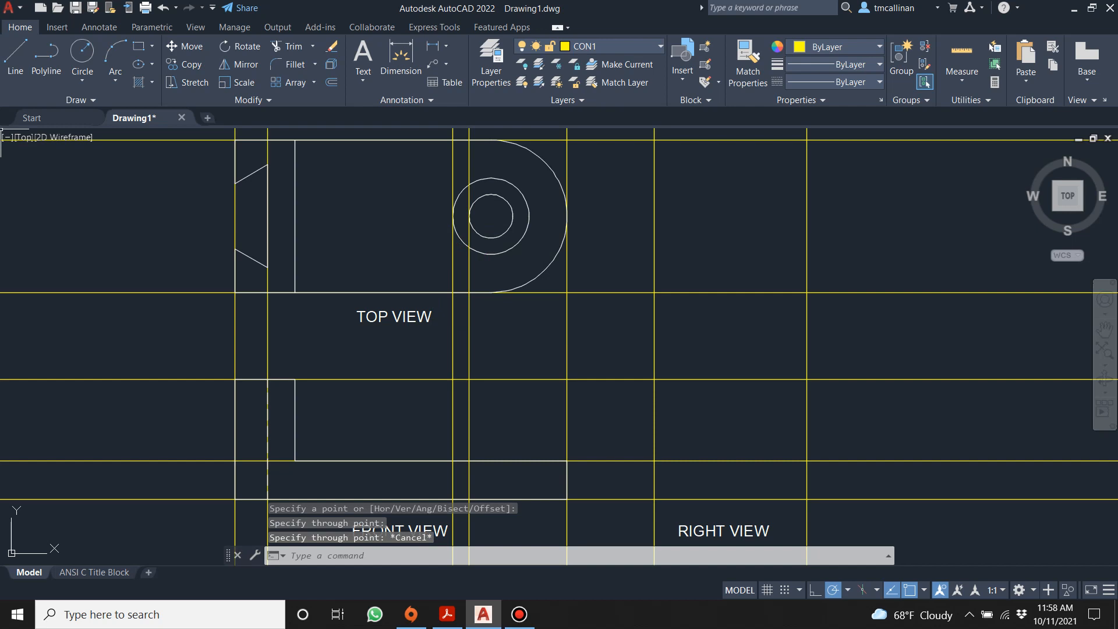
{"action": "left_click", "coordinate": [78, 100]}
{"action": "left_click", "coordinate": [64, 117]}
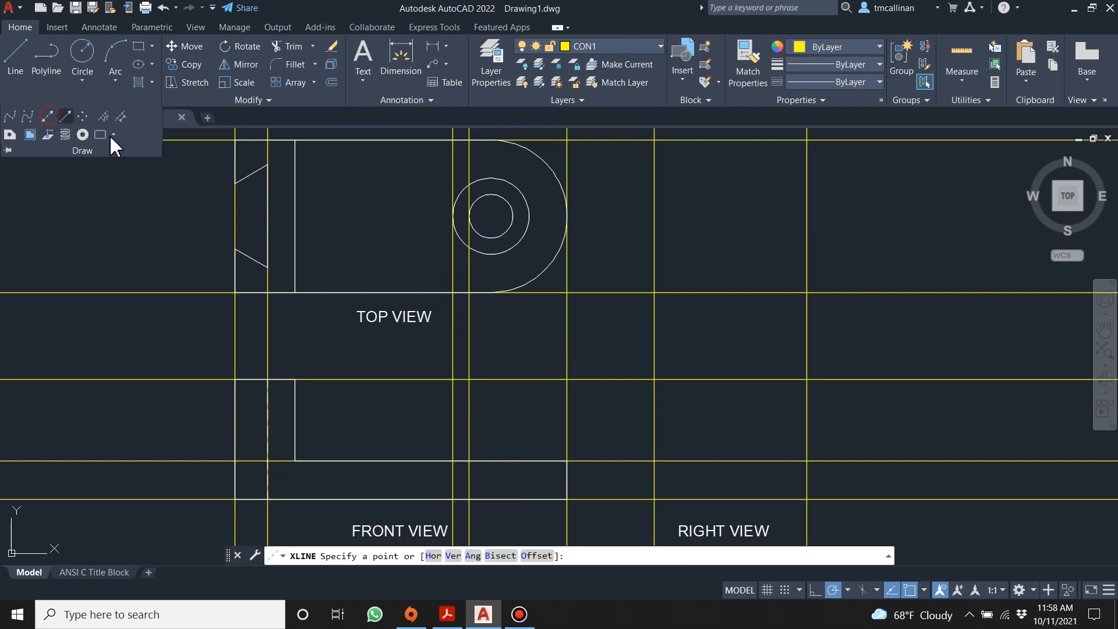
{"action": "left_click", "coordinate": [512, 216]}
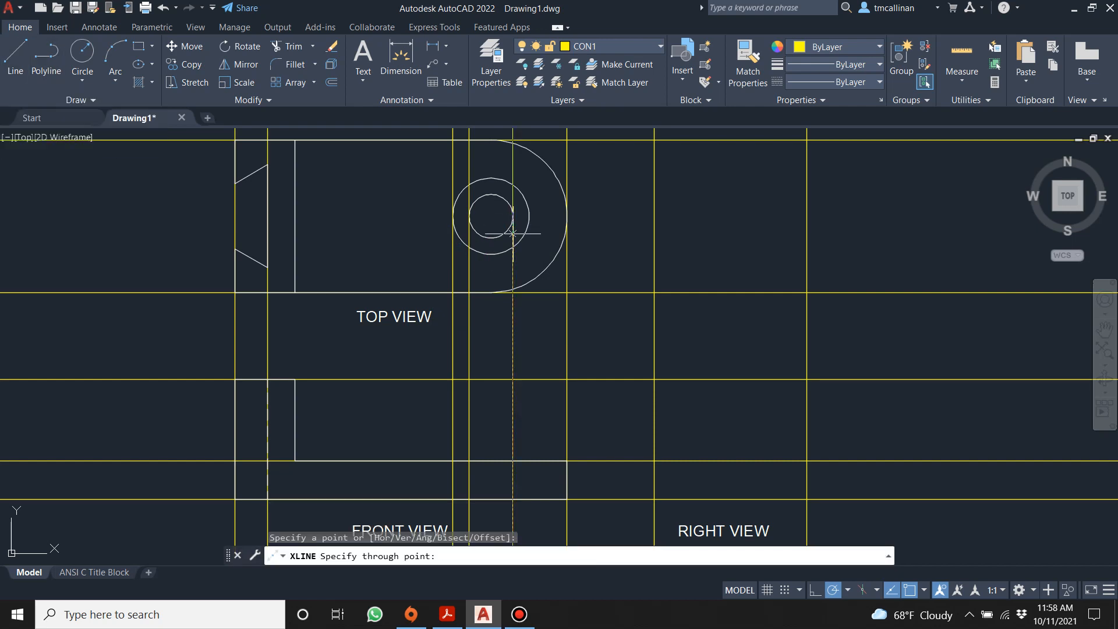
{"action": "left_click", "coordinate": [512, 331]}
{"action": "key", "text": "Escape"}
Step: Add a vertical construction line through the counterbore circle's right quadrant and recheck the counterbore in the exercise PDF
{"action": "left_click", "coordinate": [81, 100]}
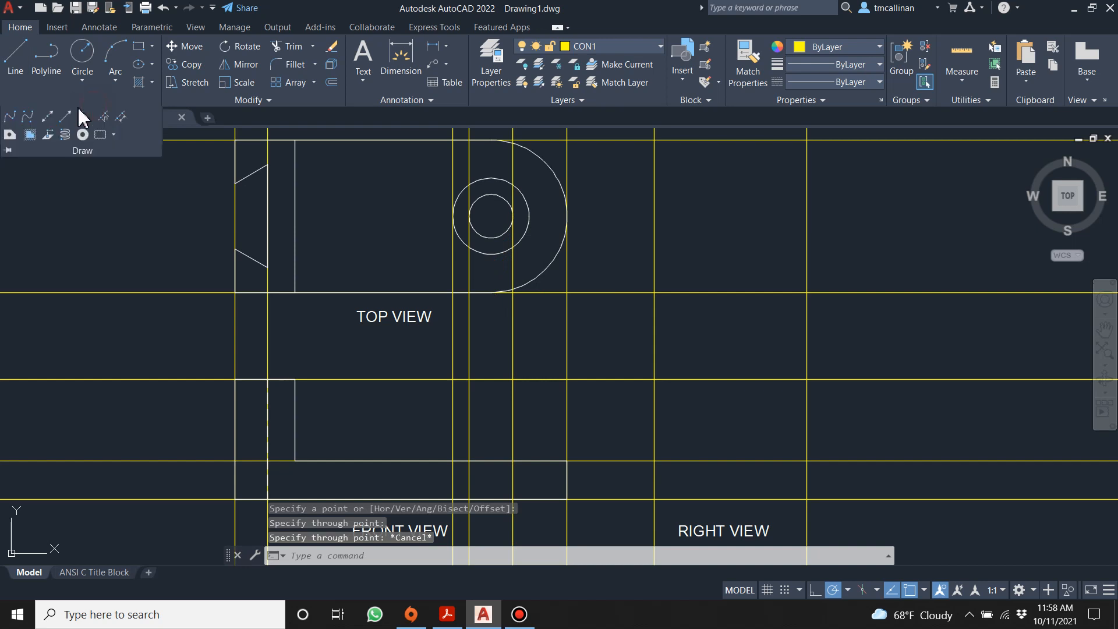
{"action": "left_click", "coordinate": [47, 118]}
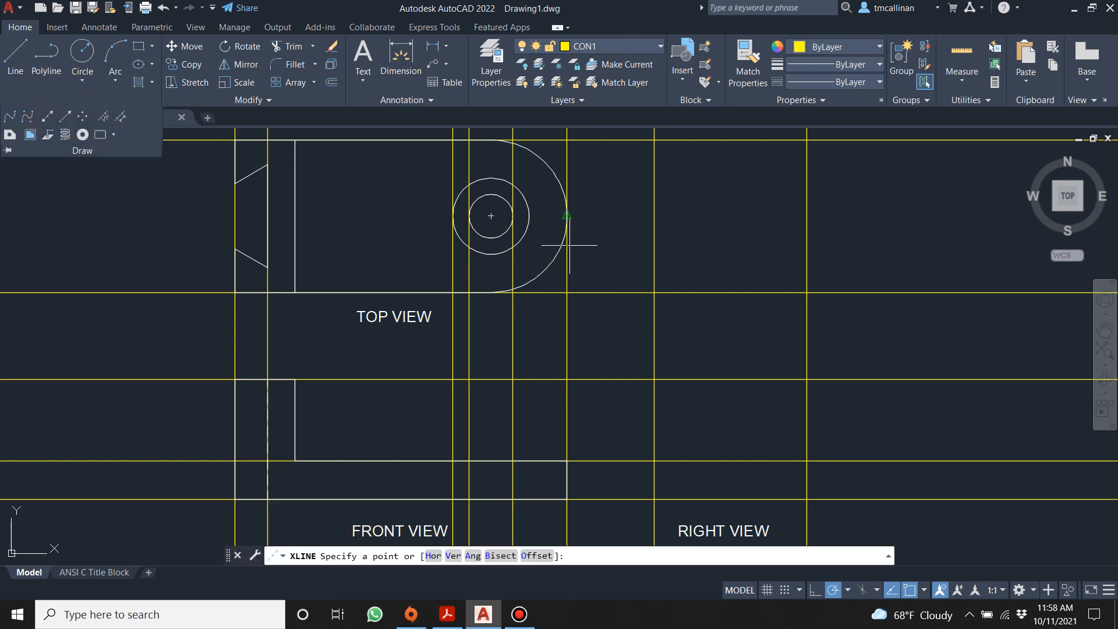
{"action": "left_click", "coordinate": [528, 215]}
{"action": "left_click", "coordinate": [531, 357]}
{"action": "key", "text": "Escape"}
{"action": "scroll", "coordinate": [482, 294], "scroll_direction": "down", "scroll_amount": 6}
{"action": "scroll", "coordinate": [481, 294], "scroll_direction": "up", "scroll_amount": 4}
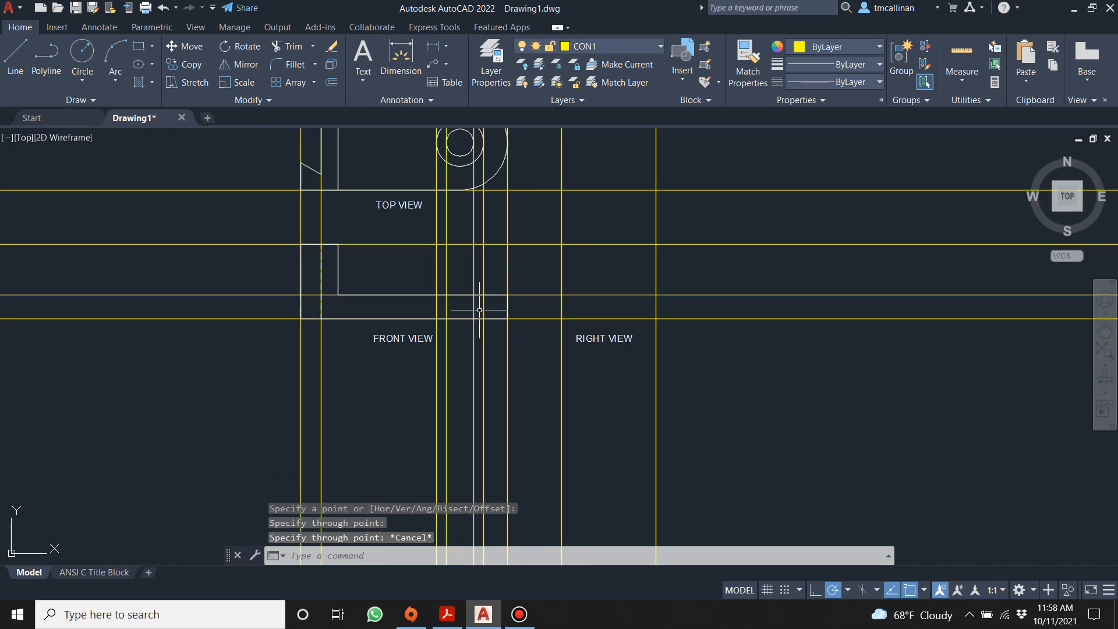
{"action": "scroll", "coordinate": [483, 311], "scroll_direction": "up", "scroll_amount": 2}
{"action": "left_click", "coordinate": [447, 617]}
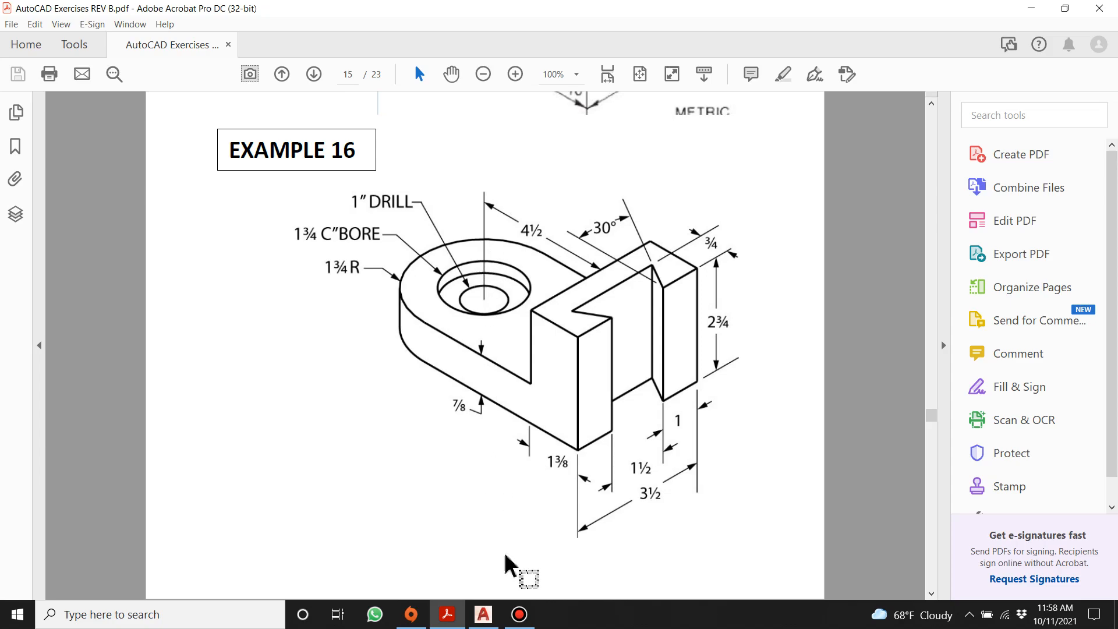
{"action": "left_click", "coordinate": [484, 615]}
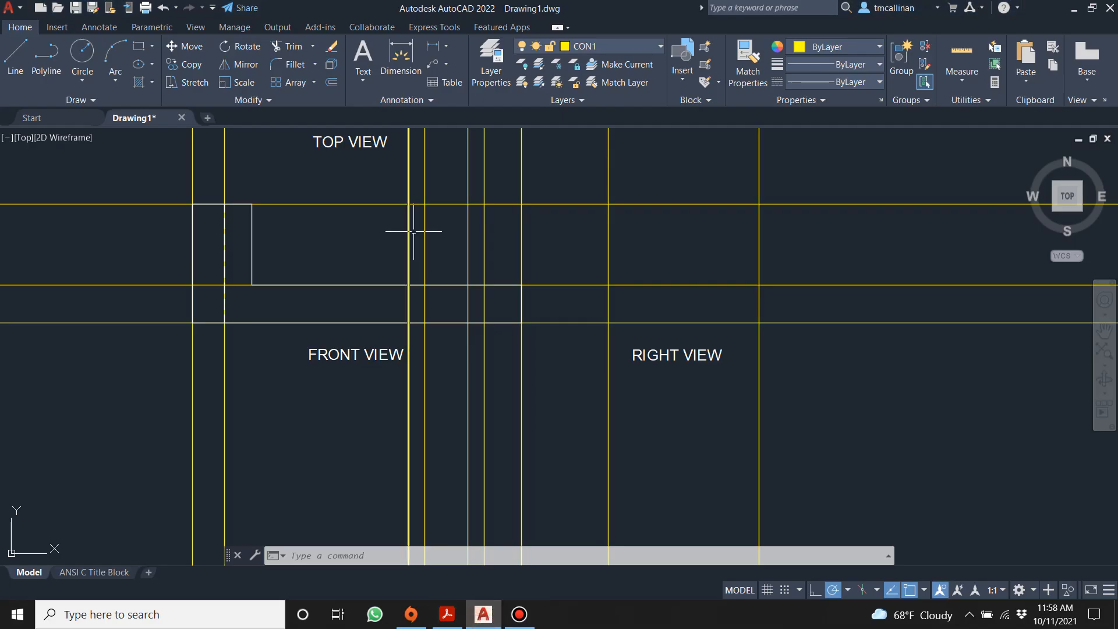
{"action": "left_click", "coordinate": [75, 100]}
{"action": "left_click", "coordinate": [47, 116]}
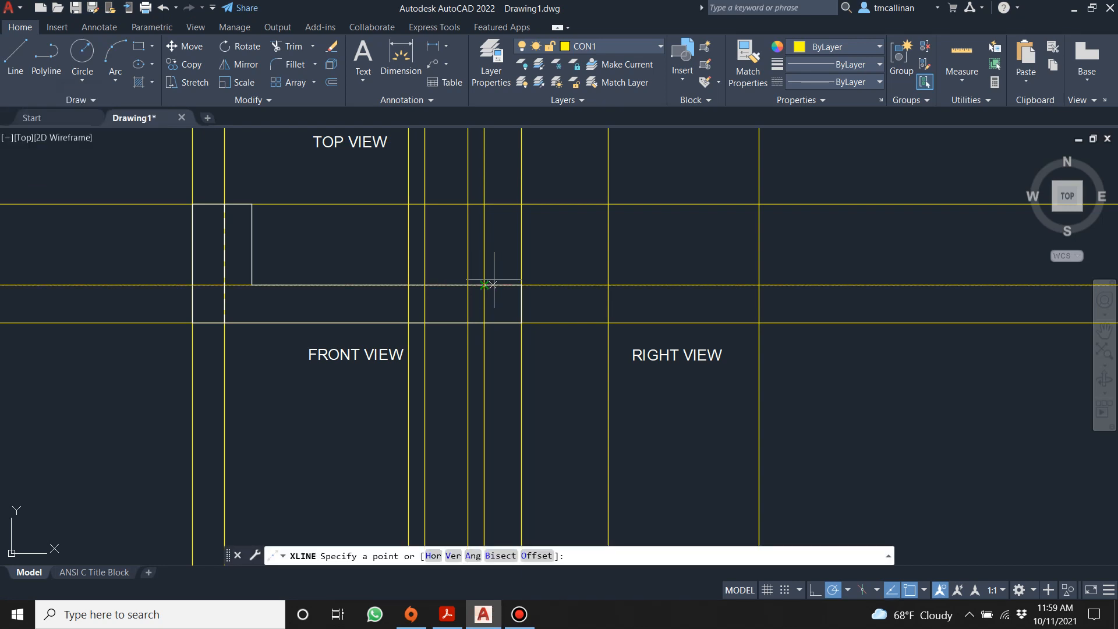
{"action": "key", "text": "Escape"}
{"action": "key", "text": "Escape"}
Step: Offset the horizontal construction line along the base's upper edge downward to mark the counterbore depth in the front view
{"action": "left_click", "coordinate": [332, 82]}
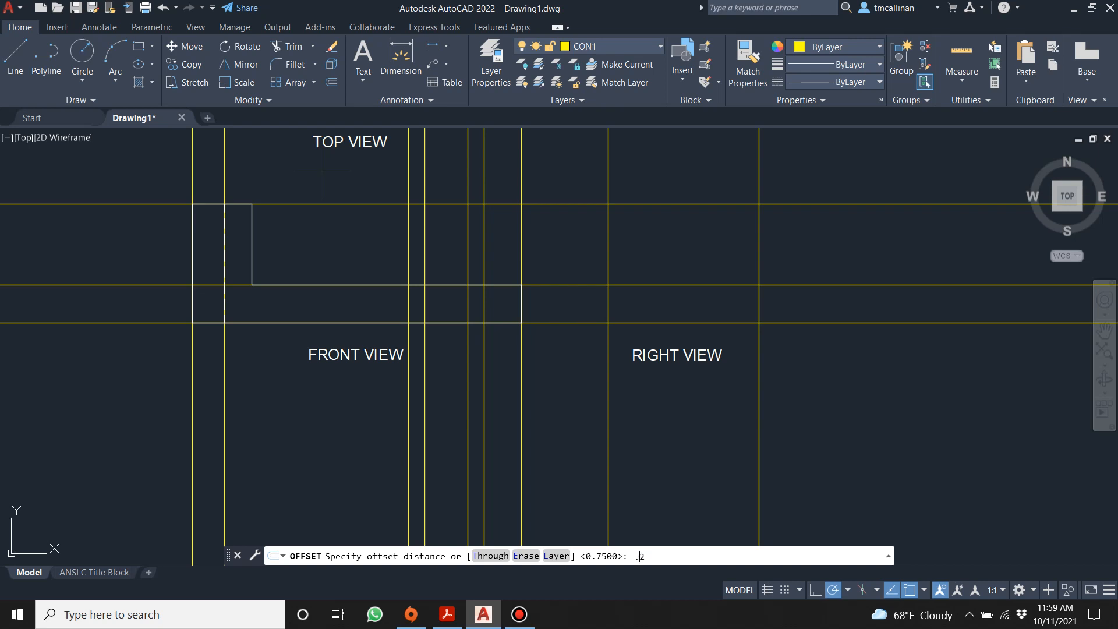
{"action": "key", "text": "Return"}
{"action": "left_click", "coordinate": [376, 162]}
{"action": "left_click", "coordinate": [572, 285]}
{"action": "left_click", "coordinate": [572, 305]}
{"action": "key", "text": "Escape"}
{"action": "scroll", "coordinate": [444, 303], "scroll_direction": "up", "scroll_amount": 4}
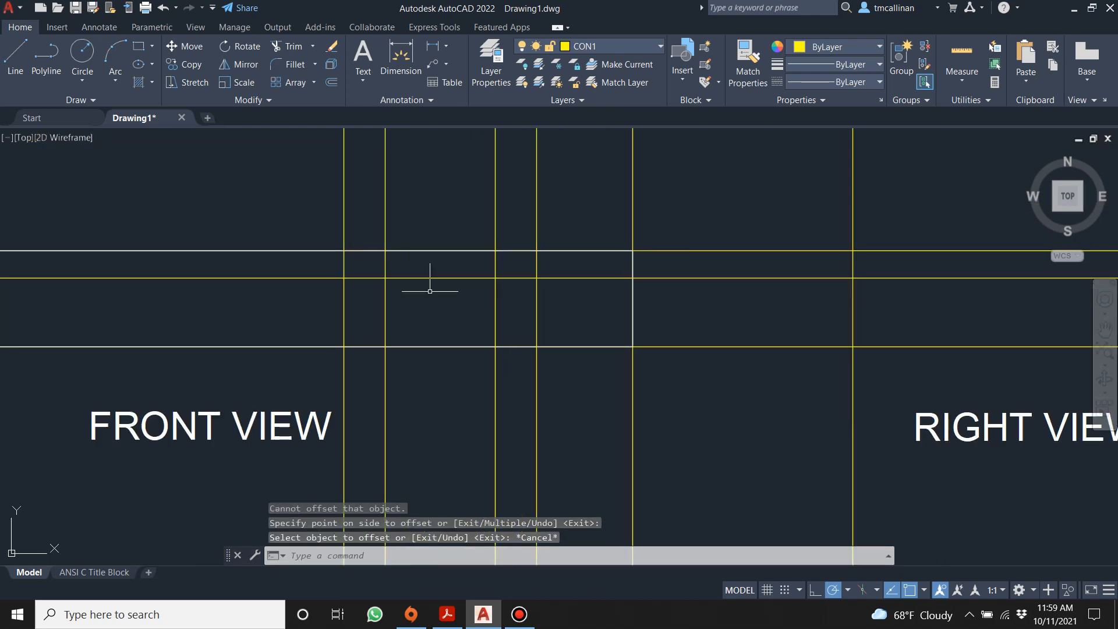
{"action": "key", "text": "Escape"}
{"action": "key", "text": "Escape"}
Step: Make HIDDEN the current layer and draw the counterbore's two sides and floor in the front view along the construction lines
{"action": "left_click", "coordinate": [588, 50]}
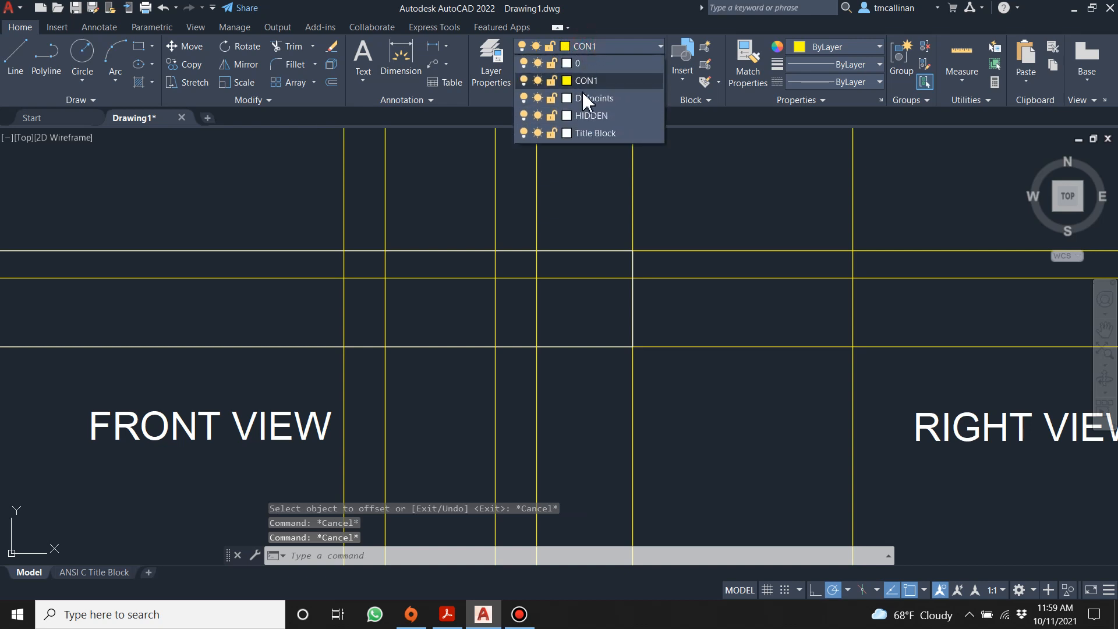
{"action": "left_click", "coordinate": [582, 115]}
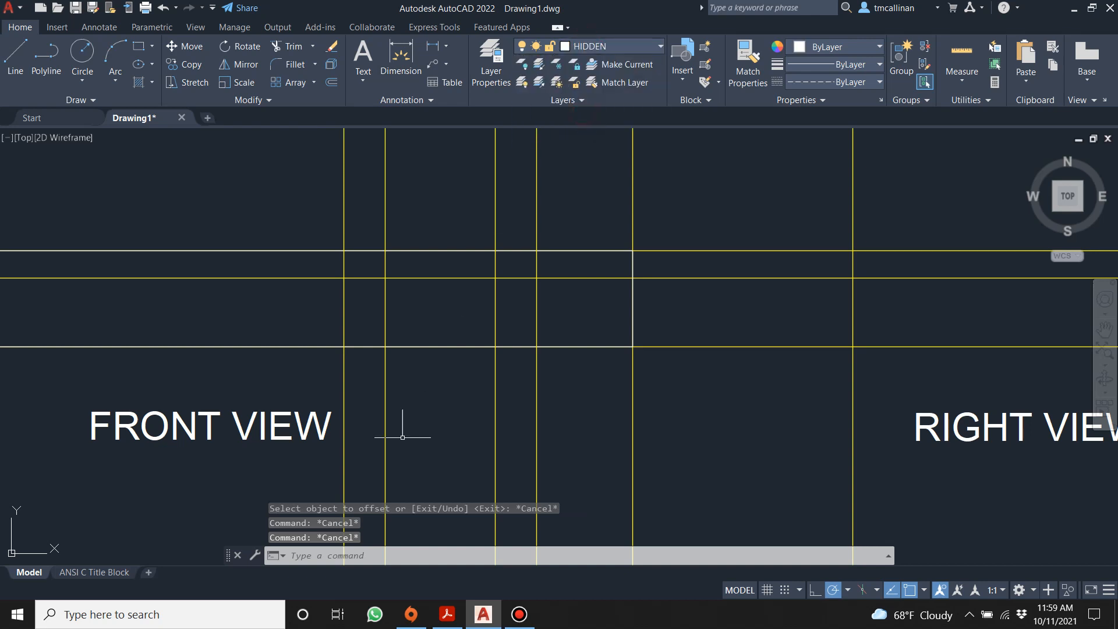
{"action": "left_click", "coordinate": [15, 55]}
{"action": "scroll", "coordinate": [408, 277], "scroll_direction": "down", "scroll_amount": 3}
{"action": "scroll", "coordinate": [407, 280], "scroll_direction": "down", "scroll_amount": 4}
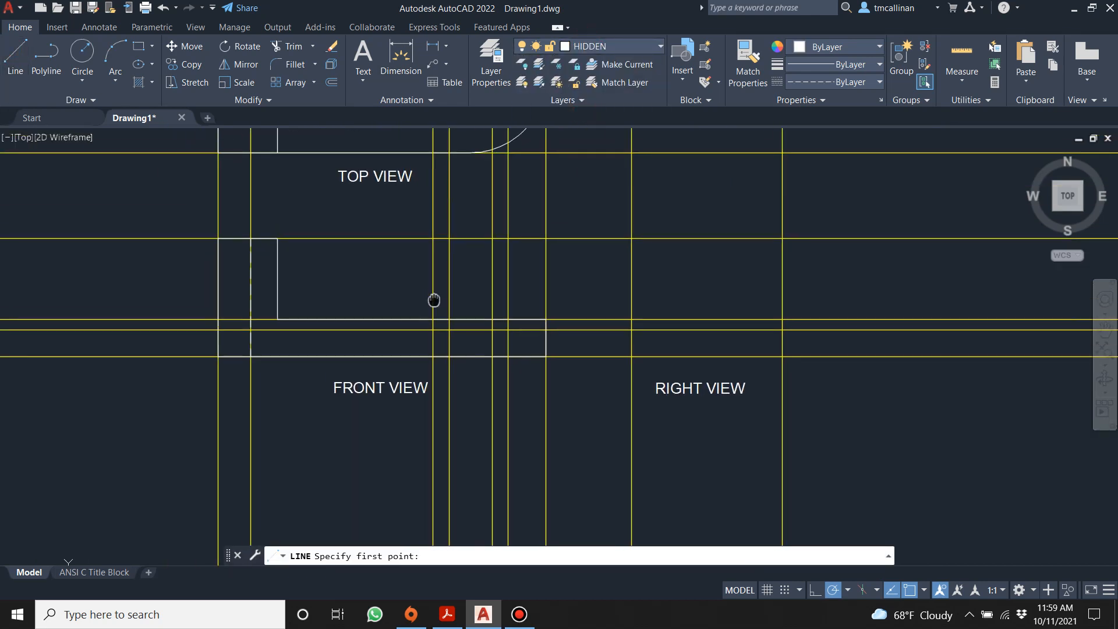
{"action": "scroll", "coordinate": [427, 297], "scroll_direction": "up", "scroll_amount": 5}
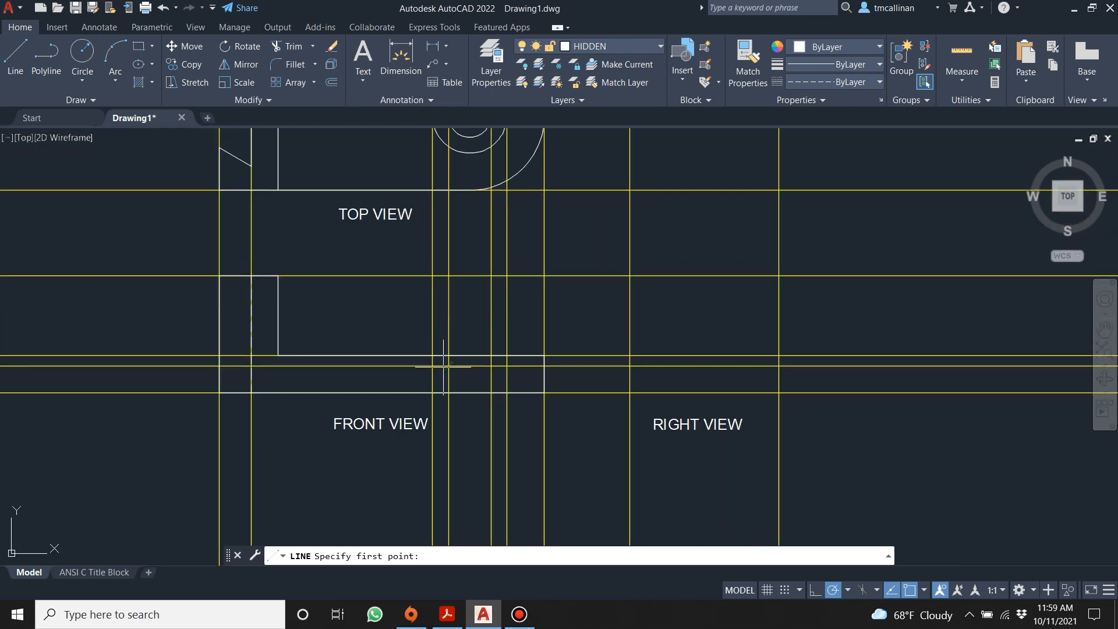
{"action": "left_click", "coordinate": [424, 348]}
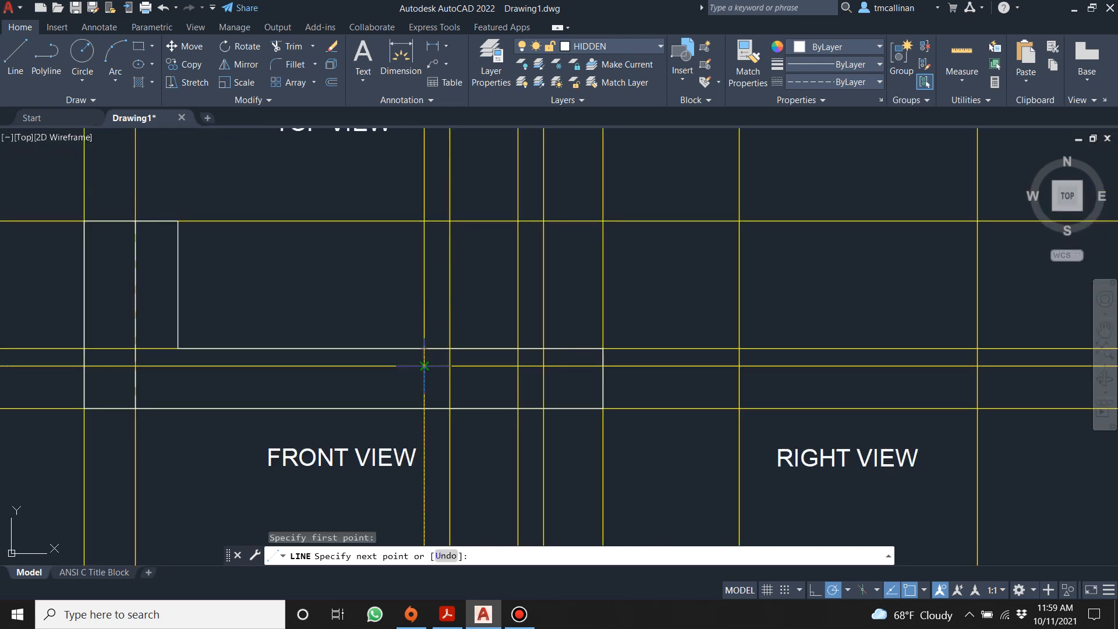
{"action": "left_click", "coordinate": [424, 366]}
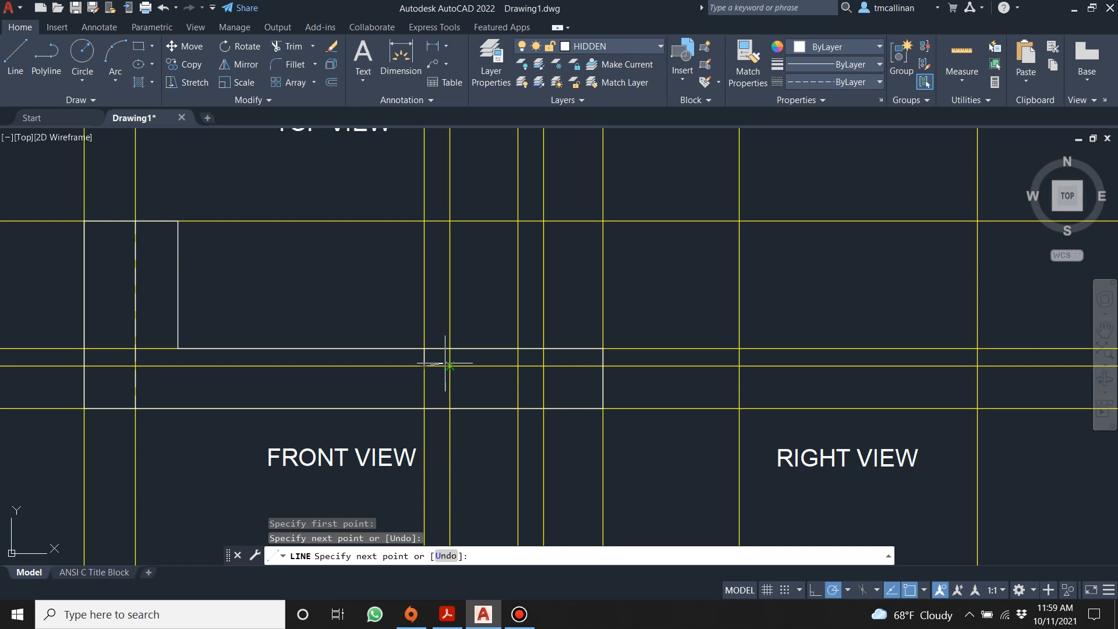
{"action": "left_click", "coordinate": [543, 366]}
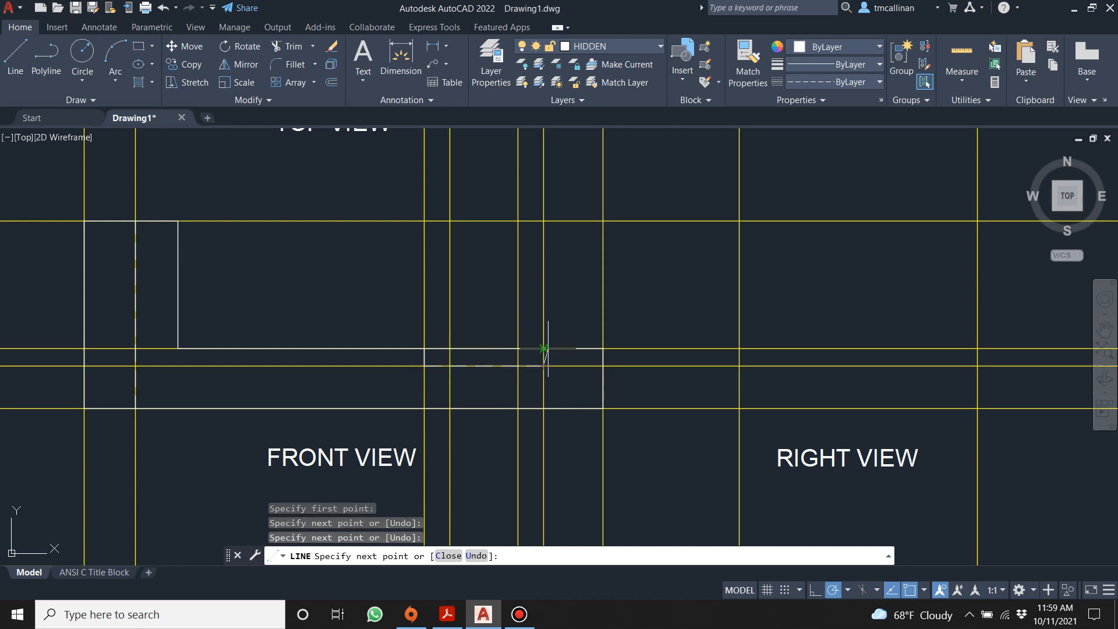
{"action": "left_click", "coordinate": [543, 348]}
{"action": "key", "text": "Escape"}
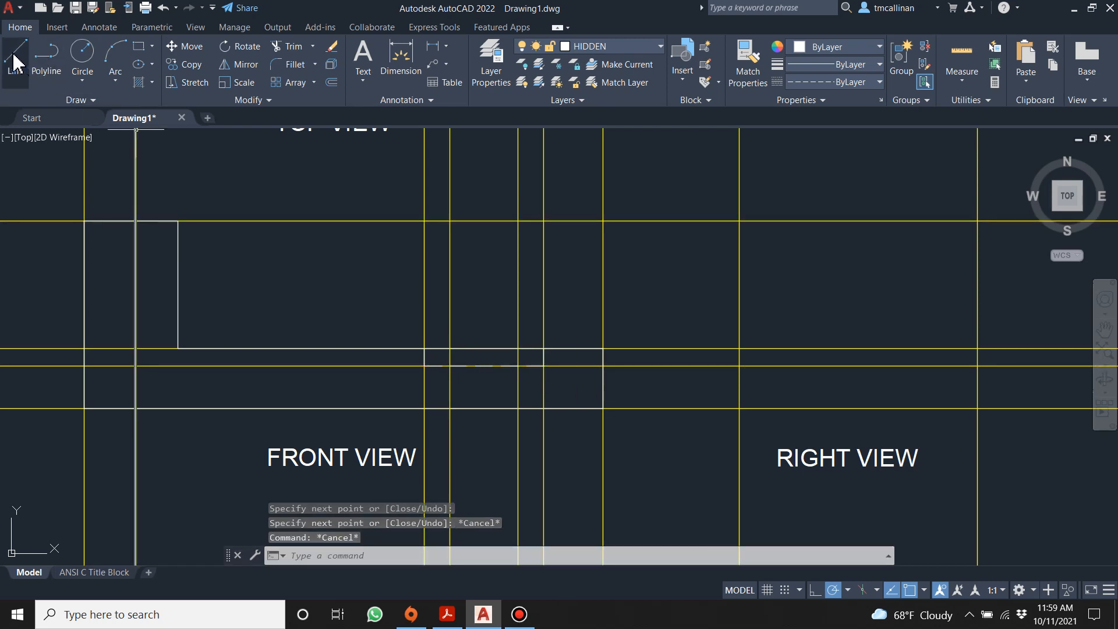
Step: Draw the drill hole's two hidden sides in the front view from the counterbore floor to the base's lower edge, and recheck the exercise PDF
{"action": "left_click", "coordinate": [15, 58]}
{"action": "left_click", "coordinate": [449, 366]}
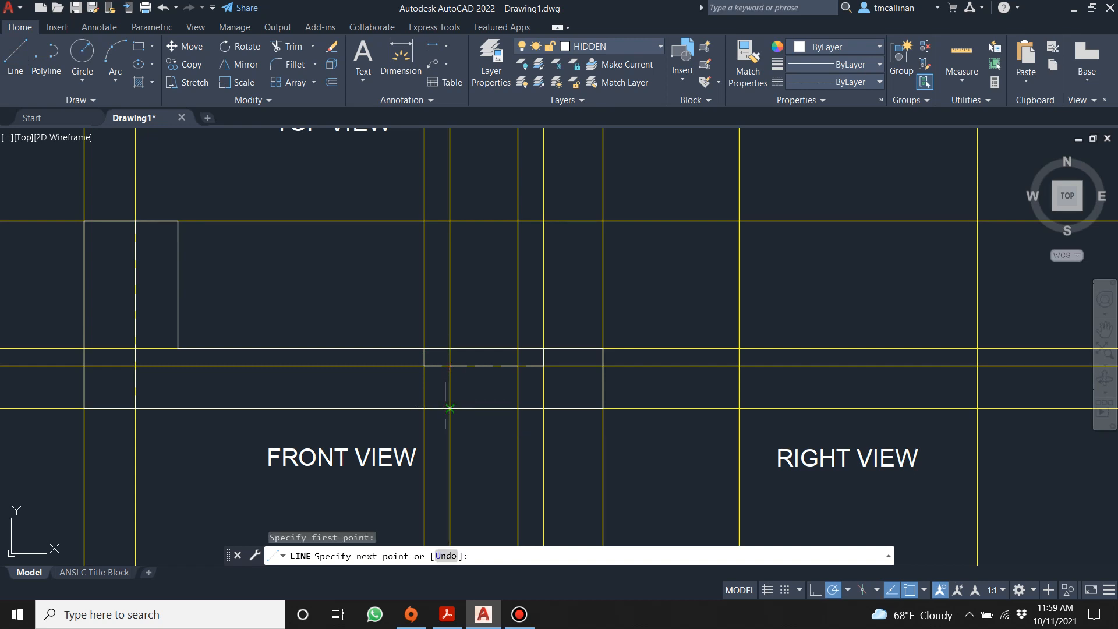
{"action": "left_click", "coordinate": [449, 407]}
{"action": "key", "text": "Escape"}
{"action": "left_click", "coordinate": [15, 57]}
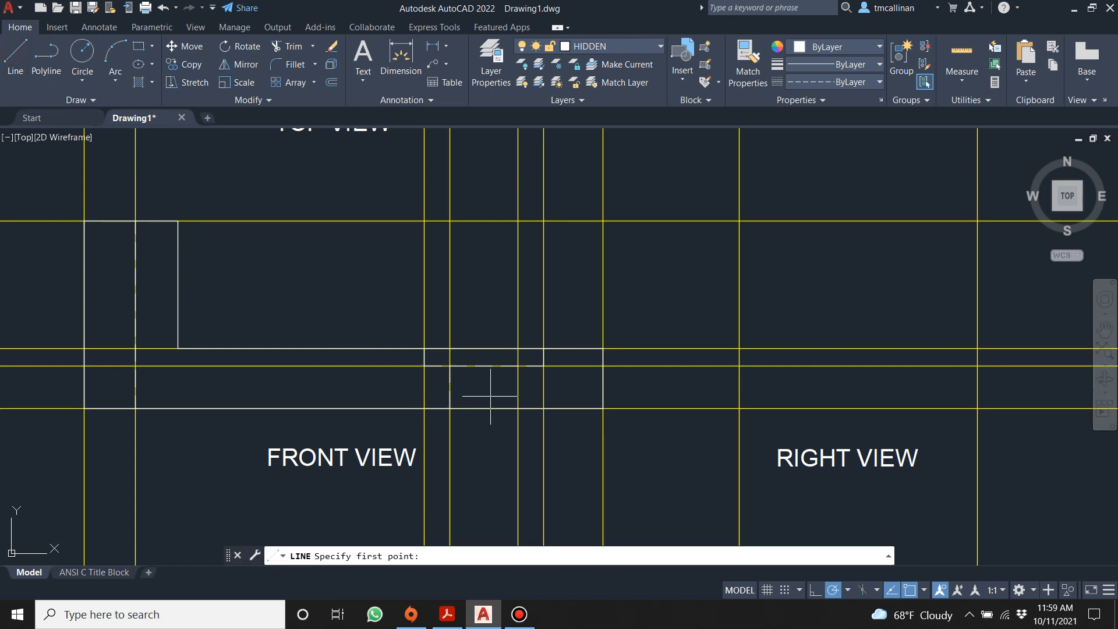
{"action": "left_click", "coordinate": [518, 365]}
{"action": "left_click", "coordinate": [518, 408]}
{"action": "key", "text": "Escape"}
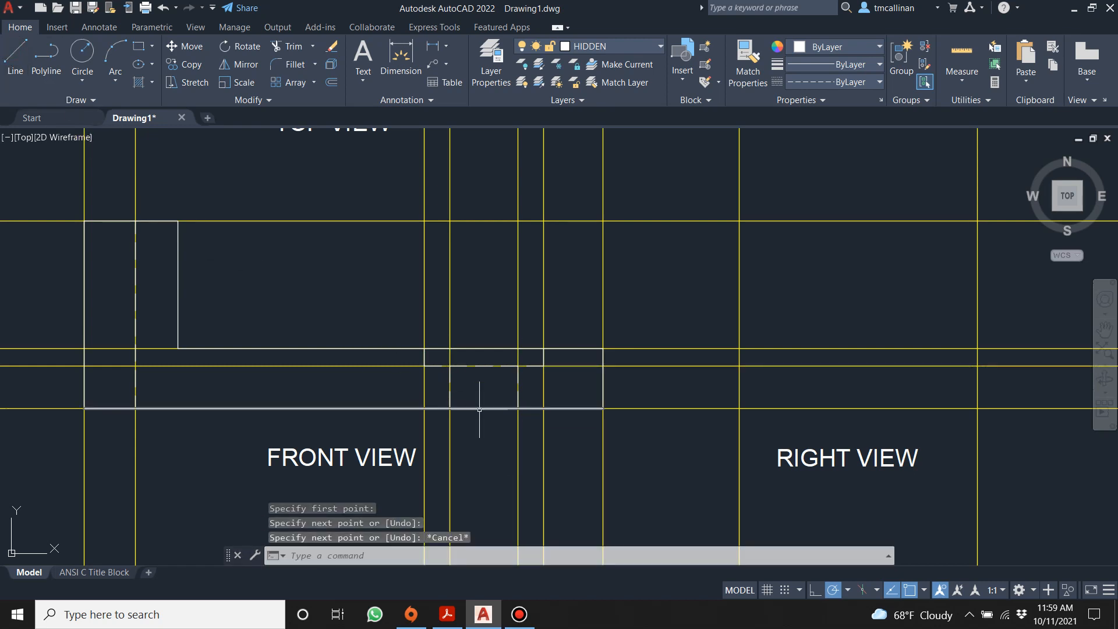
{"action": "scroll", "coordinate": [480, 410], "scroll_direction": "down", "scroll_amount": 2}
{"action": "scroll", "coordinate": [480, 410], "scroll_direction": "down", "scroll_amount": 4}
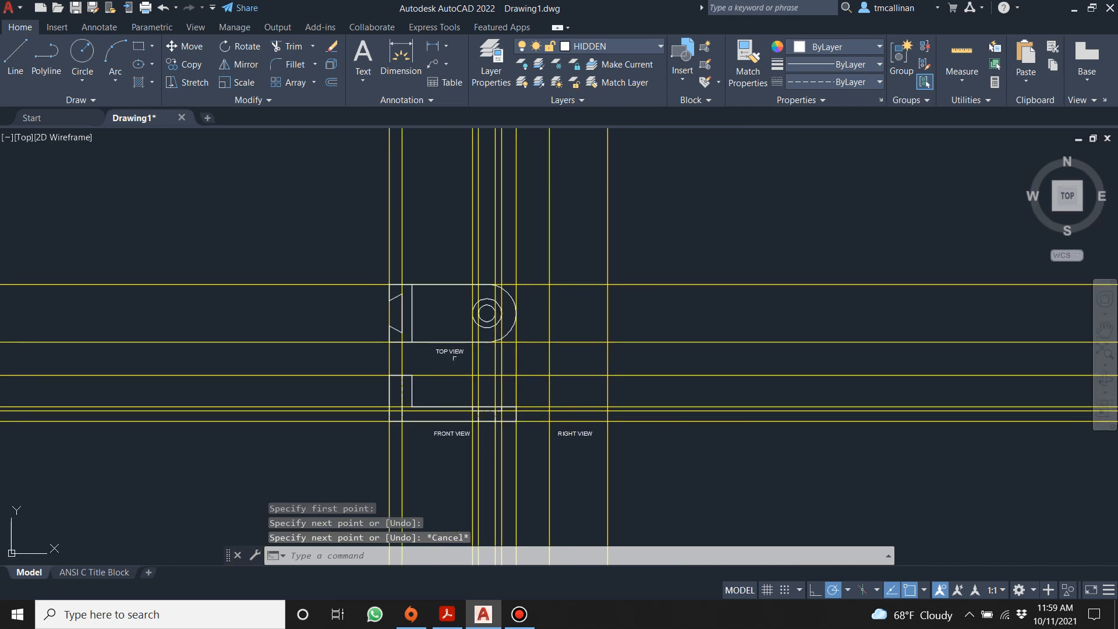
{"action": "left_click", "coordinate": [447, 615]}
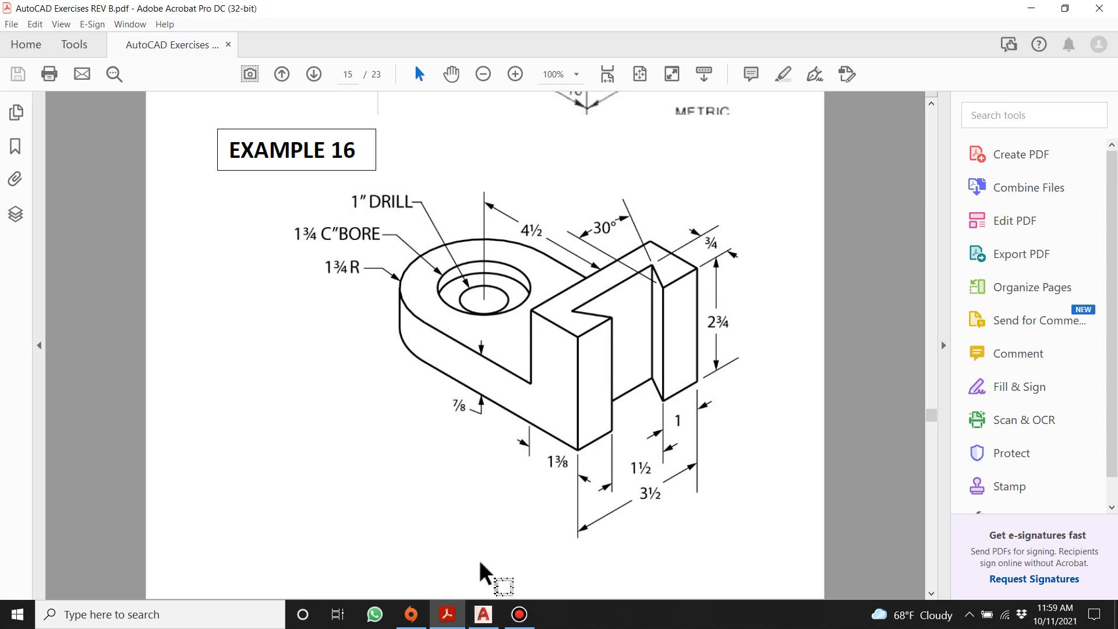
{"action": "left_click", "coordinate": [483, 615]}
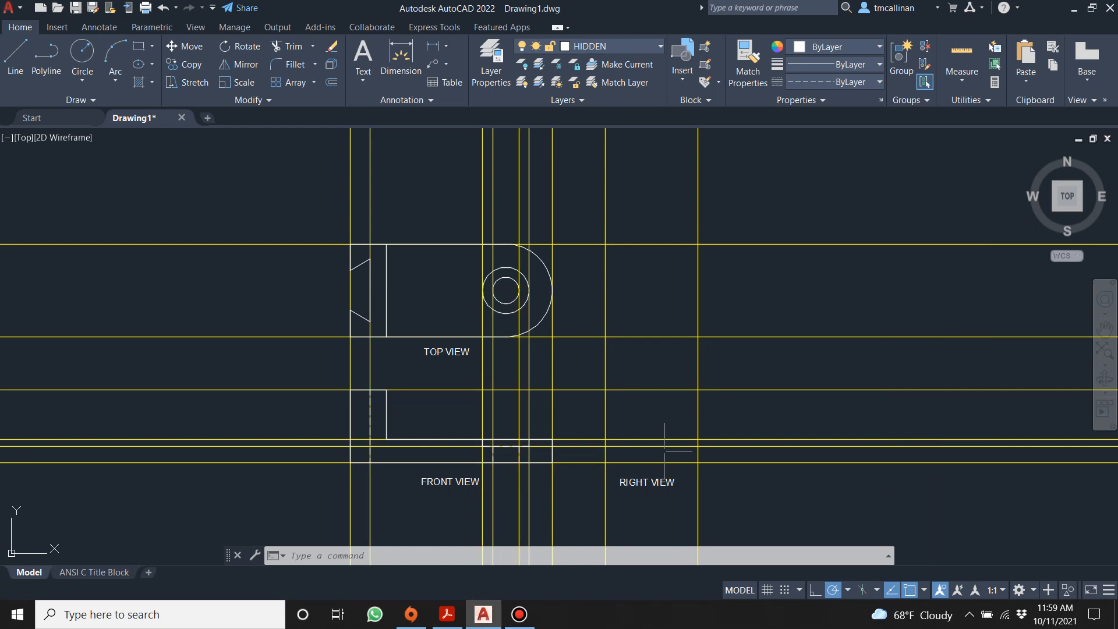
Step: Make layer 0 current and draw the right view's outer rectangle between the outer construction lines
{"action": "key", "text": "Escape"}
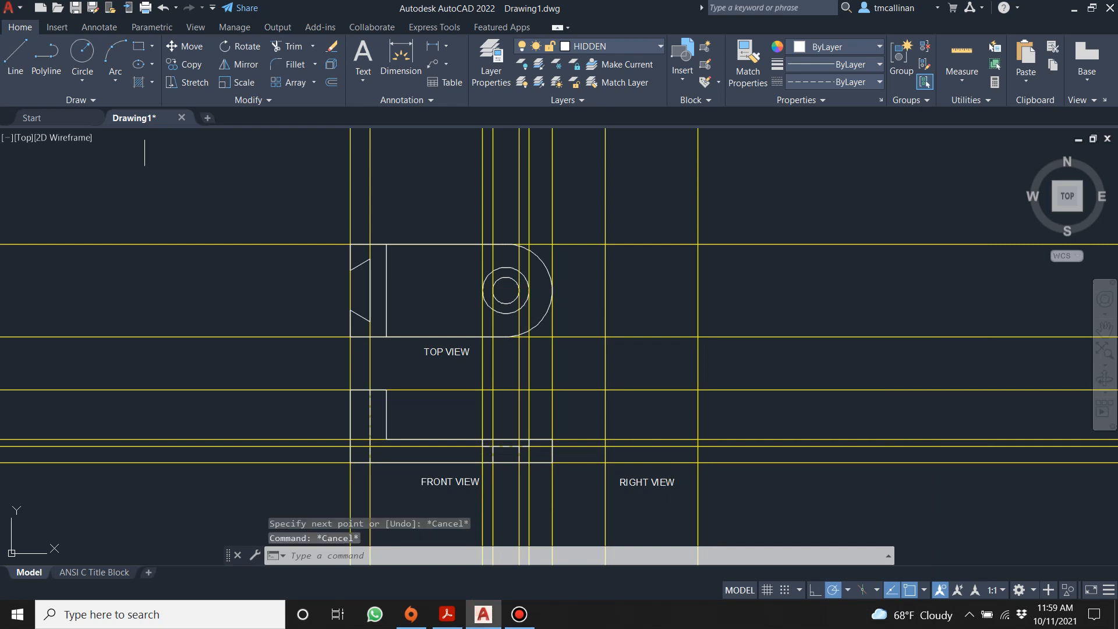
{"action": "left_click", "coordinate": [594, 51]}
{"action": "left_click", "coordinate": [586, 62]}
{"action": "left_click", "coordinate": [139, 46]}
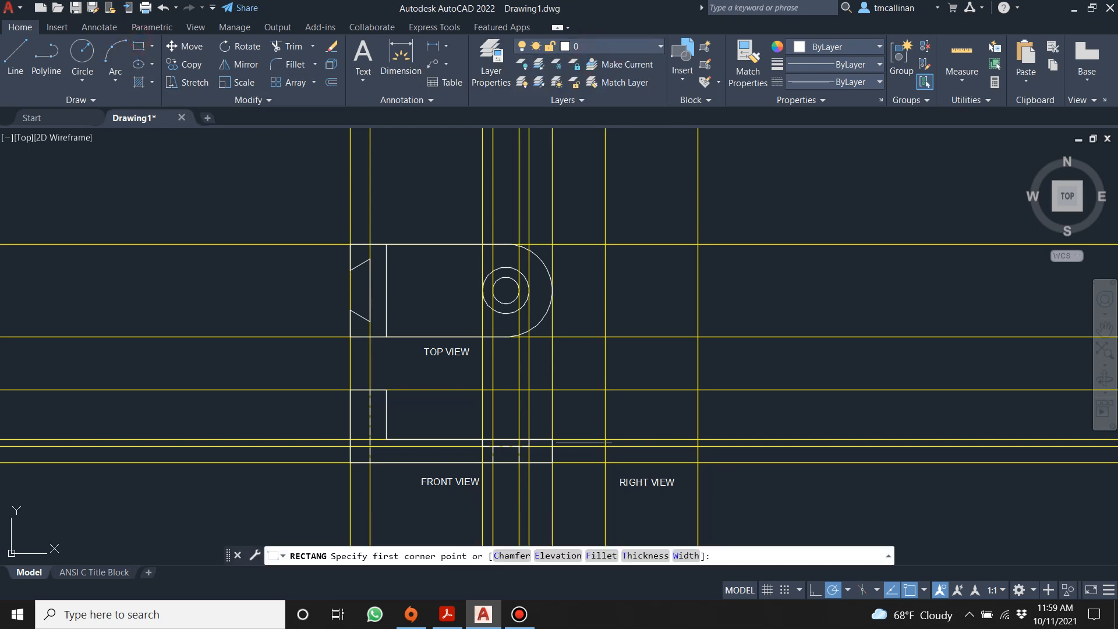
{"action": "left_click", "coordinate": [604, 390]}
{"action": "left_click", "coordinate": [697, 464]}
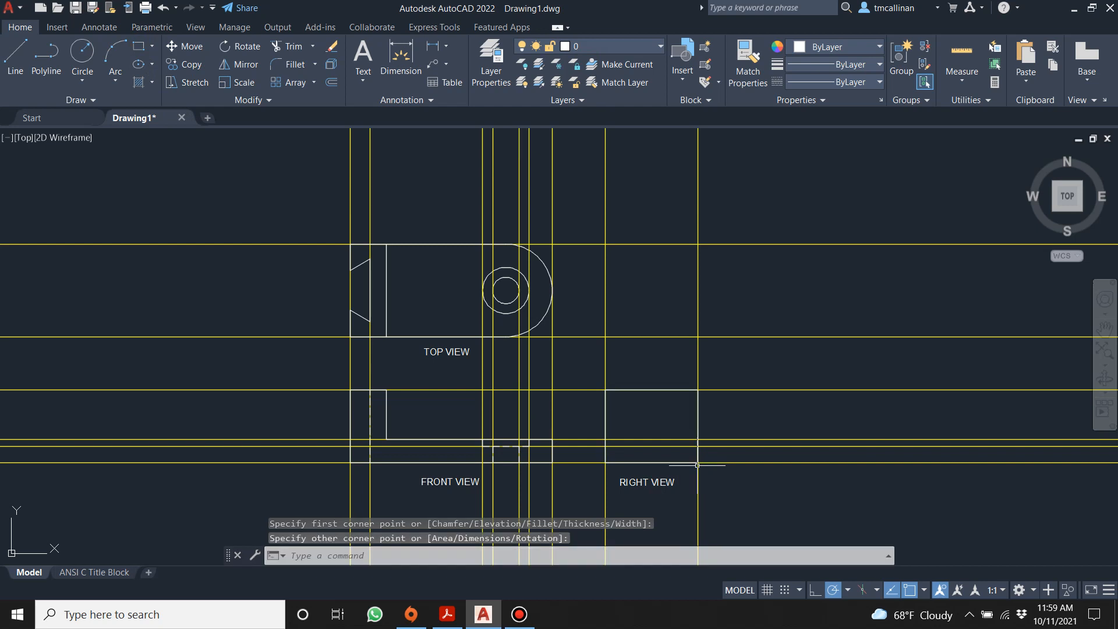
{"action": "key", "text": "Escape"}
Step: Draw a horizontal line across the right view at the height of the base's upper edge
{"action": "scroll", "coordinate": [663, 446], "scroll_direction": "up", "scroll_amount": 2}
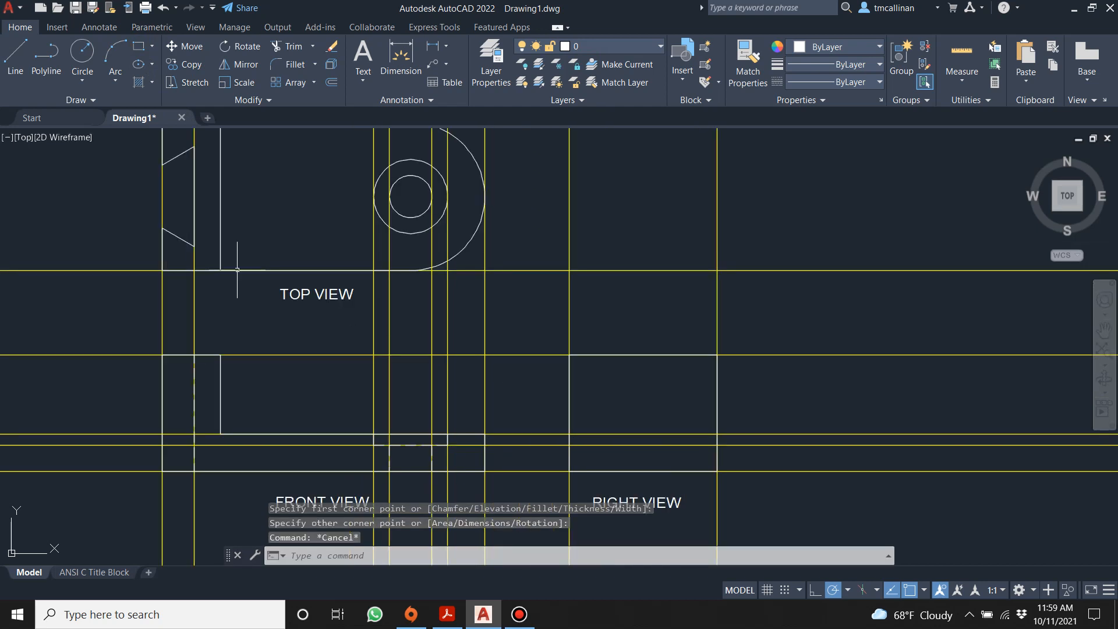
{"action": "left_click", "coordinate": [13, 58]}
{"action": "left_click", "coordinate": [569, 434]}
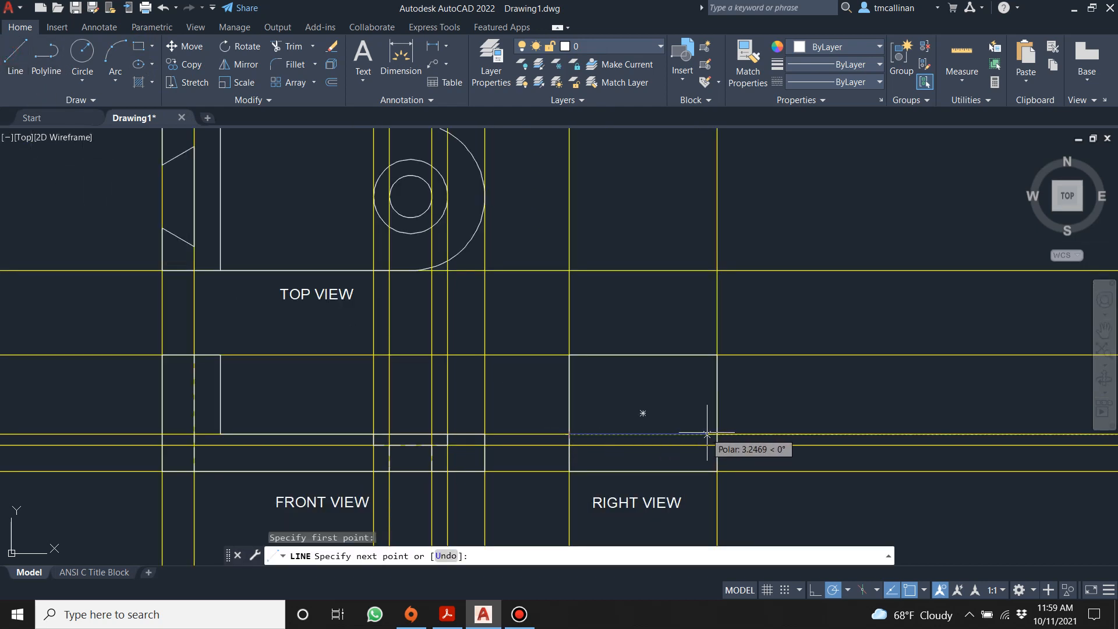
{"action": "key", "text": "Escape"}
{"action": "scroll", "coordinate": [624, 399], "scroll_direction": "down", "scroll_amount": 1}
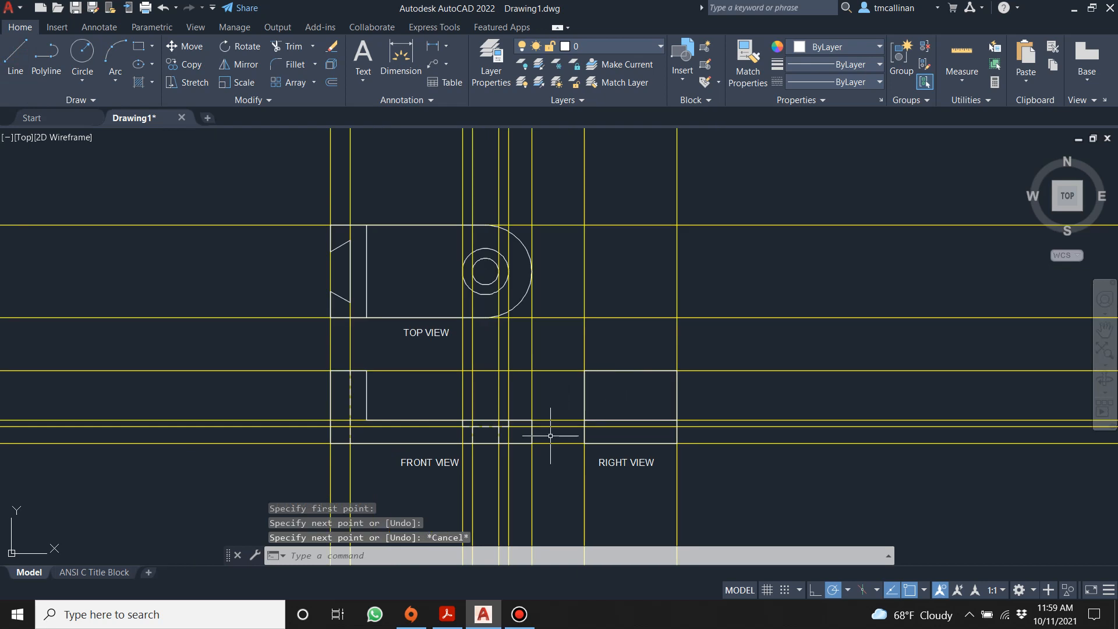
{"action": "scroll", "coordinate": [622, 453], "scroll_direction": "up", "scroll_amount": 2}
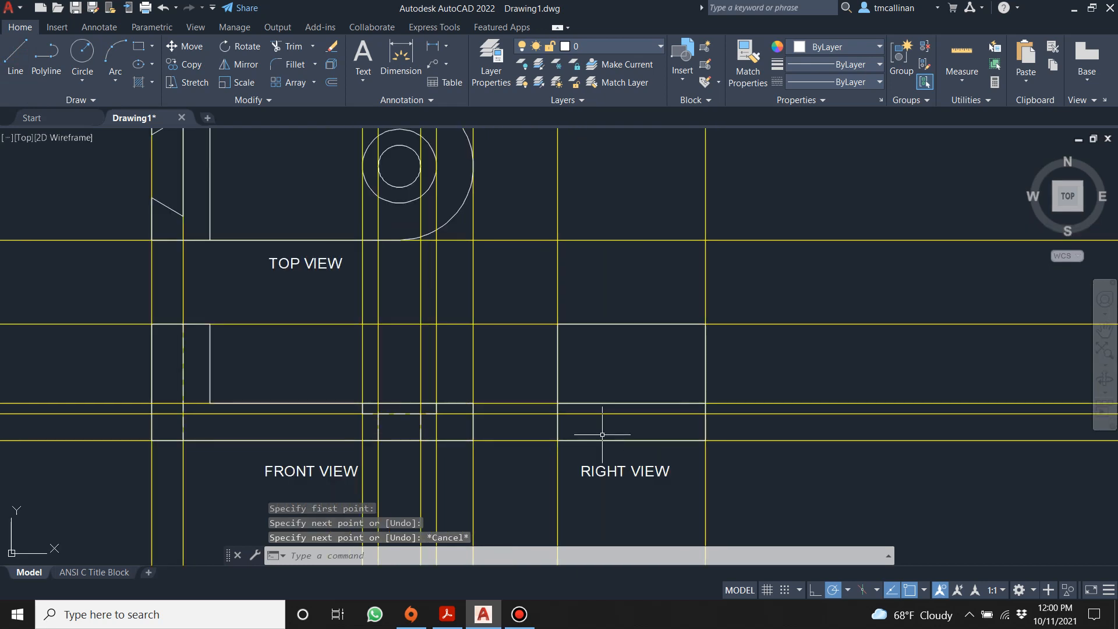
{"action": "scroll", "coordinate": [583, 420], "scroll_direction": "down", "scroll_amount": 2}
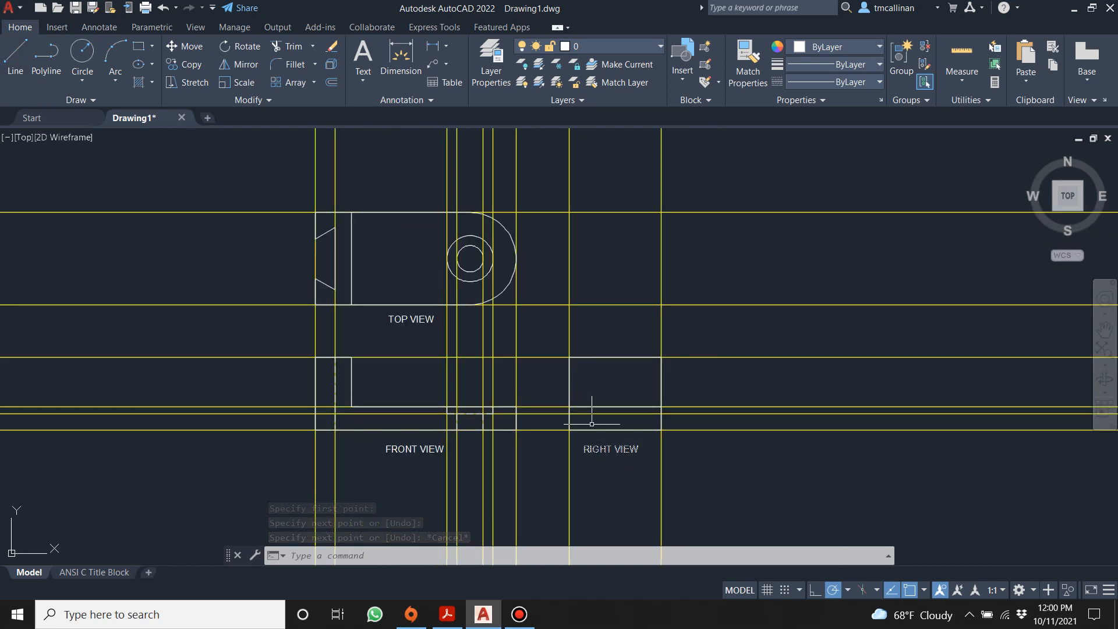
Step: Turn off the CON1 layer to hide the construction lines
{"action": "left_click", "coordinate": [587, 46]}
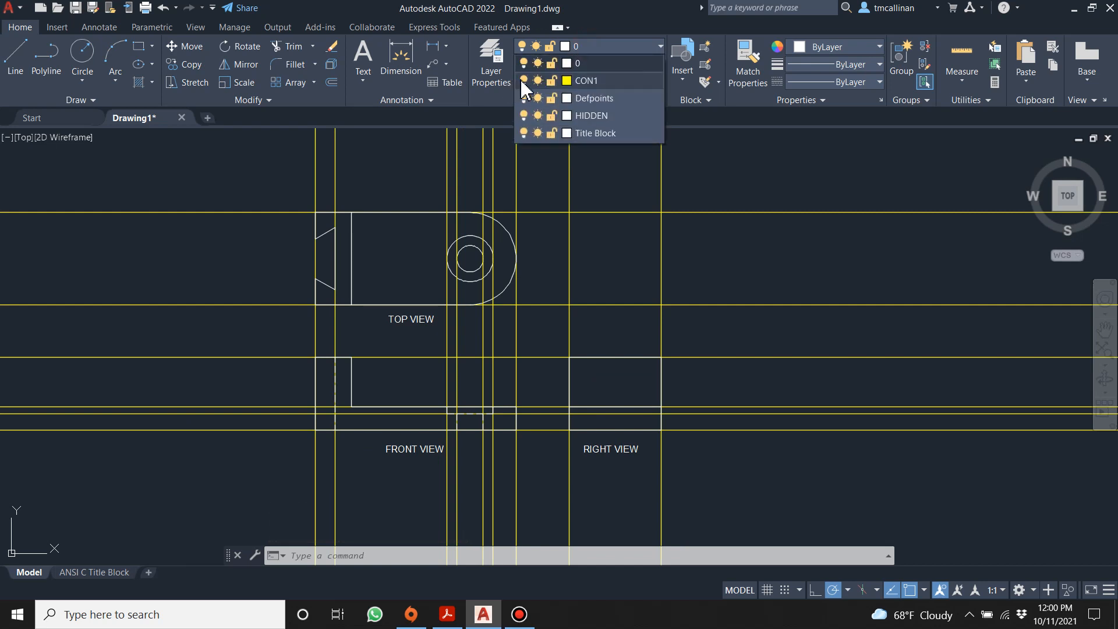
{"action": "left_click", "coordinate": [523, 80]}
{"action": "scroll", "coordinate": [594, 291], "scroll_direction": "down", "scroll_amount": 2}
{"action": "scroll", "coordinate": [568, 290], "scroll_direction": "up", "scroll_amount": 3}
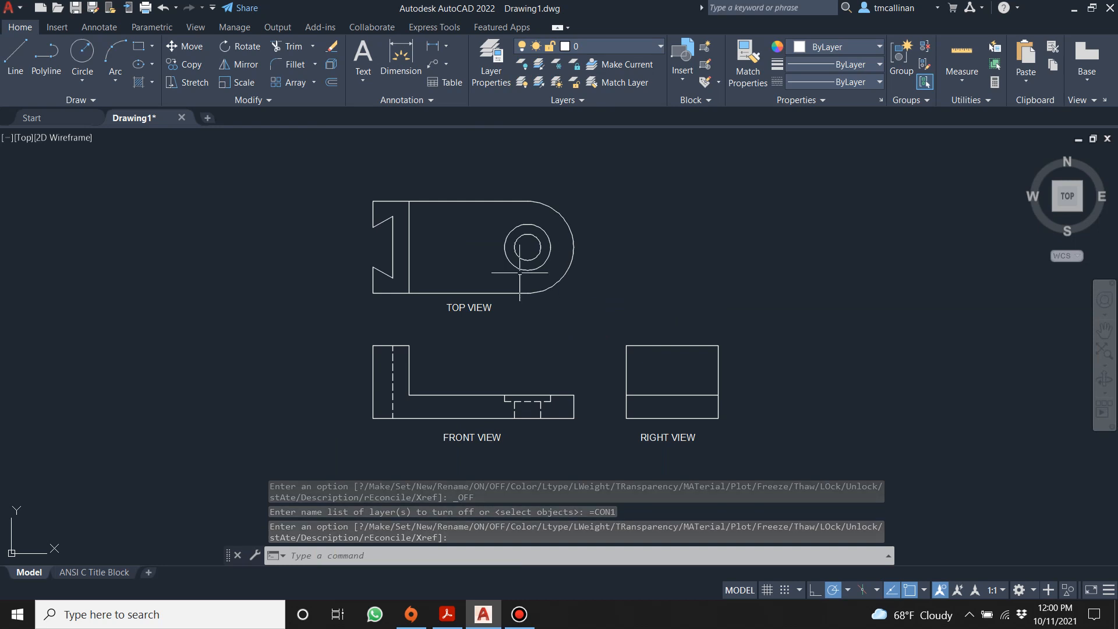
Step: Create a new layer named CON2 and set its color to yellow
{"action": "left_click", "coordinate": [491, 64]}
{"action": "right_click", "coordinate": [160, 181]}
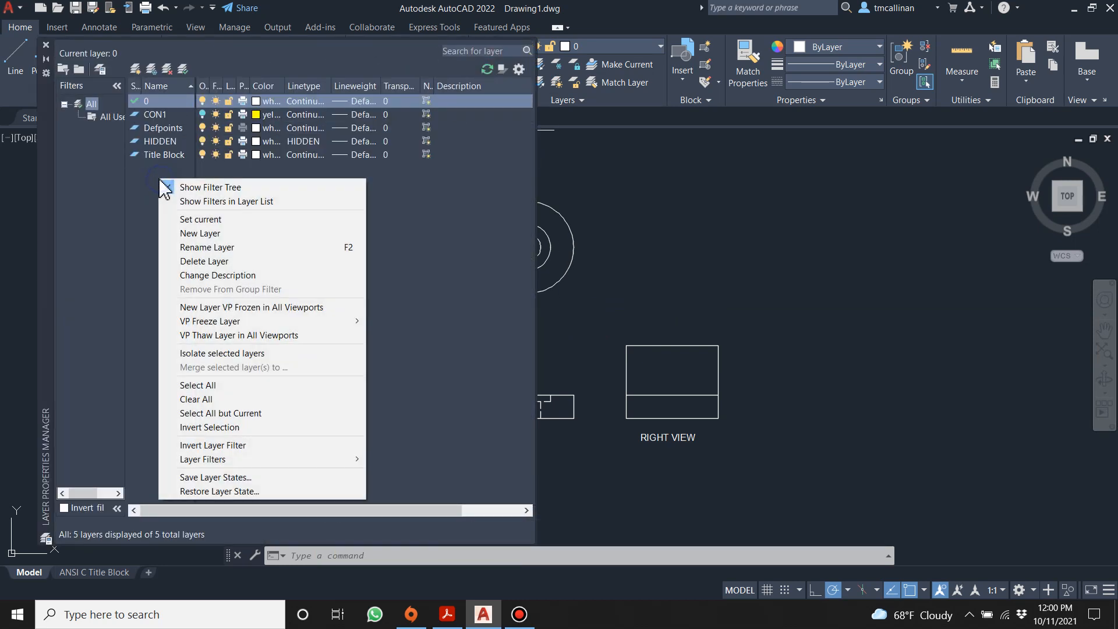
{"action": "left_click", "coordinate": [207, 233]}
{"action": "type", "text": "CON"}
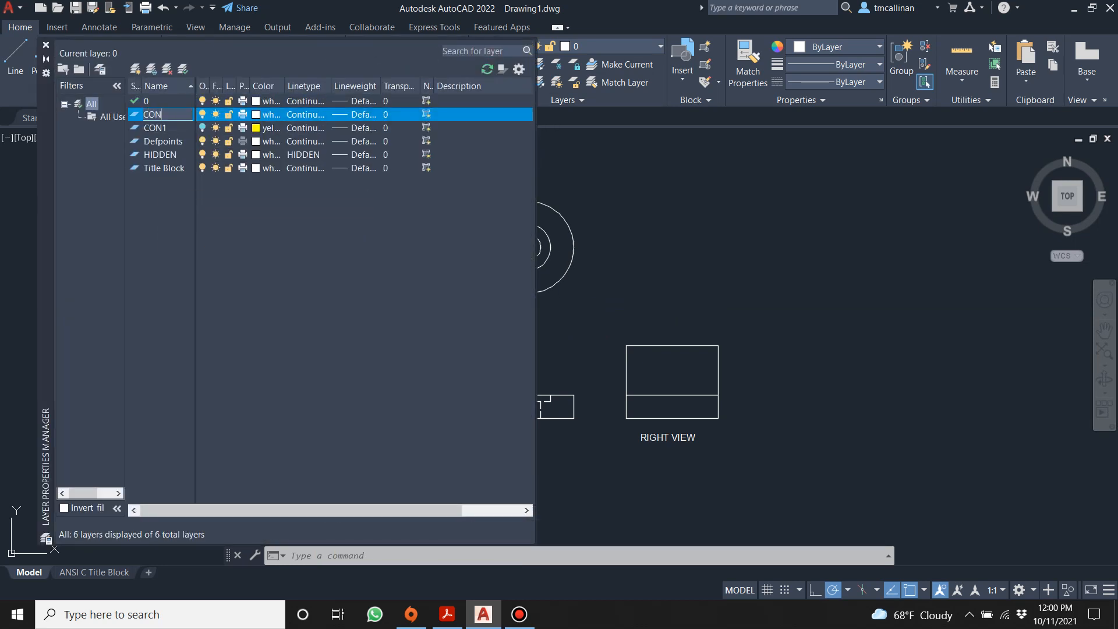
{"action": "type", "text": "2"}
{"action": "key", "text": "Return"}
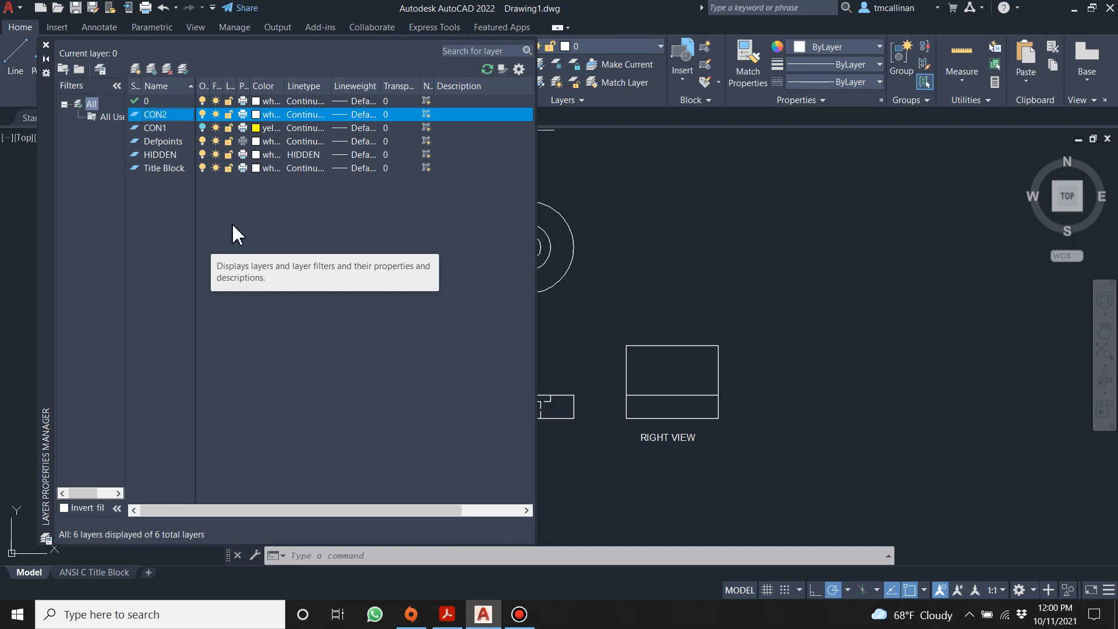
{"action": "left_click", "coordinate": [267, 115]}
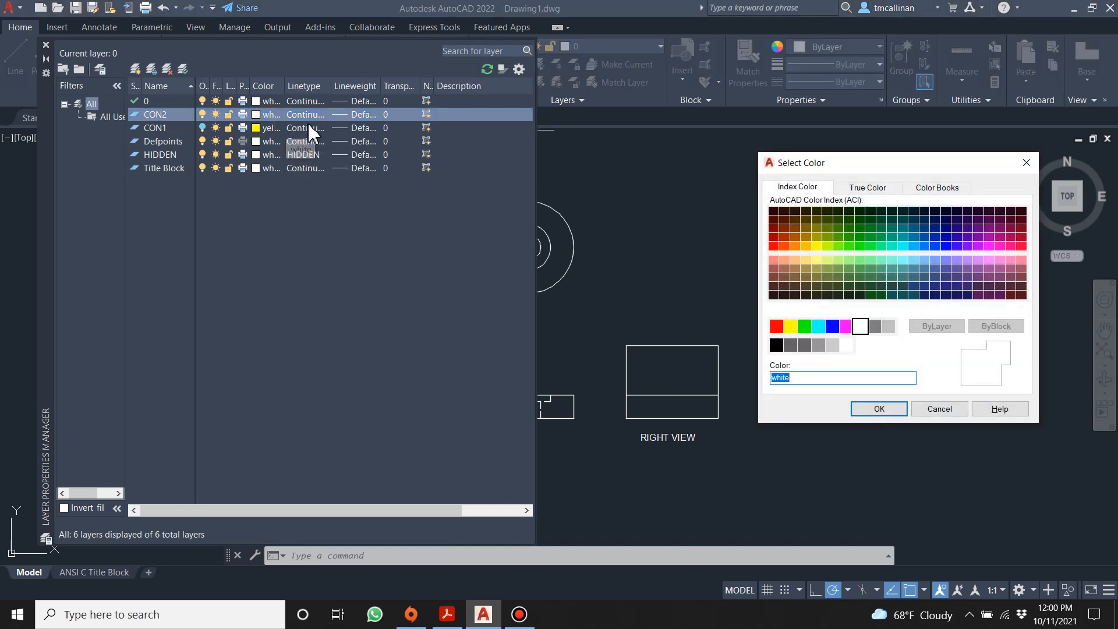
{"action": "left_click", "coordinate": [790, 326]}
{"action": "left_click", "coordinate": [879, 409]}
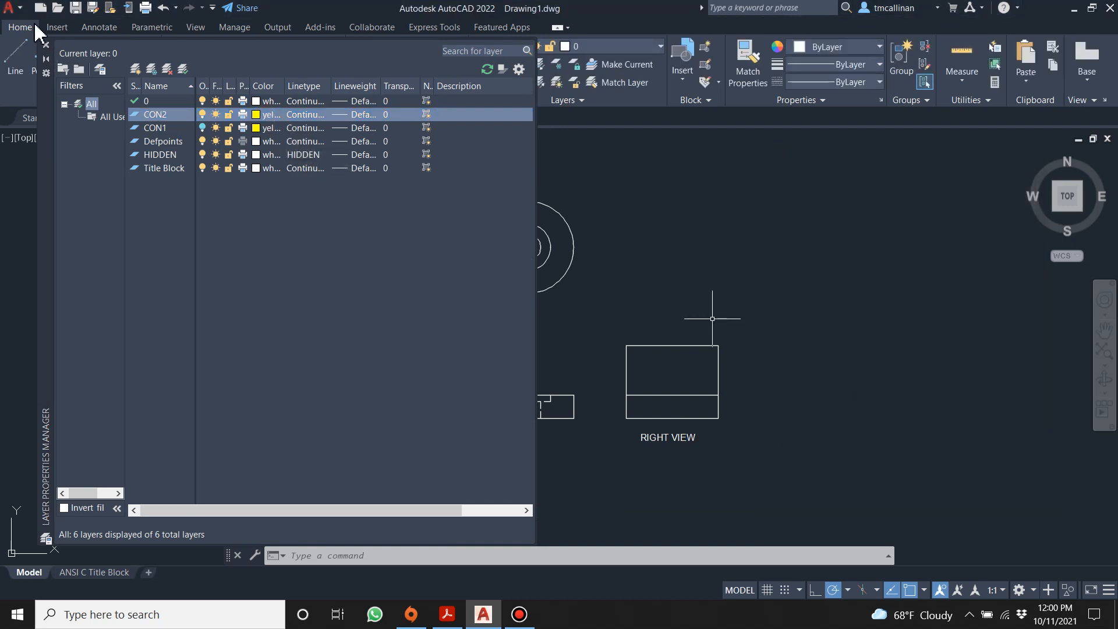
{"action": "left_click", "coordinate": [46, 45]}
Step: Compare the three drawn views with the Example 16 drawing in the exercise PDF
{"action": "scroll", "coordinate": [486, 218], "scroll_direction": "down", "scroll_amount": 2}
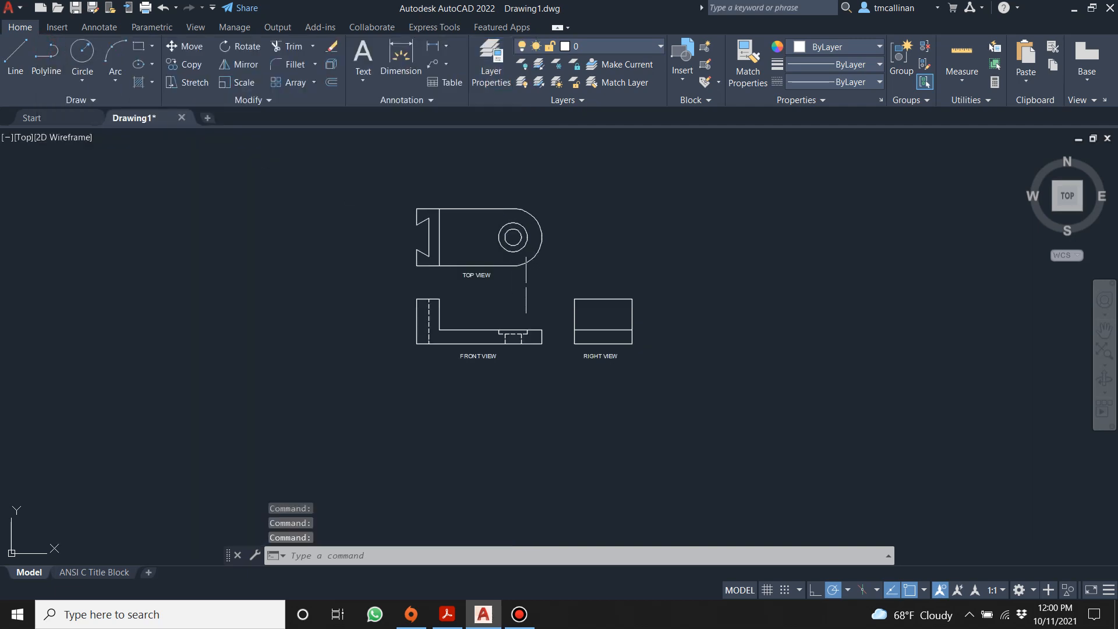
{"action": "scroll", "coordinate": [564, 310], "scroll_direction": "up", "scroll_amount": 2}
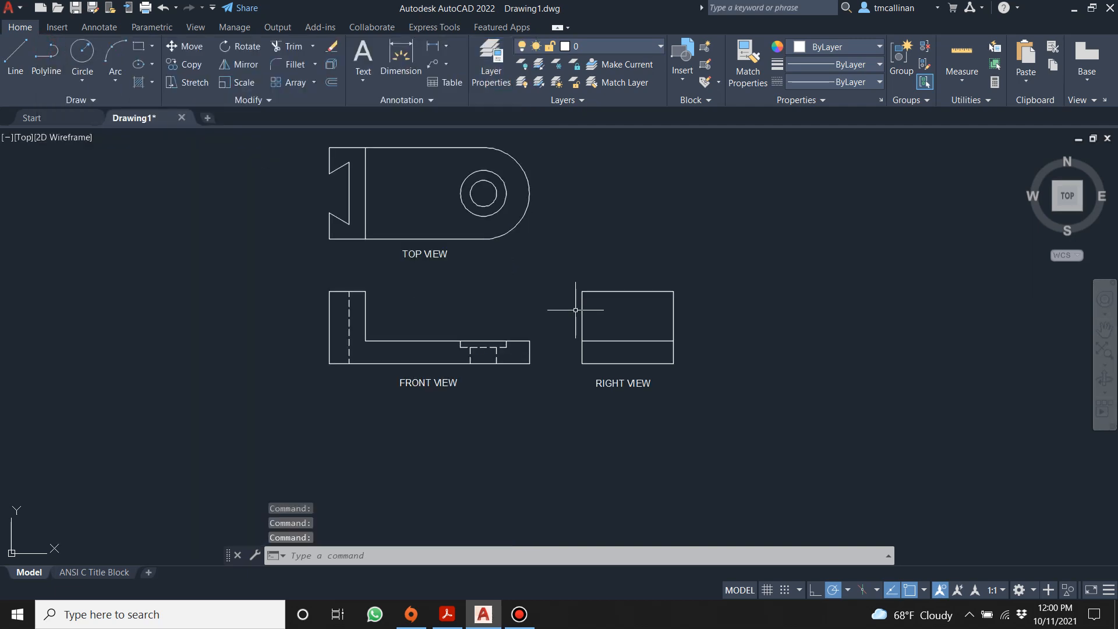
{"action": "left_click", "coordinate": [447, 614]}
{"action": "left_click_drag", "start_coordinate": [290, 152], "coordinate": [313, 153]}
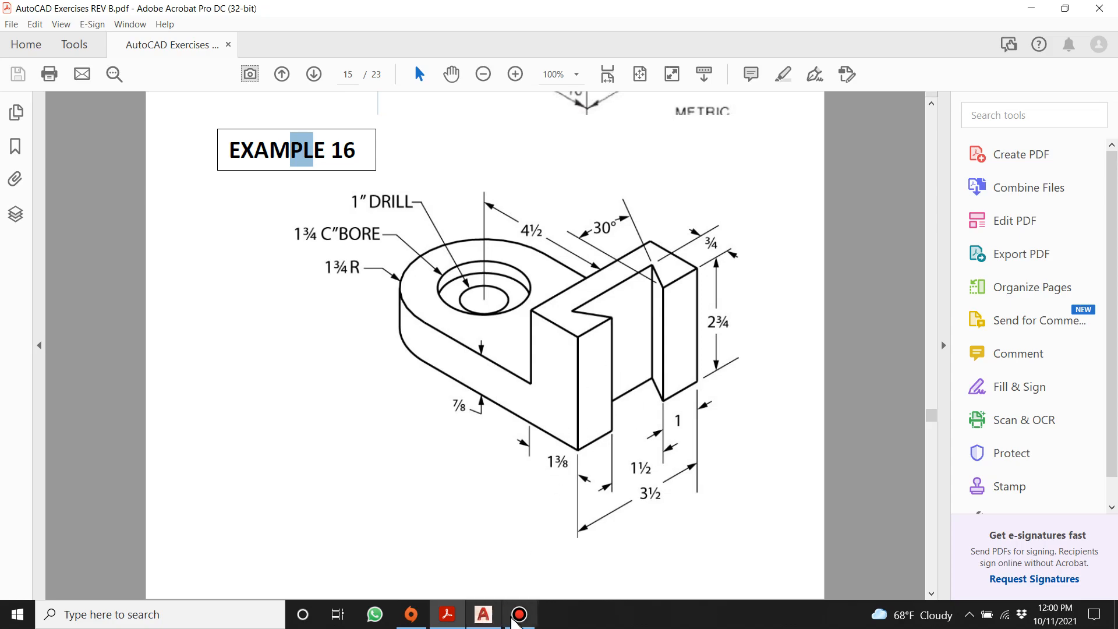
{"action": "left_click", "coordinate": [483, 615]}
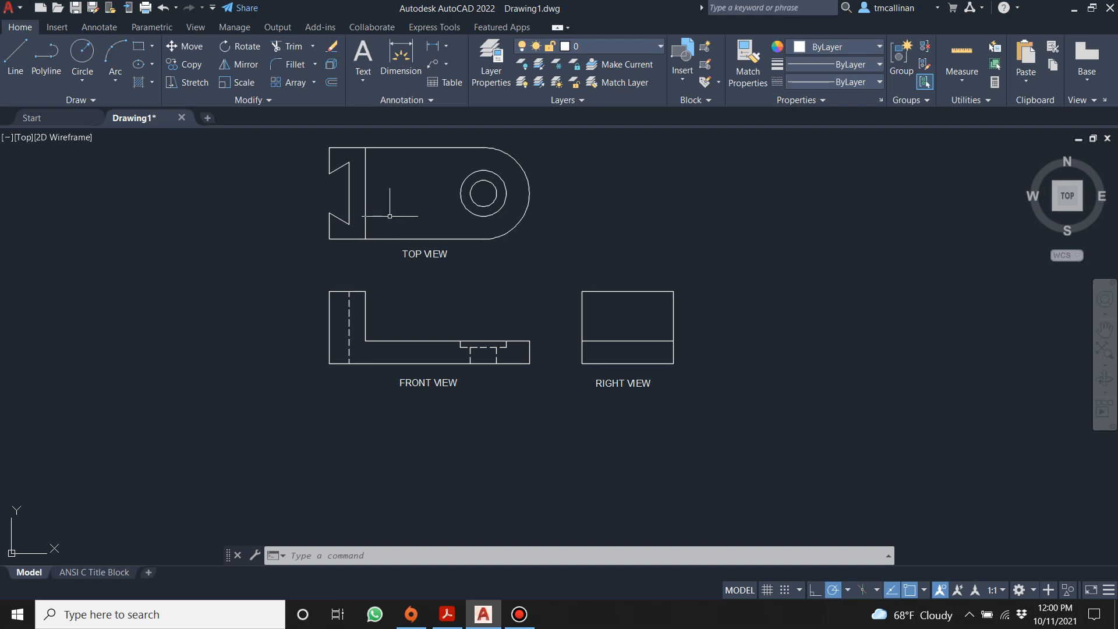
Step: Make CON2 the current layer and draw a horizontal construction line along the front view's upper edge
{"action": "left_click", "coordinate": [587, 48]}
{"action": "left_click", "coordinate": [582, 100]}
{"action": "left_click", "coordinate": [81, 97]}
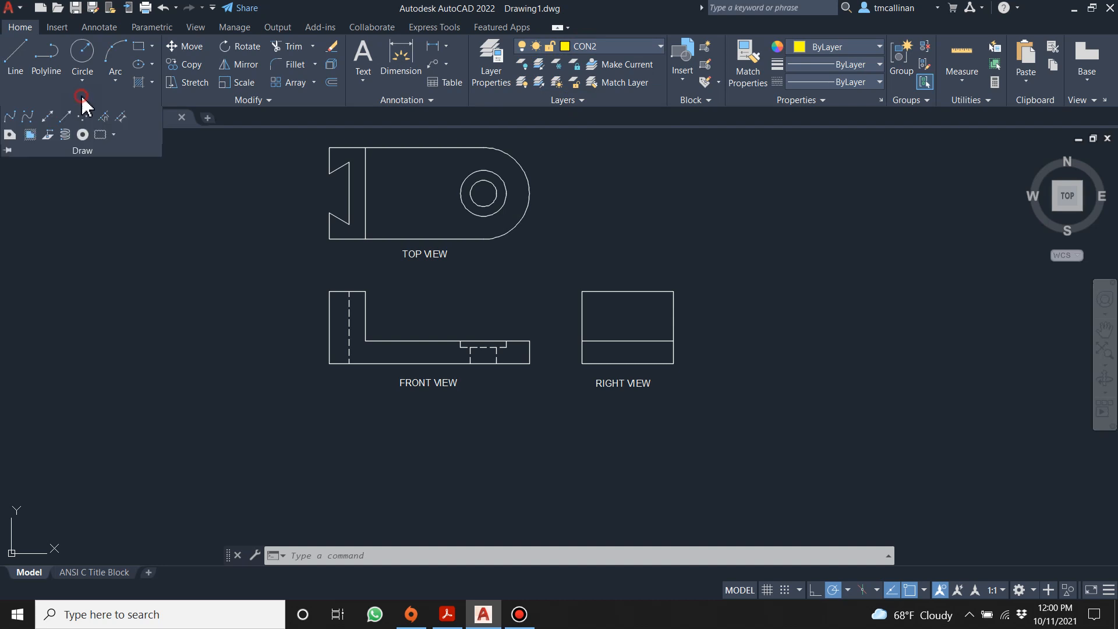
{"action": "left_click", "coordinate": [43, 116]}
{"action": "left_click", "coordinate": [324, 290]}
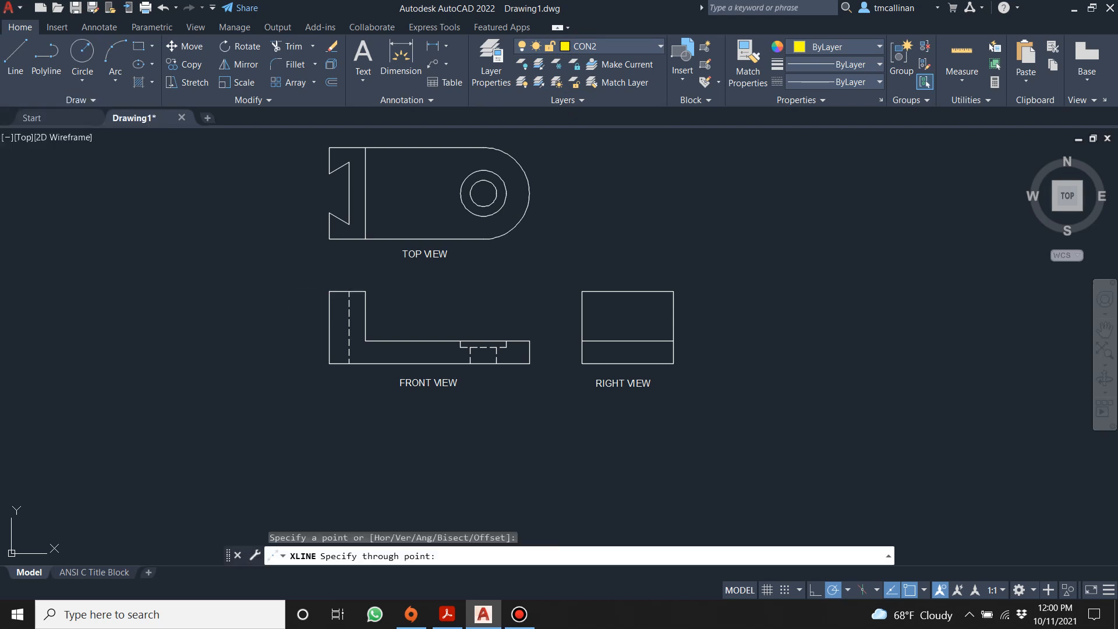
{"action": "key", "text": "Escape"}
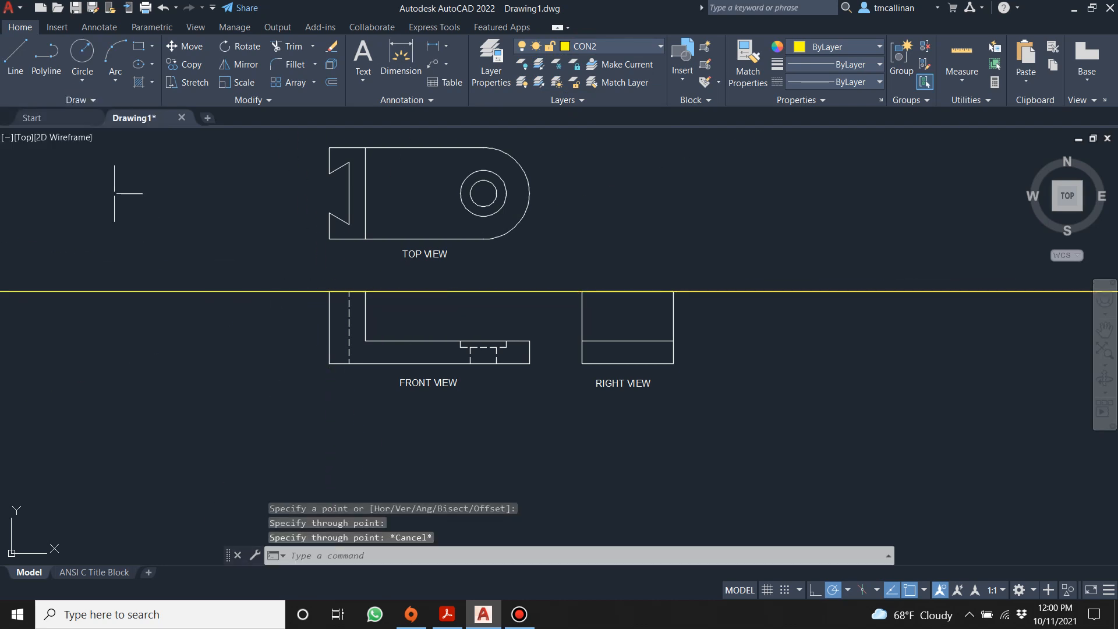
Step: Draw a vertical construction line through the right end of the front view's base
{"action": "left_click", "coordinate": [55, 100]}
{"action": "left_click", "coordinate": [44, 117]}
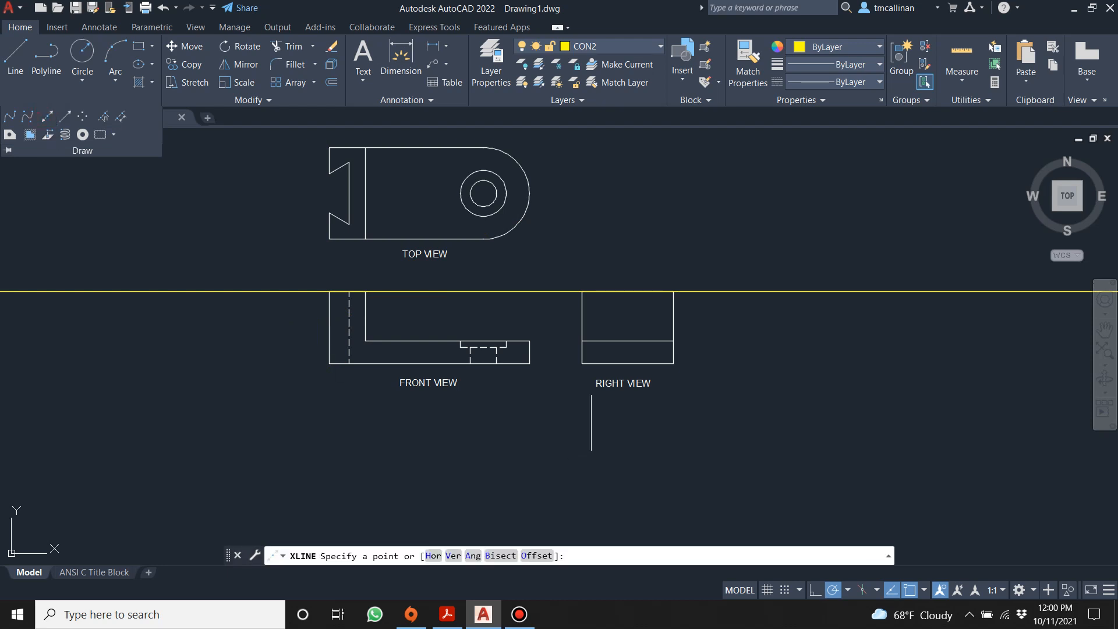
{"action": "left_click", "coordinate": [529, 364]}
{"action": "left_click", "coordinate": [530, 286]}
{"action": "key", "text": "Escape"}
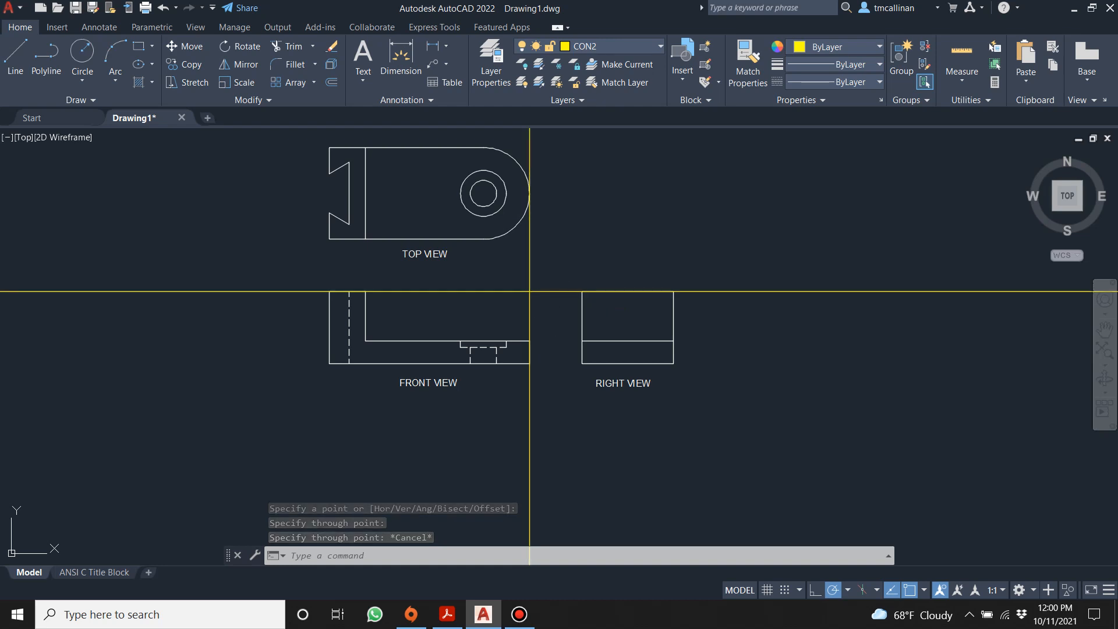
Step: Draw a construction line at a 45° angle through the intersection of the horizontal and vertical construction lines
{"action": "left_click", "coordinate": [80, 100]}
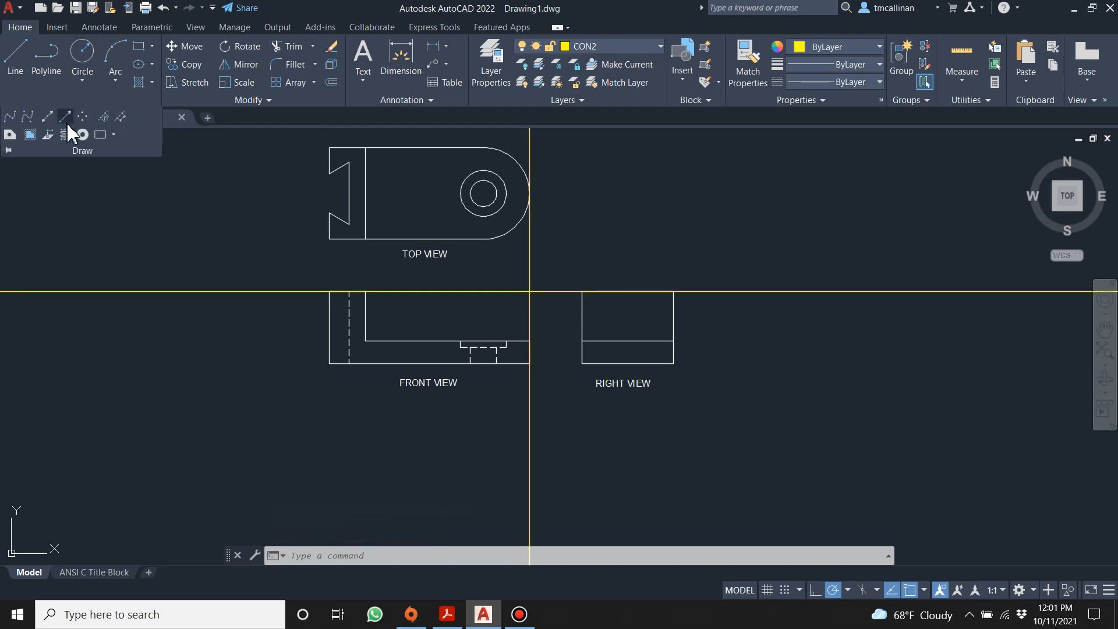
{"action": "left_click", "coordinate": [49, 117]}
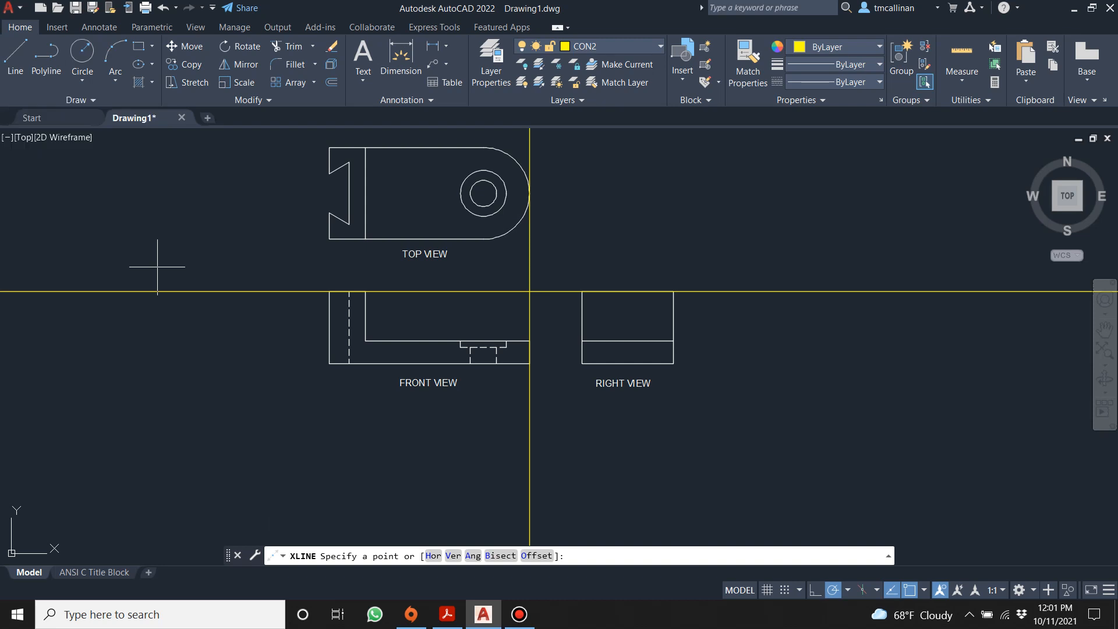
{"action": "type", "text": "a"}
{"action": "key", "text": "Return"}
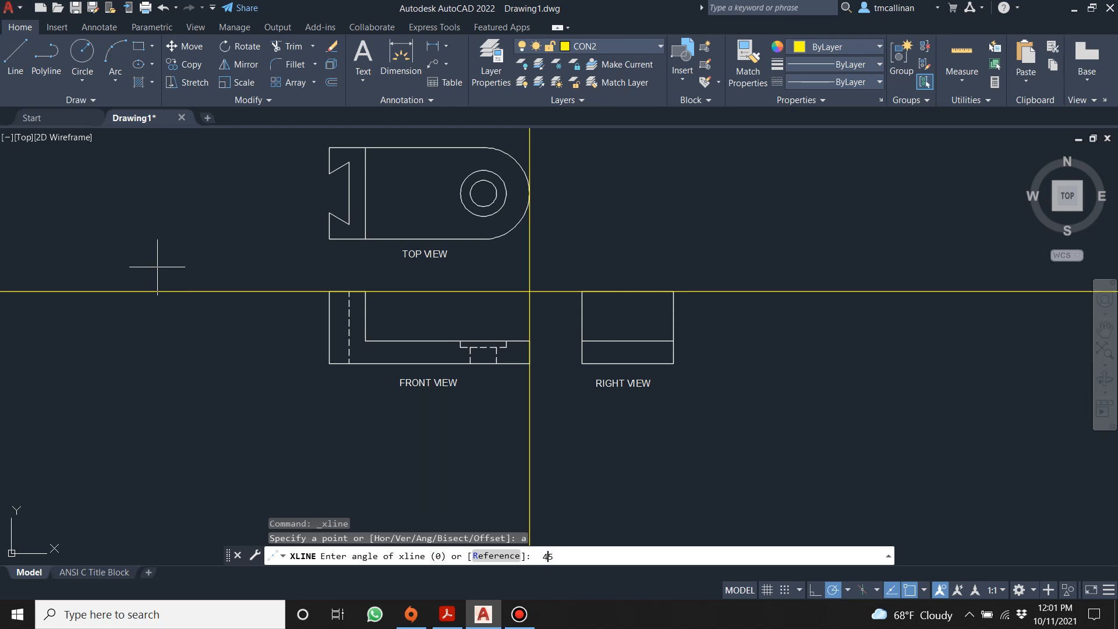
{"action": "key", "text": "Return"}
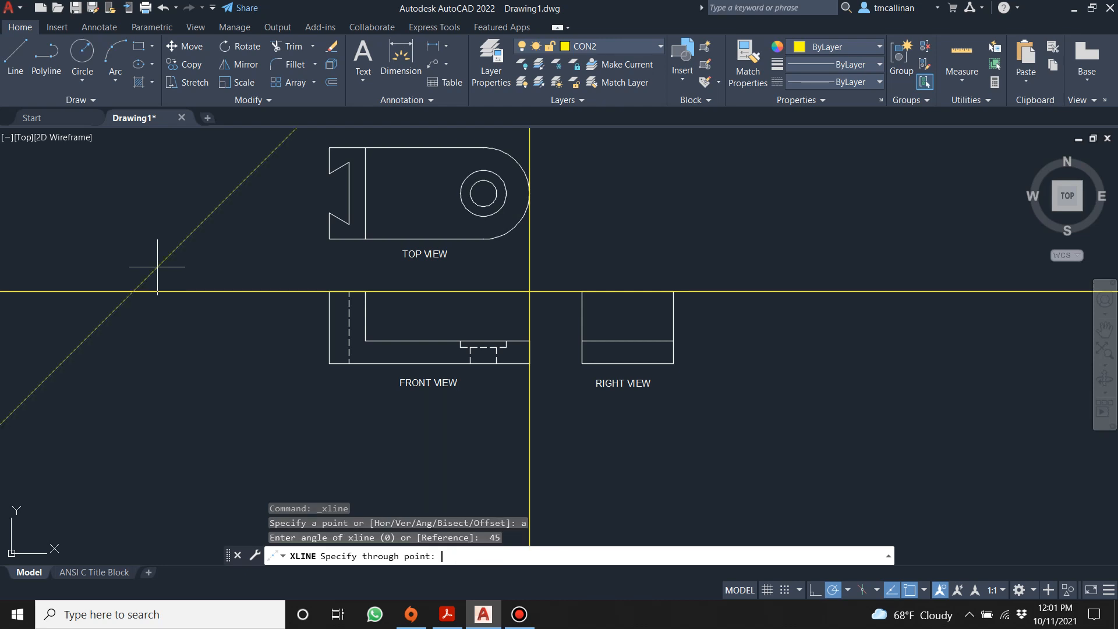
{"action": "left_click", "coordinate": [529, 291]}
{"action": "key", "text": "Escape"}
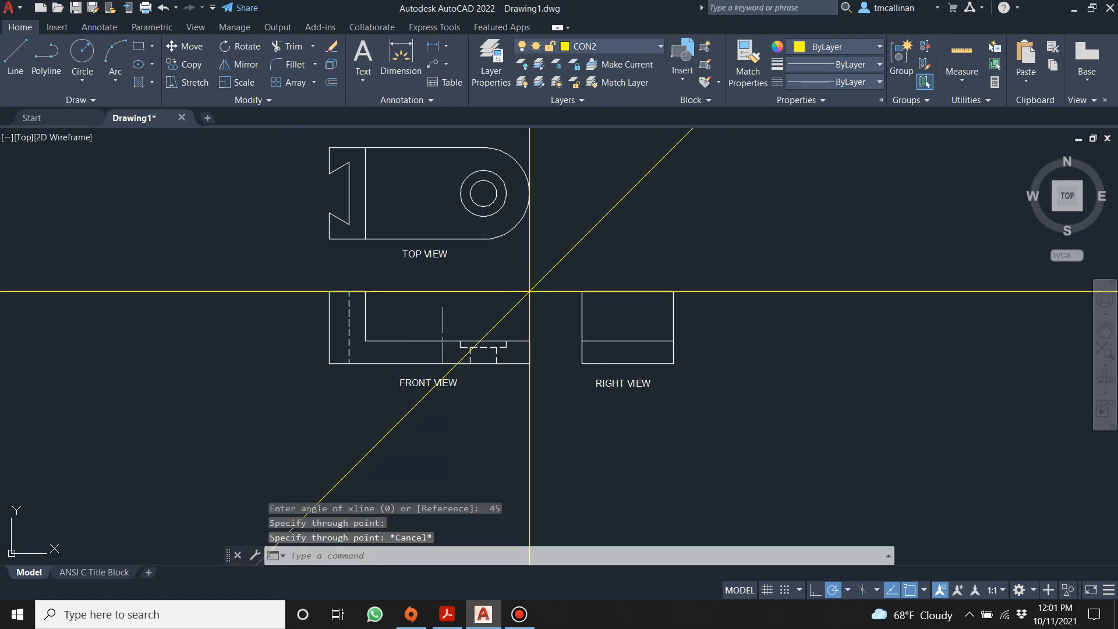
Step: Draw horizontal construction lines through the four corner points of the dovetail slot in the top view
{"action": "scroll", "coordinate": [438, 336], "scroll_direction": "down", "scroll_amount": 2}
{"action": "scroll", "coordinate": [473, 340], "scroll_direction": "up", "scroll_amount": 2}
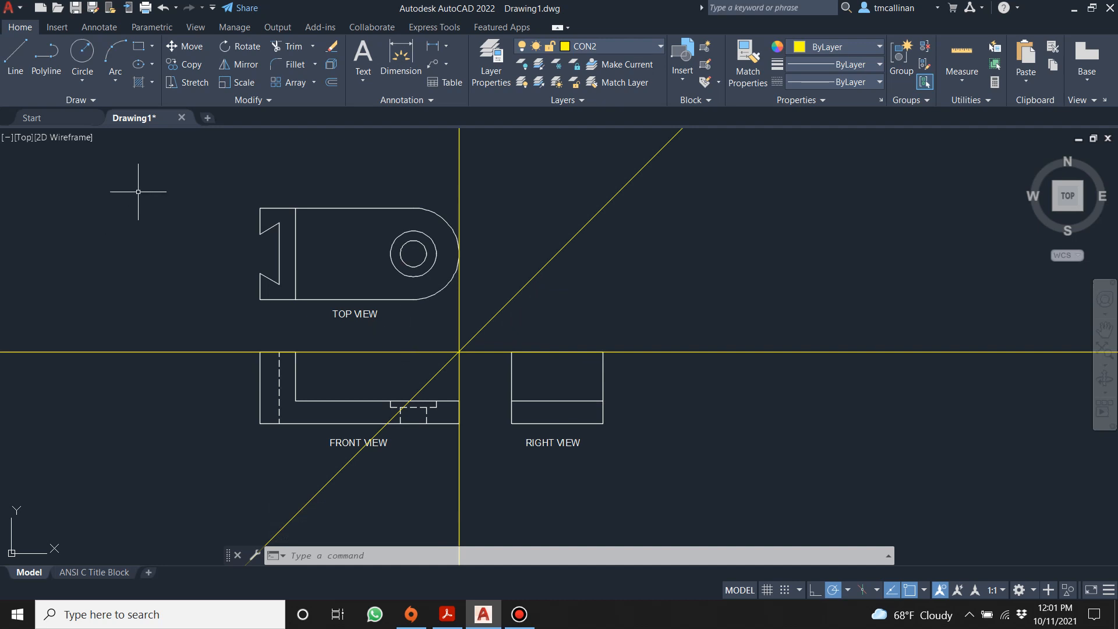
{"action": "left_click", "coordinate": [76, 99]}
{"action": "left_click", "coordinate": [47, 116]}
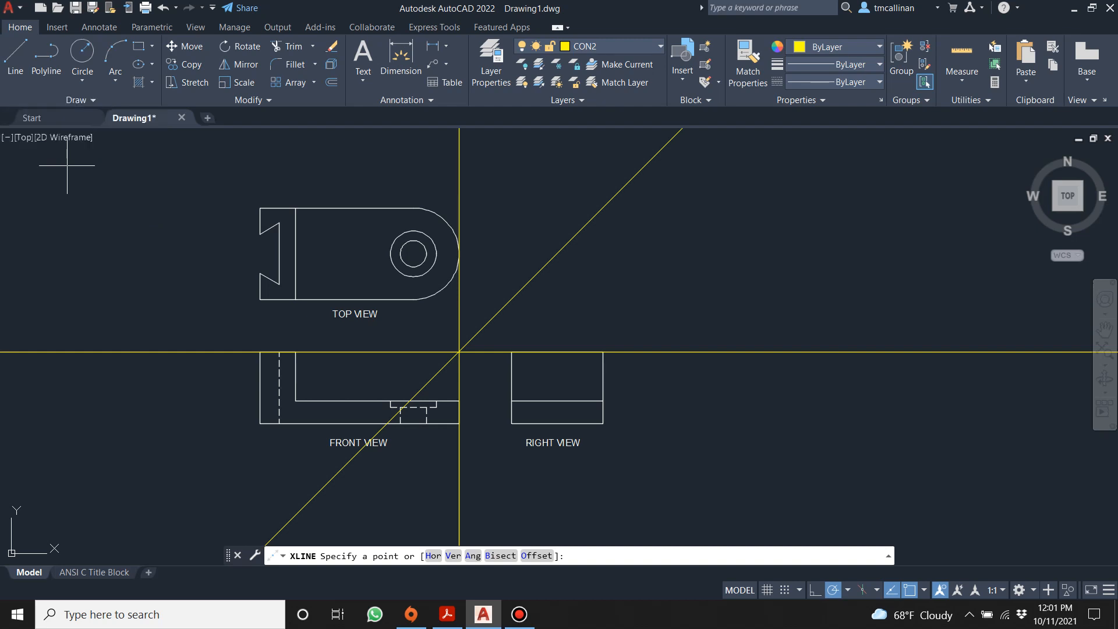
{"action": "type", "text": "h"}
{"action": "key", "text": "Return"}
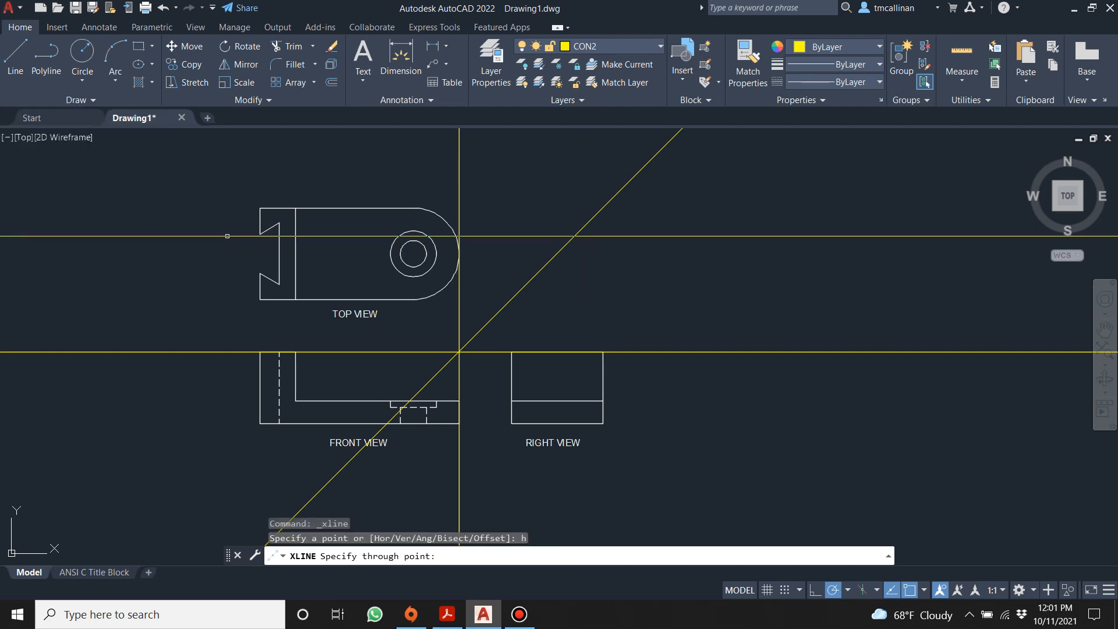
{"action": "left_click", "coordinate": [269, 234]}
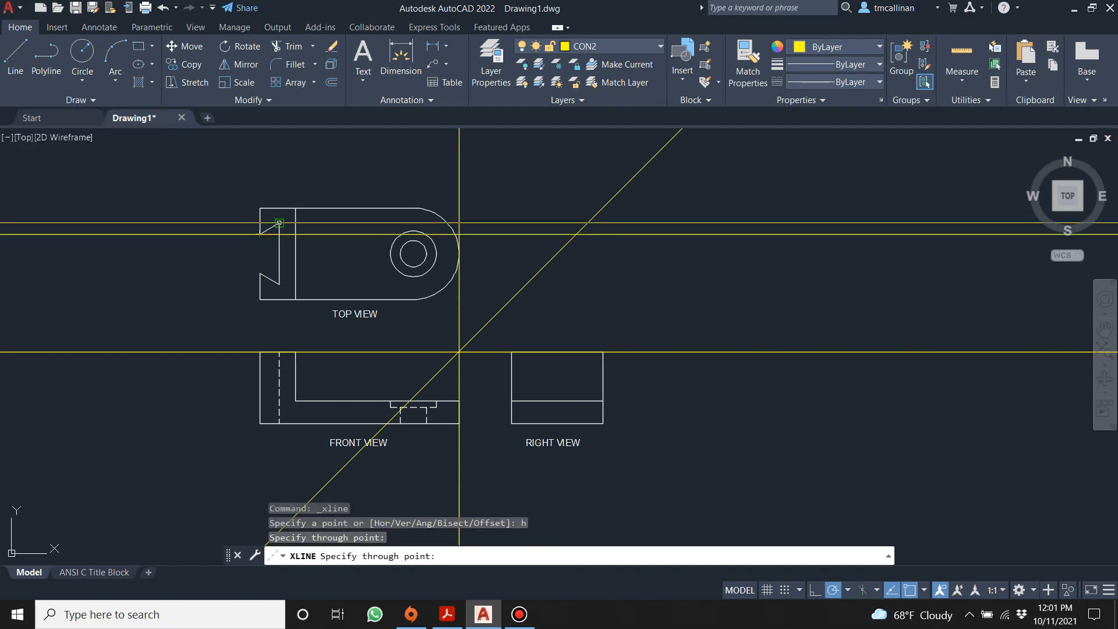
{"action": "left_click", "coordinate": [279, 284]}
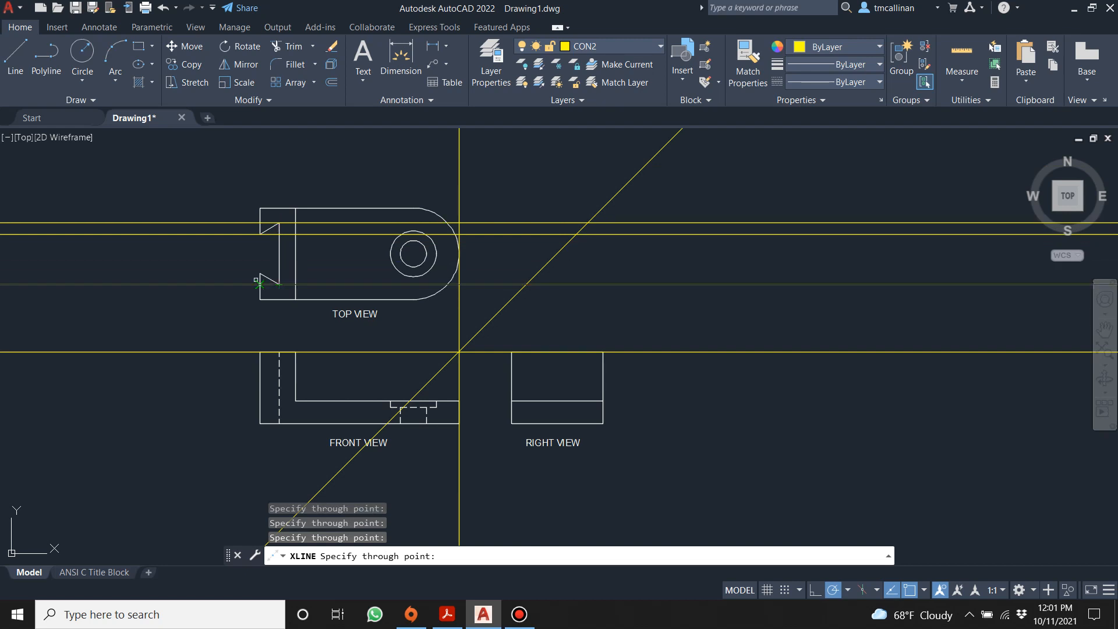
{"action": "left_click", "coordinate": [260, 273]}
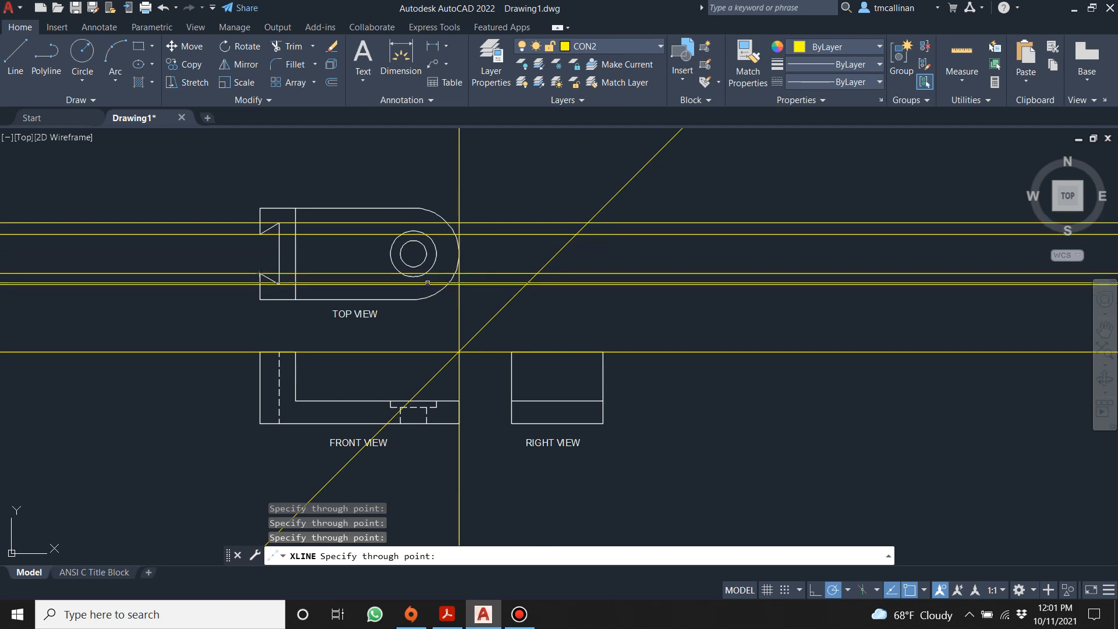
{"action": "key", "text": "Escape"}
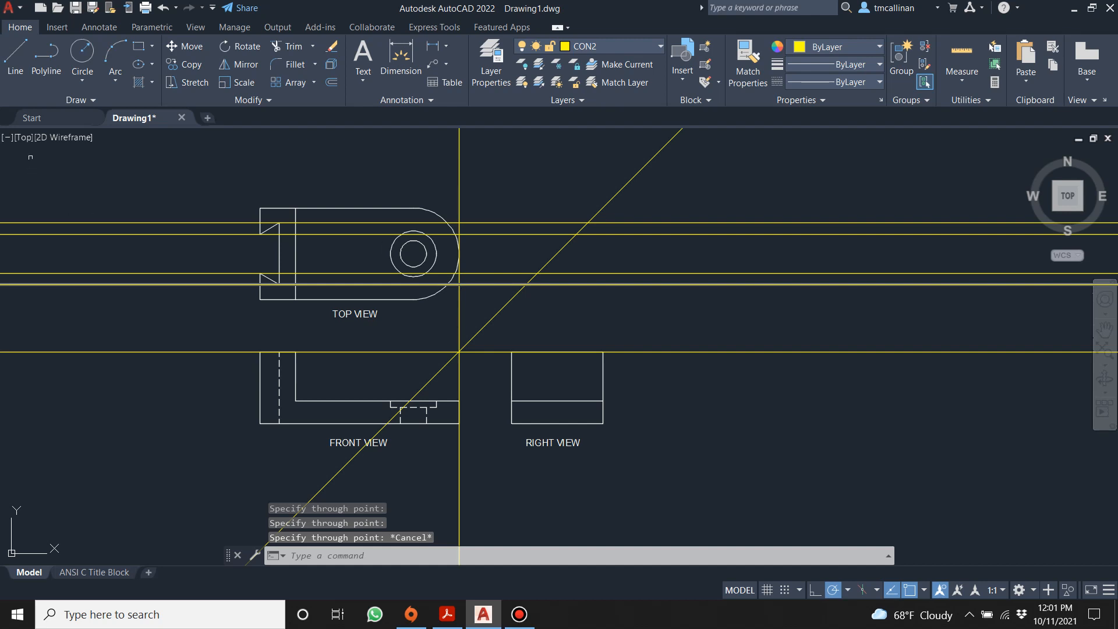
Step: Draw vertical construction lines through the four points where the dovetail's horizontal construction lines cross the 45° line
{"action": "left_click", "coordinate": [78, 100]}
{"action": "left_click", "coordinate": [56, 118]}
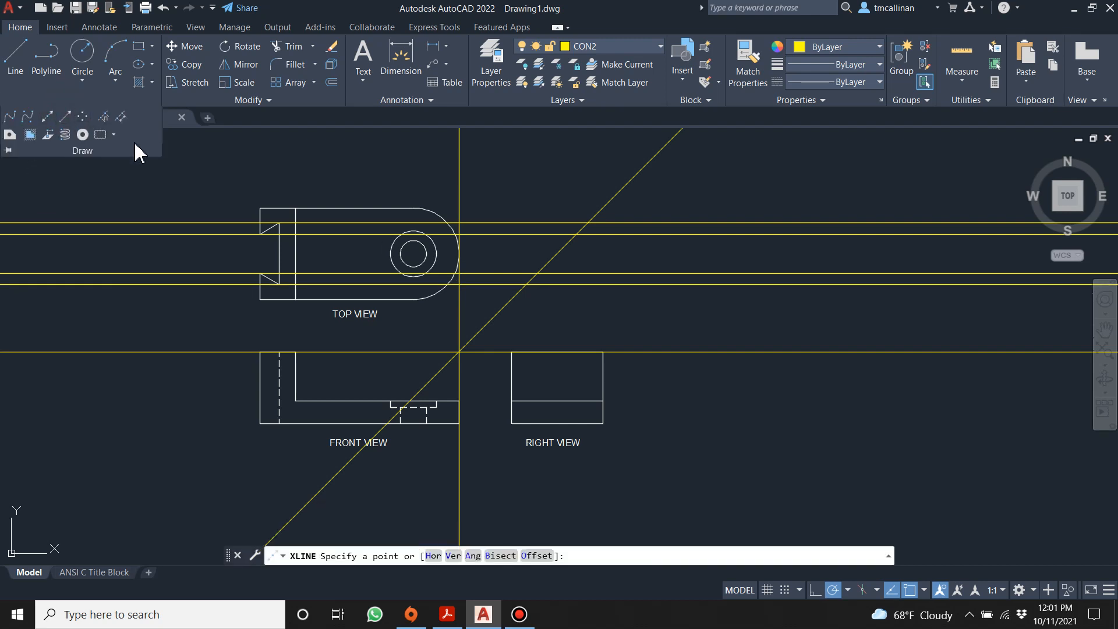
{"action": "type", "text": "v"}
{"action": "key", "text": "Return"}
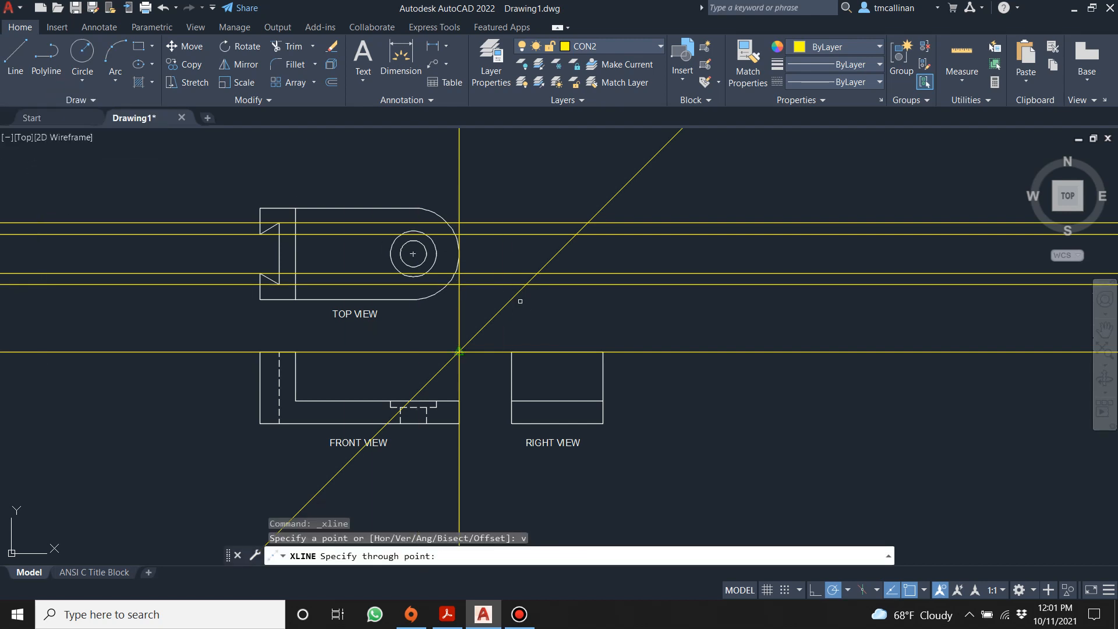
{"action": "left_click", "coordinate": [527, 284]}
{"action": "left_click", "coordinate": [537, 273]}
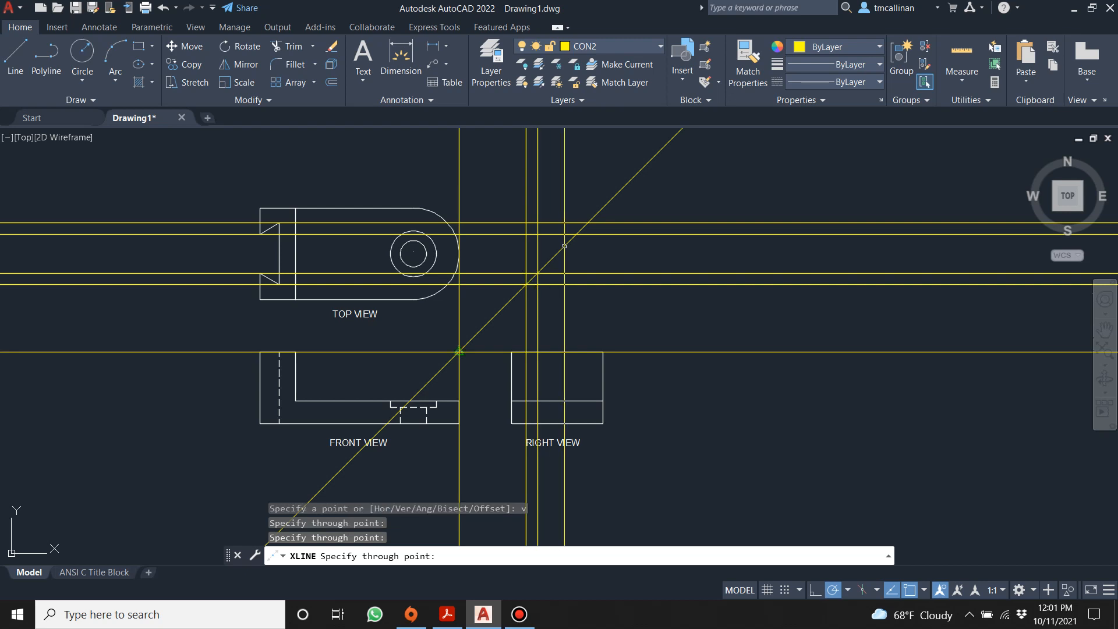
{"action": "left_click", "coordinate": [576, 234]}
{"action": "key", "text": "Escape"}
{"action": "key", "text": "Escape"}
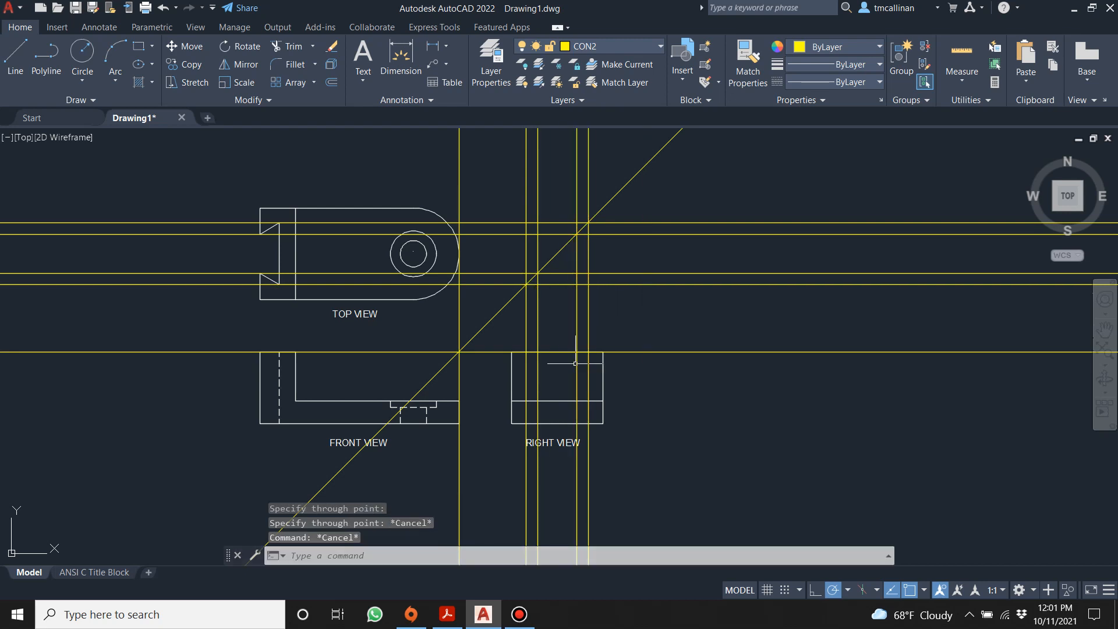
Step: Make HIDDEN the current layer and draw the two leftmost dovetail hidden lines over the right view's full height
{"action": "scroll", "coordinate": [550, 399], "scroll_direction": "up", "scroll_amount": 2}
{"action": "key", "text": "Escape"}
{"action": "left_click", "coordinate": [586, 47]}
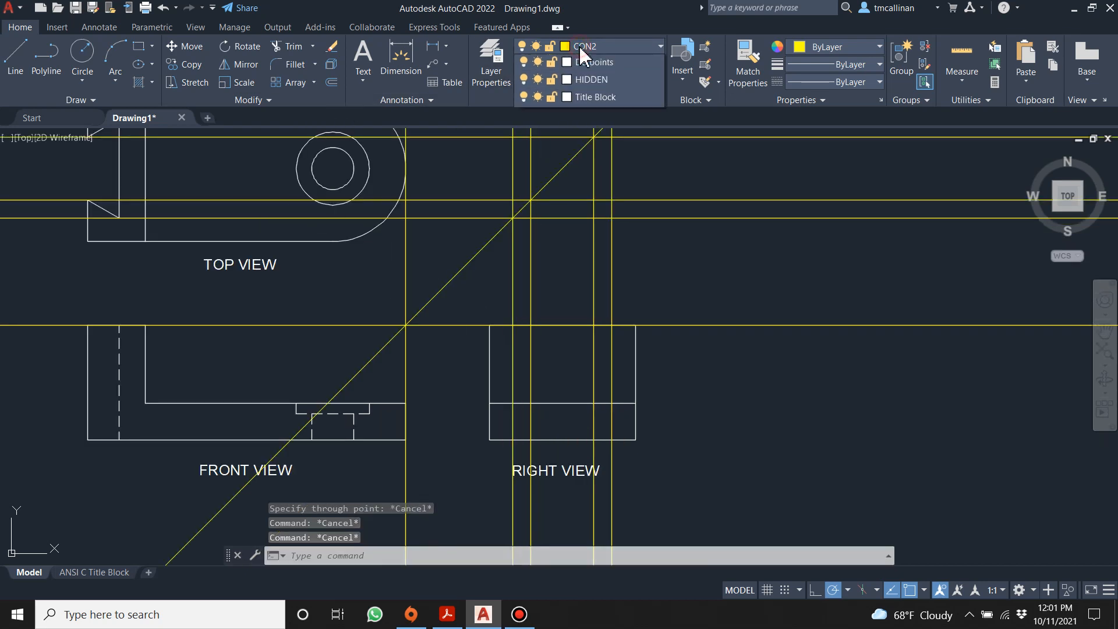
{"action": "left_click", "coordinate": [591, 134]}
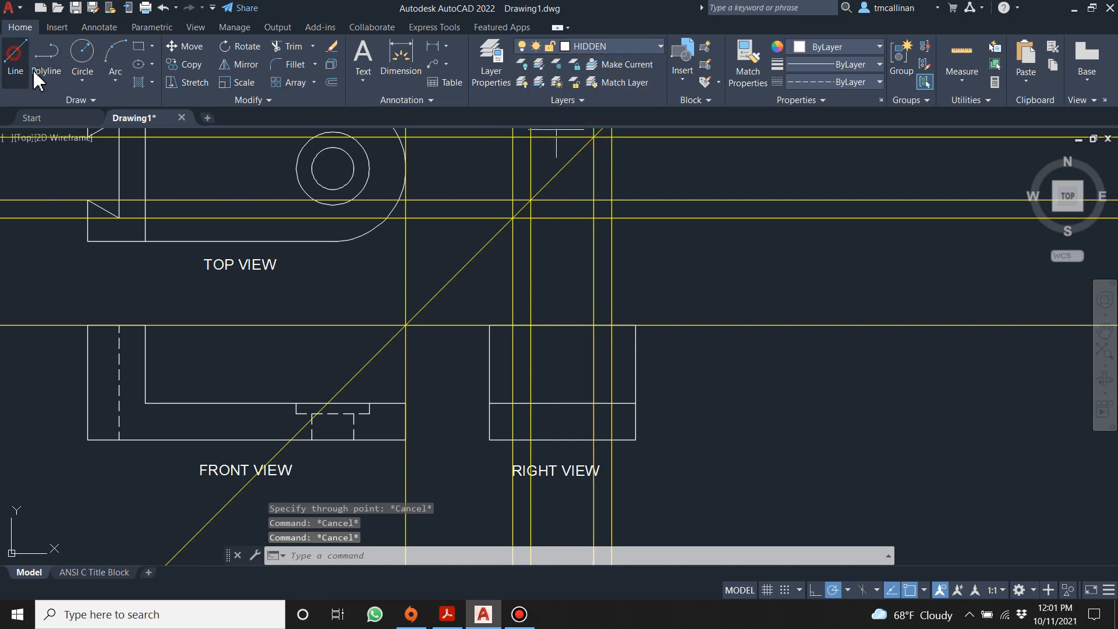
{"action": "left_click", "coordinate": [15, 55]}
{"action": "left_click", "coordinate": [512, 325]}
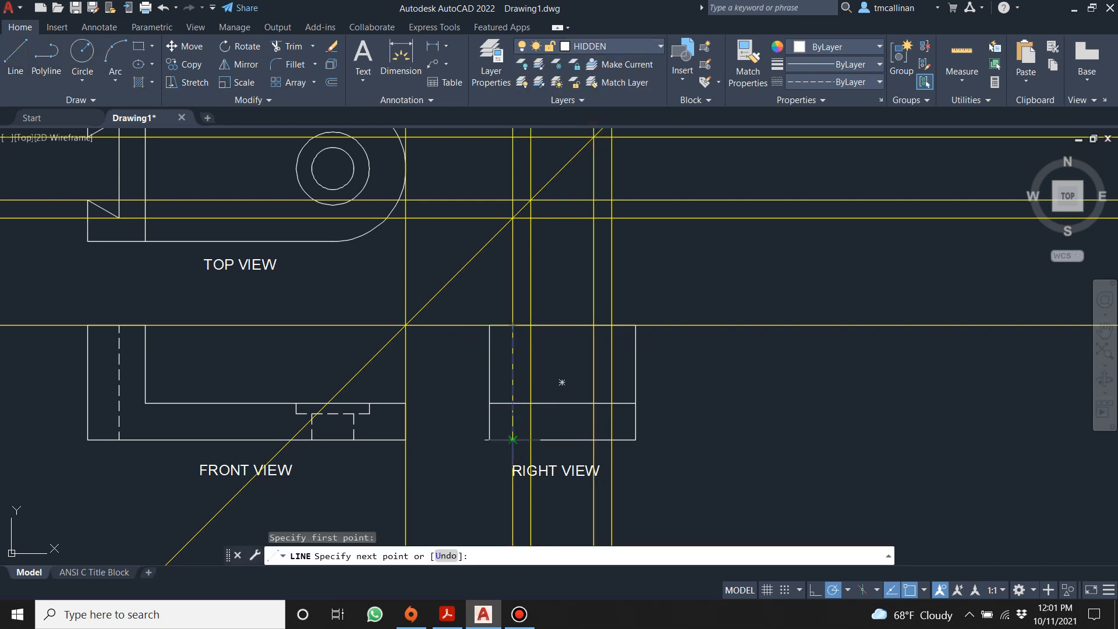
{"action": "key", "text": "Escape"}
{"action": "left_click", "coordinate": [16, 56]}
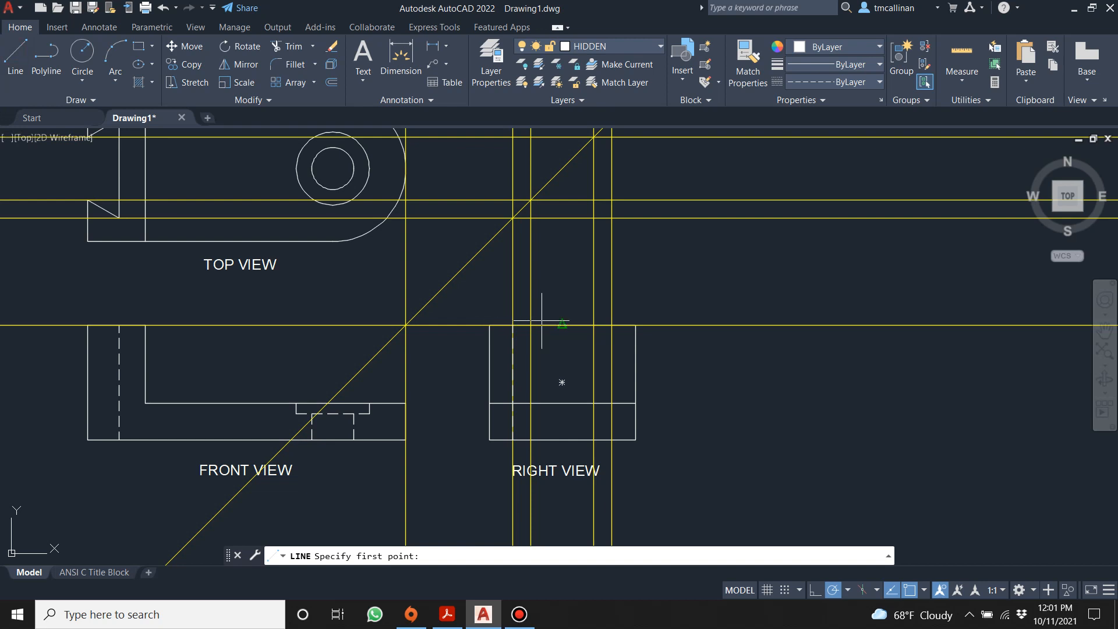
{"action": "left_click", "coordinate": [530, 325]}
{"action": "left_click", "coordinate": [530, 440]}
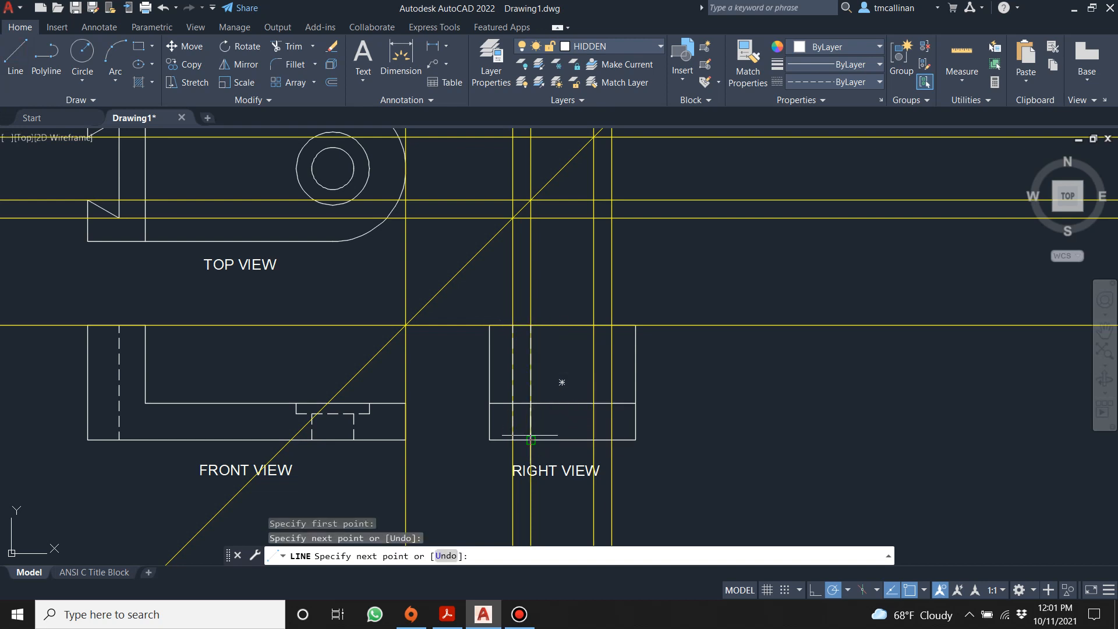
{"action": "key", "text": "Escape"}
Step: Draw the two remaining dovetail hidden lines over the right view's full height along the rightmost projection lines
{"action": "left_click", "coordinate": [15, 55]}
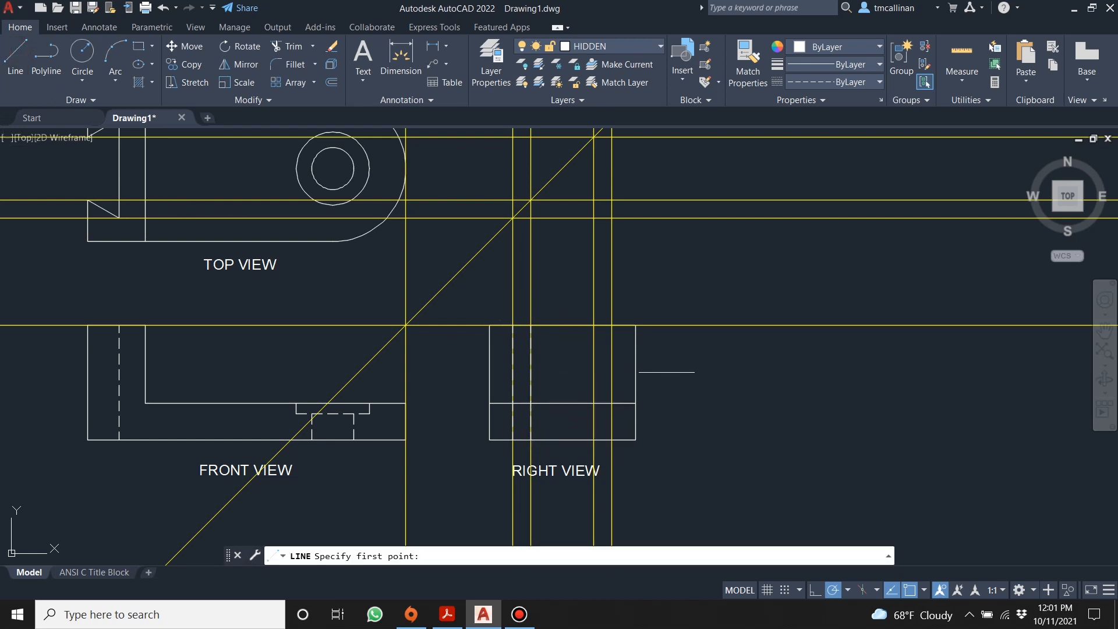
{"action": "left_click", "coordinate": [590, 324]}
{"action": "left_click", "coordinate": [593, 440]}
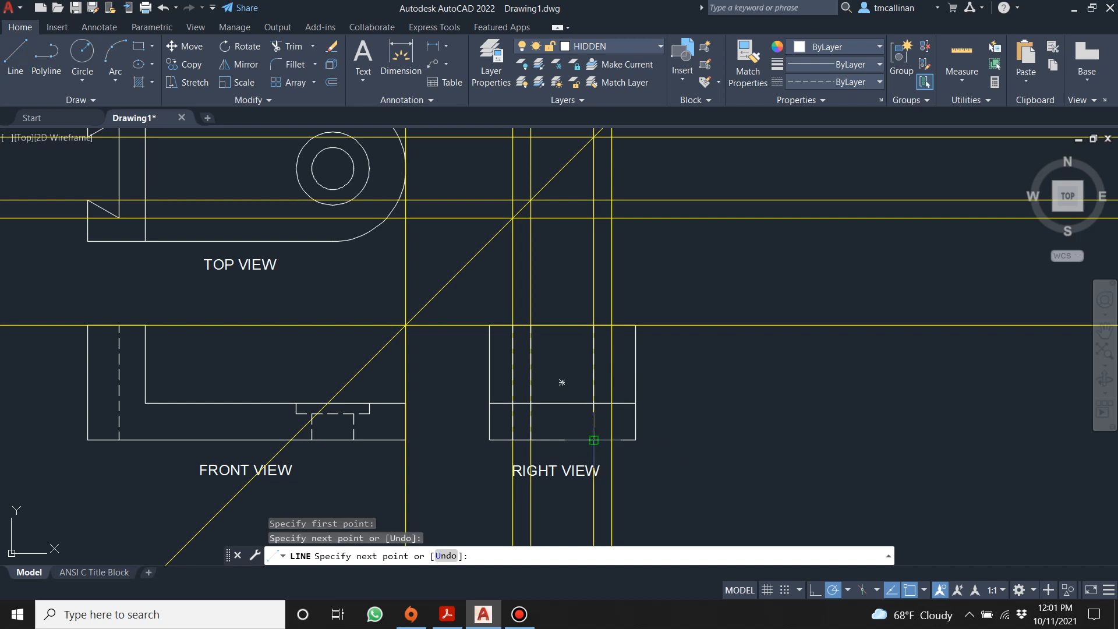
{"action": "key", "text": "Escape"}
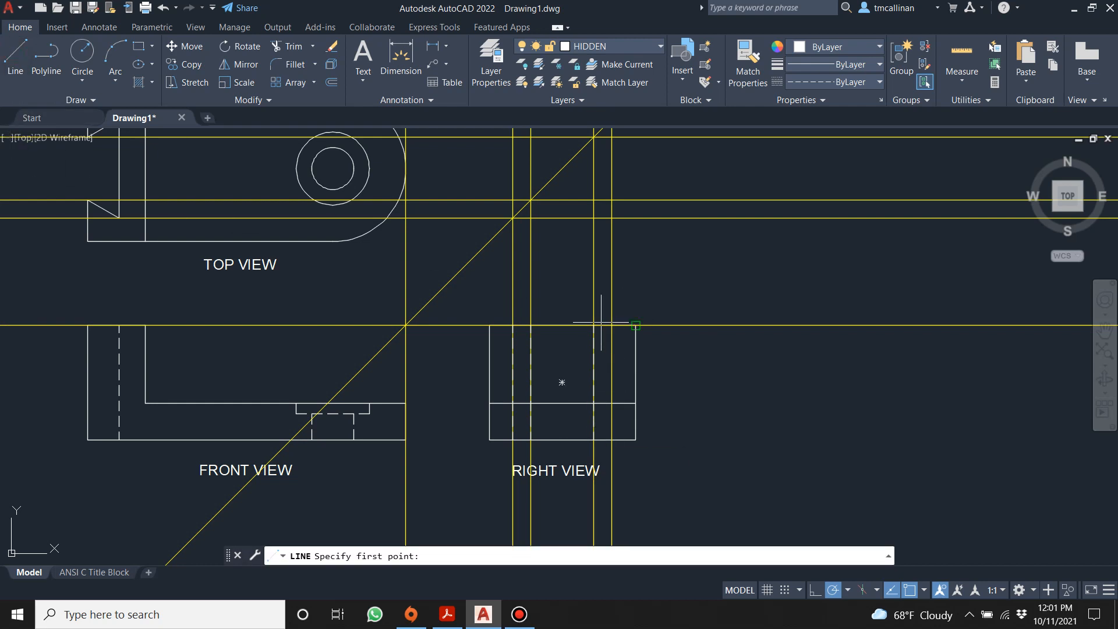
{"action": "left_click", "coordinate": [606, 322]}
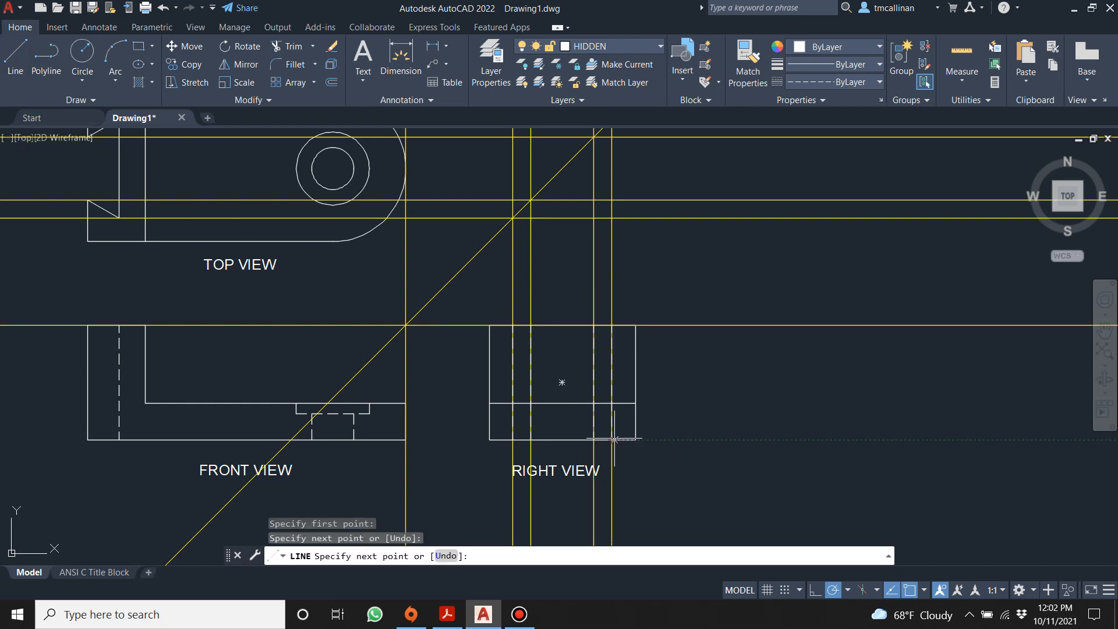
{"action": "key", "text": "Escape"}
{"action": "scroll", "coordinate": [529, 382], "scroll_direction": "down", "scroll_amount": 2}
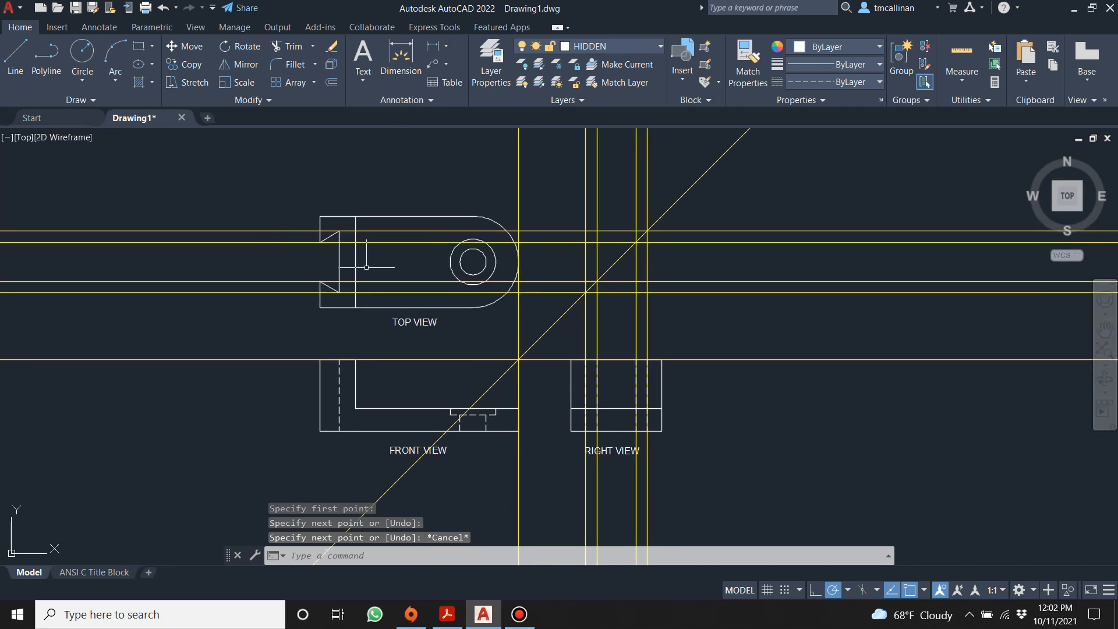
{"action": "scroll", "coordinate": [473, 271], "scroll_direction": "up", "scroll_amount": 2}
{"action": "scroll", "coordinate": [507, 303], "scroll_direction": "down", "scroll_amount": 4}
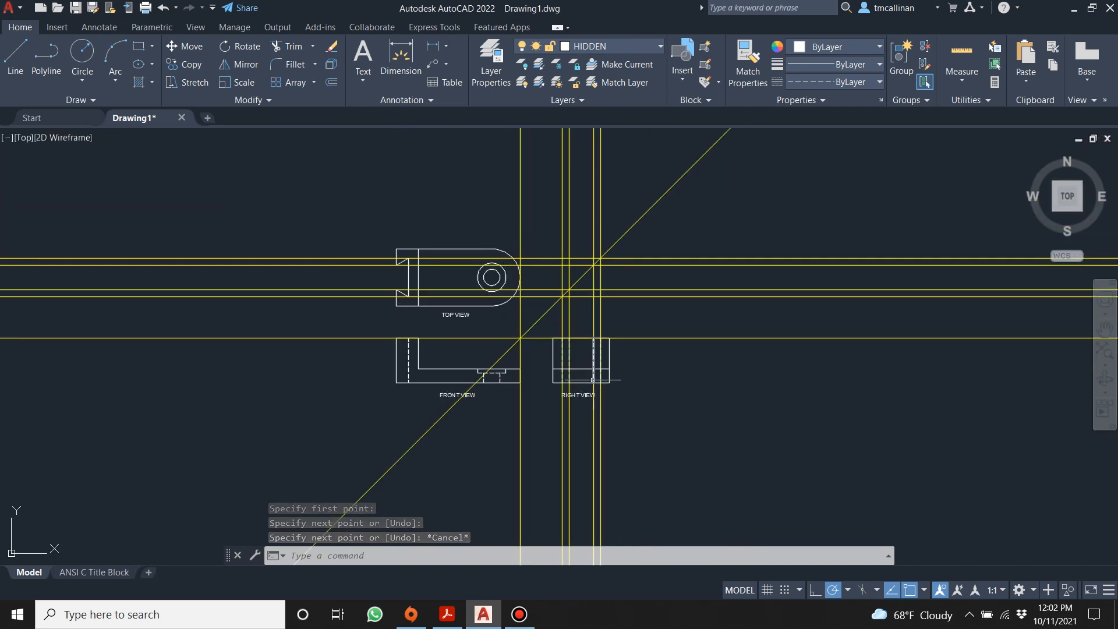
{"action": "scroll", "coordinate": [658, 431], "scroll_direction": "up", "scroll_amount": 4}
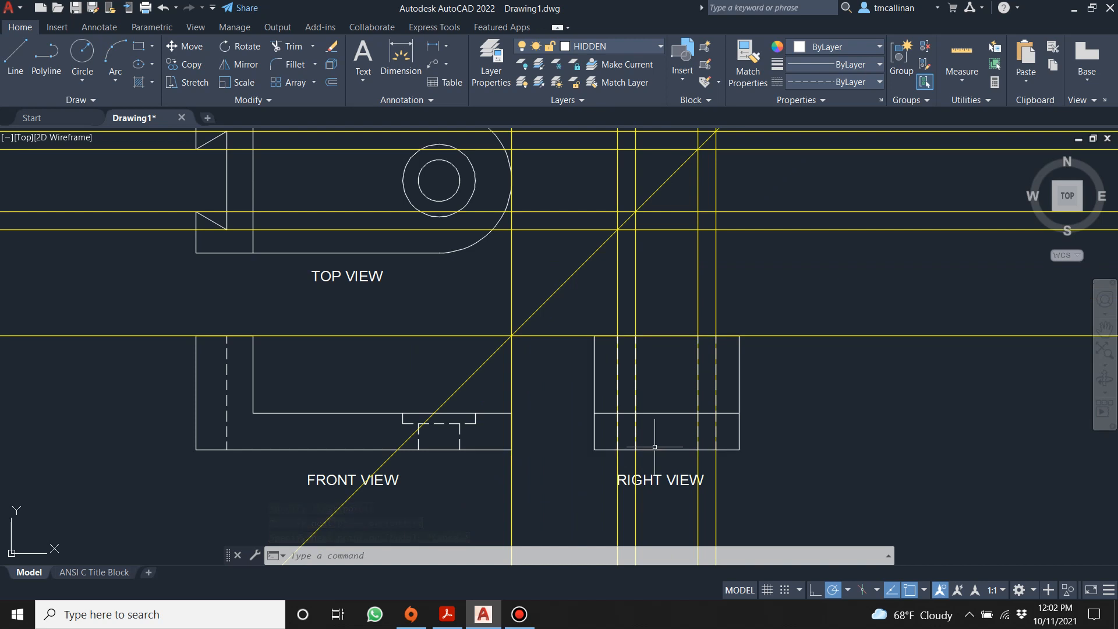
{"action": "scroll", "coordinate": [557, 266], "scroll_direction": "down", "scroll_amount": 2}
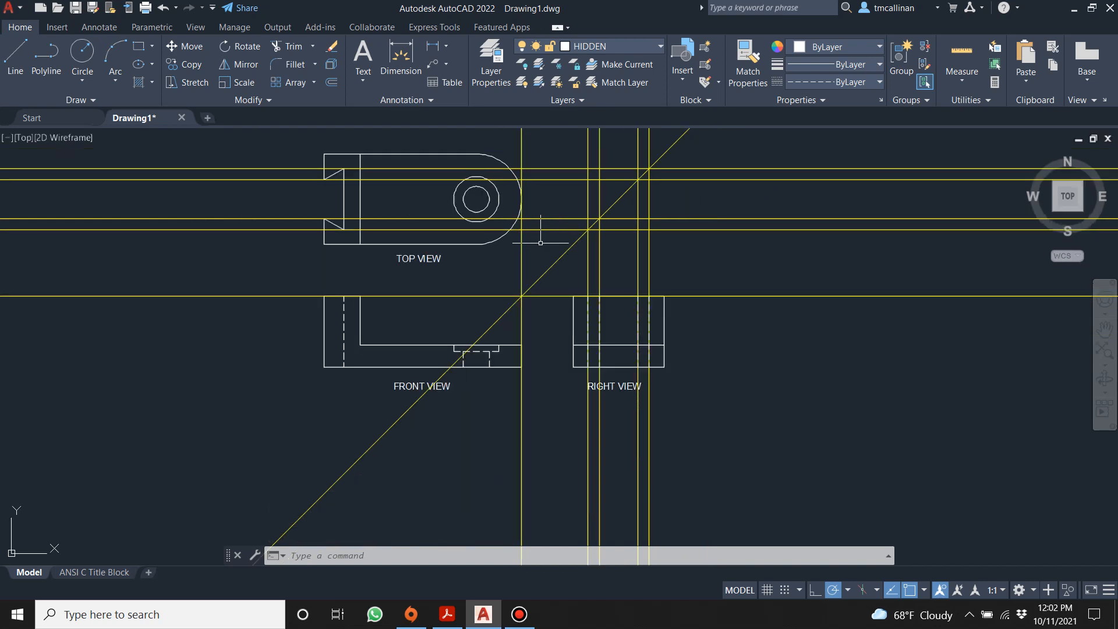
{"action": "middle_click_drag", "start_coordinate": [541, 242], "coordinate": [557, 288]}
Step: Make CON2 the current layer and draw a horizontal construction line along the counterbore's lower edge in the front view
{"action": "key", "text": "Escape"}
{"action": "key", "text": "Escape"}
{"action": "key", "text": "Escape"}
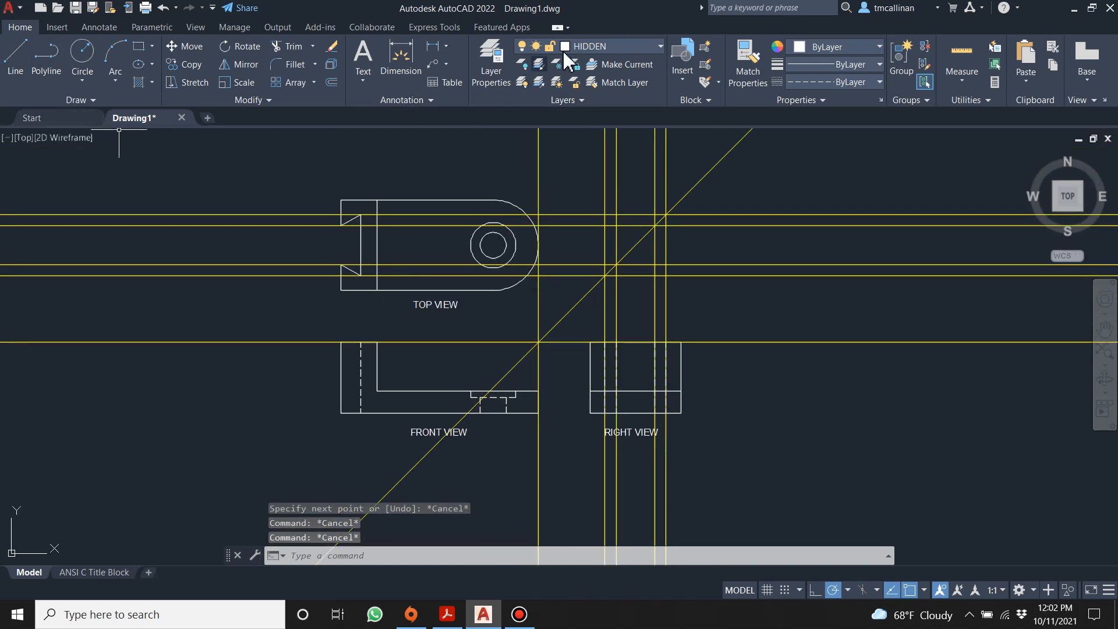
{"action": "left_click", "coordinate": [589, 50]}
{"action": "left_click", "coordinate": [589, 87]}
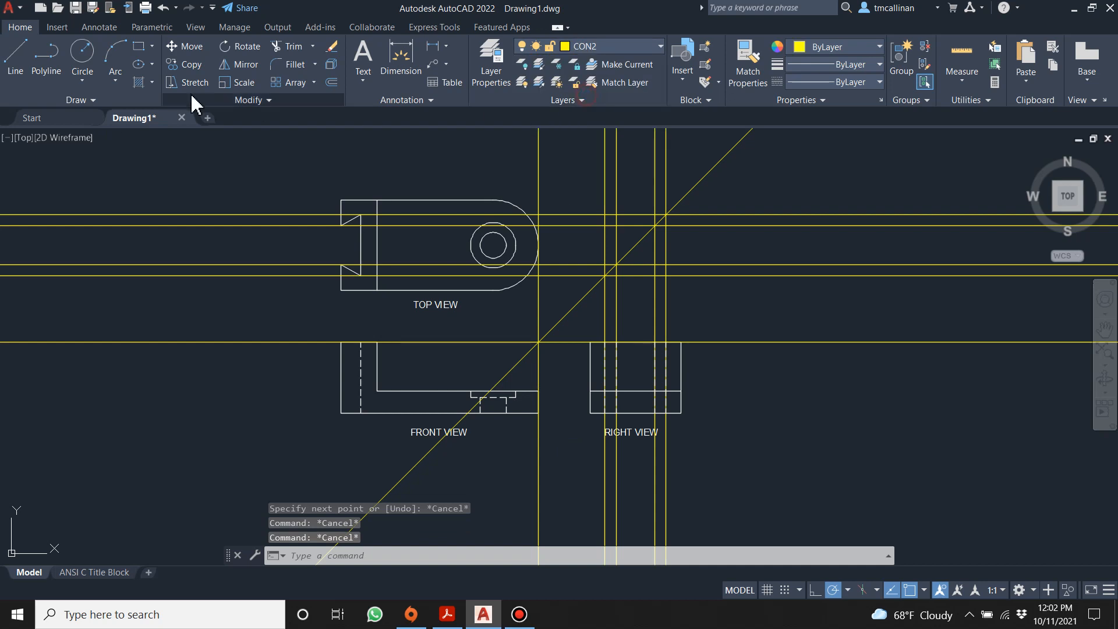
{"action": "left_click", "coordinate": [50, 98]}
{"action": "left_click", "coordinate": [46, 116]}
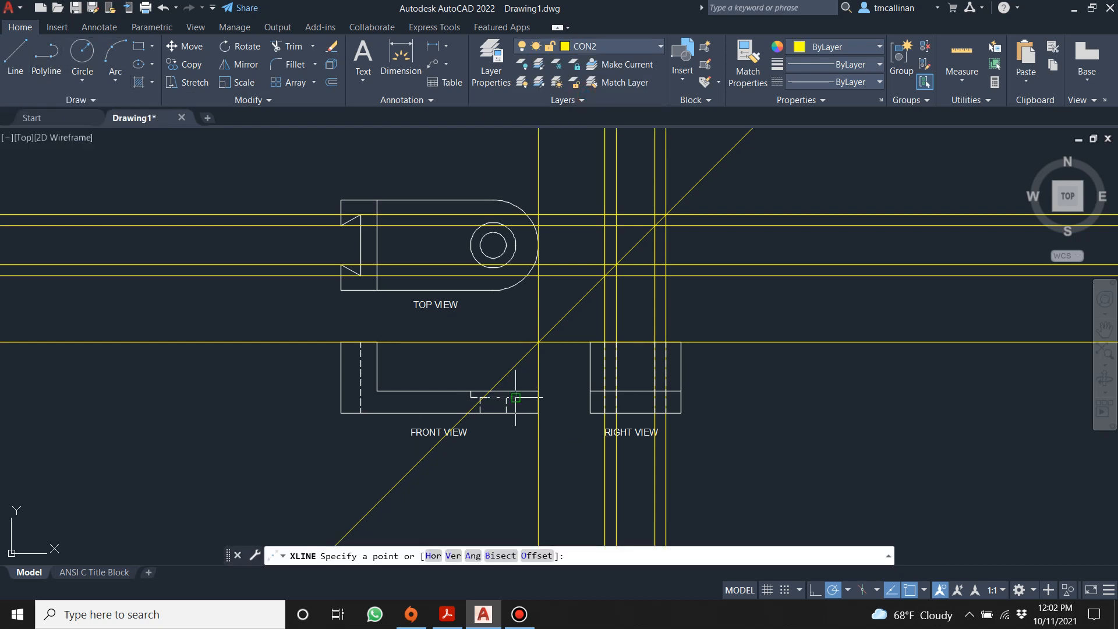
{"action": "left_click", "coordinate": [537, 397]}
{"action": "left_click", "coordinate": [588, 397]}
{"action": "key", "text": "Escape"}
{"action": "scroll", "coordinate": [693, 407], "scroll_direction": "up", "scroll_amount": 4}
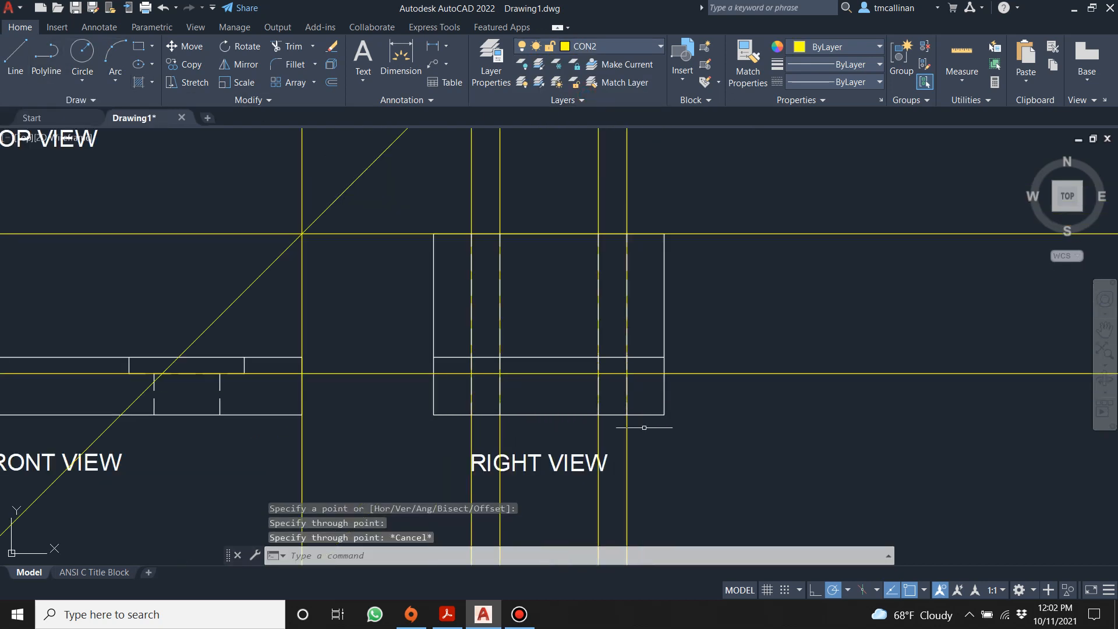
Step: Delete the four horizontal and four vertical construction lines used to project the dovetail
{"action": "scroll", "coordinate": [539, 357], "scroll_direction": "down", "scroll_amount": 4}
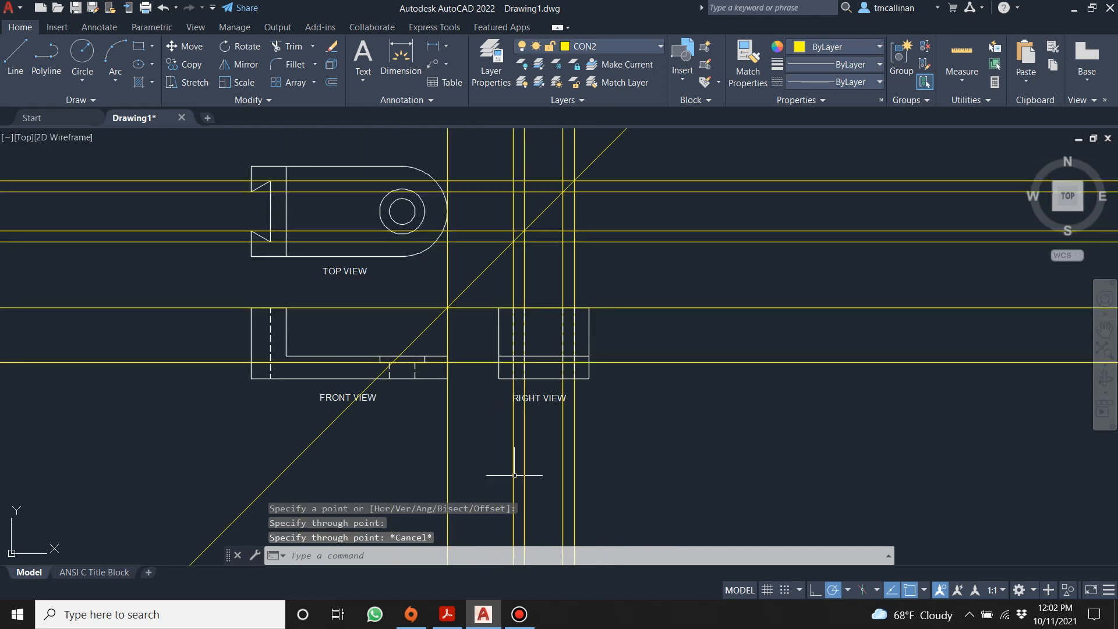
{"action": "scroll", "coordinate": [492, 261], "scroll_direction": "up", "scroll_amount": 2}
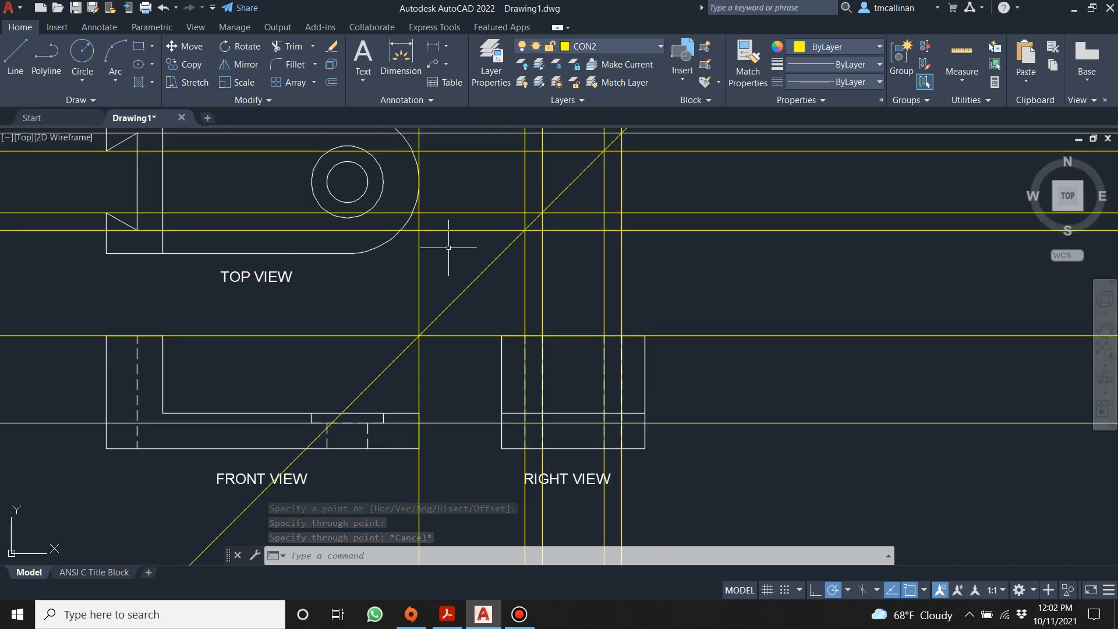
{"action": "middle_click_drag", "start_coordinate": [350, 234], "coordinate": [329, 291]}
{"action": "key", "text": "Escape"}
{"action": "key", "text": "Escape"}
{"action": "left_click", "coordinate": [446, 306]}
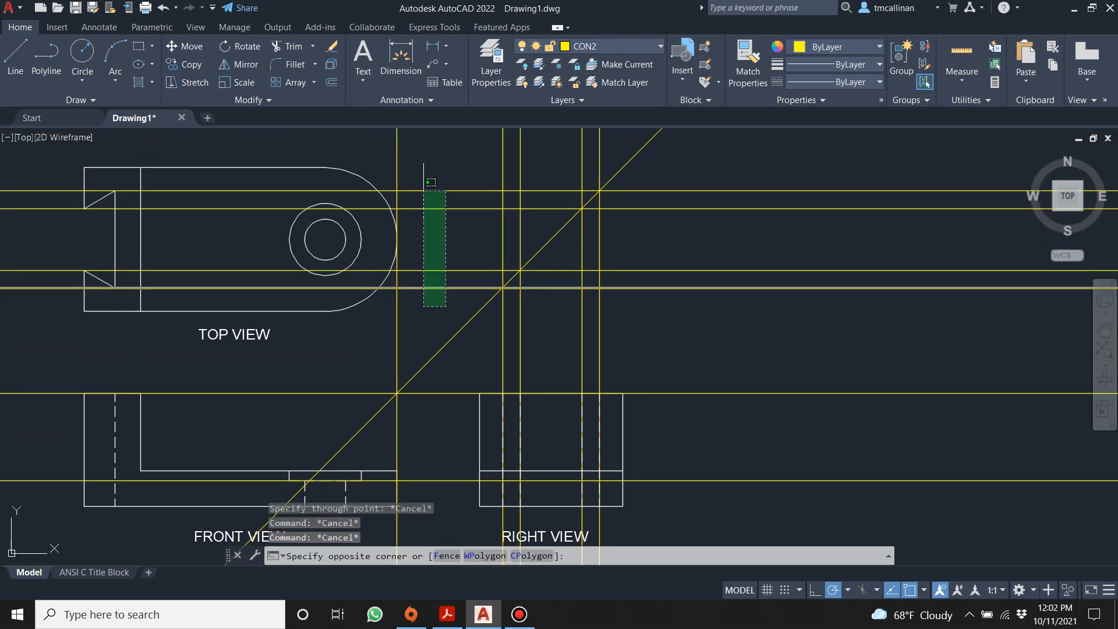
{"action": "left_click", "coordinate": [420, 176]}
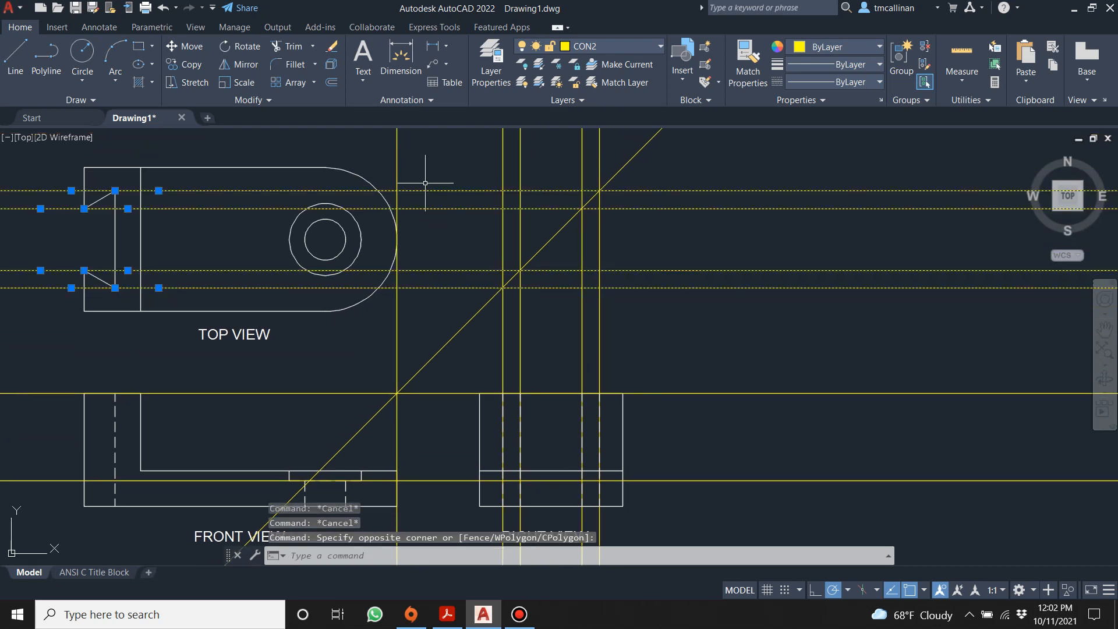
{"action": "key", "text": "Delete"}
{"action": "left_click", "coordinate": [668, 356]}
{"action": "left_click", "coordinate": [485, 329]}
{"action": "key", "text": "Delete"}
{"action": "scroll", "coordinate": [475, 270], "scroll_direction": "down", "scroll_amount": 2}
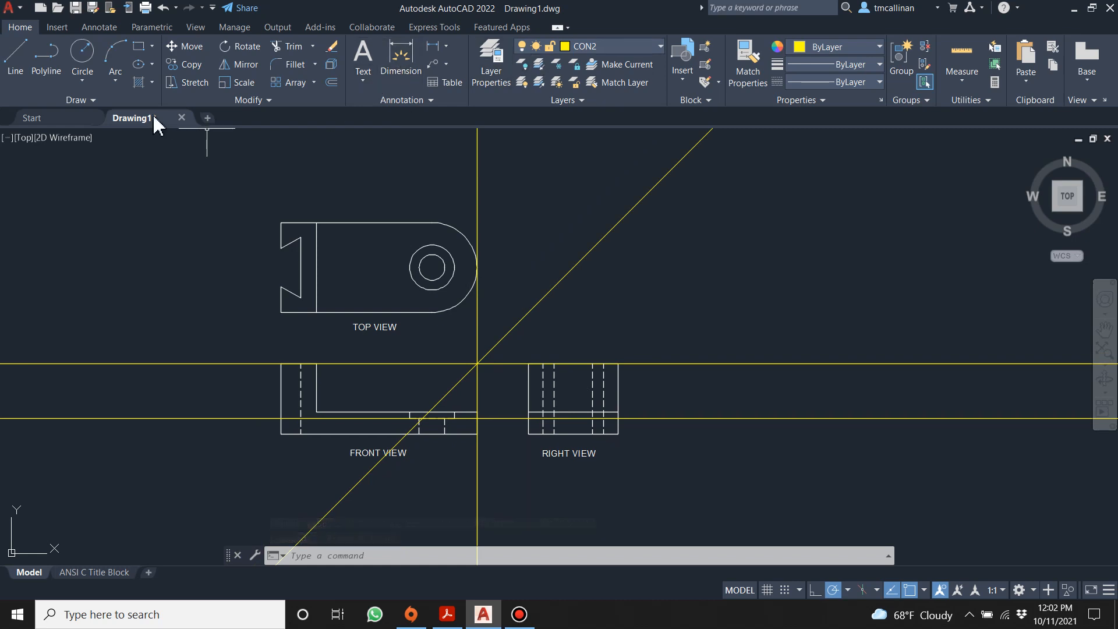
Step: Draw four horizontal construction lines through the upper and lower quadrants of the counterbore and drill circles in the top view
{"action": "left_click", "coordinate": [82, 100]}
{"action": "left_click", "coordinate": [48, 117]}
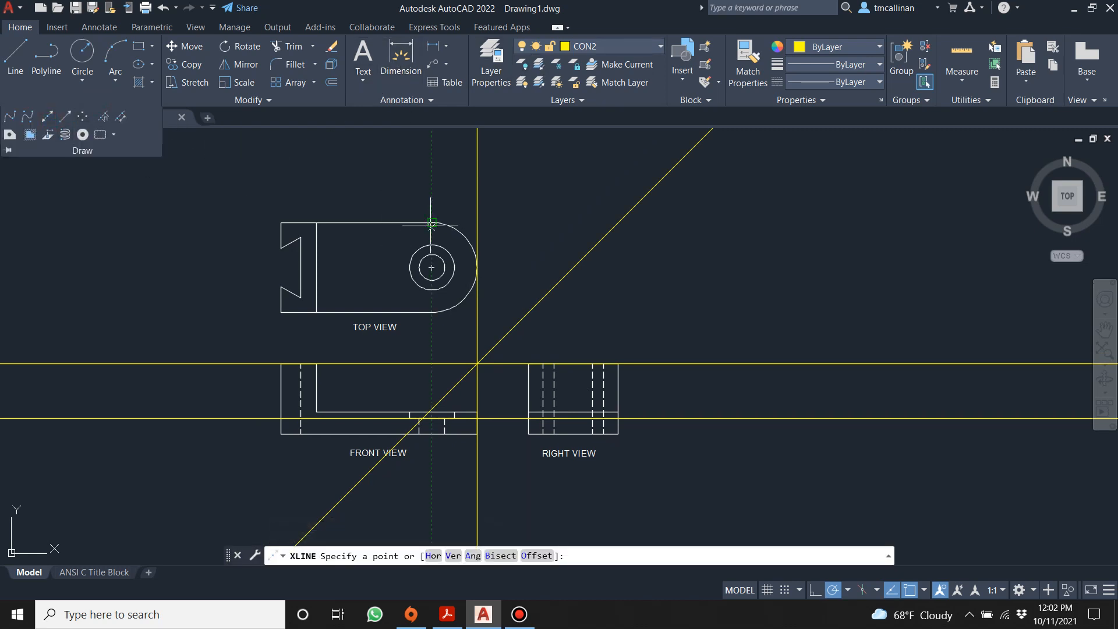
{"action": "type", "text": "h"}
{"action": "key", "text": "Return"}
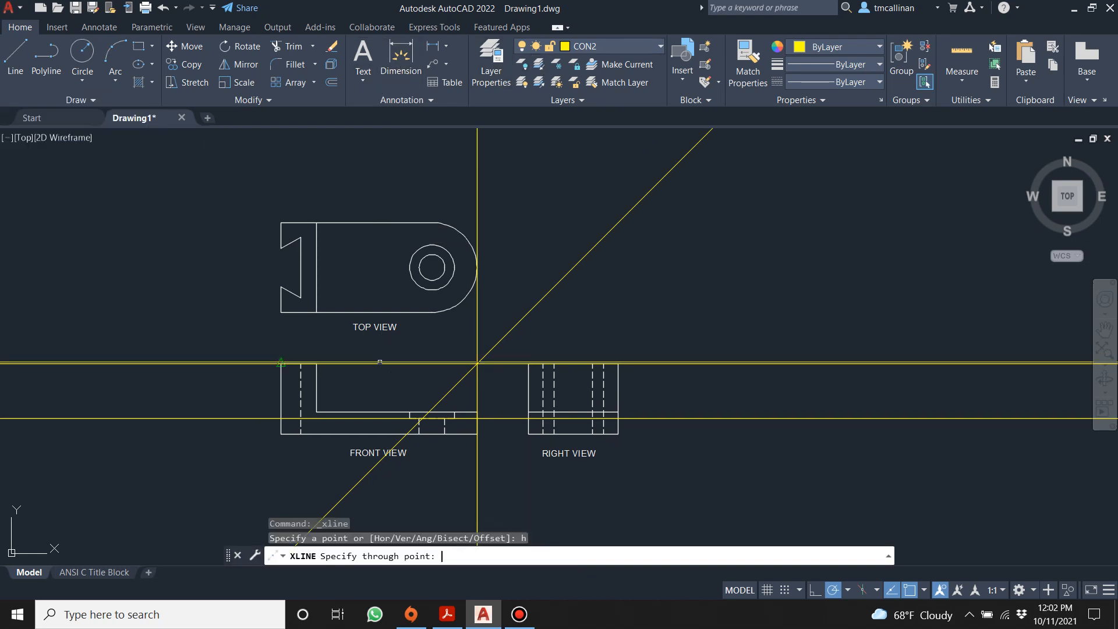
{"action": "left_click", "coordinate": [432, 245]}
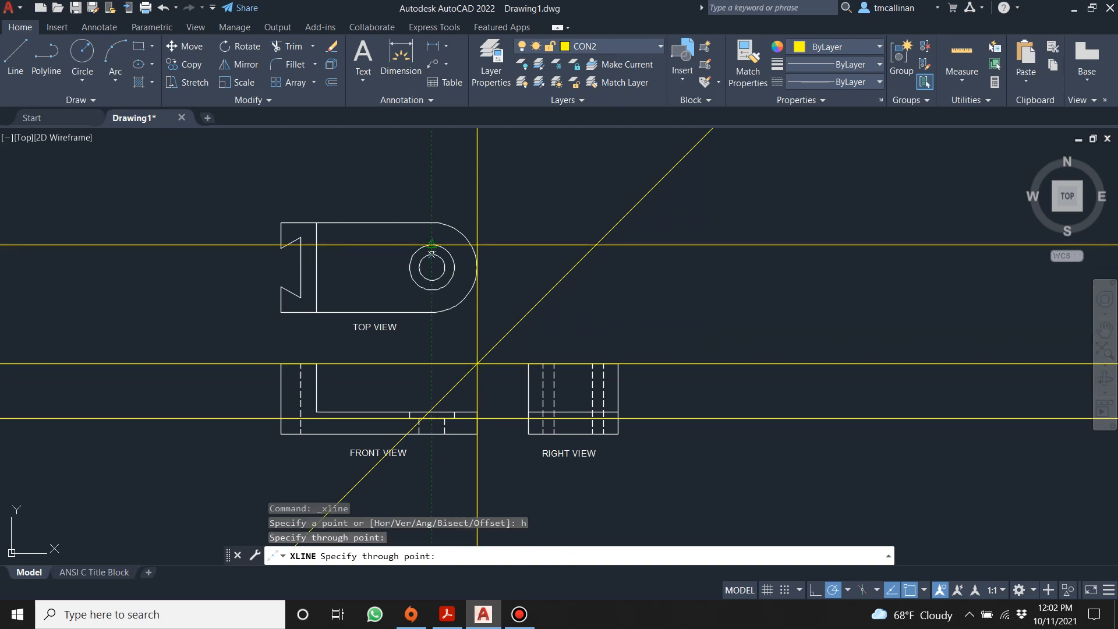
{"action": "left_click", "coordinate": [432, 255]}
{"action": "left_click", "coordinate": [431, 280]}
{"action": "left_click", "coordinate": [432, 290]}
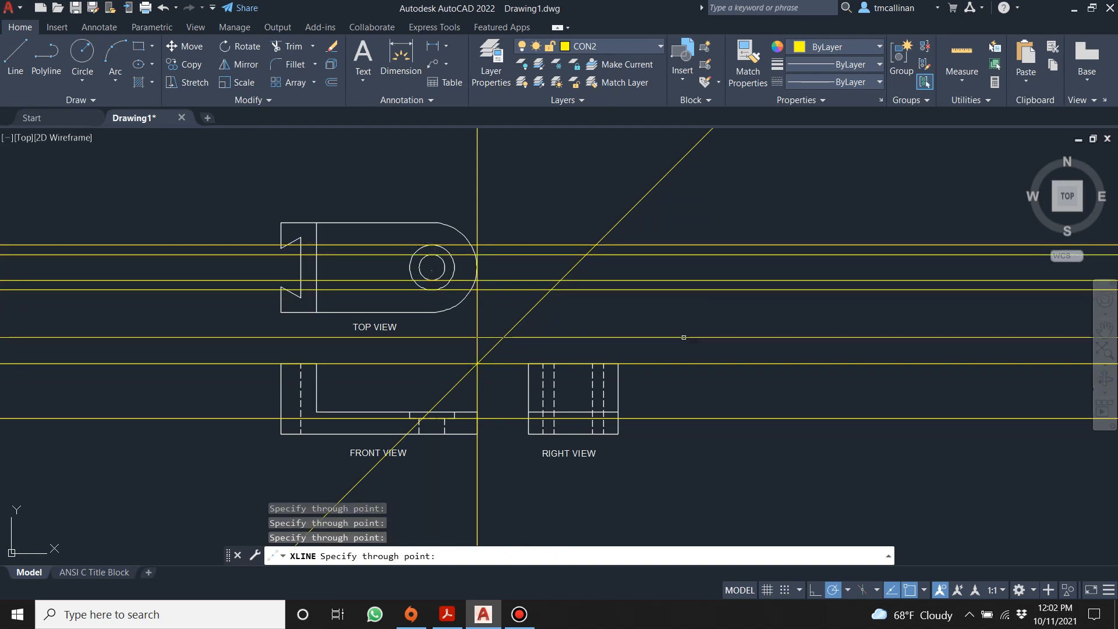
{"action": "key", "text": "Escape"}
Step: Draw four vertical construction lines through the points where the hole's horizontal projection lines cross the 45° line
{"action": "left_click", "coordinate": [93, 100]}
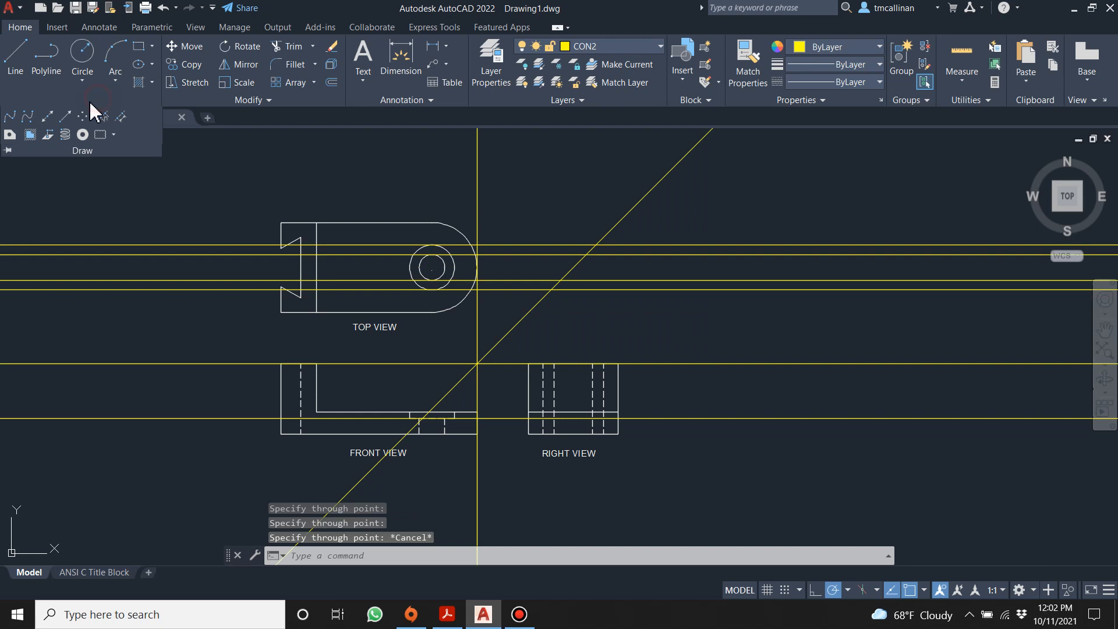
{"action": "left_click", "coordinate": [47, 117]}
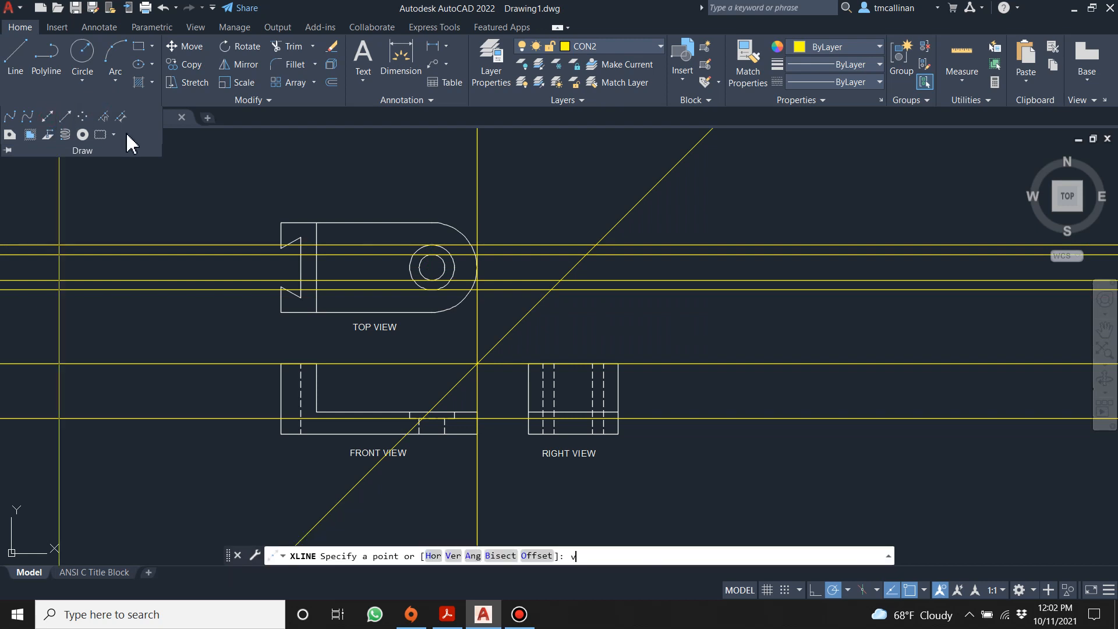
{"action": "type", "text": "v"}
{"action": "key", "text": "Return"}
{"action": "scroll", "coordinate": [627, 233], "scroll_direction": "up", "scroll_amount": 2}
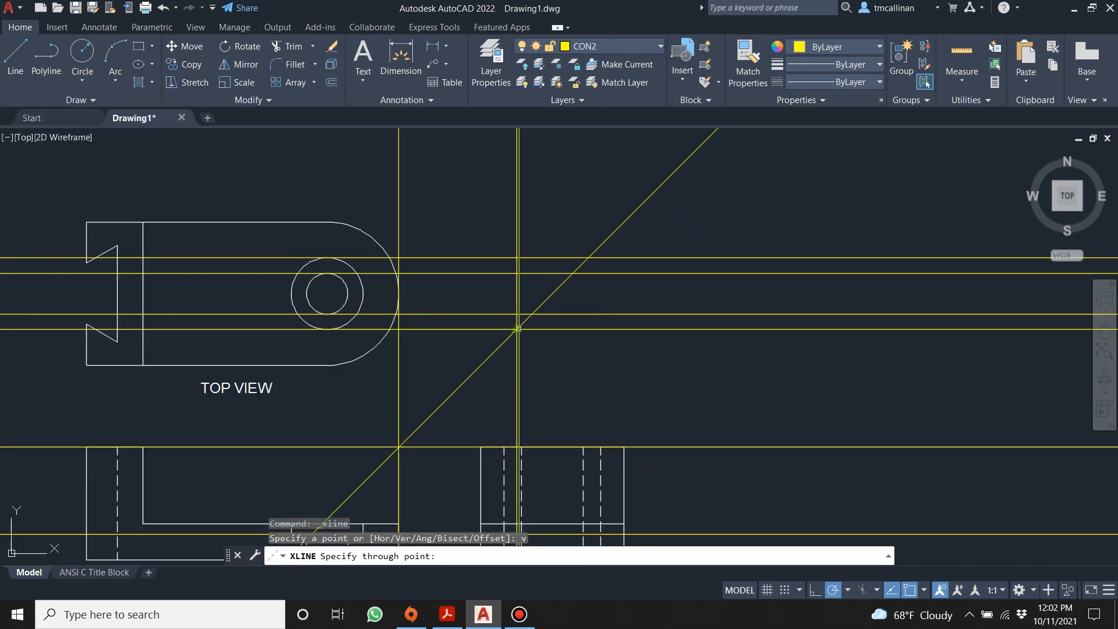
{"action": "left_click", "coordinate": [517, 329]}
{"action": "left_click", "coordinate": [531, 314]}
{"action": "left_click", "coordinate": [573, 273]}
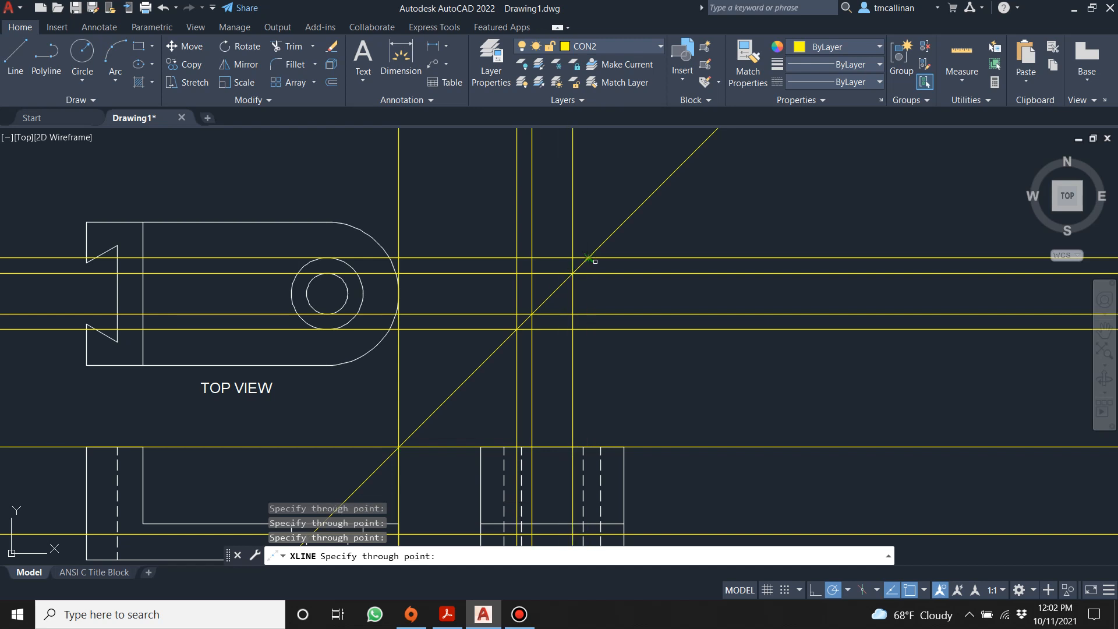
{"action": "key", "text": "Escape"}
{"action": "scroll", "coordinate": [545, 305], "scroll_direction": "down", "scroll_amount": 3}
{"action": "scroll", "coordinate": [581, 375], "scroll_direction": "up", "scroll_amount": 3}
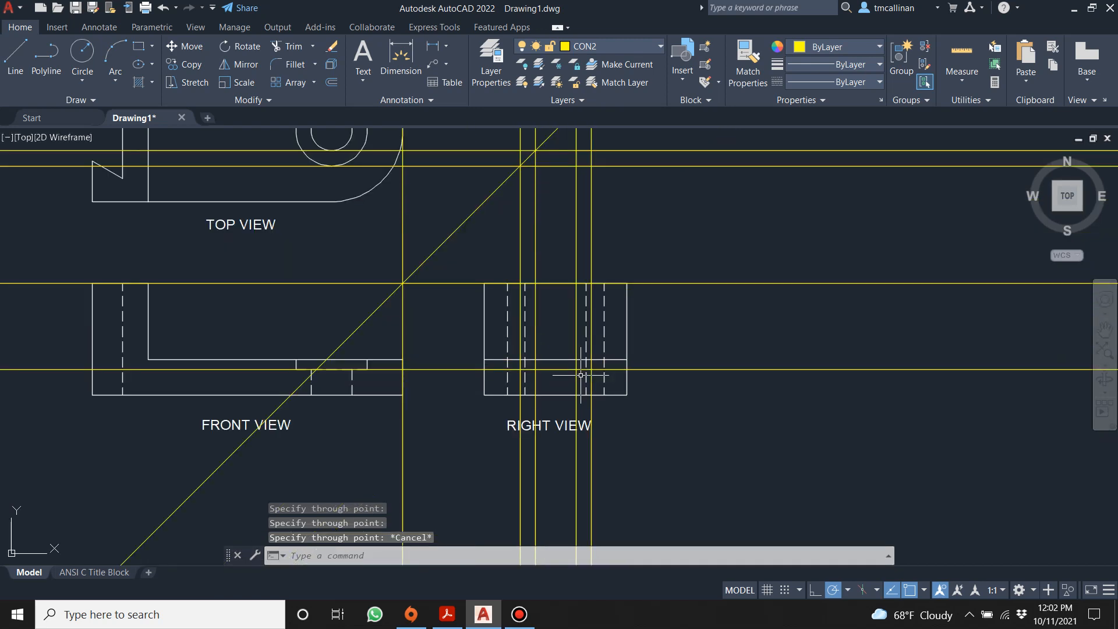
{"action": "scroll", "coordinate": [580, 376], "scroll_direction": "up", "scroll_amount": 2}
{"action": "key", "text": "Escape"}
{"action": "key", "text": "Escape"}
{"action": "key", "text": "Escape"}
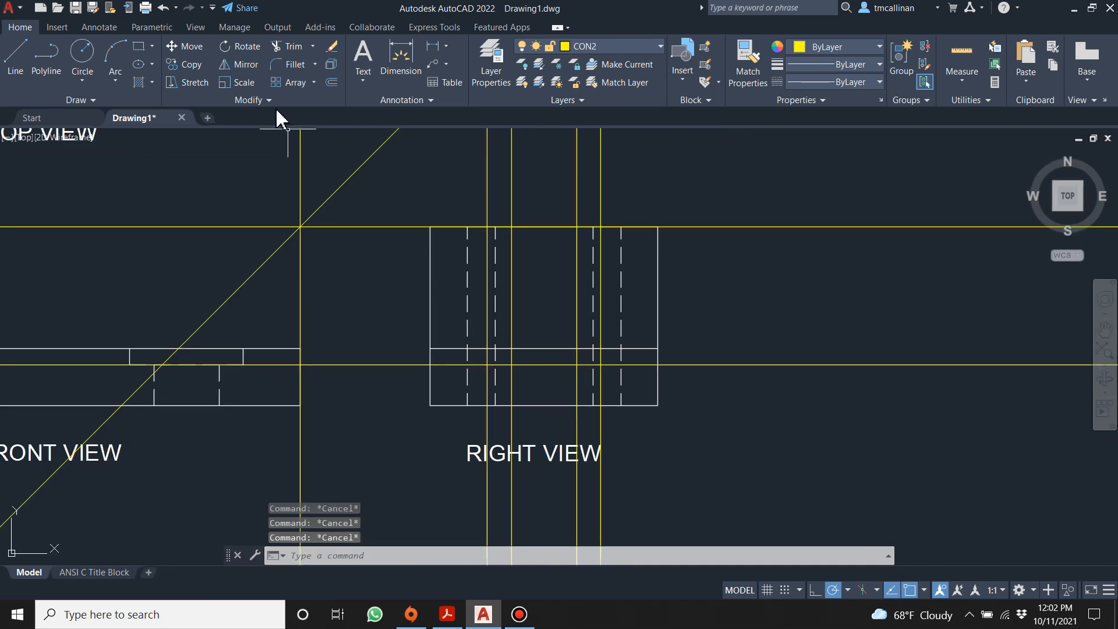
Step: Make HIDDEN the current layer and draw the counterbore's two sides and bottom in the right view along the outer projection lines
{"action": "left_click", "coordinate": [611, 47]}
{"action": "left_click", "coordinate": [609, 123]}
{"action": "left_click", "coordinate": [612, 47]}
{"action": "left_click", "coordinate": [606, 131]}
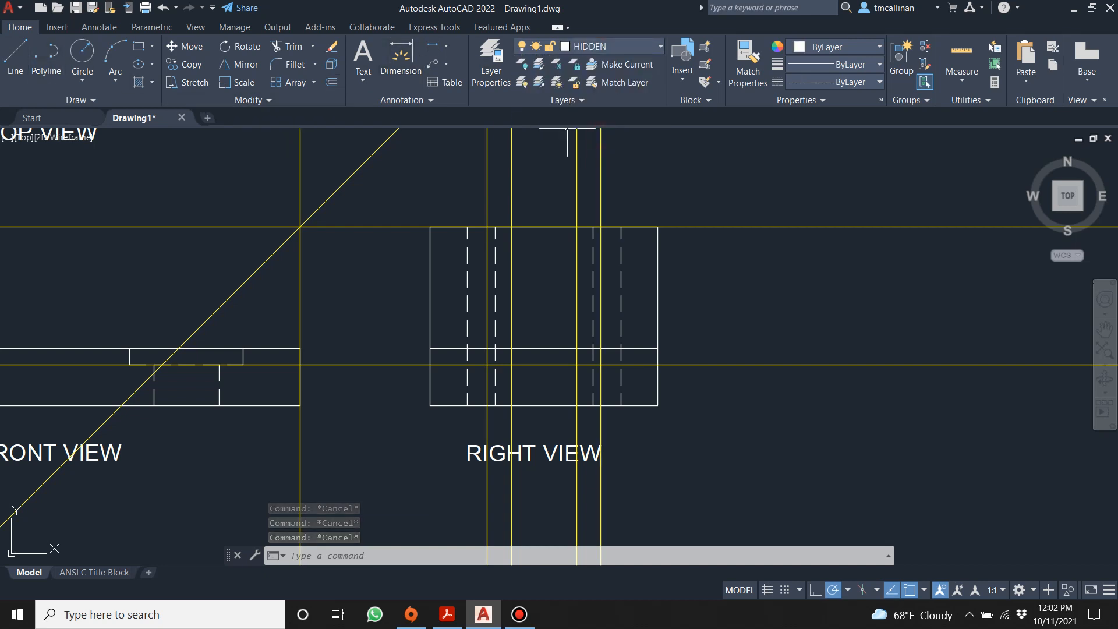
{"action": "left_click", "coordinate": [4, 55]}
{"action": "scroll", "coordinate": [529, 335], "scroll_direction": "up", "scroll_amount": 2}
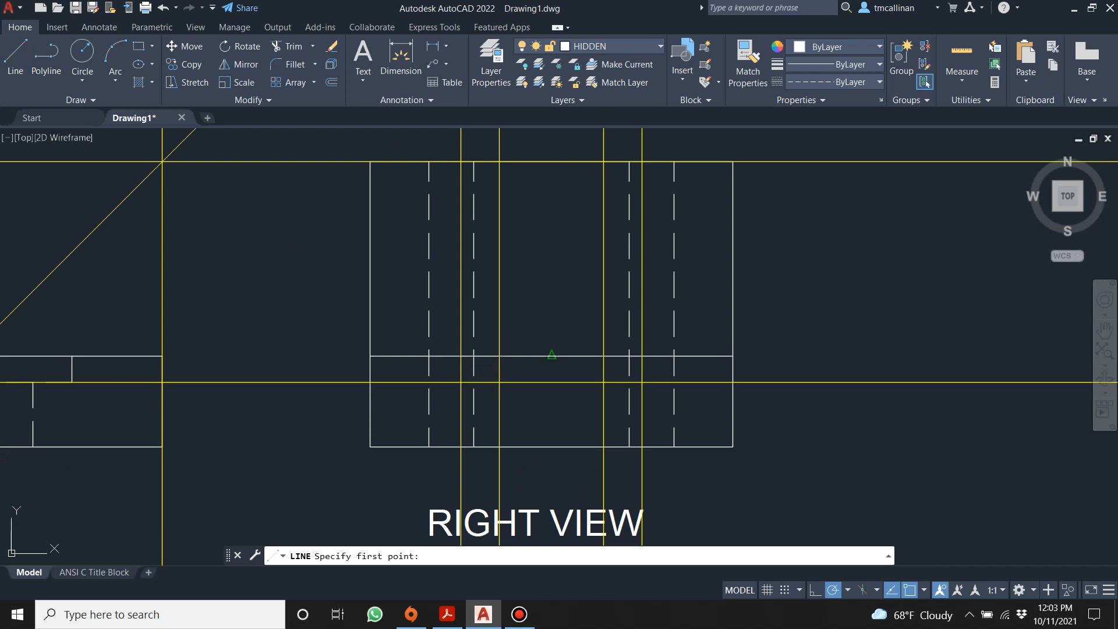
{"action": "left_click", "coordinate": [461, 355]}
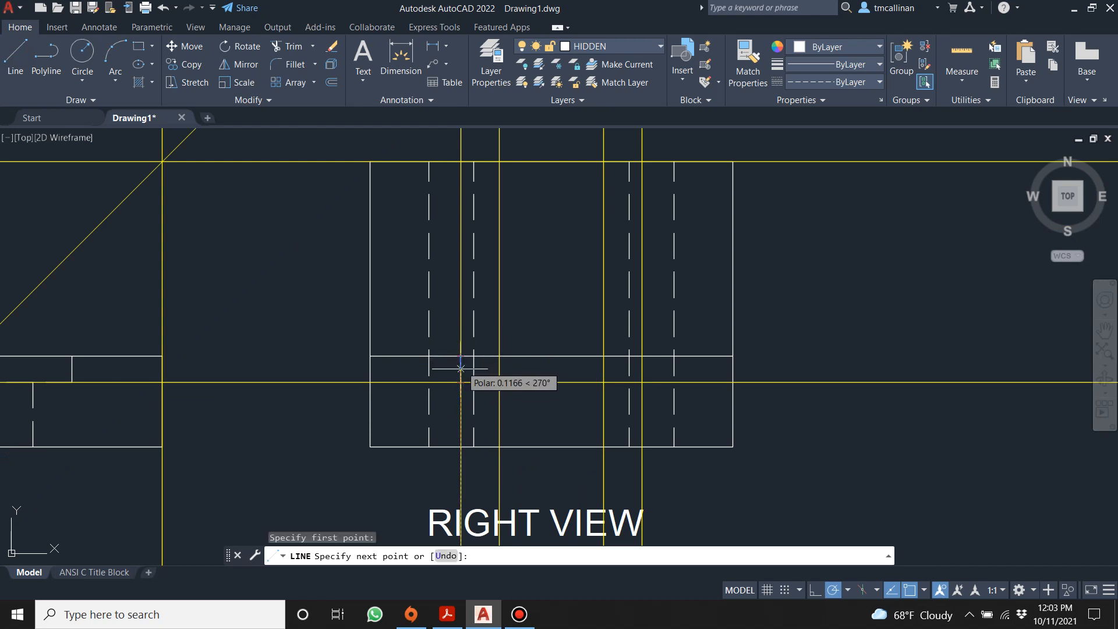
{"action": "scroll", "coordinate": [462, 357], "scroll_direction": "down", "scroll_amount": 2}
{"action": "left_click", "coordinate": [461, 373]}
{"action": "left_click", "coordinate": [574, 373]}
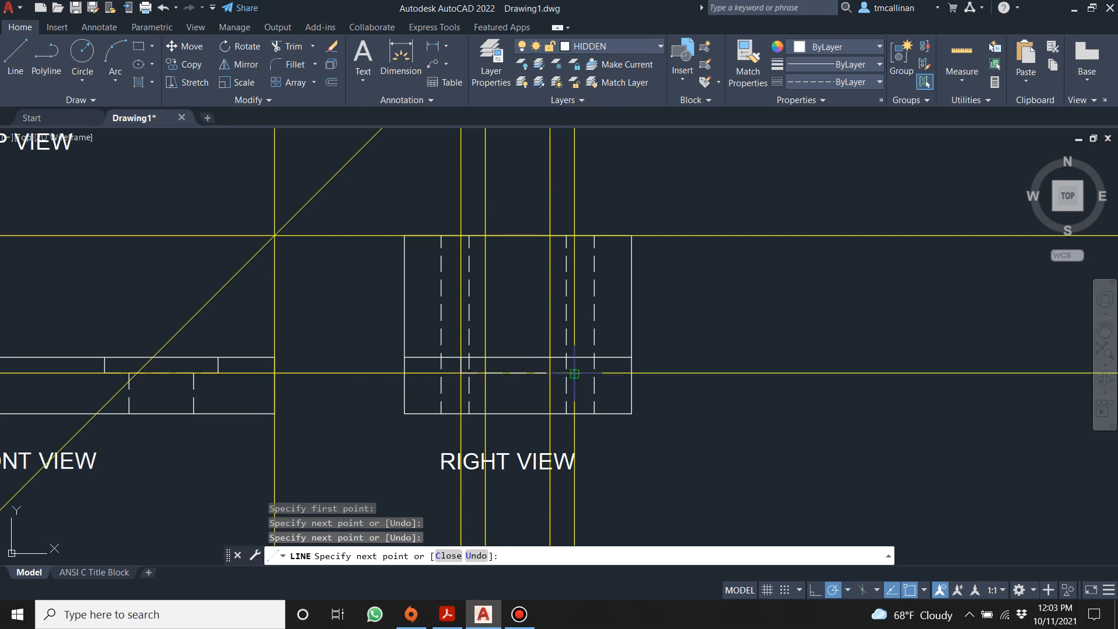
{"action": "left_click", "coordinate": [574, 357]}
{"action": "key", "text": "Escape"}
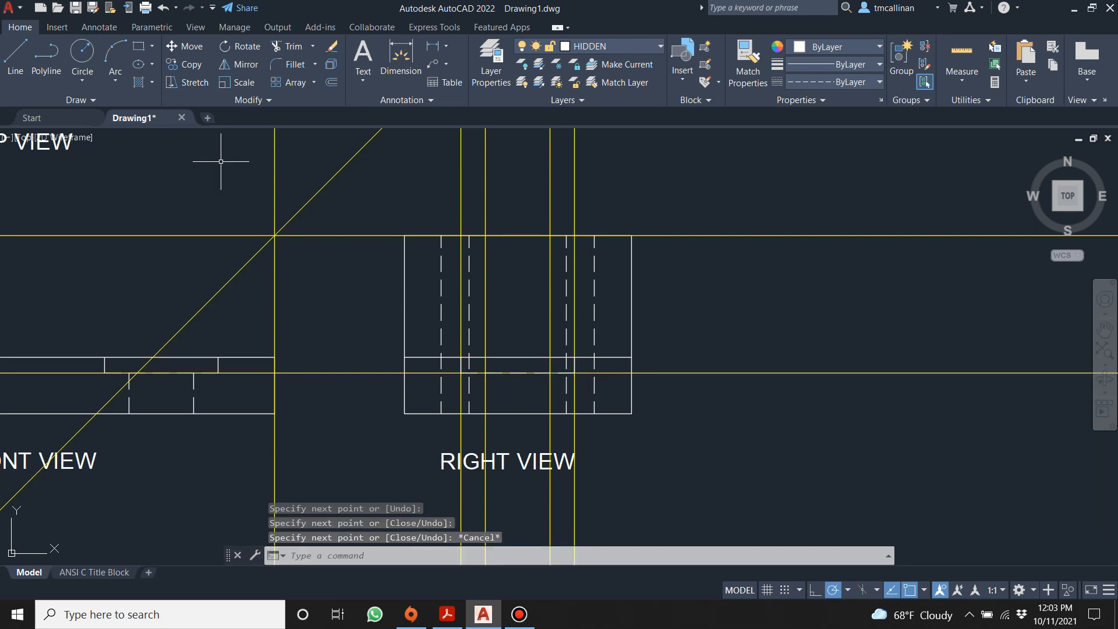
Step: Draw the drilled hole's two vertical hidden lines in the right view from the counterbore's bottom to the base edge
{"action": "left_click", "coordinate": [14, 53]}
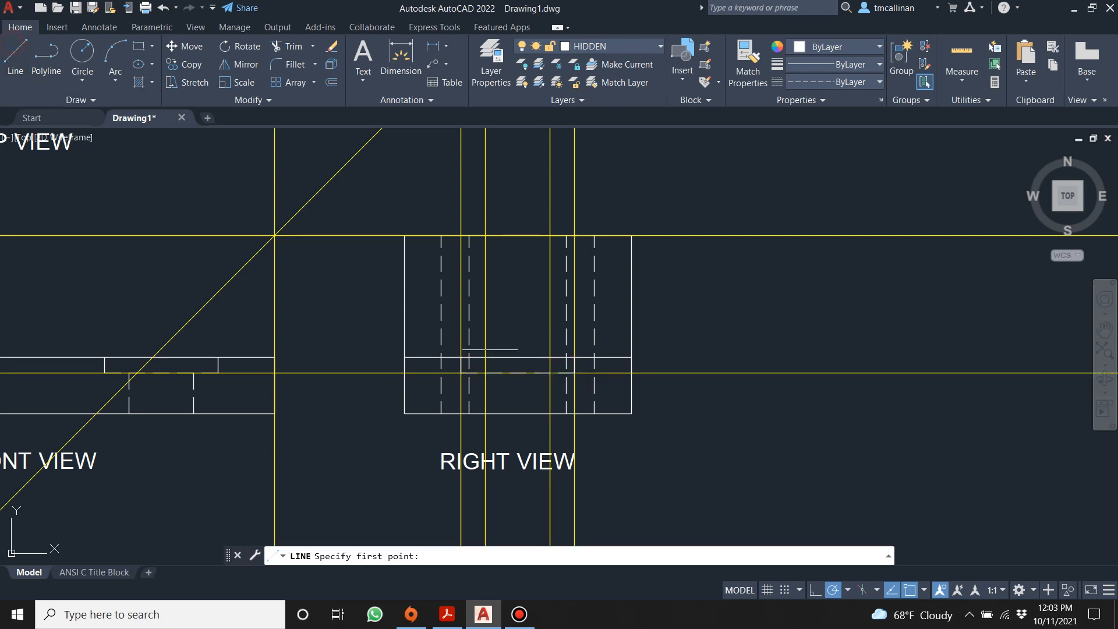
{"action": "scroll", "coordinate": [488, 353], "scroll_direction": "up", "scroll_amount": 2}
{"action": "left_click", "coordinate": [483, 385]}
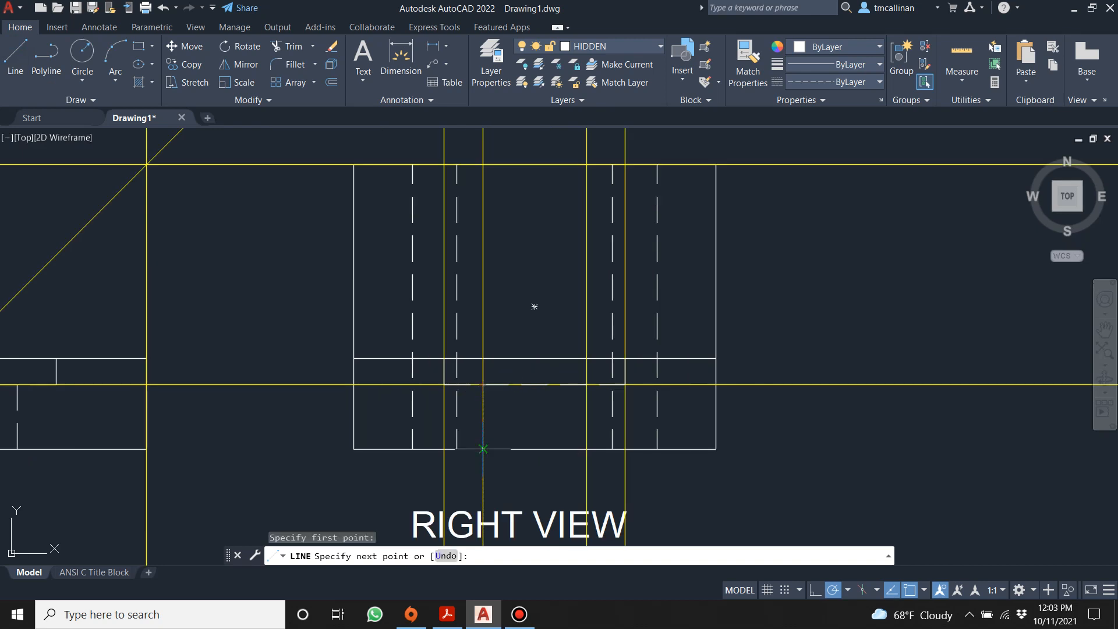
{"action": "key", "text": "Escape"}
{"action": "left_click", "coordinate": [27, 64]}
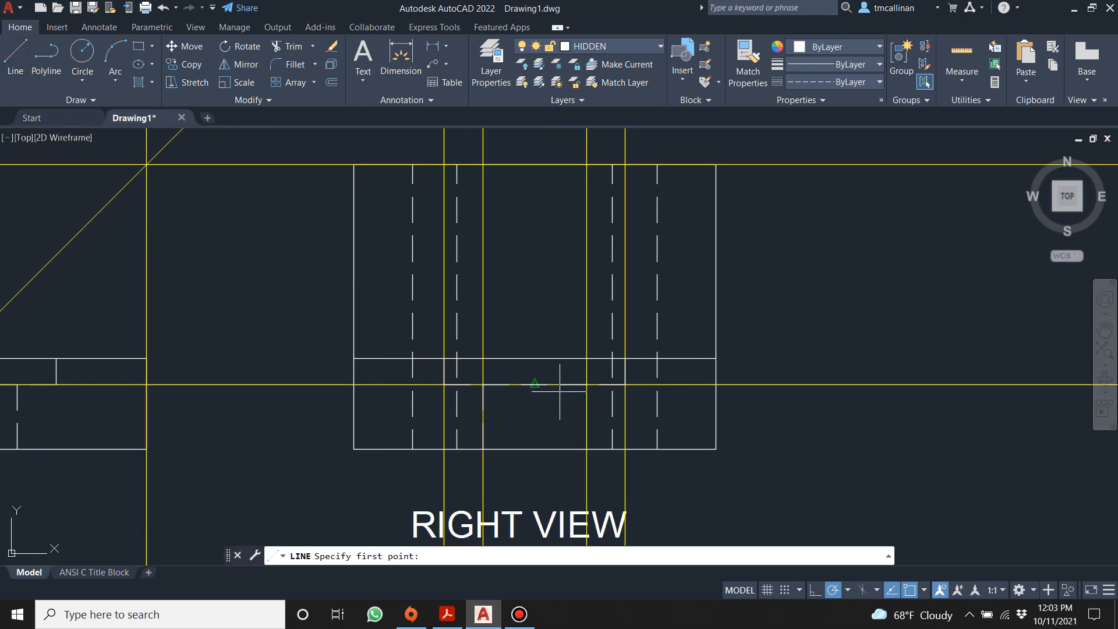
{"action": "left_click", "coordinate": [587, 384]}
{"action": "left_click", "coordinate": [587, 449]}
{"action": "key", "text": "Escape"}
{"action": "key", "text": "Escape"}
Step: Turn off the CON2 layer to hide the construction lines and inspect the three views
{"action": "scroll", "coordinate": [635, 346], "scroll_direction": "down", "scroll_amount": 5}
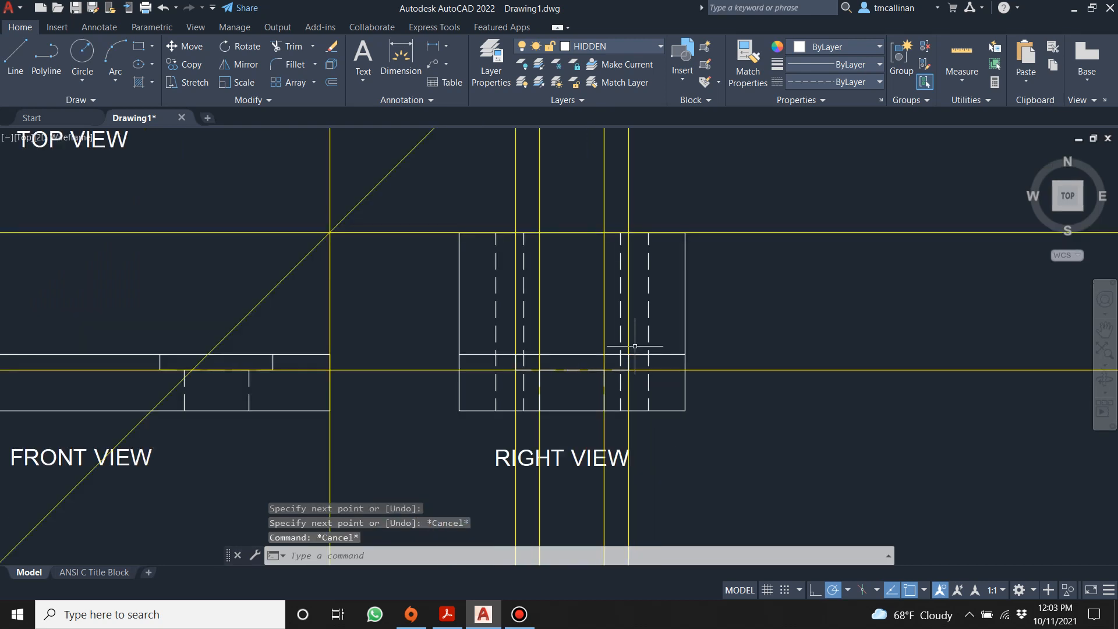
{"action": "left_click", "coordinate": [618, 47]}
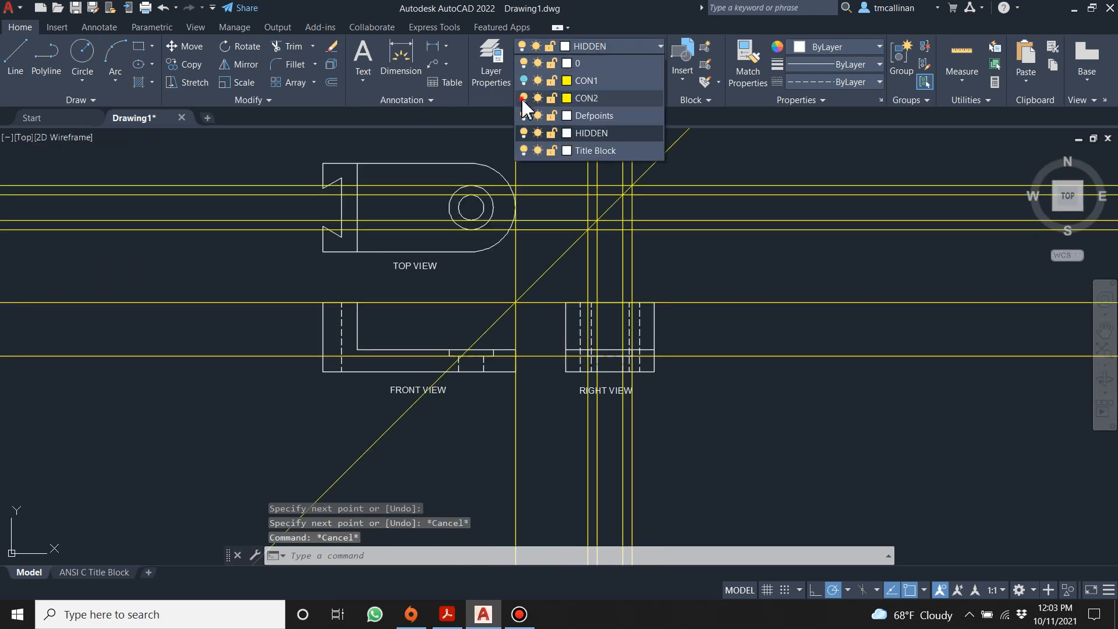
{"action": "left_click", "coordinate": [522, 95]}
{"action": "scroll", "coordinate": [577, 385], "scroll_direction": "up", "scroll_amount": 2}
{"action": "scroll", "coordinate": [611, 347], "scroll_direction": "down", "scroll_amount": 2}
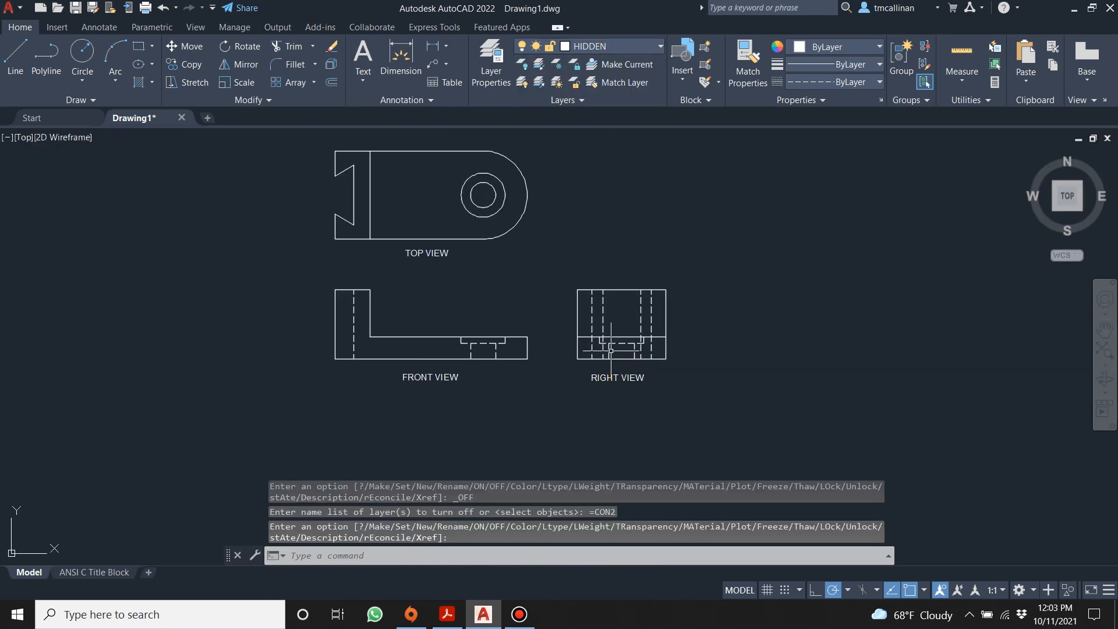
{"action": "scroll", "coordinate": [596, 308], "scroll_direction": "down", "scroll_amount": 2}
{"action": "scroll", "coordinate": [588, 320], "scroll_direction": "up", "scroll_amount": 2}
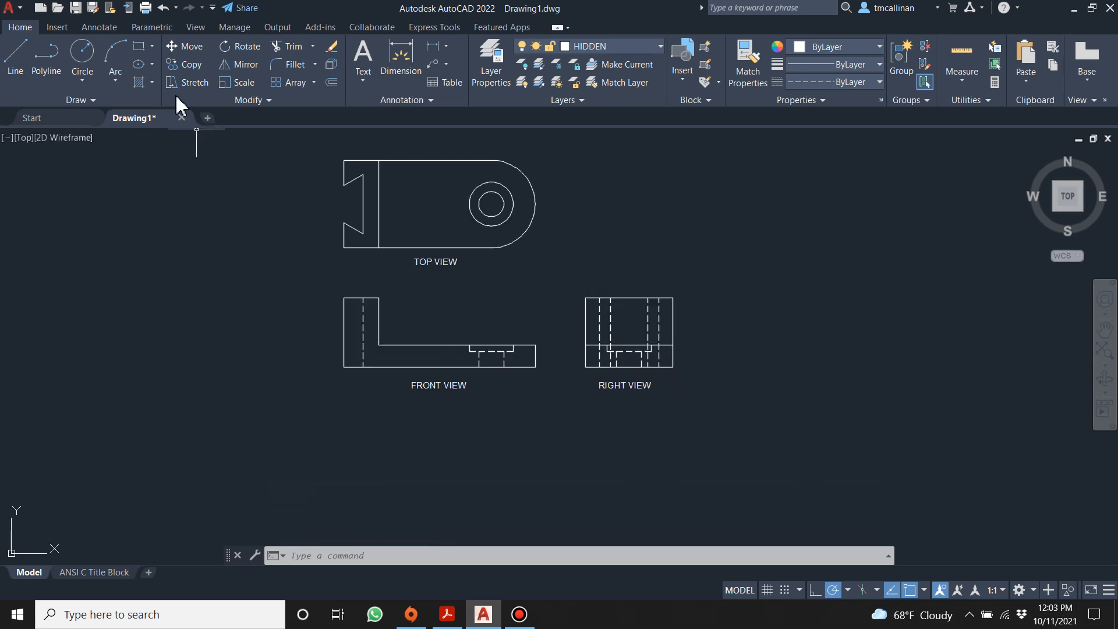
Step: Save the drawing to the Desktop as Drawing1.dwg in AutoCAD 2018 Drawing format
{"action": "left_click", "coordinate": [75, 8]}
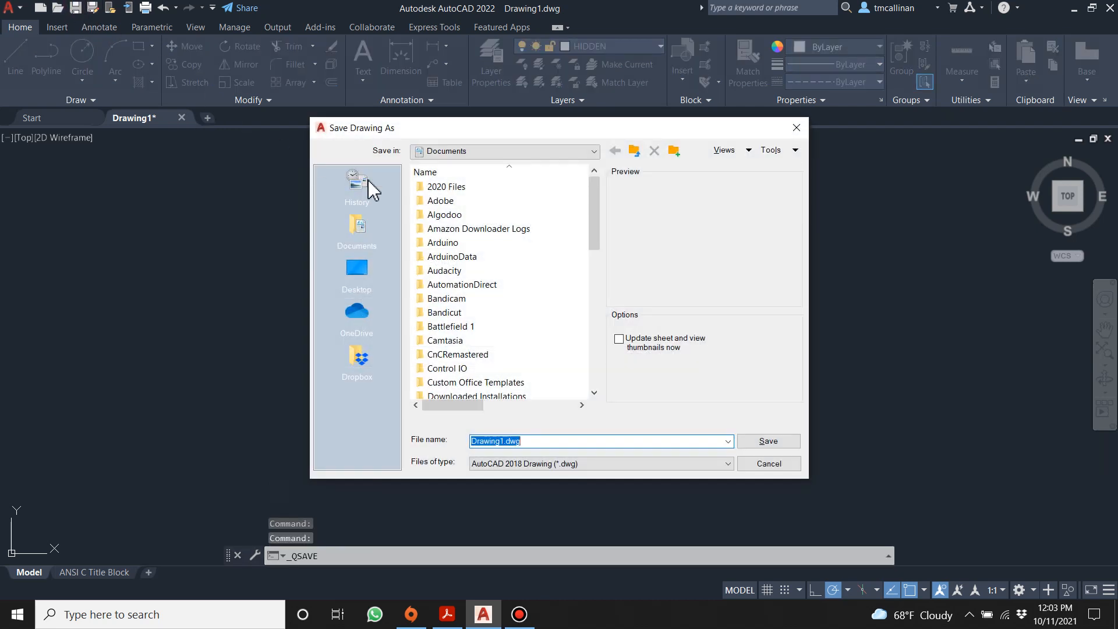
{"action": "left_click", "coordinate": [636, 151]}
{"action": "left_click", "coordinate": [635, 151]}
{"action": "left_click", "coordinate": [635, 151]}
{"action": "left_click", "coordinate": [635, 151]}
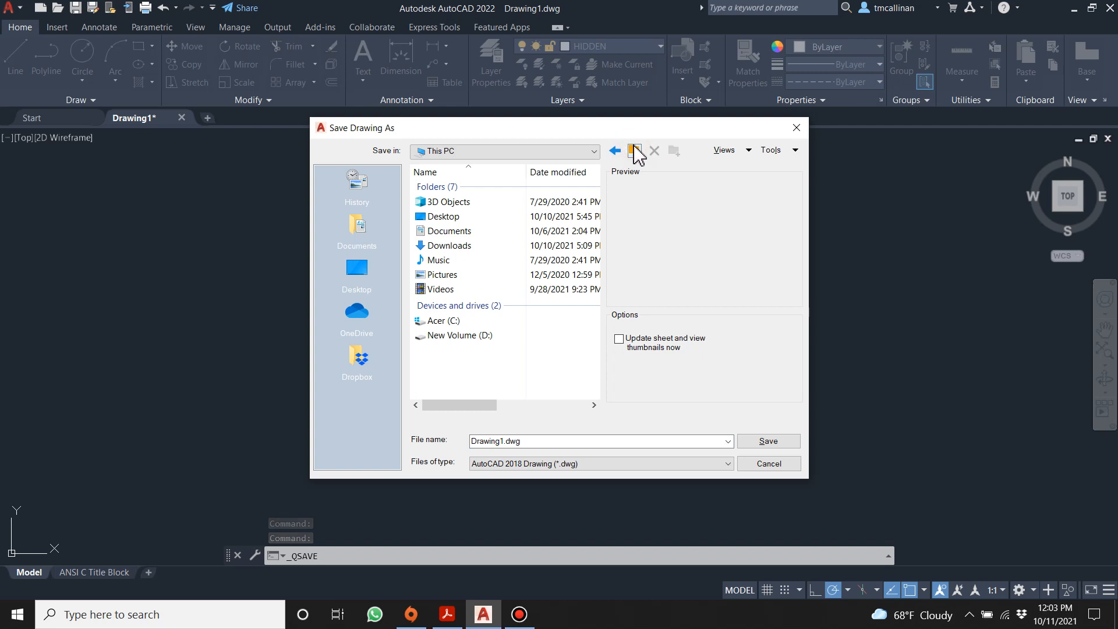
{"action": "left_click", "coordinate": [637, 153]}
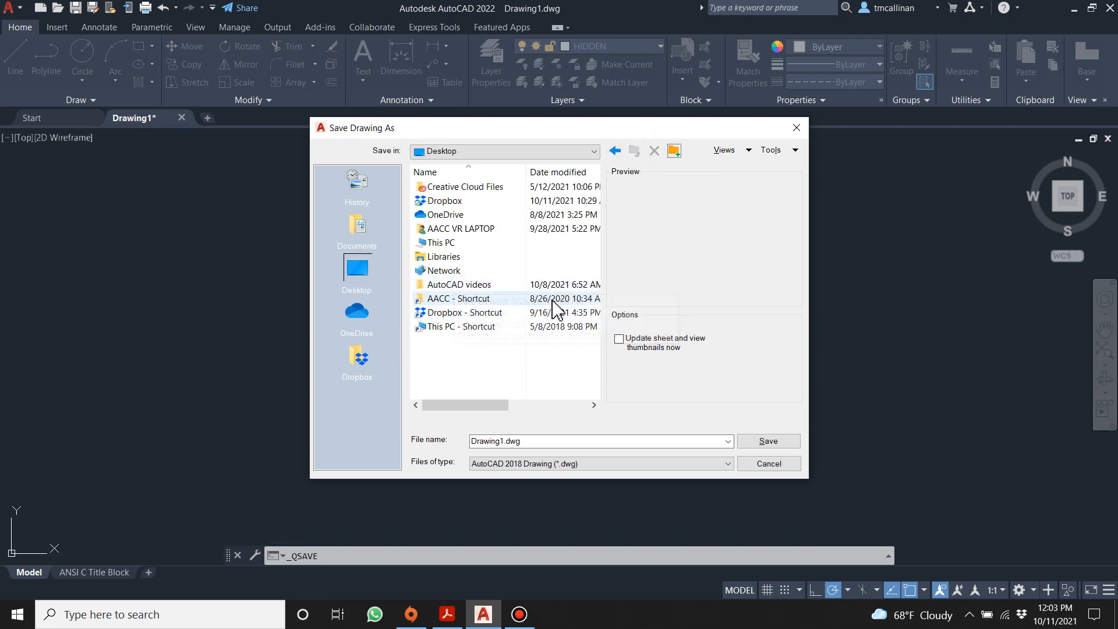
{"action": "left_click", "coordinate": [769, 443]}
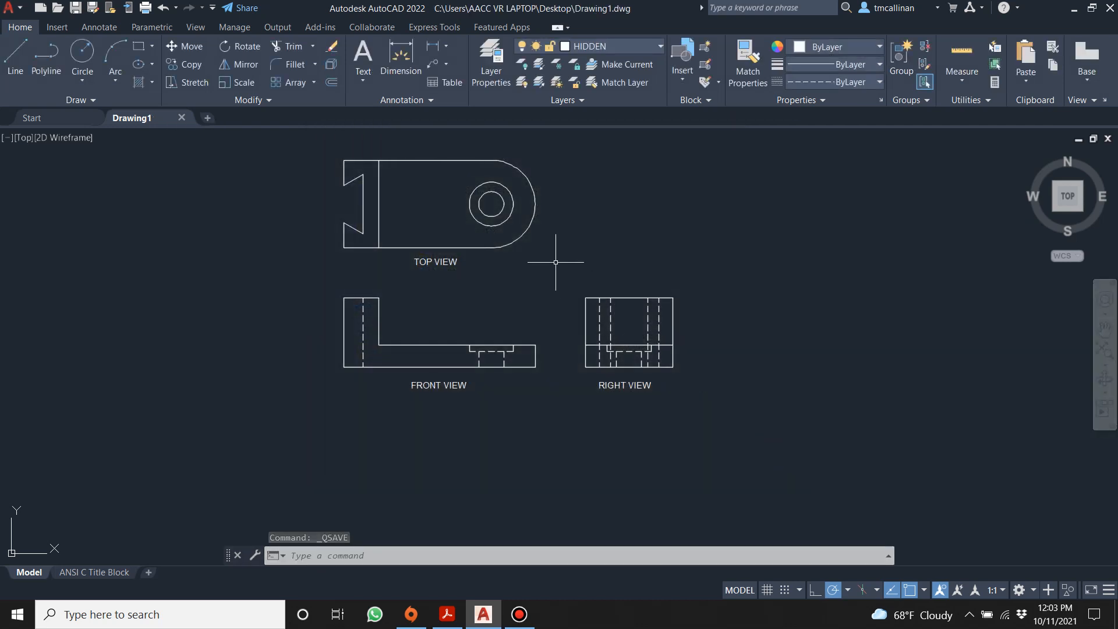
{"action": "scroll", "coordinate": [559, 261], "scroll_direction": "down", "scroll_amount": 2}
{"action": "scroll", "coordinate": [531, 214], "scroll_direction": "up", "scroll_amount": 2}
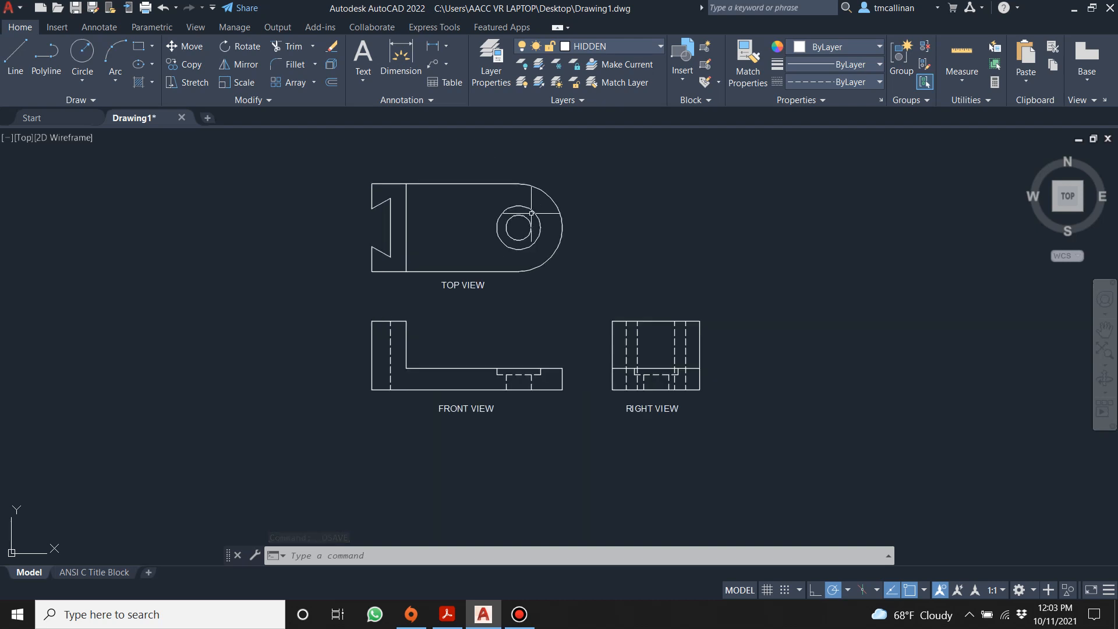
{"action": "scroll", "coordinate": [472, 301], "scroll_direction": "up", "scroll_amount": 2}
{"action": "scroll", "coordinate": [480, 239], "scroll_direction": "down", "scroll_amount": 2}
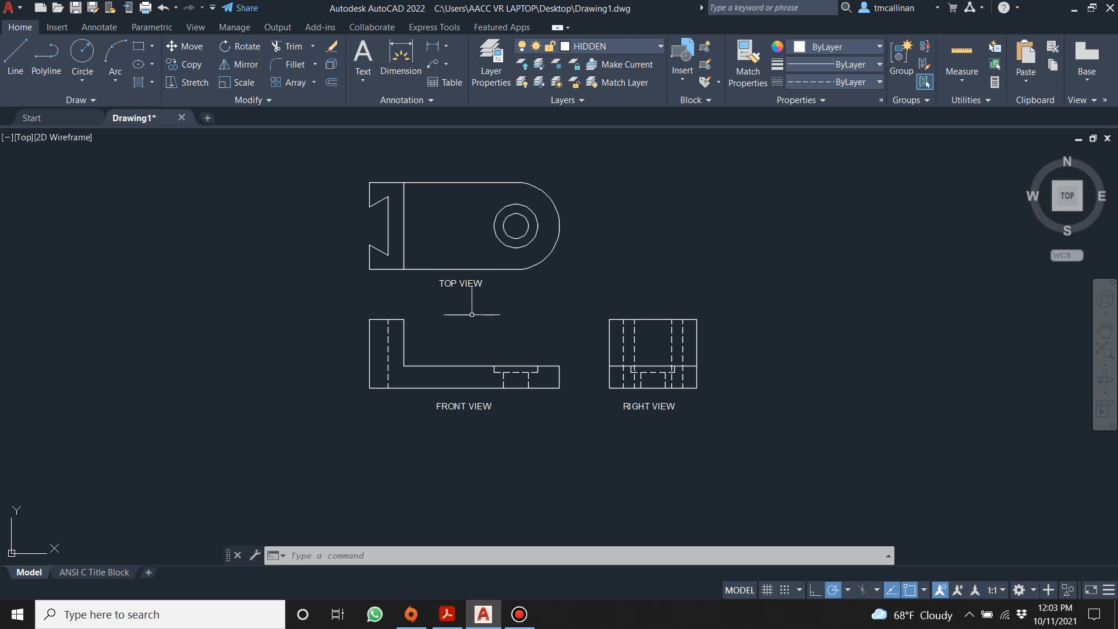
{"action": "scroll", "coordinate": [480, 303], "scroll_direction": "up", "scroll_amount": 2}
{"action": "scroll", "coordinate": [478, 300], "scroll_direction": "down", "scroll_amount": 2}
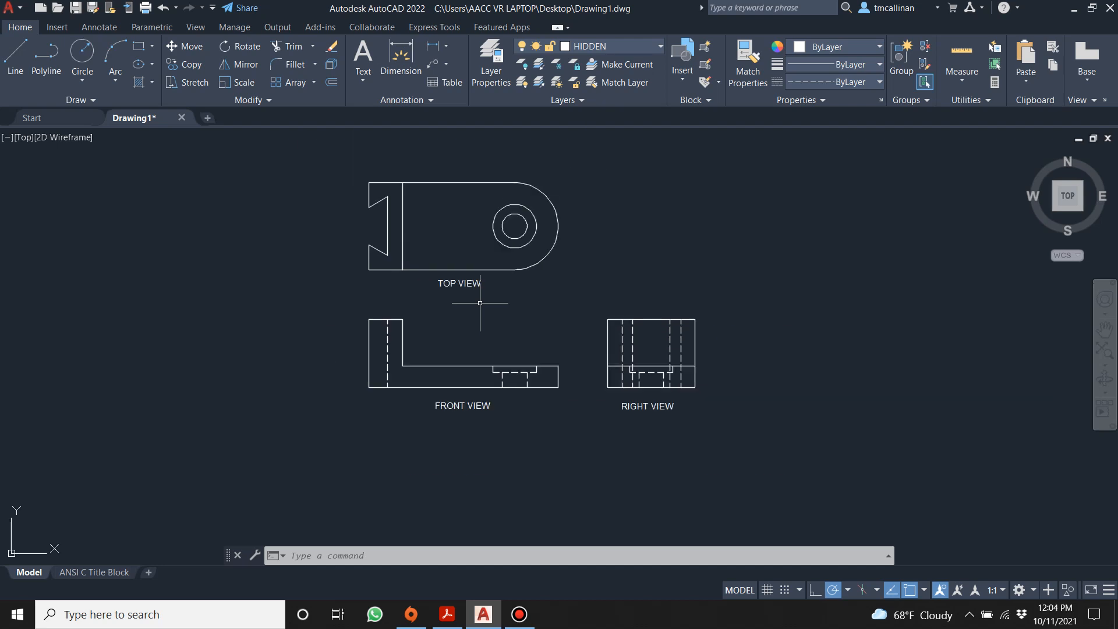
{"action": "left_click", "coordinate": [520, 614]}
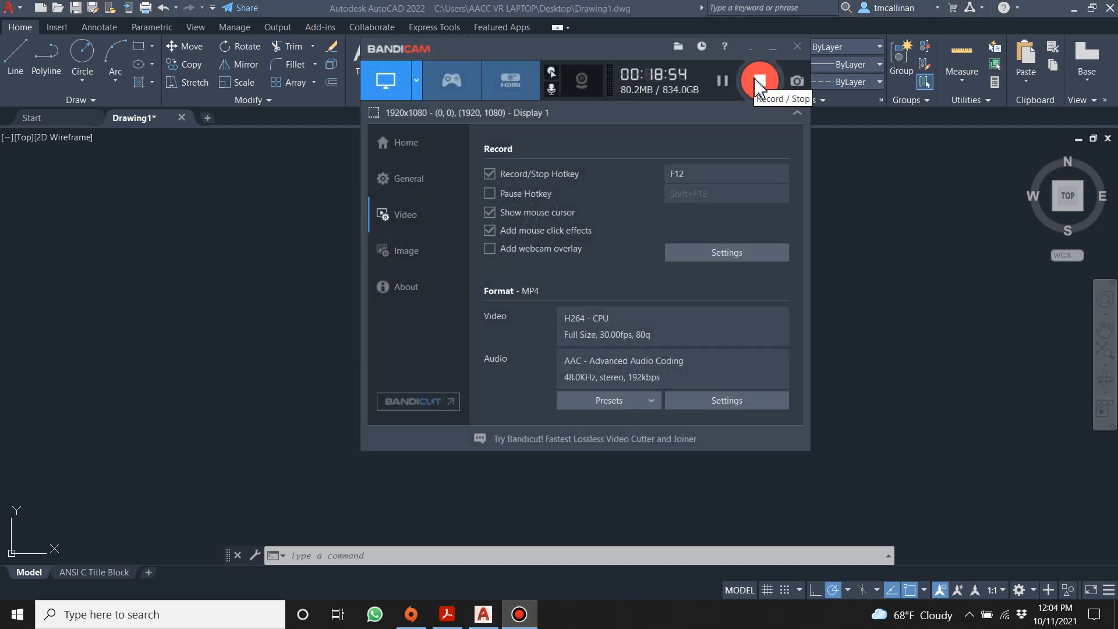
{"action": "left_click", "coordinate": [723, 80]}
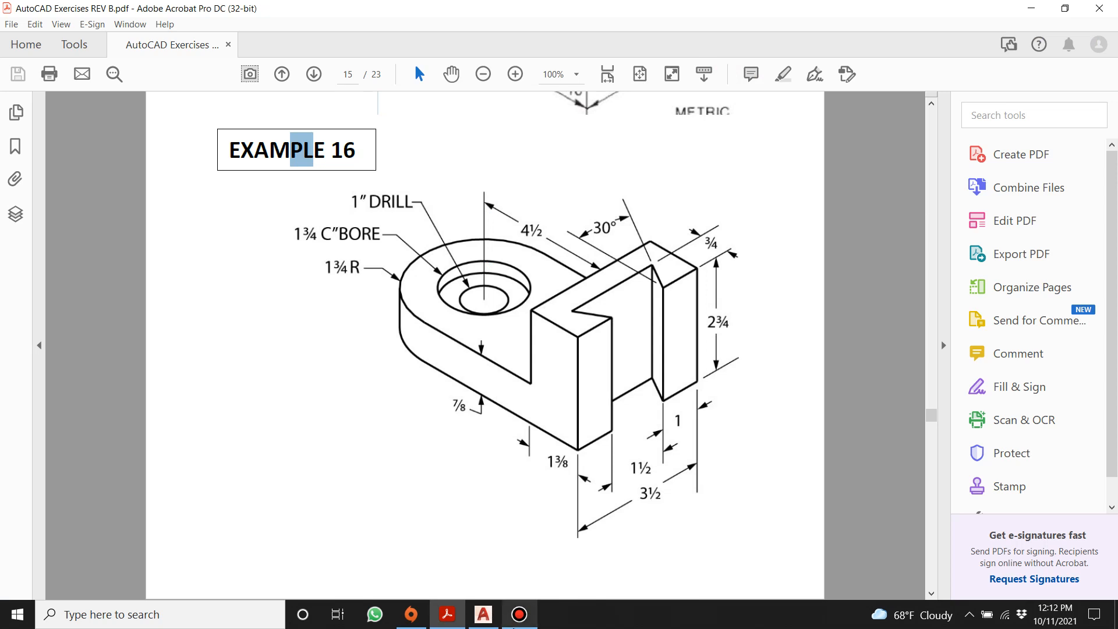
{"action": "left_click", "coordinate": [517, 615]}
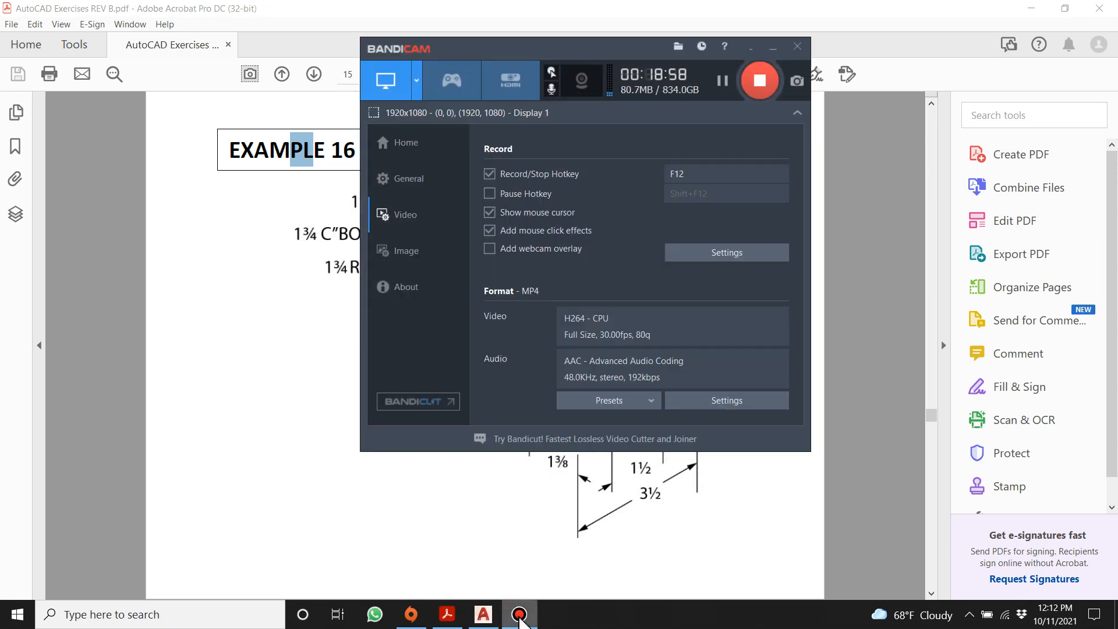
{"action": "left_click", "coordinate": [773, 47]}
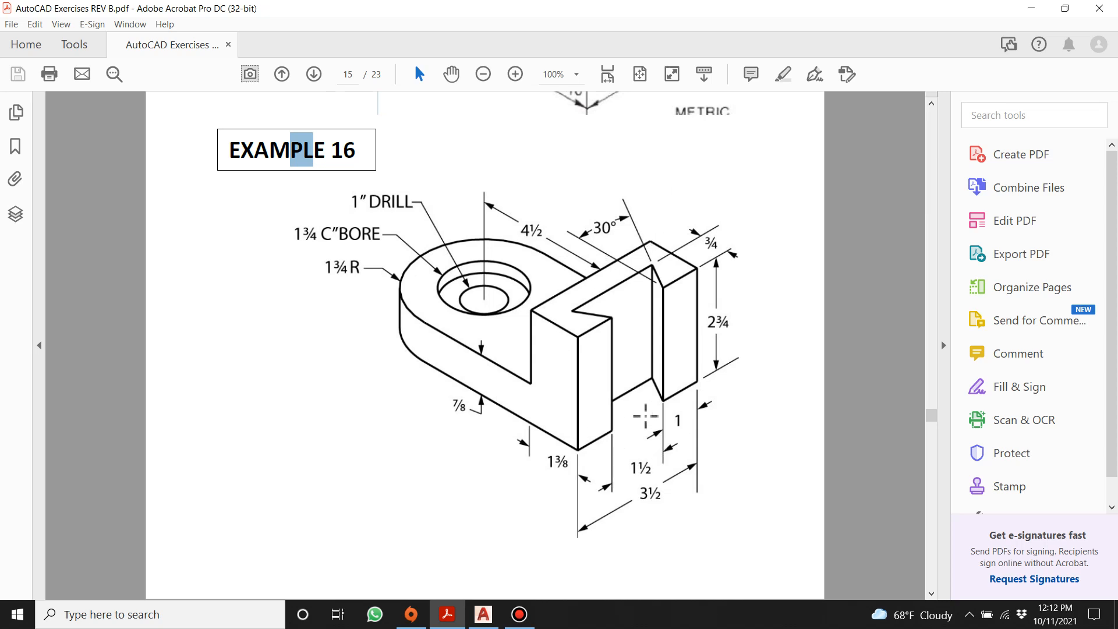
{"action": "scroll", "coordinate": [584, 231], "scroll_direction": "up", "scroll_amount": 1}
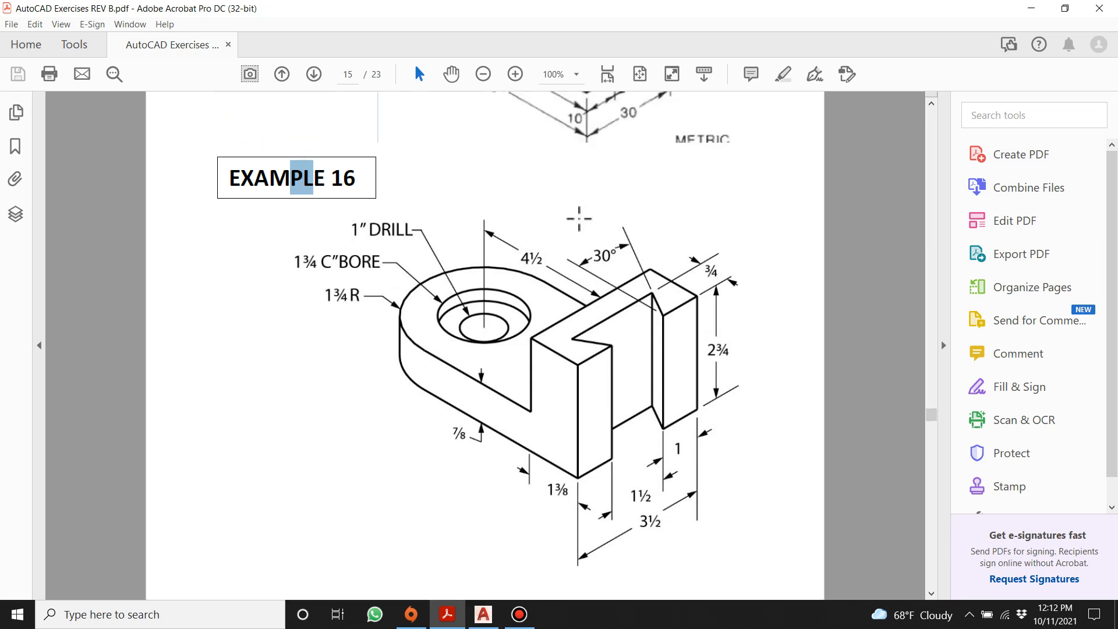
{"action": "scroll", "coordinate": [579, 218], "scroll_direction": "up", "scroll_amount": 5}
{"action": "scroll", "coordinate": [580, 219], "scroll_direction": "down", "scroll_amount": 5}
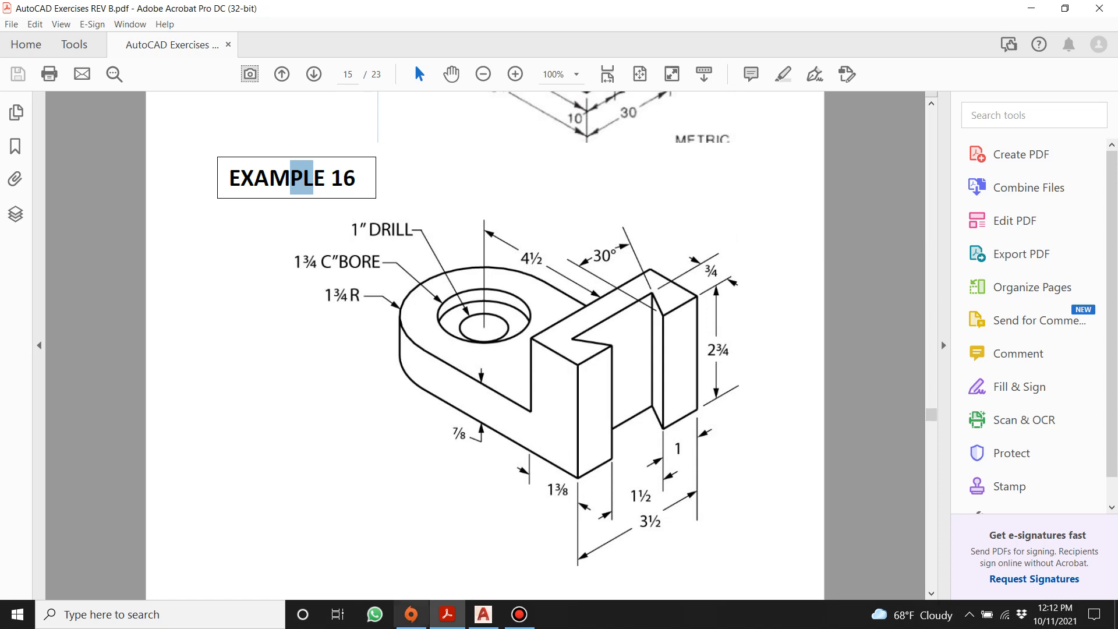
Step: Switch to AutoCAD and create a new layer named DIMEN1
{"action": "left_click", "coordinate": [484, 615]}
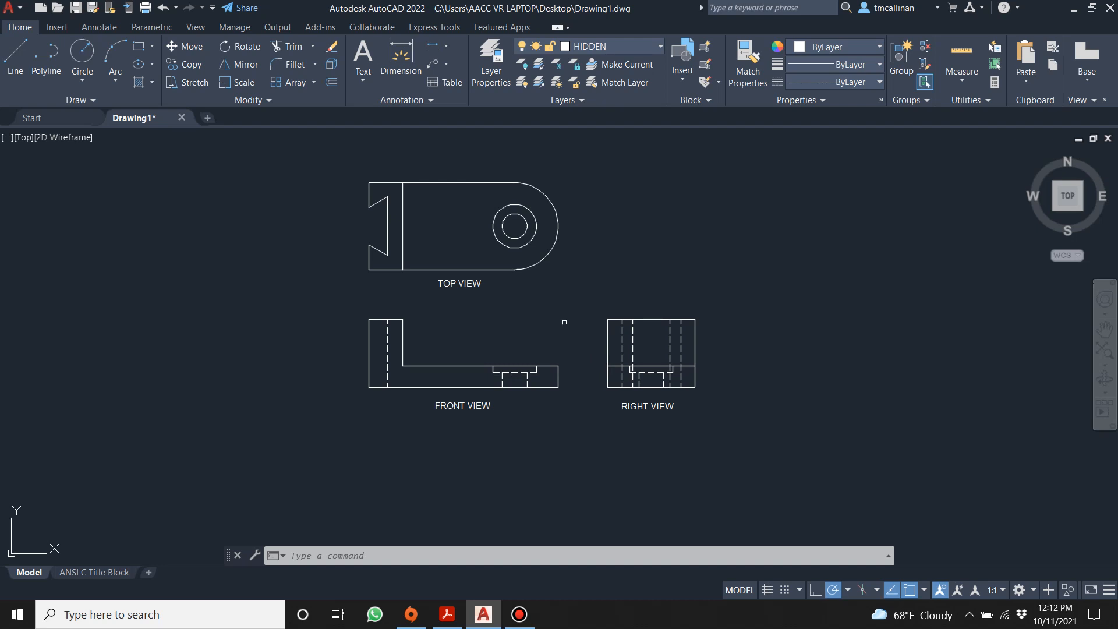
{"action": "mouse_move", "coordinate": [448, 623]}
{"action": "left_click", "coordinate": [491, 61]}
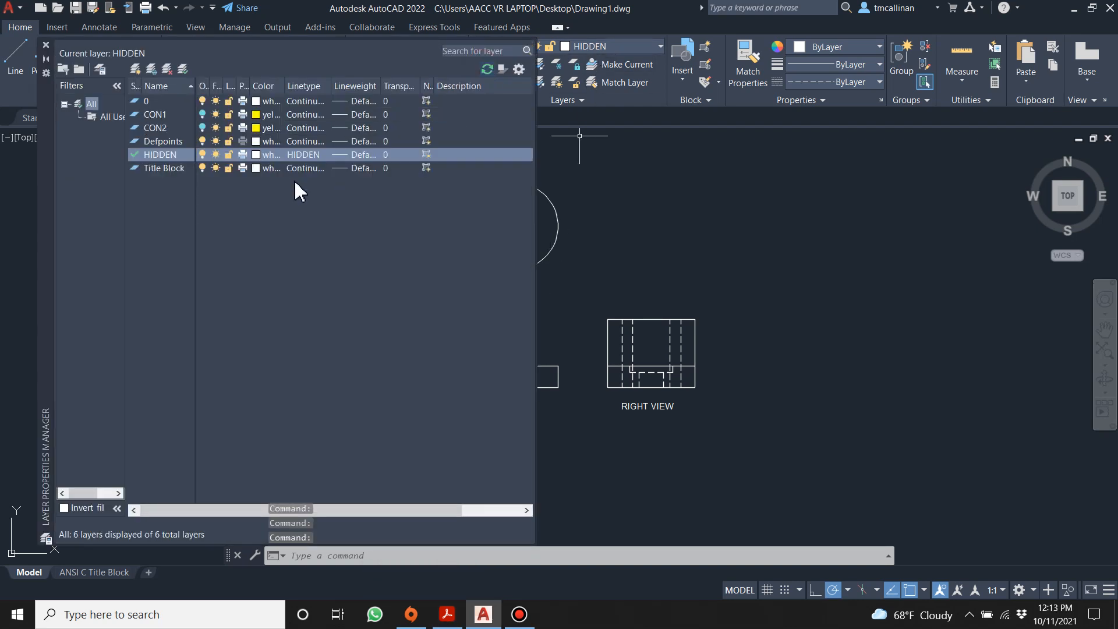
{"action": "right_click", "coordinate": [176, 211]}
{"action": "left_click", "coordinate": [232, 270]}
{"action": "type", "text": "DIMEN1"}
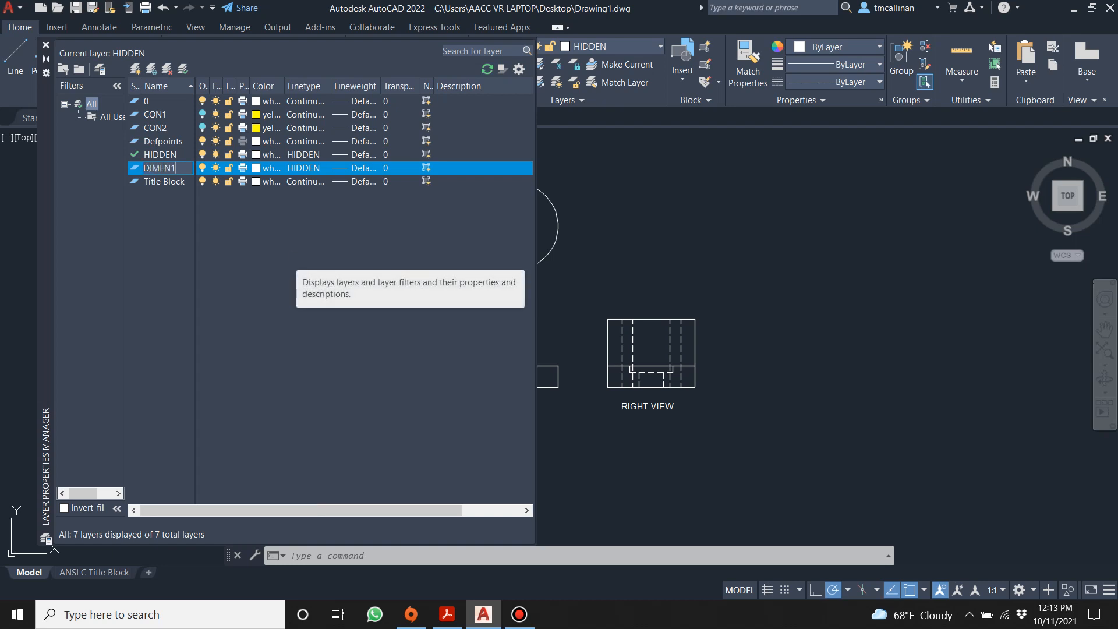
Step: Set the DIMEN1 layer's linetype to Continuous and close the layer manager
{"action": "left_click", "coordinate": [315, 173]}
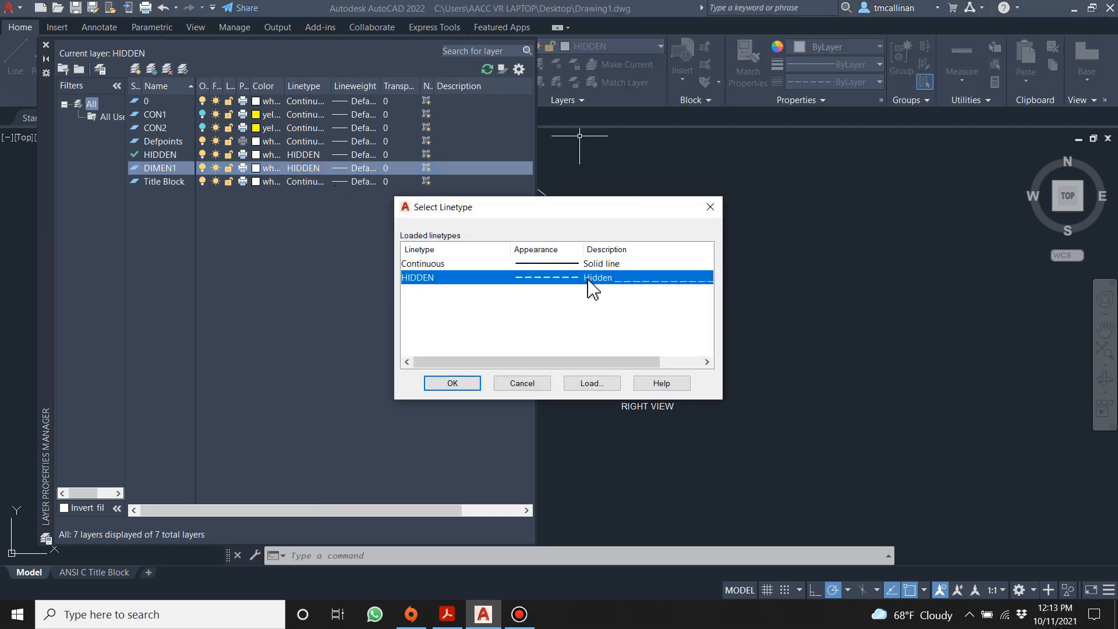
{"action": "left_click", "coordinate": [557, 266]}
{"action": "left_click", "coordinate": [454, 384]}
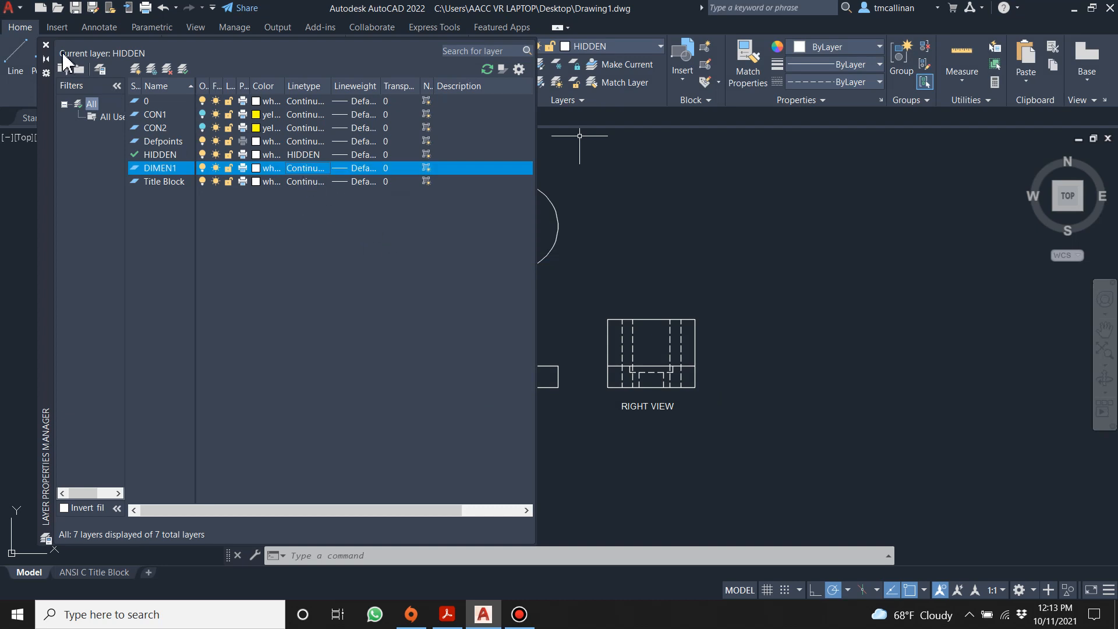
{"action": "left_click", "coordinate": [46, 45]}
{"action": "key", "text": "Escape"}
{"action": "key", "text": "Escape"}
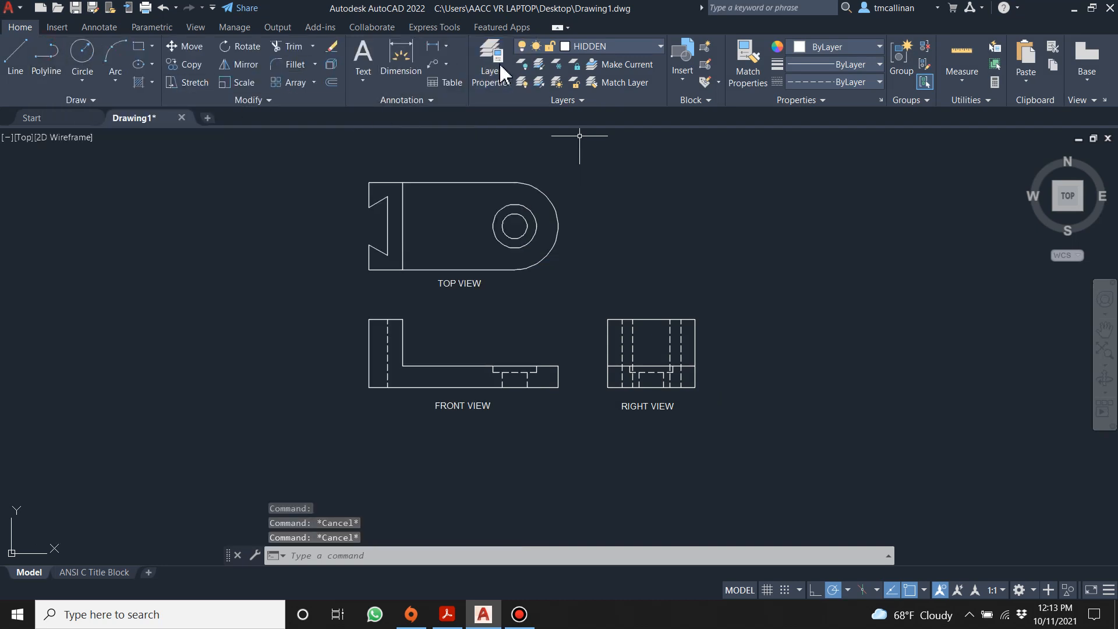
Step: Add a center mark to the rounded end of the top view, running through the counterbored hole's center
{"action": "left_click", "coordinate": [595, 47]}
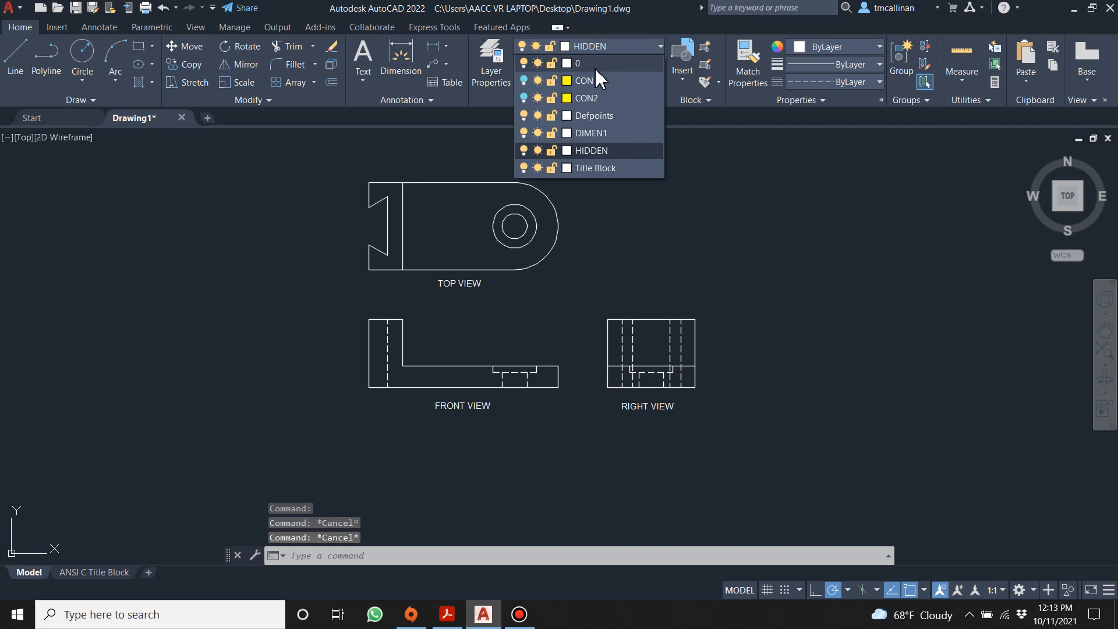
{"action": "left_click", "coordinate": [99, 28]}
{"action": "left_click", "coordinate": [481, 59]}
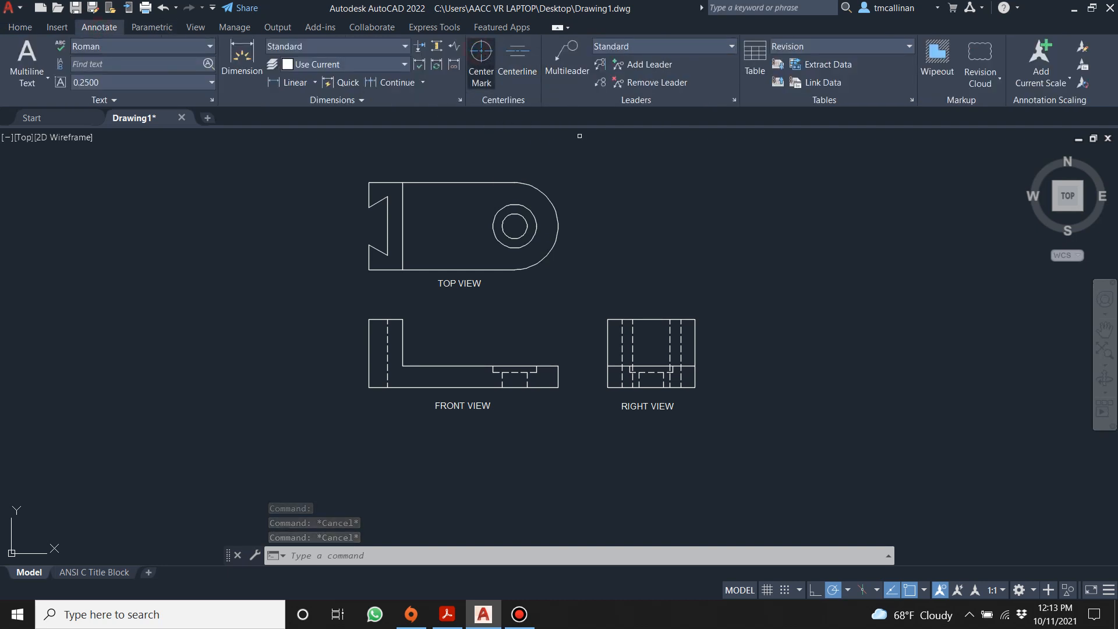
{"action": "scroll", "coordinate": [523, 244], "scroll_direction": "up", "scroll_amount": 2}
{"action": "left_click", "coordinate": [523, 244]}
{"action": "scroll", "coordinate": [585, 265], "scroll_direction": "down", "scroll_amount": 3}
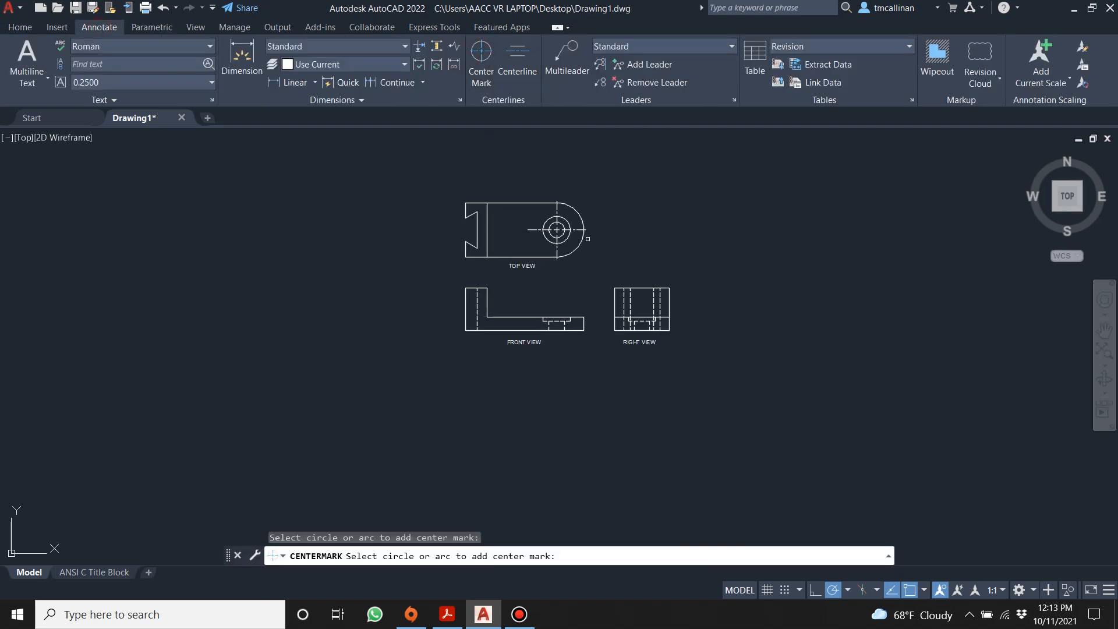
{"action": "scroll", "coordinate": [587, 268], "scroll_direction": "up", "scroll_amount": 1}
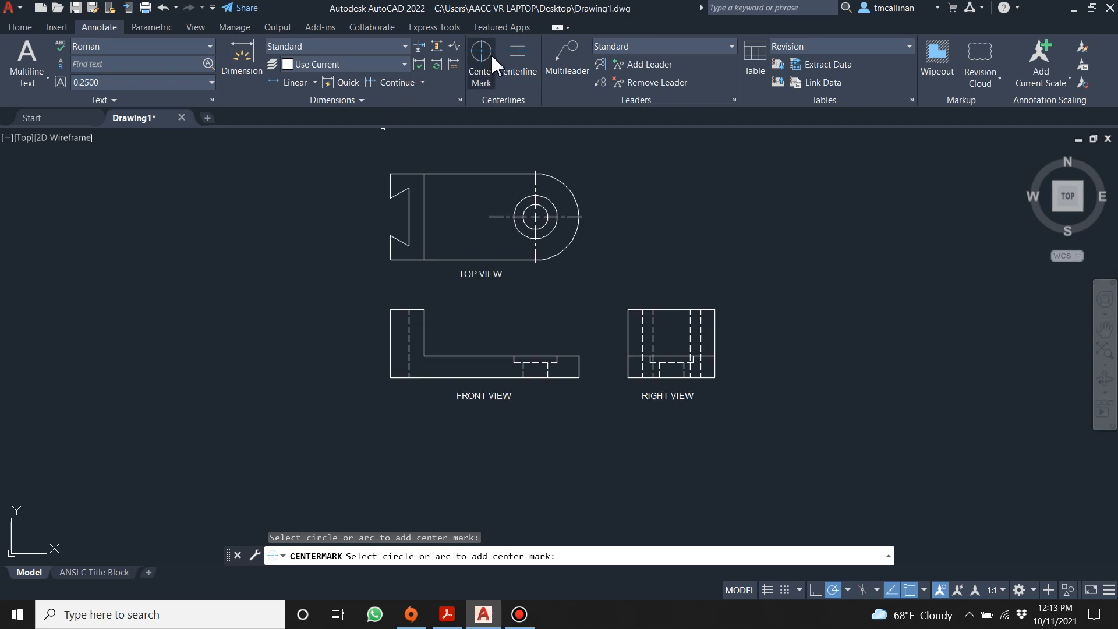
Step: Add a centerline between the counterbore's two vertical sides in the front view and stretch its lower end past the base's bottom edge
{"action": "left_click", "coordinate": [517, 57]}
{"action": "scroll", "coordinate": [583, 379], "scroll_direction": "up", "scroll_amount": 4}
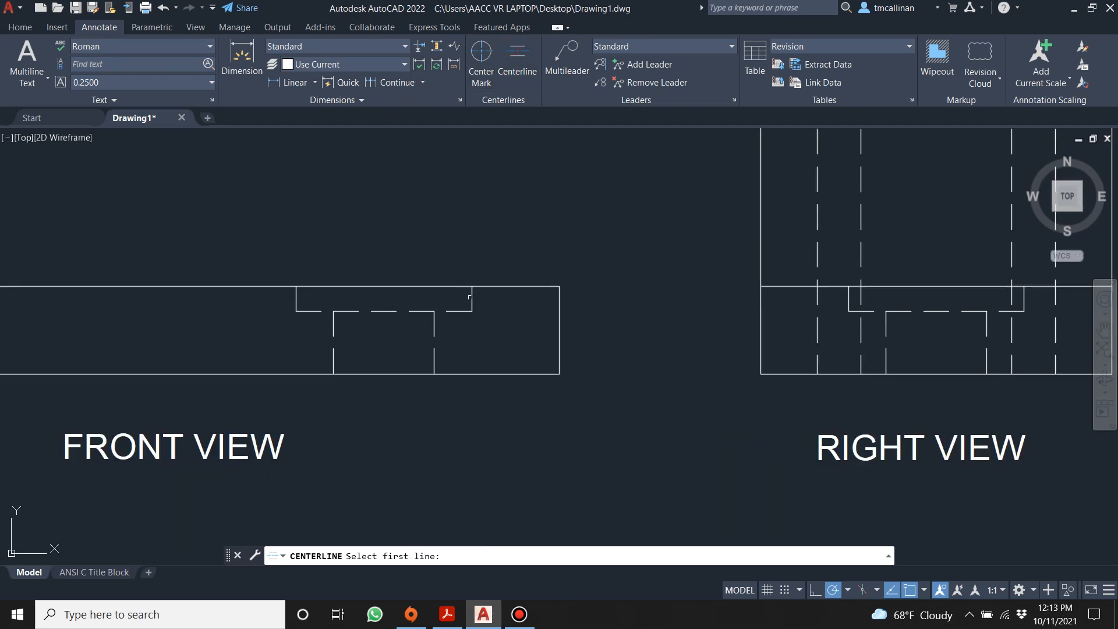
{"action": "left_click", "coordinate": [469, 297]}
{"action": "left_click", "coordinate": [294, 299]}
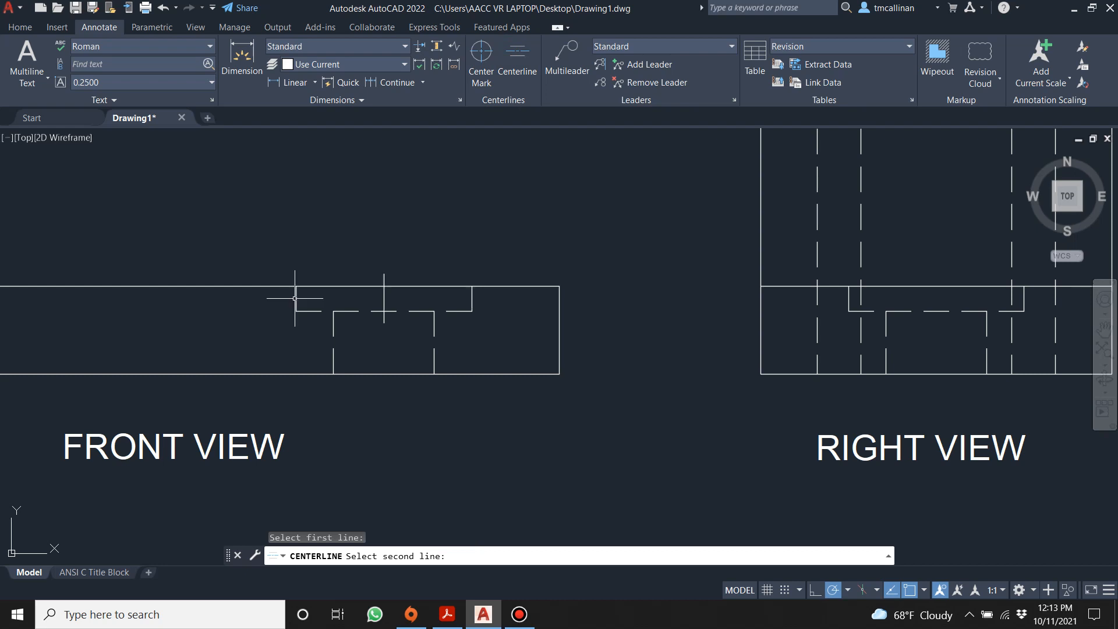
{"action": "key", "text": "Escape"}
{"action": "left_click", "coordinate": [383, 298]}
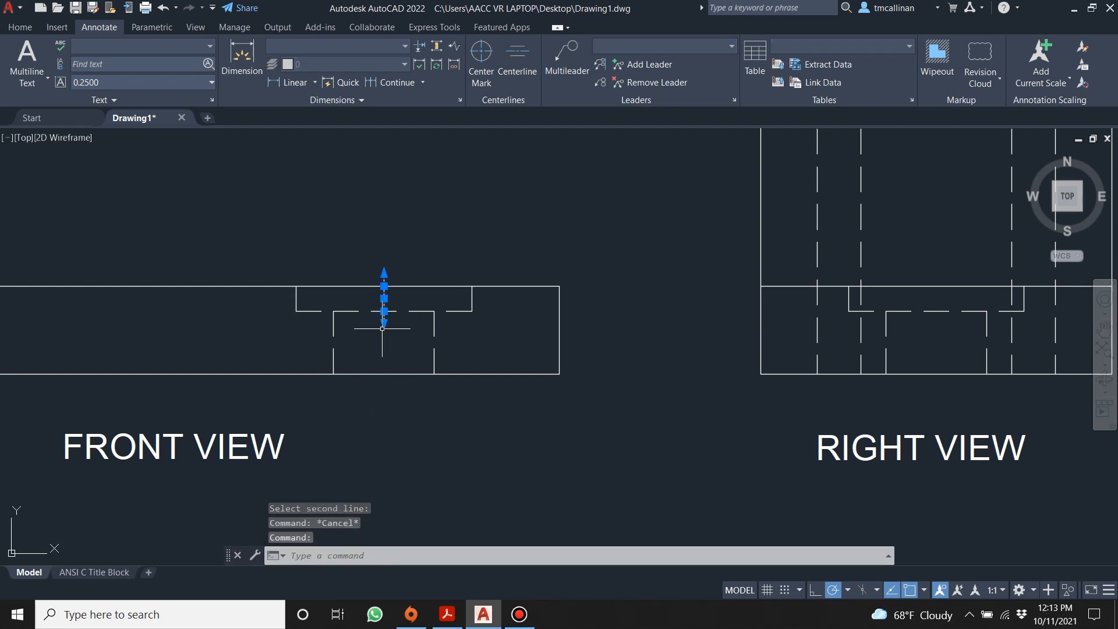
{"action": "left_click", "coordinate": [384, 325]}
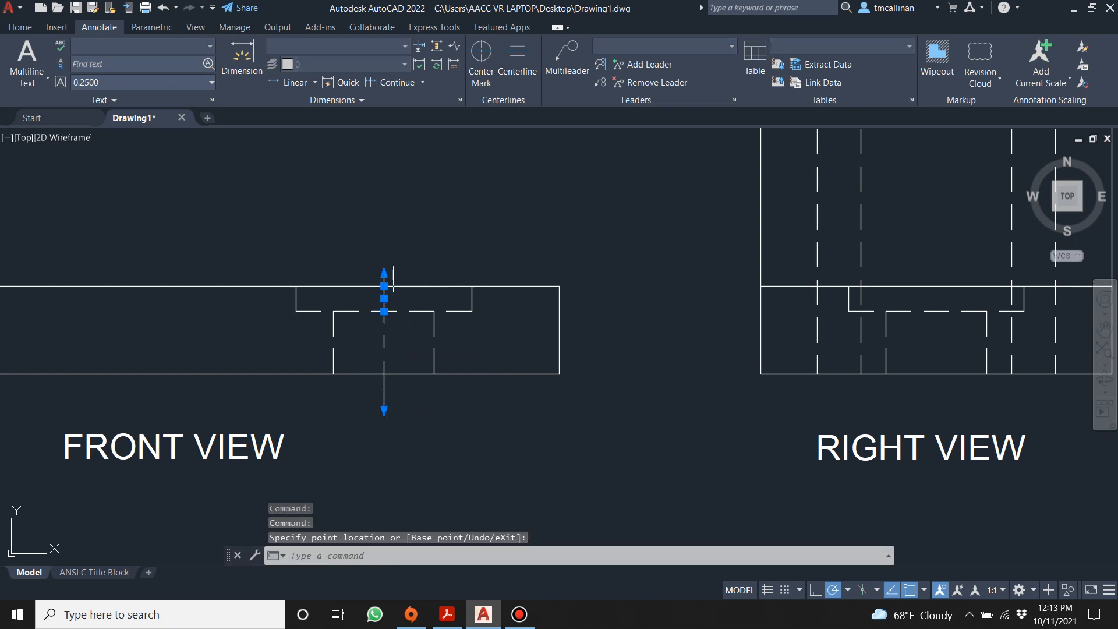
Step: Add a centerline between the two hidden lines of the smaller hole in the right view
{"action": "key", "text": "Escape"}
{"action": "key", "text": "Escape"}
{"action": "scroll", "coordinate": [530, 232], "scroll_direction": "down", "scroll_amount": 3}
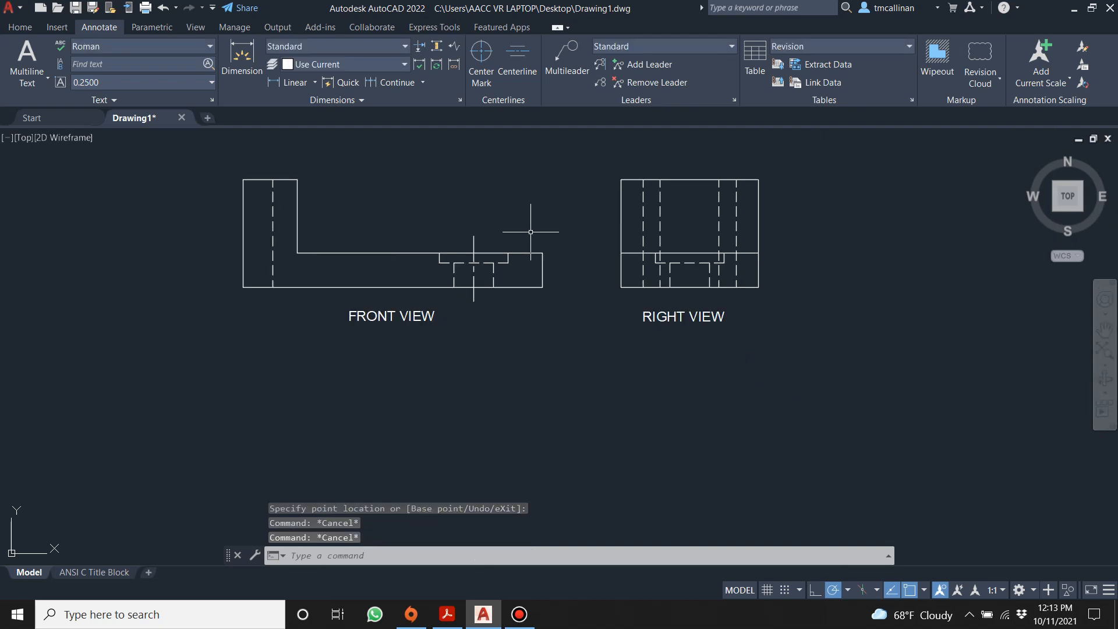
{"action": "scroll", "coordinate": [758, 300], "scroll_direction": "down", "scroll_amount": 2}
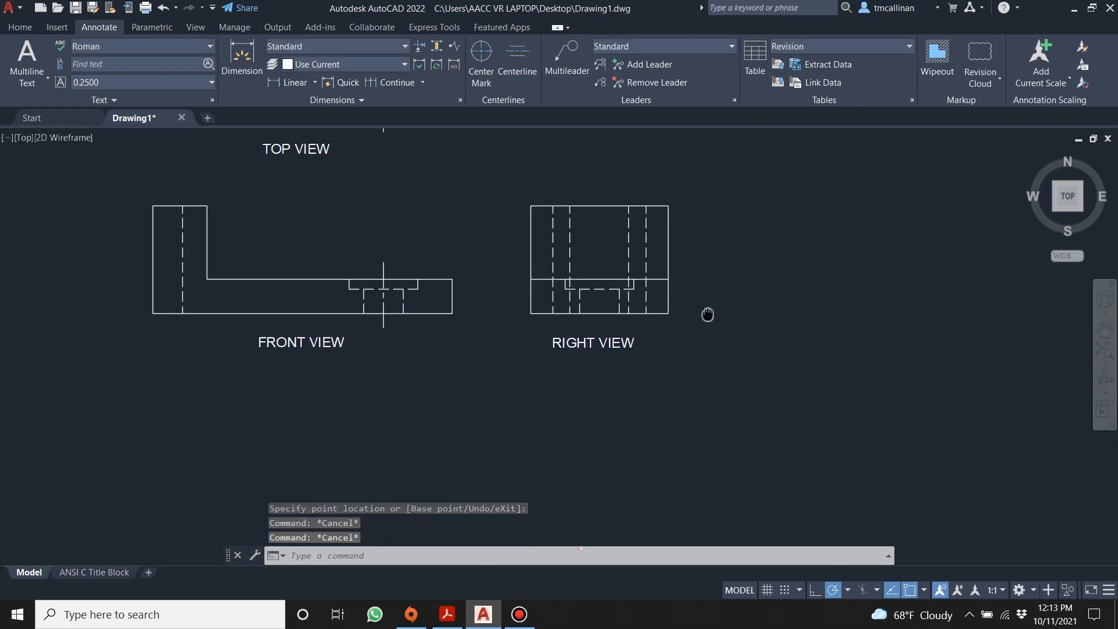
{"action": "scroll", "coordinate": [629, 301], "scroll_direction": "up", "scroll_amount": 5}
{"action": "left_click", "coordinate": [516, 56]}
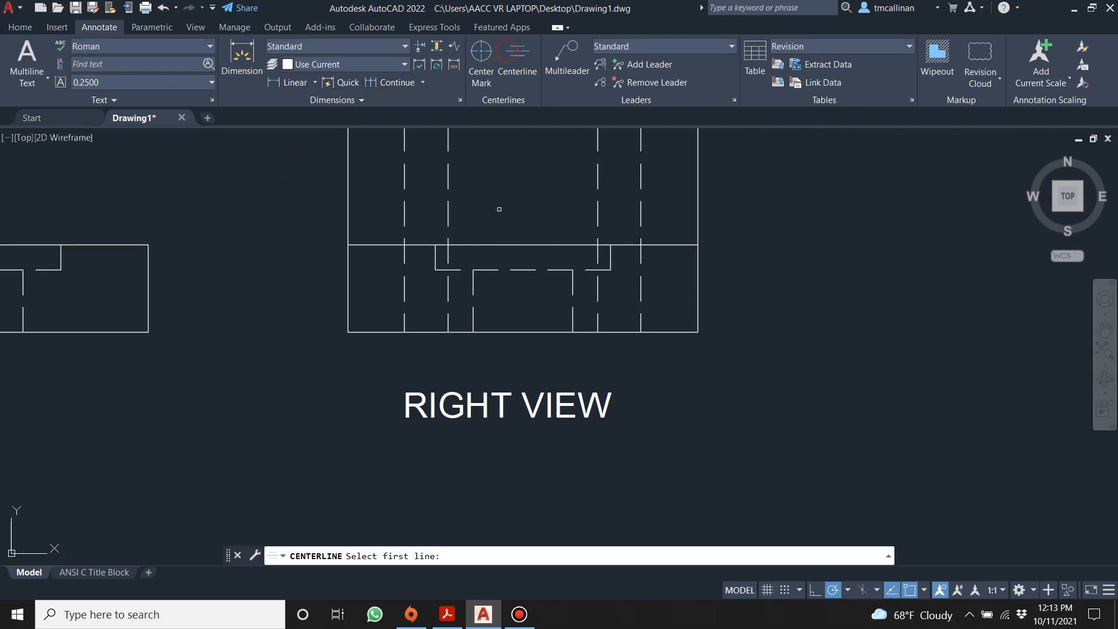
{"action": "left_click", "coordinate": [473, 296]}
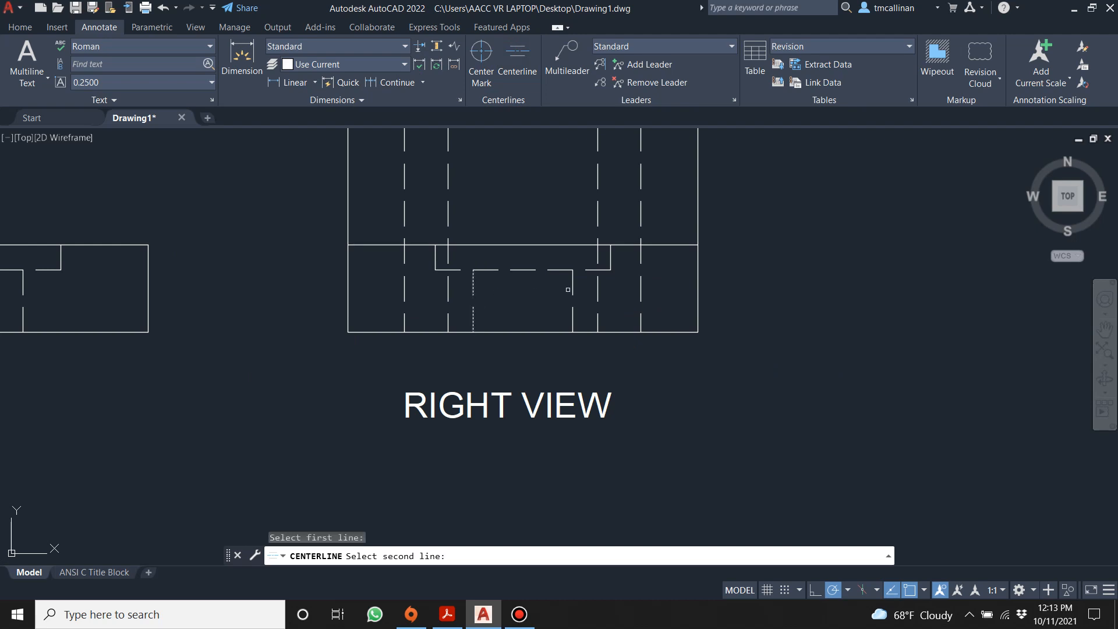
{"action": "key", "text": "Escape"}
Step: Extend the upper end of the right view's hole centerline past the horizontal edge above the counterbore
{"action": "left_click", "coordinate": [523, 294]}
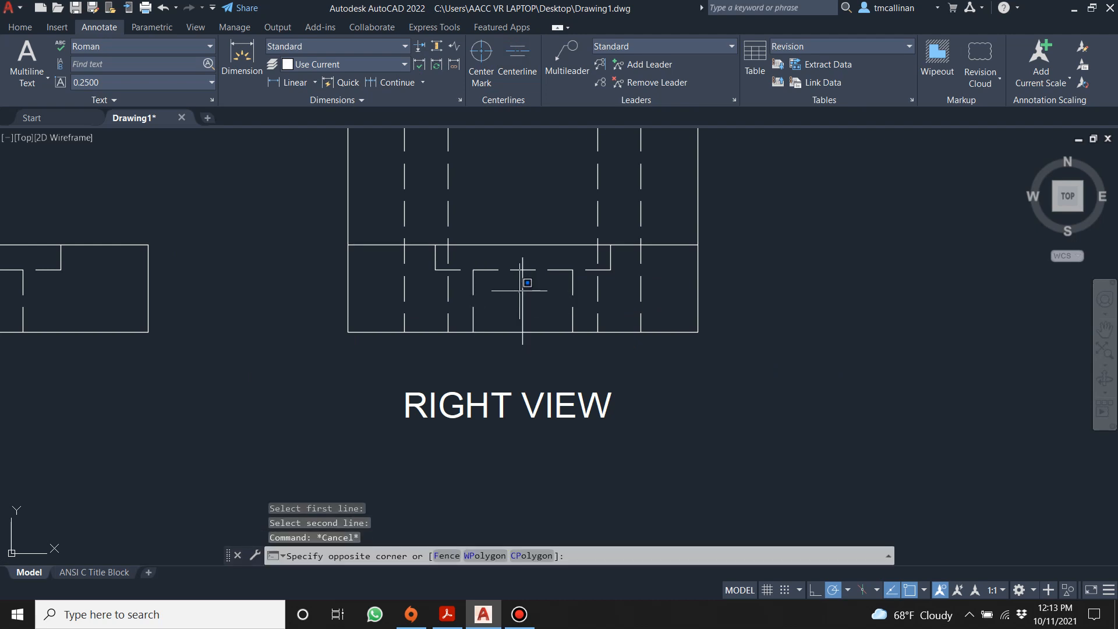
{"action": "left_click", "coordinate": [524, 257]}
{"action": "left_click", "coordinate": [522, 261]}
{"action": "left_click", "coordinate": [522, 185]}
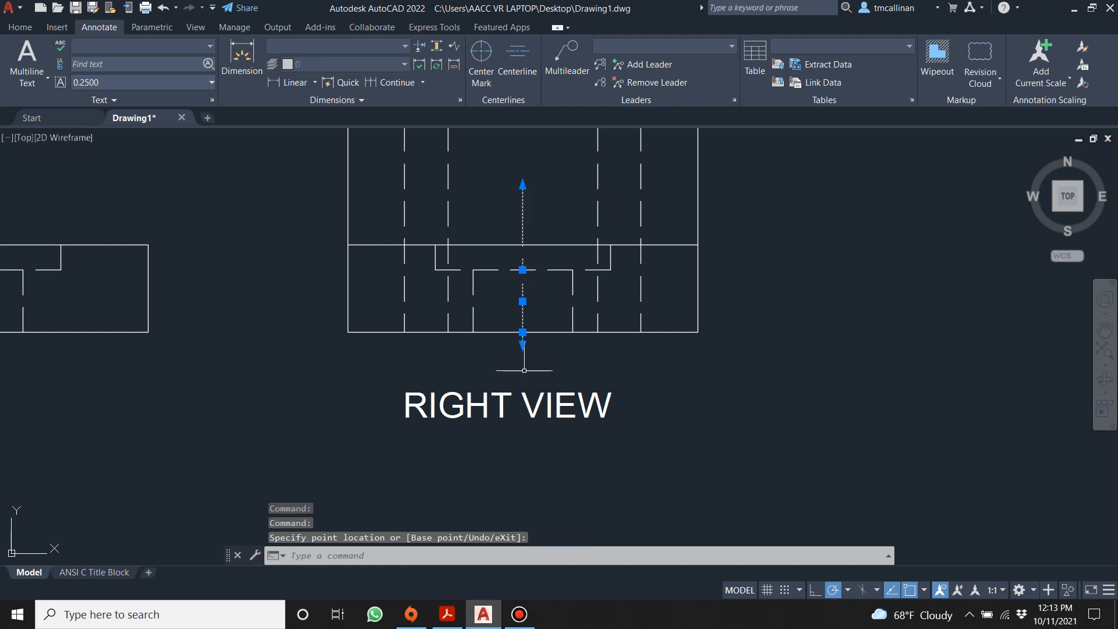
{"action": "key", "text": "Escape"}
{"action": "key", "text": "Escape"}
{"action": "scroll", "coordinate": [553, 279], "scroll_direction": "down", "scroll_amount": 5}
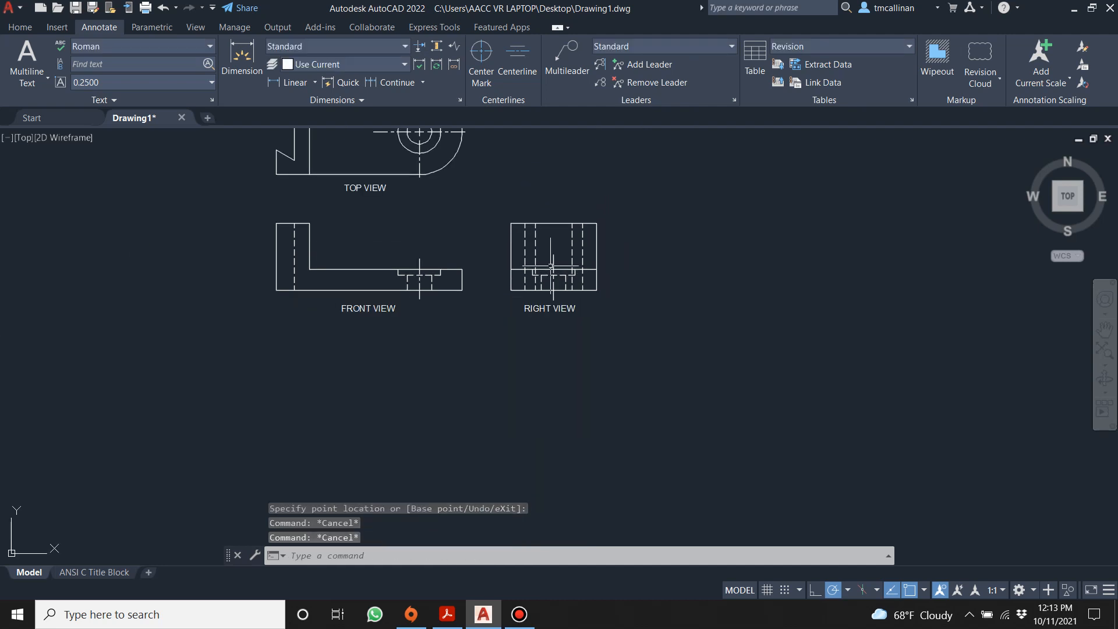
{"action": "scroll", "coordinate": [530, 290], "scroll_direction": "up", "scroll_amount": 2}
{"action": "scroll", "coordinate": [621, 280], "scroll_direction": "down", "scroll_amount": 4}
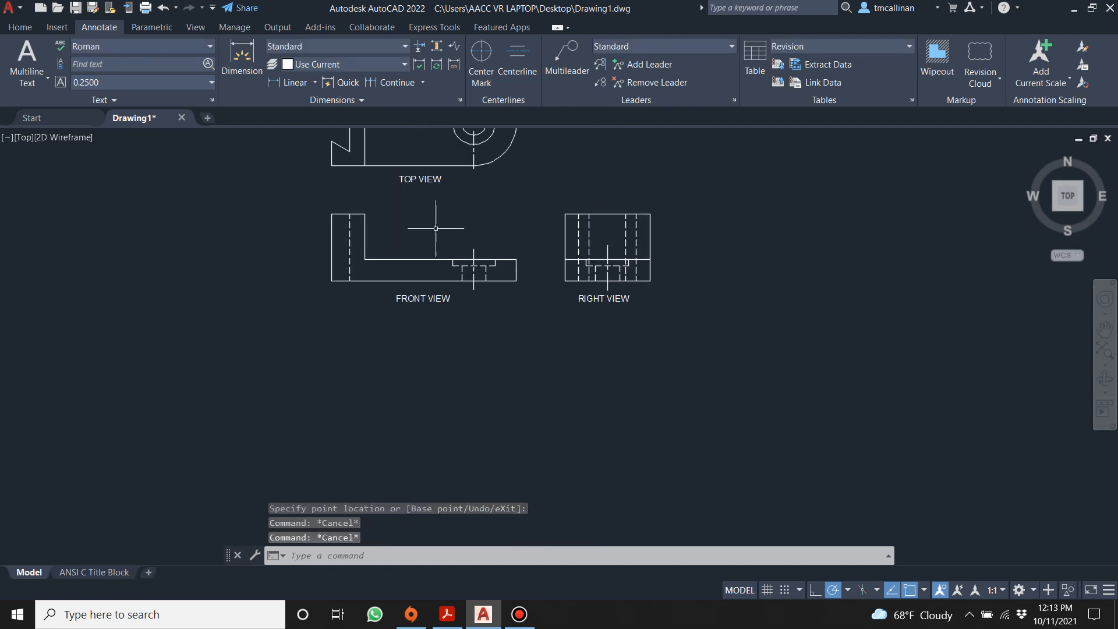
Step: Set the colour of the DIMEN1 layer to blue
{"action": "left_click", "coordinate": [23, 29]}
{"action": "left_click", "coordinate": [494, 64]}
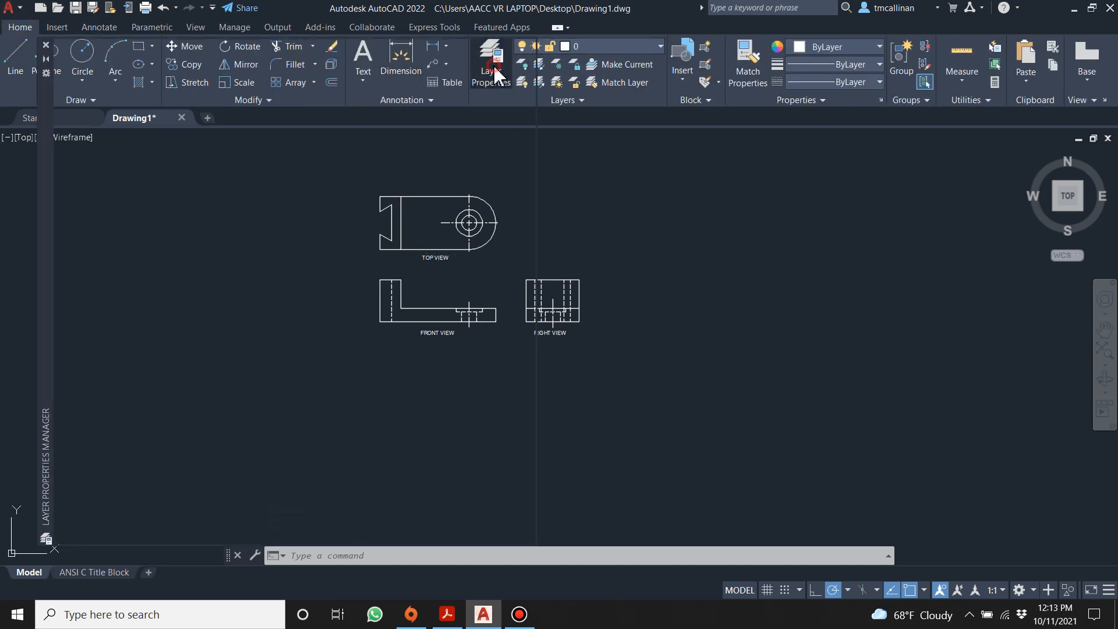
{"action": "left_click", "coordinate": [165, 155]}
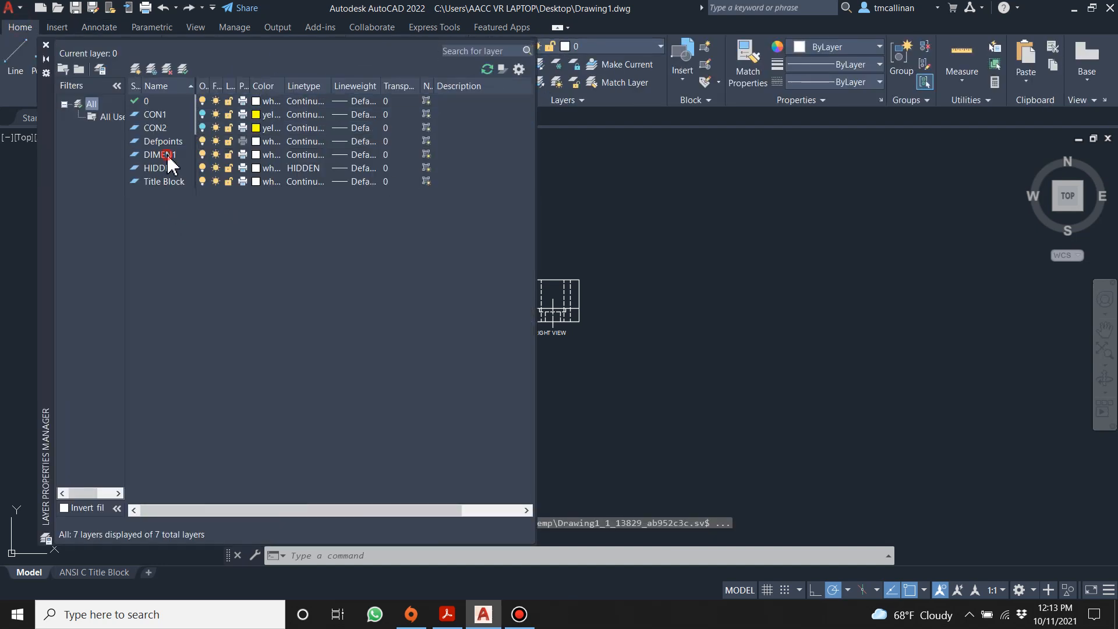
{"action": "left_click", "coordinate": [267, 155]}
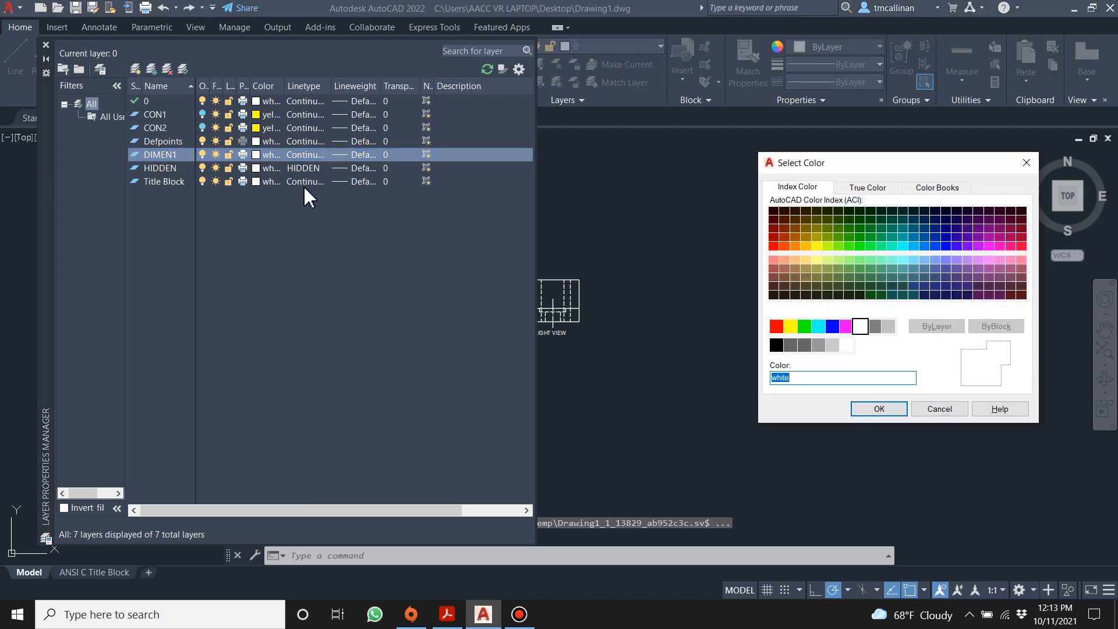
{"action": "left_click", "coordinate": [832, 326]}
{"action": "left_click", "coordinate": [877, 409]}
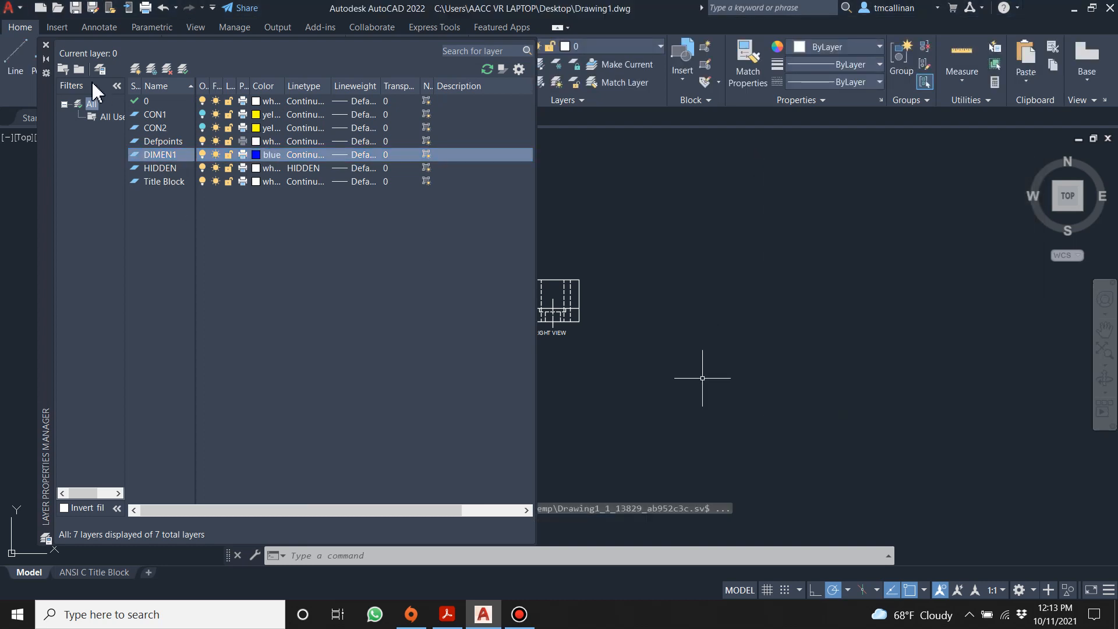
{"action": "left_click", "coordinate": [46, 45]}
Step: Make DIMEN1 the current layer and dimension the top view's overall height beside its notched end
{"action": "scroll", "coordinate": [510, 256], "scroll_direction": "up", "scroll_amount": 5}
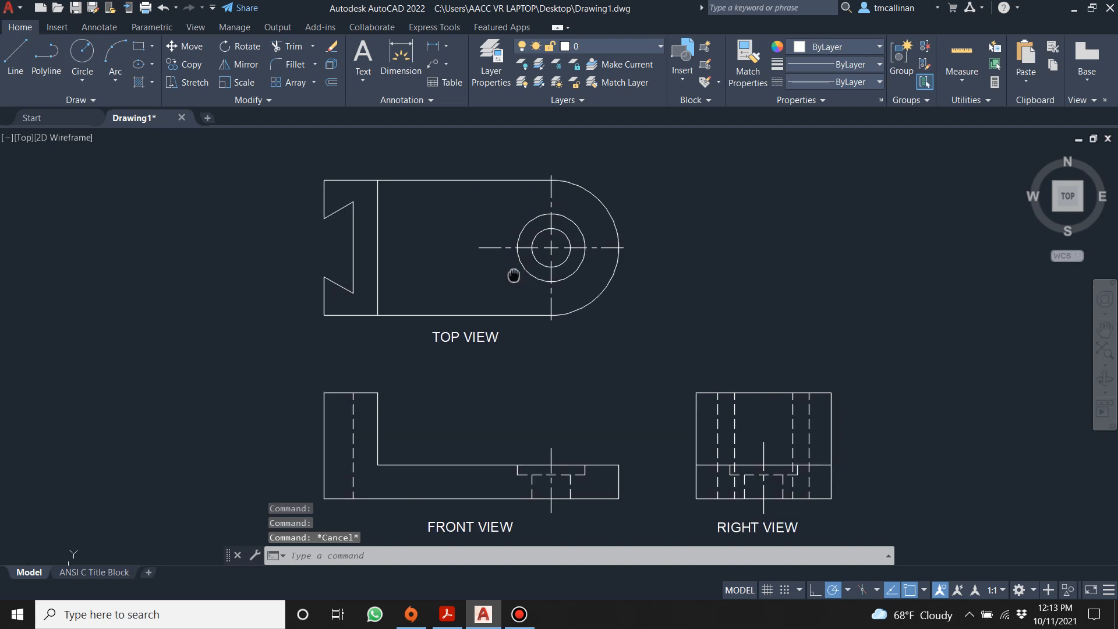
{"action": "left_click", "coordinate": [588, 46]}
{"action": "left_click", "coordinate": [591, 110]}
{"action": "left_click", "coordinate": [401, 56]}
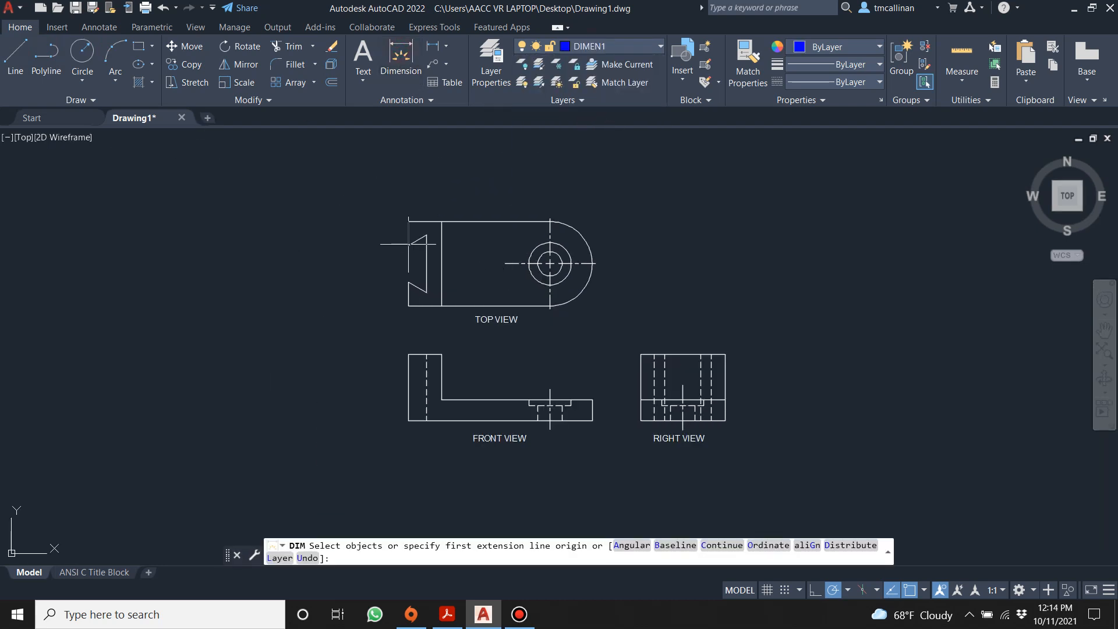
{"action": "scroll", "coordinate": [406, 233], "scroll_direction": "up", "scroll_amount": 3}
{"action": "left_click", "coordinate": [411, 252]}
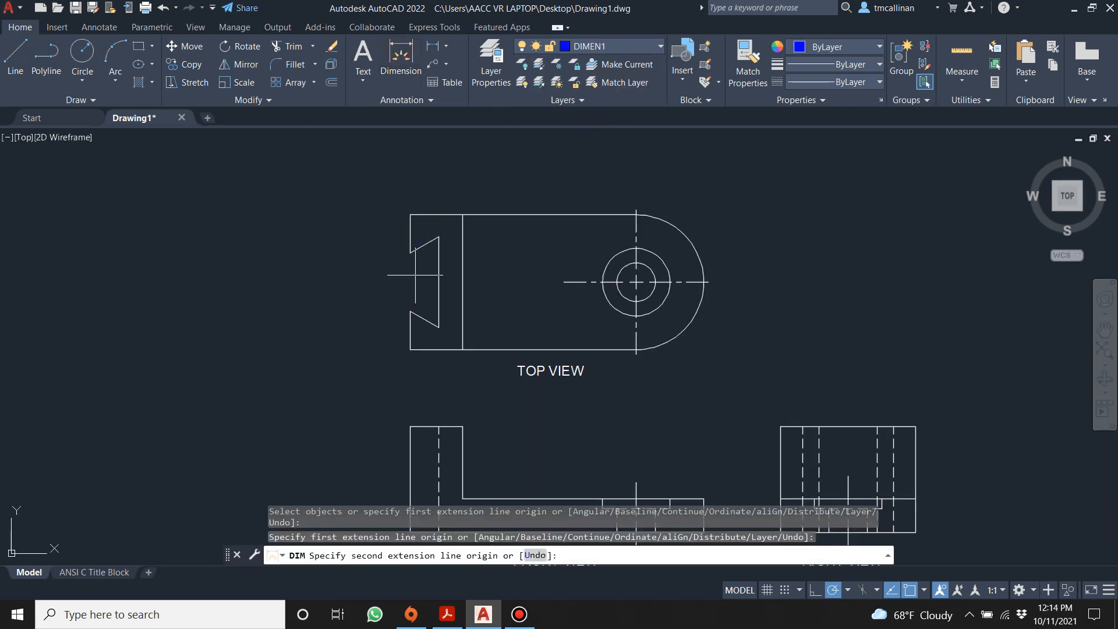
{"action": "left_click", "coordinate": [410, 349]}
{"action": "left_click", "coordinate": [309, 312]}
{"action": "key", "text": "Return"}
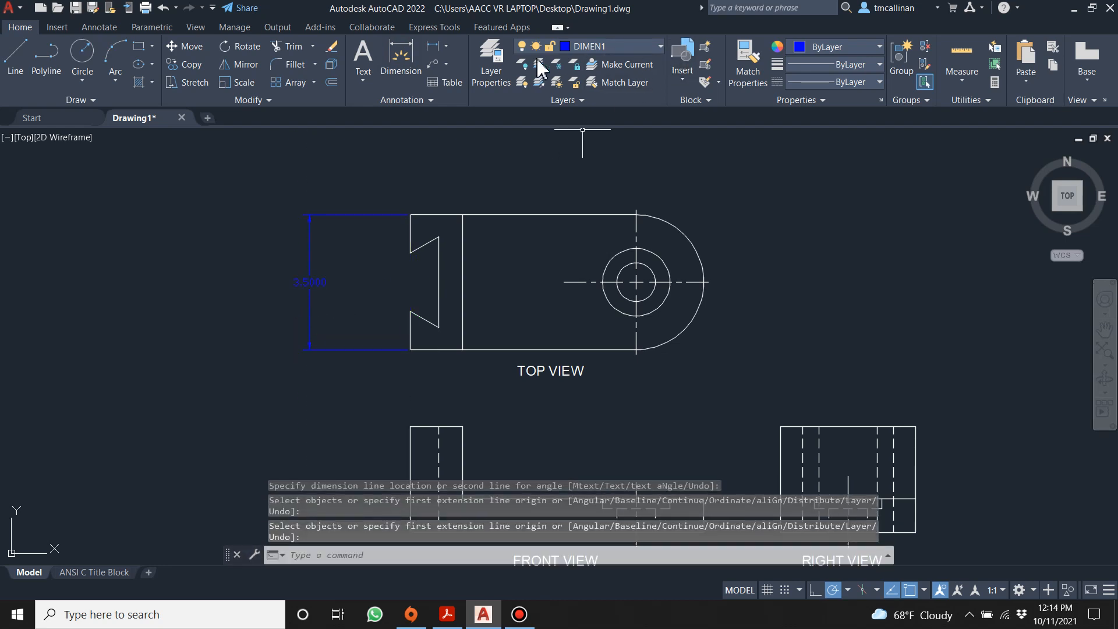
Step: Set the colour of the DIMEN1 layer to cyan
{"action": "left_click", "coordinate": [491, 55]}
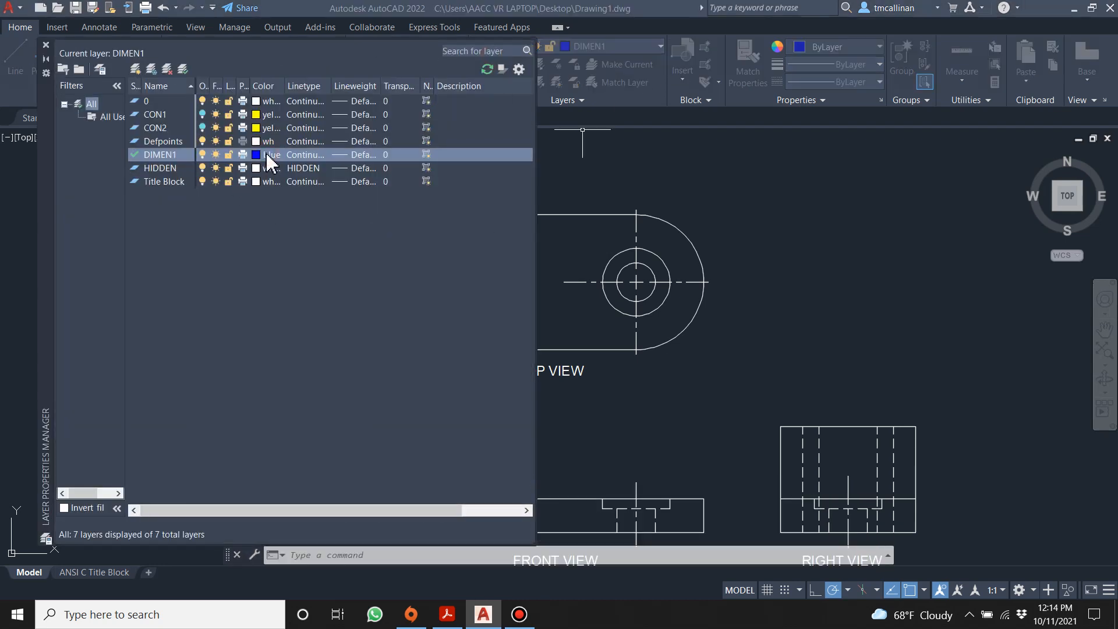
{"action": "left_click", "coordinate": [269, 155]}
{"action": "left_click", "coordinate": [818, 326]}
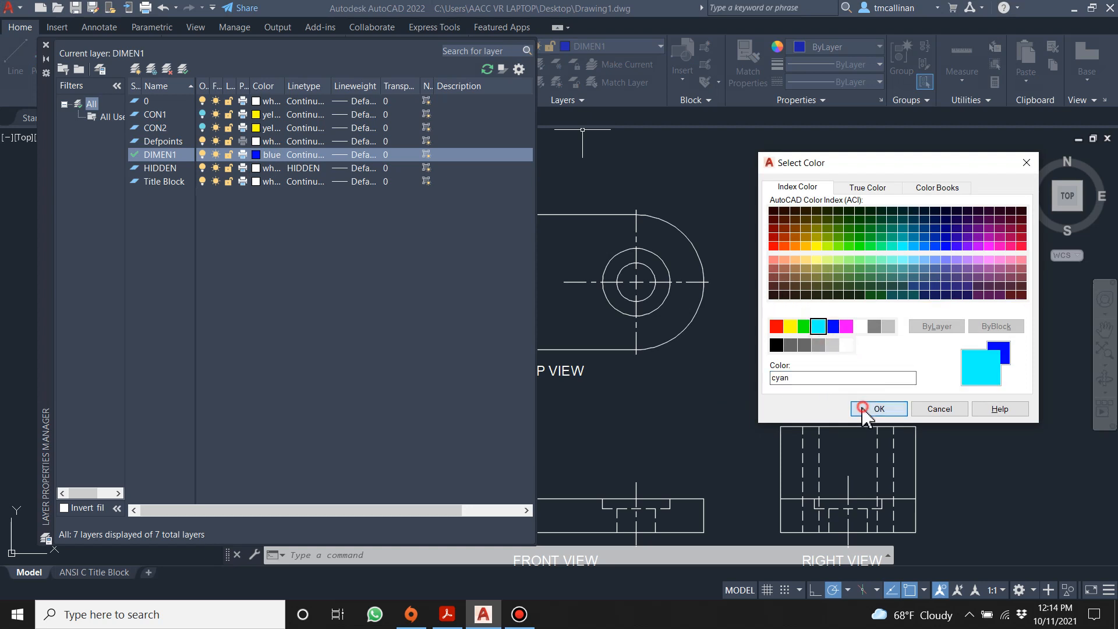
{"action": "left_click", "coordinate": [868, 408]}
{"action": "left_click", "coordinate": [46, 45]}
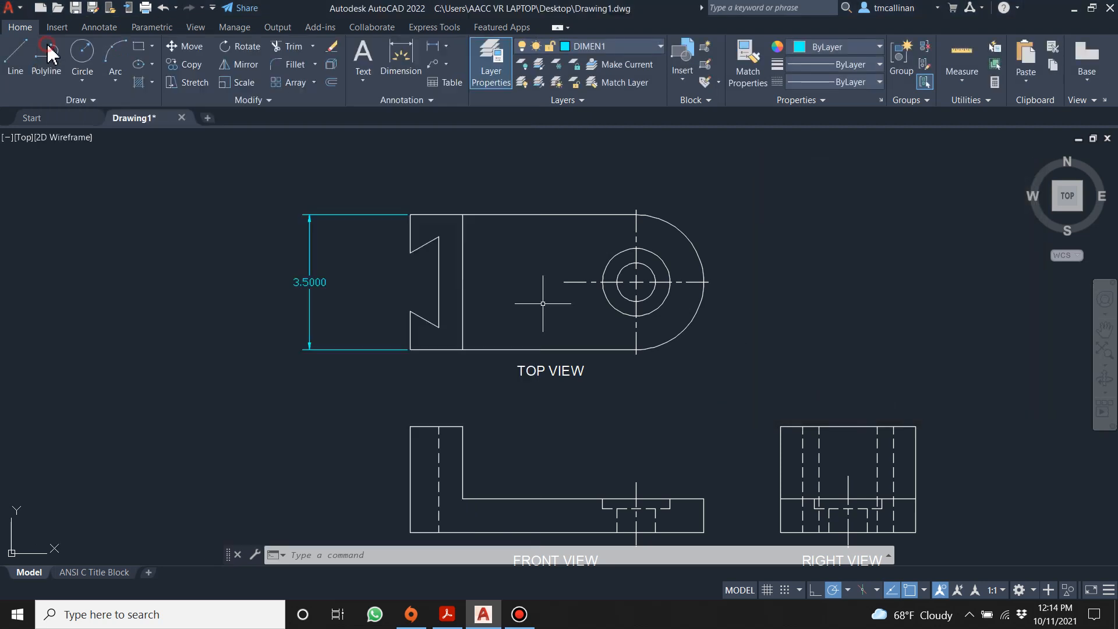
Step: Open the Standard dimension style for modification and set its linear dimension precision to 0.0
{"action": "left_click", "coordinate": [388, 105]}
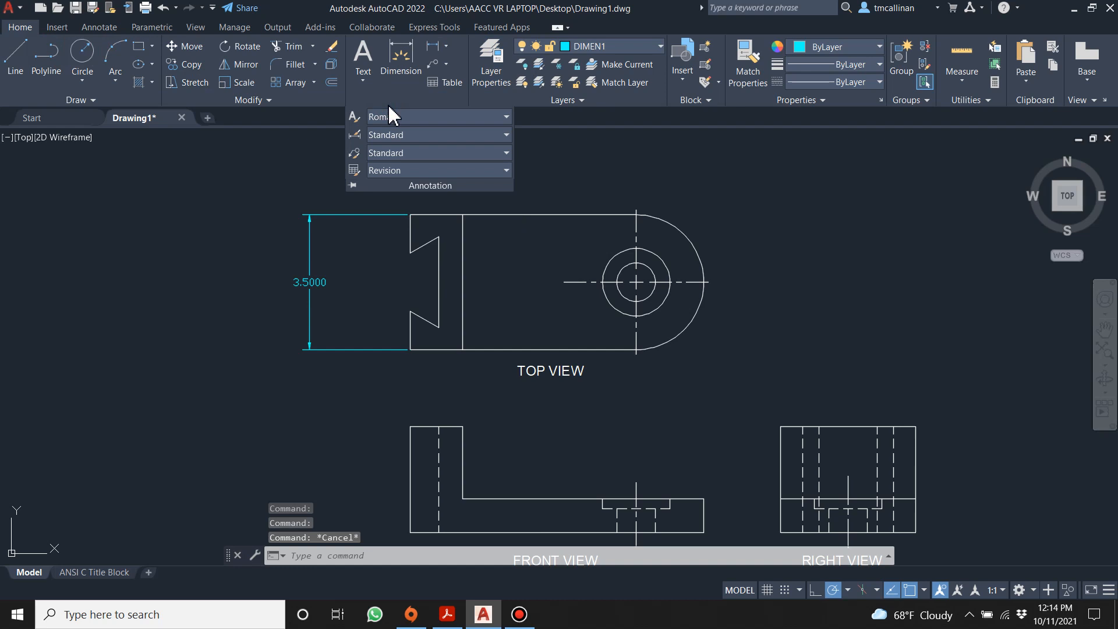
{"action": "left_click", "coordinate": [356, 135]}
{"action": "left_click", "coordinate": [721, 275]}
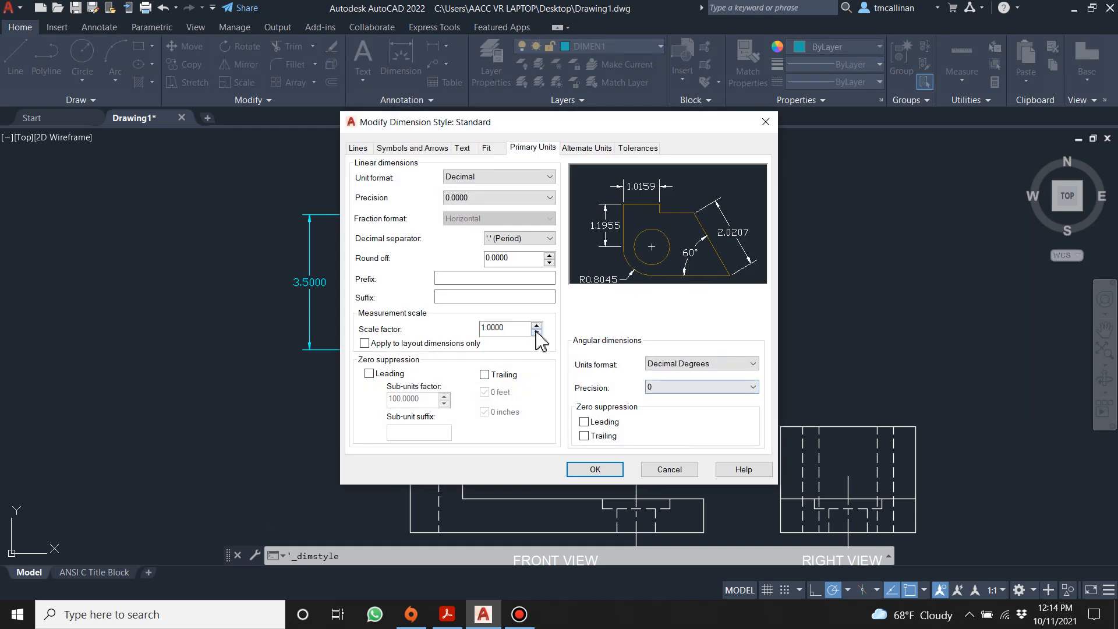
{"action": "left_click", "coordinate": [499, 197]}
{"action": "left_click", "coordinate": [500, 229]}
{"action": "left_click", "coordinate": [495, 198]}
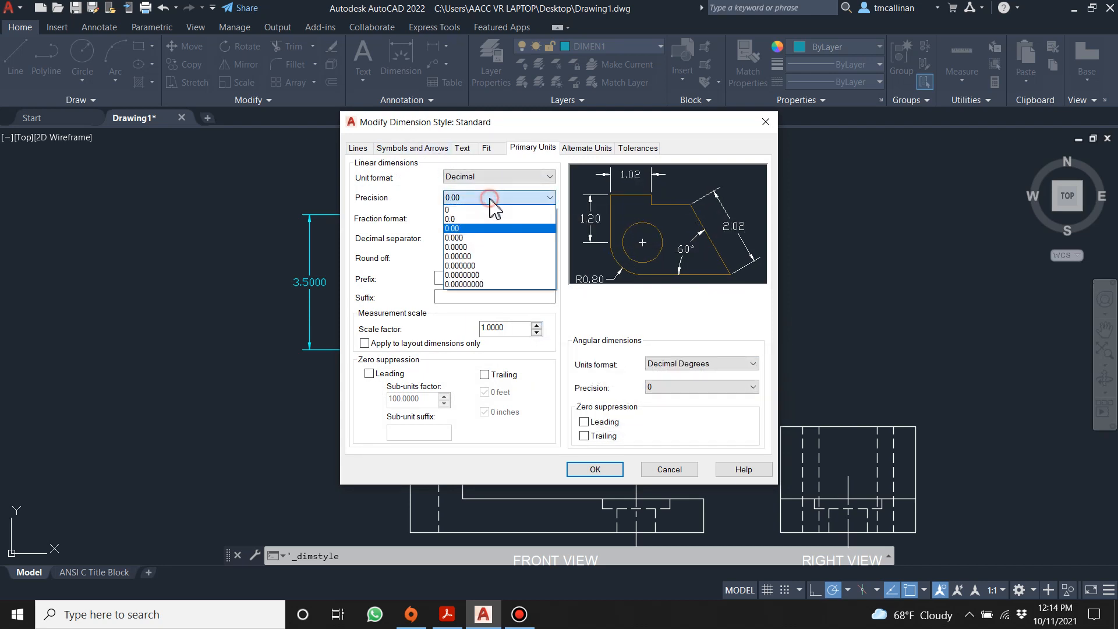
{"action": "left_click", "coordinate": [483, 219]}
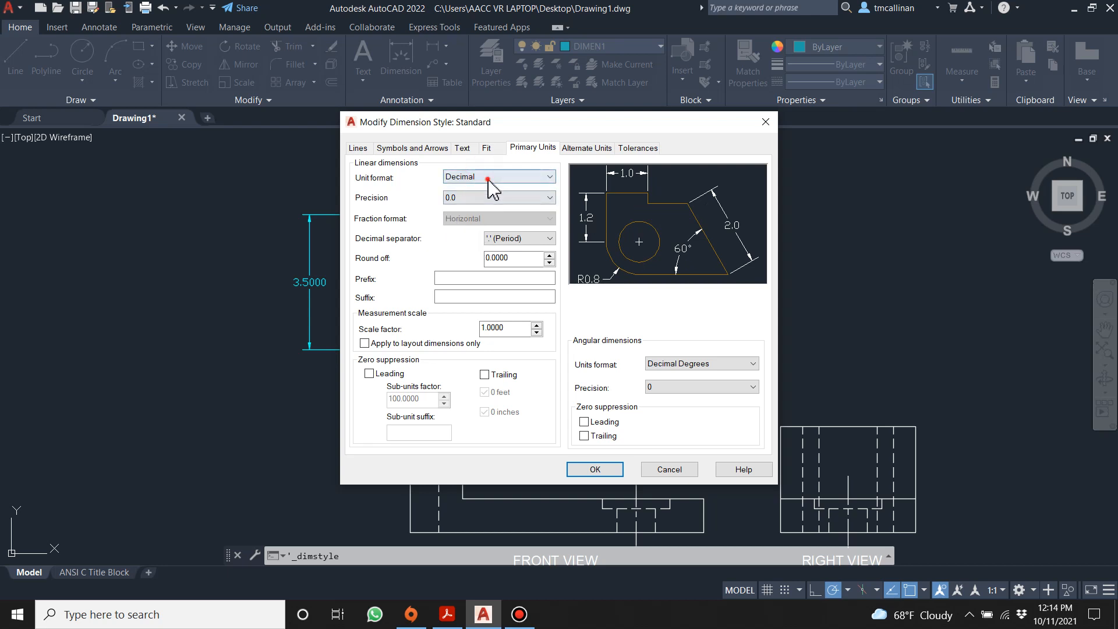
Step: Set the Standard dimension style's linear unit format to Fractional and save the style
{"action": "left_click", "coordinate": [488, 180]}
{"action": "left_click", "coordinate": [466, 226]}
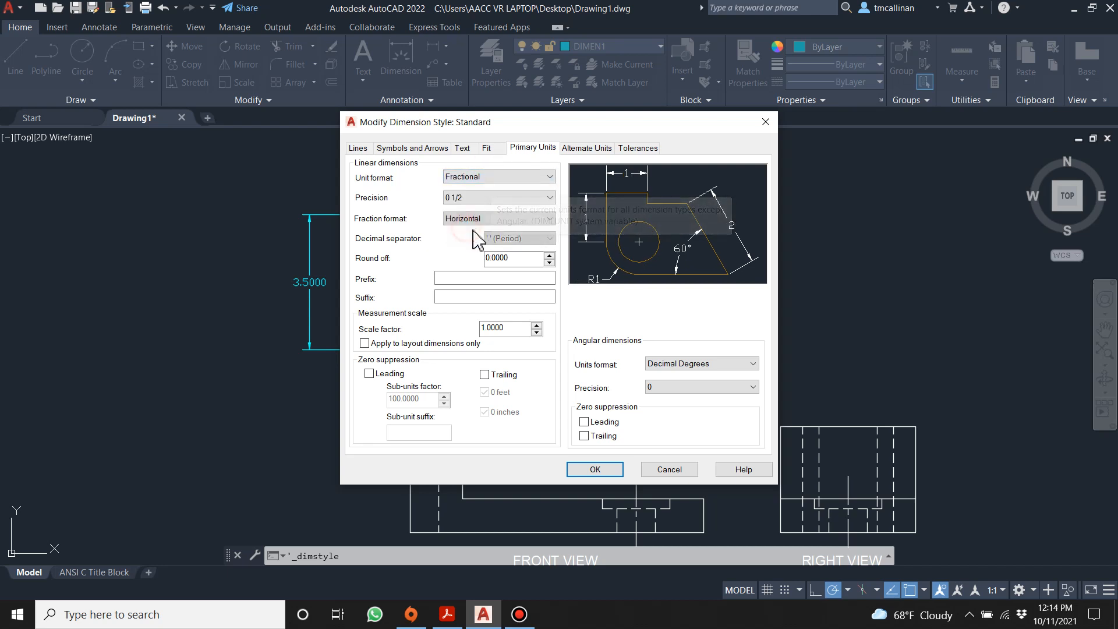
{"action": "left_click", "coordinate": [595, 470]}
{"action": "left_click", "coordinate": [648, 418]}
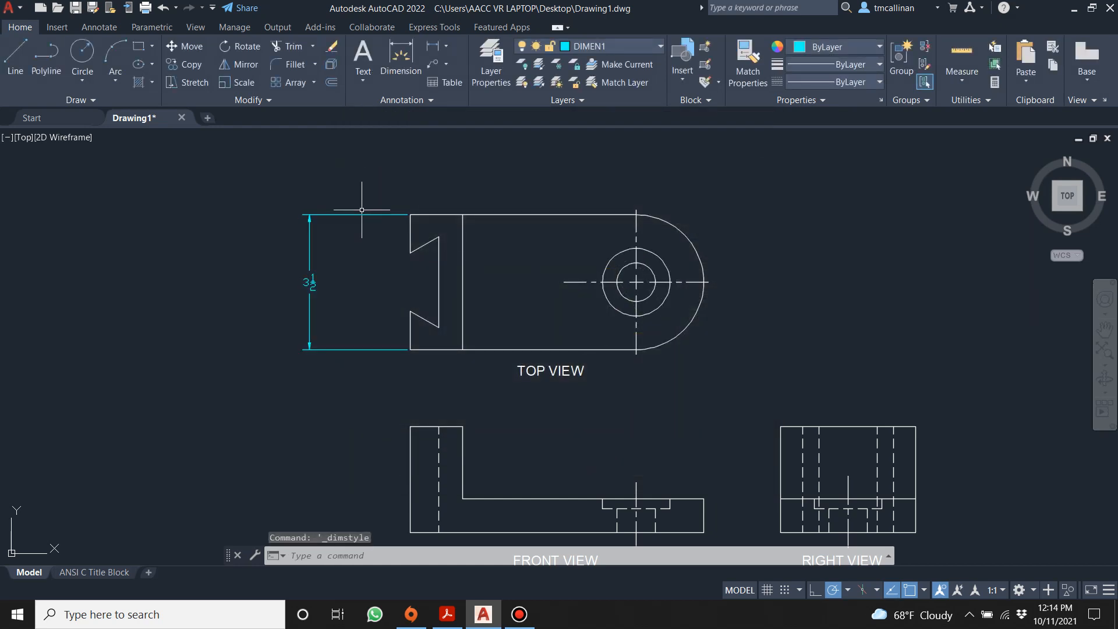
Step: Add a radius dimension to the rounded end of the top view, placed outside the arc
{"action": "scroll", "coordinate": [392, 214], "scroll_direction": "down", "scroll_amount": 2}
{"action": "scroll", "coordinate": [518, 263], "scroll_direction": "up", "scroll_amount": 2}
{"action": "scroll", "coordinate": [391, 193], "scroll_direction": "down", "scroll_amount": 3}
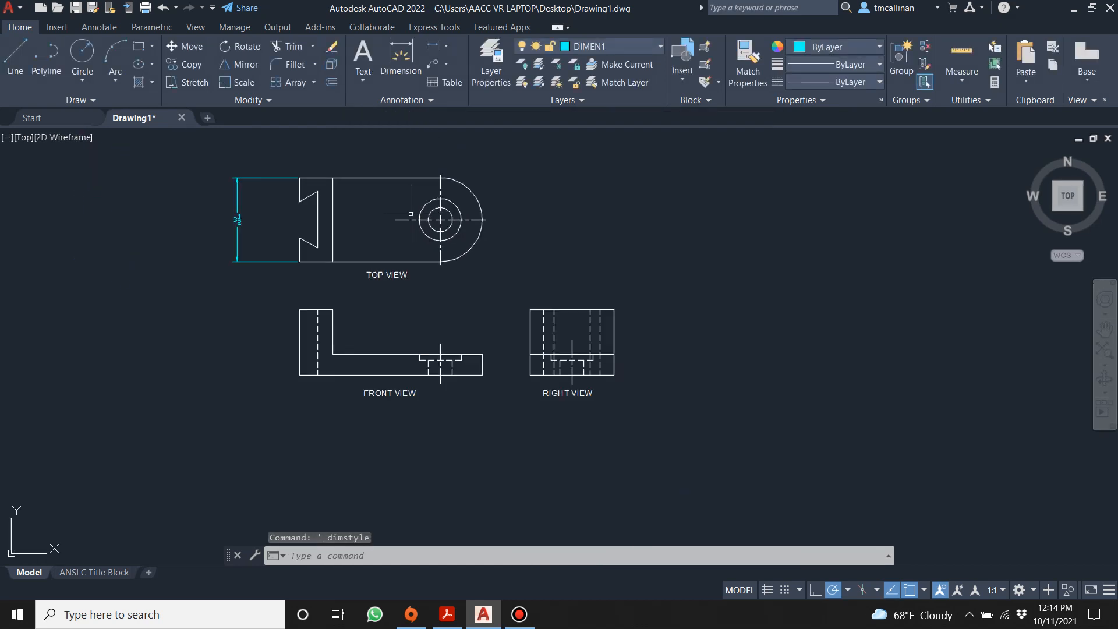
{"action": "left_click", "coordinate": [363, 82]}
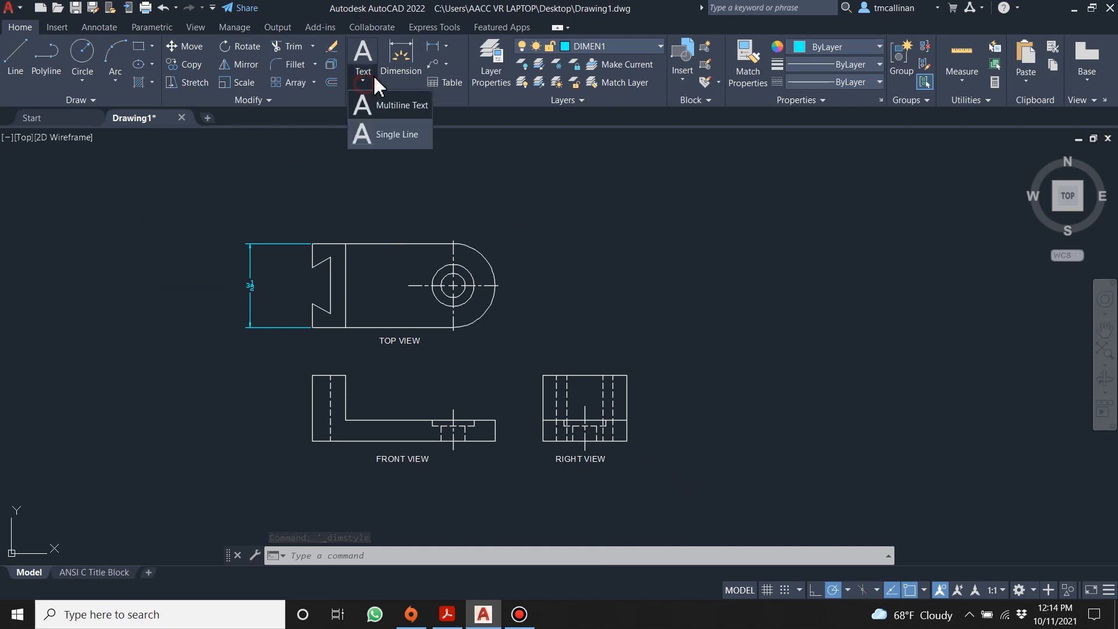
{"action": "left_click", "coordinate": [401, 55]}
{"action": "left_click", "coordinate": [486, 256]}
{"action": "left_click", "coordinate": [491, 251]}
{"action": "left_click", "coordinate": [520, 229]}
{"action": "scroll", "coordinate": [257, 369], "scroll_direction": "up", "scroll_amount": 3}
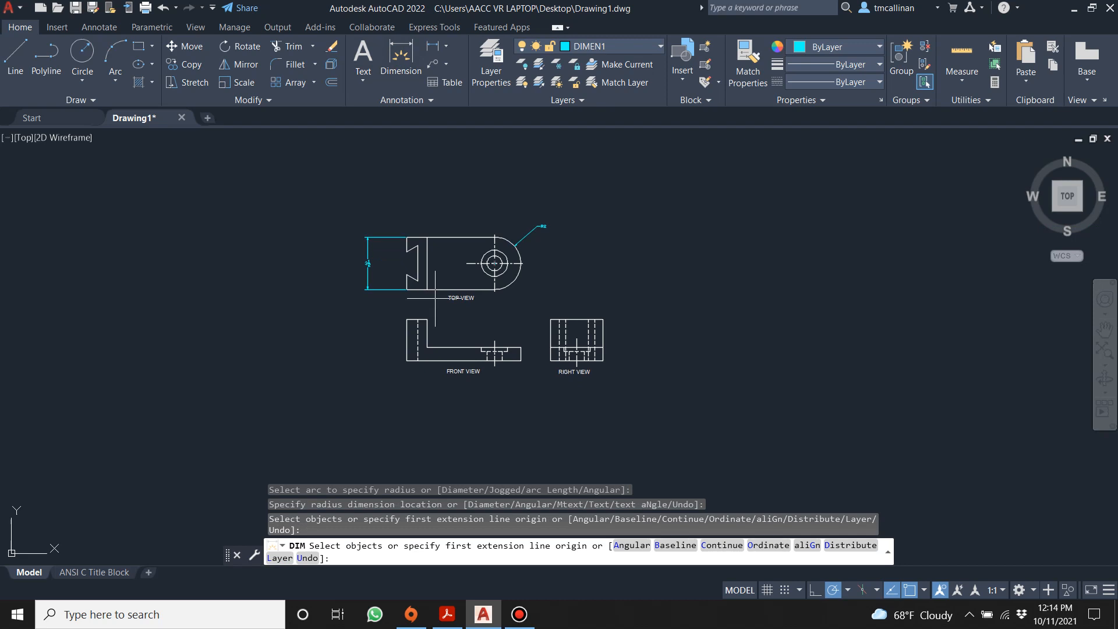
{"action": "scroll", "coordinate": [449, 287], "scroll_direction": "down", "scroll_amount": 2}
{"action": "scroll", "coordinate": [550, 191], "scroll_direction": "up", "scroll_amount": 2}
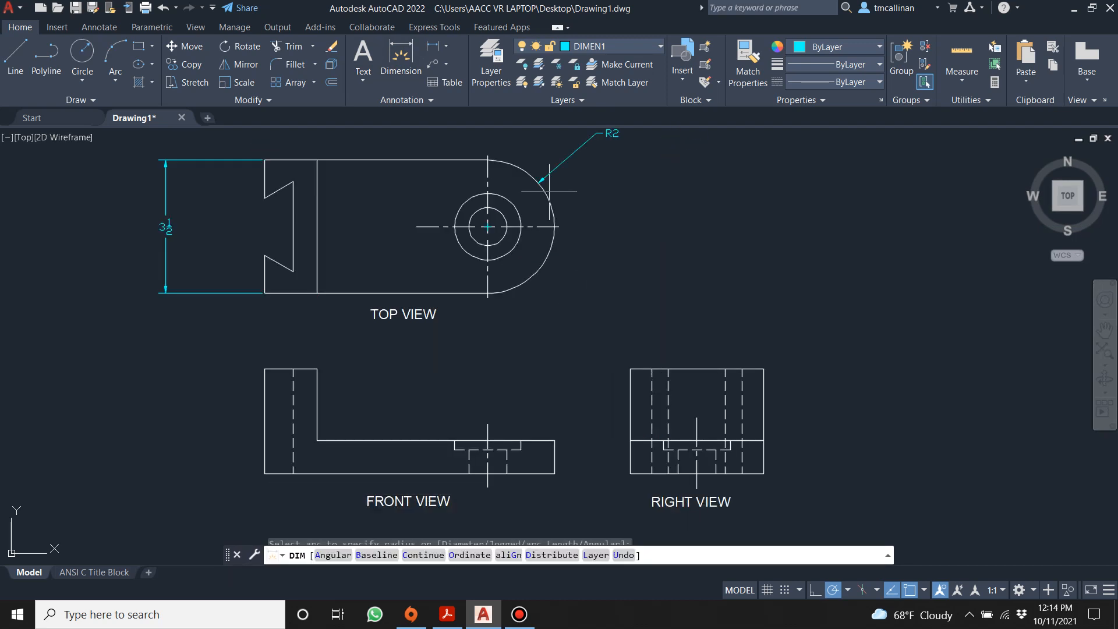
Step: Set the Standard dimension style's overall scale for dimension features to 1.5 and save the style
{"action": "left_click", "coordinate": [411, 99]}
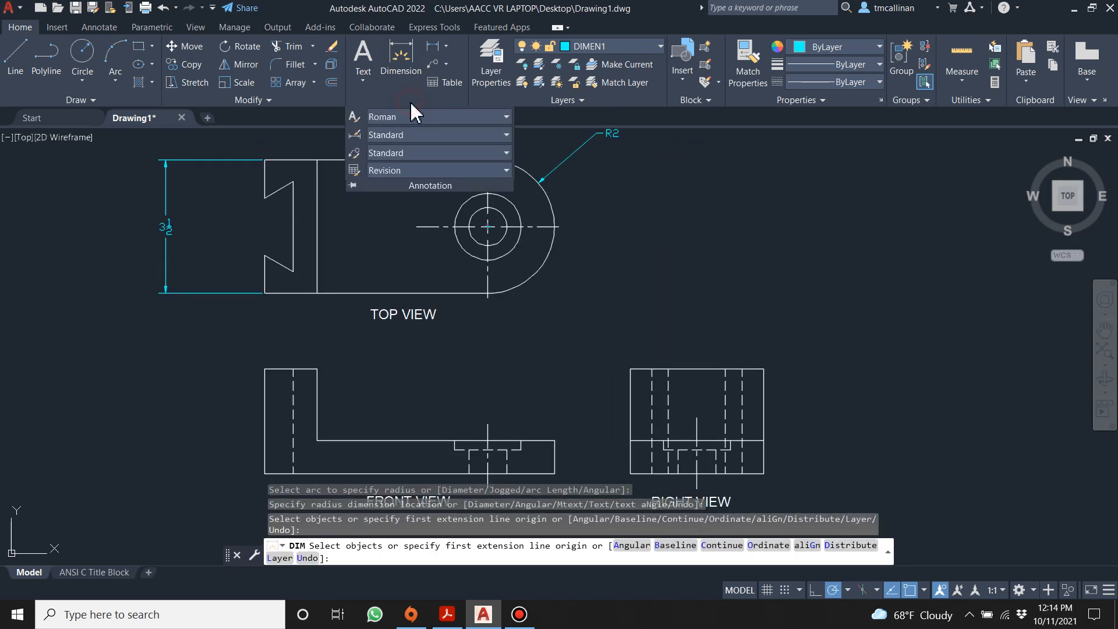
{"action": "left_click", "coordinate": [359, 135]}
{"action": "left_click", "coordinate": [710, 277]}
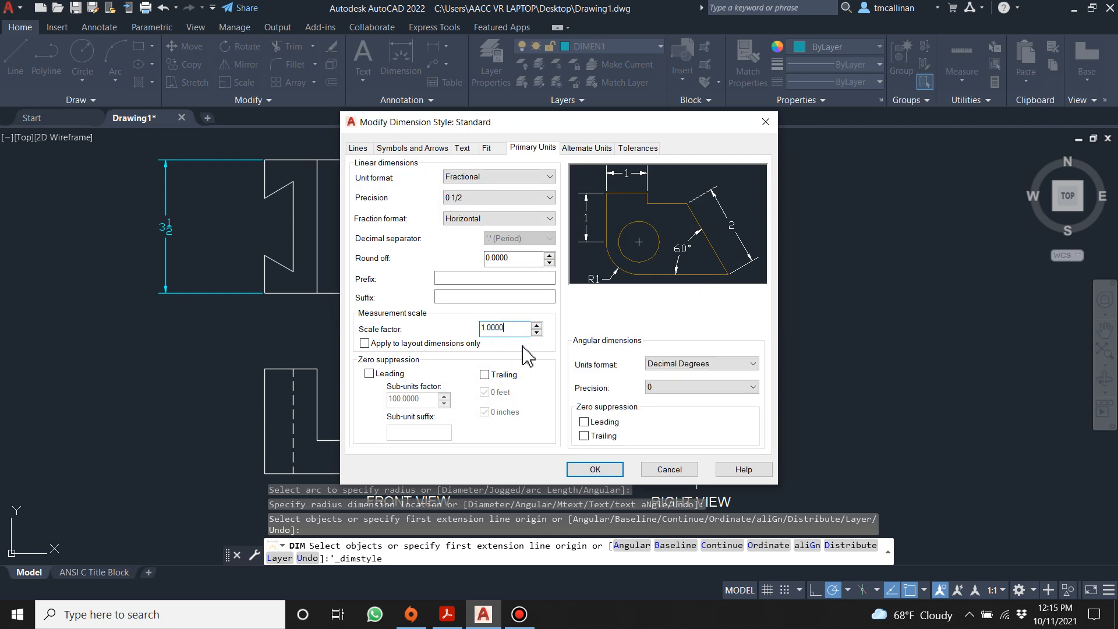
{"action": "left_click", "coordinate": [489, 149]}
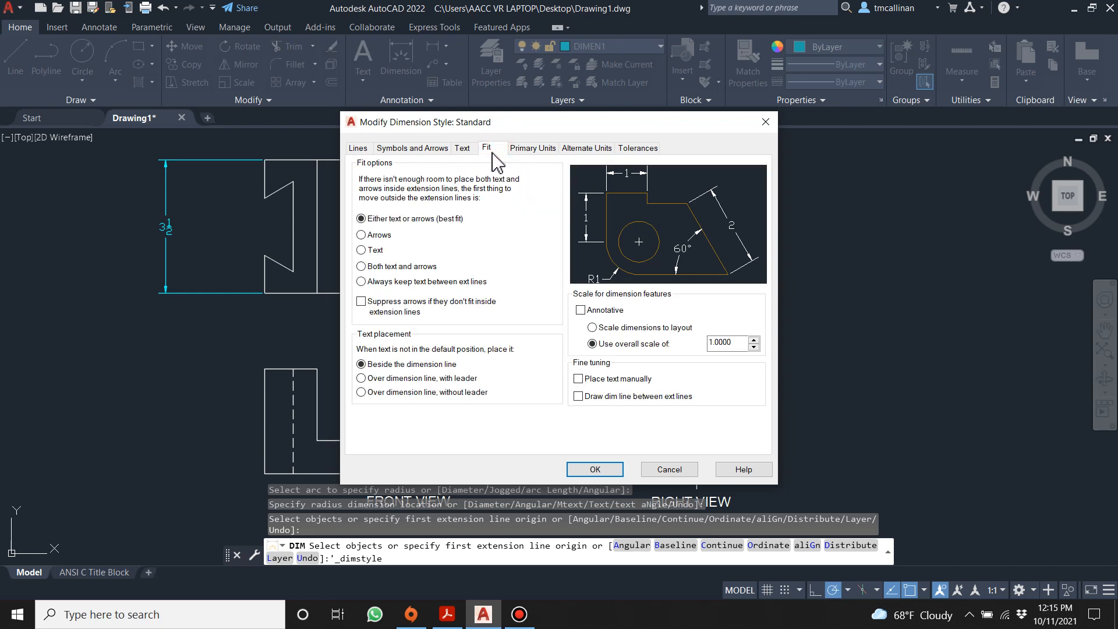
{"action": "double_click", "coordinate": [728, 342]}
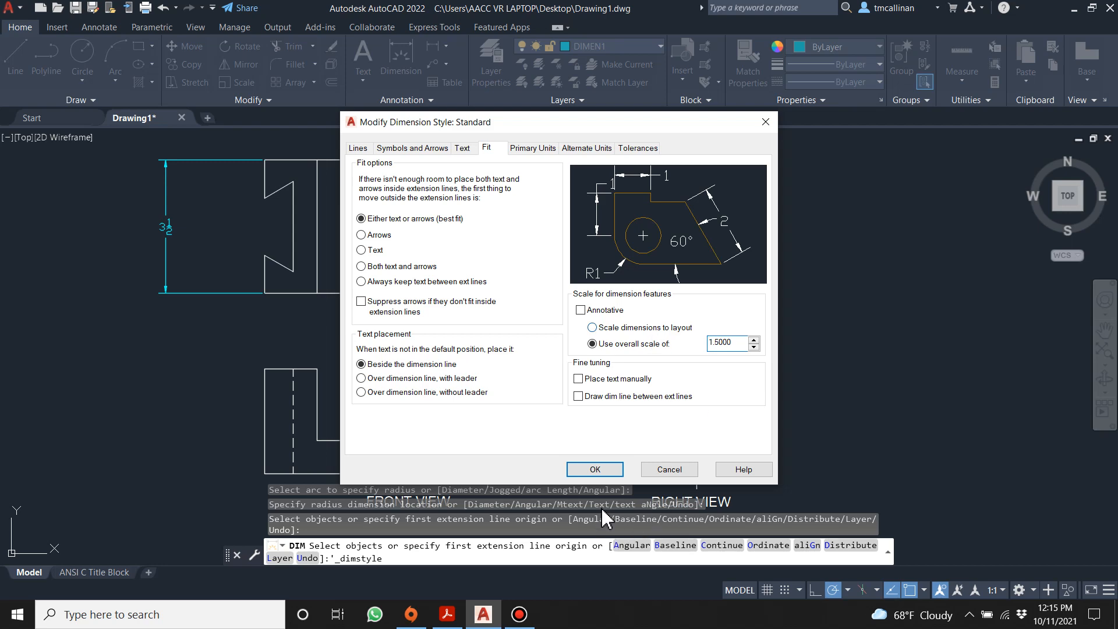
{"action": "left_click", "coordinate": [604, 468]}
{"action": "left_click", "coordinate": [657, 417]}
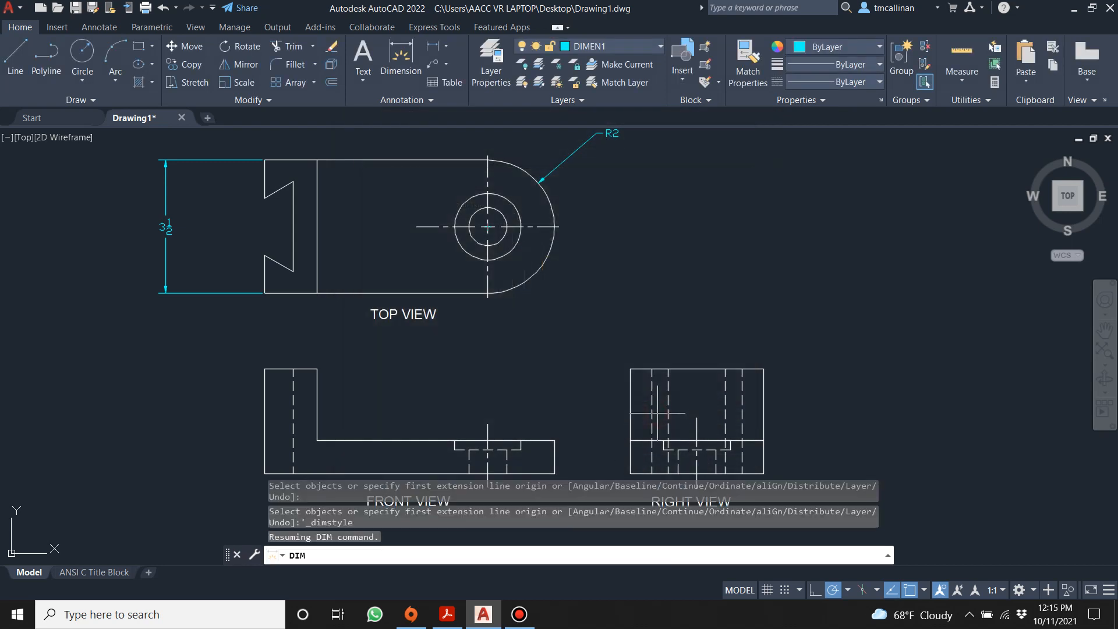
{"action": "scroll", "coordinate": [537, 263], "scroll_direction": "up", "scroll_amount": 3}
{"action": "key", "text": "Return"}
{"action": "key", "text": "Escape"}
{"action": "scroll", "coordinate": [537, 263], "scroll_direction": "down", "scroll_amount": 5}
{"action": "scroll", "coordinate": [408, 175], "scroll_direction": "up", "scroll_amount": 3}
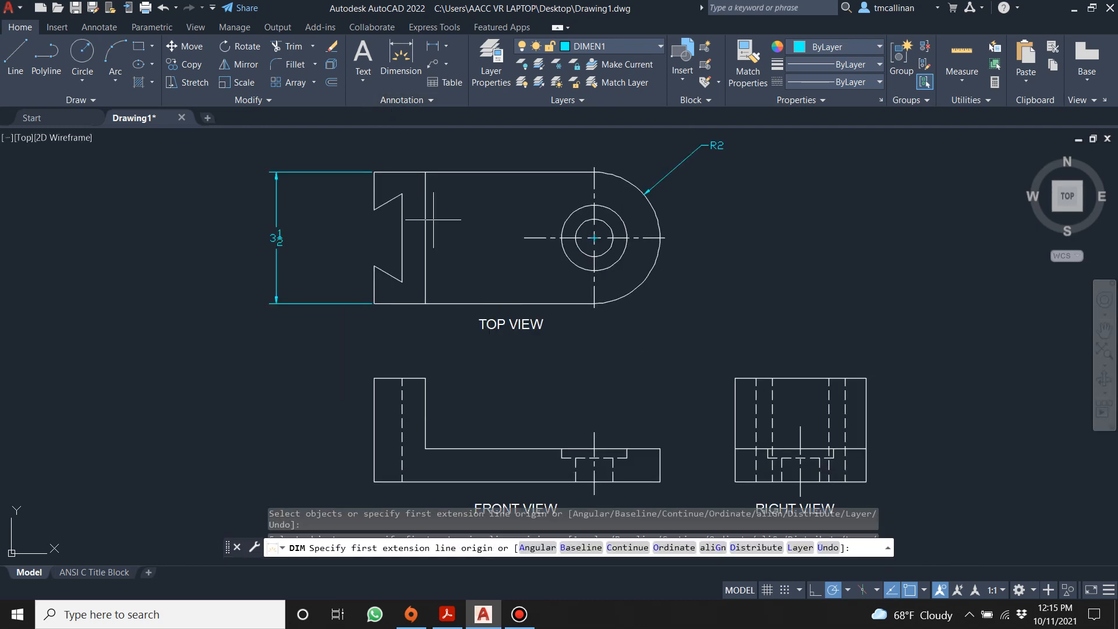
Step: Set the Standard dimension style's overall scale for dimension features to 2 and save the style
{"action": "key", "text": "Escape"}
{"action": "key", "text": "Escape"}
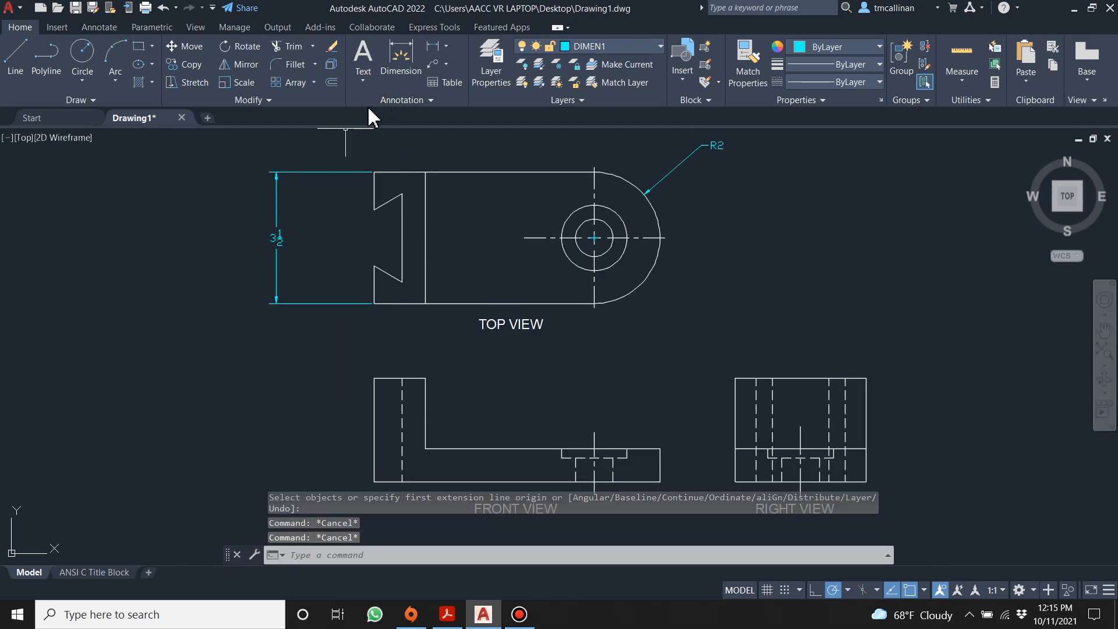
{"action": "left_click", "coordinate": [373, 100]}
{"action": "left_click", "coordinate": [354, 134]}
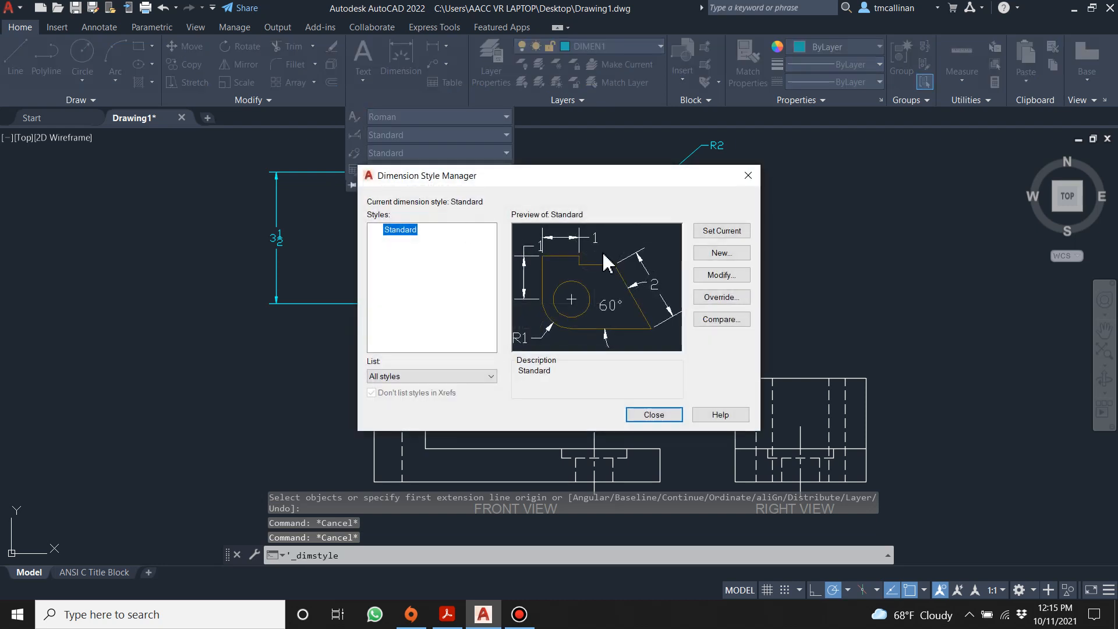
{"action": "left_click", "coordinate": [722, 274]}
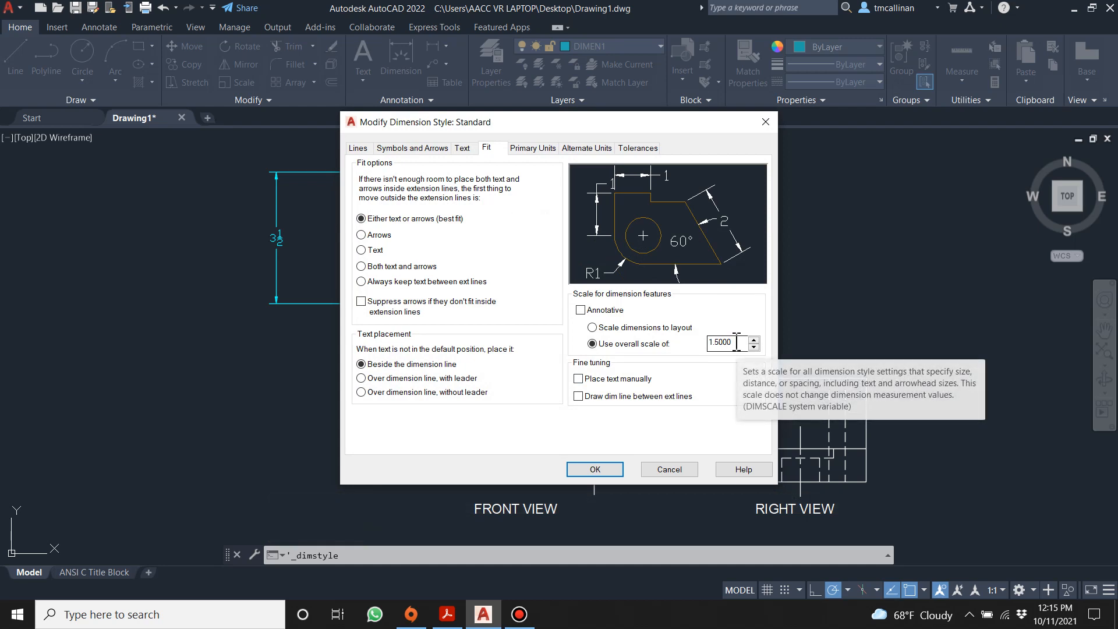
{"action": "double_click", "coordinate": [741, 343]}
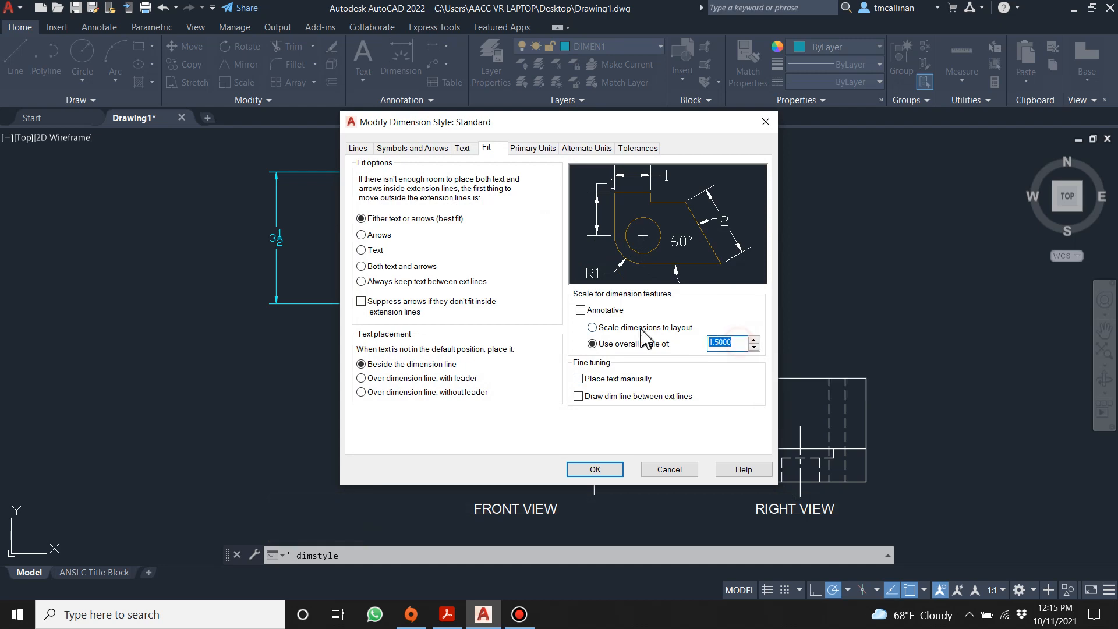
{"action": "type", "text": "2"}
{"action": "left_click", "coordinate": [594, 468]}
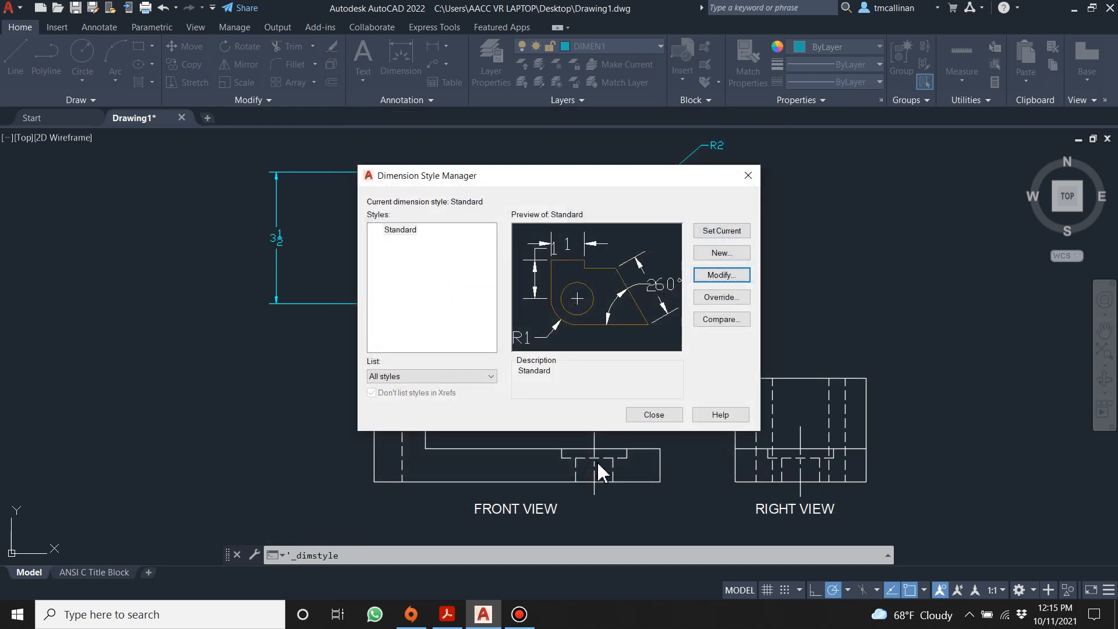
{"action": "left_click", "coordinate": [643, 415]}
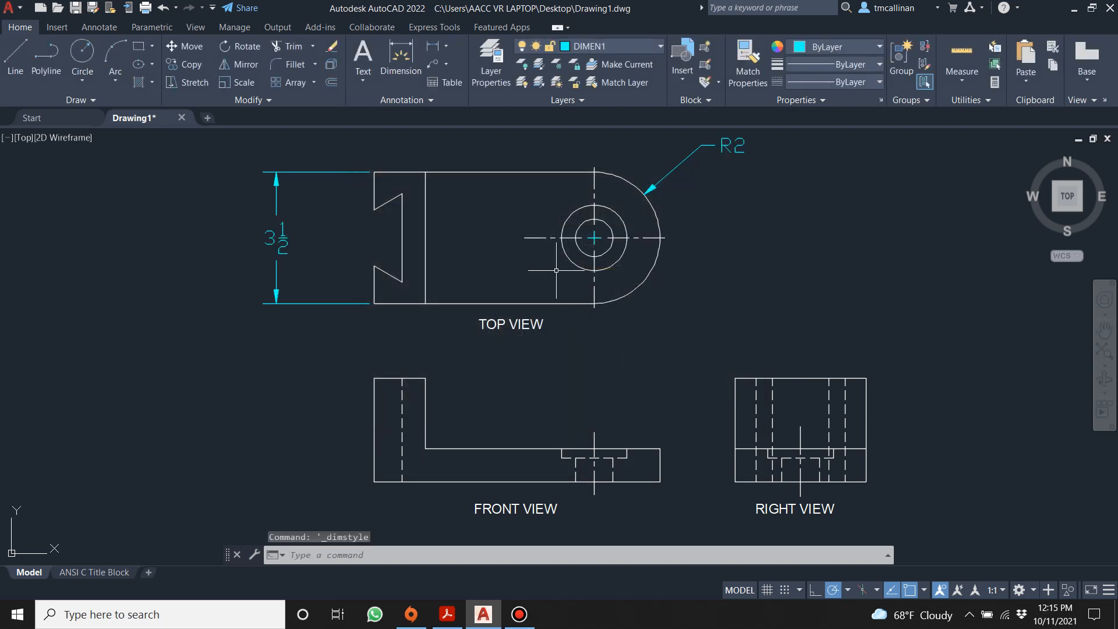
Step: Set the Standard dimension style's overall scale for dimension features to 1.25 and save the style
{"action": "scroll", "coordinate": [556, 270], "scroll_direction": "down", "scroll_amount": 2}
{"action": "left_click", "coordinate": [385, 100]}
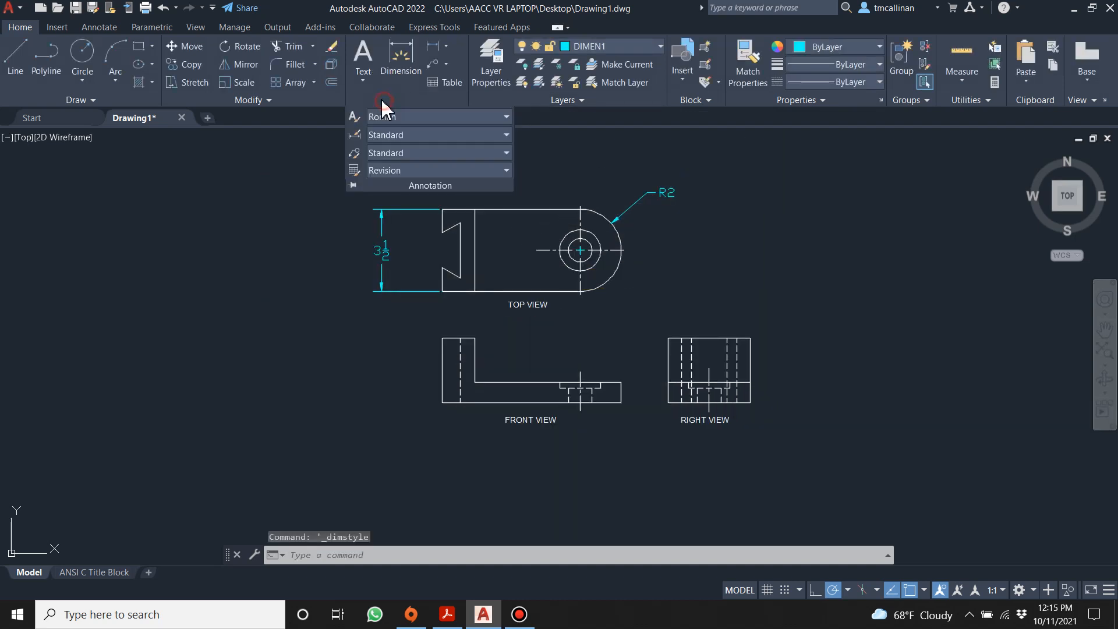
{"action": "left_click", "coordinate": [363, 135]}
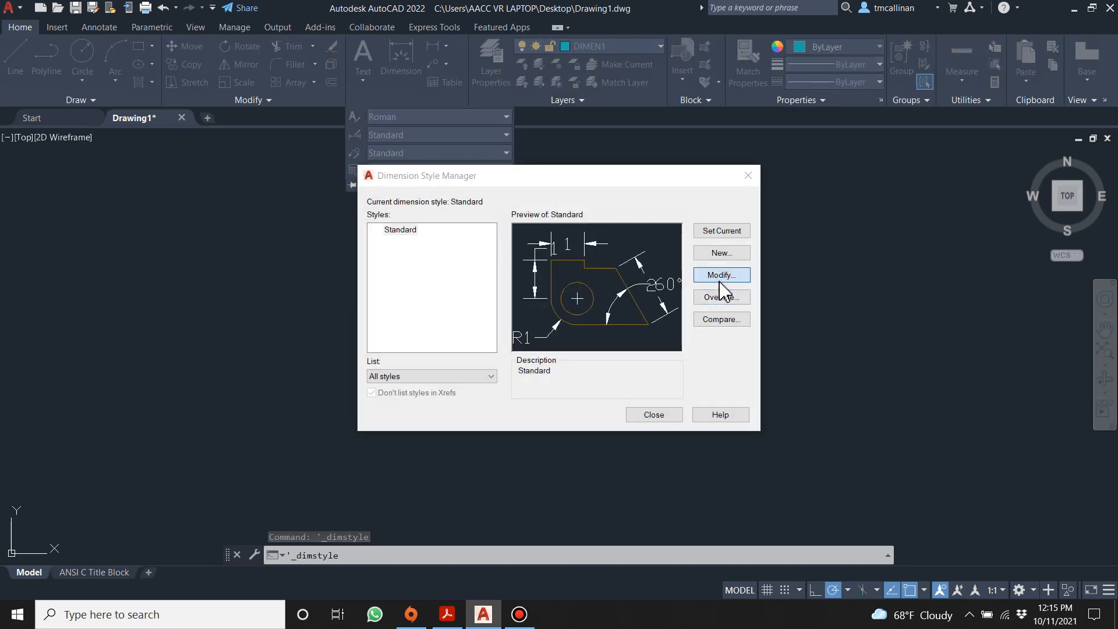
{"action": "left_click", "coordinate": [721, 280]}
{"action": "type", "text": "1.25"}
{"action": "key", "text": "Return"}
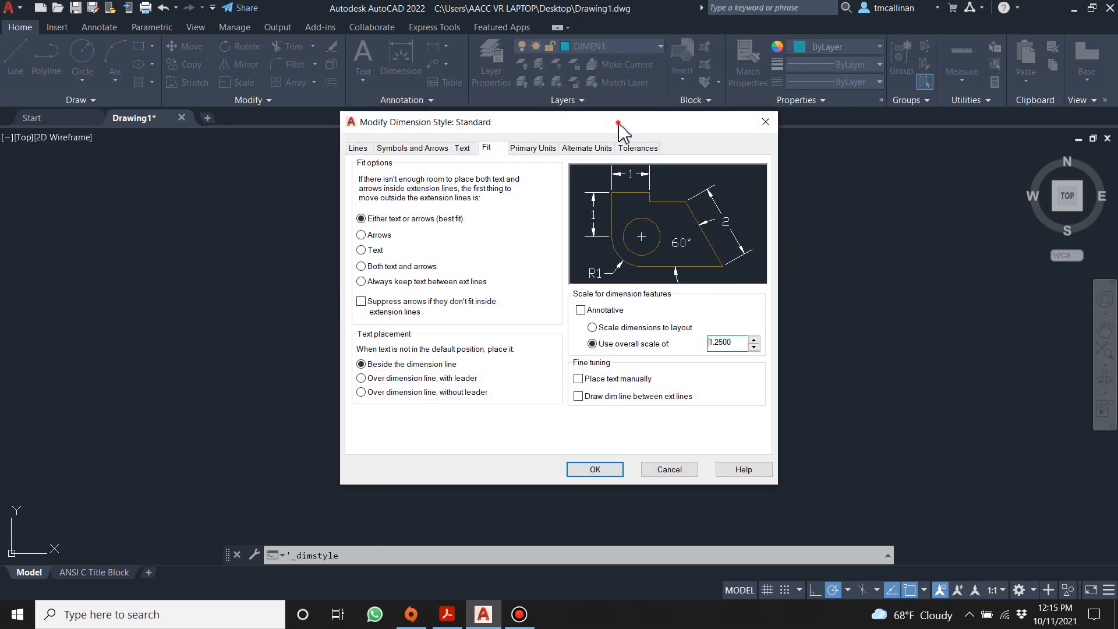
{"action": "left_click_drag", "start_coordinate": [618, 124], "coordinate": [795, 105]}
{"action": "left_click", "coordinate": [769, 451]}
{"action": "left_click", "coordinate": [623, 415]}
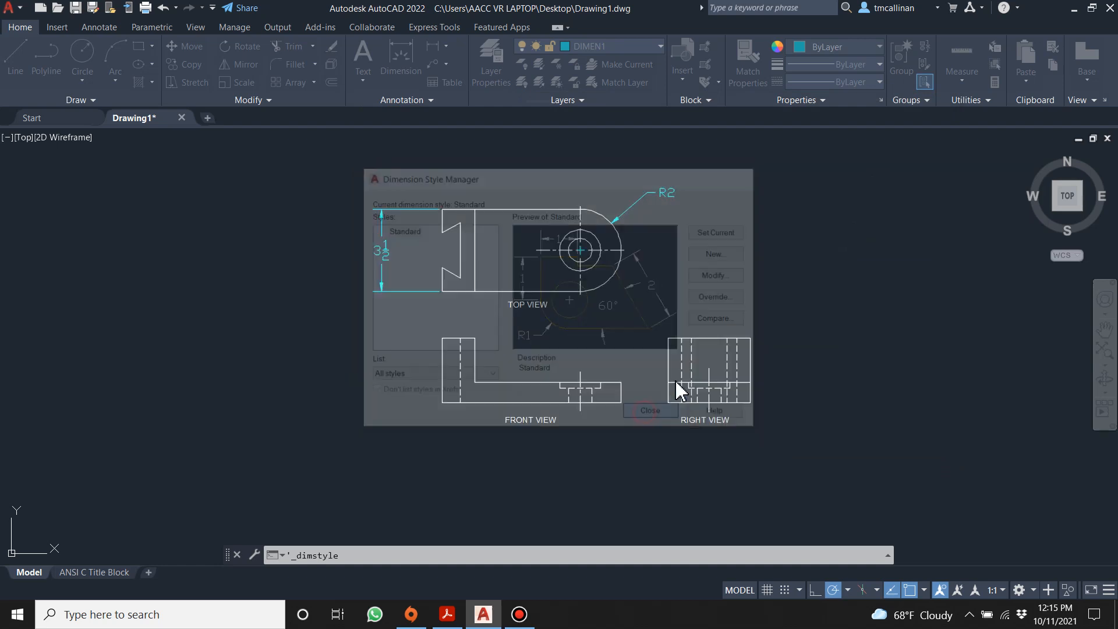
{"action": "scroll", "coordinate": [556, 303], "scroll_direction": "up", "scroll_amount": 3}
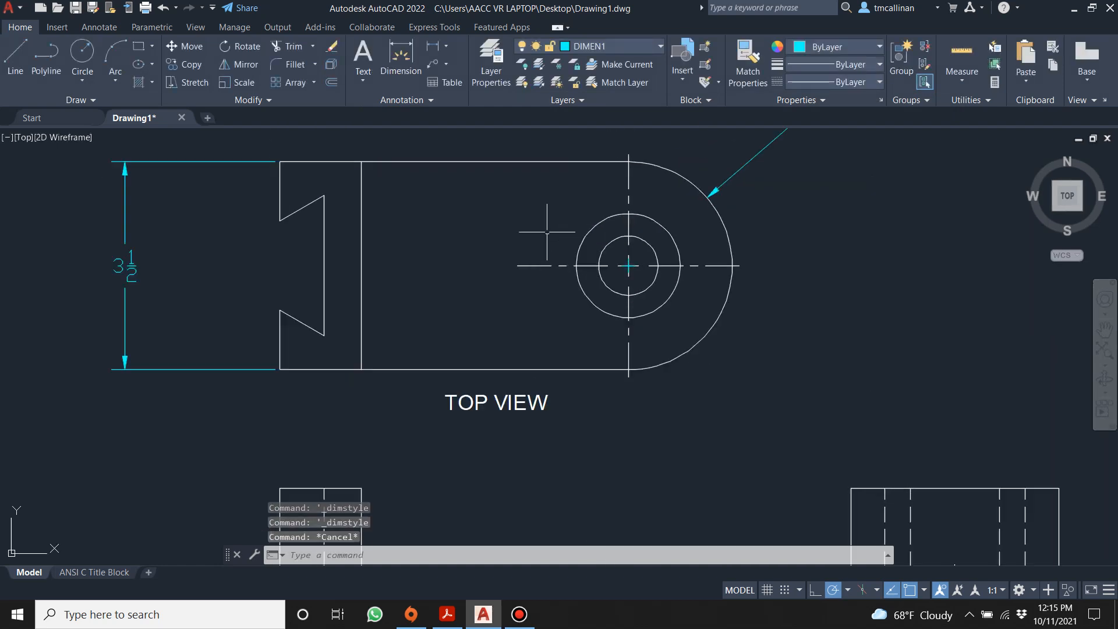
{"action": "left_click", "coordinate": [401, 55]}
{"action": "middle_click_drag", "start_coordinate": [372, 192], "coordinate": [367, 252]}
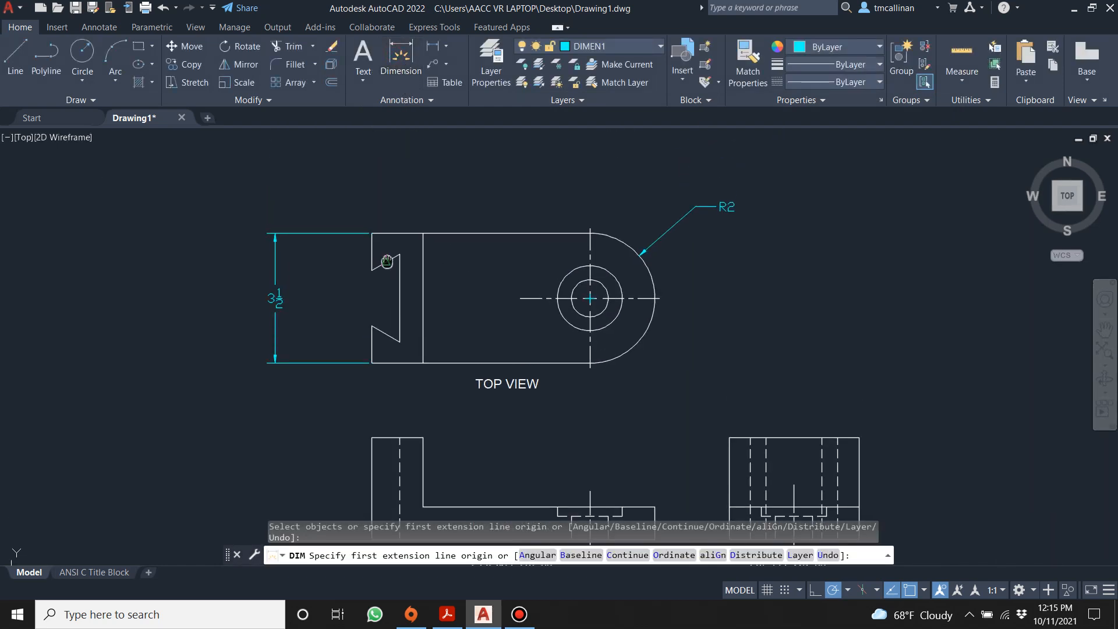
{"action": "left_click", "coordinate": [367, 252]}
{"action": "scroll", "coordinate": [402, 270], "scroll_direction": "up", "scroll_amount": 2}
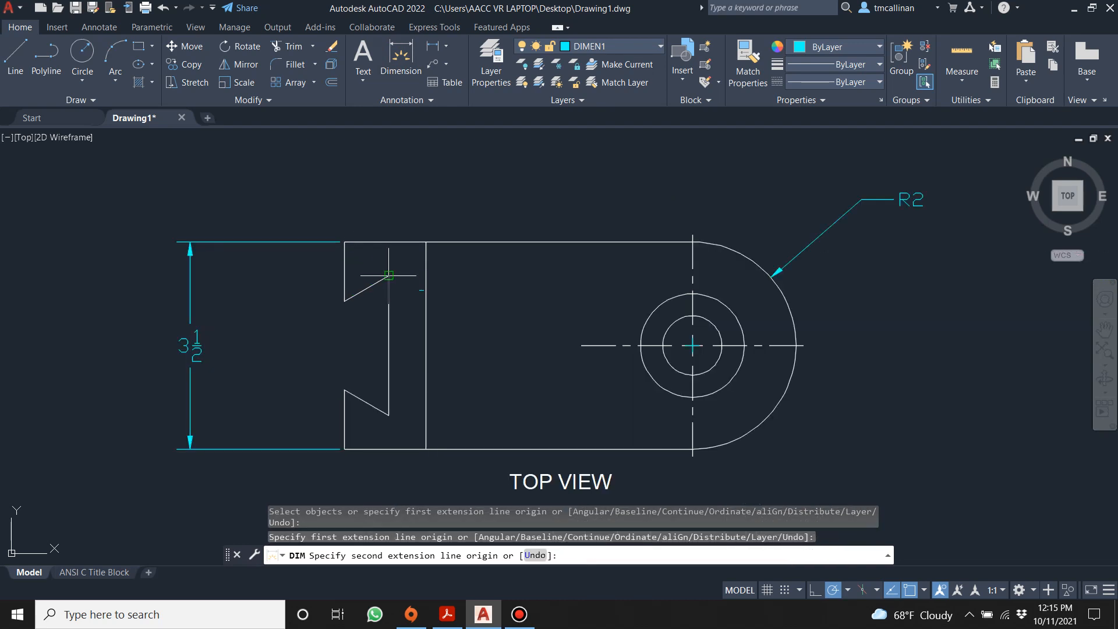
{"action": "left_click", "coordinate": [391, 269]}
{"action": "key", "text": "Escape"}
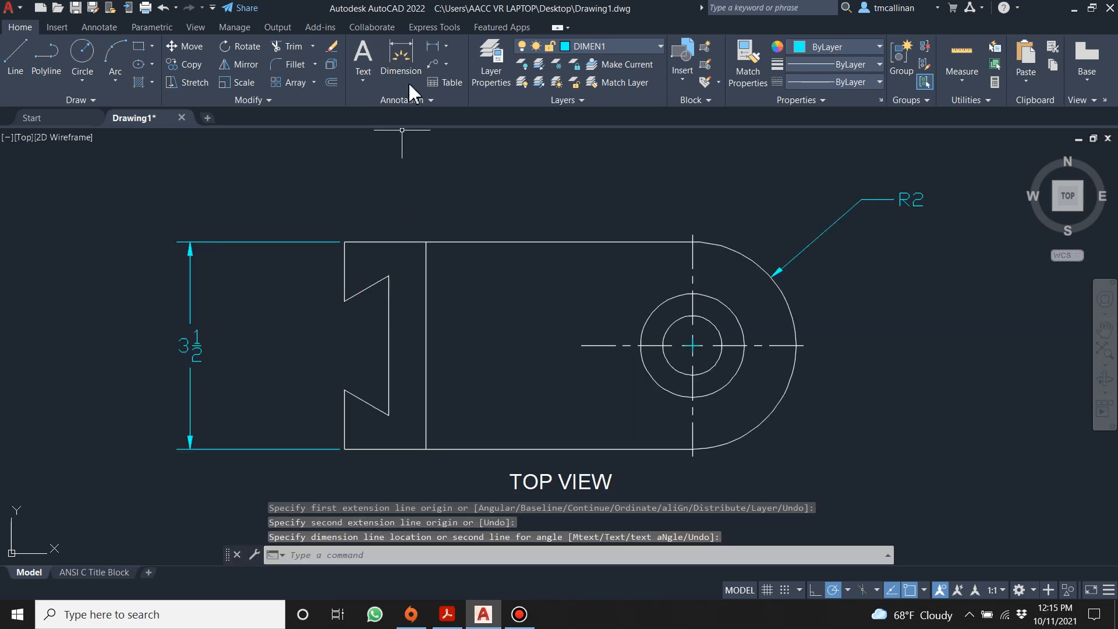
Step: Dimension the horizontal depth of the dovetail notch in the top view, placed above the part
{"action": "left_click", "coordinate": [401, 53]}
{"action": "key", "text": "Return"}
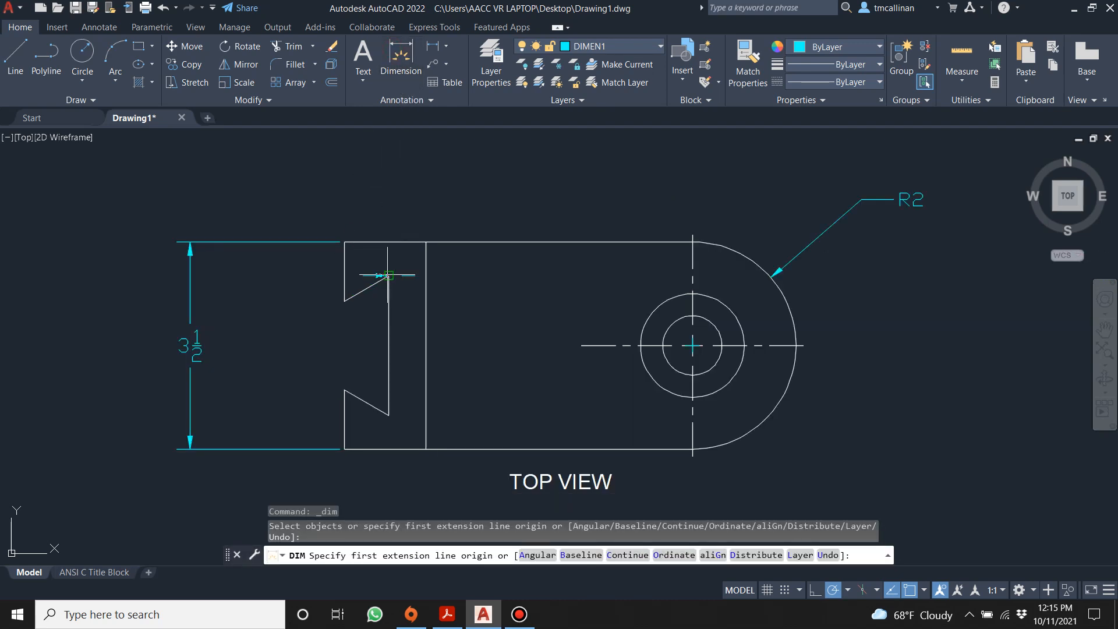
{"action": "left_click", "coordinate": [388, 275]}
{"action": "left_click", "coordinate": [346, 242]}
{"action": "left_click", "coordinate": [319, 170]}
{"action": "key", "text": "Escape"}
{"action": "scroll", "coordinate": [362, 204], "scroll_direction": "down", "scroll_amount": 2}
{"action": "middle_click_drag", "start_coordinate": [461, 269], "coordinate": [427, 265]}
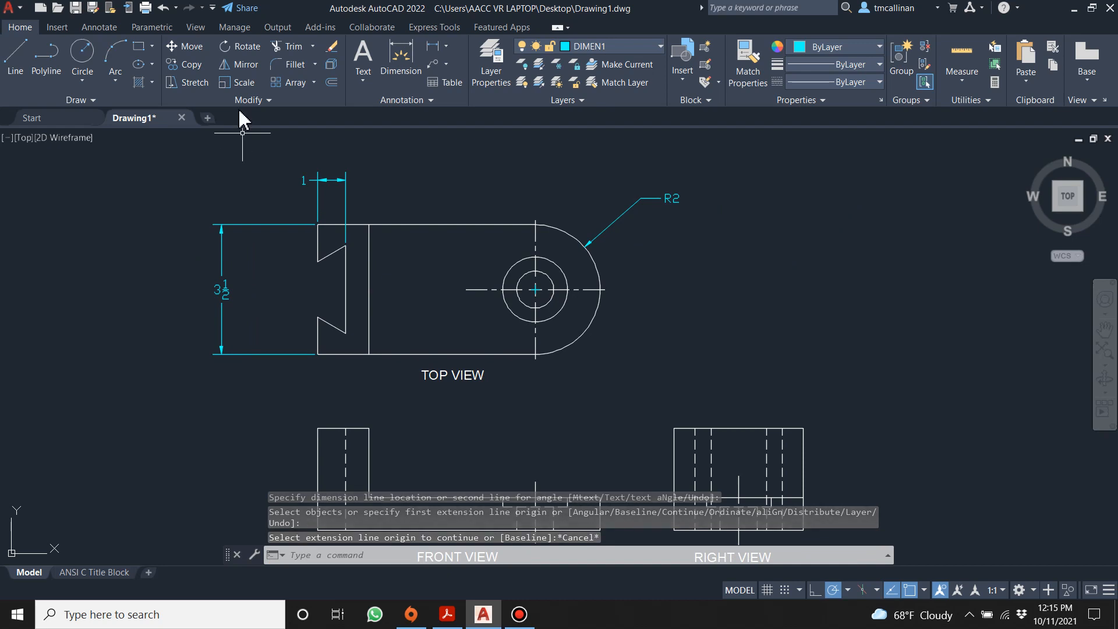
{"action": "left_click", "coordinate": [363, 58]}
{"action": "scroll", "coordinate": [294, 303], "scroll_direction": "up", "scroll_amount": 2}
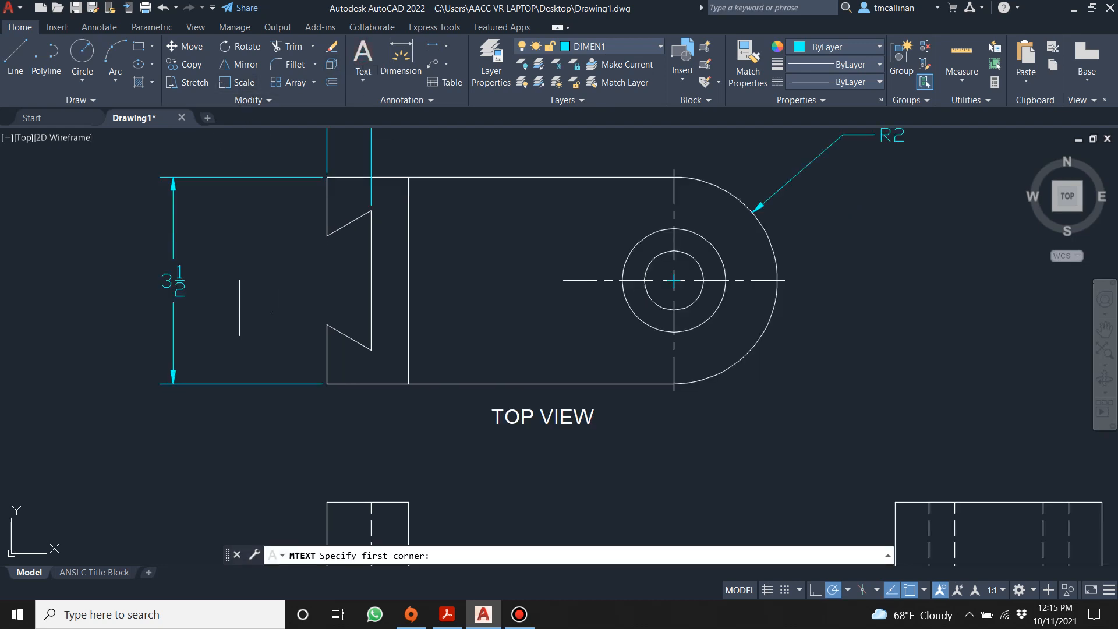
{"action": "left_click", "coordinate": [327, 324]}
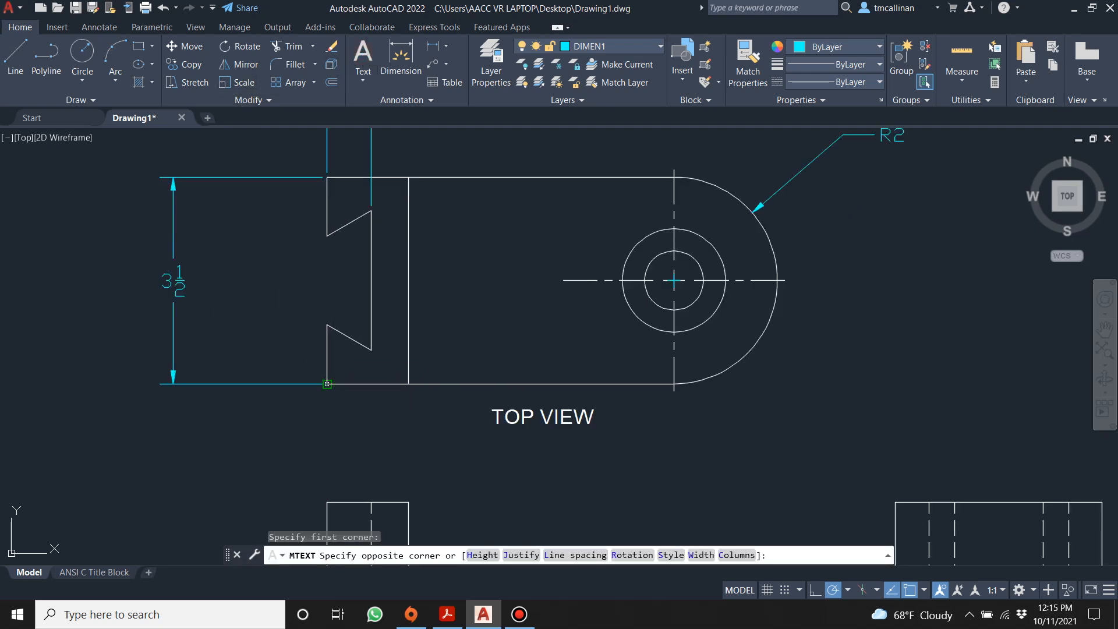
{"action": "left_click", "coordinate": [327, 383]}
{"action": "key", "text": "Escape"}
Step: Dimension the vertical edge below the dovetail notch in the top view and move its text between the extension lines
{"action": "left_click", "coordinate": [400, 57]}
{"action": "left_click", "coordinate": [327, 324]}
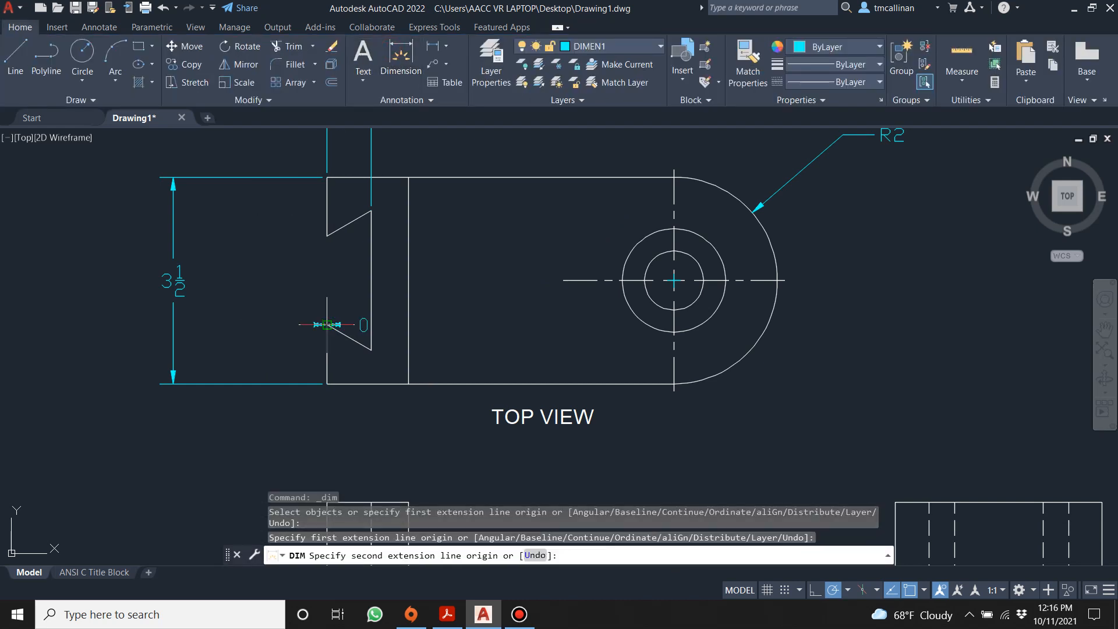
{"action": "left_click", "coordinate": [328, 384]}
{"action": "left_click", "coordinate": [260, 354]}
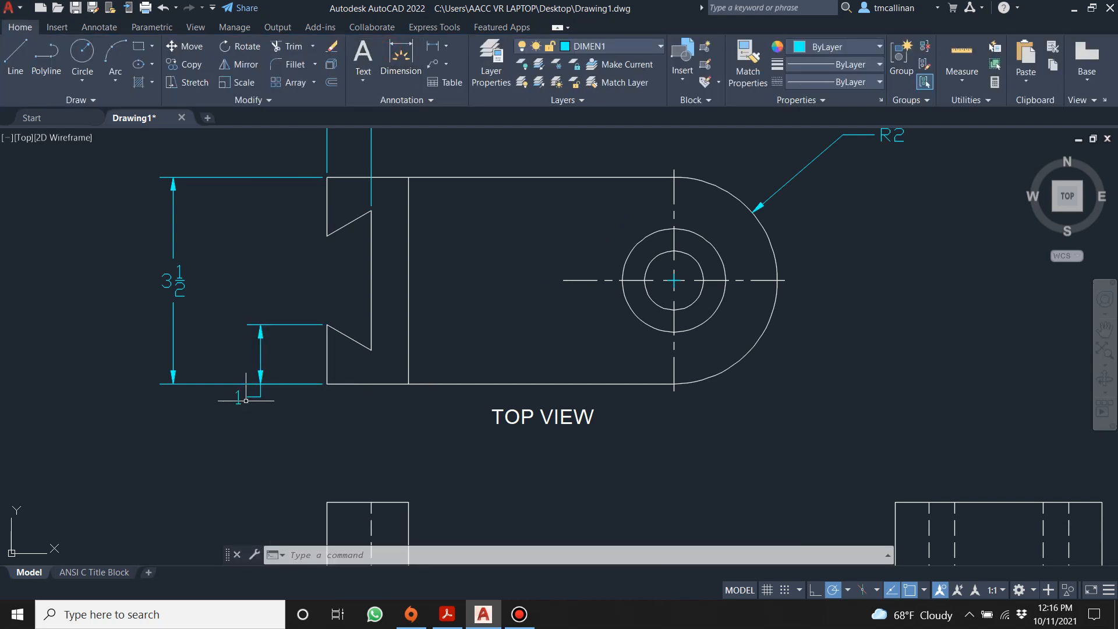
{"action": "left_click", "coordinate": [238, 397]}
{"action": "left_click", "coordinate": [239, 396]}
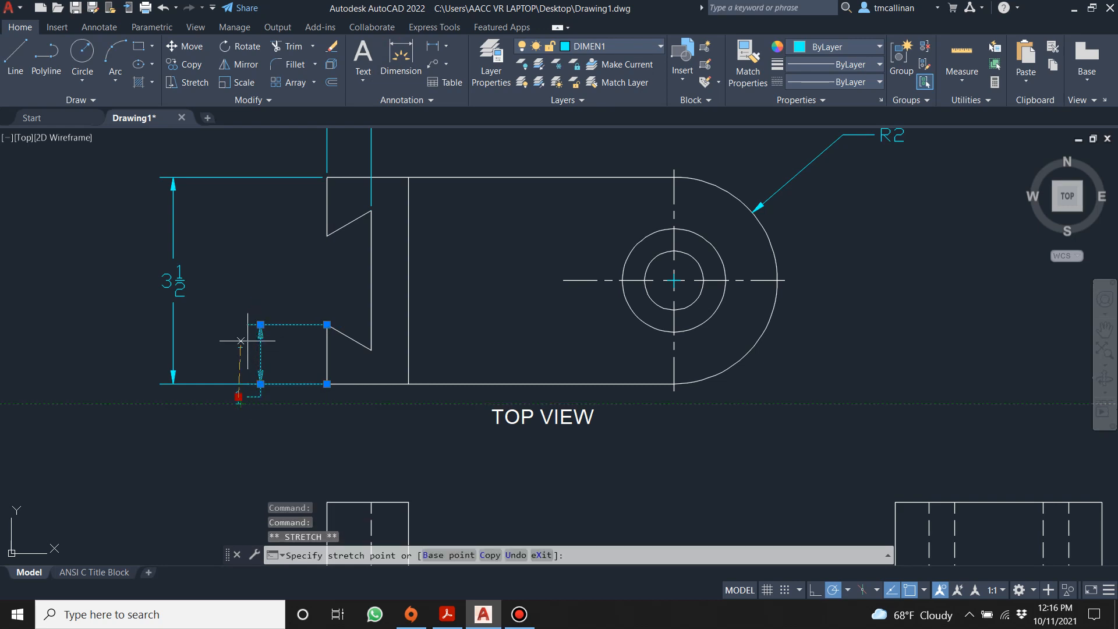
{"action": "left_click", "coordinate": [238, 398]}
{"action": "key", "text": "Escape"}
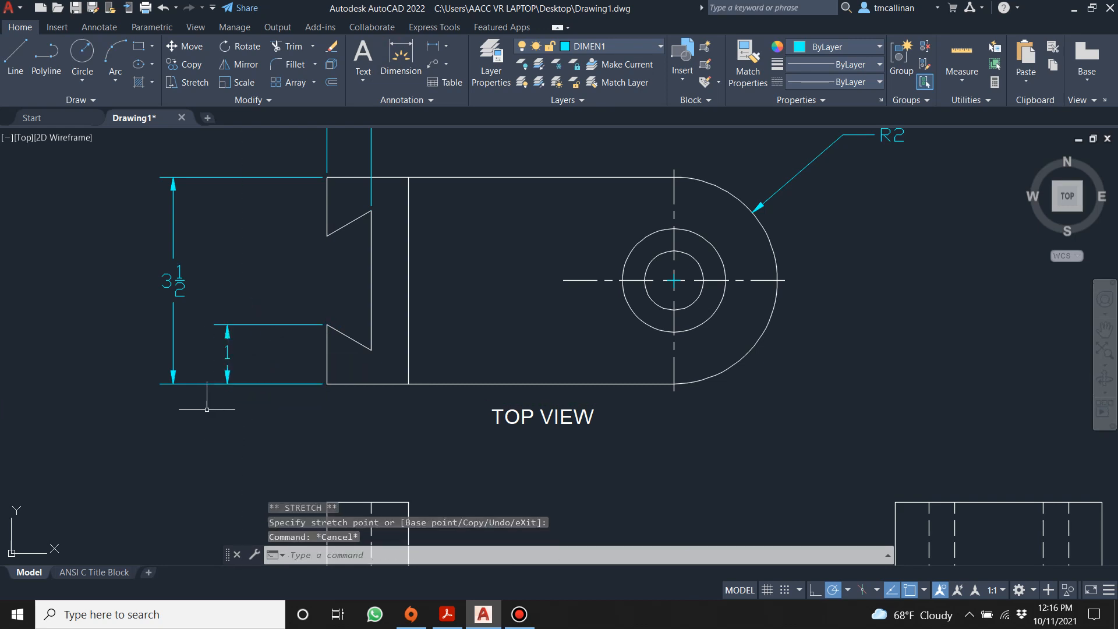
Step: Examine the dimensions placed on the top view and the layout of the three views
{"action": "scroll", "coordinate": [250, 291], "scroll_direction": "down", "scroll_amount": 3}
{"action": "scroll", "coordinate": [295, 254], "scroll_direction": "up", "scroll_amount": 1}
{"action": "scroll", "coordinate": [285, 267], "scroll_direction": "up", "scroll_amount": 2}
{"action": "scroll", "coordinate": [295, 269], "scroll_direction": "down", "scroll_amount": 2}
{"action": "middle_click_drag", "start_coordinate": [296, 270], "coordinate": [365, 272]}
{"action": "scroll", "coordinate": [366, 272], "scroll_direction": "down", "scroll_amount": 2}
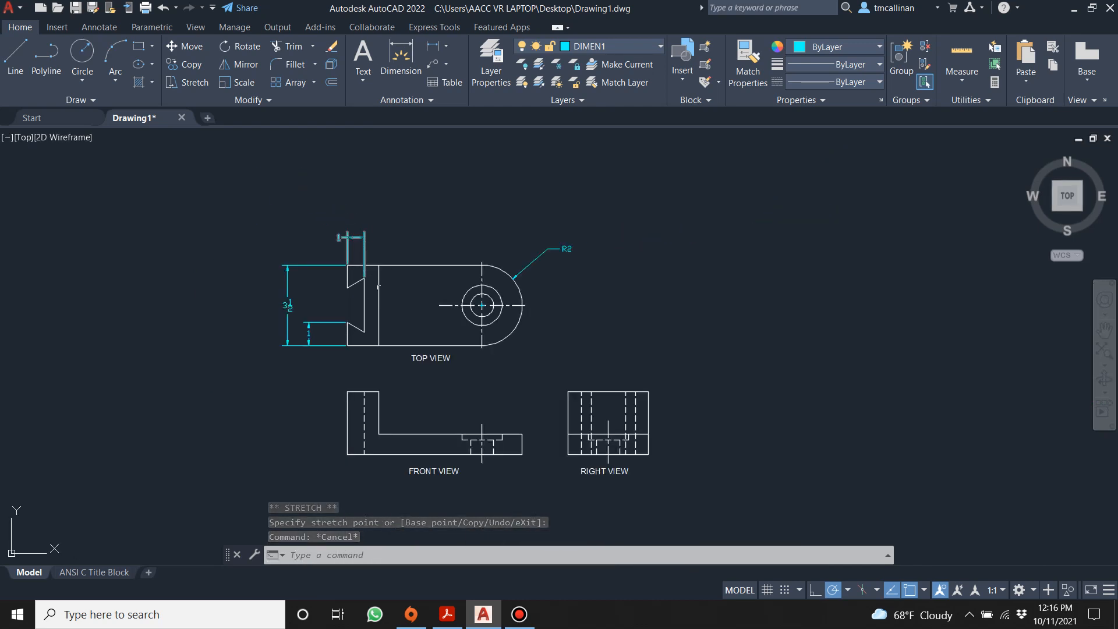
{"action": "scroll", "coordinate": [445, 387], "scroll_direction": "up", "scroll_amount": 2}
{"action": "scroll", "coordinate": [456, 353], "scroll_direction": "down", "scroll_amount": 3}
{"action": "middle_click_drag", "start_coordinate": [456, 353], "coordinate": [470, 349]}
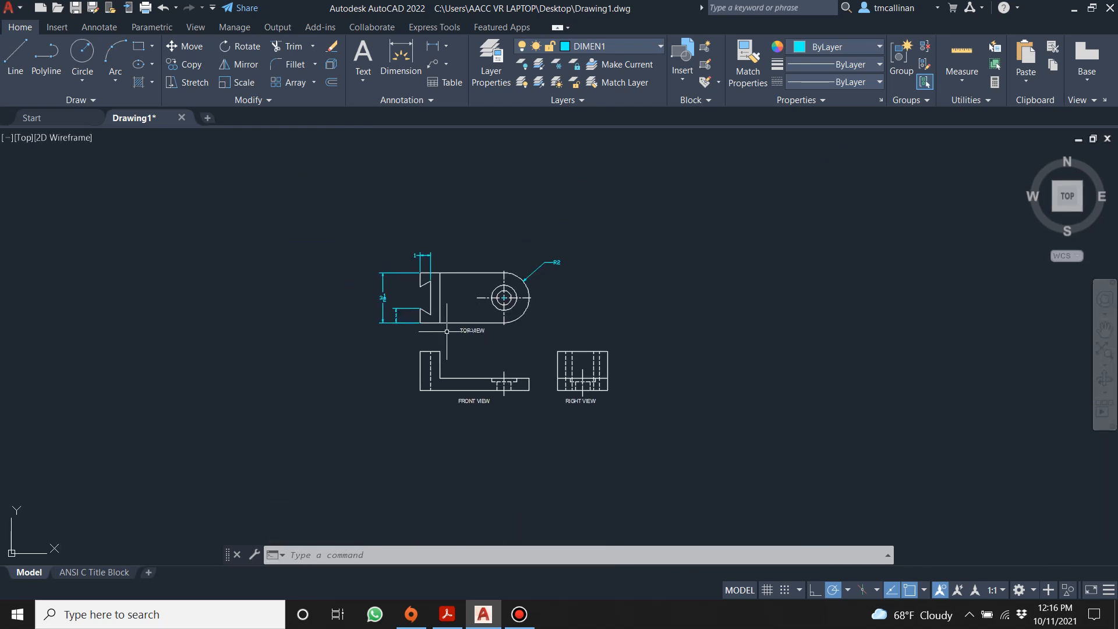
{"action": "scroll", "coordinate": [450, 333], "scroll_direction": "up", "scroll_amount": 2}
{"action": "scroll", "coordinate": [469, 313], "scroll_direction": "down", "scroll_amount": 1}
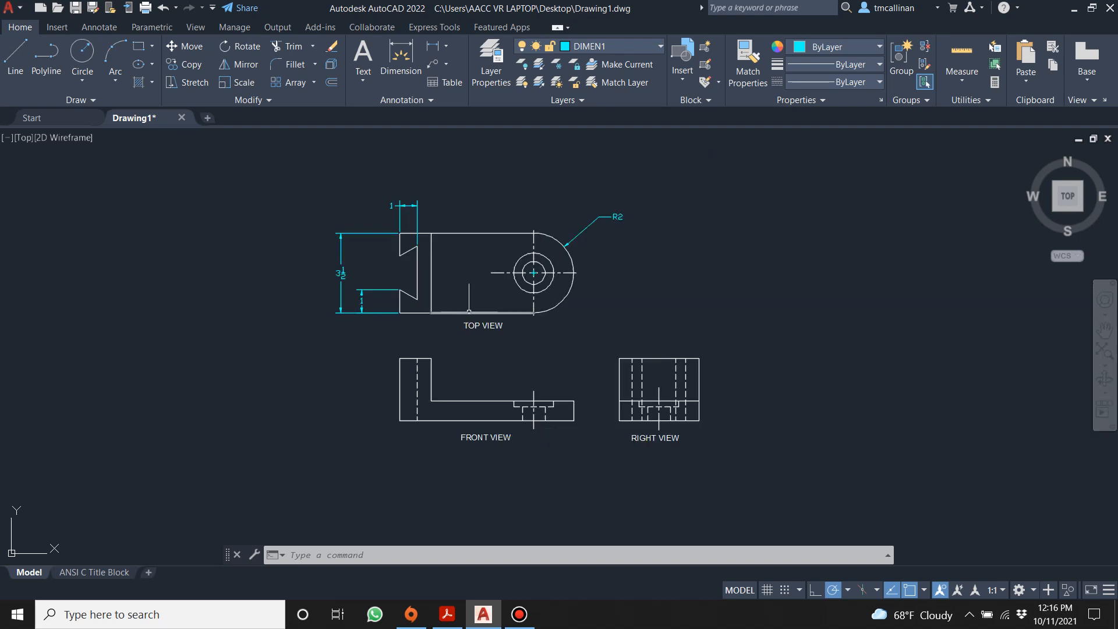
{"action": "scroll", "coordinate": [376, 284], "scroll_direction": "up", "scroll_amount": 2}
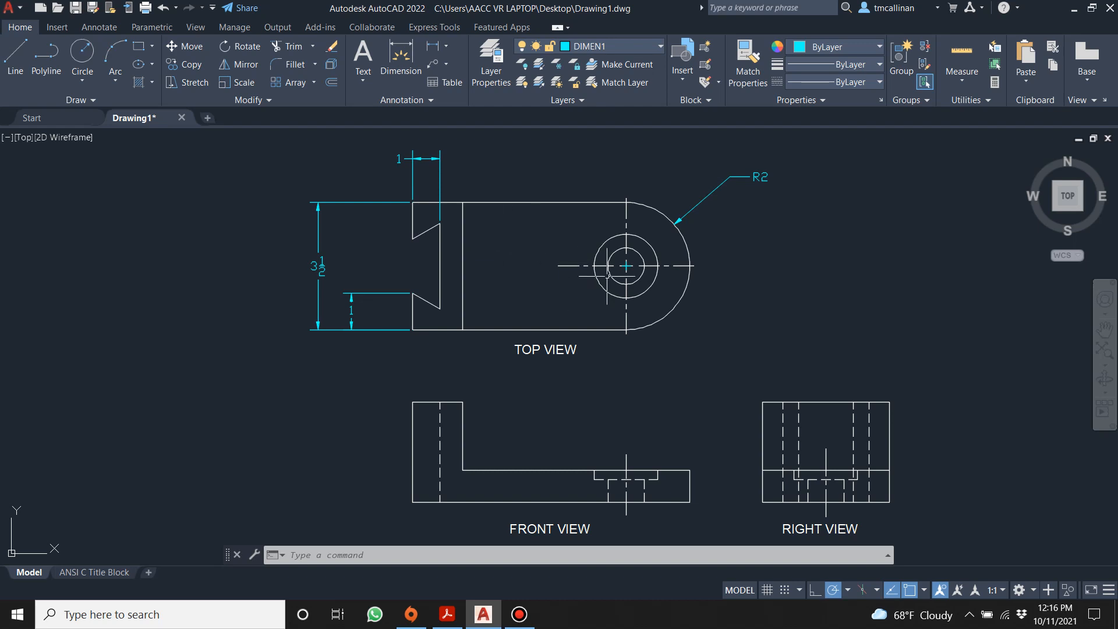
{"action": "scroll", "coordinate": [678, 349], "scroll_direction": "down", "scroll_amount": 1}
{"action": "scroll", "coordinate": [680, 326], "scroll_direction": "up", "scroll_amount": 3}
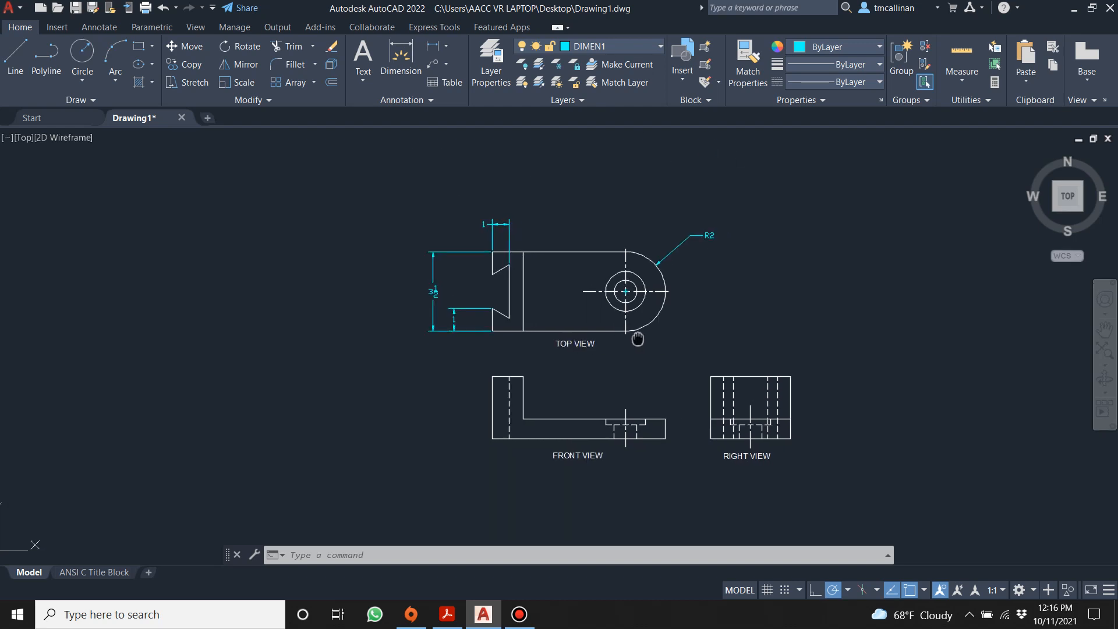
Step: Add a diameter dimension to the outer hole circle in the top view, placed above the part's upper edge
{"action": "left_click", "coordinate": [408, 54]}
{"action": "left_click", "coordinate": [441, 230]}
{"action": "scroll", "coordinate": [429, 195], "scroll_direction": "down", "scroll_amount": 2}
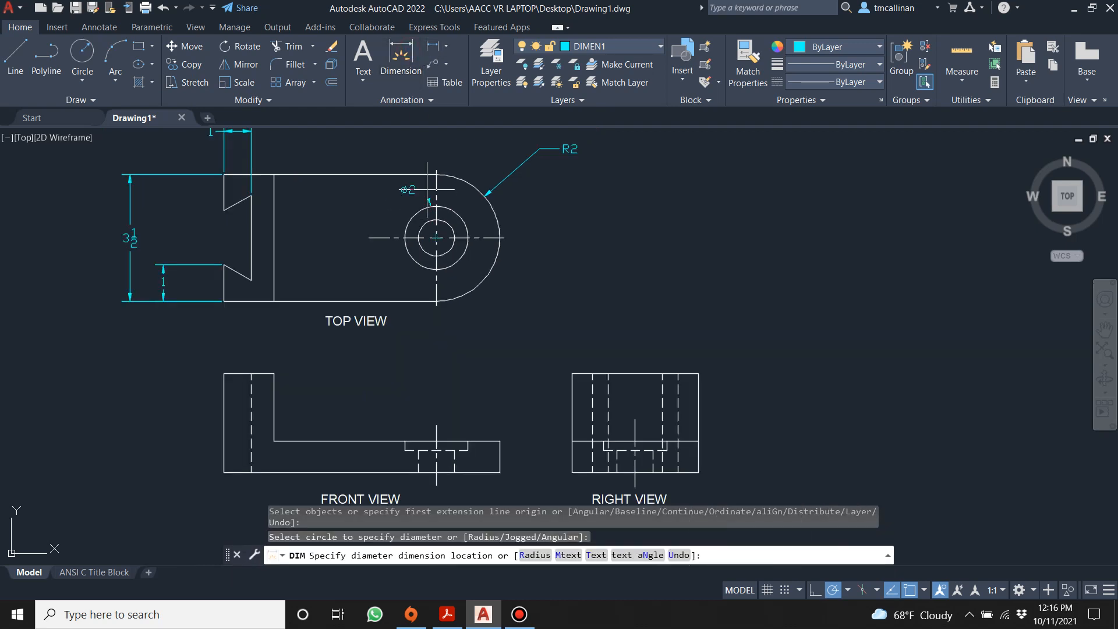
{"action": "left_click", "coordinate": [390, 148]}
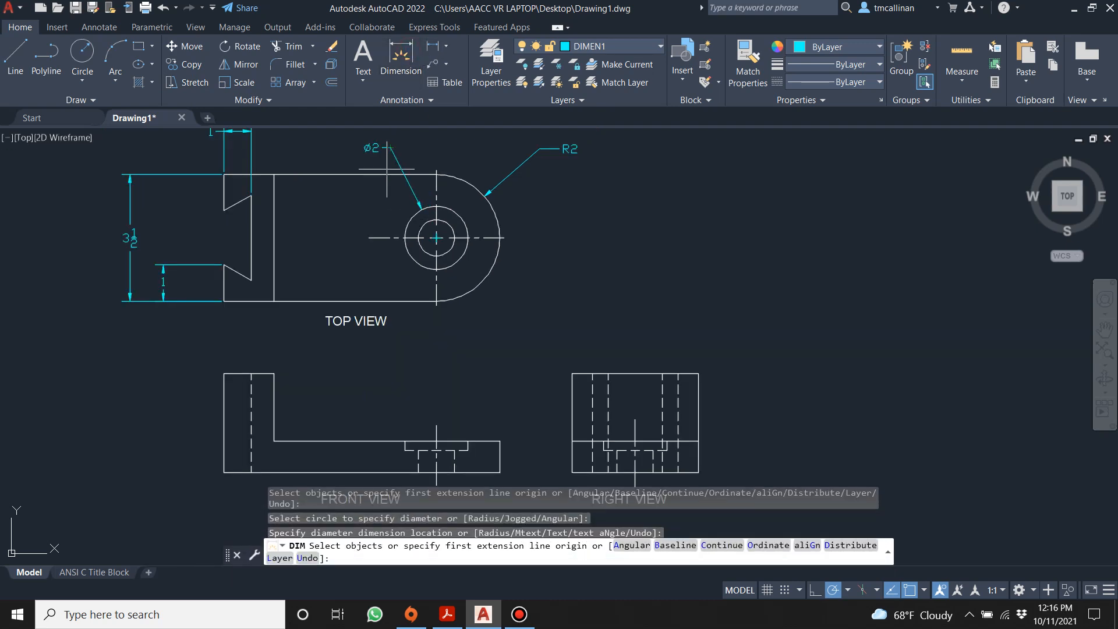
{"action": "scroll", "coordinate": [421, 218], "scroll_direction": "up", "scroll_amount": 2}
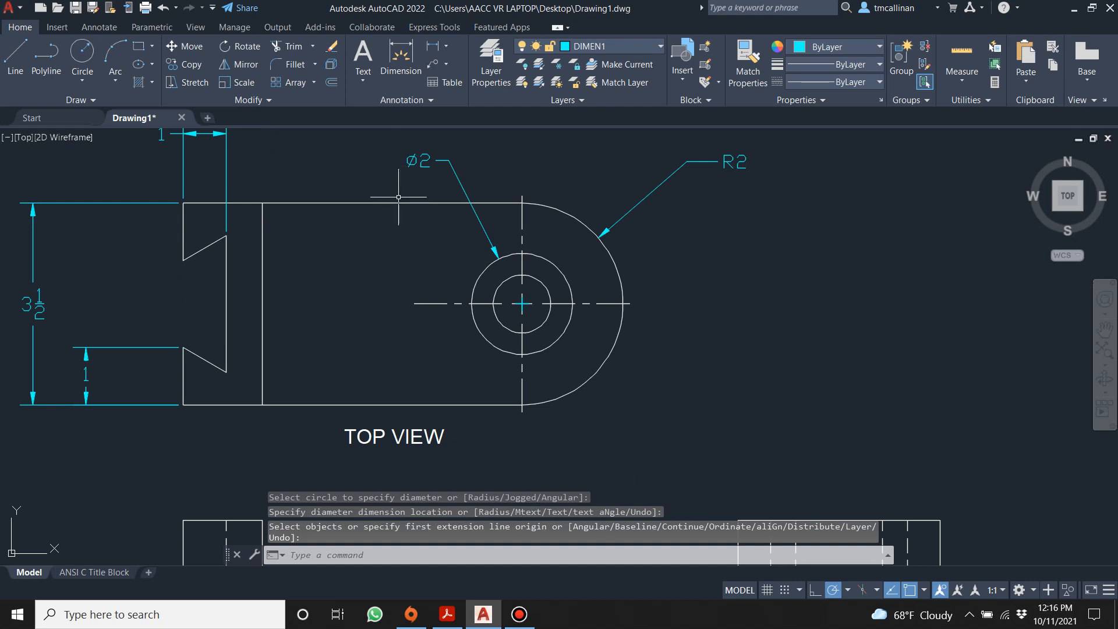
Step: Set the Standard dimension style's linear dimension precision to 0 1/16 and save the style
{"action": "left_click", "coordinate": [378, 104]}
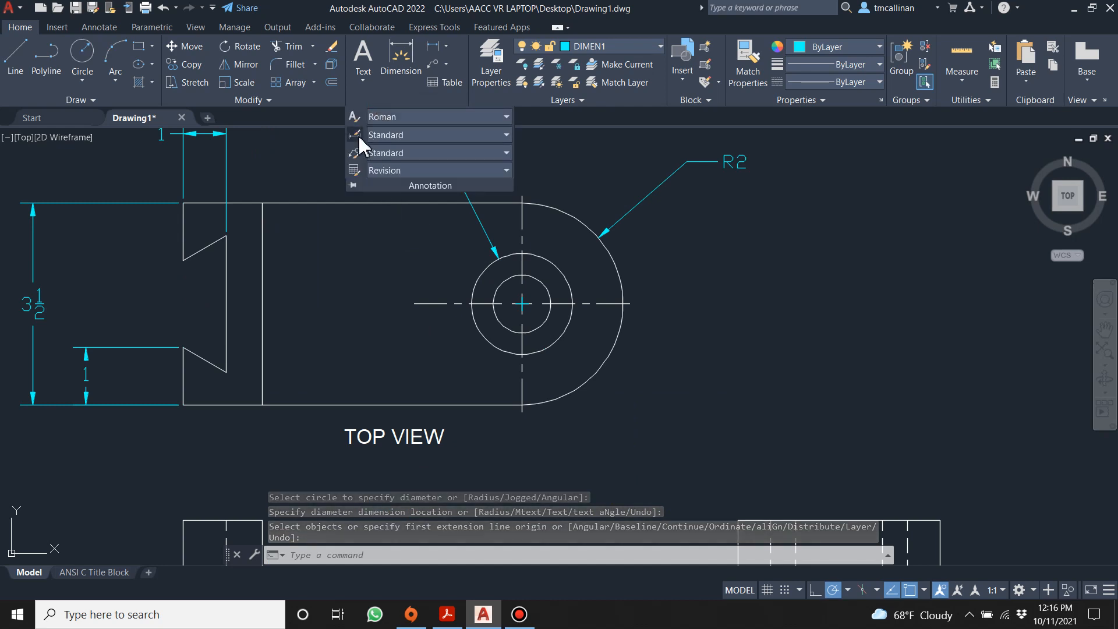
{"action": "left_click", "coordinate": [353, 136]}
{"action": "left_click", "coordinate": [720, 277]}
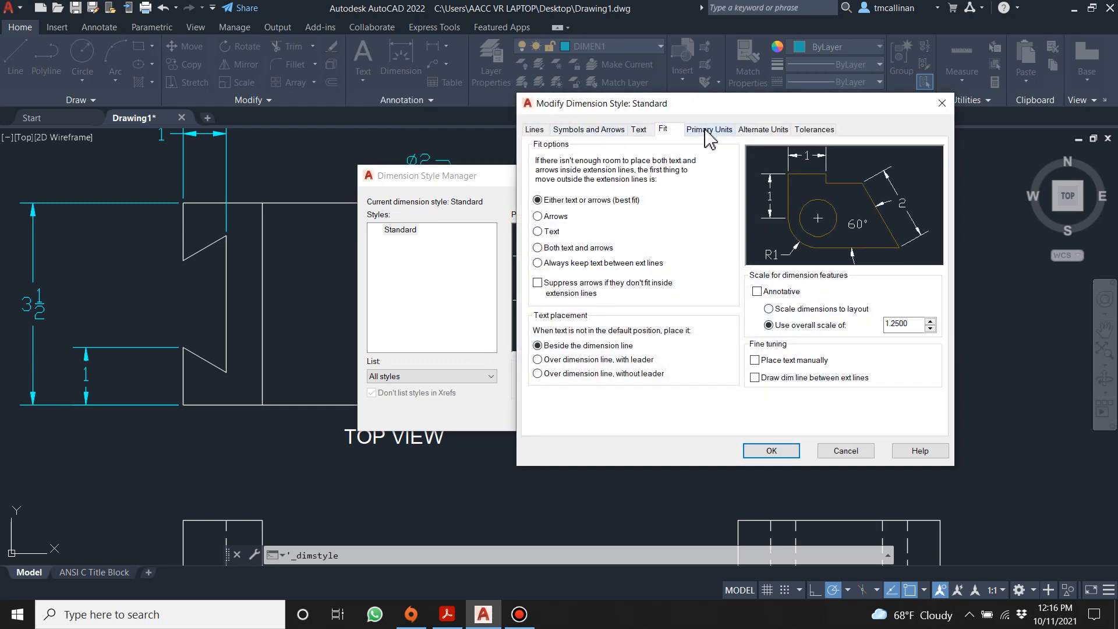
{"action": "left_click", "coordinate": [702, 131]}
{"action": "left_click", "coordinate": [678, 201]}
{"action": "left_click", "coordinate": [675, 218]}
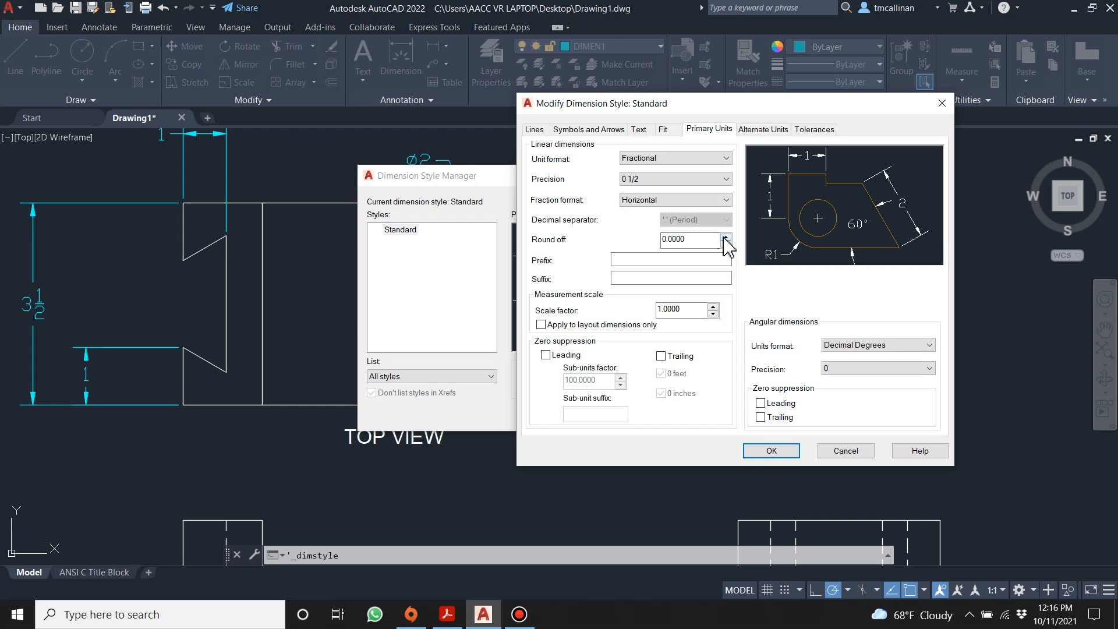
{"action": "left_click", "coordinate": [725, 180]}
{"action": "left_click", "coordinate": [699, 229]}
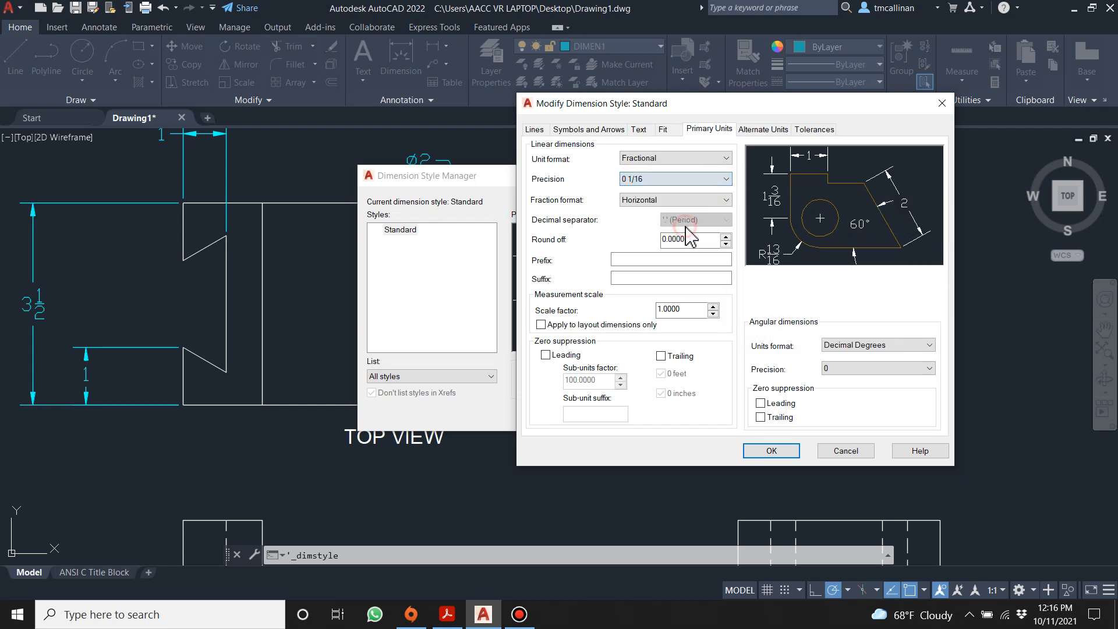
{"action": "left_click", "coordinate": [770, 450]}
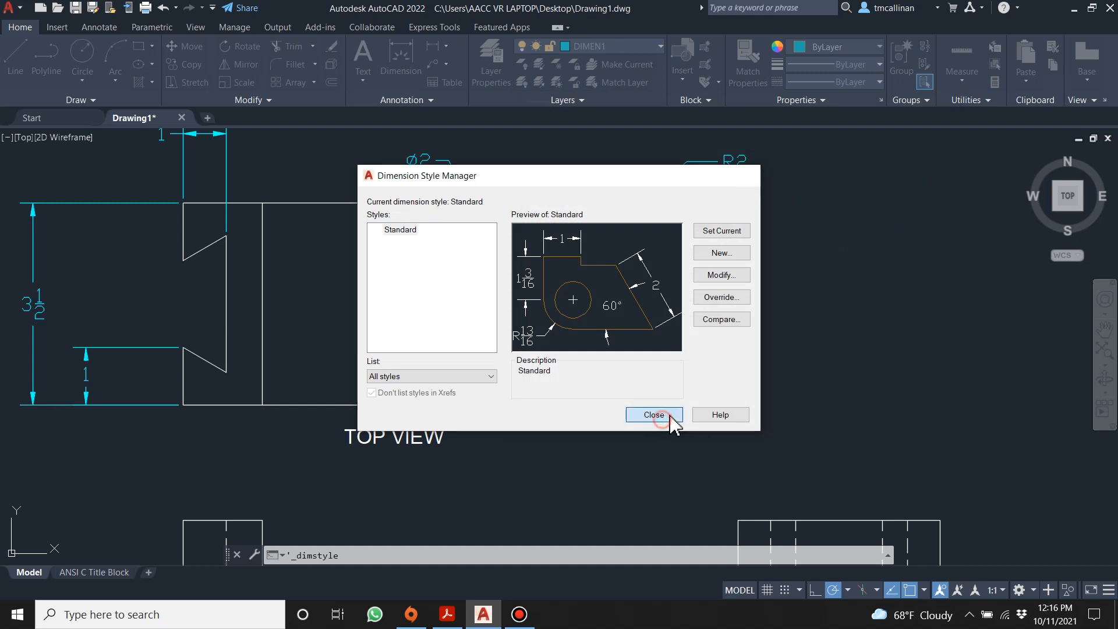
Step: Close the Dimension Style Manager and check the updated dimensions on the top view
{"action": "left_click", "coordinate": [666, 417]}
{"action": "left_click", "coordinate": [707, 293]}
{"action": "scroll", "coordinate": [611, 303], "scroll_direction": "down", "scroll_amount": 2}
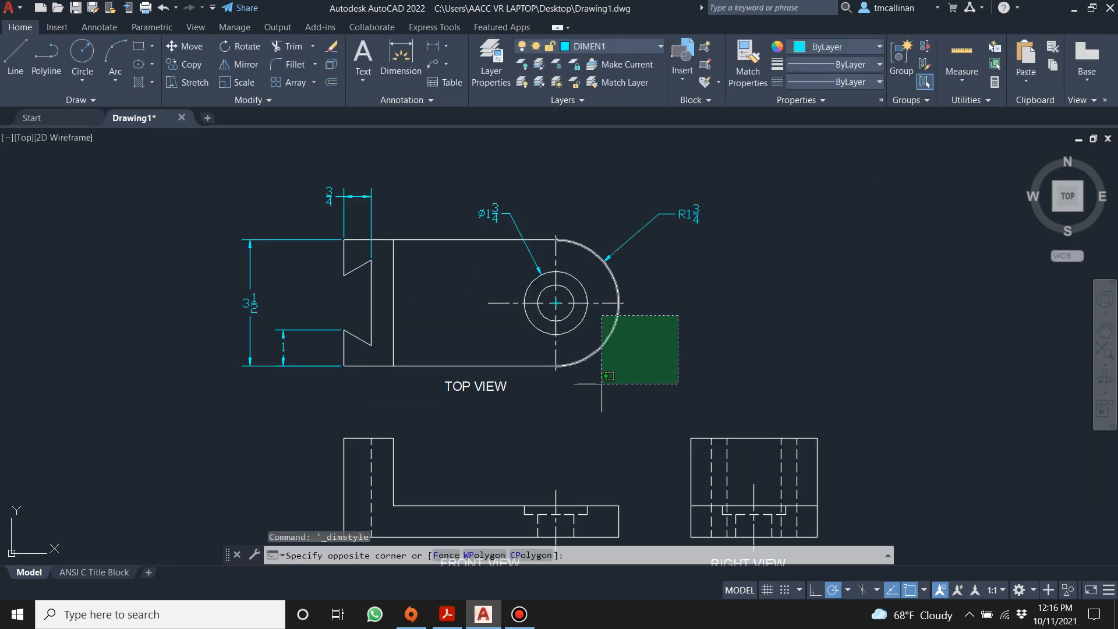
{"action": "key", "text": "Escape"}
{"action": "scroll", "coordinate": [594, 280], "scroll_direction": "up", "scroll_amount": 2}
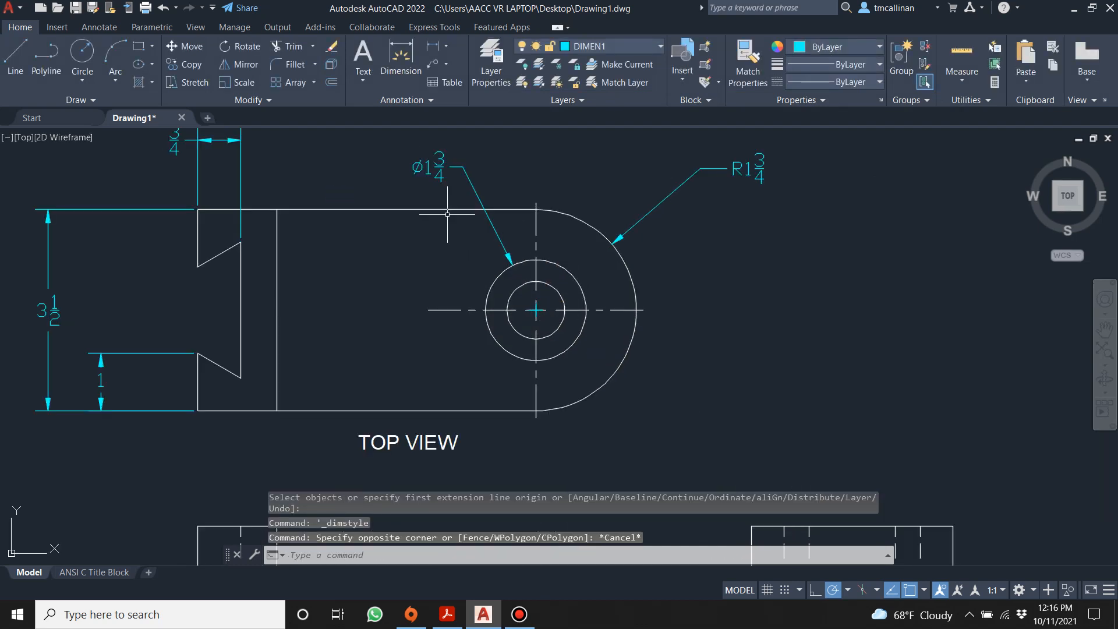
Step: Add a diameter dimension to the inner hole circle in the top view, placed below and to the right of the rounded end
{"action": "left_click", "coordinate": [401, 53]}
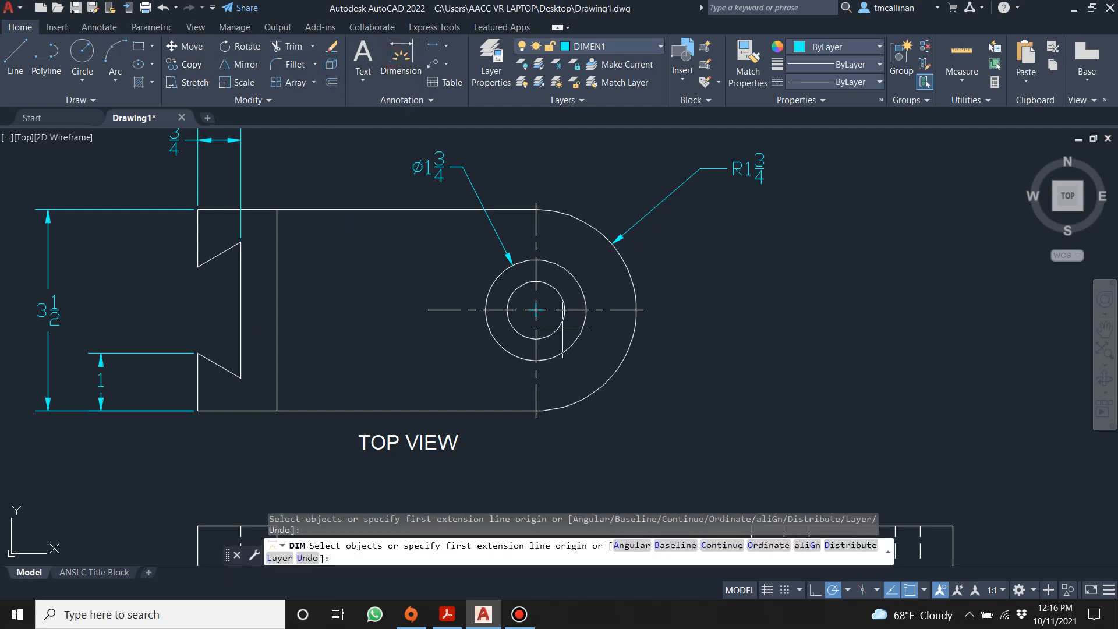
{"action": "left_click", "coordinate": [562, 329]}
{"action": "left_click", "coordinate": [667, 393]}
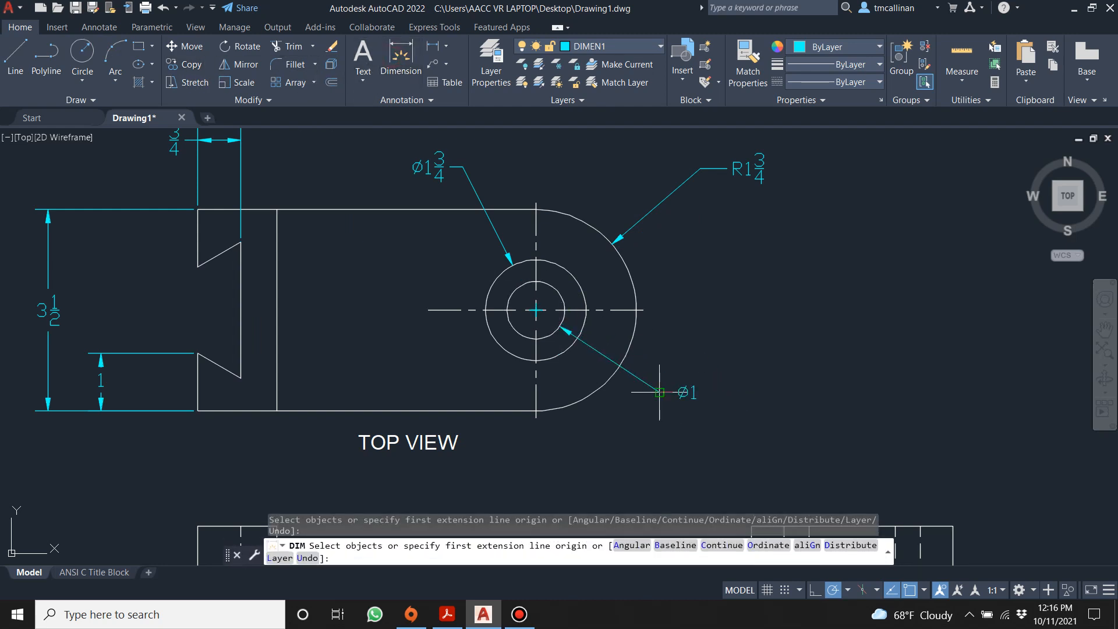
{"action": "key", "text": "Return"}
{"action": "scroll", "coordinate": [670, 239], "scroll_direction": "down", "scroll_amount": 2}
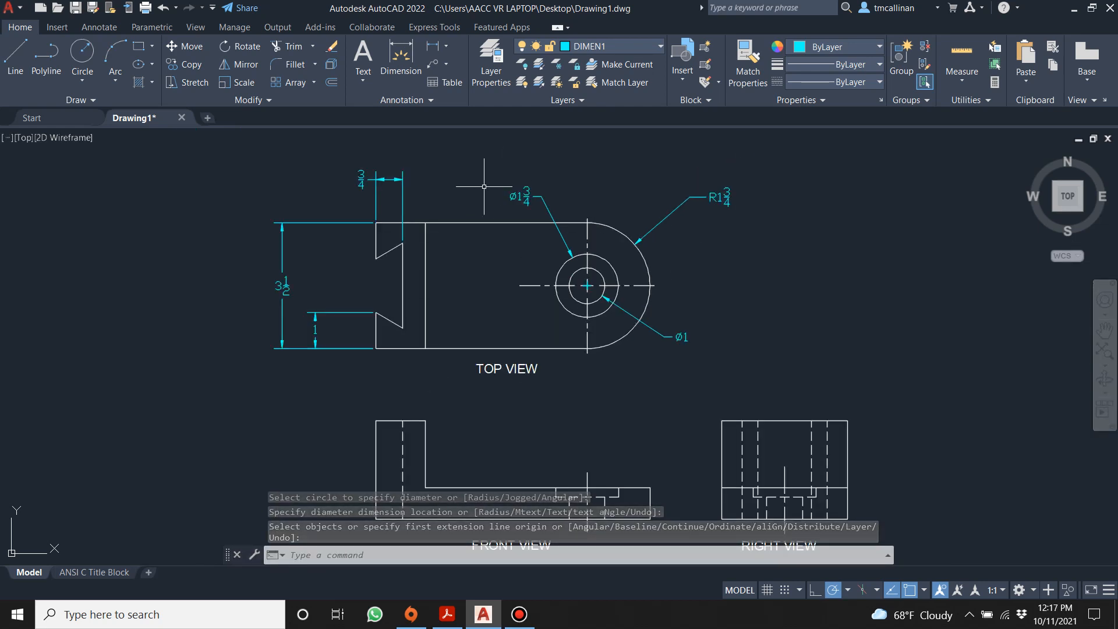
Step: Examine the three views to see which features still need dimensions
{"action": "left_click", "coordinate": [313, 330]}
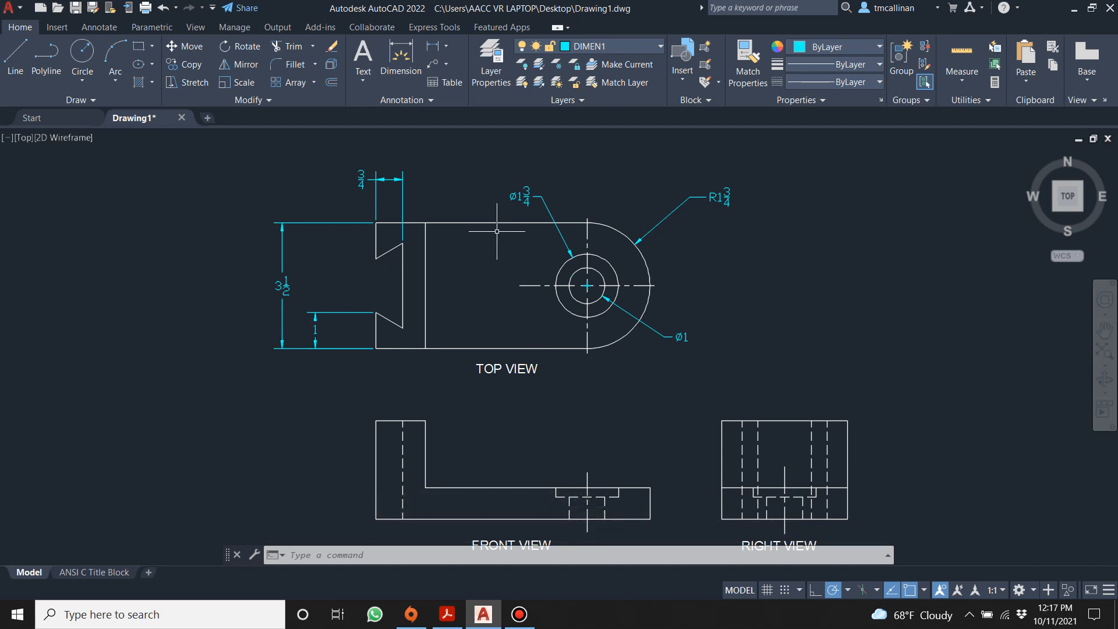
{"action": "scroll", "coordinate": [515, 221], "scroll_direction": "down", "scroll_amount": 2}
{"action": "scroll", "coordinate": [452, 246], "scroll_direction": "up", "scroll_amount": 2}
{"action": "scroll", "coordinate": [489, 286], "scroll_direction": "down", "scroll_amount": 2}
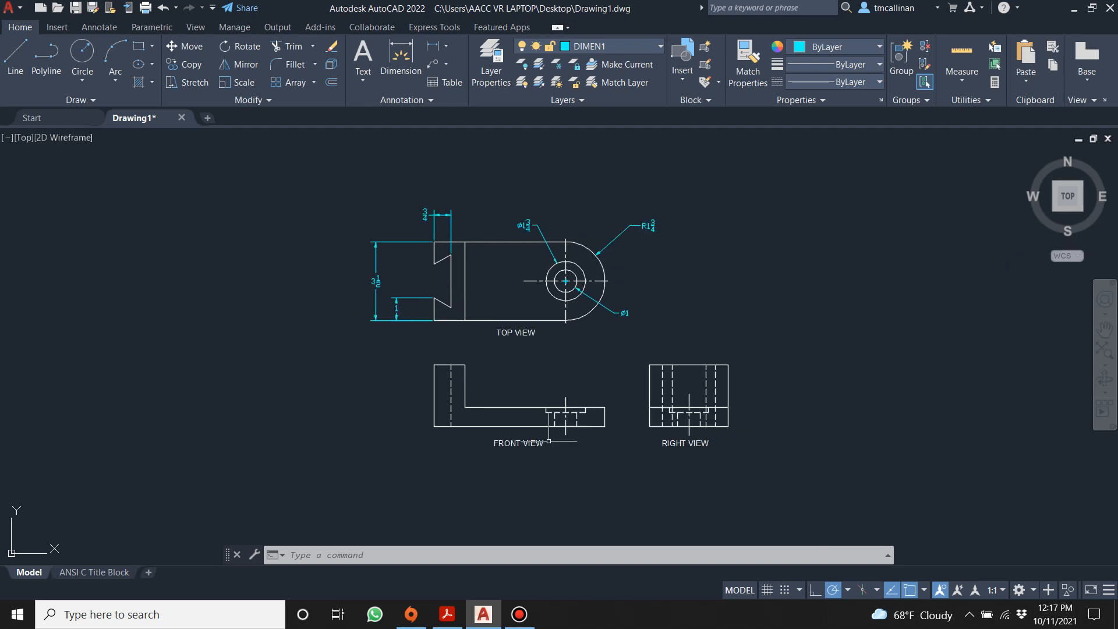
{"action": "scroll", "coordinate": [556, 460], "scroll_direction": "up", "scroll_amount": 2}
{"action": "key", "text": "Escape"}
{"action": "scroll", "coordinate": [512, 326], "scroll_direction": "down", "scroll_amount": 2}
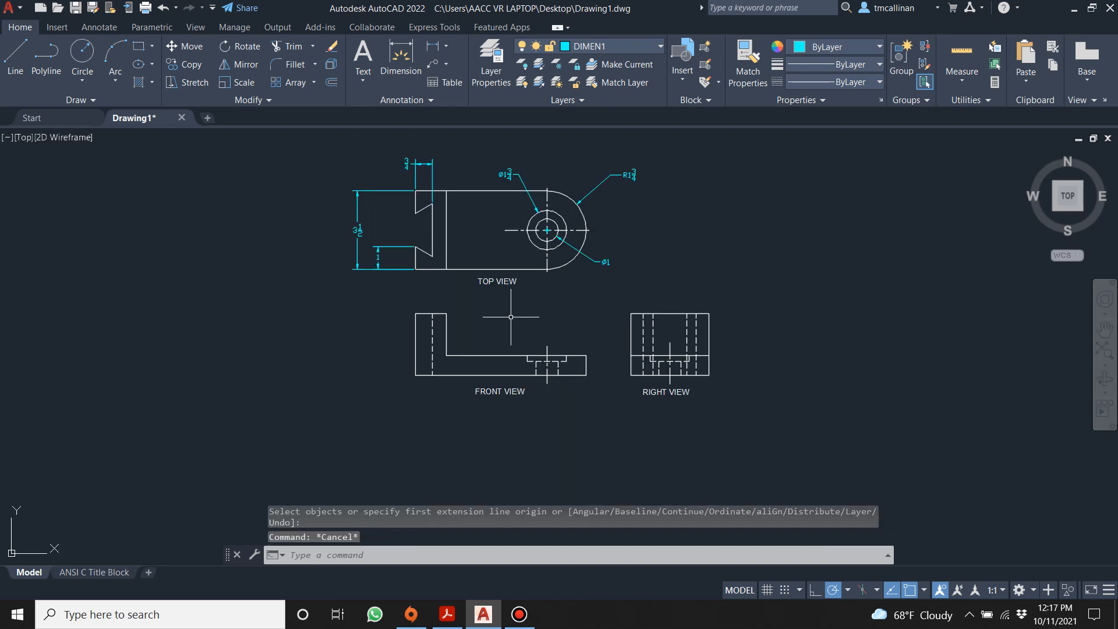
{"action": "scroll", "coordinate": [433, 296], "scroll_direction": "up", "scroll_amount": 2}
{"action": "scroll", "coordinate": [427, 400], "scroll_direction": "down", "scroll_amount": 2}
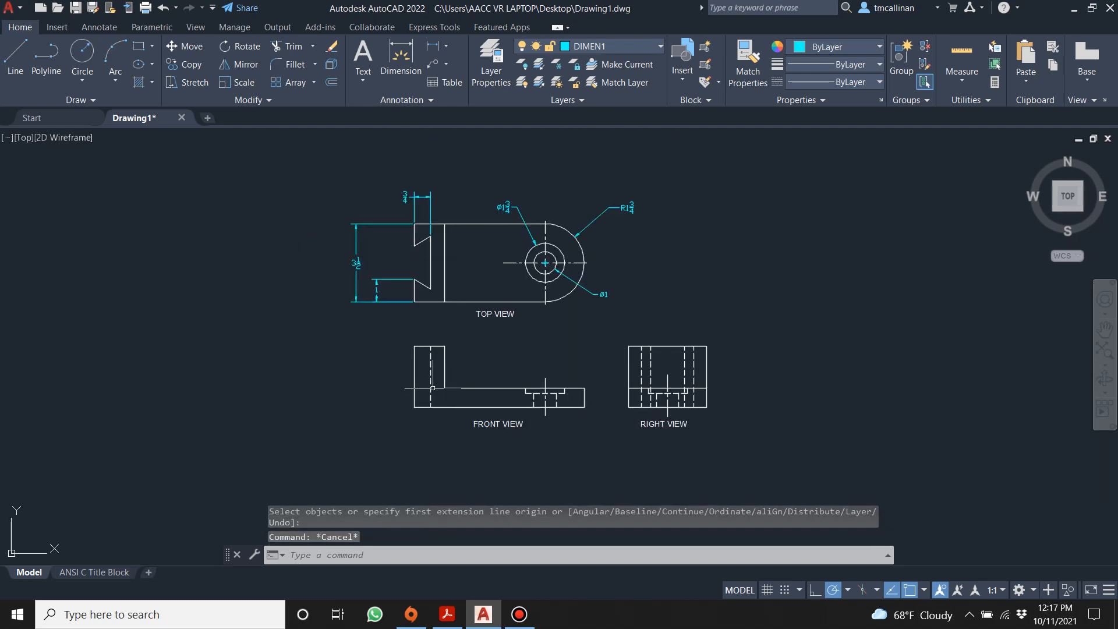
{"action": "scroll", "coordinate": [396, 309], "scroll_direction": "up", "scroll_amount": 2}
{"action": "scroll", "coordinate": [397, 308], "scroll_direction": "up", "scroll_amount": 2}
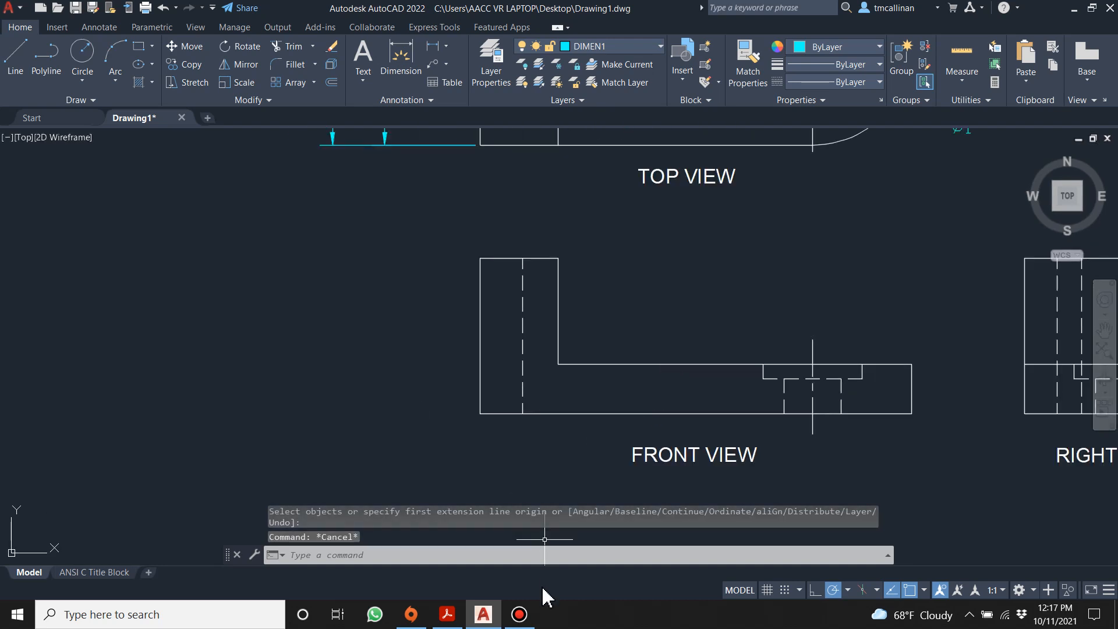
Step: Switch to Acrobat to check the Example 16 reference drawing's dimensions, and return to AutoCAD
{"action": "left_click", "coordinate": [447, 614]}
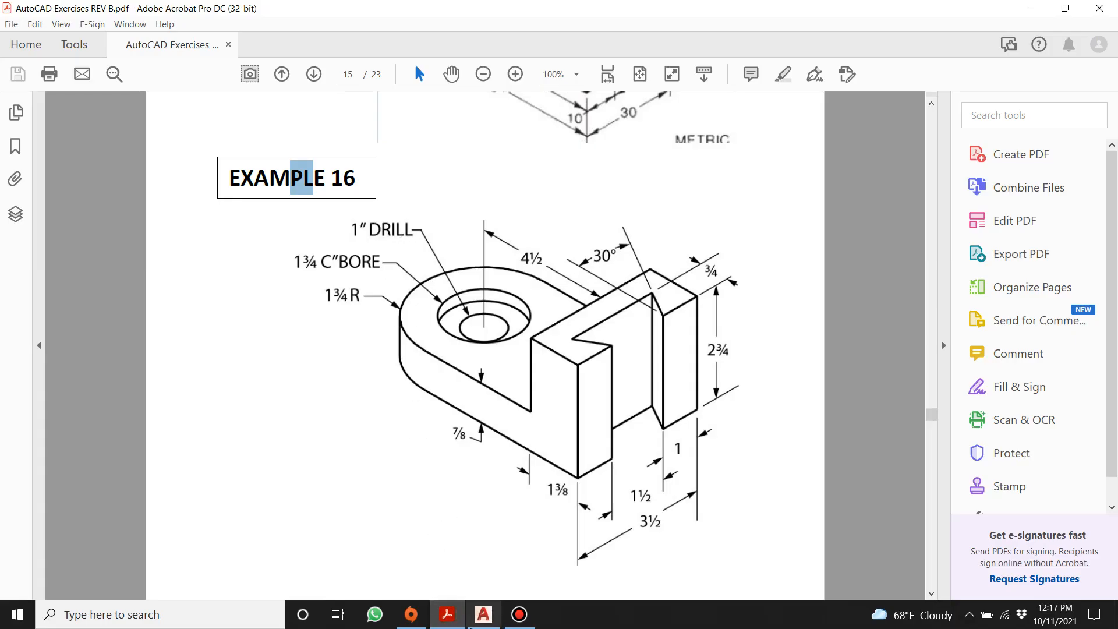
{"action": "left_click", "coordinate": [496, 620]}
{"action": "key", "text": "Escape"}
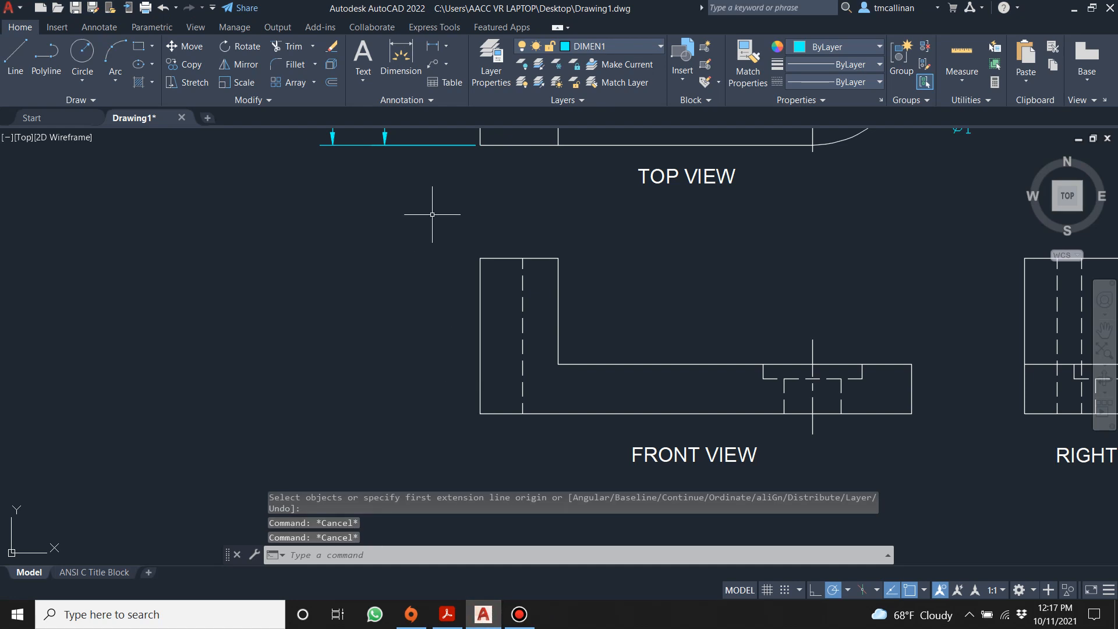
Step: Dimension the horizontal width of the dovetailed upright block in the top view, placing the dimension below its lower edge
{"action": "scroll", "coordinate": [434, 215], "scroll_direction": "down", "scroll_amount": 4}
{"action": "middle_click_drag", "start_coordinate": [433, 215], "coordinate": [492, 275]}
{"action": "scroll", "coordinate": [499, 285], "scroll_direction": "up", "scroll_amount": 1}
{"action": "scroll", "coordinate": [510, 210], "scroll_direction": "down", "scroll_amount": 3}
{"action": "scroll", "coordinate": [510, 168], "scroll_direction": "up", "scroll_amount": 2}
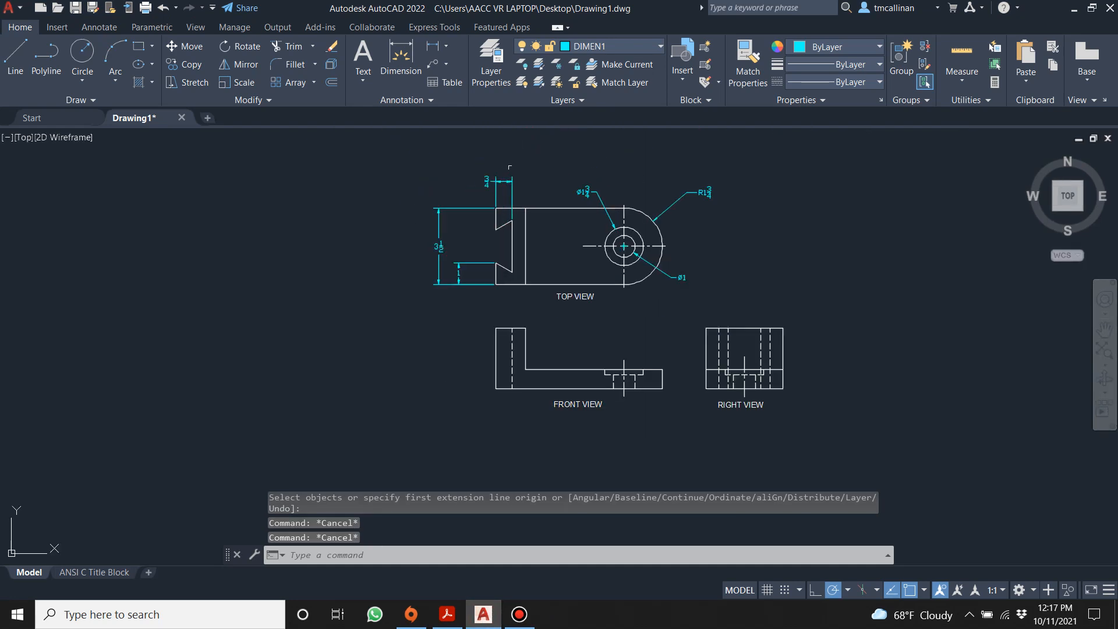
{"action": "left_click", "coordinate": [400, 55]}
{"action": "scroll", "coordinate": [515, 300], "scroll_direction": "up", "scroll_amount": 4}
{"action": "left_click", "coordinate": [455, 242]}
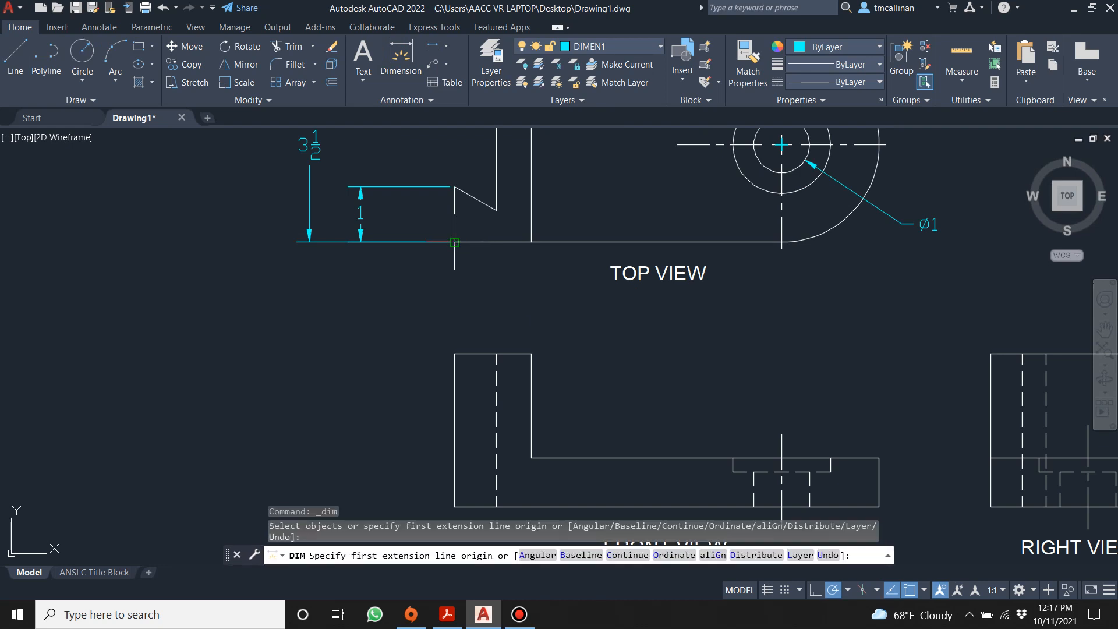
{"action": "left_click", "coordinate": [531, 242]}
{"action": "left_click", "coordinate": [494, 283]}
{"action": "scroll", "coordinate": [533, 273], "scroll_direction": "down", "scroll_amount": 2}
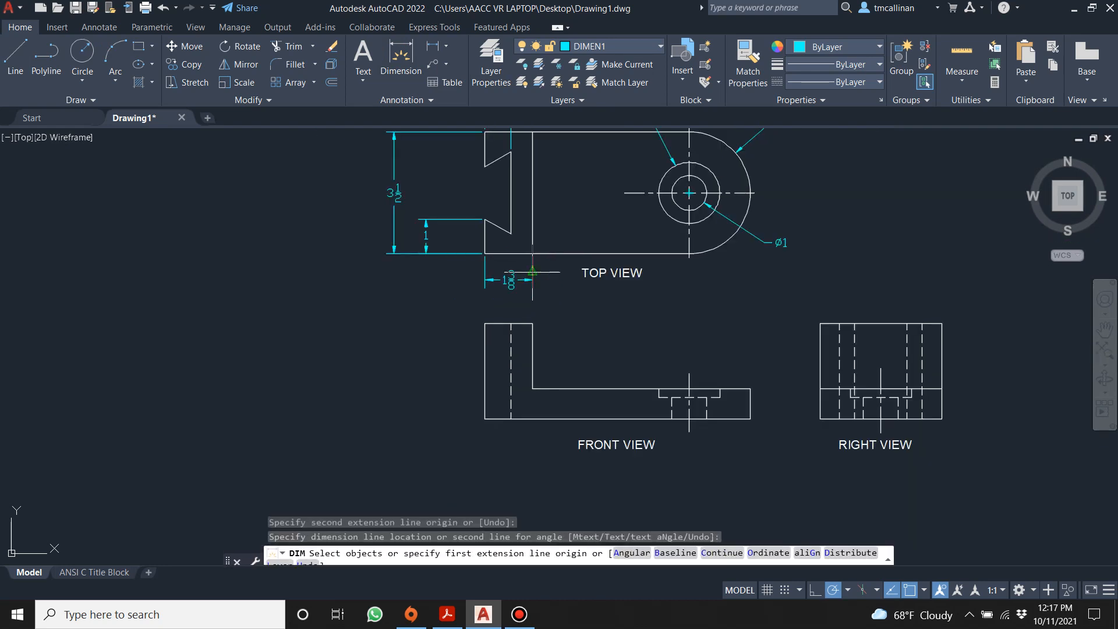
{"action": "key", "text": "Return"}
Step: Examine the top view's dimensions and the layout of the three views for missing dimensions
{"action": "scroll", "coordinate": [615, 222], "scroll_direction": "up", "scroll_amount": 1}
{"action": "middle_click_drag", "start_coordinate": [606, 217], "coordinate": [597, 289]}
{"action": "scroll", "coordinate": [596, 289], "scroll_direction": "down", "scroll_amount": 1}
{"action": "scroll", "coordinate": [603, 278], "scroll_direction": "up", "scroll_amount": 2}
{"action": "scroll", "coordinate": [494, 250], "scroll_direction": "down", "scroll_amount": 4}
{"action": "scroll", "coordinate": [533, 347], "scroll_direction": "up", "scroll_amount": 4}
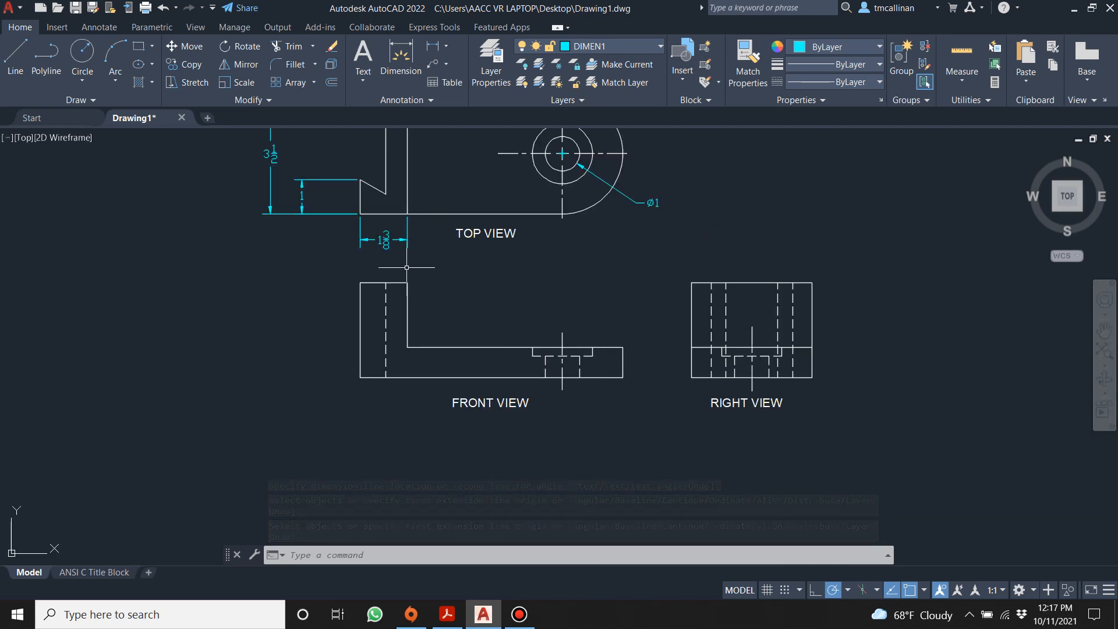
{"action": "scroll", "coordinate": [407, 233], "scroll_direction": "down", "scroll_amount": 3}
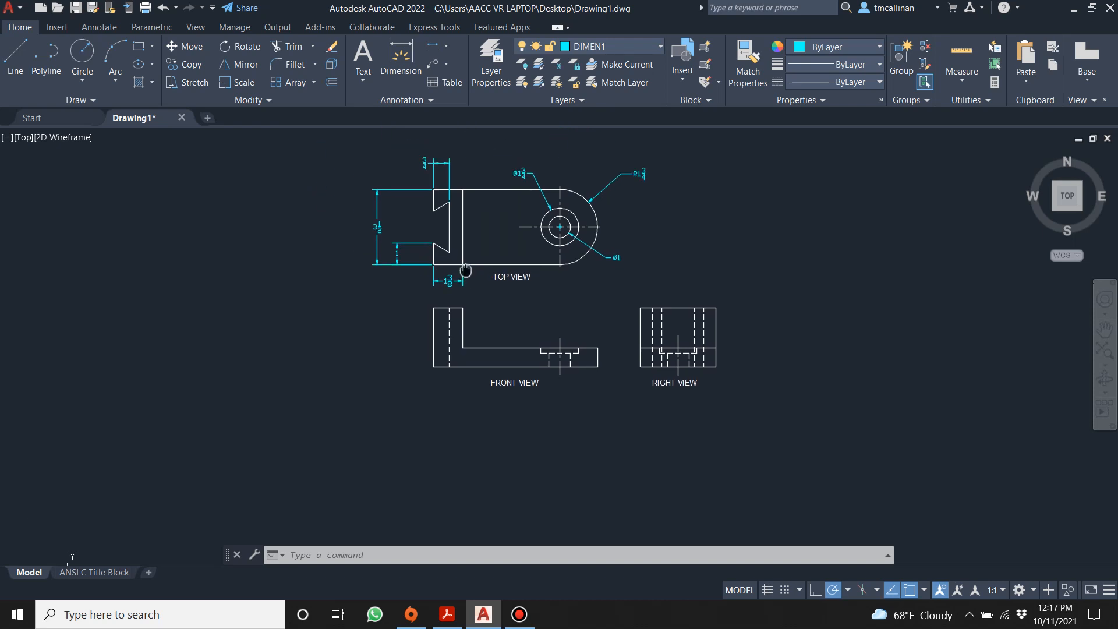
{"action": "scroll", "coordinate": [477, 255], "scroll_direction": "up", "scroll_amount": 3}
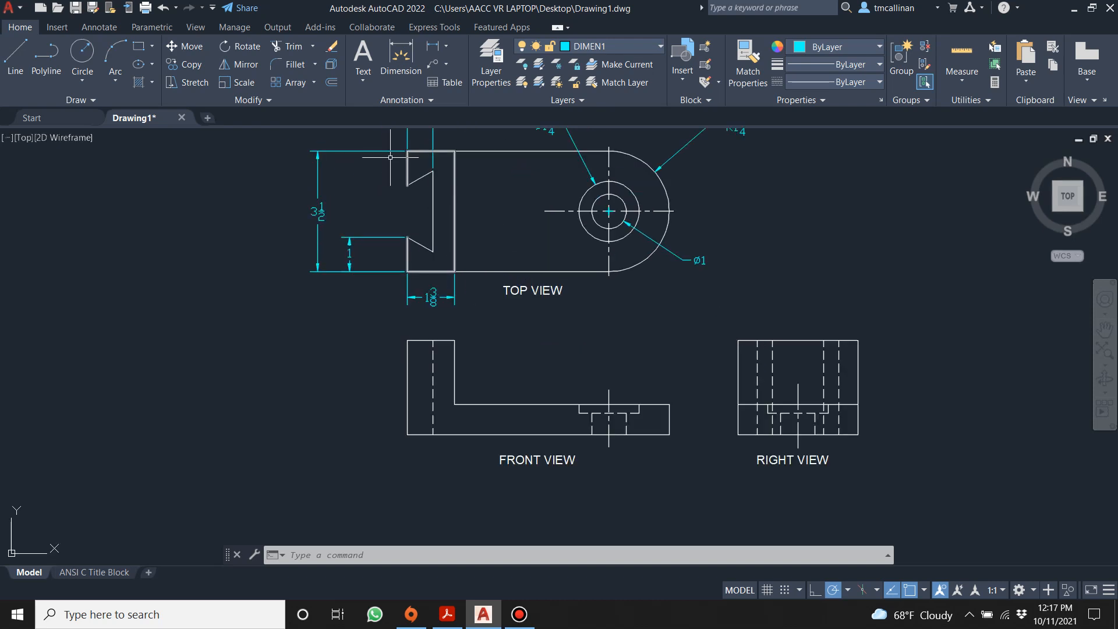
{"action": "scroll", "coordinate": [385, 239], "scroll_direction": "up", "scroll_amount": 2}
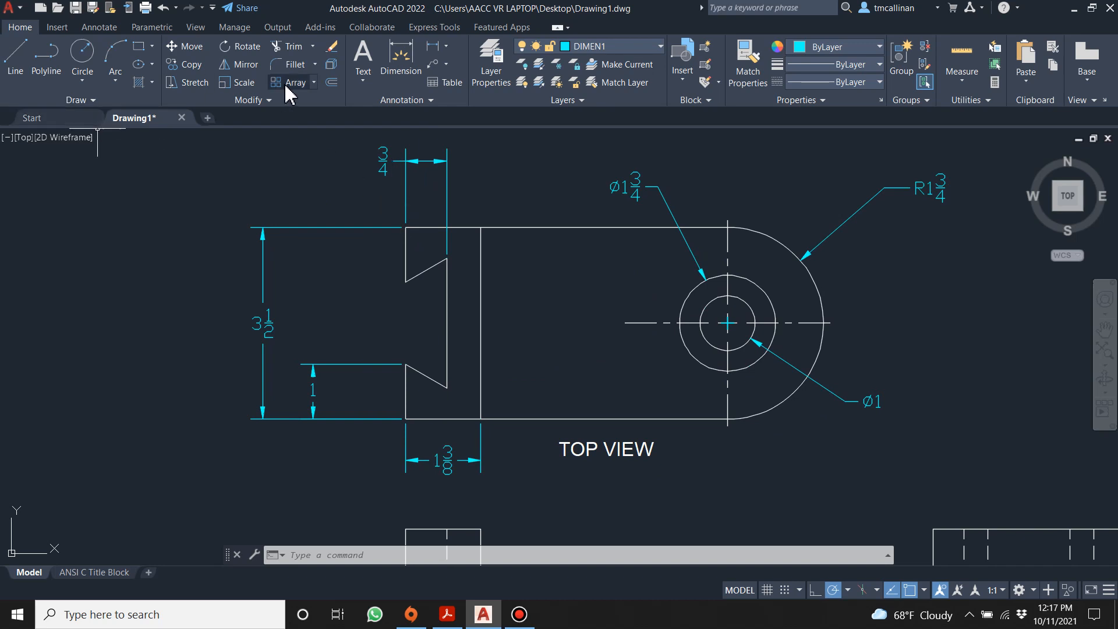
Step: Add an angular dimension between the upper vertical edge and the upper slanted edge of the dovetail notch, placed inside the notch
{"action": "left_click", "coordinate": [400, 55]}
{"action": "scroll", "coordinate": [421, 299], "scroll_direction": "up", "scroll_amount": 2}
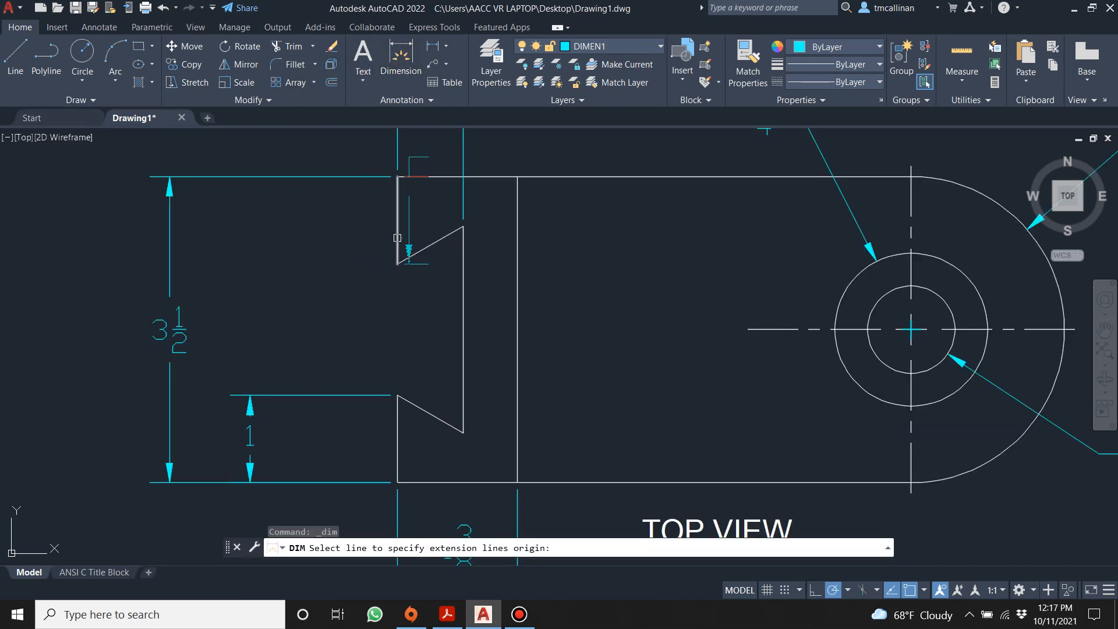
{"action": "left_click", "coordinate": [430, 245]}
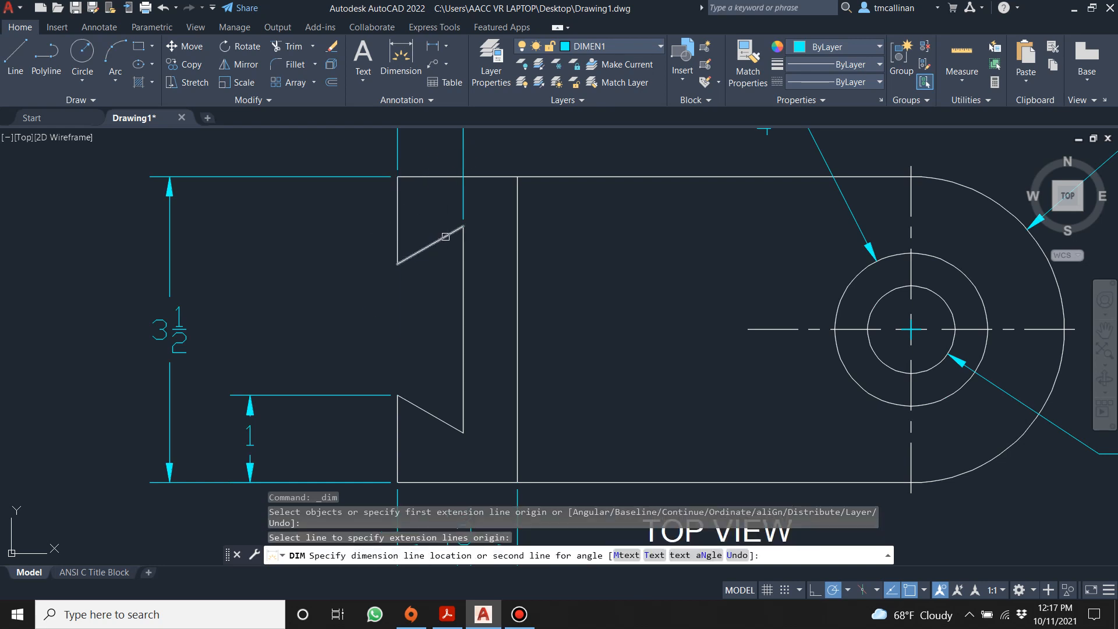
{"action": "left_click", "coordinate": [463, 250]}
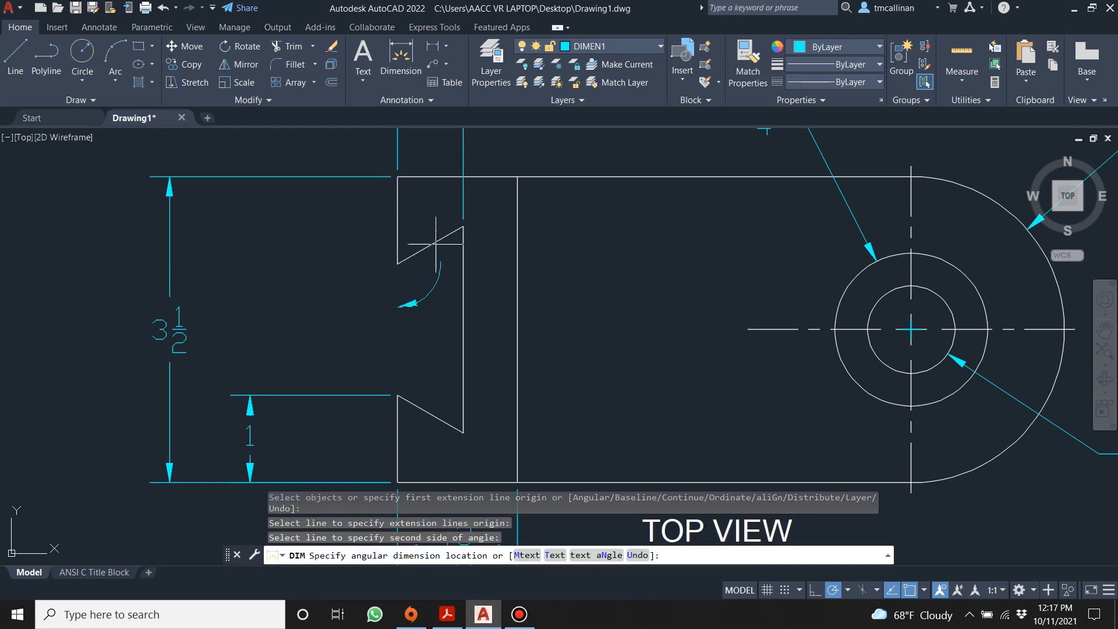
{"action": "left_click", "coordinate": [438, 288]}
{"action": "key", "text": "Escape"}
{"action": "scroll", "coordinate": [467, 335], "scroll_direction": "down", "scroll_amount": 2}
{"action": "scroll", "coordinate": [467, 335], "scroll_direction": "down", "scroll_amount": 4}
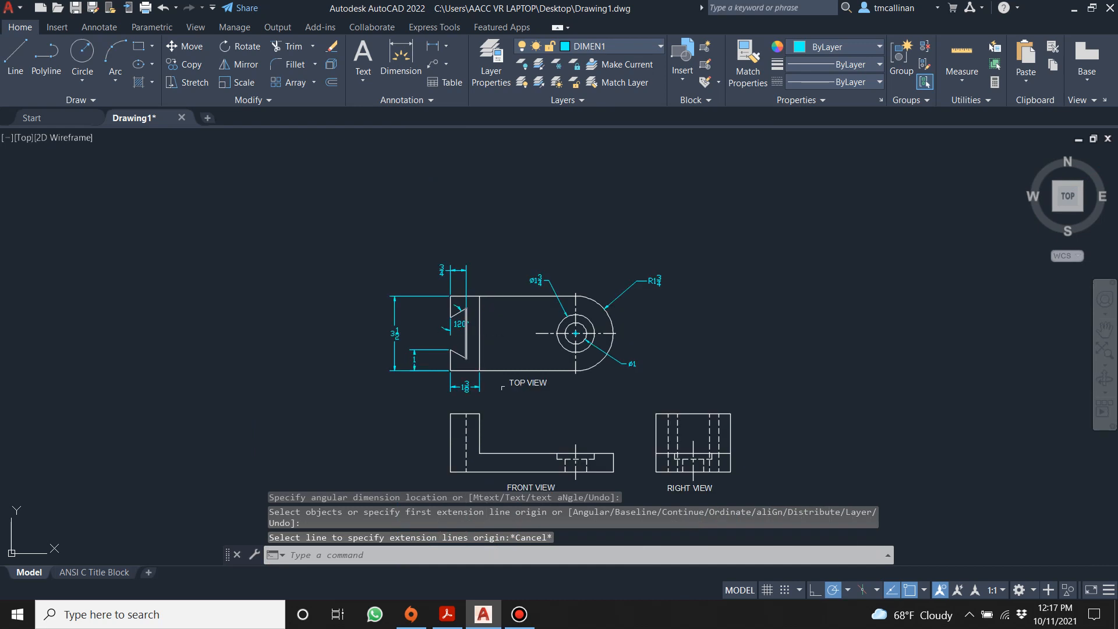
Step: Examine the dovetail angle dimension and the undimensioned front and right views
{"action": "scroll", "coordinate": [502, 411], "scroll_direction": "up", "scroll_amount": 3}
{"action": "middle_click_drag", "start_coordinate": [502, 415], "coordinate": [502, 341]}
{"action": "scroll", "coordinate": [503, 340], "scroll_direction": "down", "scroll_amount": 2}
{"action": "scroll", "coordinate": [513, 325], "scroll_direction": "up", "scroll_amount": 6}
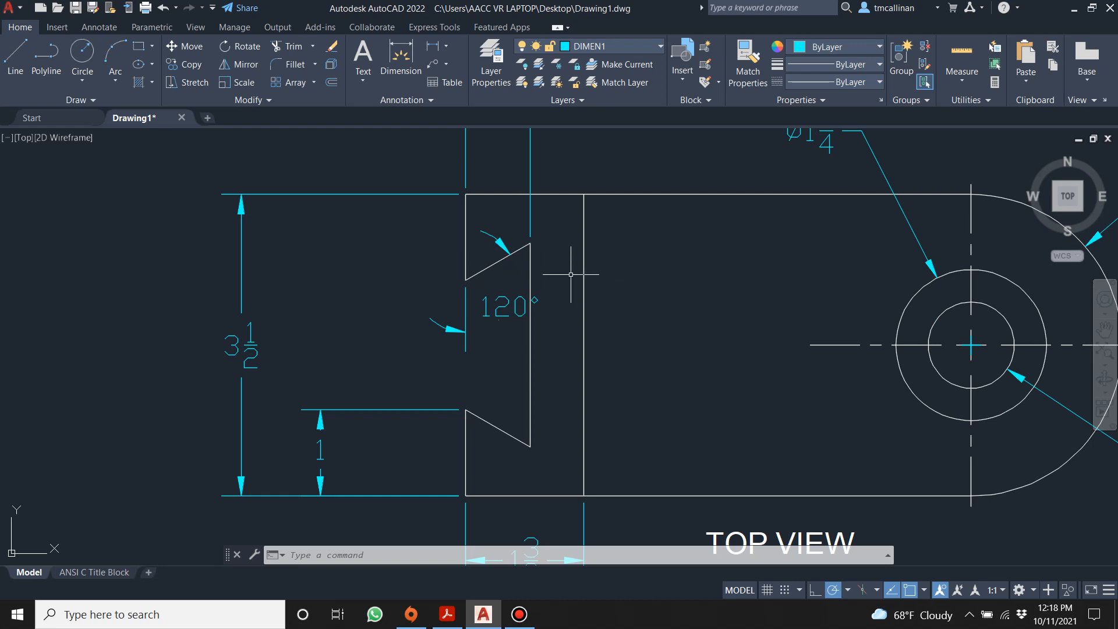
{"action": "scroll", "coordinate": [521, 268], "scroll_direction": "down", "scroll_amount": 4}
{"action": "scroll", "coordinate": [639, 430], "scroll_direction": "up", "scroll_amount": 3}
{"action": "scroll", "coordinate": [621, 464], "scroll_direction": "down", "scroll_amount": 4}
{"action": "scroll", "coordinate": [621, 464], "scroll_direction": "up", "scroll_amount": 2}
{"action": "scroll", "coordinate": [614, 431], "scroll_direction": "up", "scroll_amount": 2}
{"action": "scroll", "coordinate": [611, 410], "scroll_direction": "down", "scroll_amount": 4}
{"action": "scroll", "coordinate": [611, 410], "scroll_direction": "up", "scroll_amount": 2}
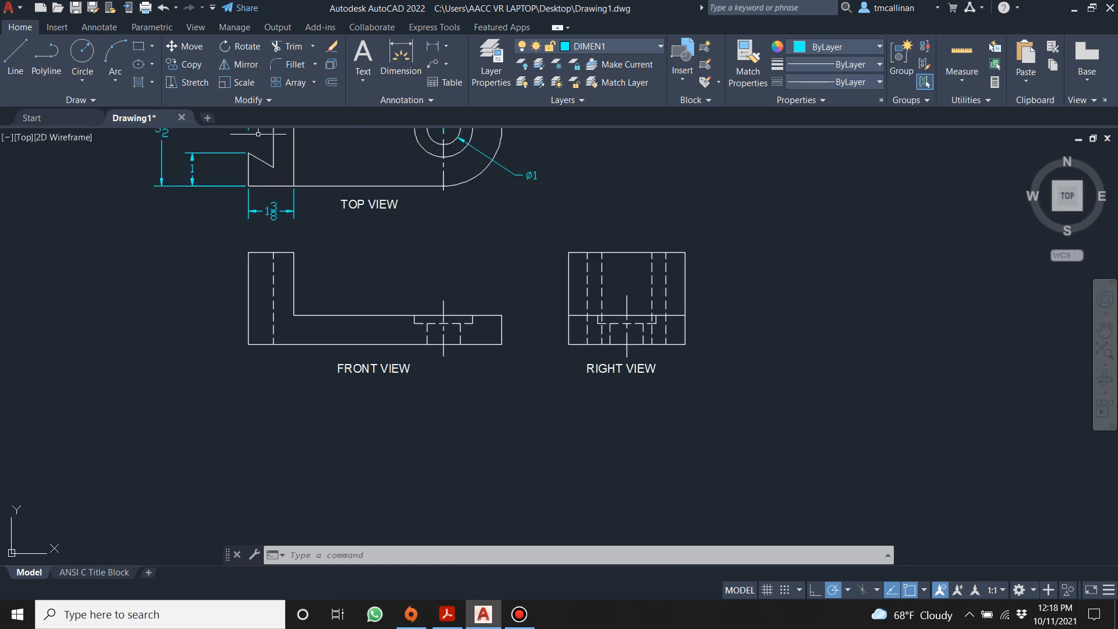
Step: Dimension the overall length of the front view between its lower corners, placing the dimension below the part
{"action": "left_click", "coordinate": [401, 58]}
{"action": "left_click", "coordinate": [248, 344]}
{"action": "left_click", "coordinate": [502, 345]}
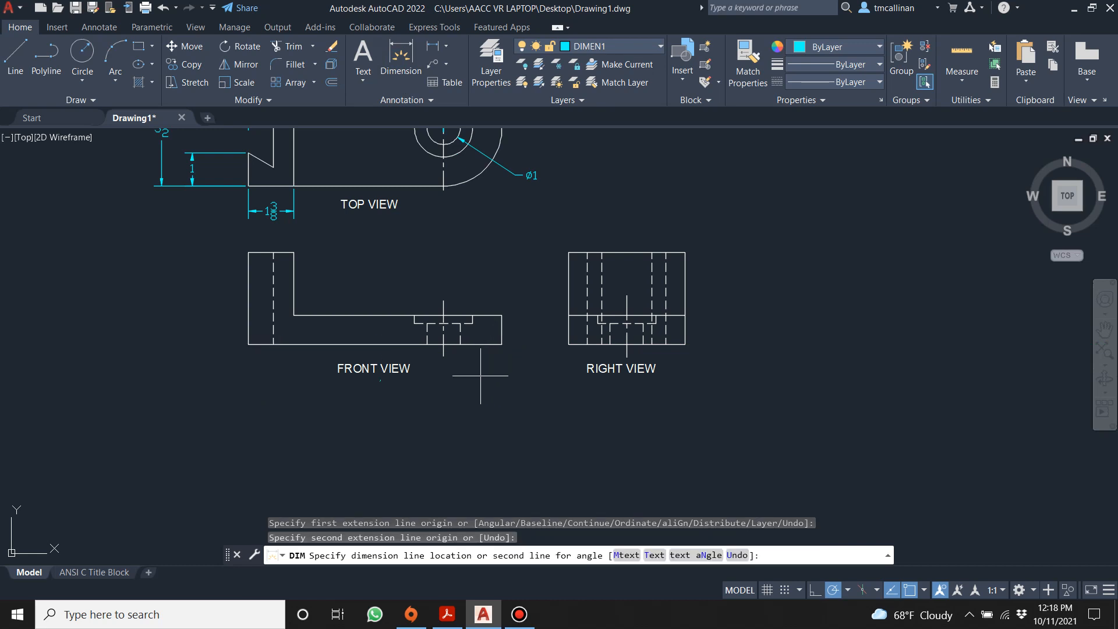
{"action": "left_click", "coordinate": [464, 385]}
{"action": "key", "text": "Escape"}
{"action": "scroll", "coordinate": [408, 320], "scroll_direction": "down", "scroll_amount": 5}
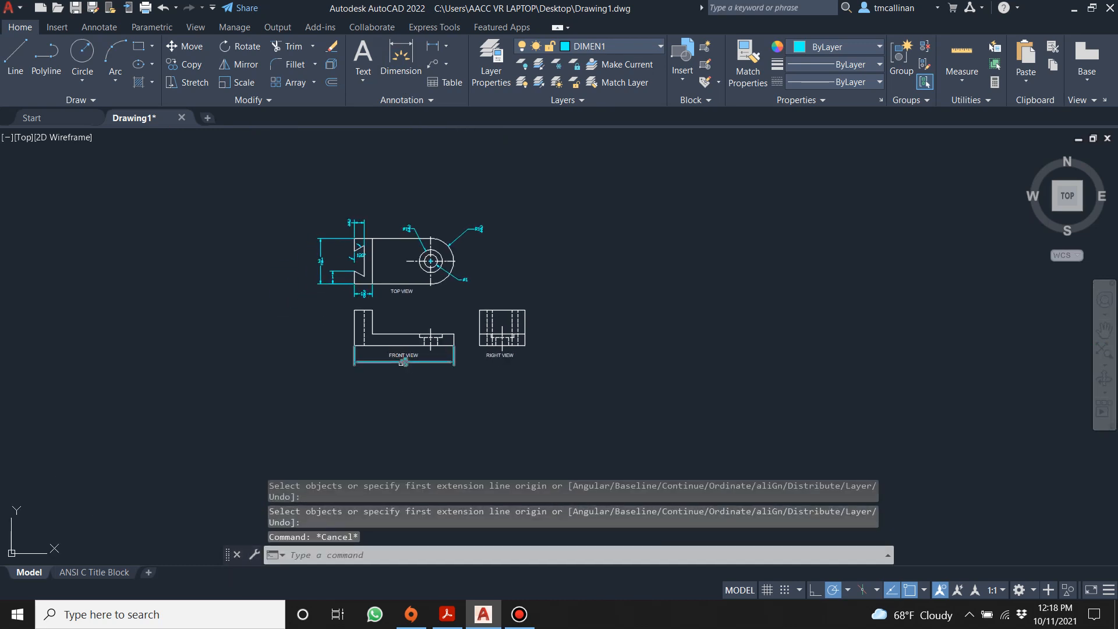
Step: Move the FRONT VIEW label below the overall length dimension and move the RIGHT VIEW label down to match
{"action": "scroll", "coordinate": [407, 320], "scroll_direction": "up", "scroll_amount": 7}
{"action": "left_click", "coordinate": [408, 318]}
{"action": "left_click_drag", "start_coordinate": [407, 325], "coordinate": [396, 397]}
{"action": "left_click", "coordinate": [799, 319]}
{"action": "left_click_drag", "start_coordinate": [799, 324], "coordinate": [805, 398]}
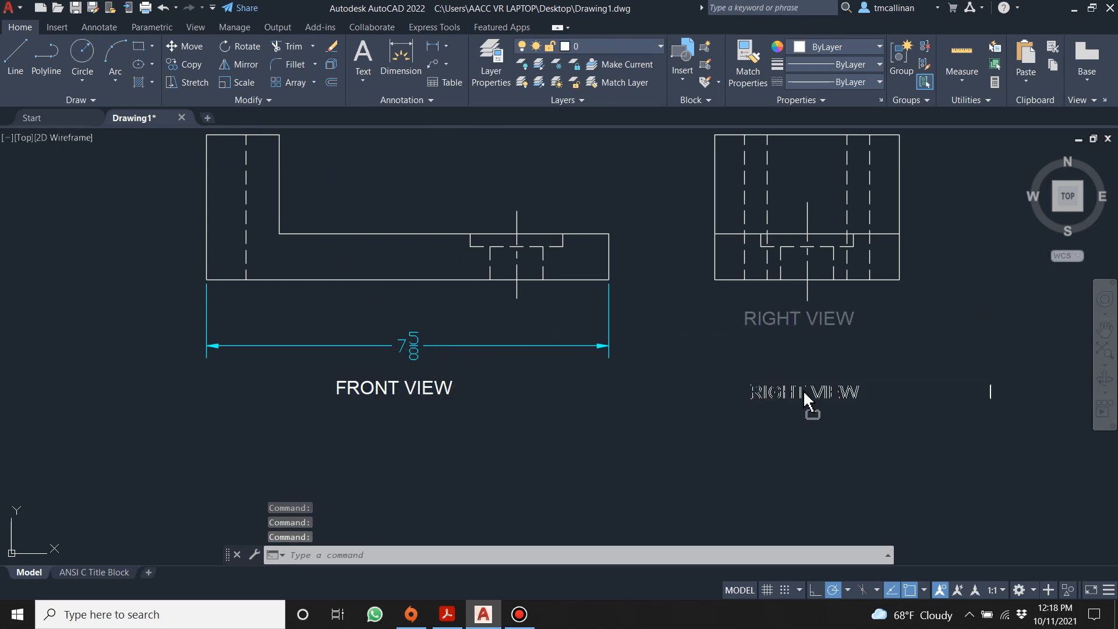
{"action": "key", "text": "Escape"}
{"action": "scroll", "coordinate": [502, 325], "scroll_direction": "down", "scroll_amount": 8}
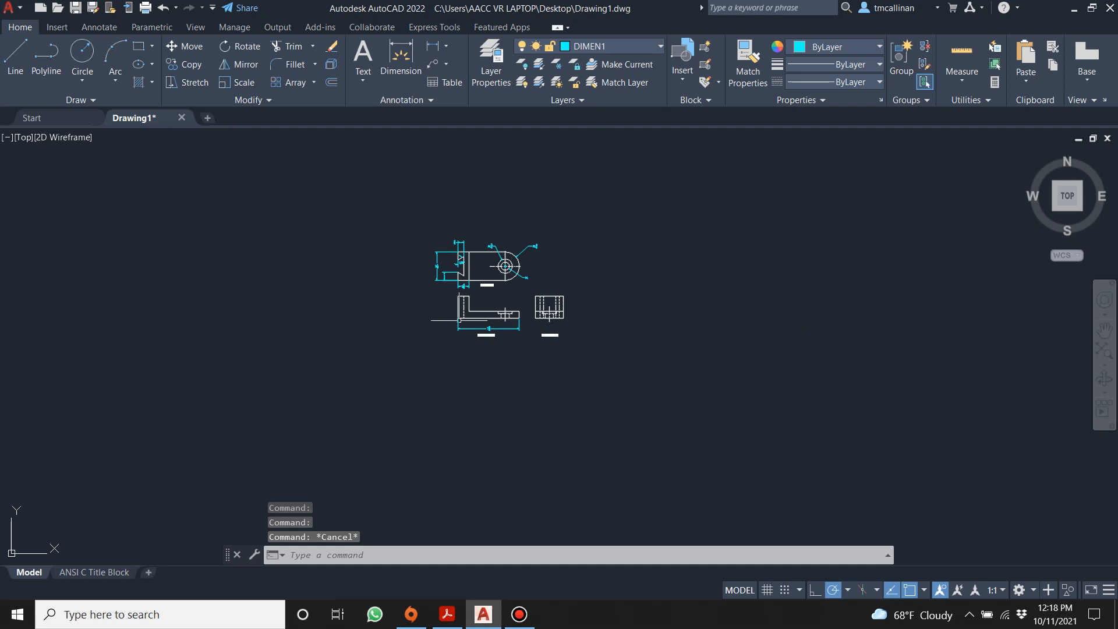
Step: Dimension the counterbore depth in the front view, placing the dimension just beyond the part's right end
{"action": "scroll", "coordinate": [467, 319], "scroll_direction": "up", "scroll_amount": 6}
{"action": "middle_click_drag", "start_coordinate": [476, 278], "coordinate": [488, 325]}
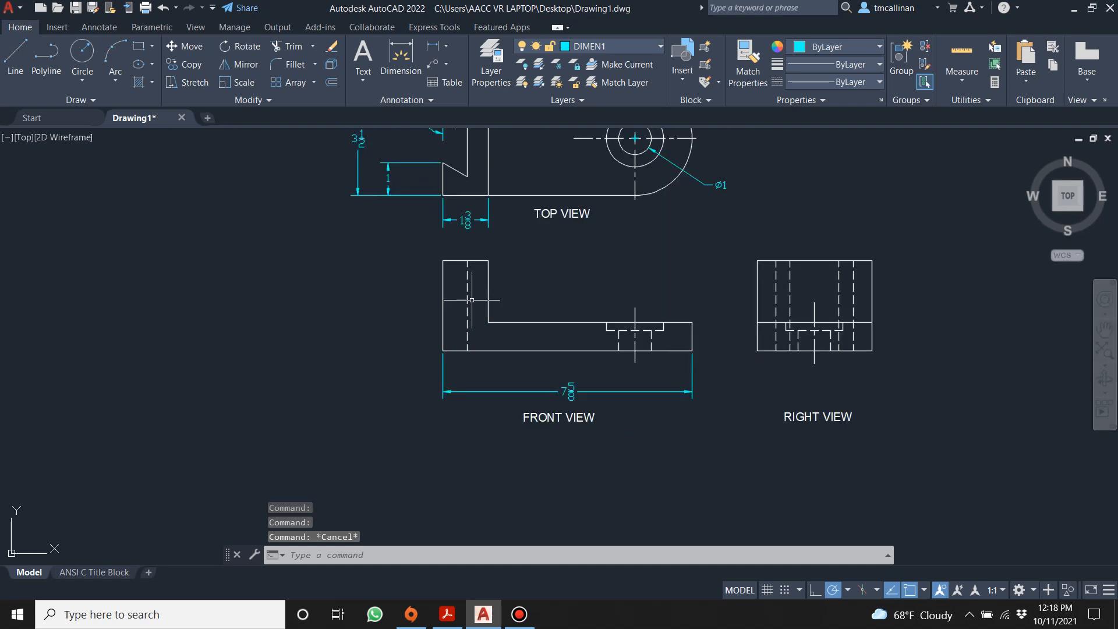
{"action": "left_click", "coordinate": [401, 58]}
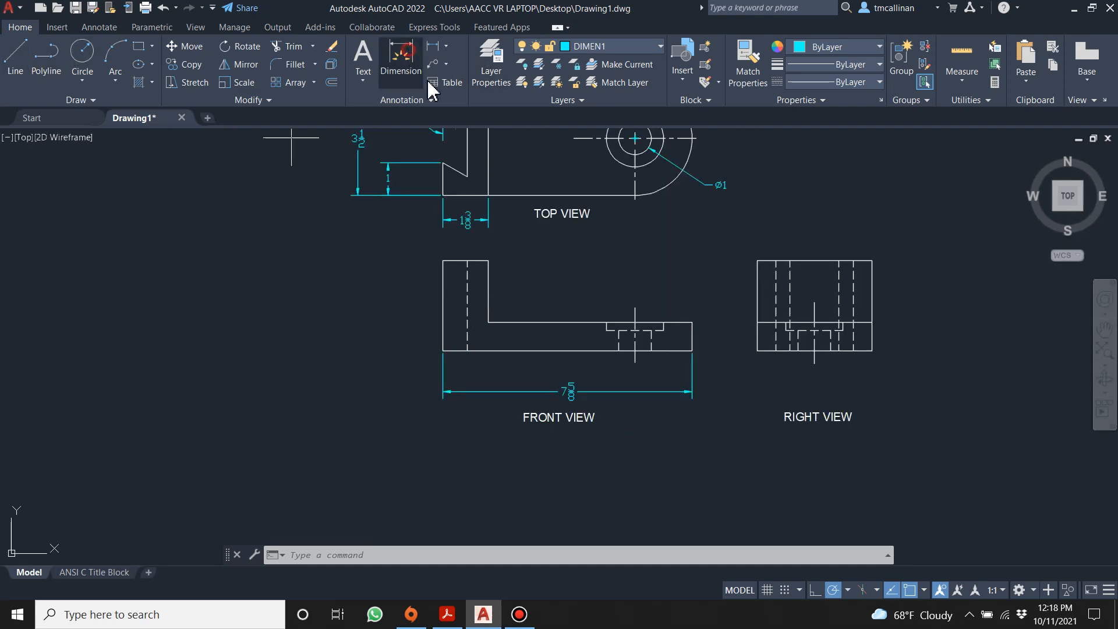
{"action": "scroll", "coordinate": [664, 340], "scroll_direction": "up", "scroll_amount": 5}
{"action": "left_click", "coordinate": [652, 344]}
{"action": "left_click", "coordinate": [650, 339]}
{"action": "left_click", "coordinate": [650, 328]}
{"action": "left_click", "coordinate": [776, 313]}
{"action": "key", "text": "Escape"}
{"action": "scroll", "coordinate": [629, 277], "scroll_direction": "down", "scroll_amount": 4}
{"action": "scroll", "coordinate": [630, 277], "scroll_direction": "down", "scroll_amount": 4}
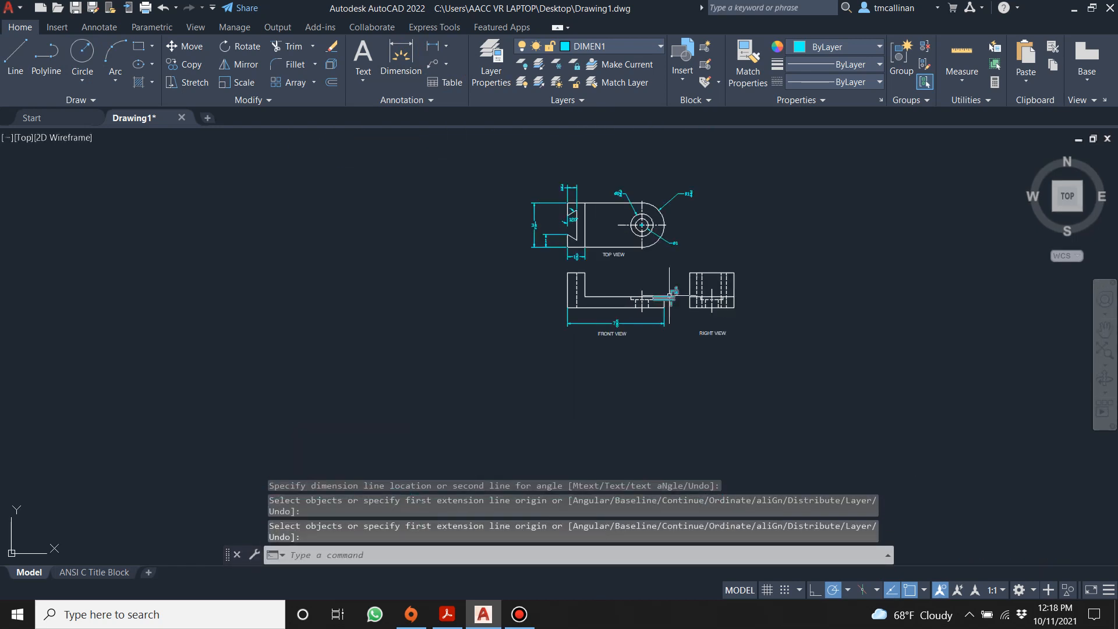
Step: Dimension the base thickness in the right view, placing the vertical dimension just beyond the view's right edge
{"action": "scroll", "coordinate": [603, 299], "scroll_direction": "up", "scroll_amount": 3}
{"action": "scroll", "coordinate": [578, 255], "scroll_direction": "down", "scroll_amount": 2}
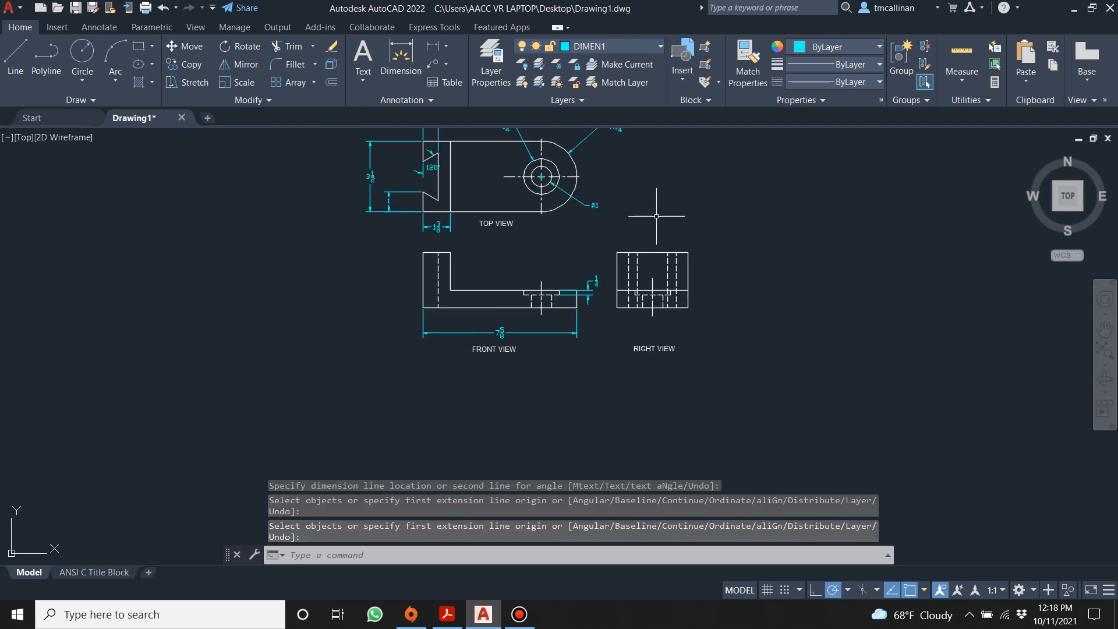
{"action": "scroll", "coordinate": [695, 311], "scroll_direction": "up", "scroll_amount": 2}
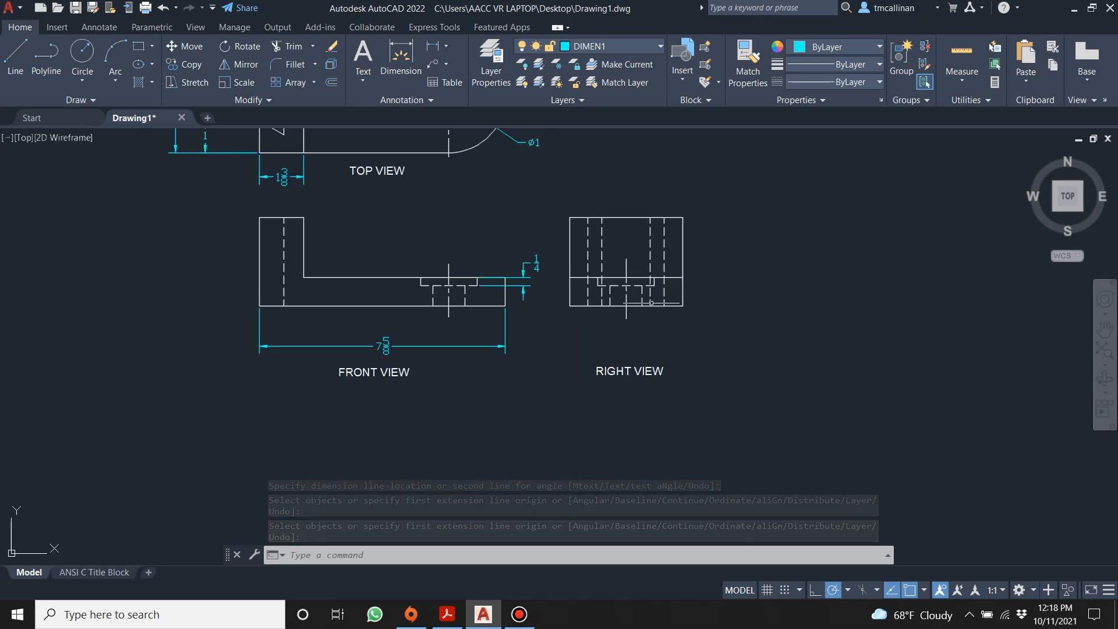
{"action": "left_click", "coordinate": [400, 62]}
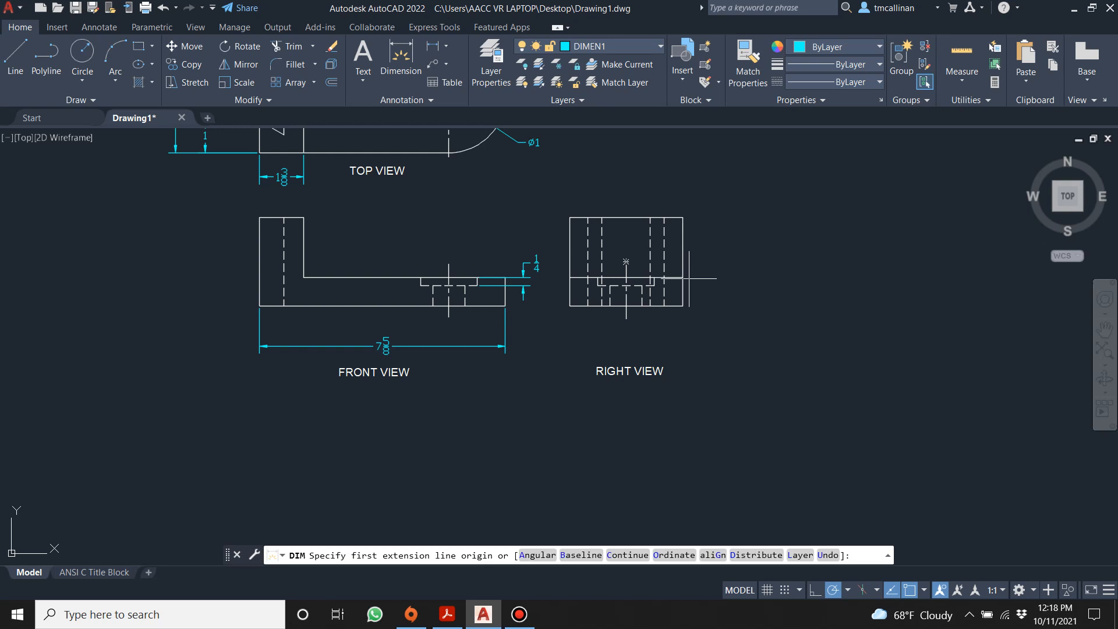
{"action": "left_click", "coordinate": [683, 306]}
{"action": "scroll", "coordinate": [685, 302], "scroll_direction": "up", "scroll_amount": 2}
{"action": "left_click", "coordinate": [680, 271]}
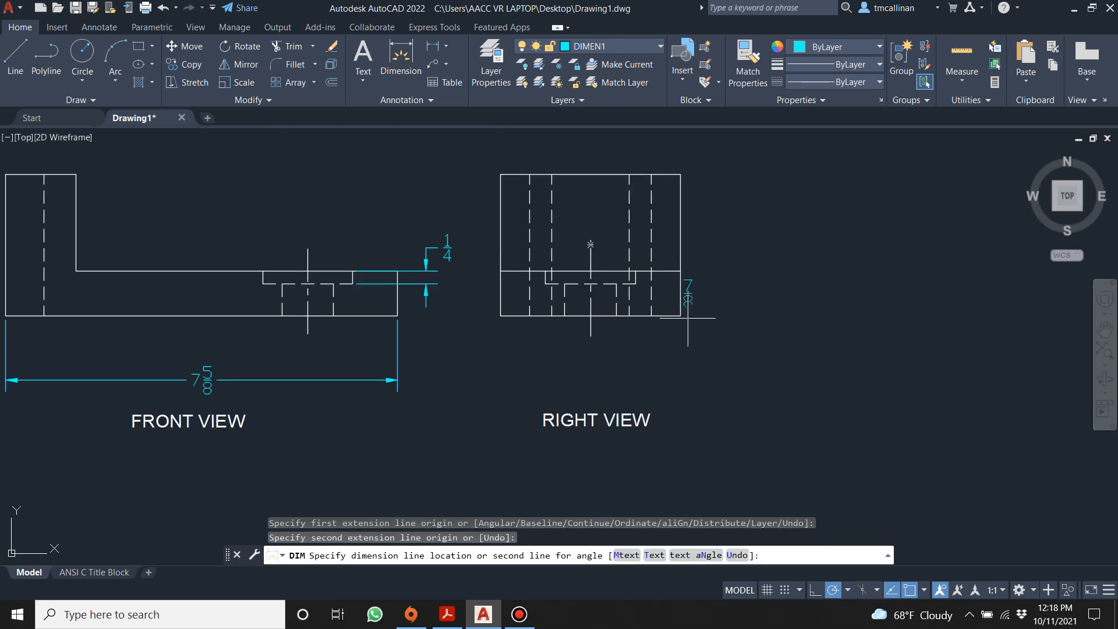
{"action": "left_click", "coordinate": [767, 308]}
{"action": "key", "text": "Escape"}
{"action": "scroll", "coordinate": [563, 278], "scroll_direction": "down", "scroll_amount": 4}
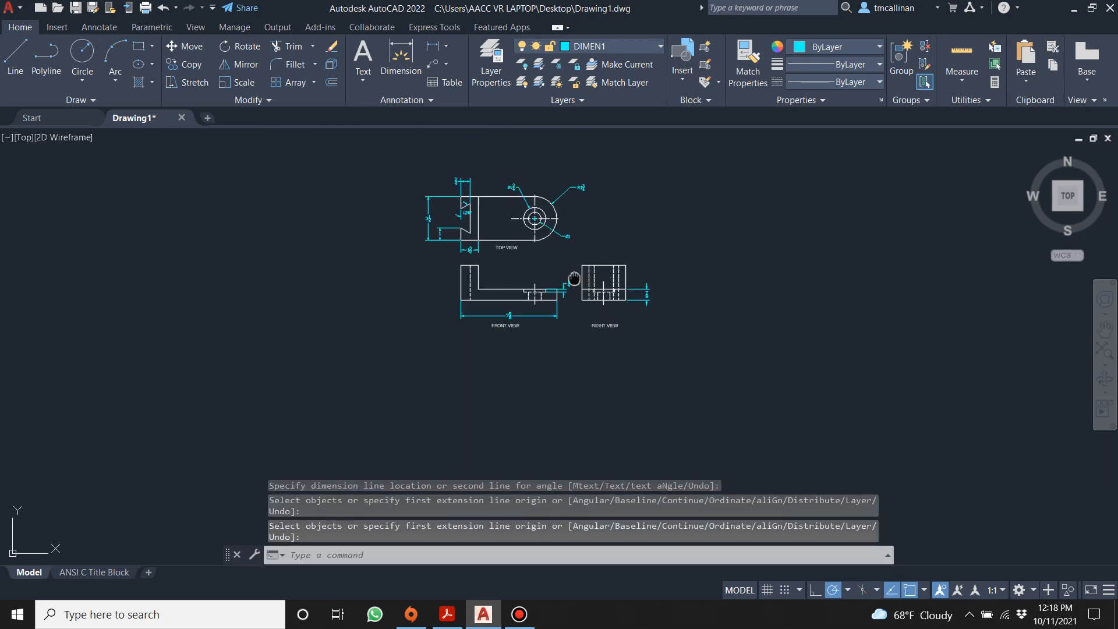
Step: Review the dimensioned three-view layout and save the drawing
{"action": "scroll", "coordinate": [564, 278], "scroll_direction": "up", "scroll_amount": 1}
{"action": "scroll", "coordinate": [504, 182], "scroll_direction": "up", "scroll_amount": 2}
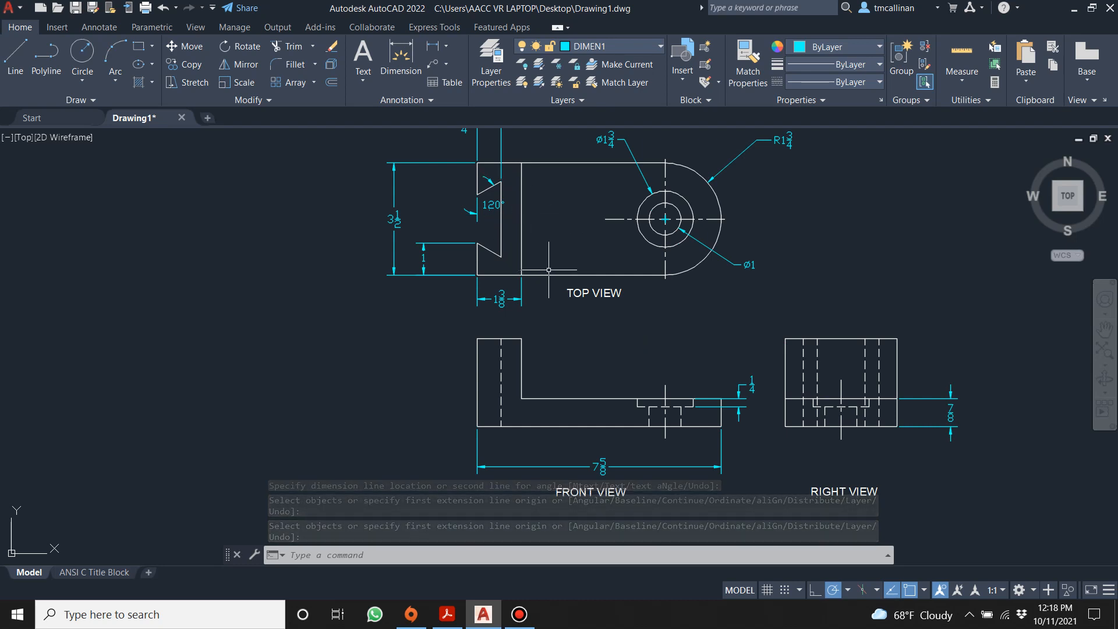
{"action": "scroll", "coordinate": [548, 266], "scroll_direction": "down", "scroll_amount": 2}
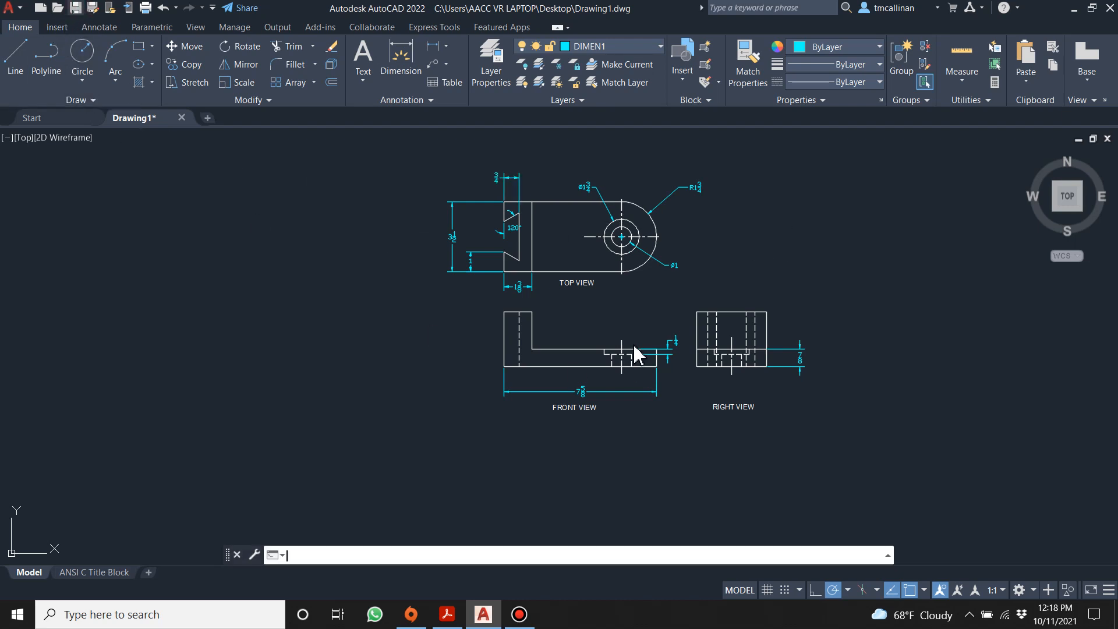
{"action": "scroll", "coordinate": [634, 341], "scroll_direction": "down", "scroll_amount": 2}
{"action": "key", "text": "ctrl+s"}
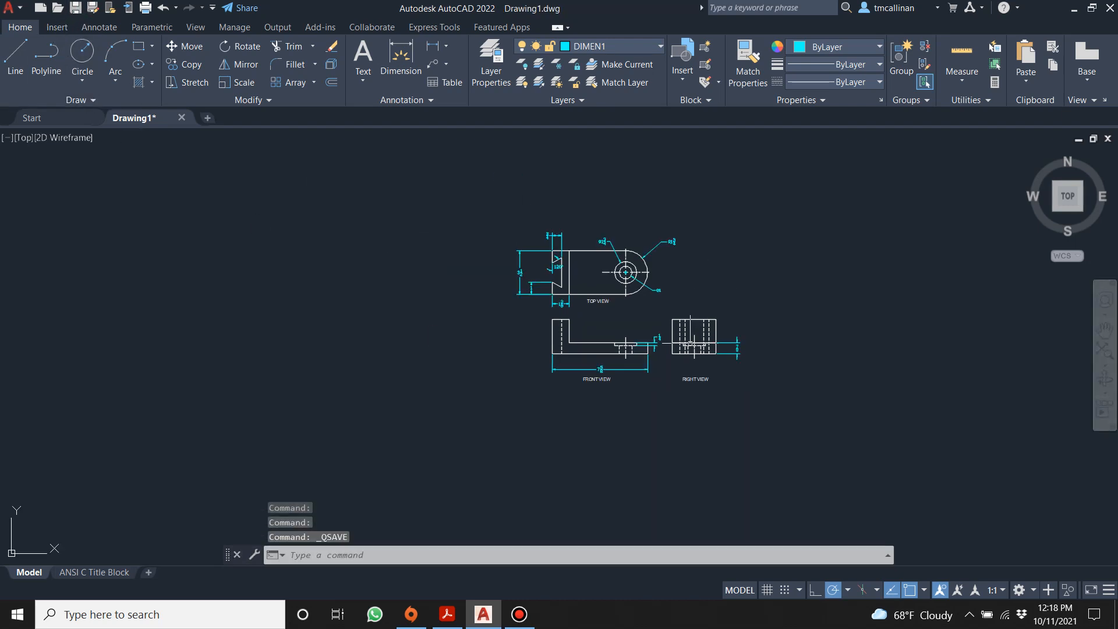
{"action": "scroll", "coordinate": [717, 318], "scroll_direction": "up", "scroll_amount": 2}
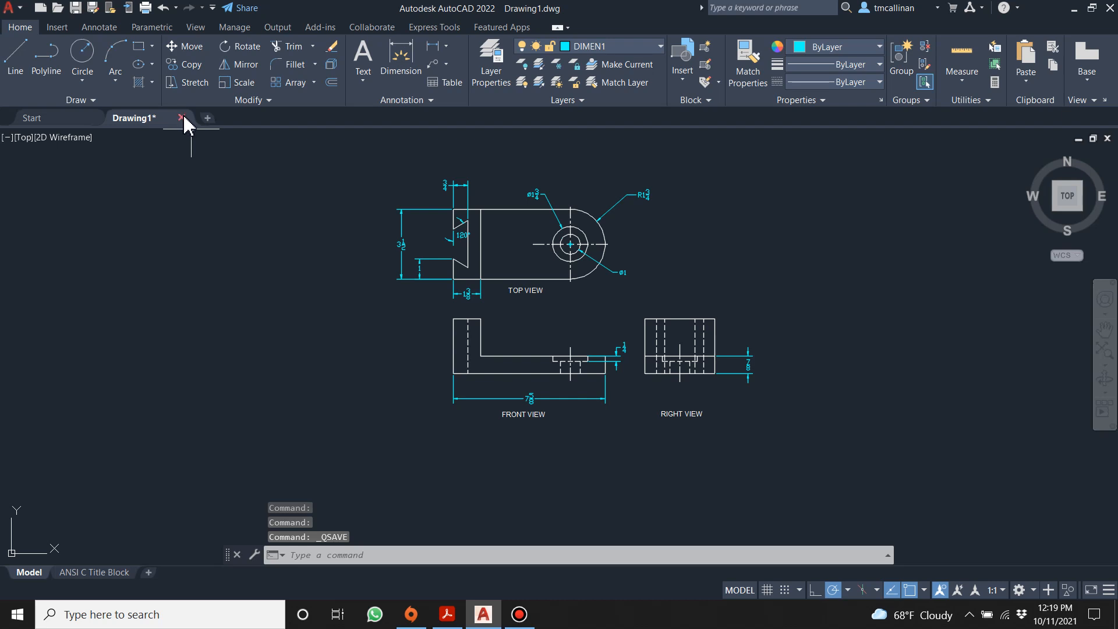
{"action": "left_click", "coordinate": [76, 8]}
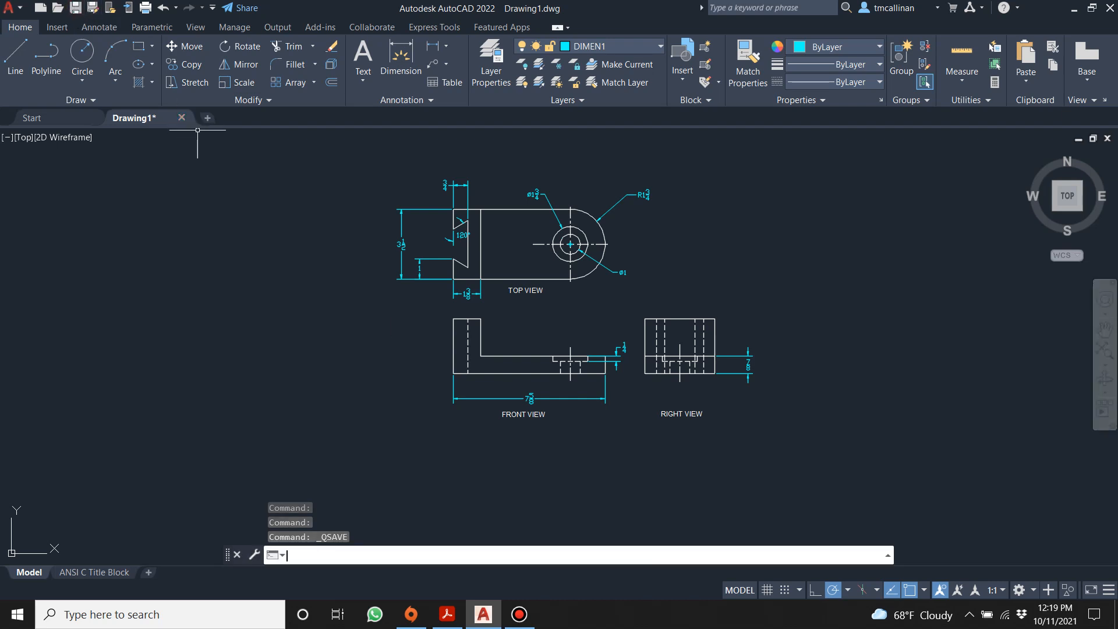
Step: Switch between the Acrobat exercise PDF and the AutoCAD drawing to compare Example 16's isometric dimensions with the three views
{"action": "left_click", "coordinate": [519, 614]}
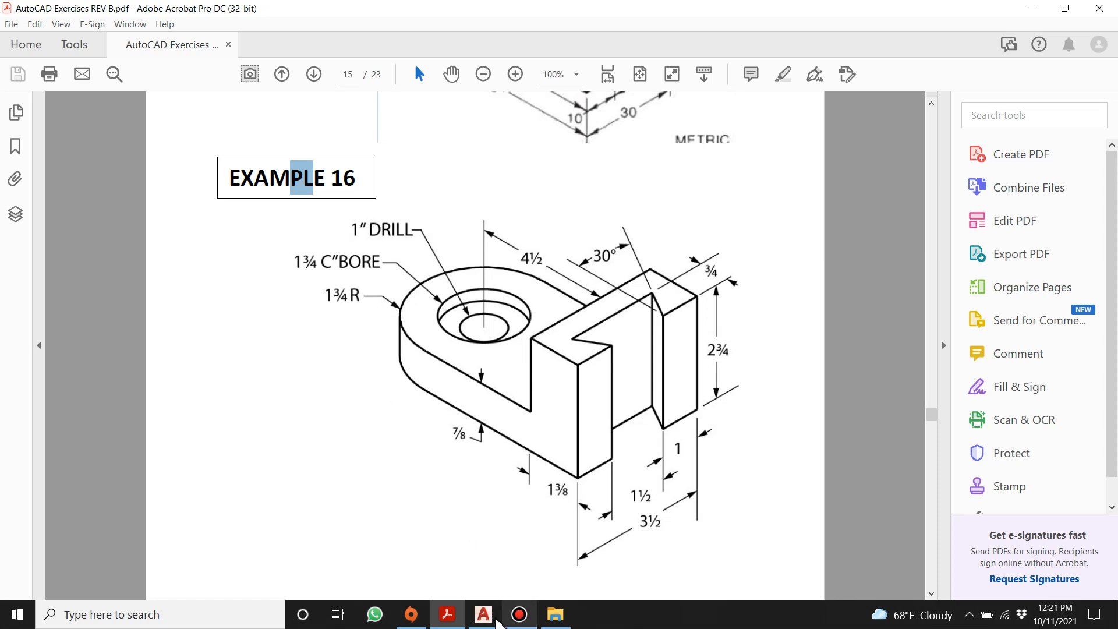
{"action": "left_click", "coordinate": [484, 614]}
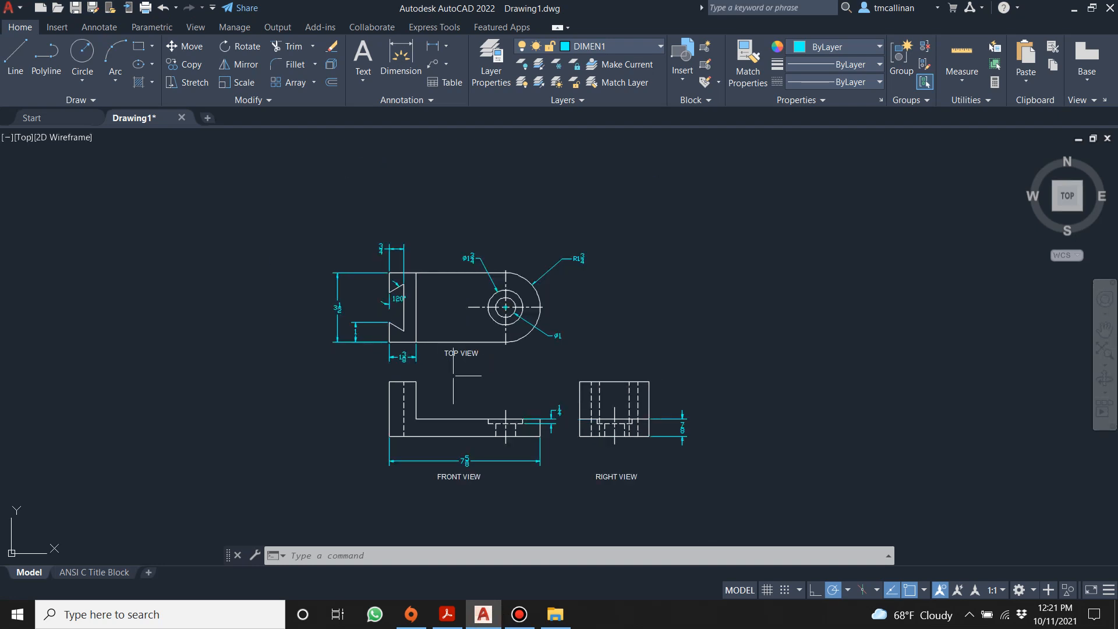
{"action": "left_click", "coordinate": [447, 615]}
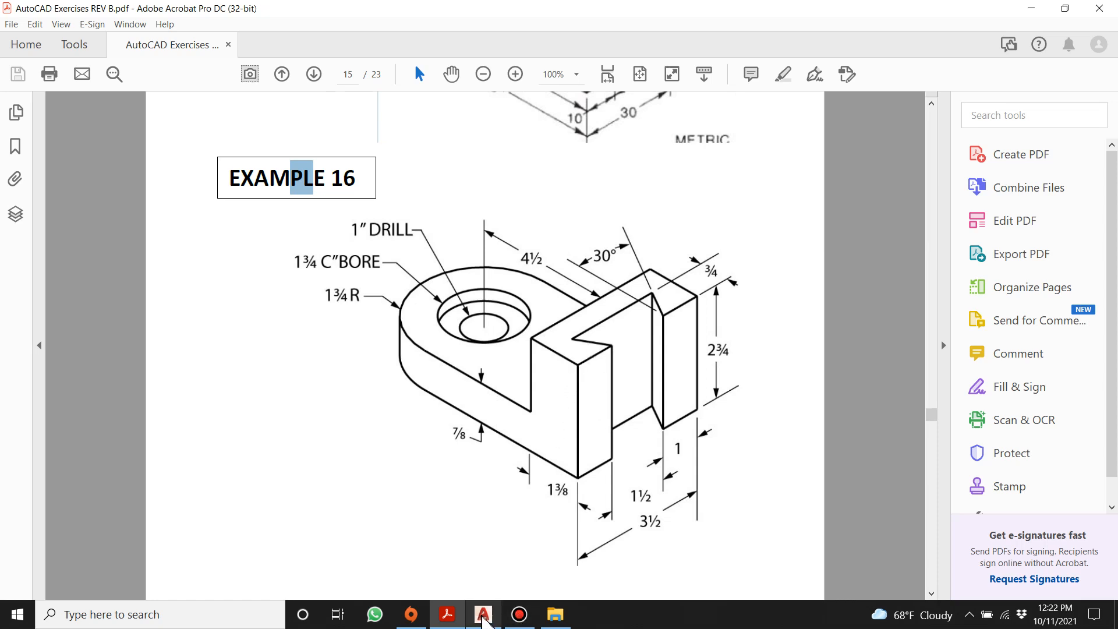
{"action": "left_click", "coordinate": [484, 615]}
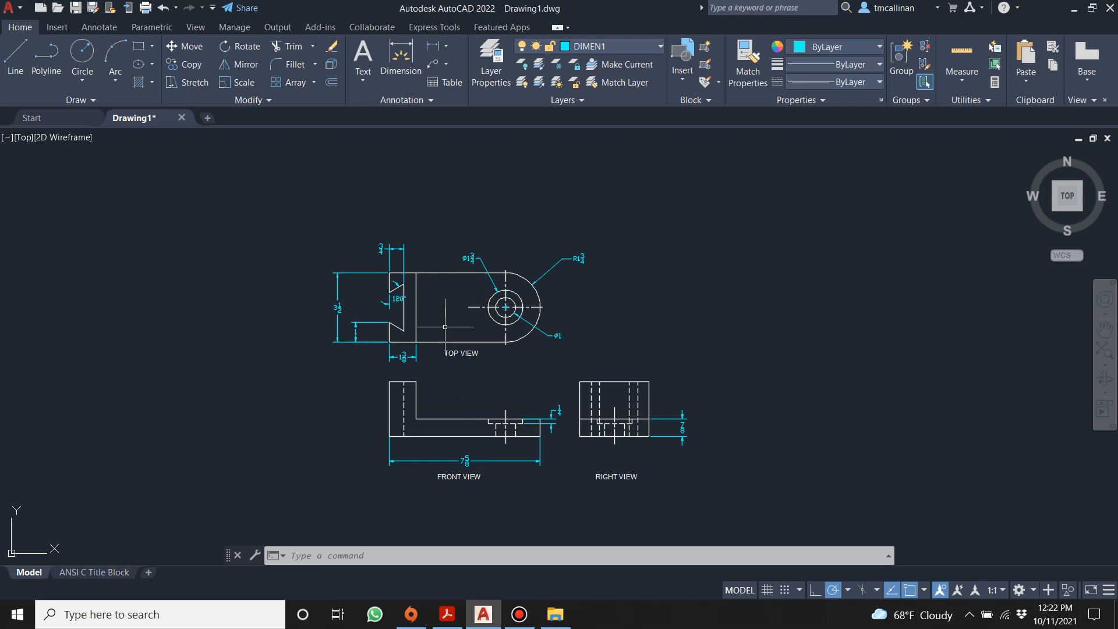
{"action": "scroll", "coordinate": [448, 325], "scroll_direction": "up", "scroll_amount": 2}
{"action": "scroll", "coordinate": [429, 335], "scroll_direction": "down", "scroll_amount": 2}
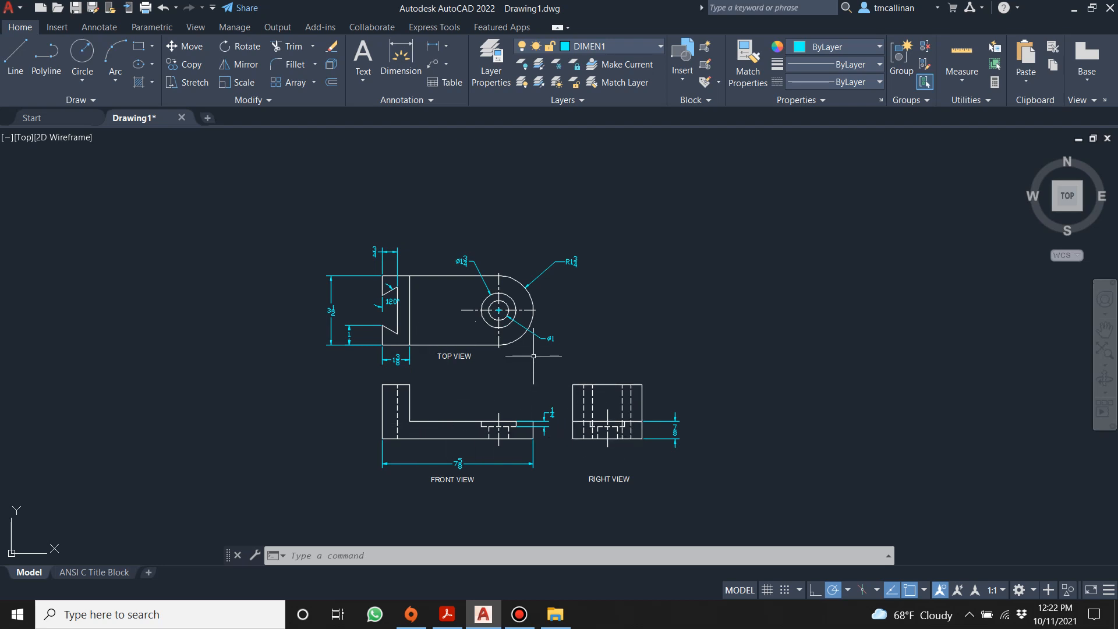
{"action": "scroll", "coordinate": [583, 406], "scroll_direction": "up", "scroll_amount": 2}
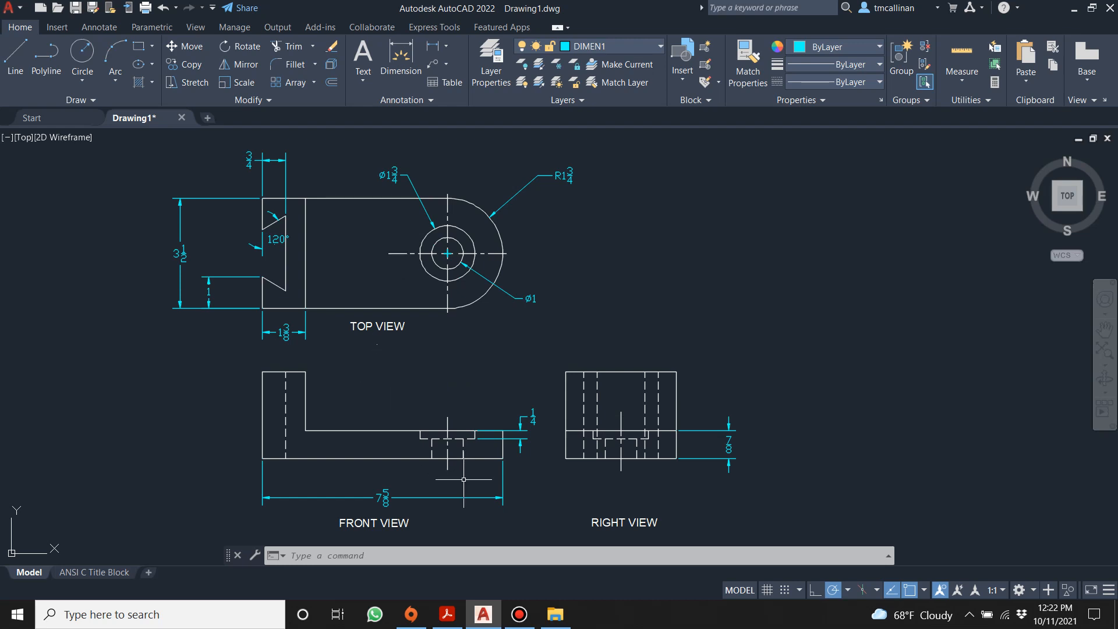
{"action": "left_click", "coordinate": [447, 615]}
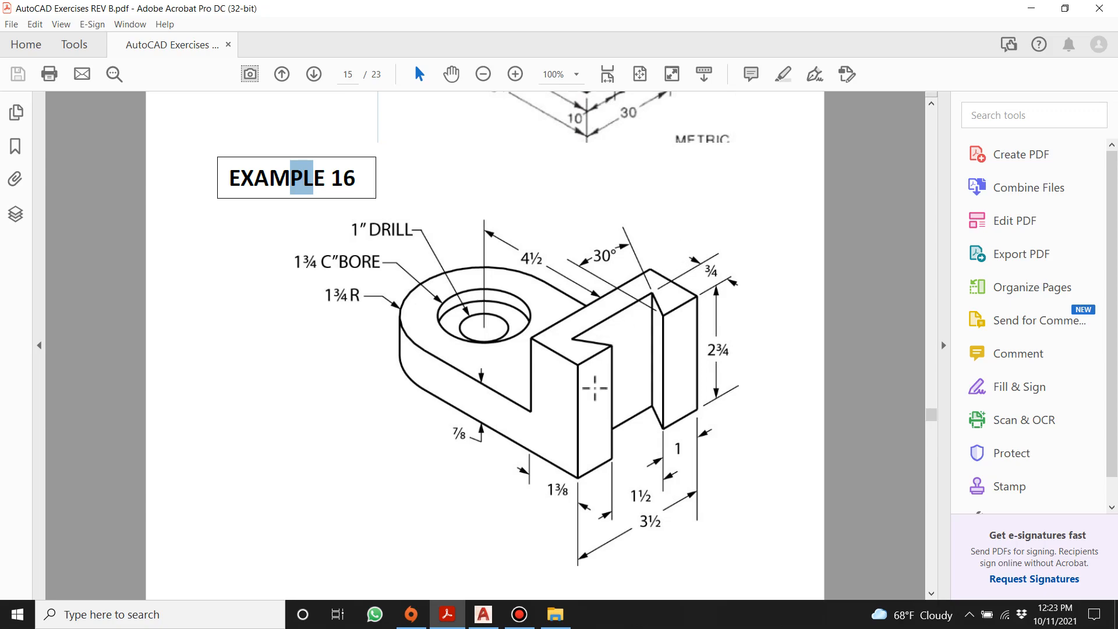
{"action": "left_click", "coordinate": [484, 614]}
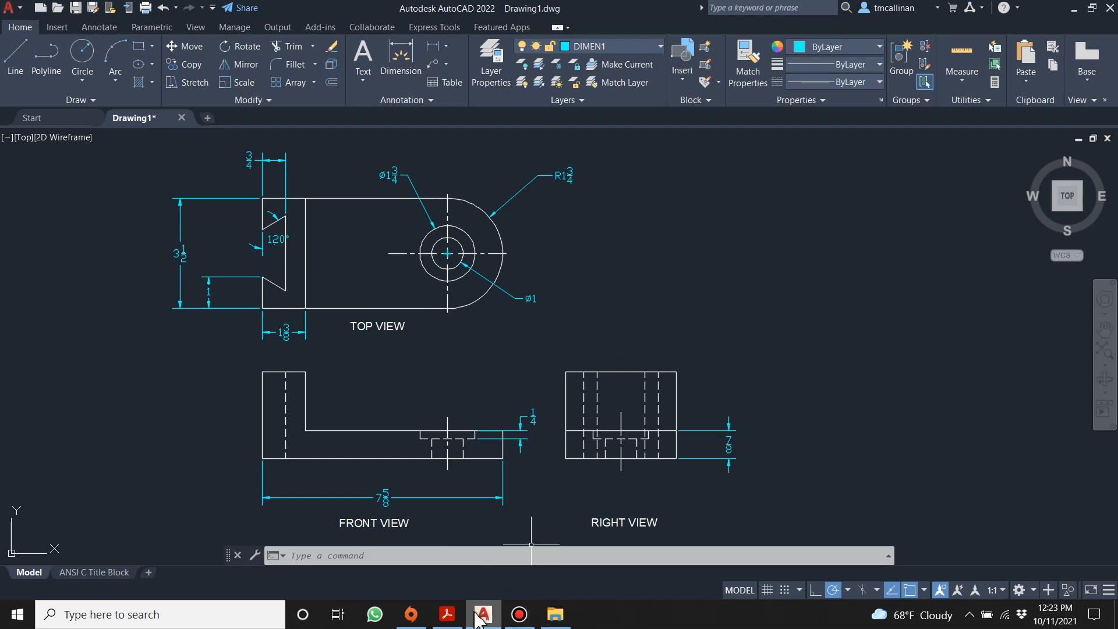
{"action": "left_click", "coordinate": [440, 619]}
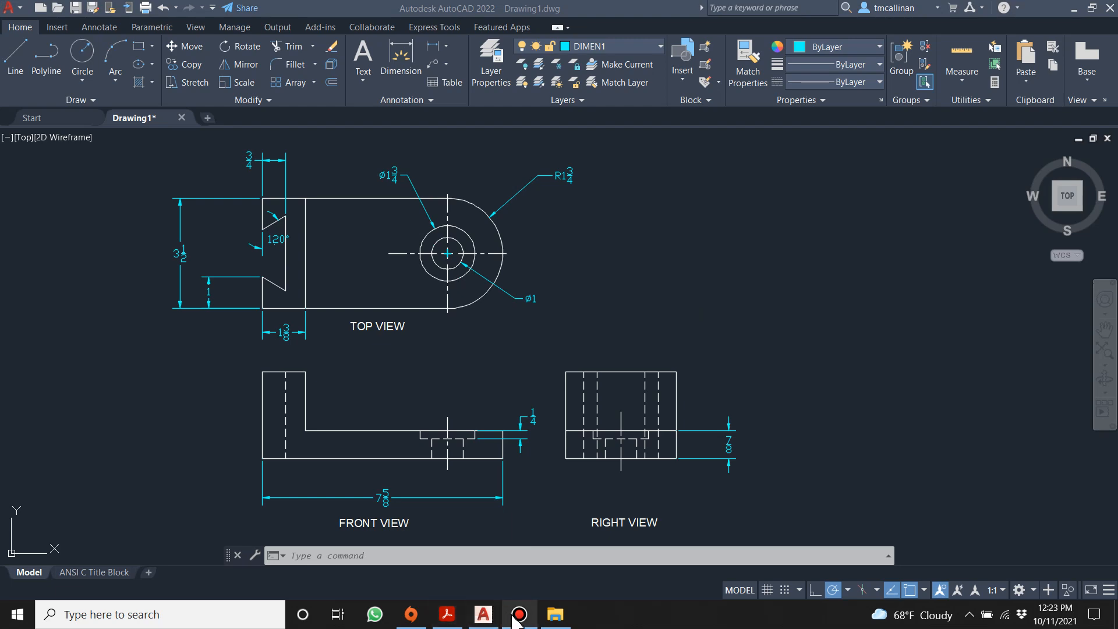
{"action": "left_click", "coordinate": [484, 616]}
{"action": "left_click", "coordinate": [447, 617]}
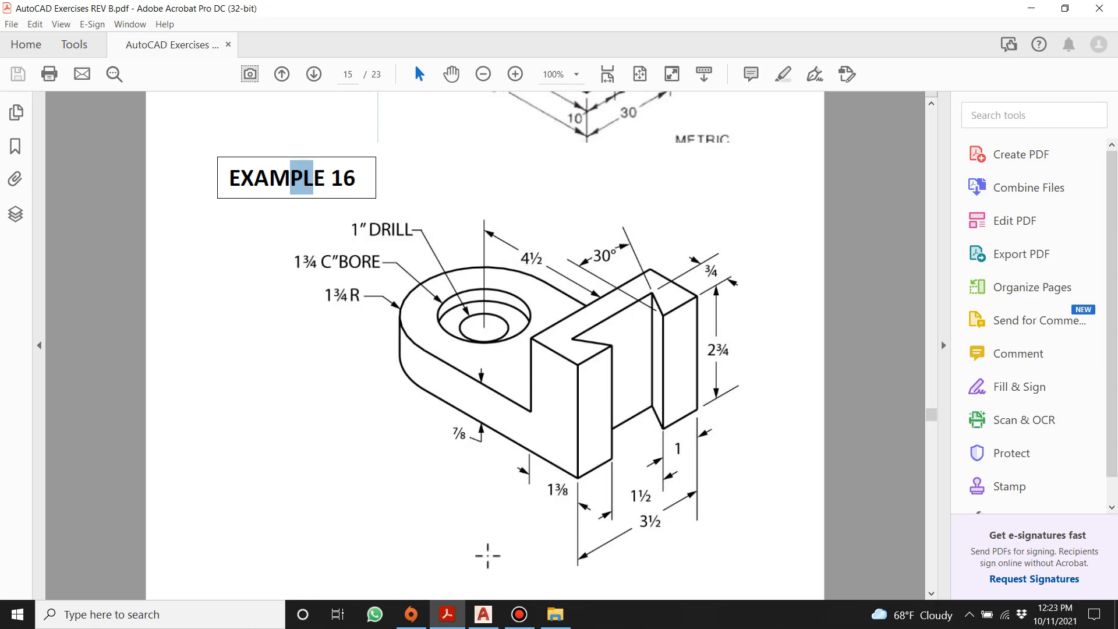
{"action": "left_click", "coordinate": [484, 614]}
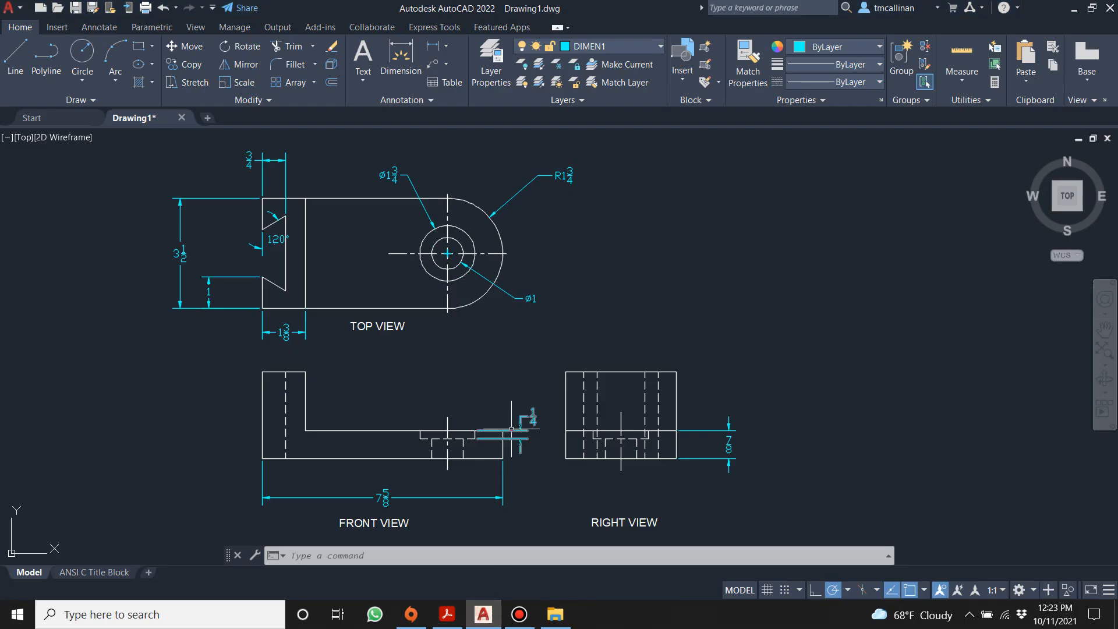
Step: Save the drawing again after comparing it with the exercise
{"action": "key", "text": "ctrl+s"}
{"action": "key", "text": "Escape"}
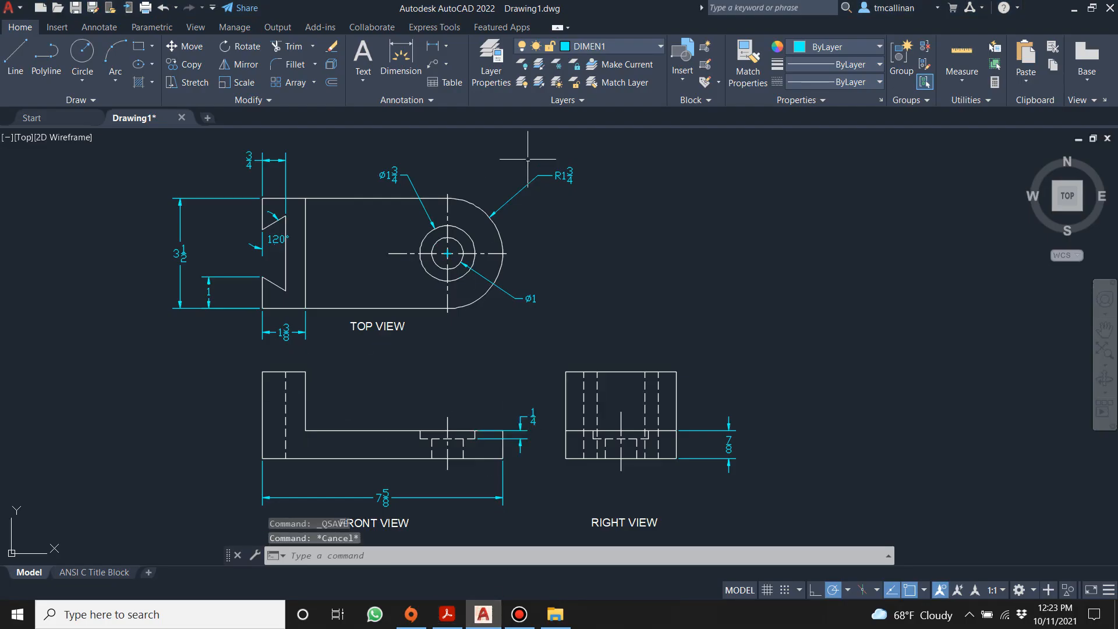
Step: Create a new layer named 3D and set its color to white
{"action": "left_click", "coordinate": [635, 46]}
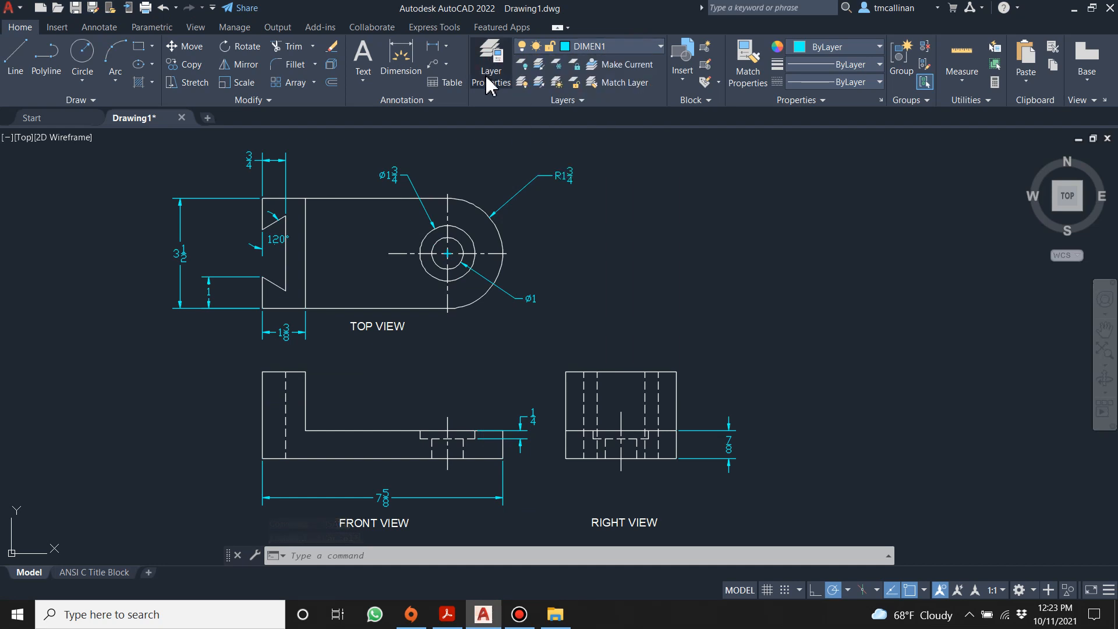
{"action": "left_click", "coordinate": [487, 77]}
{"action": "right_click", "coordinate": [167, 216]}
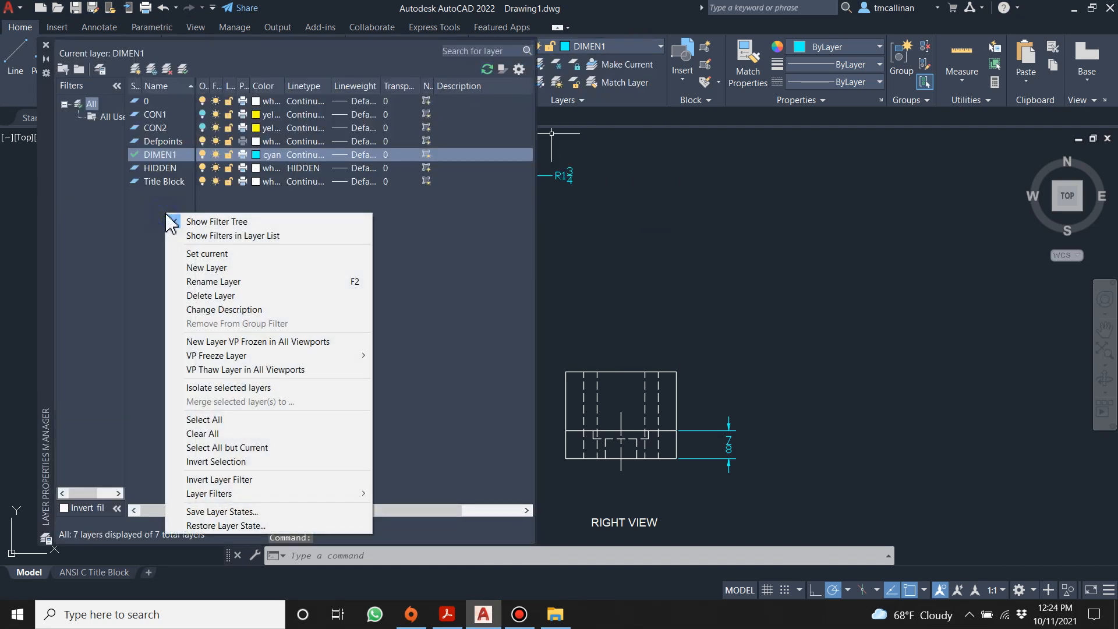
{"action": "left_click", "coordinate": [233, 267]}
{"action": "type", "text": "3D"}
{"action": "key", "text": "Return"}
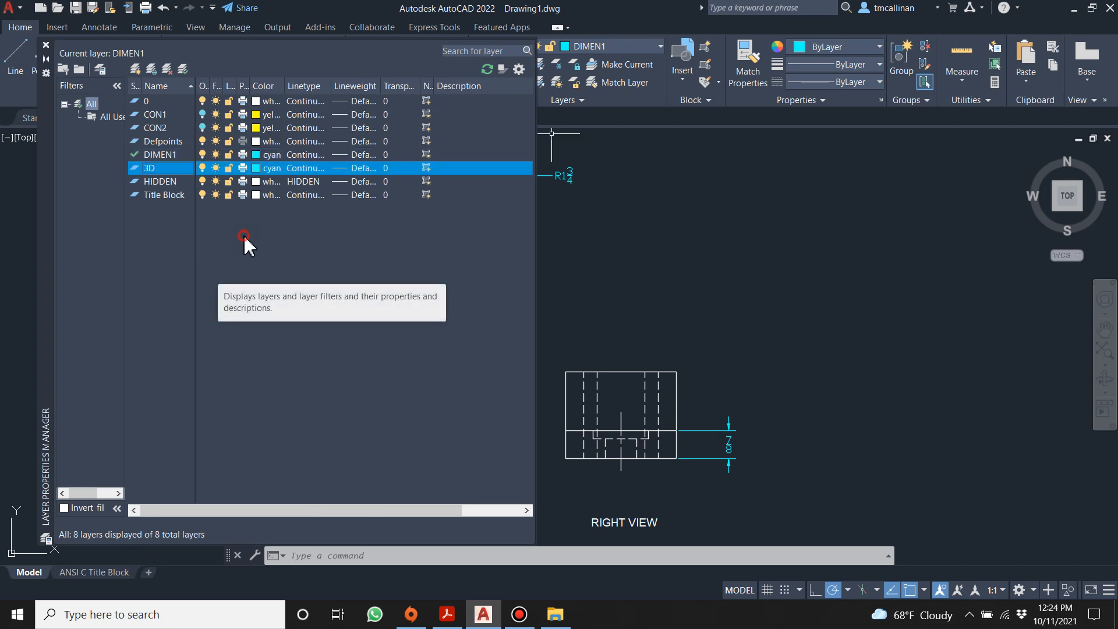
{"action": "left_click", "coordinate": [268, 168]}
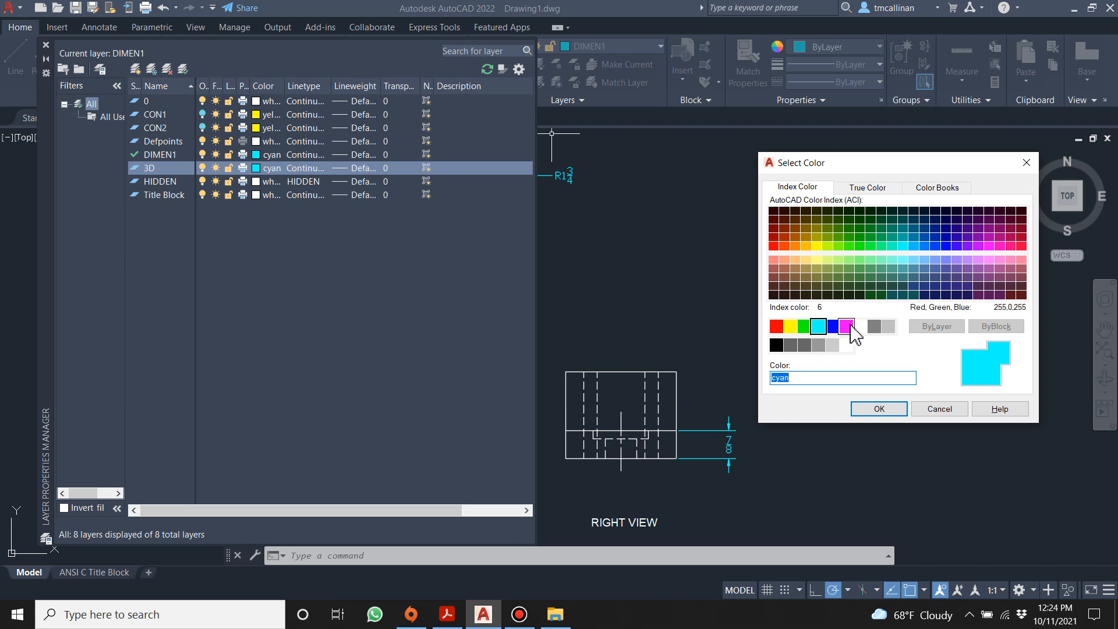
{"action": "left_click", "coordinate": [860, 326]}
{"action": "left_click", "coordinate": [866, 411]}
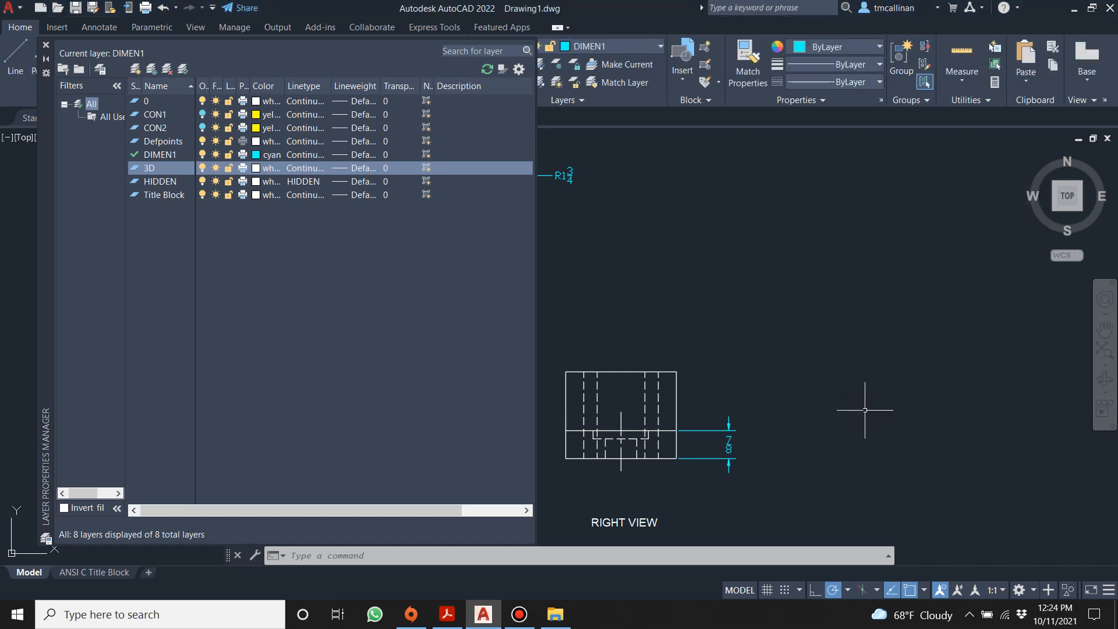
{"action": "left_click", "coordinate": [46, 45]}
Step: Copy the front view's outline and hidden lines without dimensions and paste them into the empty space above and right of the three views
{"action": "left_click", "coordinate": [234, 361]}
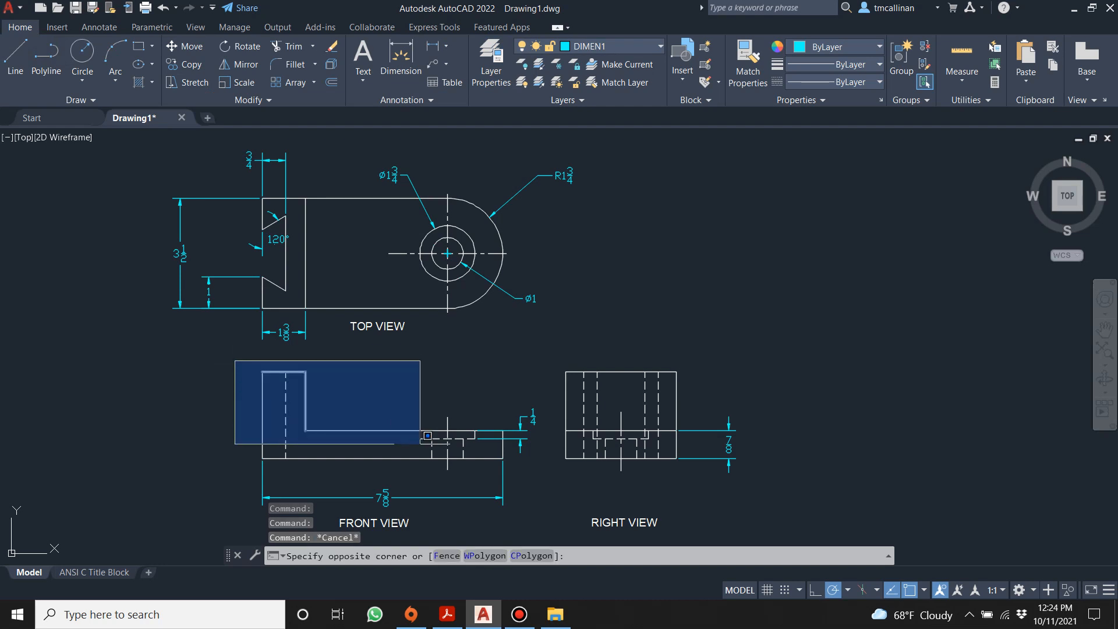
{"action": "left_click", "coordinate": [513, 466]}
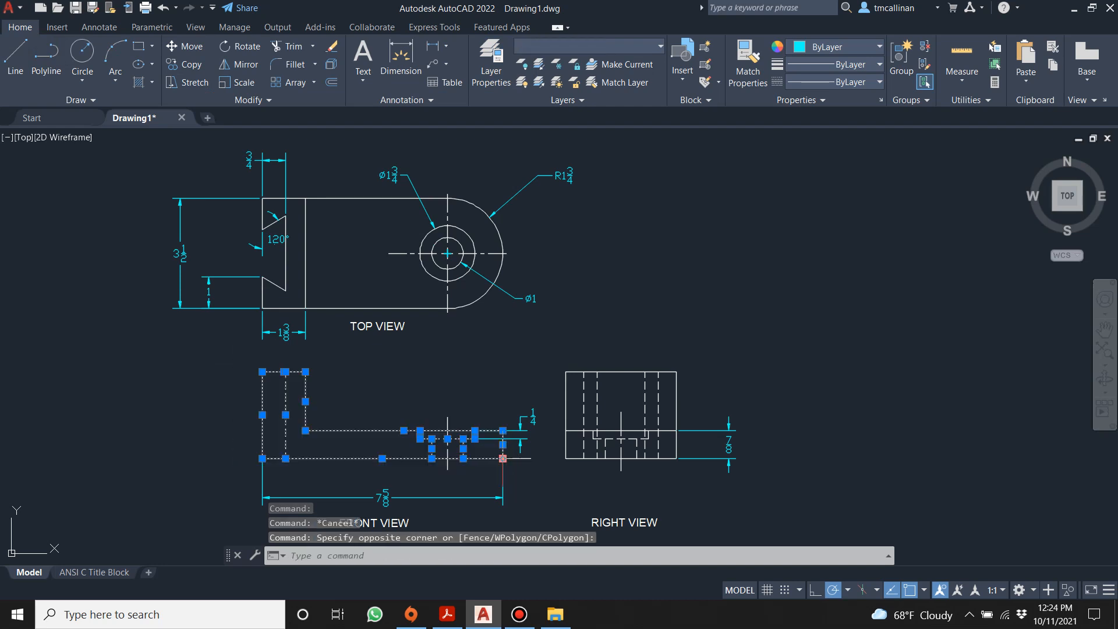
{"action": "key", "text": "ctrl+c"}
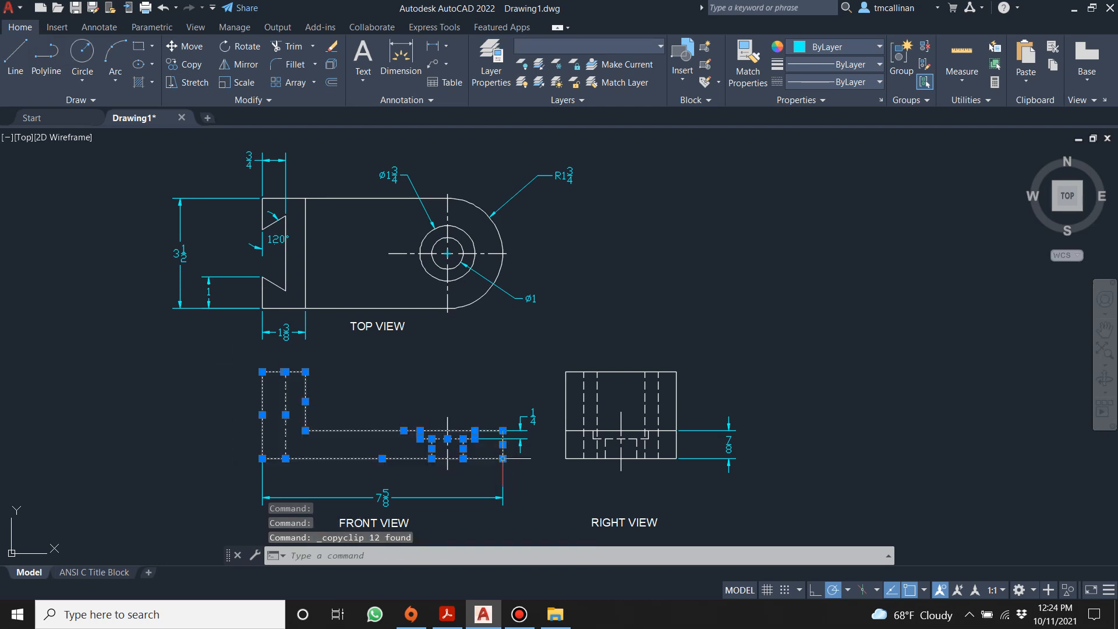
{"action": "scroll", "coordinate": [625, 176], "scroll_direction": "down", "scroll_amount": 3}
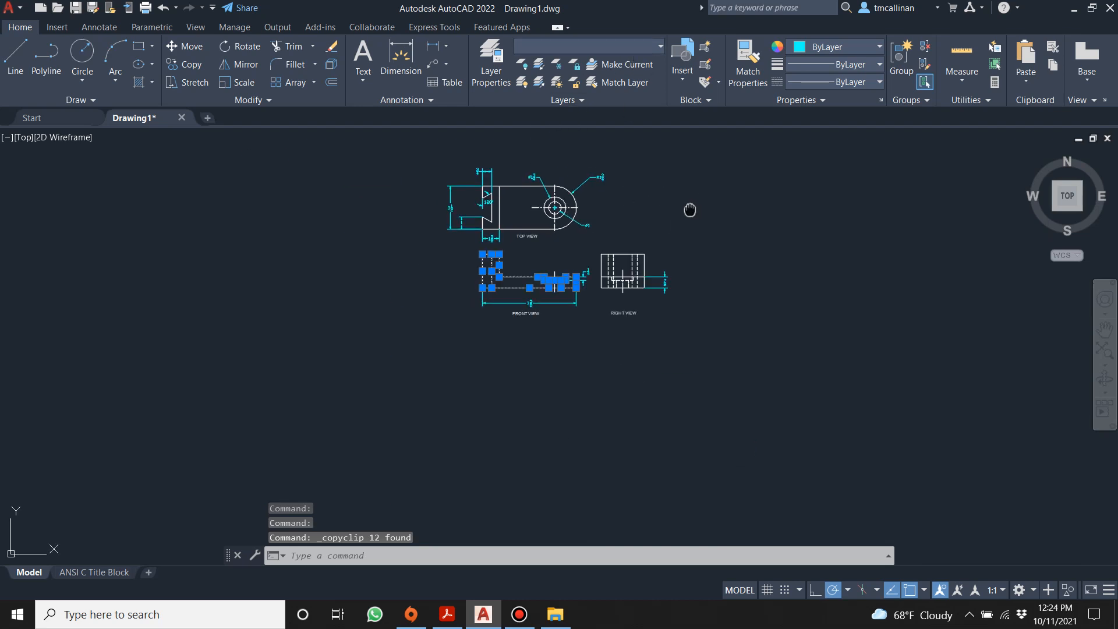
{"action": "middle_click_drag", "start_coordinate": [706, 195], "coordinate": [579, 305]}
{"action": "left_click", "coordinate": [600, 250]}
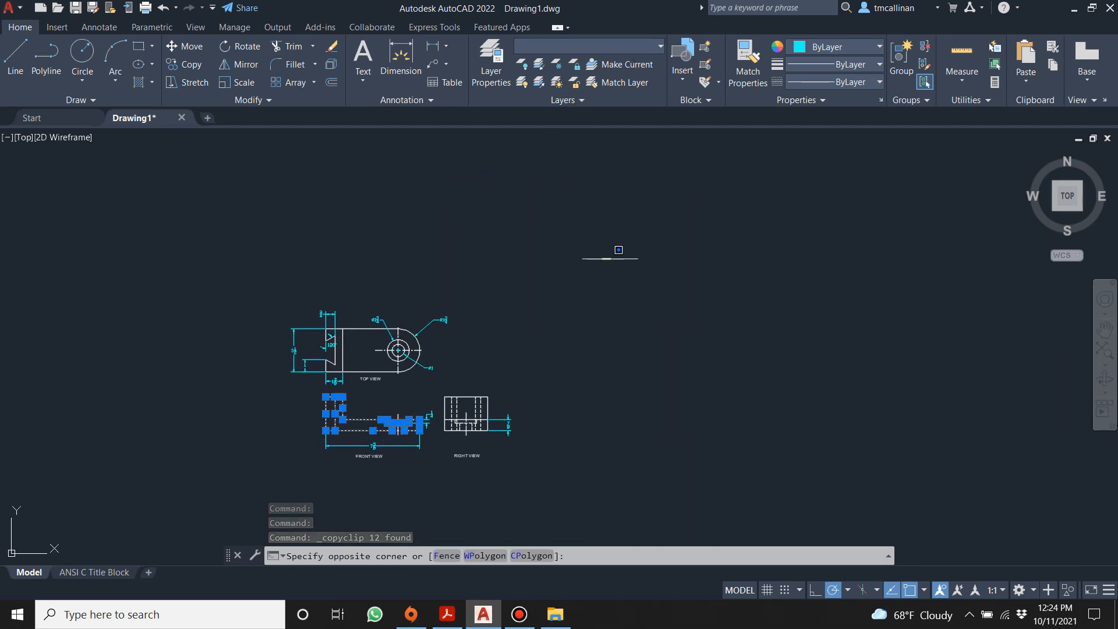
{"action": "key", "text": "ctrl+v"}
{"action": "left_click", "coordinate": [590, 275]}
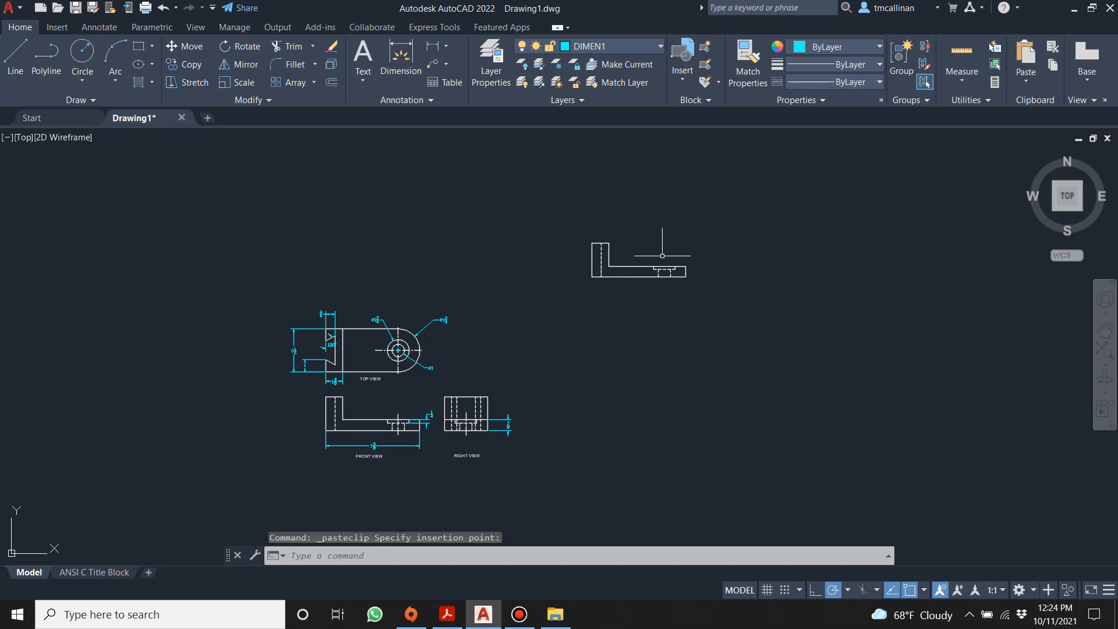
{"action": "key", "text": "Escape"}
Step: Assign all lines of the pasted front view copy to the 3D layer and clear the selection
{"action": "scroll", "coordinate": [653, 259], "scroll_direction": "up", "scroll_amount": 4}
{"action": "left_click", "coordinate": [463, 204]}
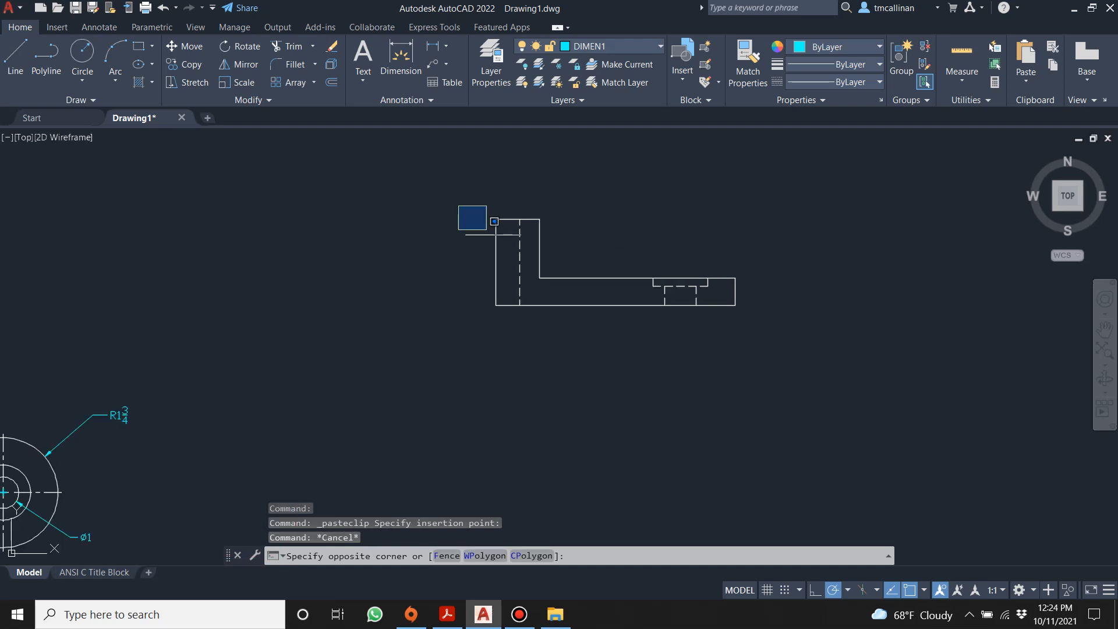
{"action": "left_click", "coordinate": [779, 362]}
{"action": "left_click", "coordinate": [619, 50]}
{"action": "left_click", "coordinate": [596, 83]}
{"action": "key", "text": "Escape"}
{"action": "key", "text": "Escape"}
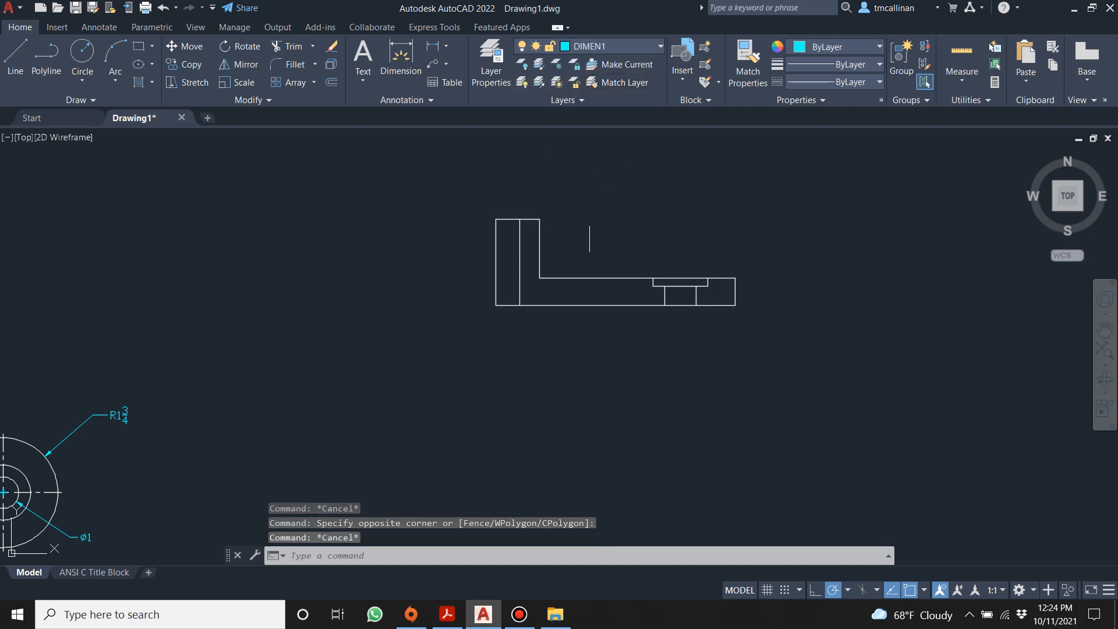
Step: Make the 3D layer the current layer
{"action": "left_click", "coordinate": [627, 46]}
{"action": "left_click", "coordinate": [599, 107]}
{"action": "key", "text": "Escape"}
Step: Erase the counterbored hole's lines and the inner vertical line from the front view copy, keeping only its L-shaped outline
{"action": "scroll", "coordinate": [691, 293], "scroll_direction": "up", "scroll_amount": 4}
{"action": "left_click", "coordinate": [754, 318]}
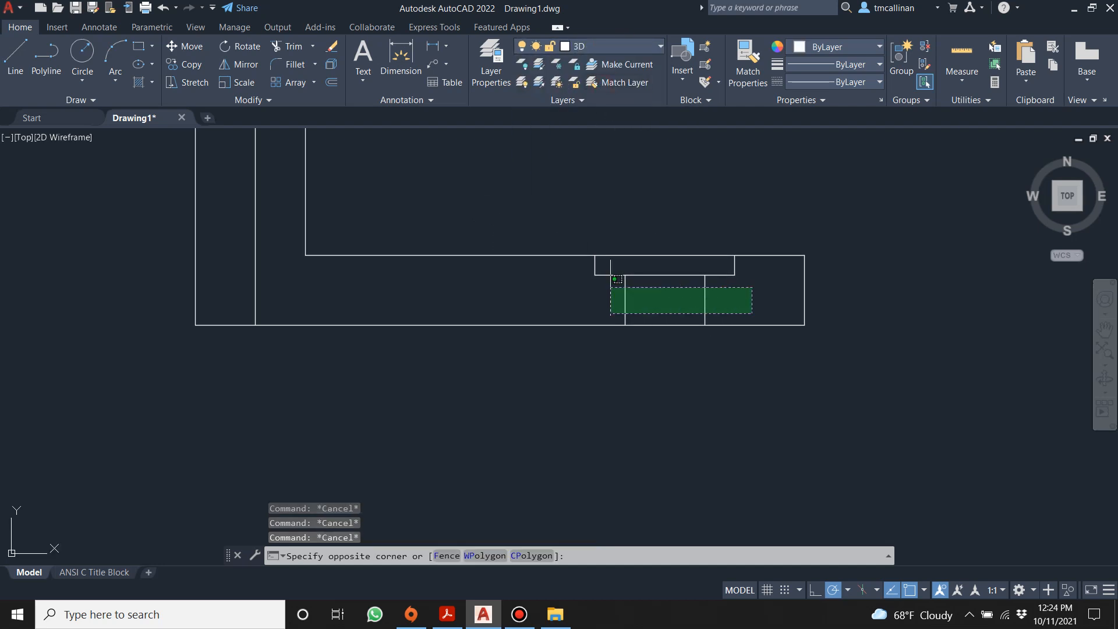
{"action": "left_click", "coordinate": [550, 252]}
{"action": "key", "text": "Delete"}
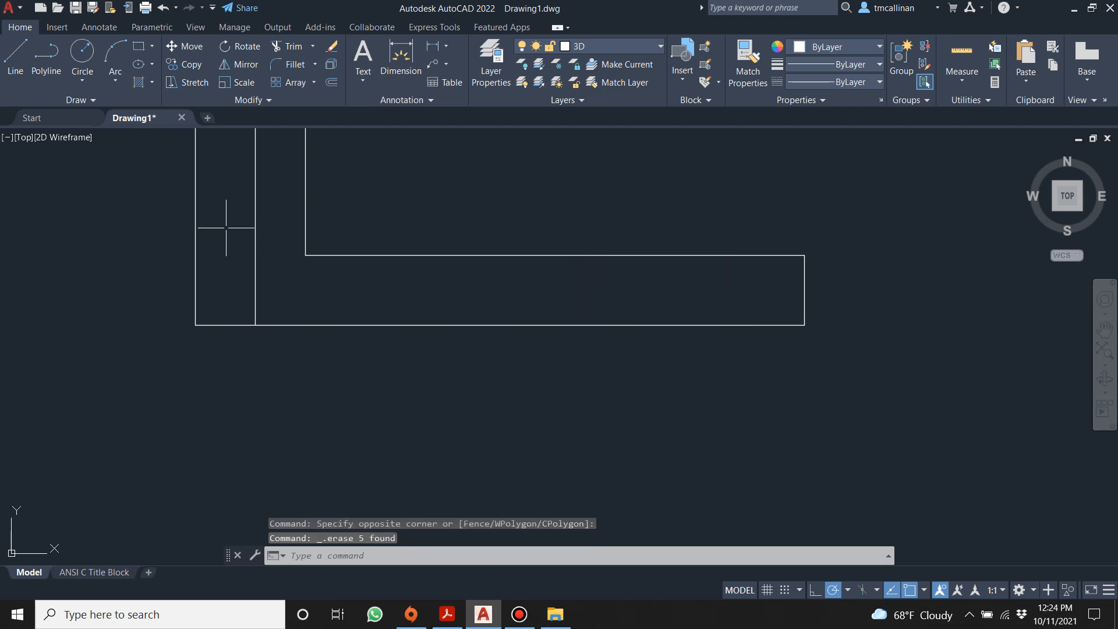
{"action": "left_click", "coordinate": [256, 218]}
{"action": "key", "text": "Delete"}
{"action": "scroll", "coordinate": [262, 271], "scroll_direction": "down", "scroll_amount": 5}
{"action": "scroll", "coordinate": [268, 223], "scroll_direction": "up", "scroll_amount": 2}
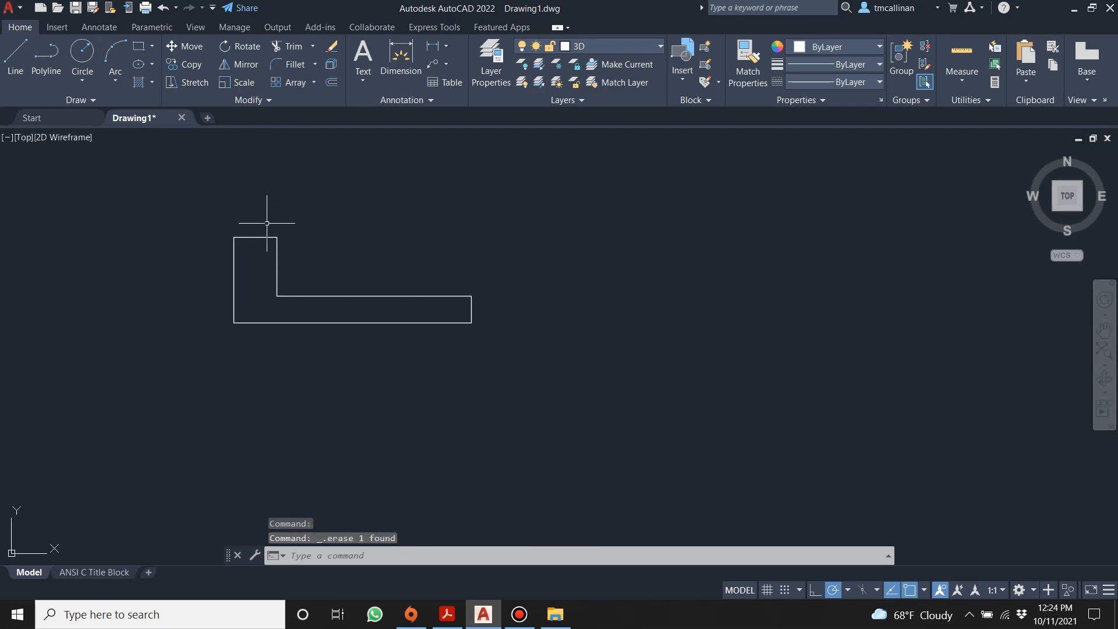
Step: Switch the workspace from Drafting & Annotation to 3D Basics
{"action": "scroll", "coordinate": [268, 223], "scroll_direction": "down", "scroll_amount": 4}
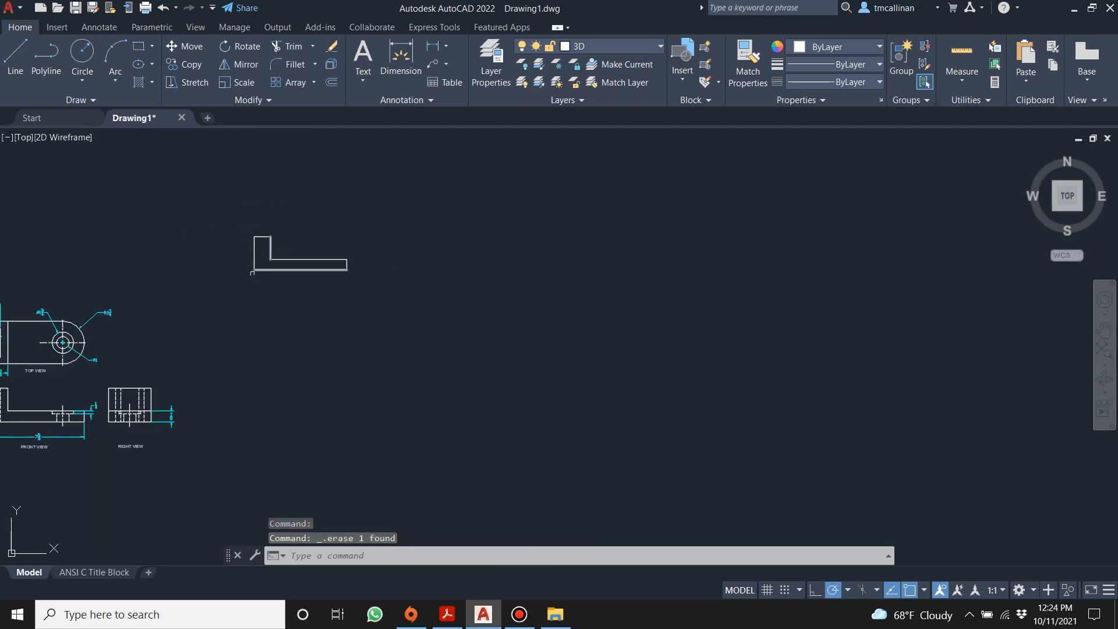
{"action": "left_click", "coordinate": [1034, 591]}
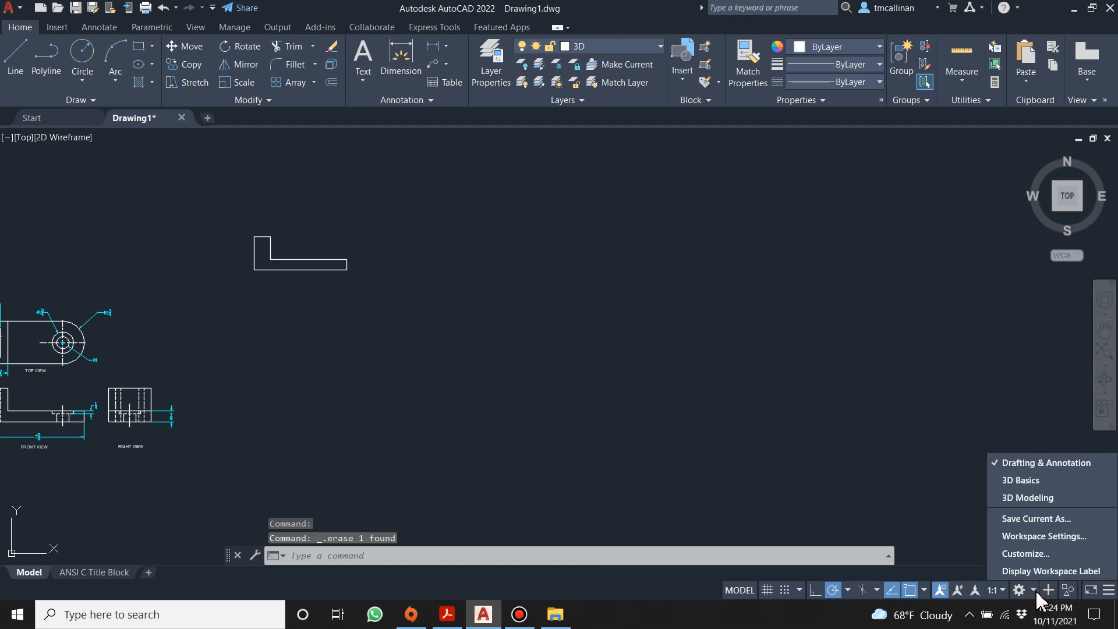
{"action": "left_click", "coordinate": [1055, 481]}
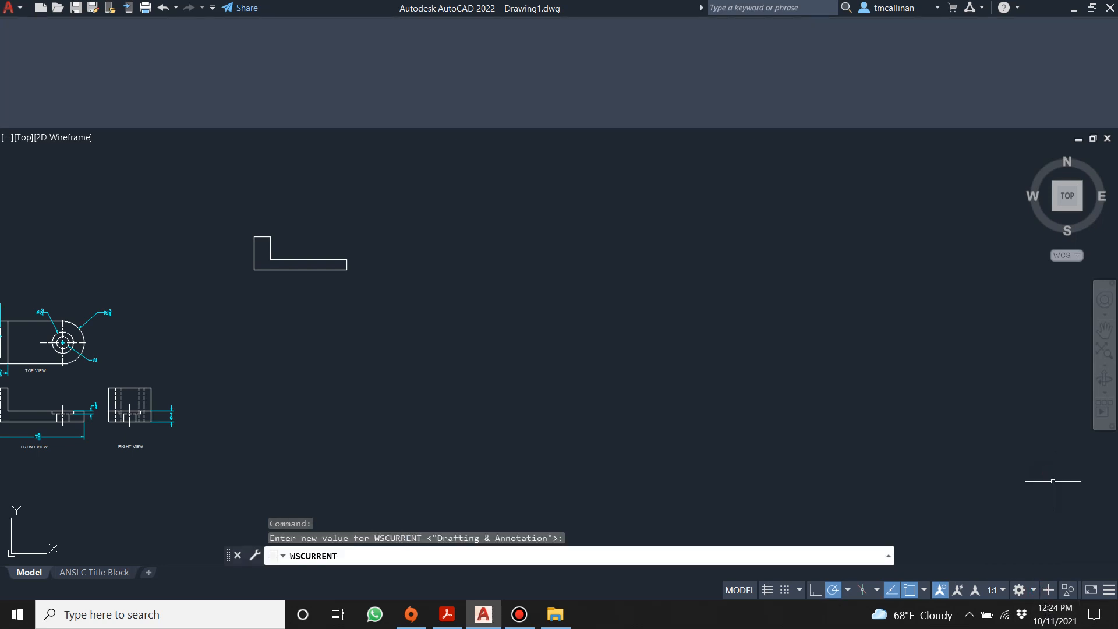
{"action": "scroll", "coordinate": [322, 297], "scroll_direction": "down", "scroll_amount": 4}
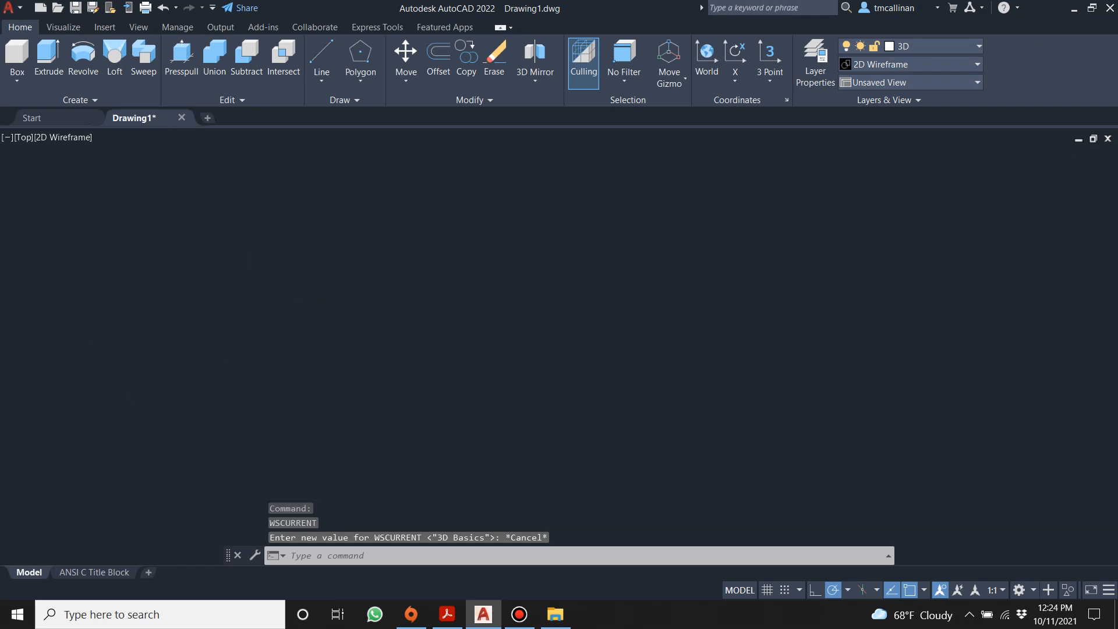
Step: Convert the closed L-shaped outline of the front view copy into a region
{"action": "middle_click_drag", "start_coordinate": [430, 324], "coordinate": [520, 349]}
{"action": "scroll", "coordinate": [414, 309], "scroll_direction": "up", "scroll_amount": 6}
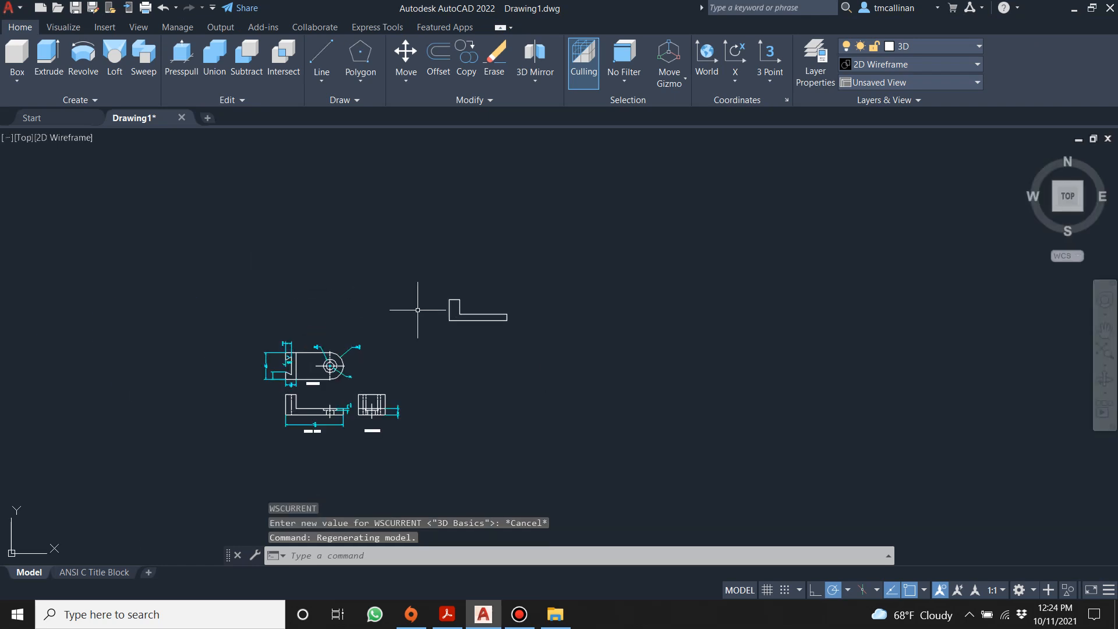
{"action": "left_click", "coordinate": [389, 288]}
{"action": "left_click", "coordinate": [578, 387]}
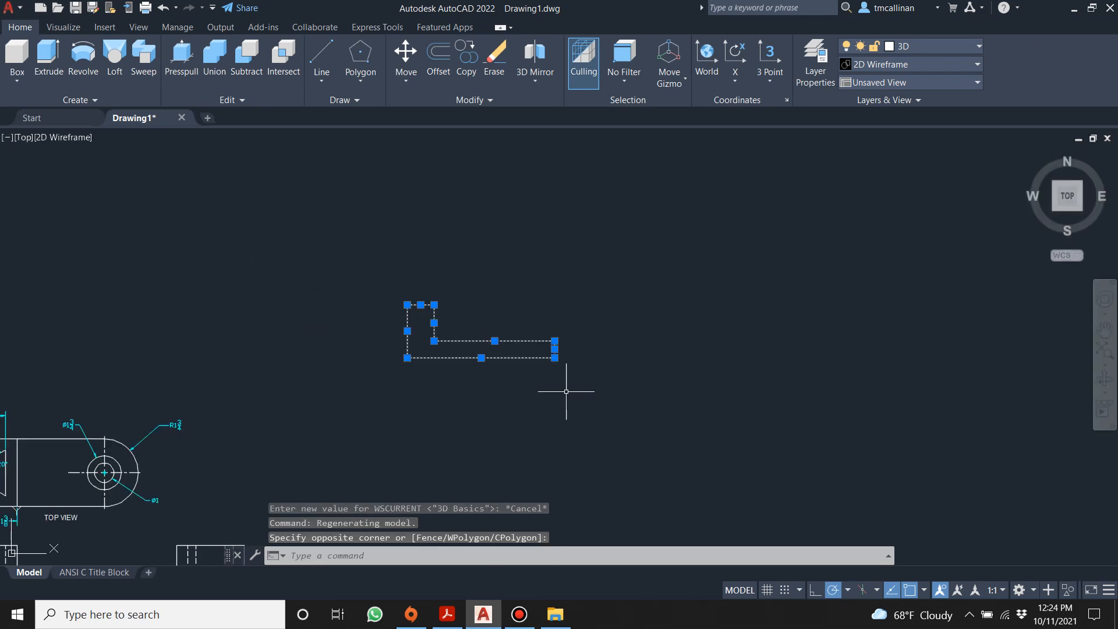
{"action": "type", "text": "region"}
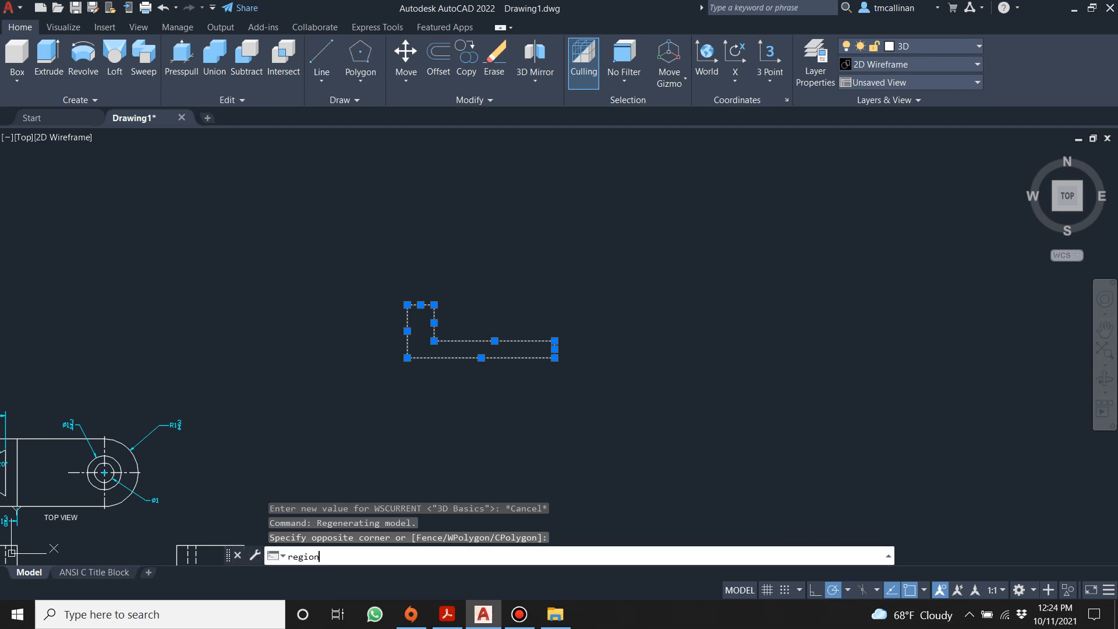
{"action": "key", "text": "Return"}
{"action": "left_click", "coordinate": [379, 289]}
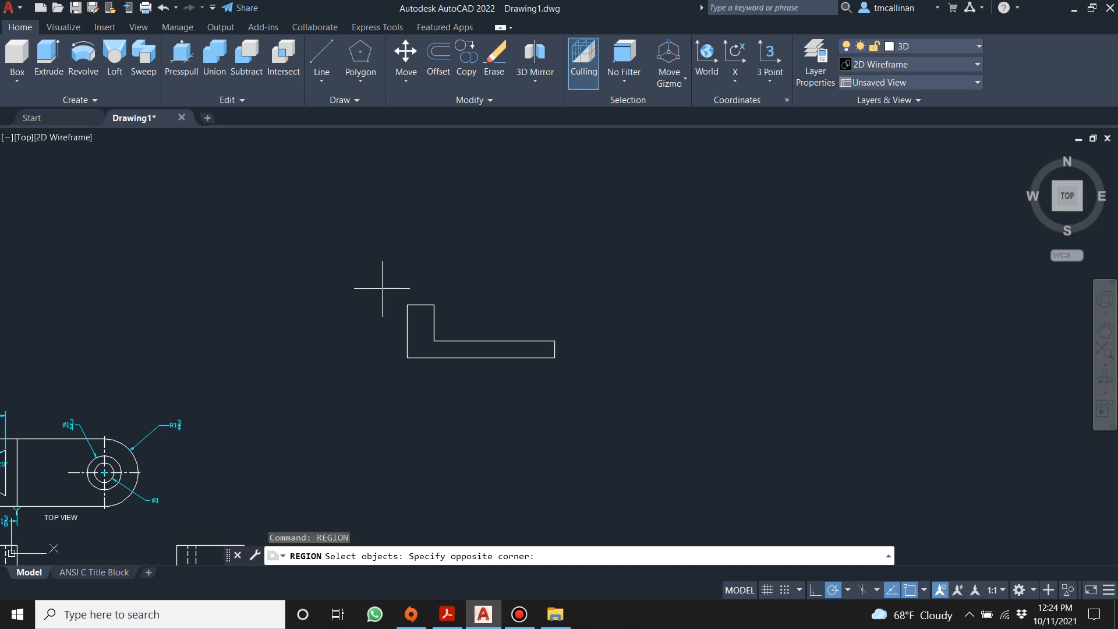
{"action": "left_click", "coordinate": [607, 390]}
{"action": "key", "text": "Return"}
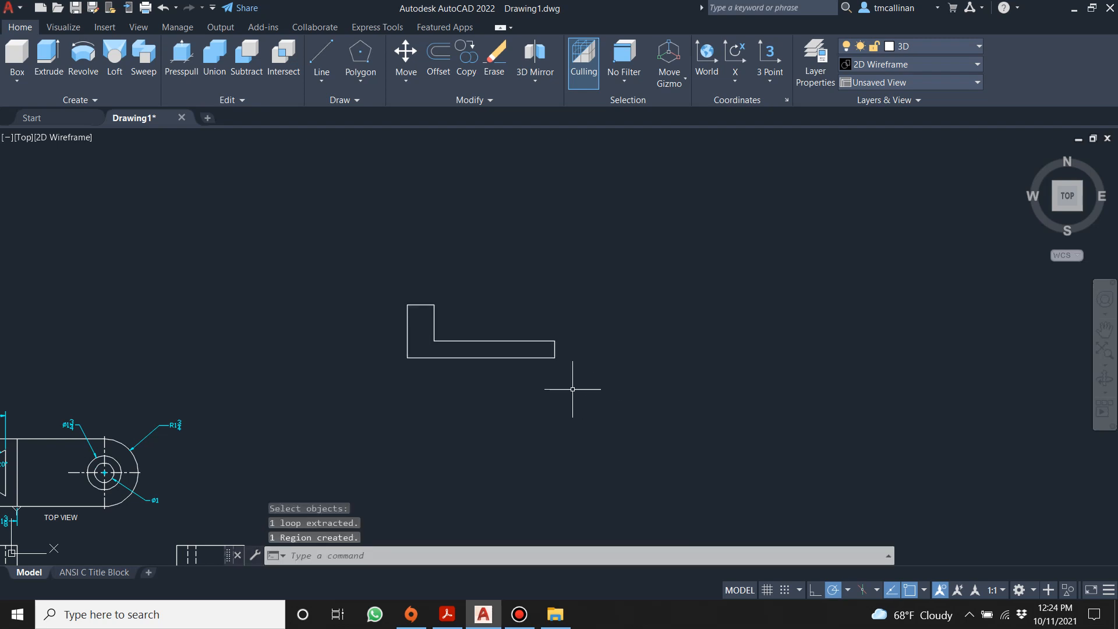
{"action": "key", "text": "Escape"}
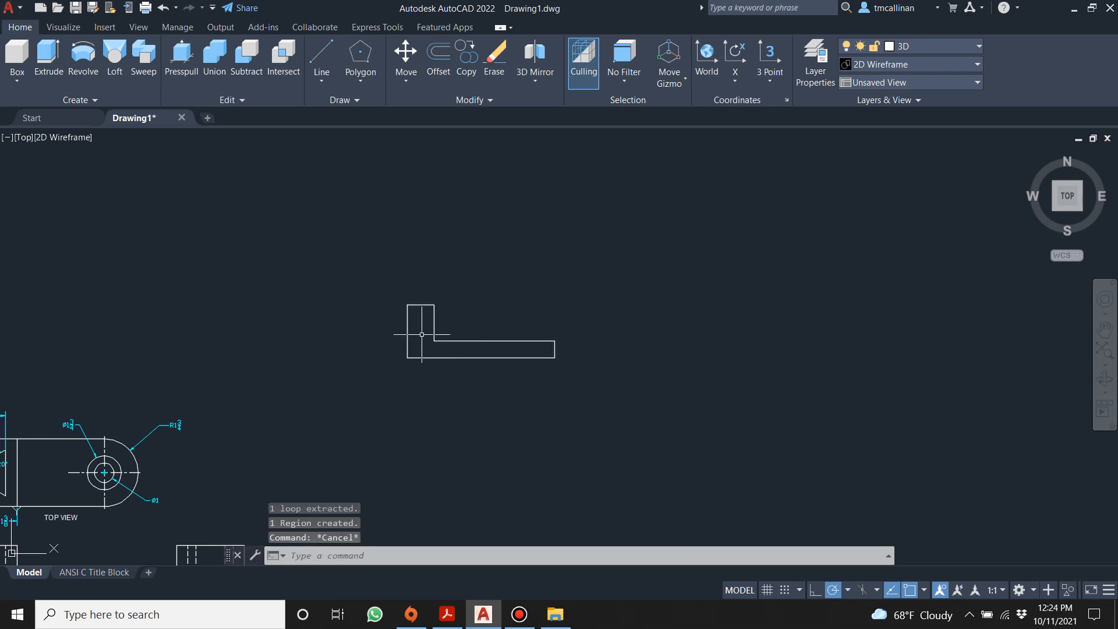
Step: Try to extrude the L-shaped region to a freehand height of about 3.22, and undo the extrusion
{"action": "scroll", "coordinate": [136, 402], "scroll_direction": "up", "scroll_amount": 5}
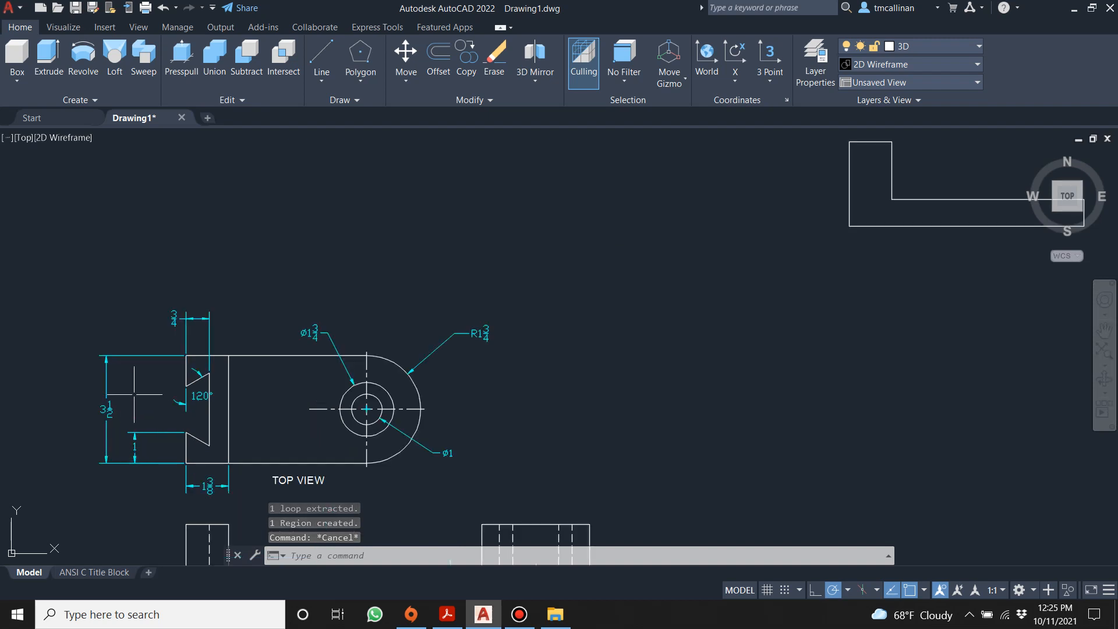
{"action": "left_click", "coordinate": [59, 60]}
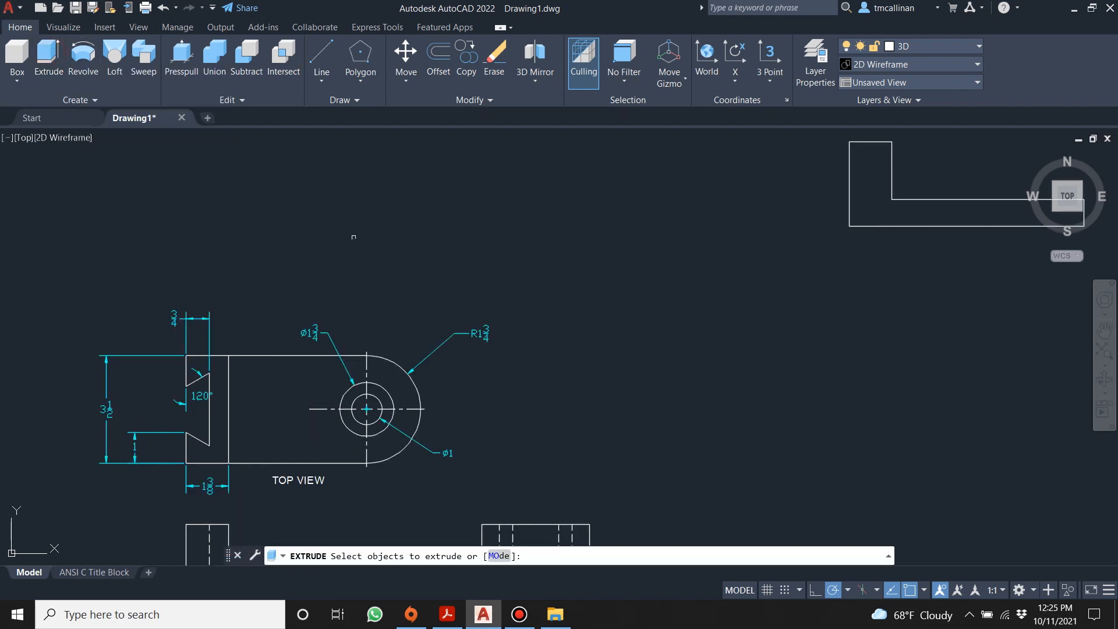
{"action": "scroll", "coordinate": [489, 300], "scroll_direction": "down", "scroll_amount": 3}
{"action": "left_click", "coordinate": [617, 250]}
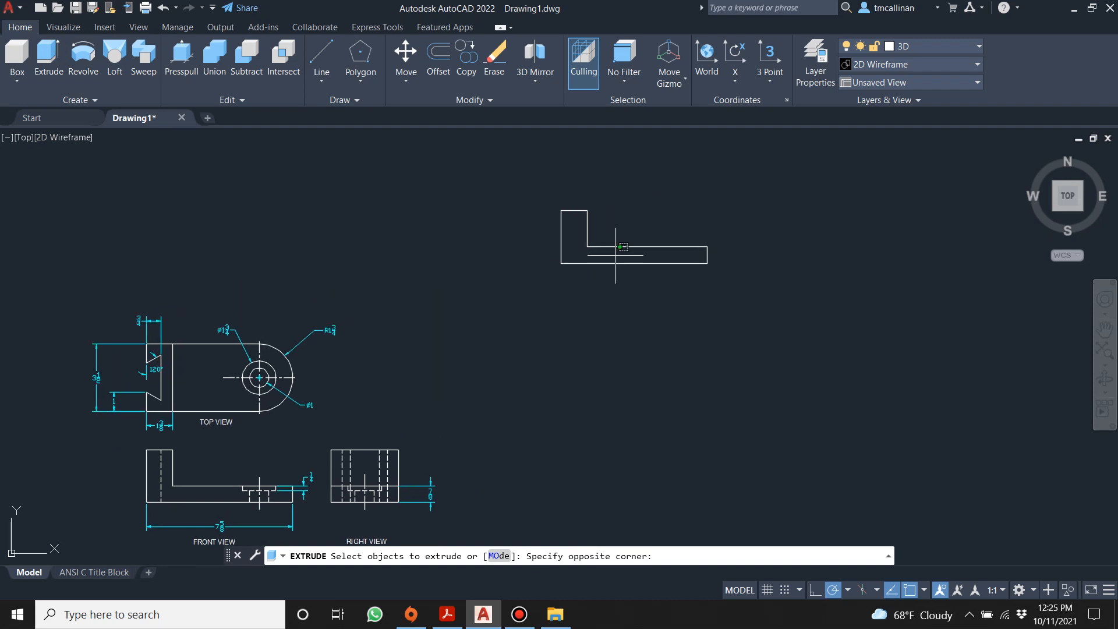
{"action": "scroll", "coordinate": [717, 199], "scroll_direction": "up", "scroll_amount": 2}
{"action": "left_click", "coordinate": [718, 200]}
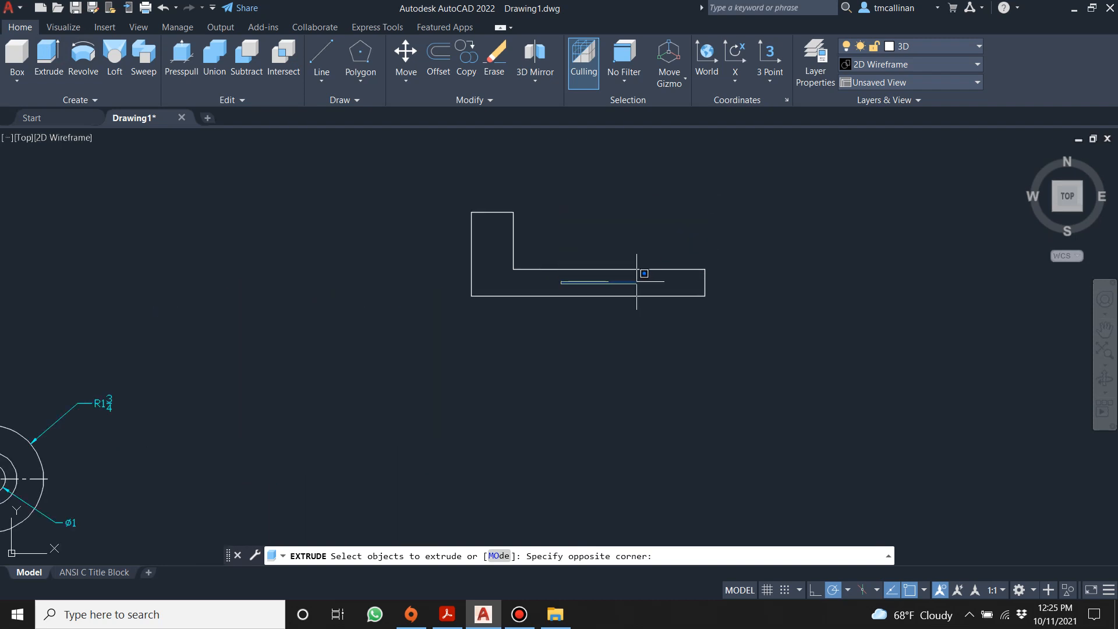
{"action": "left_click", "coordinate": [662, 267]}
{"action": "left_click", "coordinate": [661, 251]}
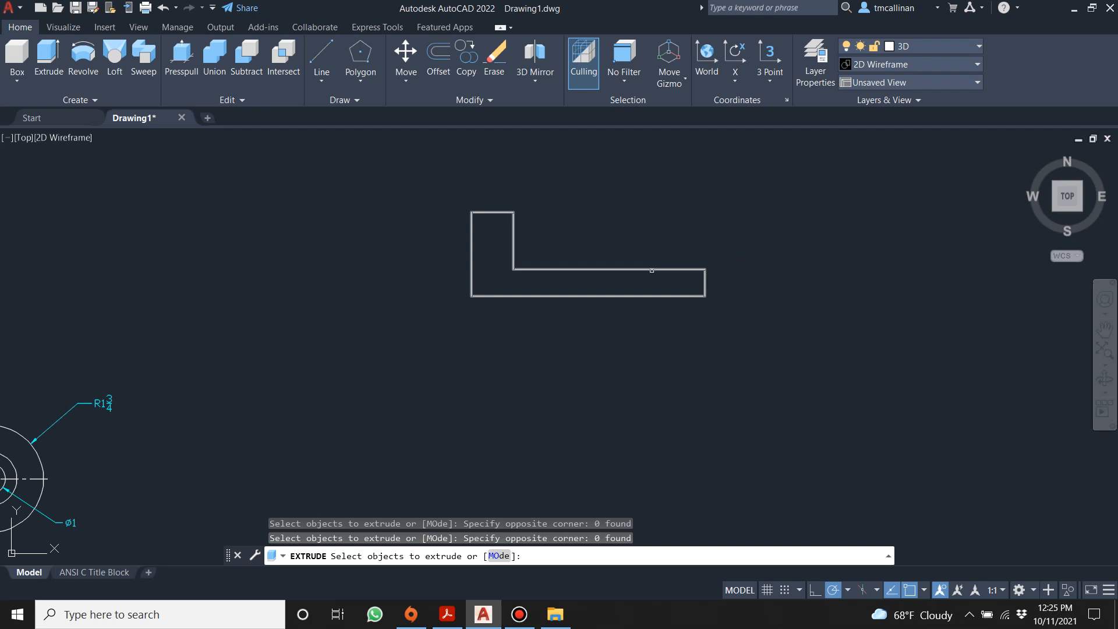
{"action": "left_click", "coordinate": [652, 270]}
{"action": "key", "text": "Return"}
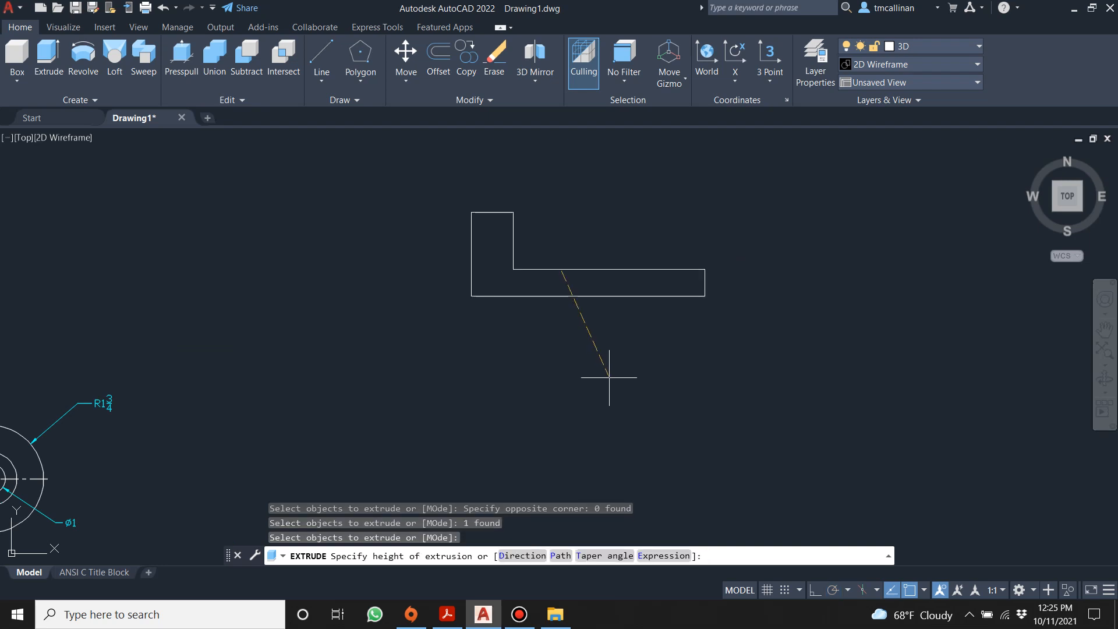
{"action": "middle_click_drag", "start_coordinate": [606, 379], "coordinate": [556, 277], "text": "shift"}
{"action": "scroll", "coordinate": [553, 265], "scroll_direction": "down", "scroll_amount": 3}
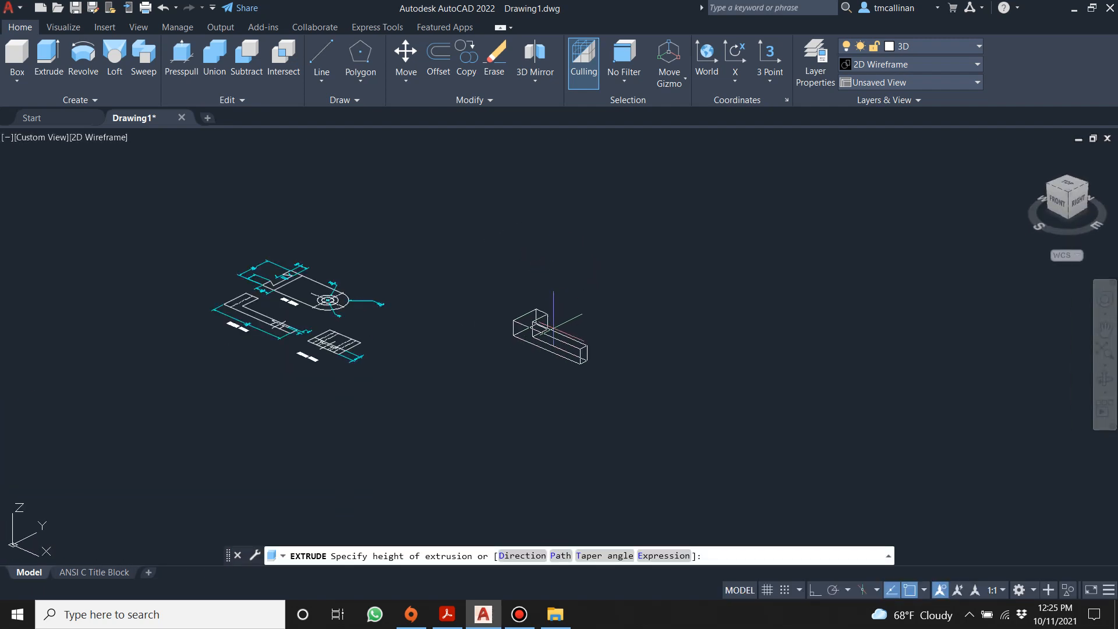
{"action": "scroll", "coordinate": [558, 326], "scroll_direction": "up", "scroll_amount": 3}
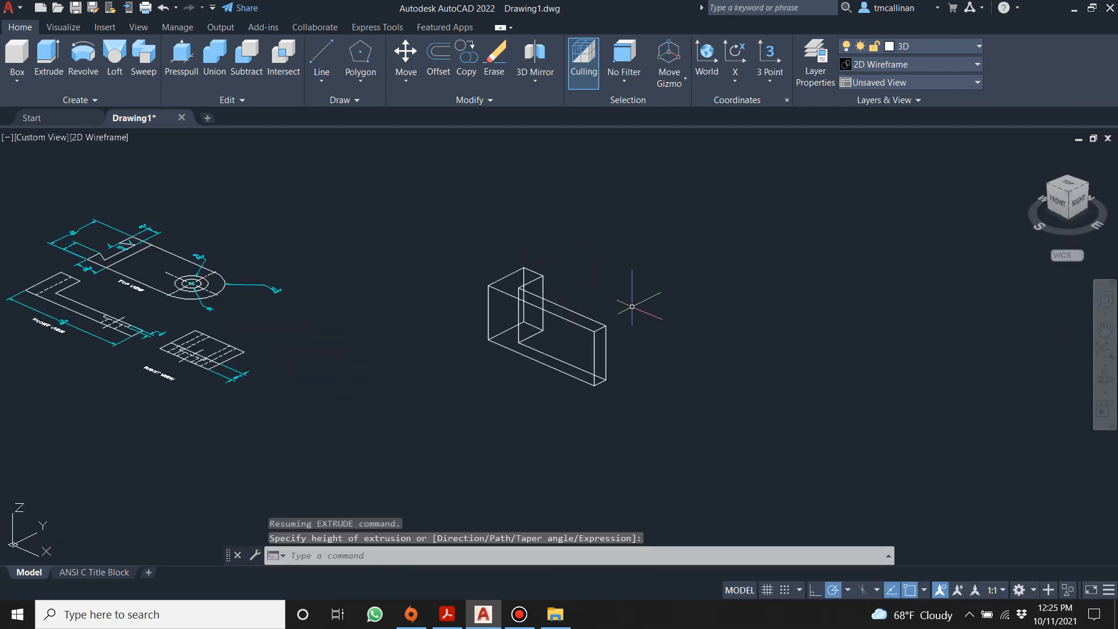
{"action": "key", "text": "ctrl+z"}
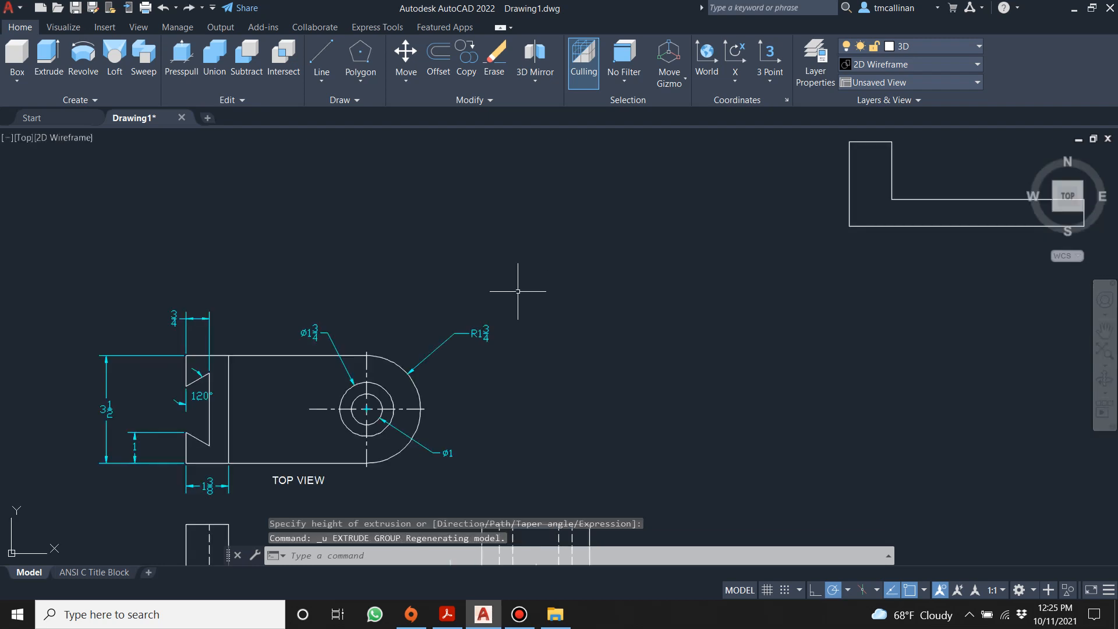
Step: Extrude the L-shaped region into a solid with a height of 3.5
{"action": "middle_click_drag", "start_coordinate": [658, 221], "coordinate": [771, 260], "text": "shift"}
{"action": "scroll", "coordinate": [824, 259], "scroll_direction": "up", "scroll_amount": 4}
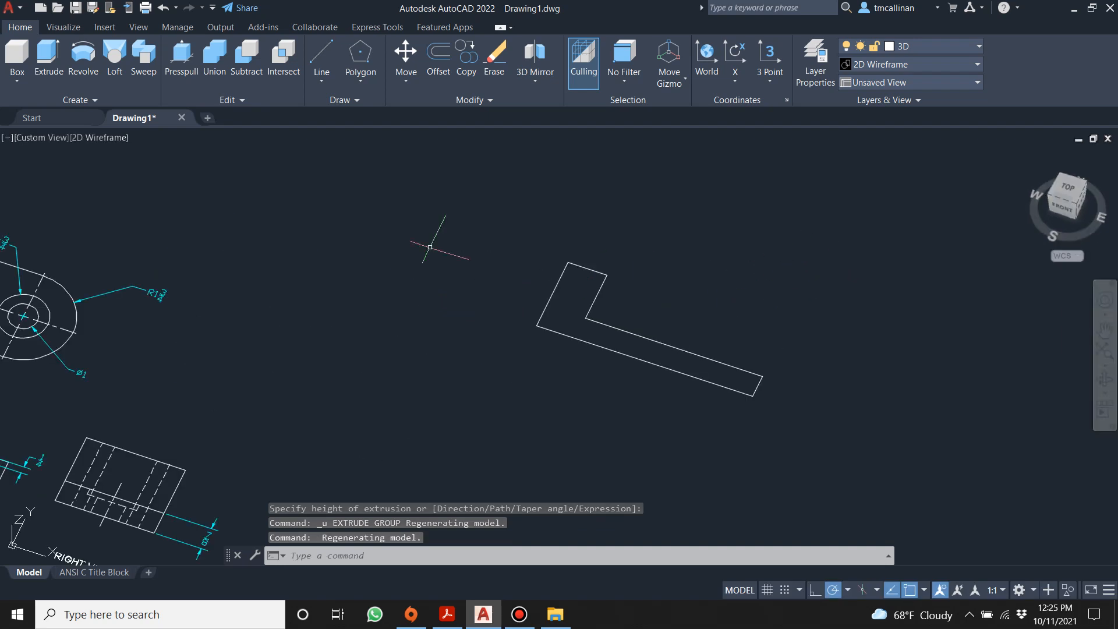
{"action": "left_click", "coordinate": [48, 58]}
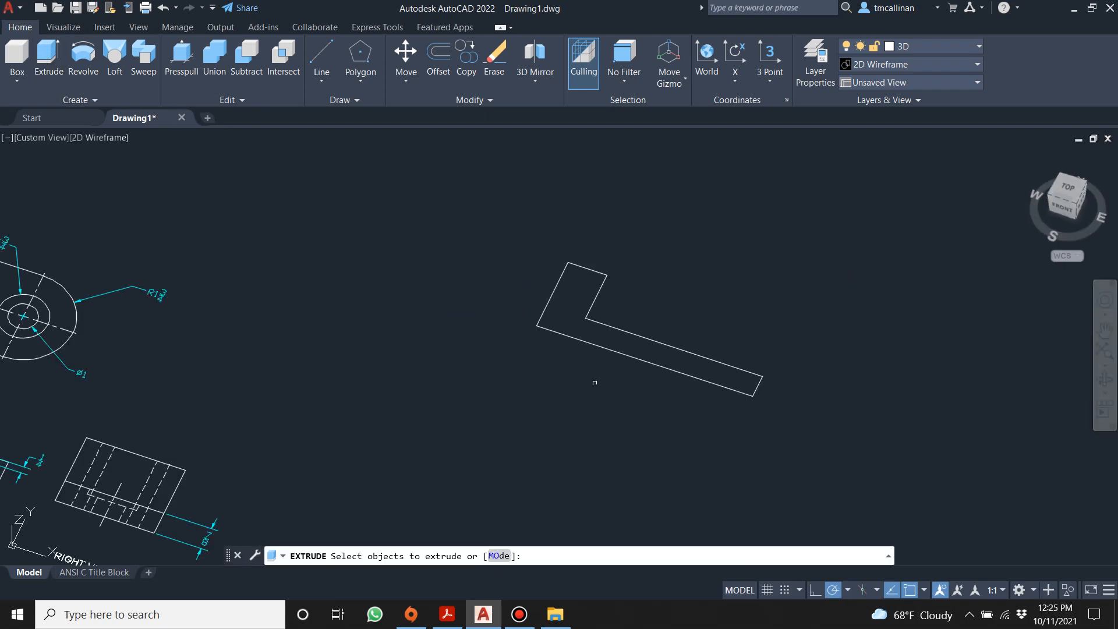
{"action": "left_click", "coordinate": [622, 352]}
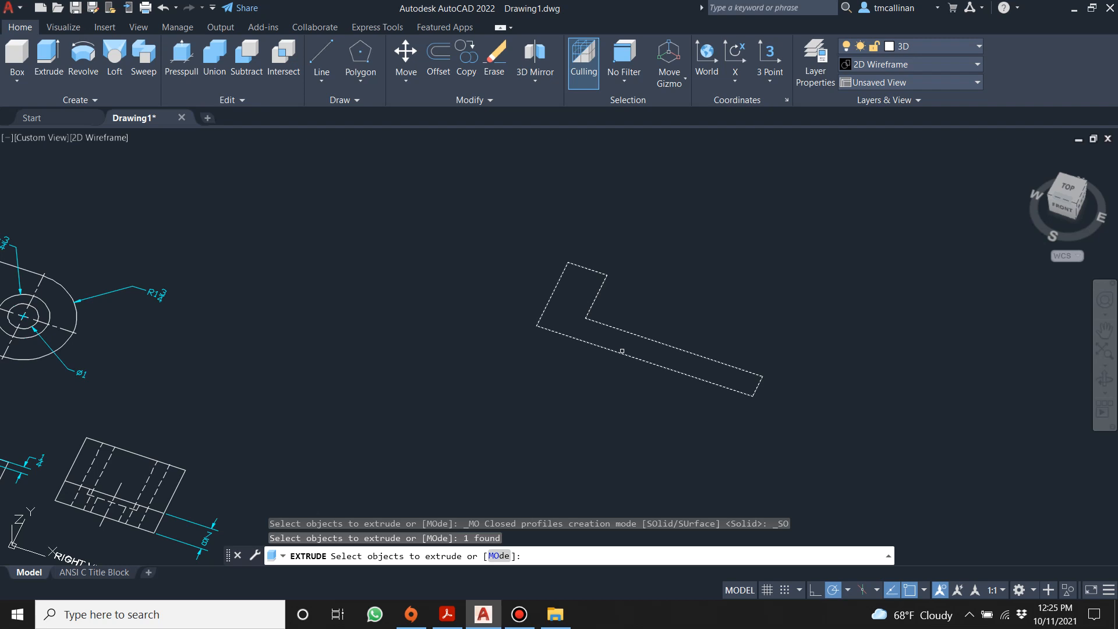
{"action": "key", "text": "Return"}
{"action": "type", "text": "3.5"}
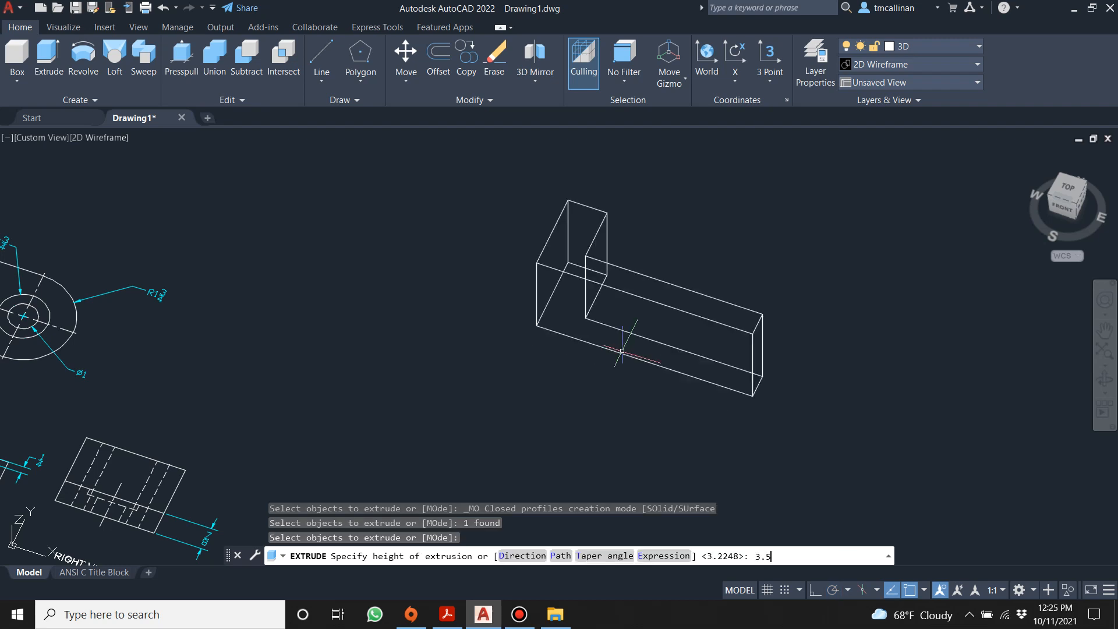
{"action": "key", "text": "Return"}
Step: Set the visual style to Conceptual to show the extruded L-shaped solid shaded
{"action": "middle_click_drag", "start_coordinate": [727, 286], "coordinate": [698, 291], "text": "shift"}
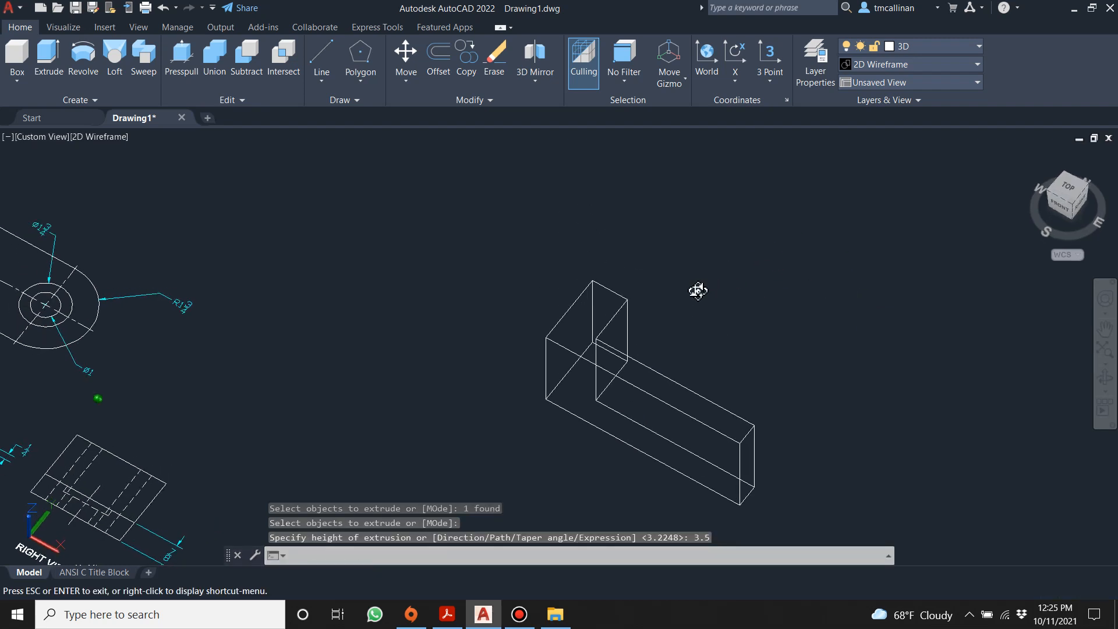
{"action": "scroll", "coordinate": [701, 296], "scroll_direction": "down", "scroll_amount": 4}
{"action": "scroll", "coordinate": [768, 406], "scroll_direction": "up", "scroll_amount": 2}
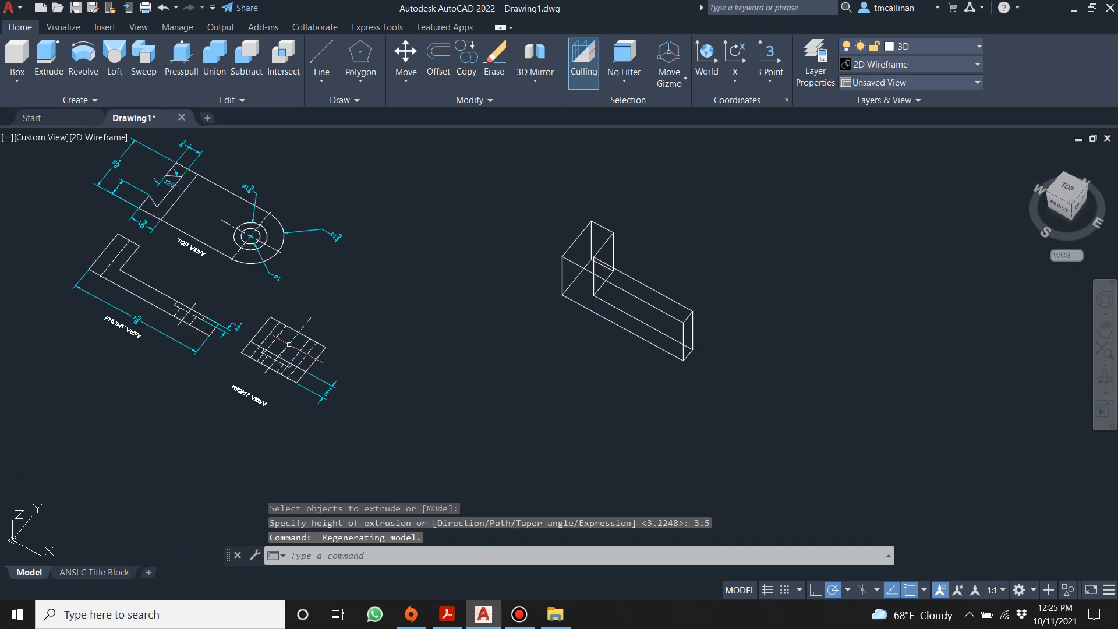
{"action": "scroll", "coordinate": [292, 238], "scroll_direction": "up", "scroll_amount": 2}
{"action": "scroll", "coordinate": [355, 233], "scroll_direction": "down", "scroll_amount": 2}
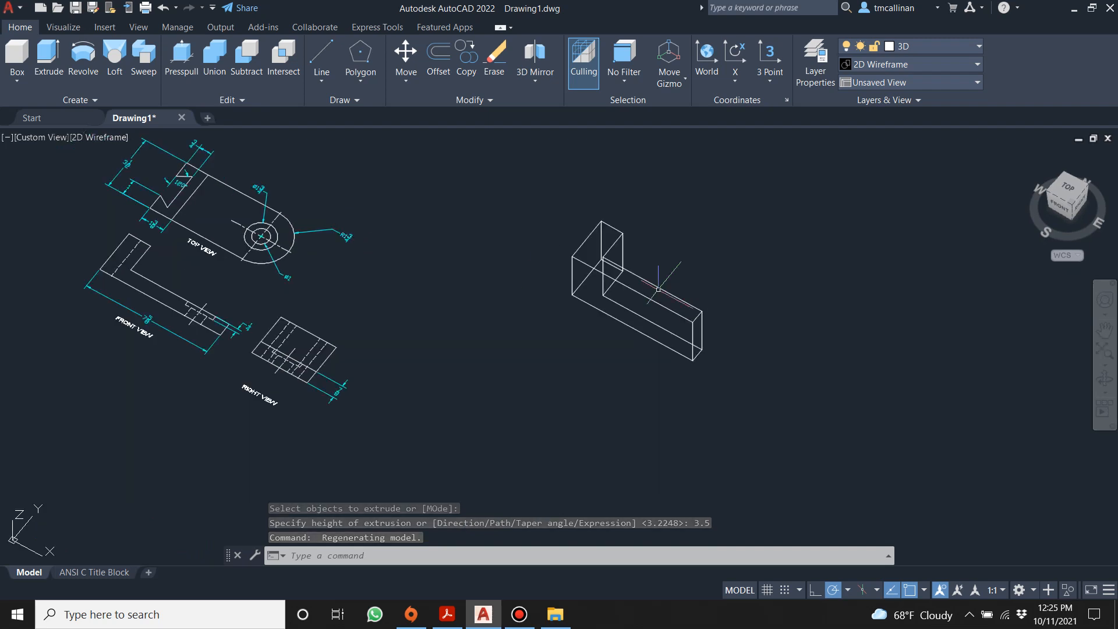
{"action": "scroll", "coordinate": [733, 307], "scroll_direction": "up", "scroll_amount": 2}
{"action": "left_click", "coordinate": [902, 65]}
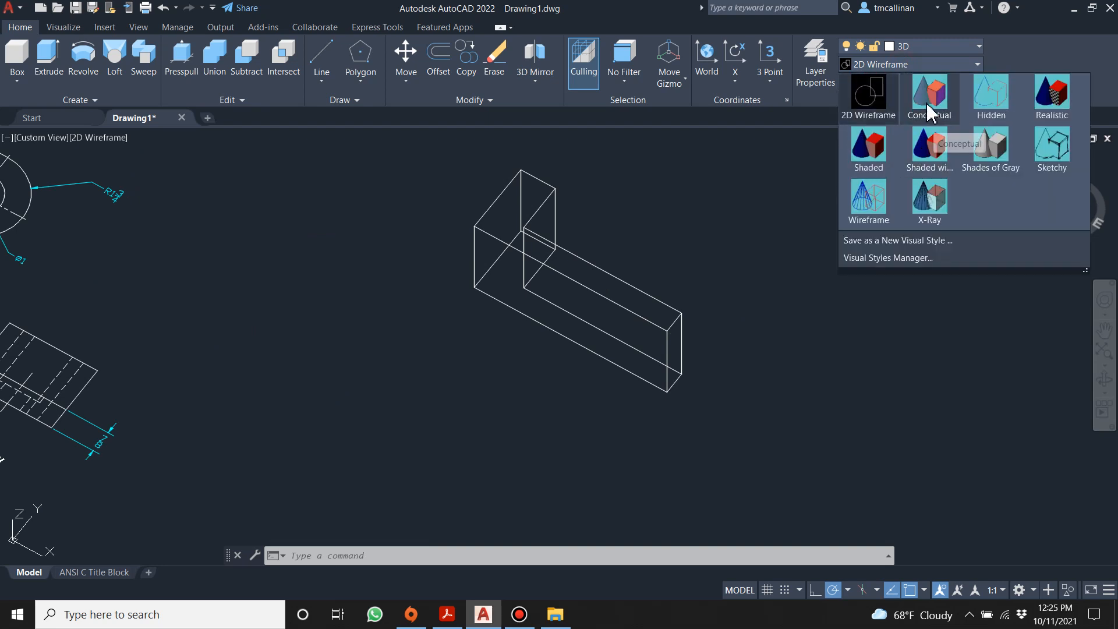
{"action": "left_click", "coordinate": [926, 98]}
{"action": "middle_click_drag", "start_coordinate": [706, 257], "coordinate": [674, 241], "text": "shift"}
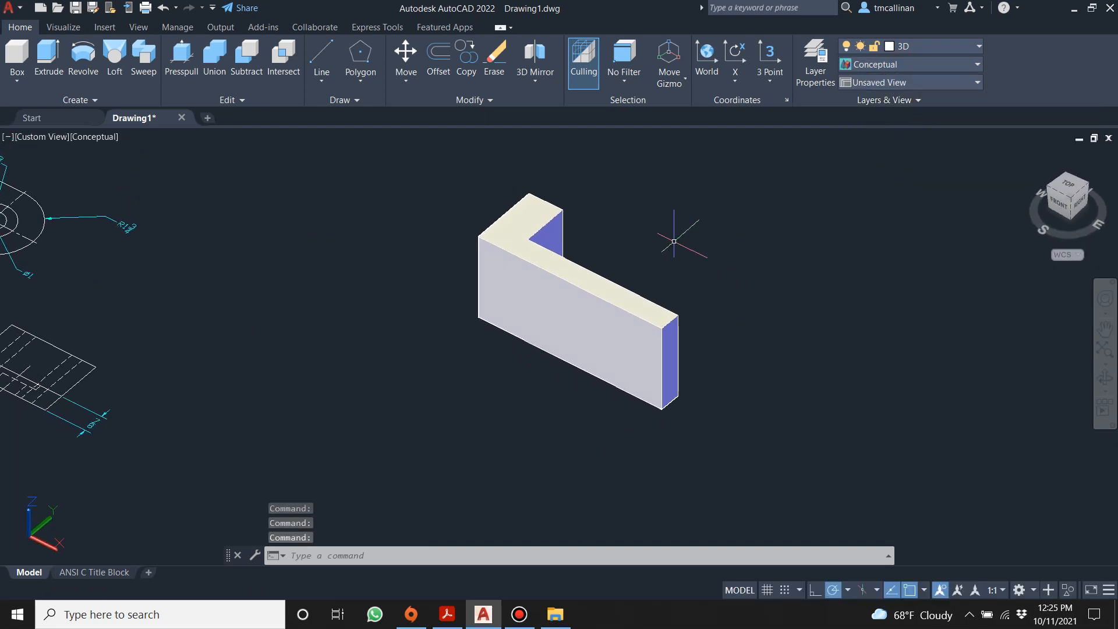
Step: Fillet the upper end edge of the solid's long arm with a radius of 1.75
{"action": "left_click", "coordinate": [200, 105]}
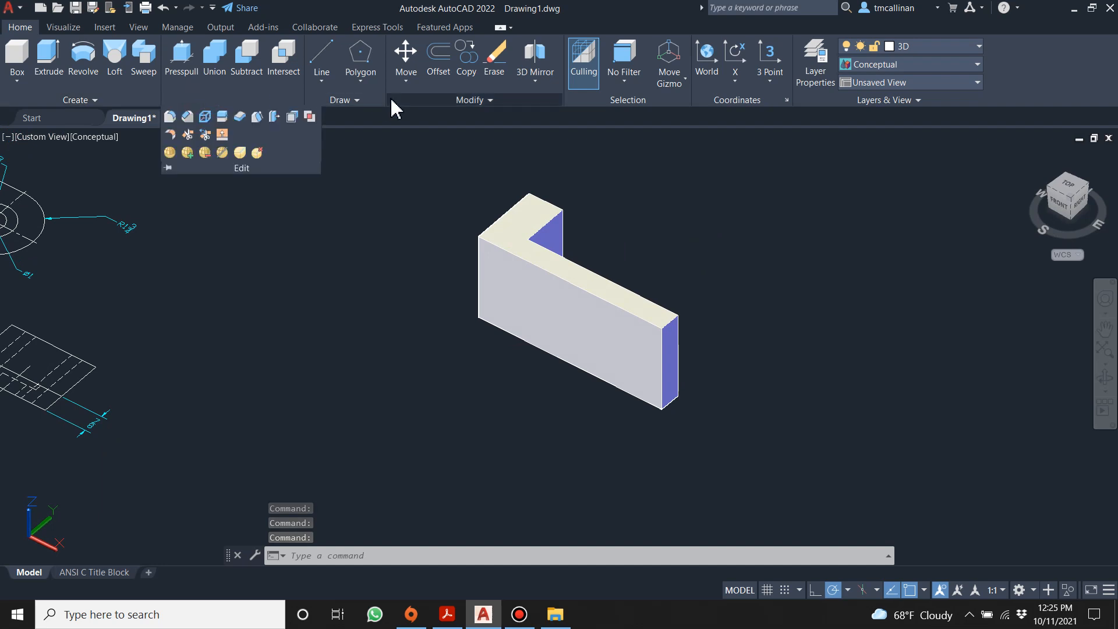
{"action": "left_click", "coordinate": [452, 102]}
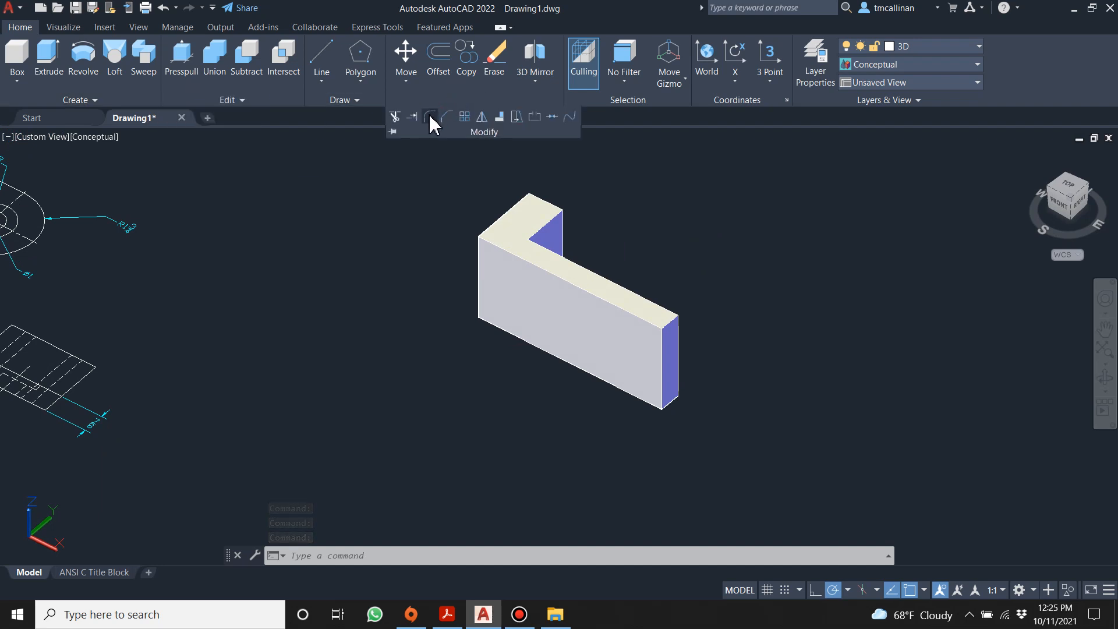
{"action": "left_click", "coordinate": [430, 117]}
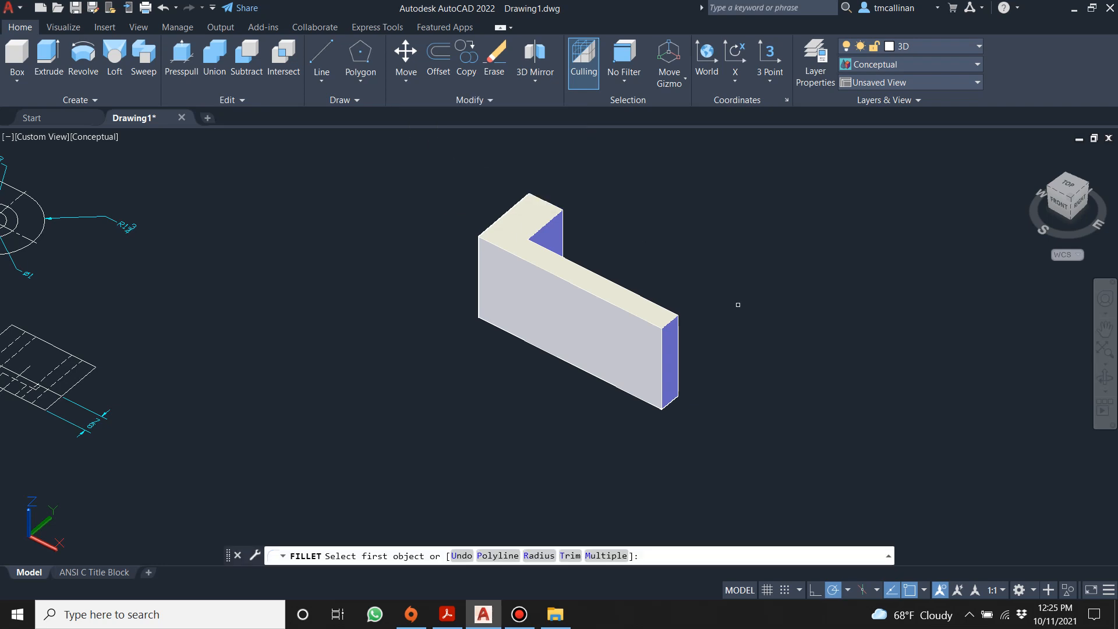
{"action": "type", "text": "r"}
{"action": "key", "text": "Return"}
{"action": "type", "text": "1.7"}
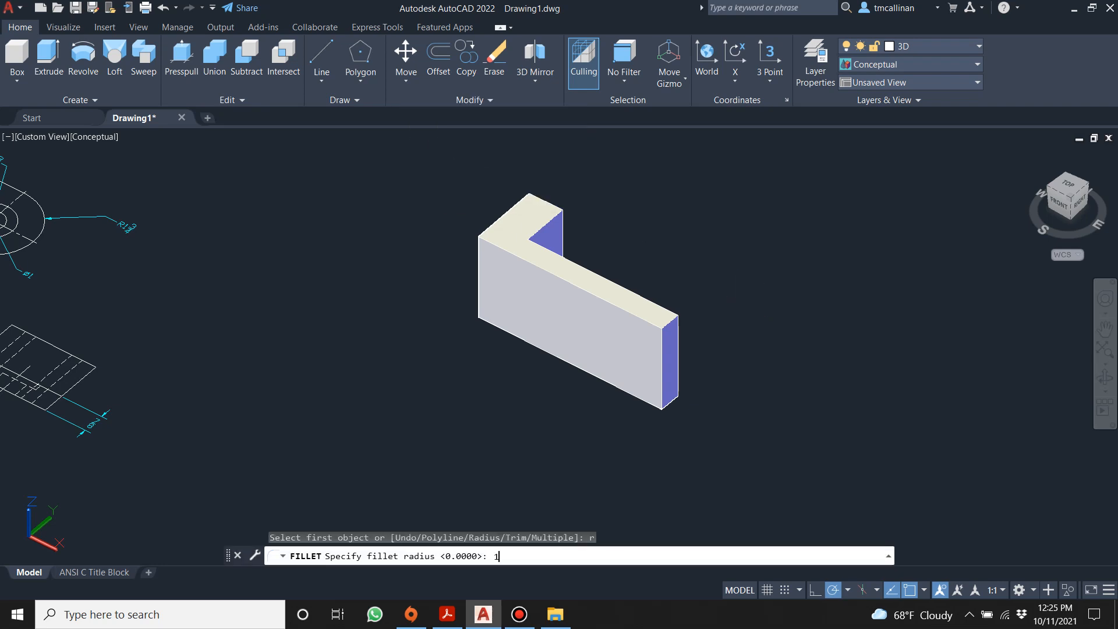
{"action": "key", "text": "Return"}
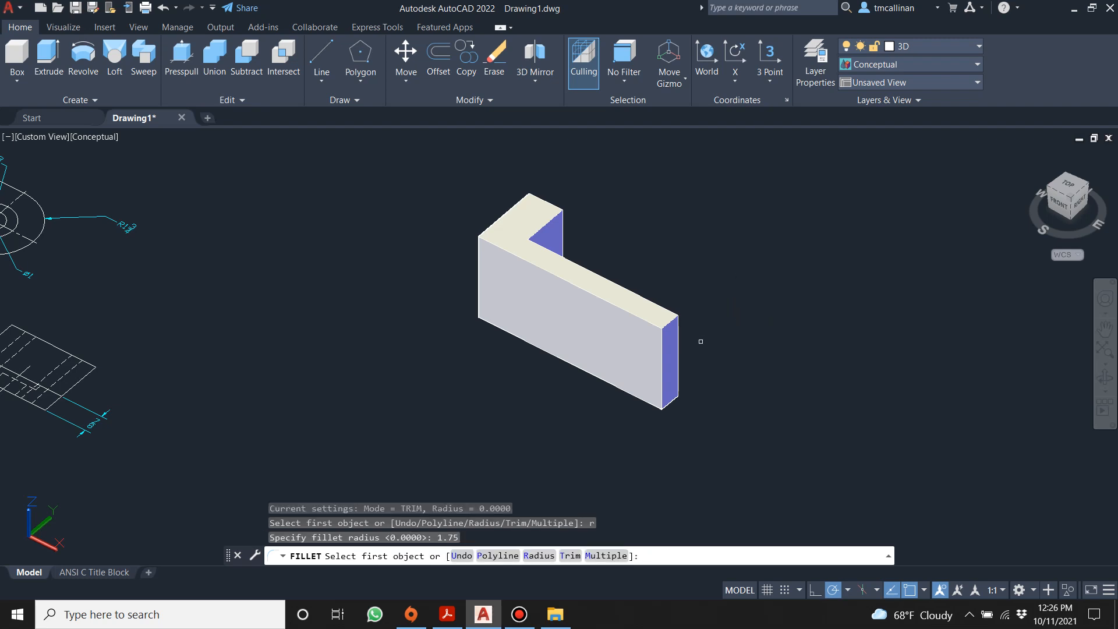
{"action": "scroll", "coordinate": [700, 341], "scroll_direction": "up", "scroll_amount": 2}
{"action": "left_click", "coordinate": [657, 313]}
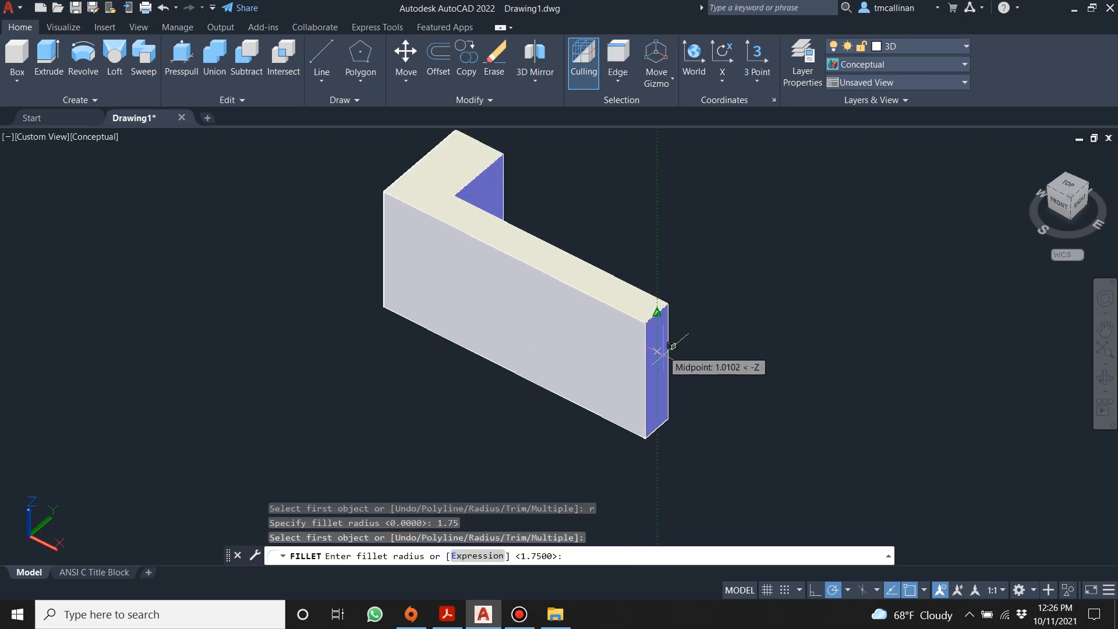
{"action": "scroll", "coordinate": [699, 302], "scroll_direction": "up", "scroll_amount": 5}
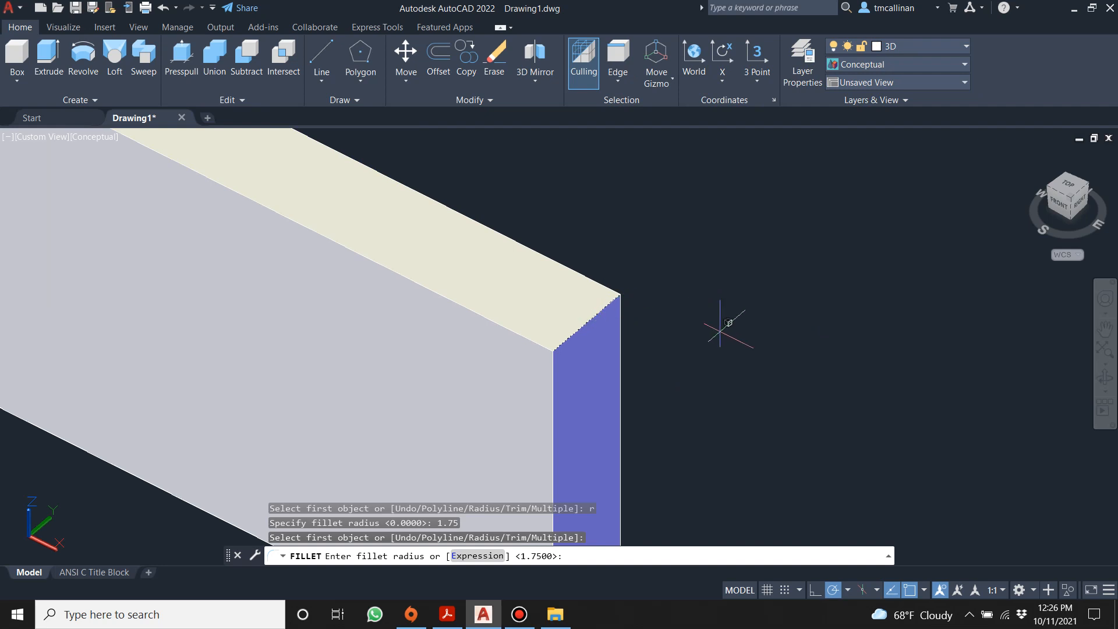
{"action": "scroll", "coordinate": [720, 327], "scroll_direction": "down", "scroll_amount": 2}
{"action": "key", "text": "Return"}
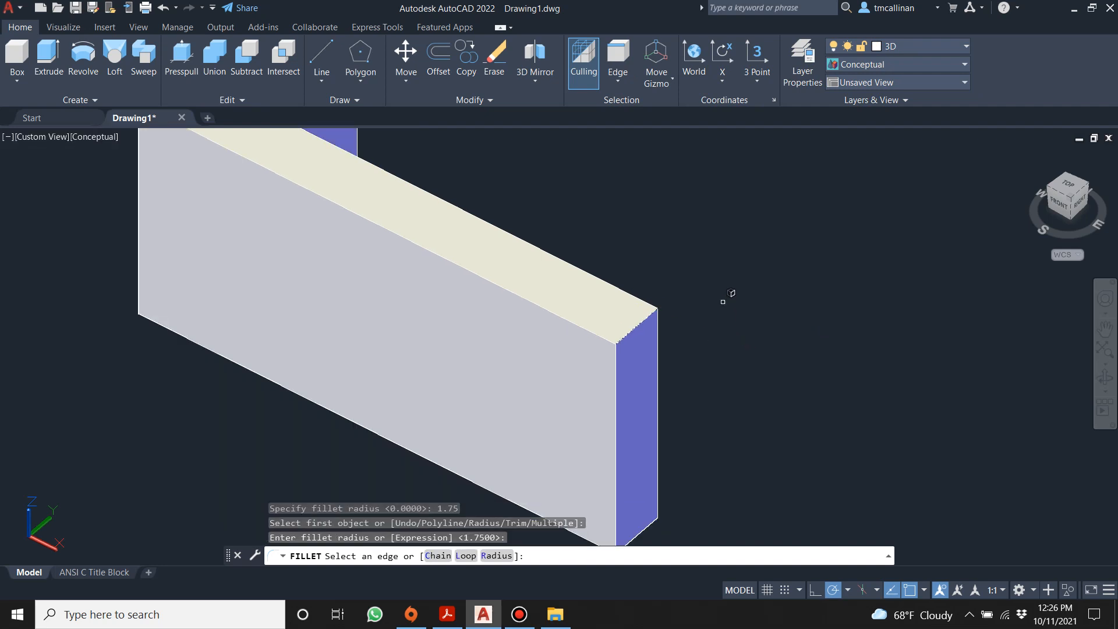
{"action": "scroll", "coordinate": [724, 347], "scroll_direction": "down", "scroll_amount": 2}
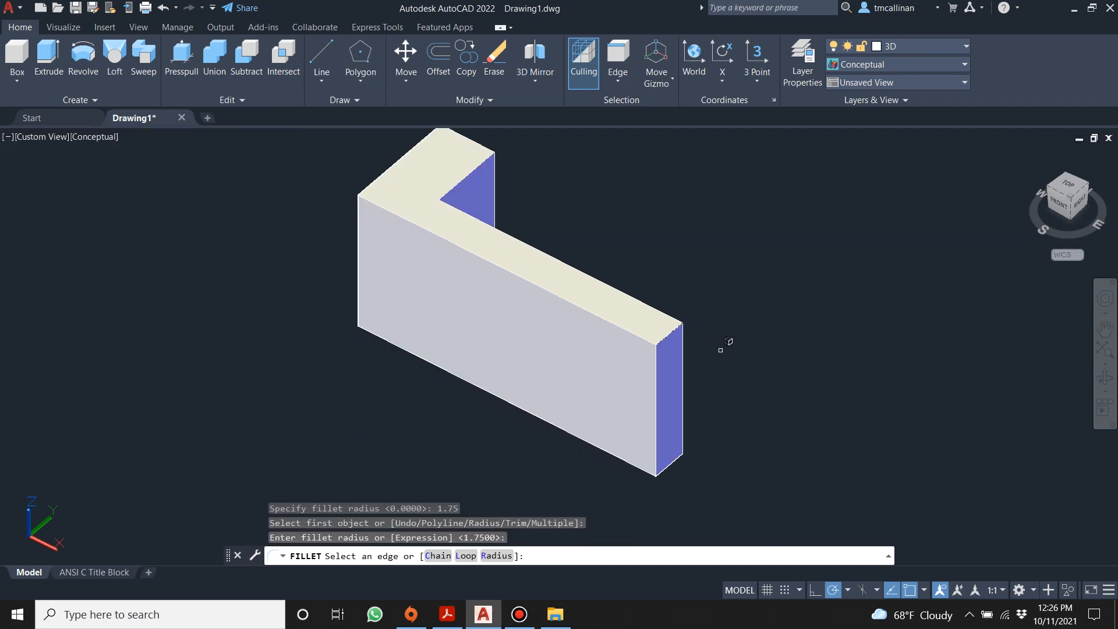
{"action": "key", "text": "Return"}
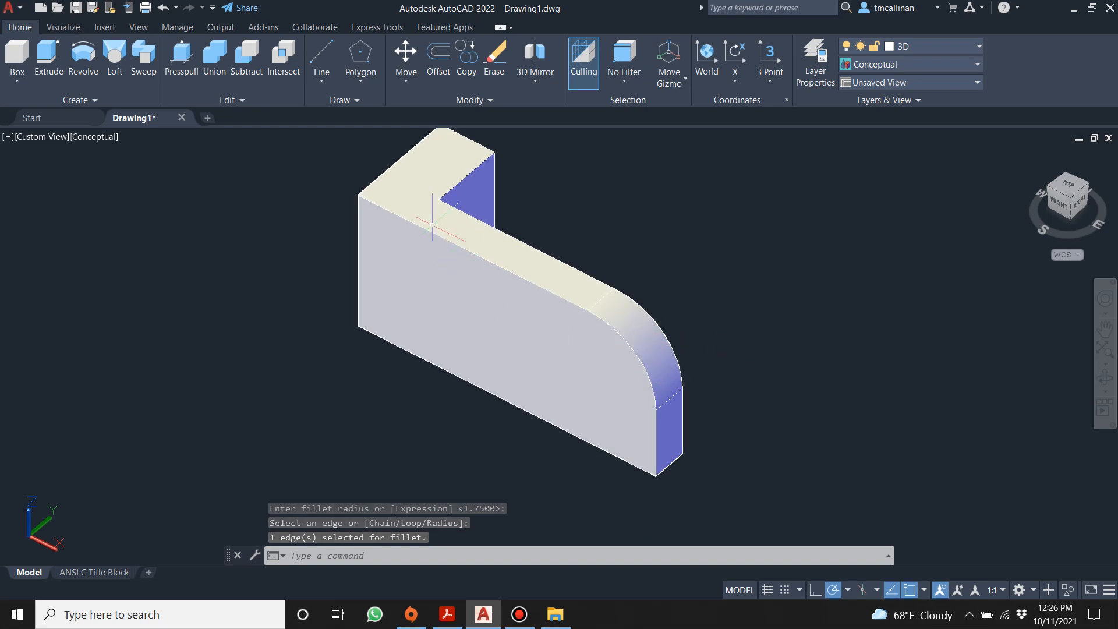
Step: Fillet the lower end edge of the long arm with the same 1.75 radius to complete the rounded end
{"action": "left_click", "coordinate": [467, 100]}
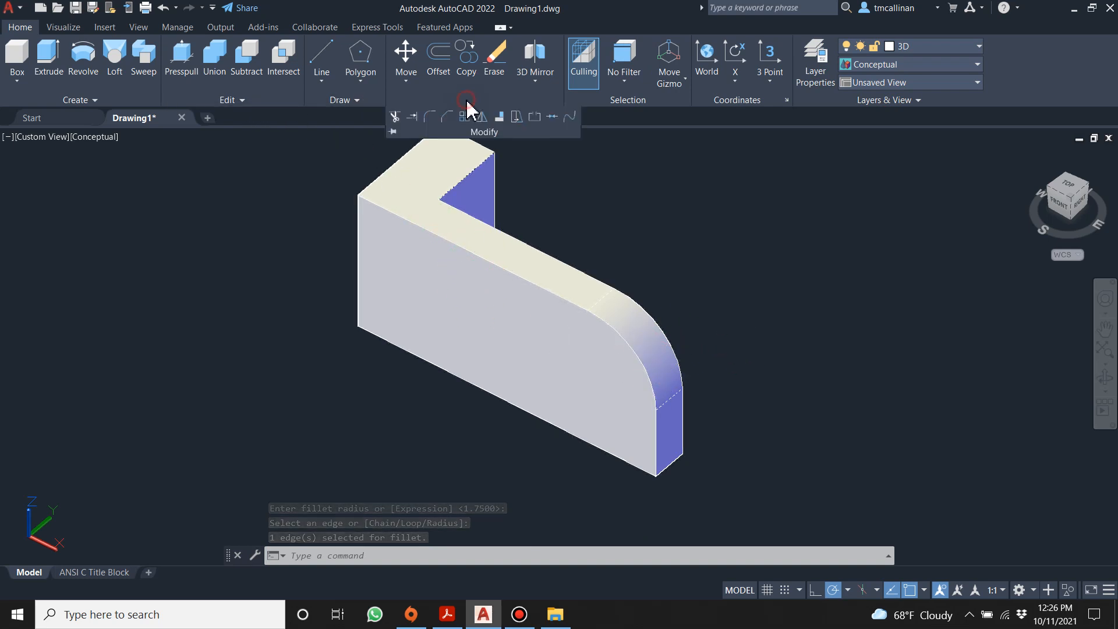
{"action": "left_click", "coordinate": [433, 118]}
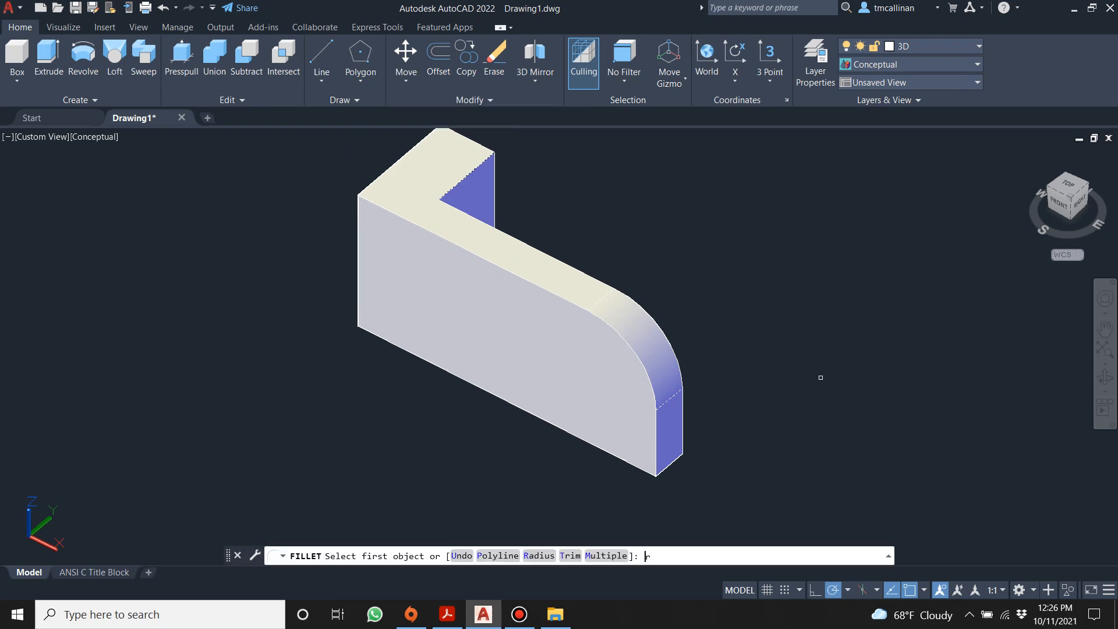
{"action": "type", "text": "r"}
{"action": "key", "text": "Return"}
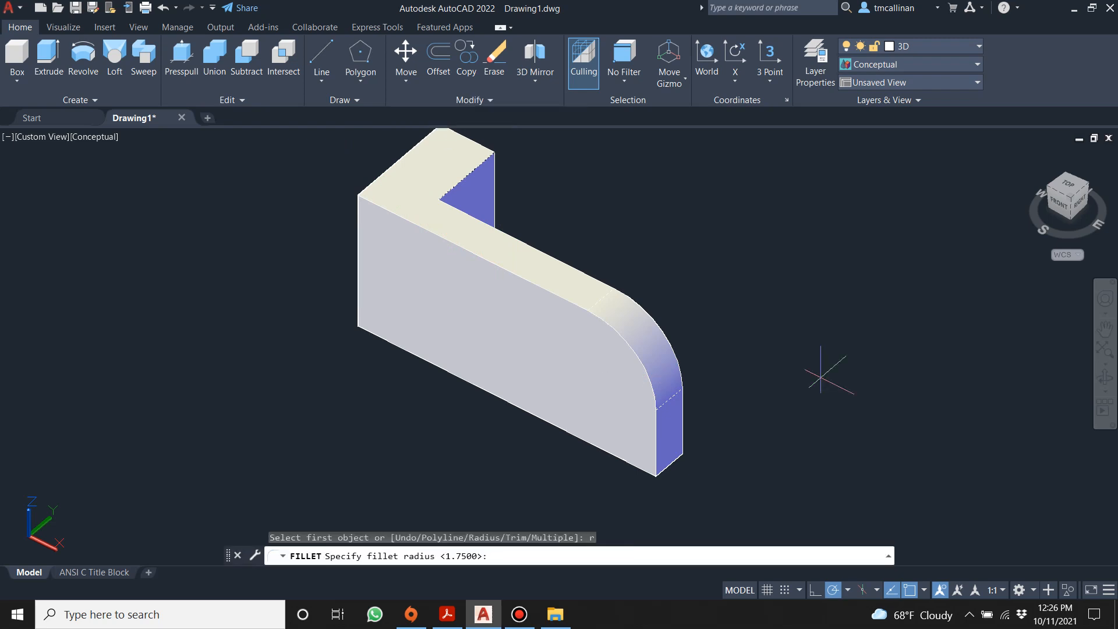
{"action": "key", "text": "Return"}
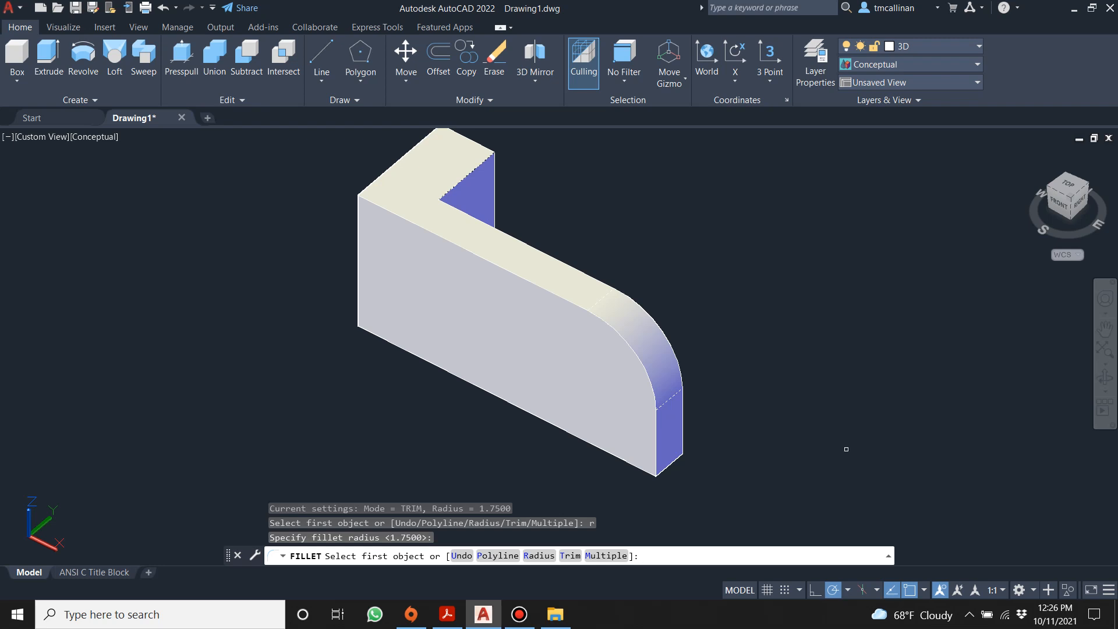
{"action": "scroll", "coordinate": [677, 483], "scroll_direction": "up", "scroll_amount": 2}
{"action": "left_click", "coordinate": [659, 452]}
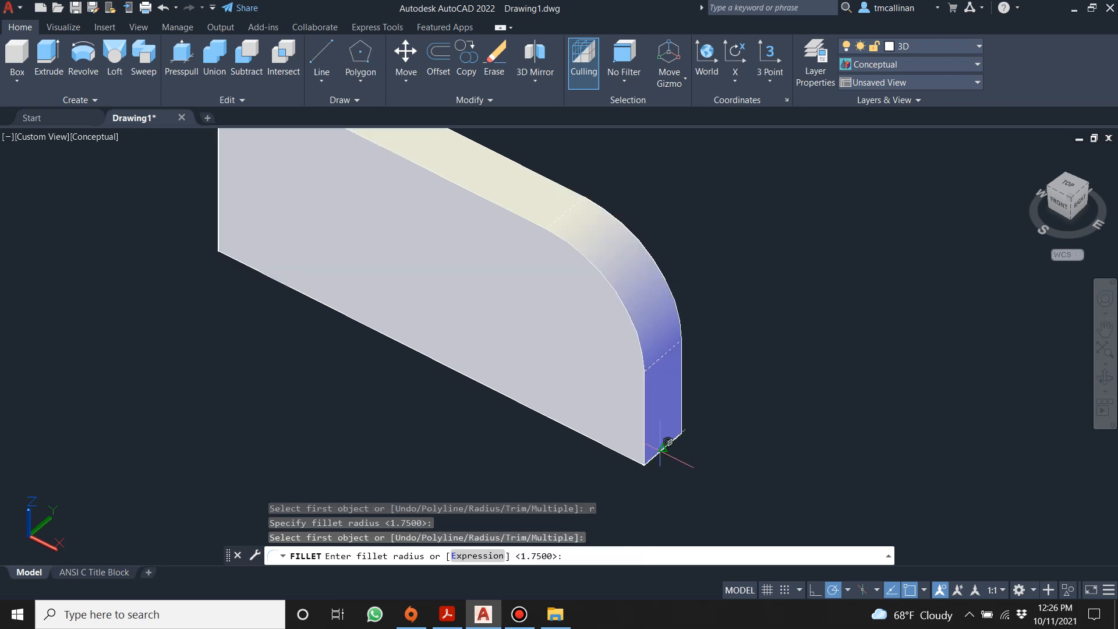
{"action": "scroll", "coordinate": [692, 458], "scroll_direction": "up", "scroll_amount": 2}
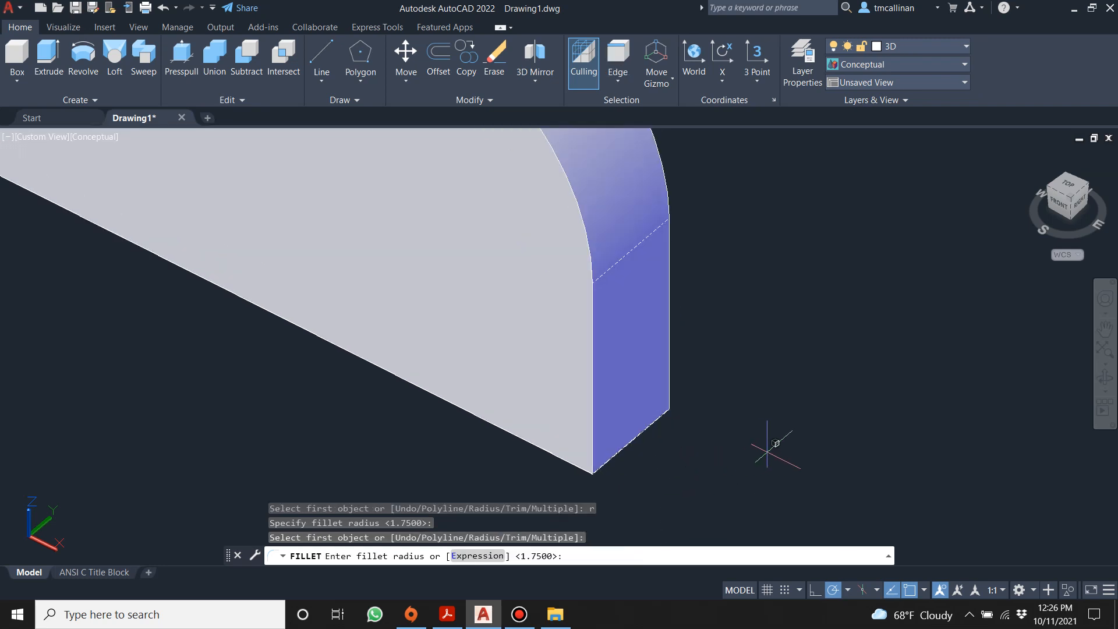
{"action": "key", "text": "Return"}
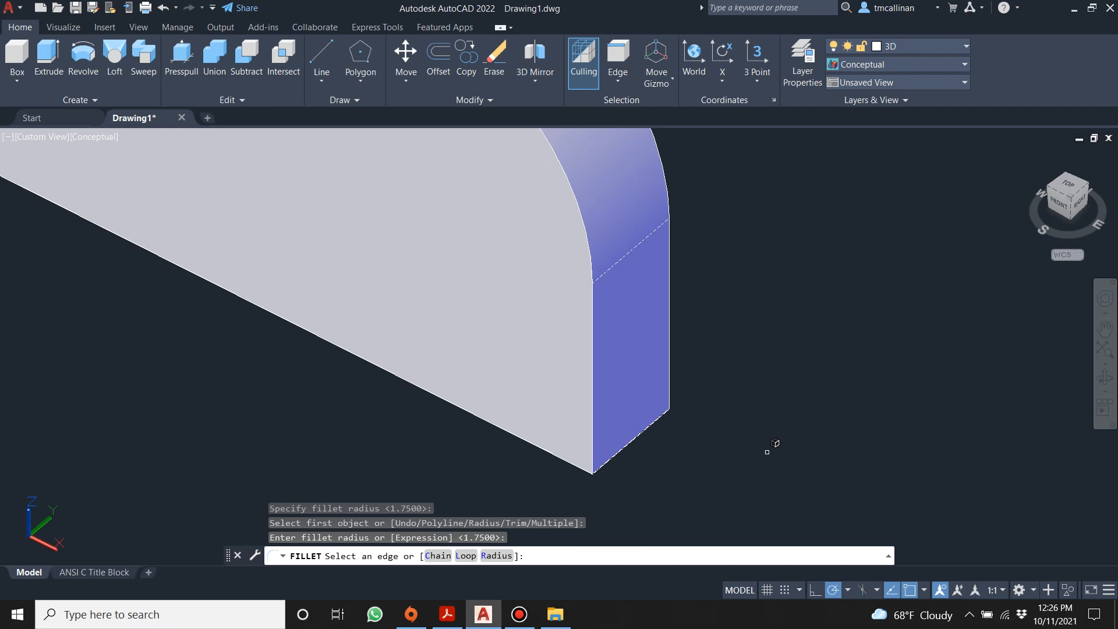
{"action": "key", "text": "Return"}
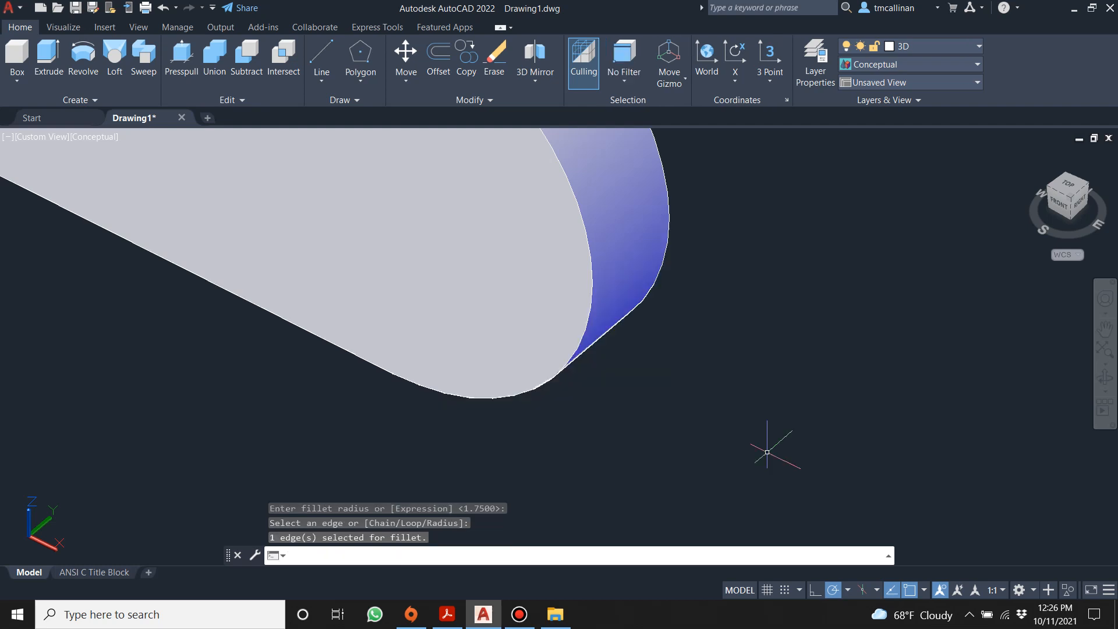
Step: Switch the default selection gizmo from Move to Rotate Gizmo
{"action": "scroll", "coordinate": [761, 400], "scroll_direction": "down", "scroll_amount": 5}
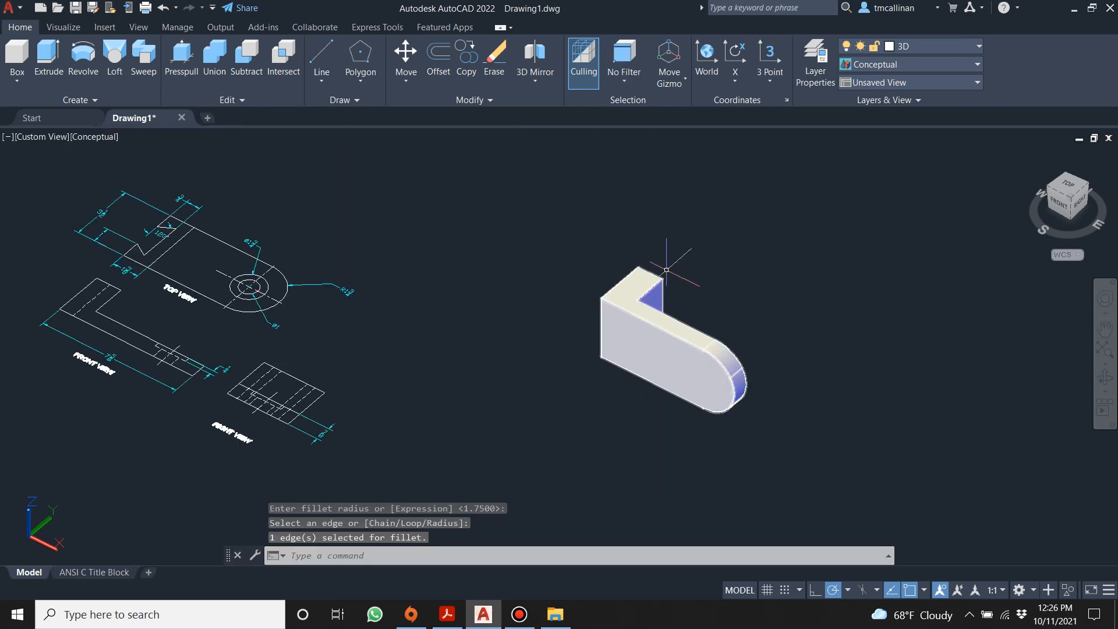
{"action": "middle_click_drag", "start_coordinate": [528, 331], "coordinate": [621, 309]}
{"action": "middle_click_drag", "start_coordinate": [469, 336], "coordinate": [505, 407], "text": "shift"}
{"action": "middle_click_drag", "start_coordinate": [597, 256], "coordinate": [601, 367], "text": "shift"}
{"action": "middle_click_drag", "start_coordinate": [591, 237], "coordinate": [599, 392], "text": "shift"}
{"action": "middle_click_drag", "start_coordinate": [644, 225], "coordinate": [608, 250], "text": "shift"}
{"action": "scroll", "coordinate": [736, 226], "scroll_direction": "up", "scroll_amount": 2}
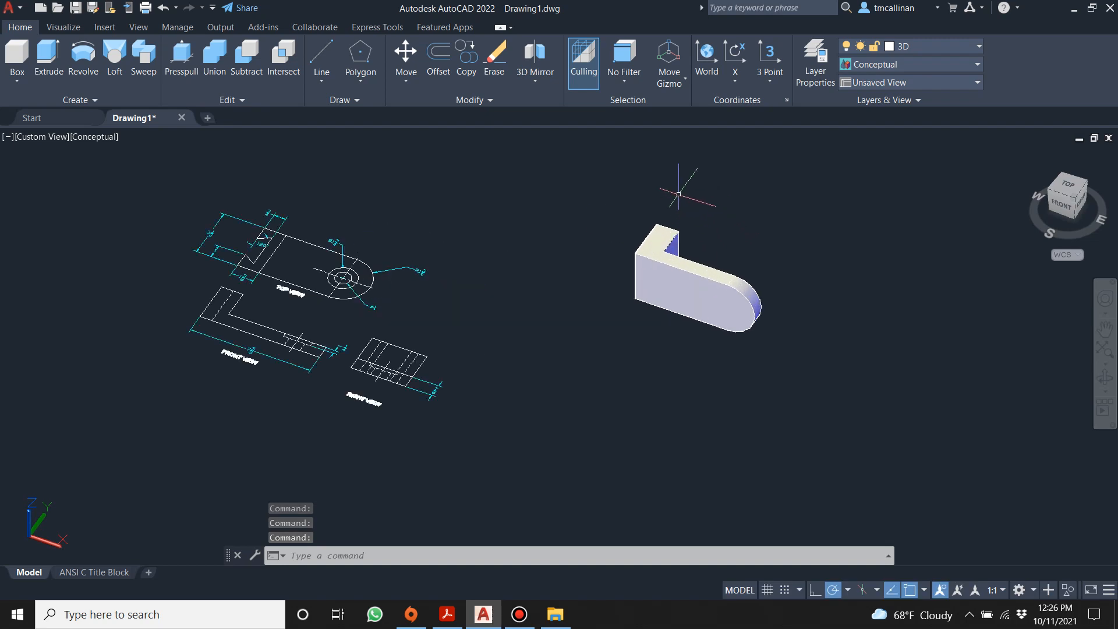
{"action": "left_click", "coordinate": [686, 80]}
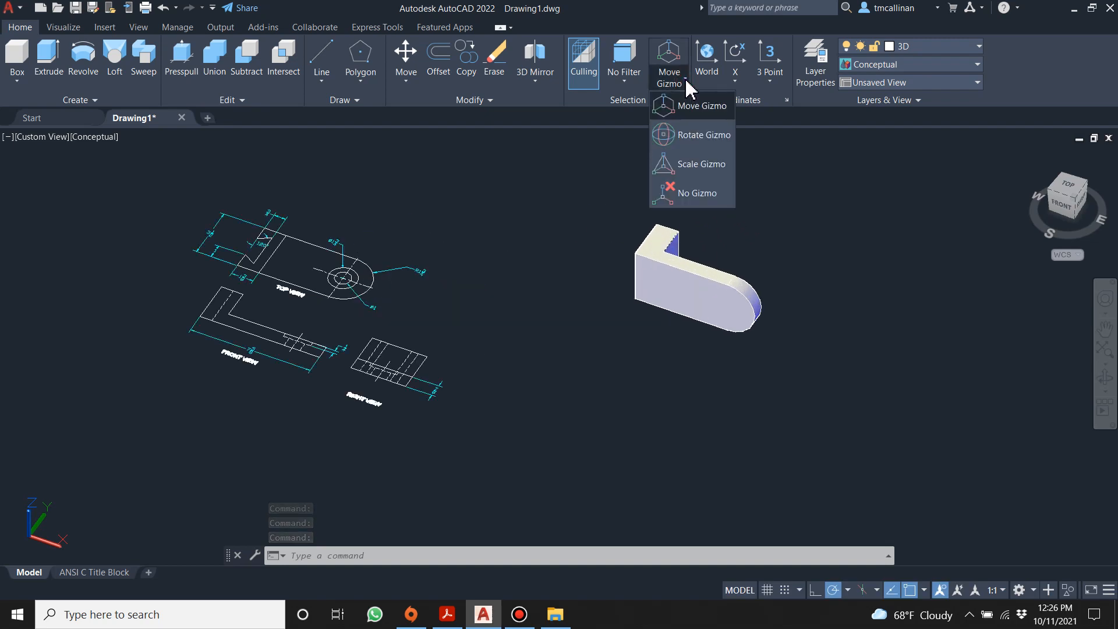
{"action": "left_click", "coordinate": [681, 135]}
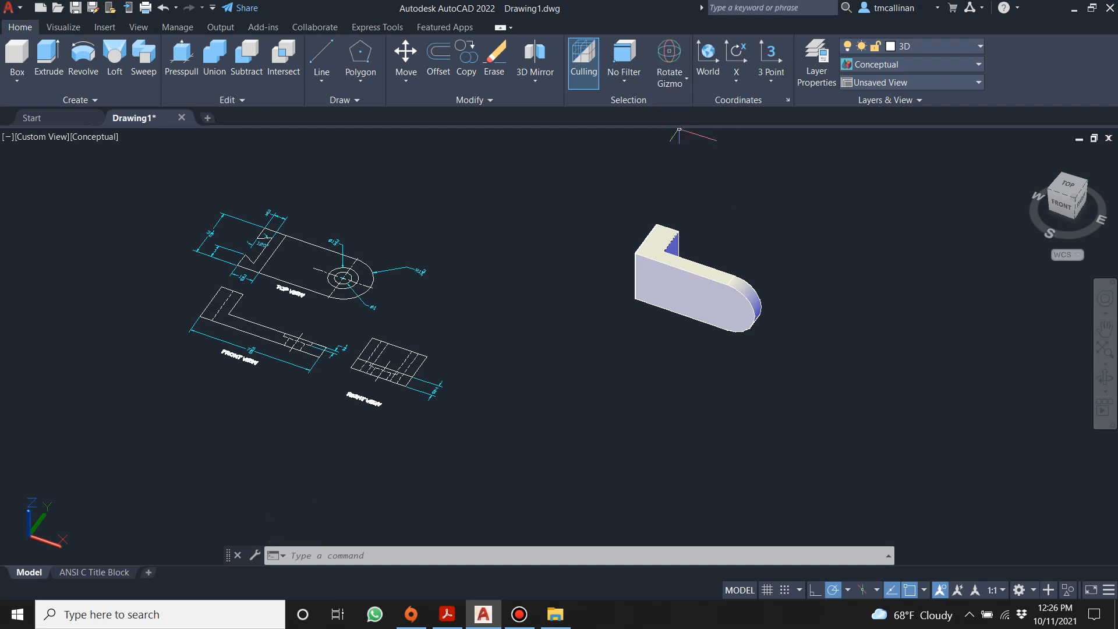
{"action": "middle_click_drag", "start_coordinate": [900, 320], "coordinate": [793, 338]}
{"action": "middle_click_drag", "start_coordinate": [773, 269], "coordinate": [749, 275], "text": "shift"}
{"action": "left_click", "coordinate": [600, 357]}
{"action": "scroll", "coordinate": [600, 355], "scroll_direction": "up", "scroll_amount": 2}
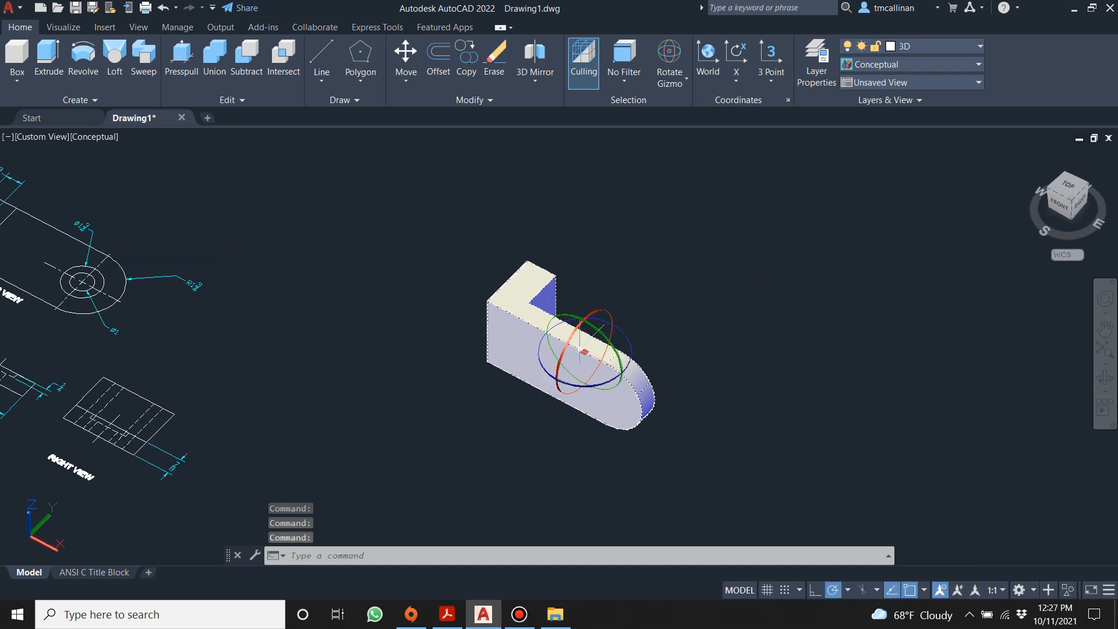
{"action": "left_click", "coordinate": [576, 344]}
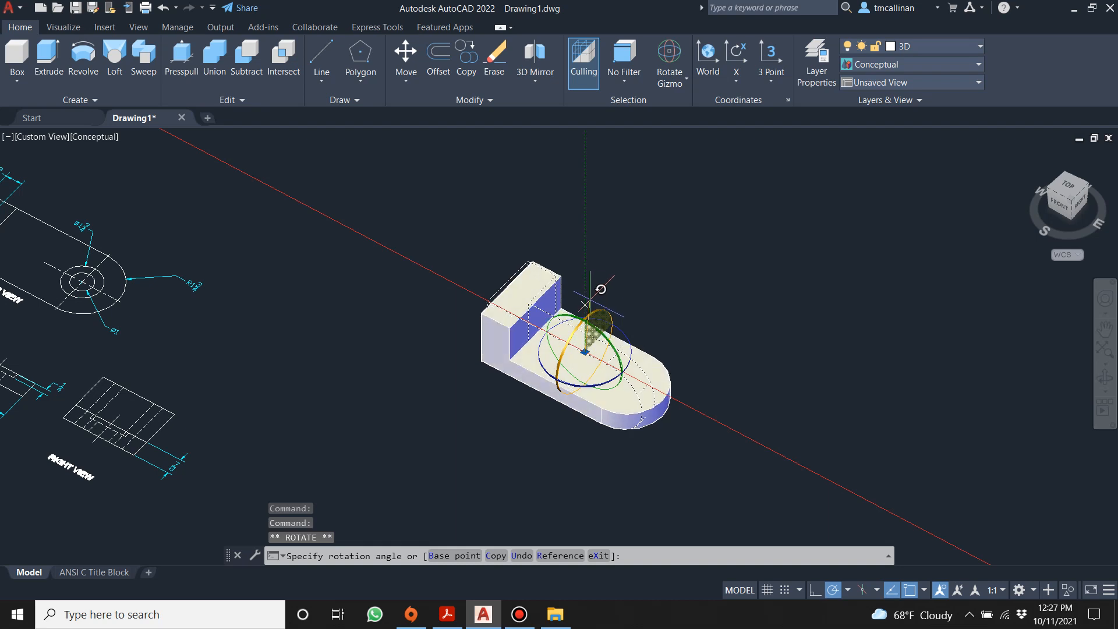
{"action": "key", "text": "space"}
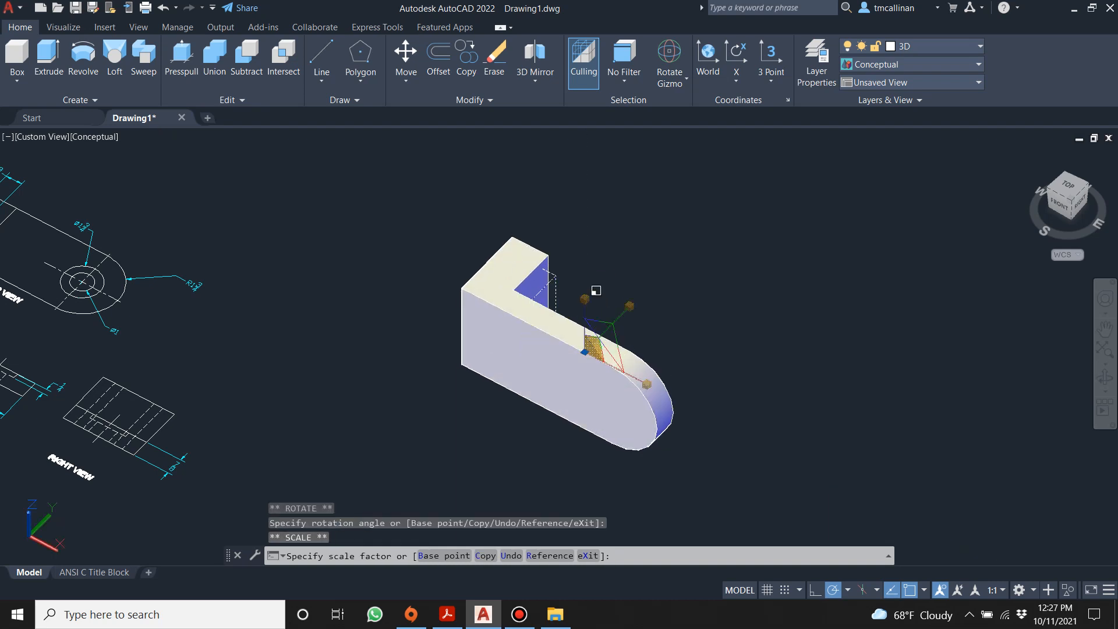
{"action": "scroll", "coordinate": [699, 394], "scroll_direction": "down", "scroll_amount": 1}
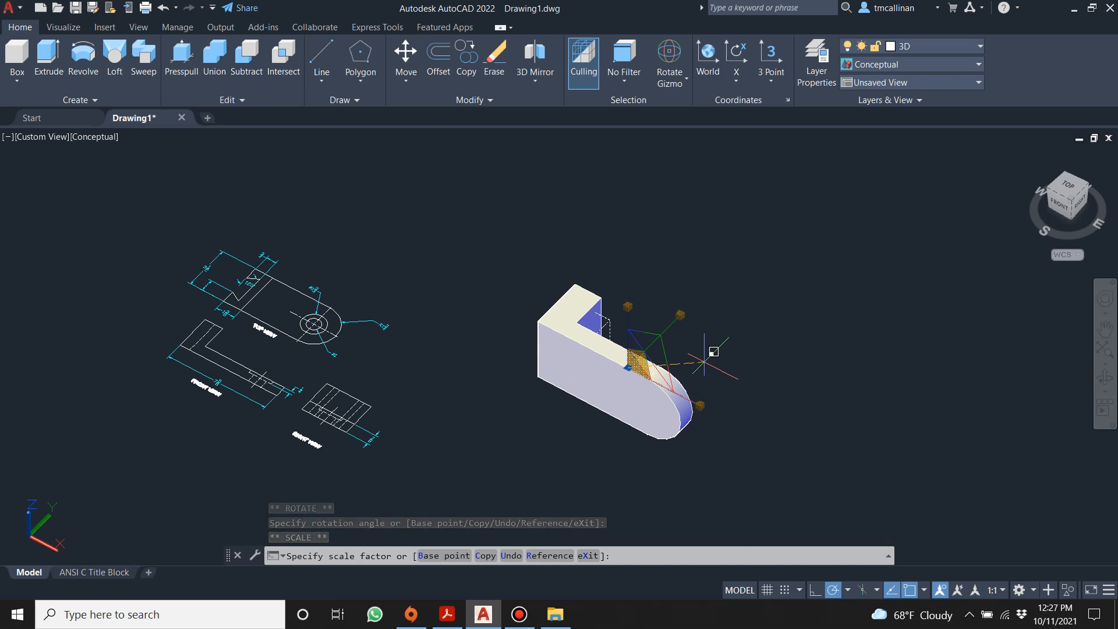
{"action": "key", "text": "space"}
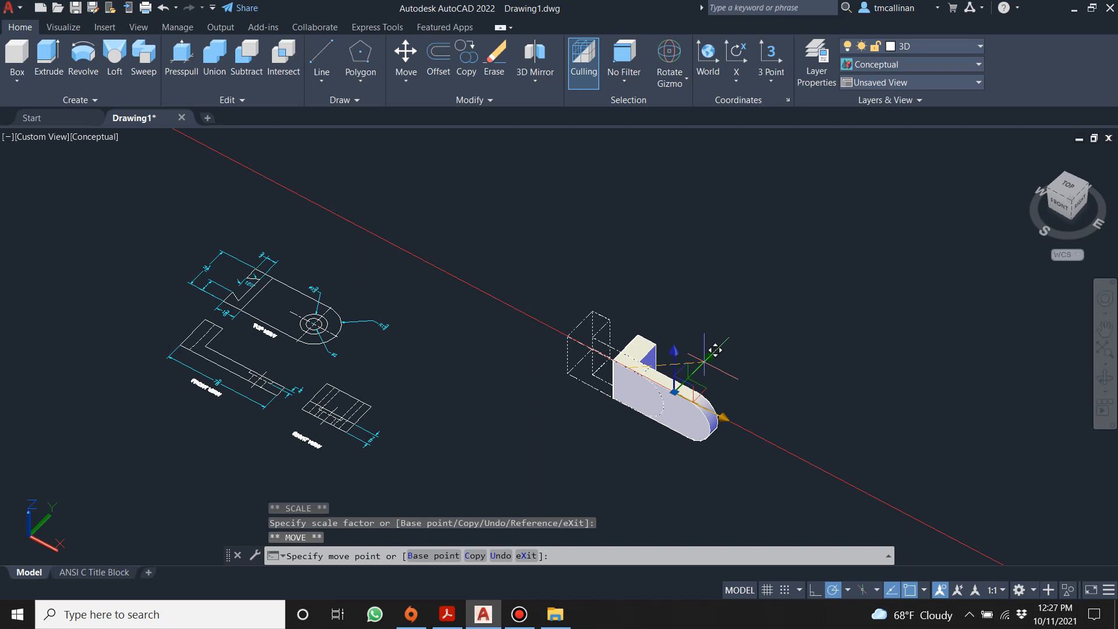
{"action": "key", "text": "space"}
{"action": "key", "text": "Escape"}
{"action": "key", "text": "Escape"}
{"action": "key", "text": "Escape"}
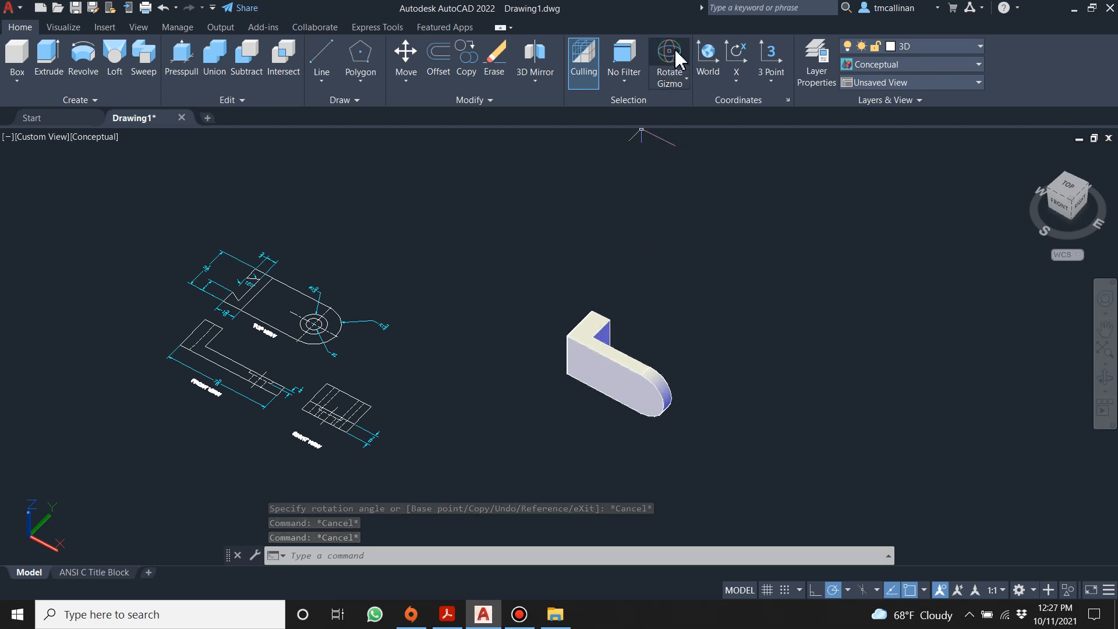
{"action": "key", "text": "Escape"}
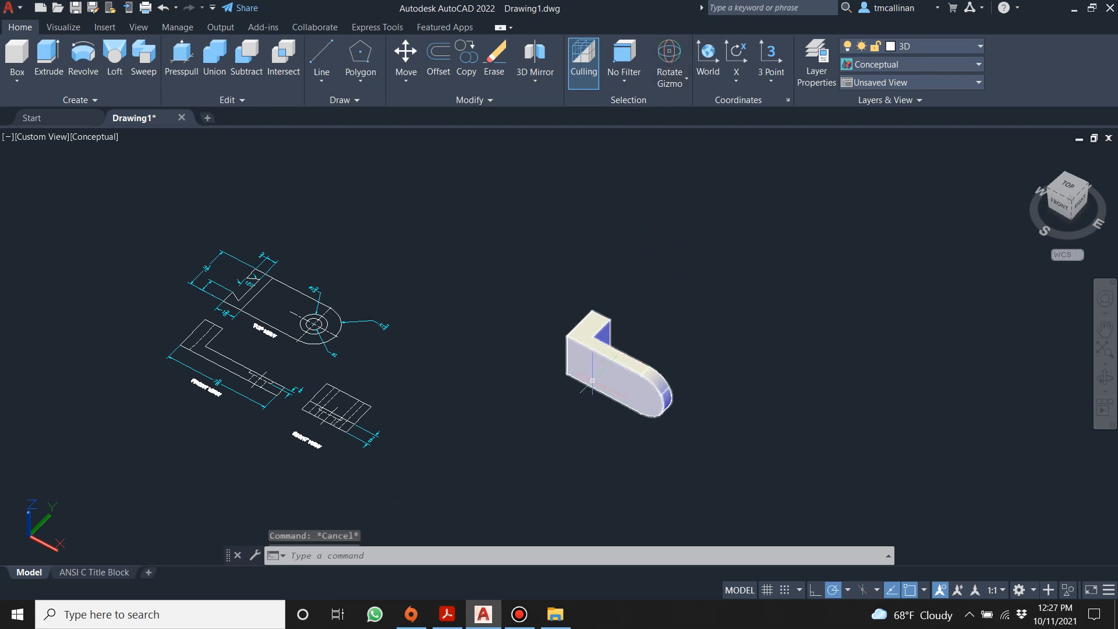
{"action": "left_click", "coordinate": [693, 329]}
{"action": "key", "text": "Escape"}
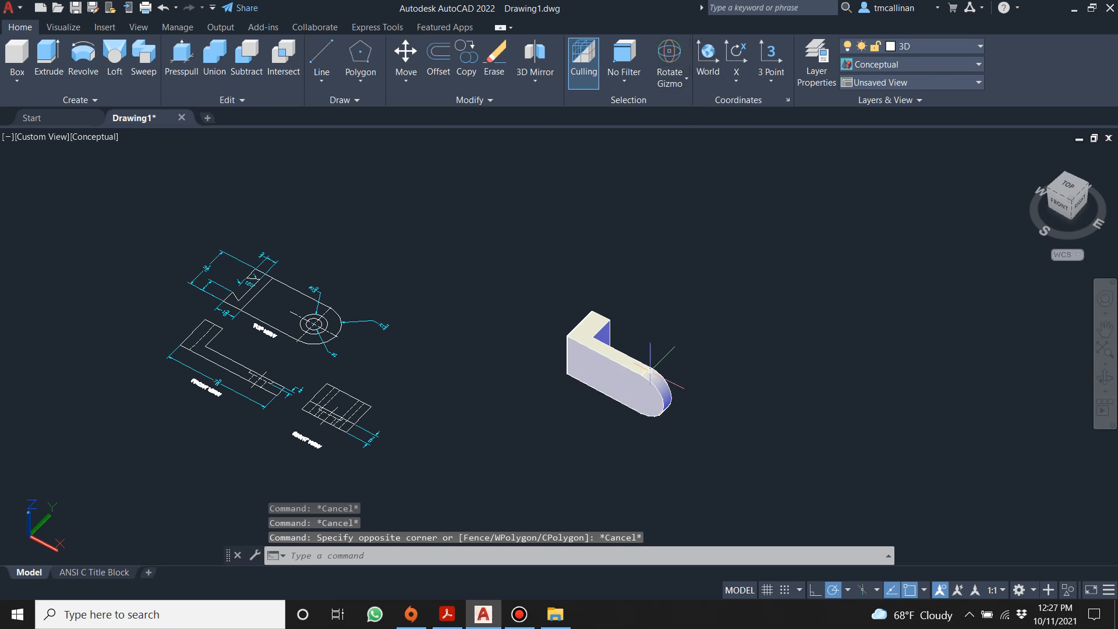
Step: Rotate the rounded L-shaped solid 90 degrees about the X axis so its long arm lies flat
{"action": "left_click", "coordinate": [612, 392]}
{"action": "scroll", "coordinate": [715, 394], "scroll_direction": "up", "scroll_amount": 2}
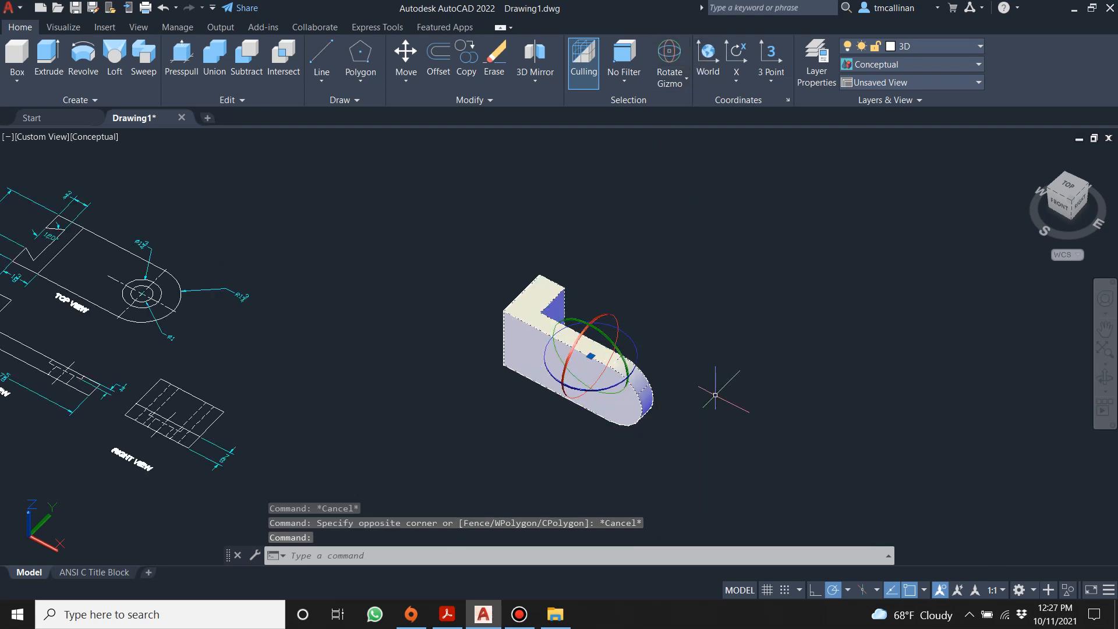
{"action": "scroll", "coordinate": [570, 363], "scroll_direction": "down", "scroll_amount": 1}
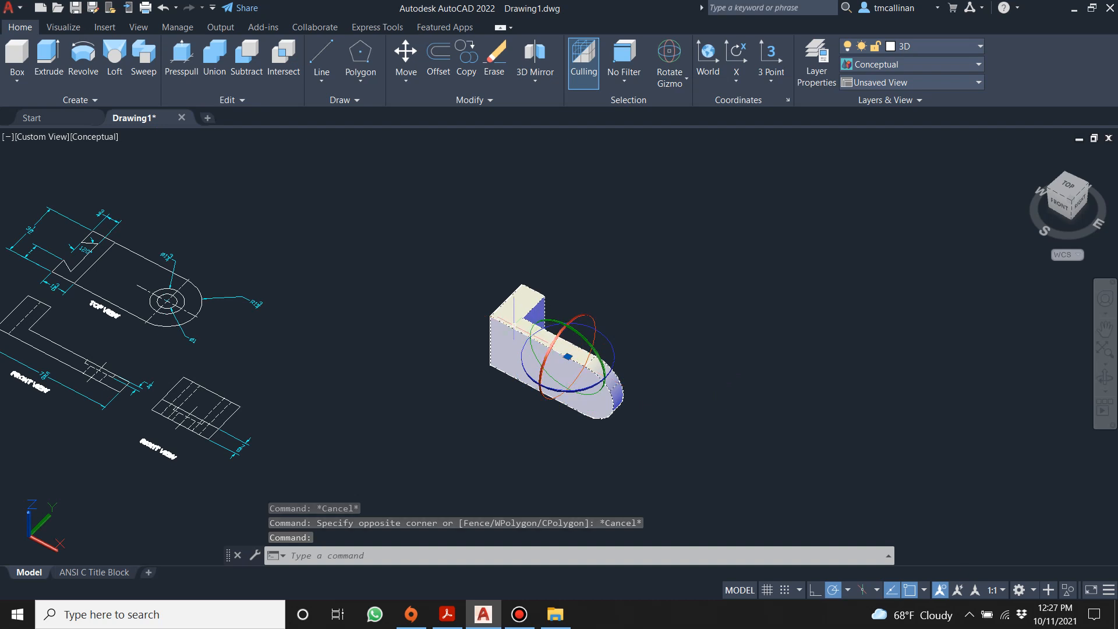
{"action": "left_click", "coordinate": [556, 344]}
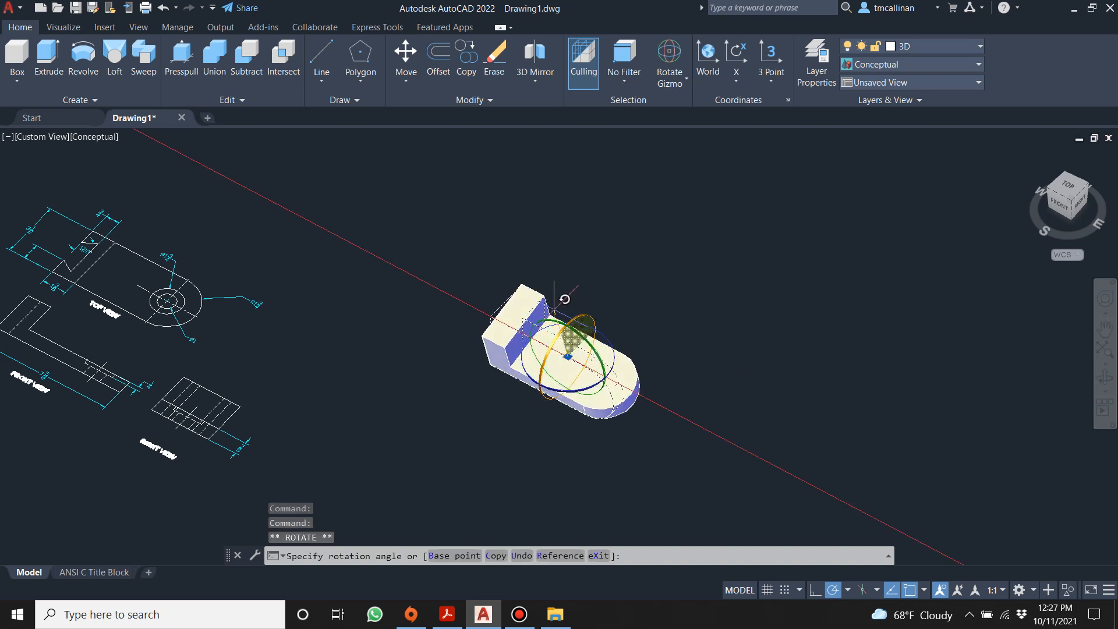
{"action": "type", "text": "90"}
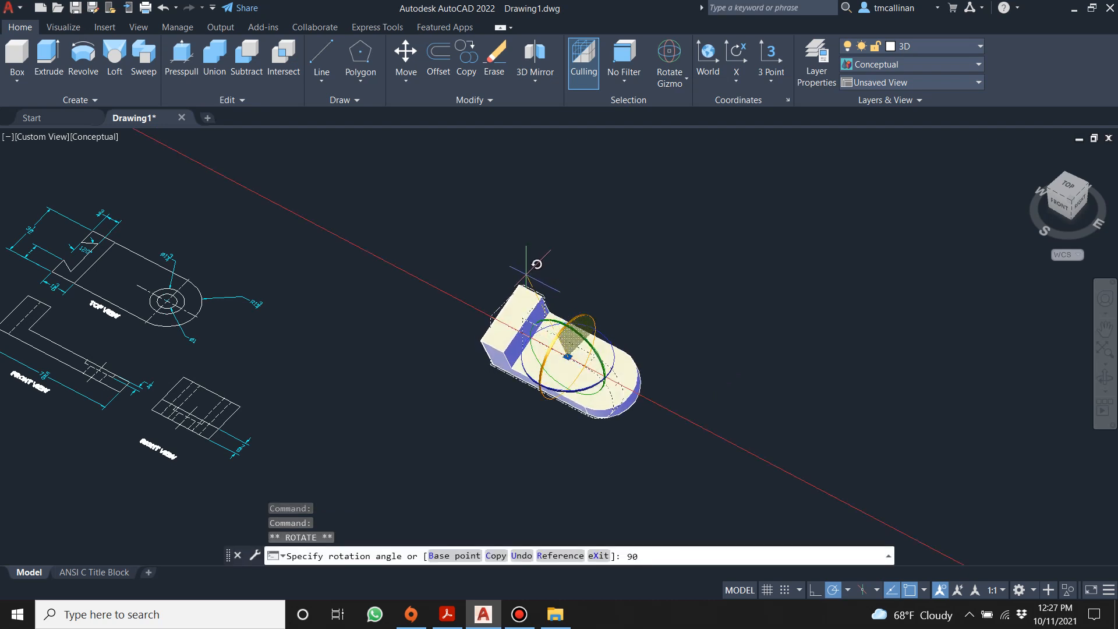
{"action": "key", "text": "Return"}
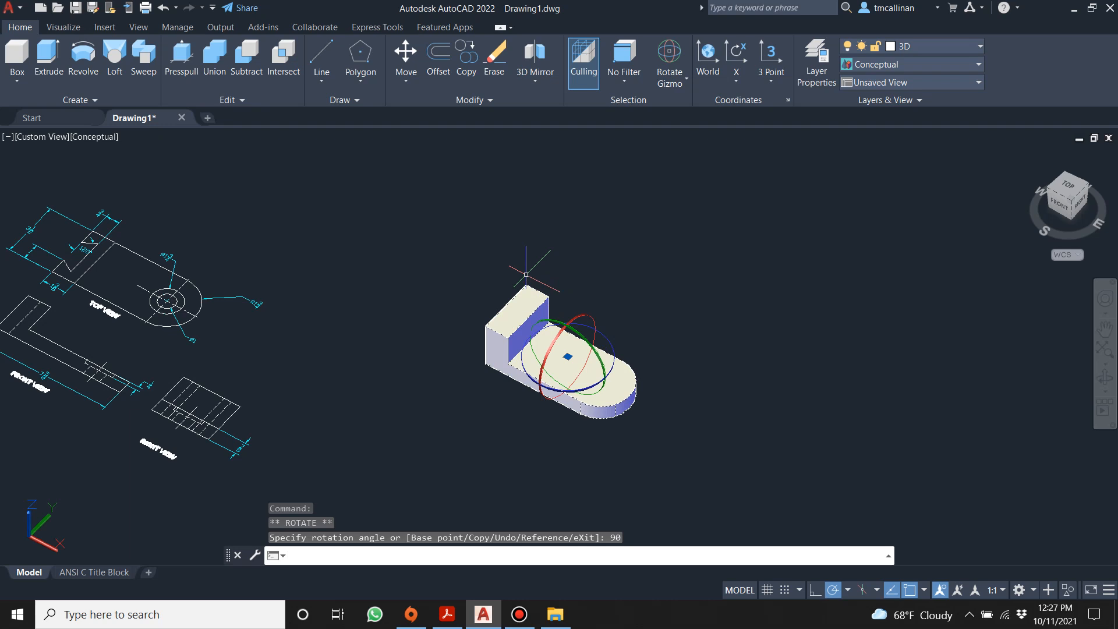
Step: Examine the rotated solid in 3D and from the top, and compare it with the three-view drawing
{"action": "key", "text": "Escape"}
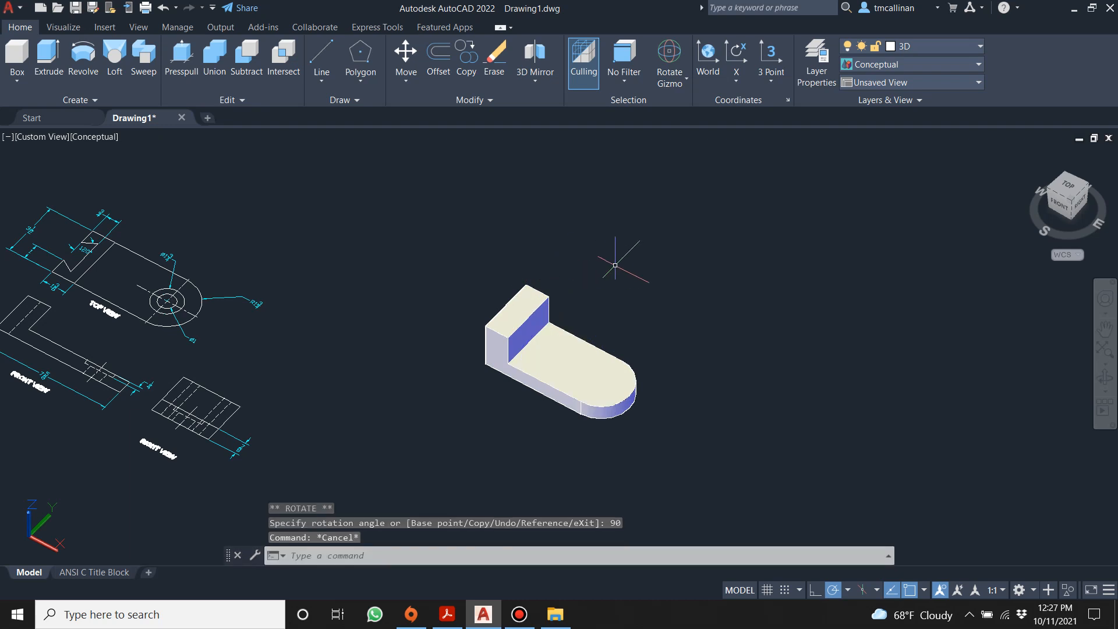
{"action": "key", "text": "Escape"}
{"action": "middle_click_drag", "start_coordinate": [615, 265], "coordinate": [556, 291], "text": "shift"}
{"action": "scroll", "coordinate": [555, 294], "scroll_direction": "up", "scroll_amount": 3}
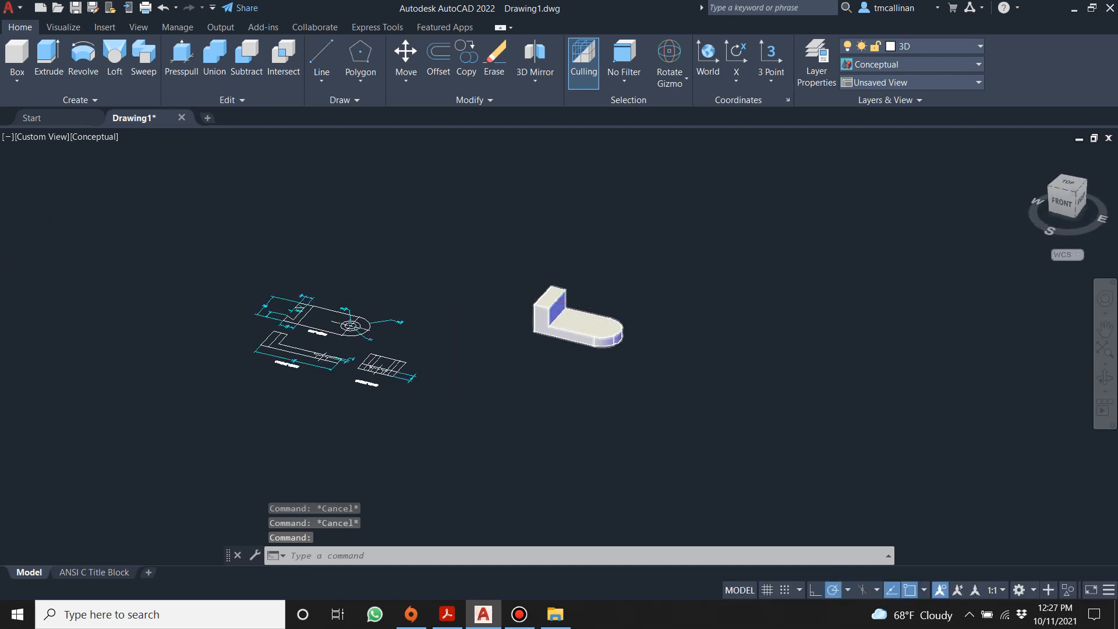
{"action": "scroll", "coordinate": [554, 292], "scroll_direction": "down", "scroll_amount": 2}
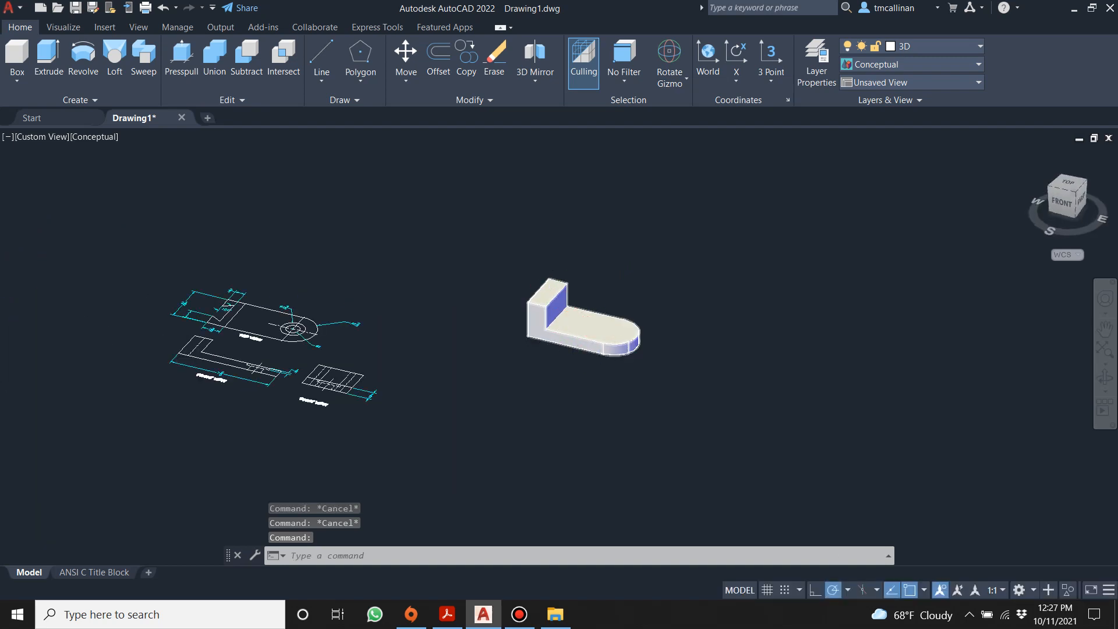
{"action": "scroll", "coordinate": [594, 331], "scroll_direction": "up", "scroll_amount": 2}
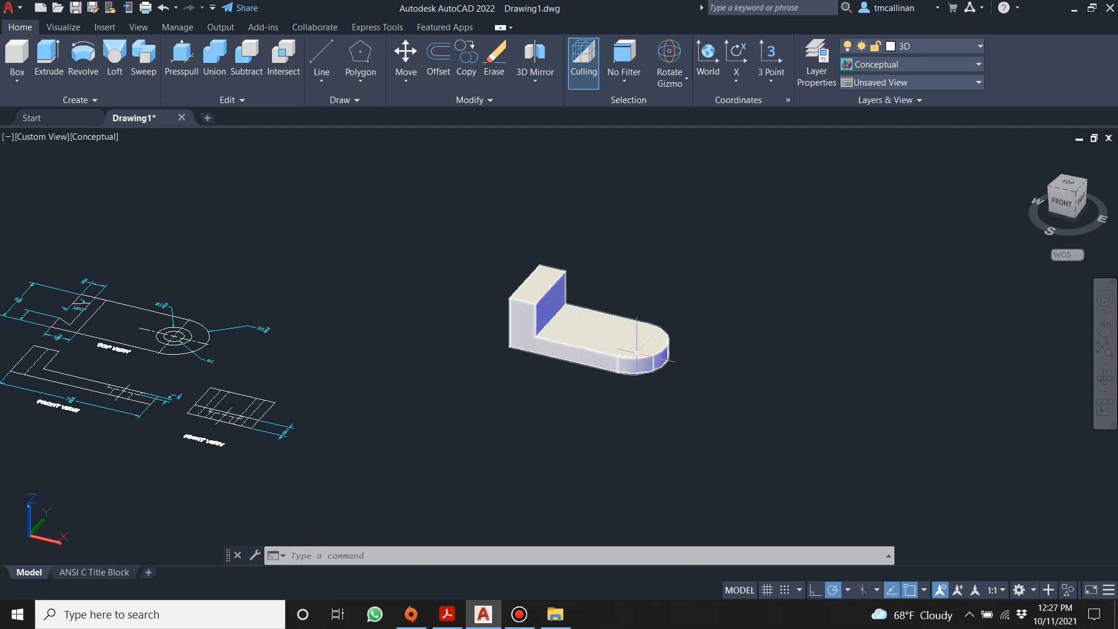
{"action": "middle_click_drag", "start_coordinate": [575, 309], "coordinate": [1065, 187], "text": "shift"}
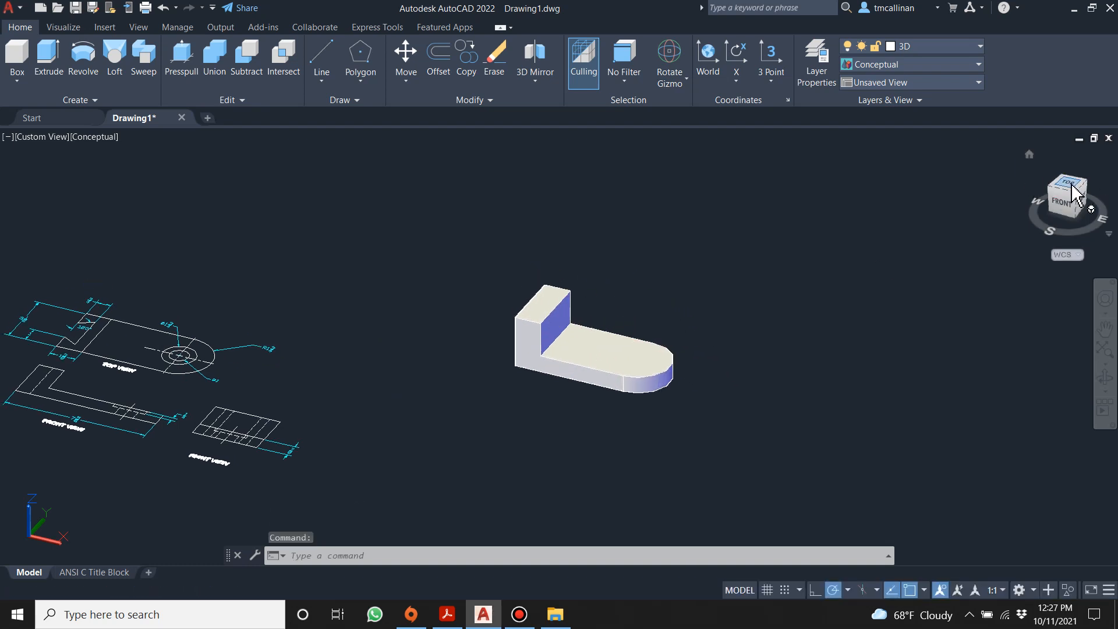
{"action": "left_click", "coordinate": [1067, 190]}
{"action": "scroll", "coordinate": [721, 227], "scroll_direction": "up", "scroll_amount": 5}
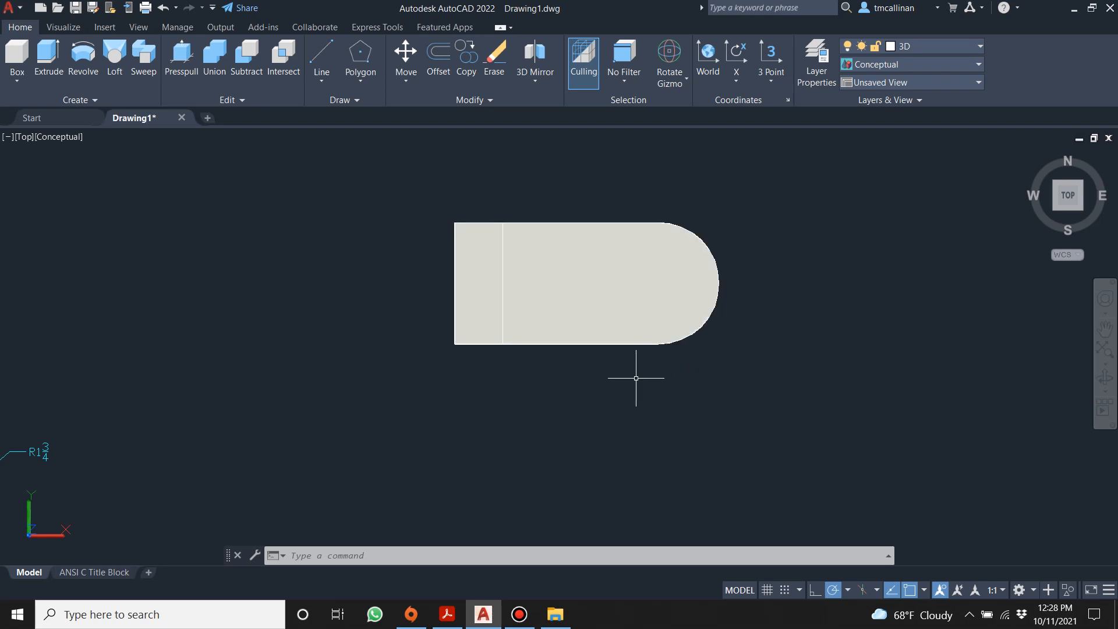
{"action": "middle_click_drag", "start_coordinate": [496, 367], "coordinate": [471, 300], "text": "shift"}
{"action": "scroll", "coordinate": [217, 313], "scroll_direction": "down", "scroll_amount": 5}
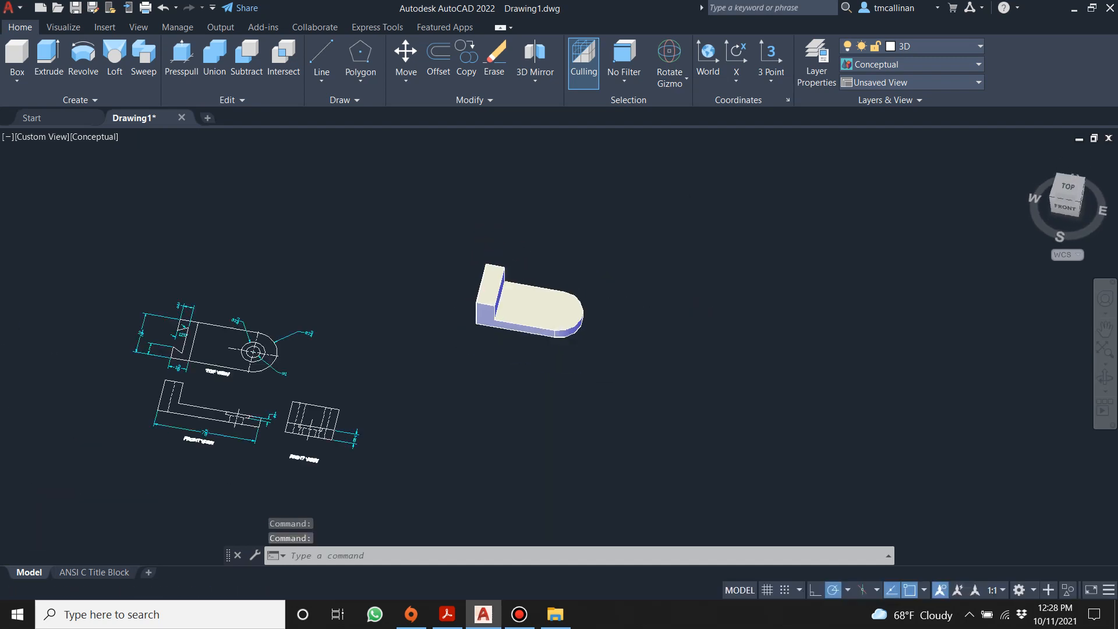
{"action": "scroll", "coordinate": [217, 313], "scroll_direction": "up", "scroll_amount": 2}
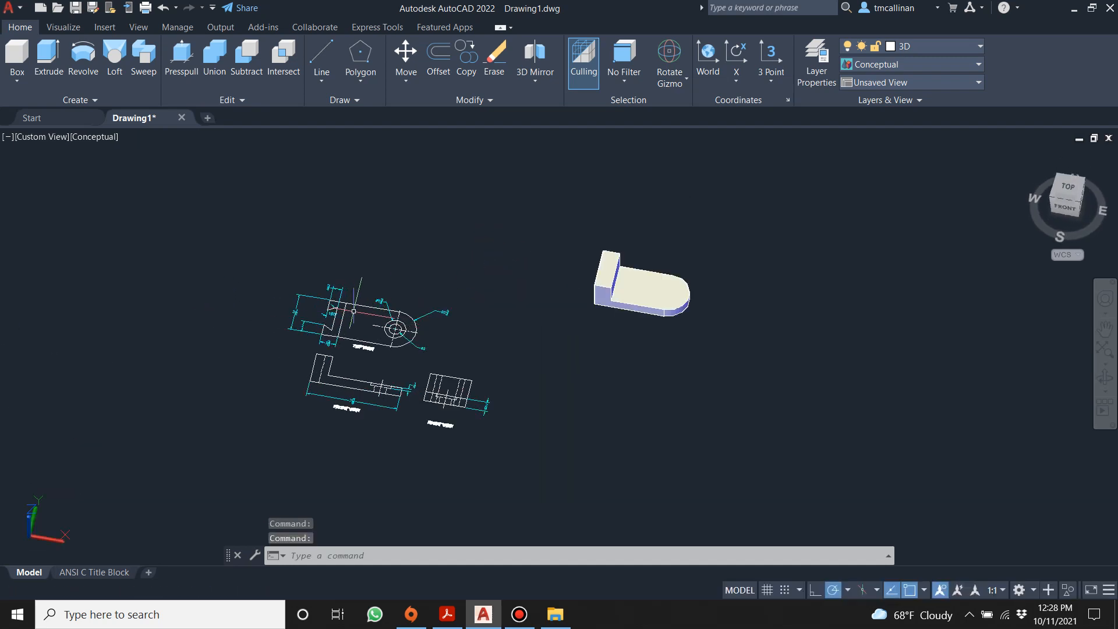
{"action": "scroll", "coordinate": [336, 322], "scroll_direction": "up", "scroll_amount": 2}
{"action": "scroll", "coordinate": [336, 321], "scroll_direction": "up", "scroll_amount": 2}
{"action": "key", "text": "Escape"}
{"action": "left_click", "coordinate": [313, 267]}
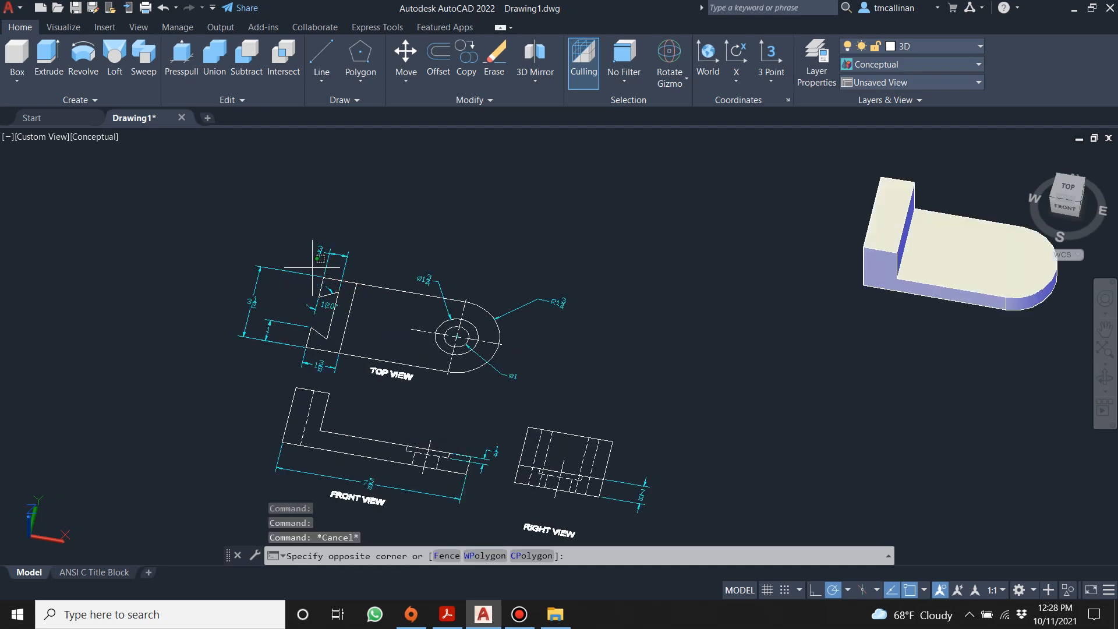
{"action": "key", "text": "Escape"}
{"action": "key", "text": "Escape"}
{"action": "key", "text": "Return"}
{"action": "key", "text": "Escape"}
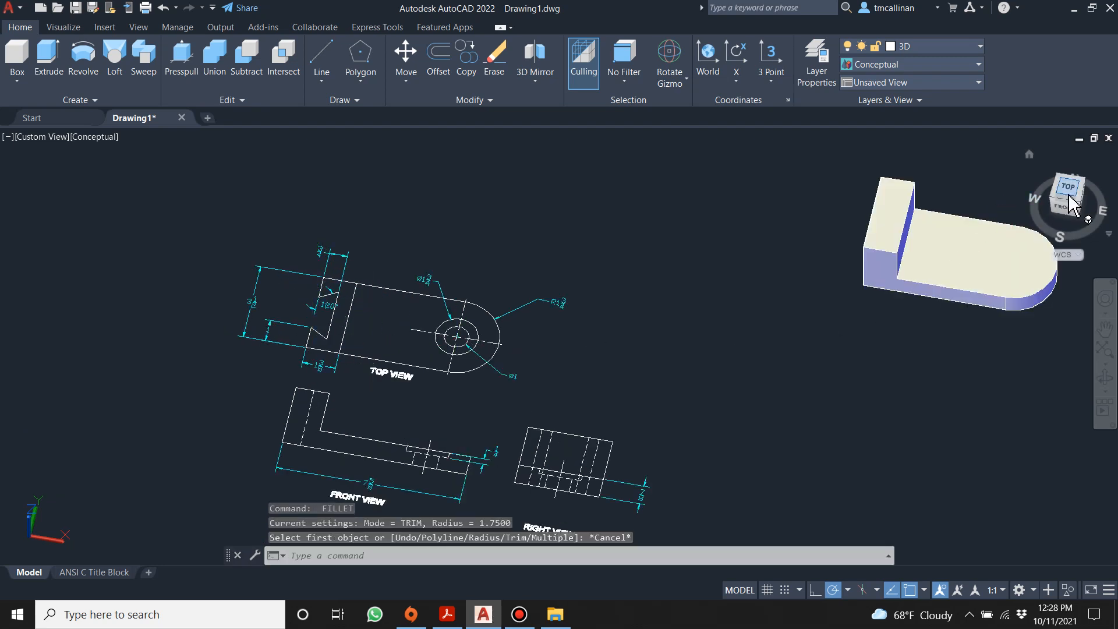
Step: Switch to the top view and paste a copy of the drawing's top view geometry below the solid
{"action": "left_click", "coordinate": [1067, 192]}
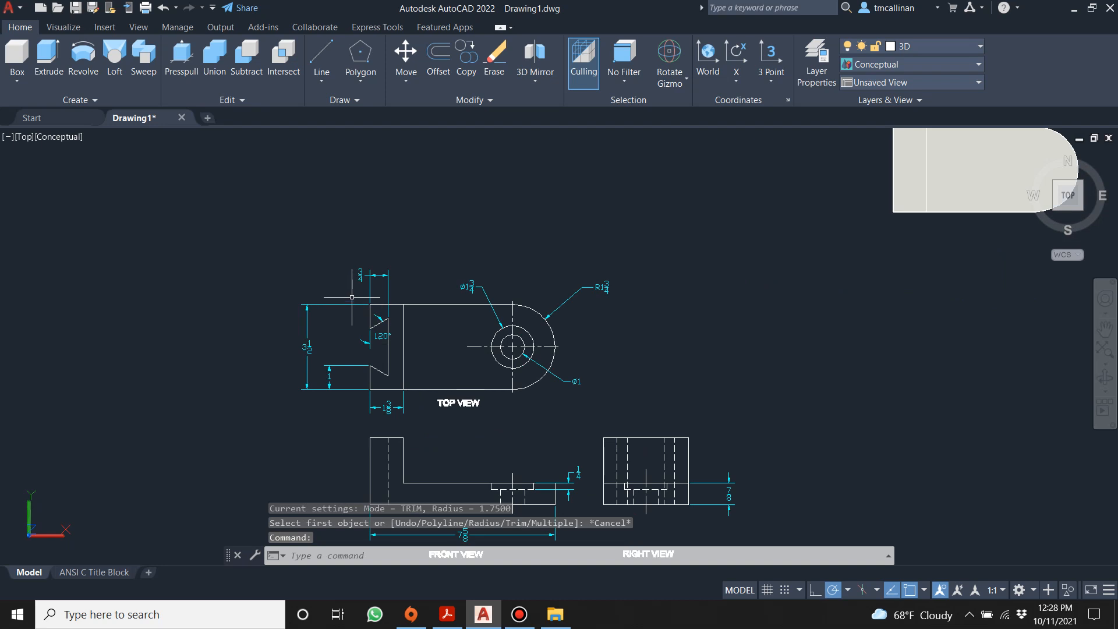
{"action": "left_click", "coordinate": [352, 297]}
{"action": "left_click", "coordinate": [563, 396]}
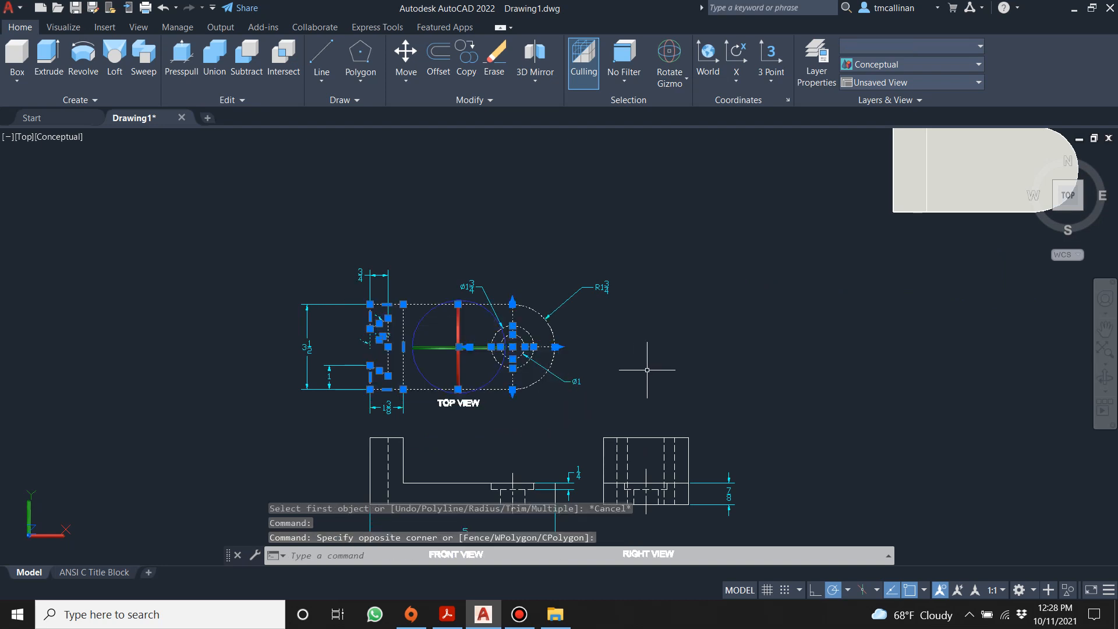
{"action": "key", "text": "ctrl+c"}
{"action": "key", "text": "ctrl+v"}
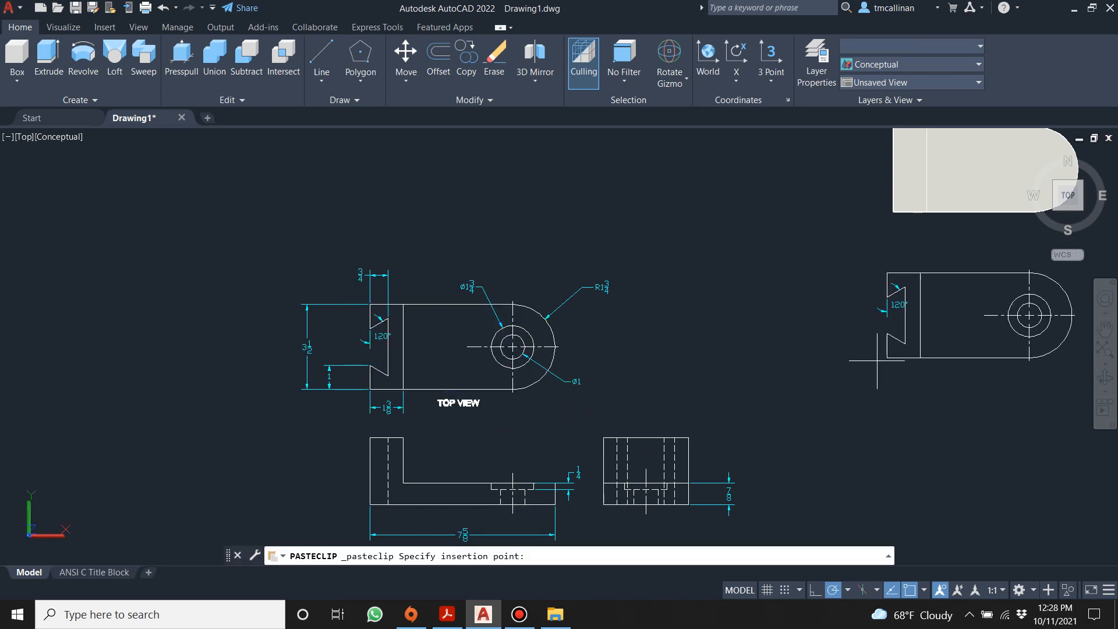
{"action": "left_click", "coordinate": [825, 373]}
{"action": "key", "text": "Escape"}
Step: Erase the 120° angle dimension and the hole centre lines from the pasted top view copy
{"action": "middle_click_drag", "start_coordinate": [1018, 333], "coordinate": [1014, 333]}
{"action": "scroll", "coordinate": [1014, 333], "scroll_direction": "up", "scroll_amount": 3}
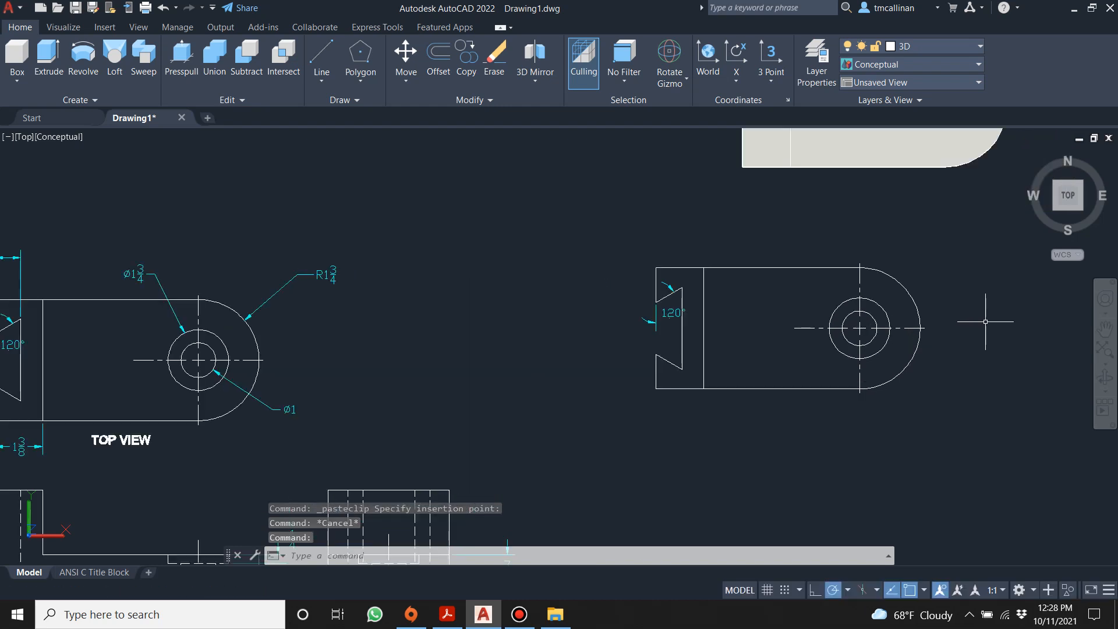
{"action": "left_click", "coordinate": [524, 308]}
{"action": "key", "text": "Delete"}
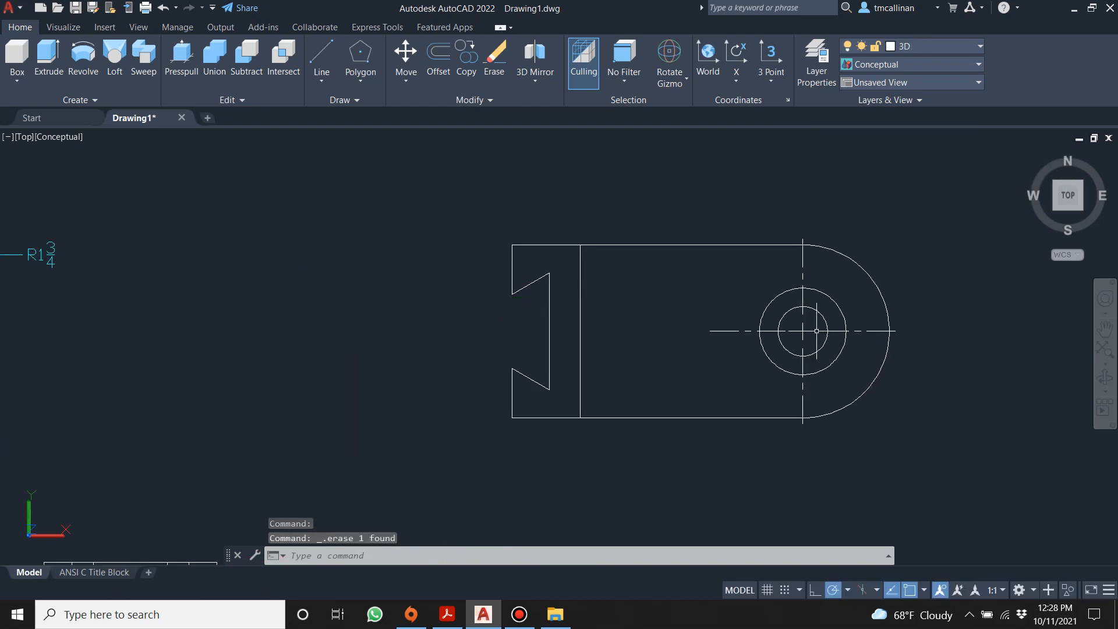
{"action": "scroll", "coordinate": [817, 331], "scroll_direction": "down", "scroll_amount": 3}
{"action": "middle_click_drag", "start_coordinate": [876, 338], "coordinate": [772, 377]}
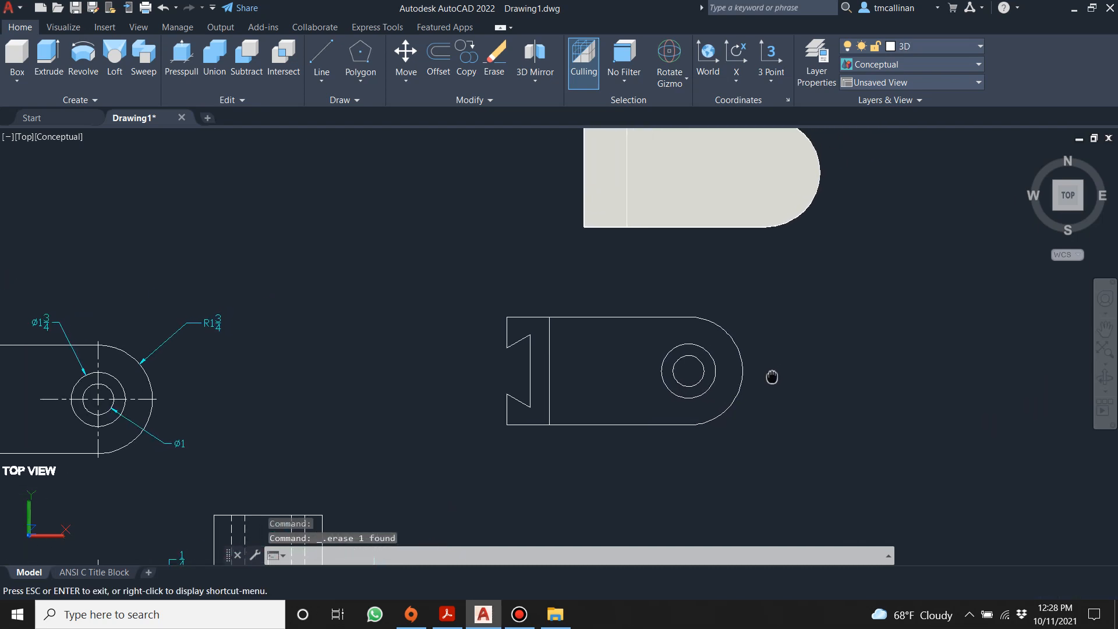
{"action": "scroll", "coordinate": [740, 375], "scroll_direction": "down", "scroll_amount": 3}
{"action": "scroll", "coordinate": [756, 354], "scroll_direction": "up", "scroll_amount": 2}
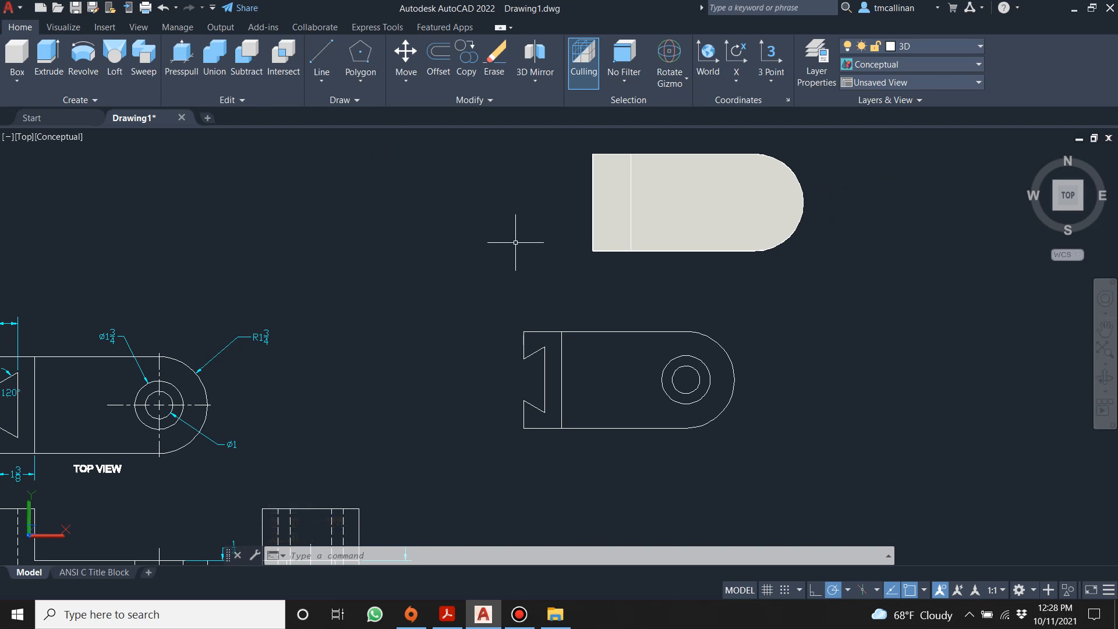
Step: Move the top view copy from its upper notched-end corner onto the matching top corner of the solid's upright block
{"action": "scroll", "coordinate": [507, 259], "scroll_direction": "up", "scroll_amount": 2}
{"action": "middle_click_drag", "start_coordinate": [496, 280], "coordinate": [433, 186], "text": "shift"}
{"action": "scroll", "coordinate": [433, 186], "scroll_direction": "down", "scroll_amount": 4}
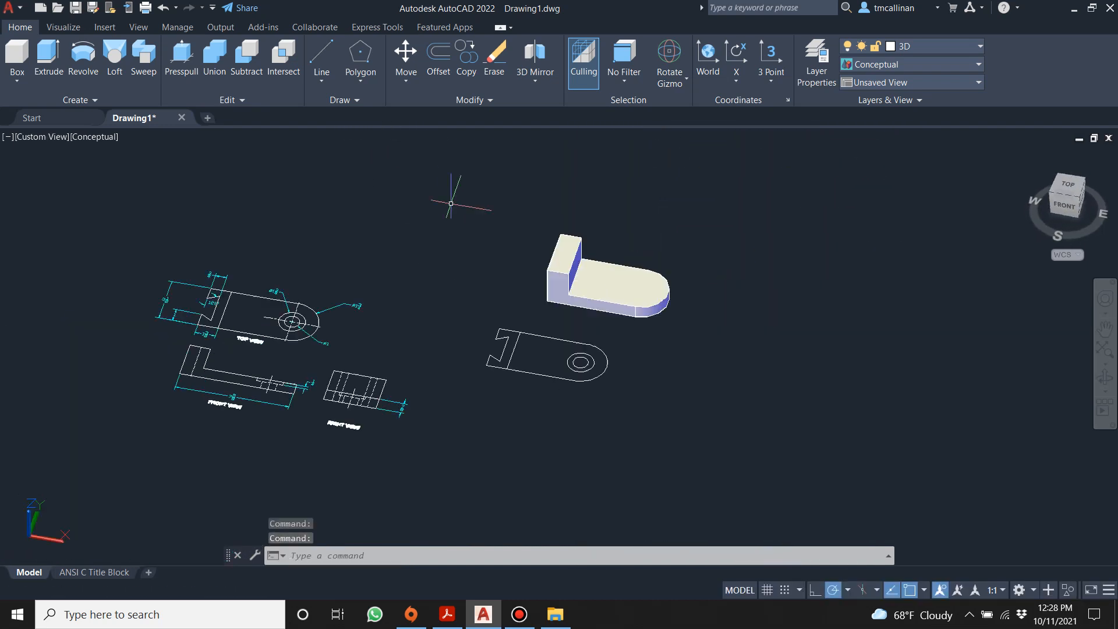
{"action": "left_click", "coordinate": [406, 53]}
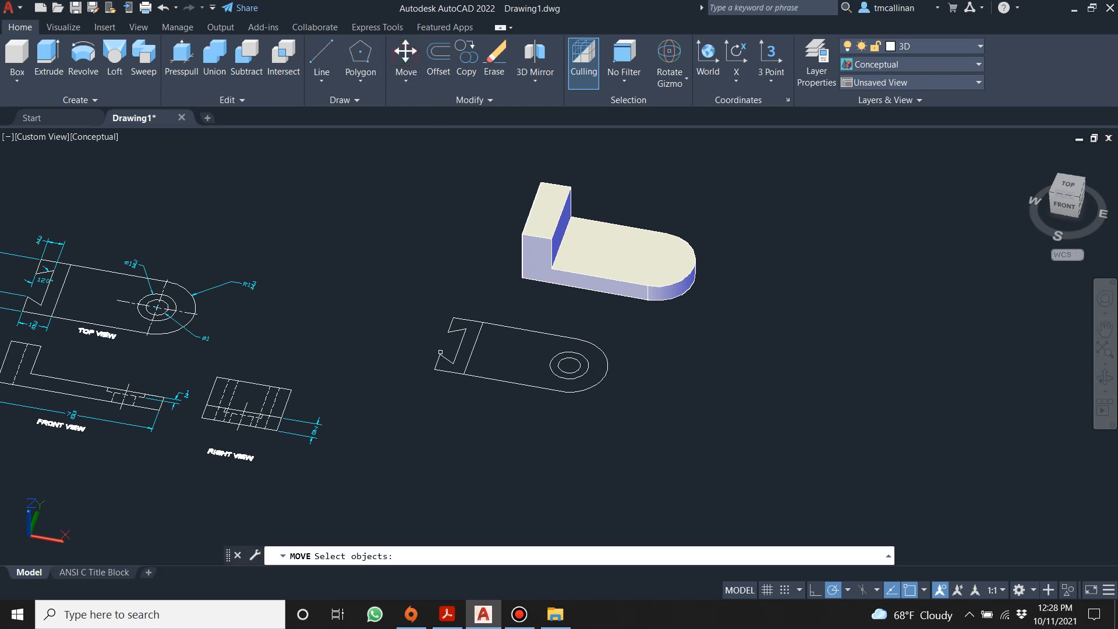
{"action": "left_click", "coordinate": [414, 303]}
{"action": "left_click", "coordinate": [643, 408]}
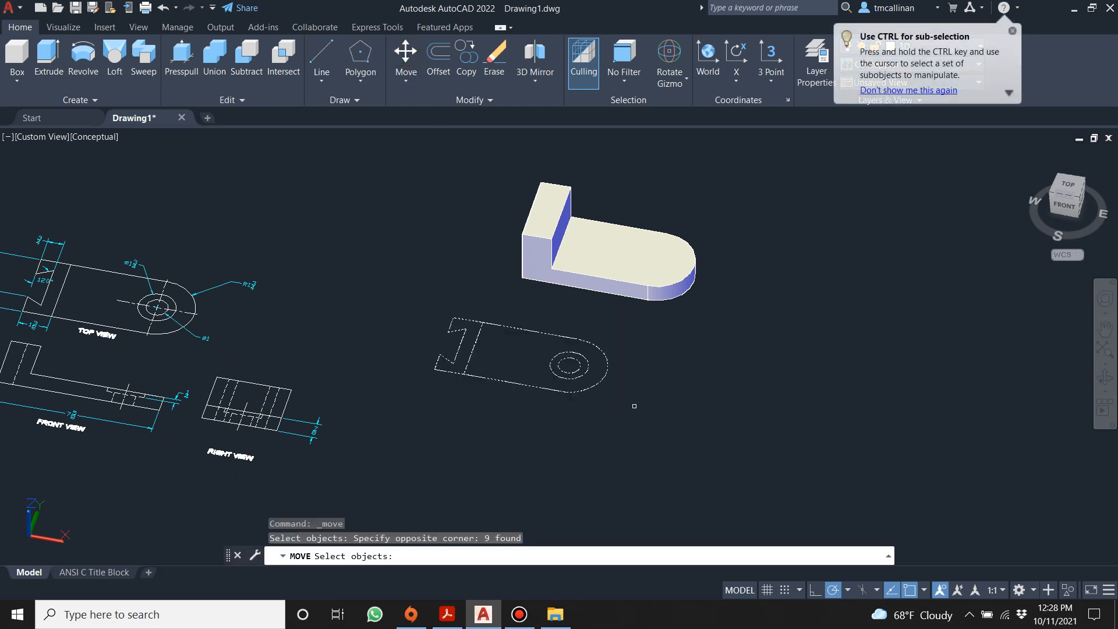
{"action": "key", "text": "Return"}
{"action": "scroll", "coordinate": [465, 286], "scroll_direction": "up", "scroll_amount": 3}
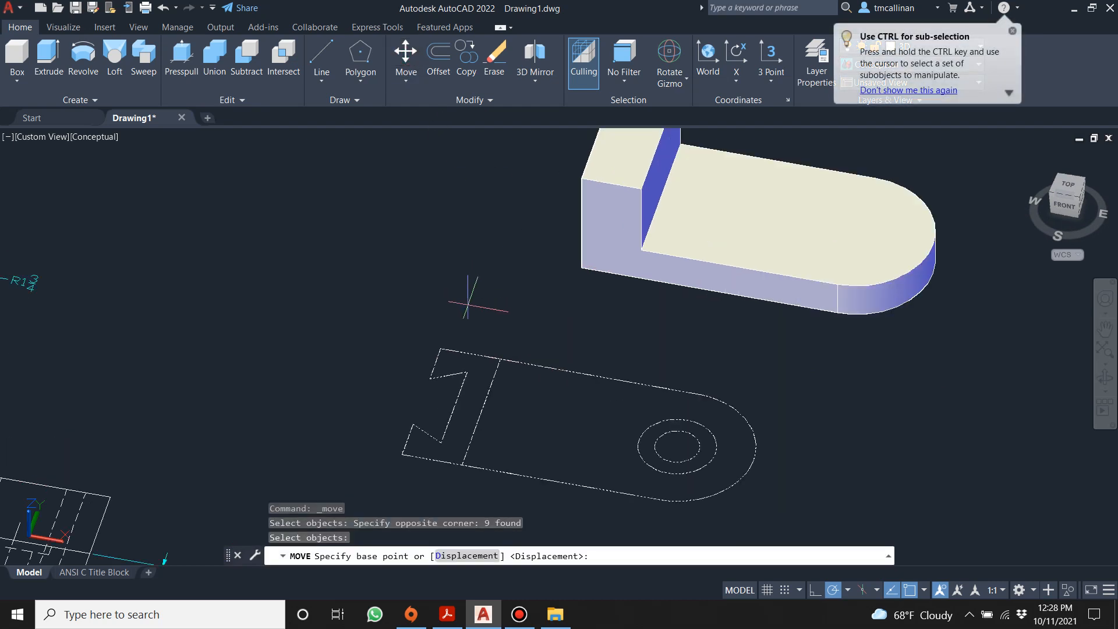
{"action": "left_click", "coordinate": [440, 348]}
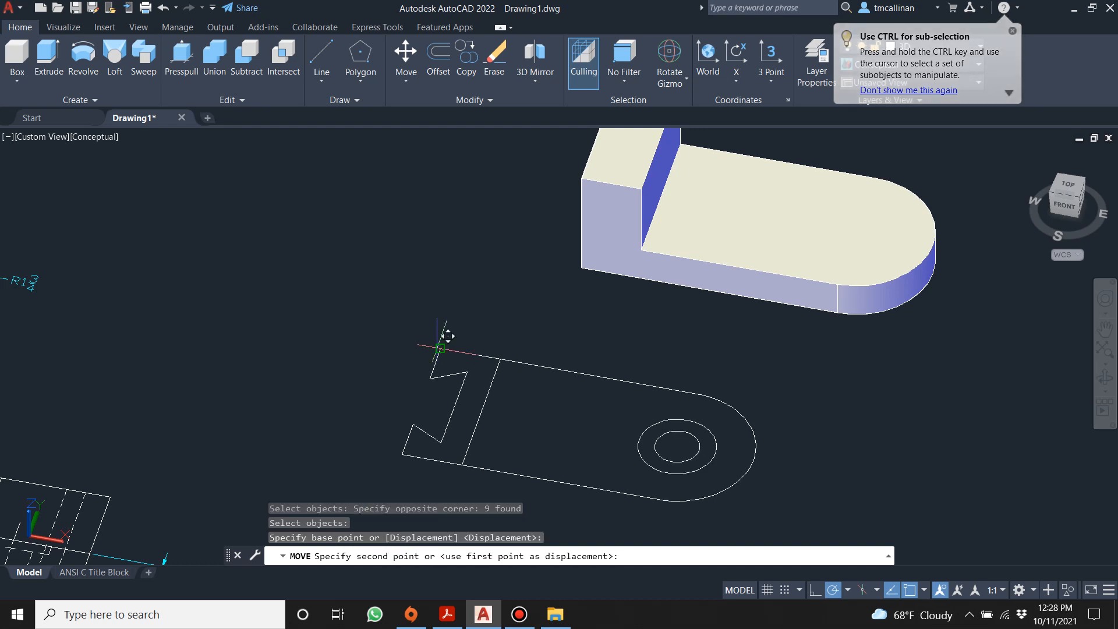
{"action": "left_click", "coordinate": [553, 175]}
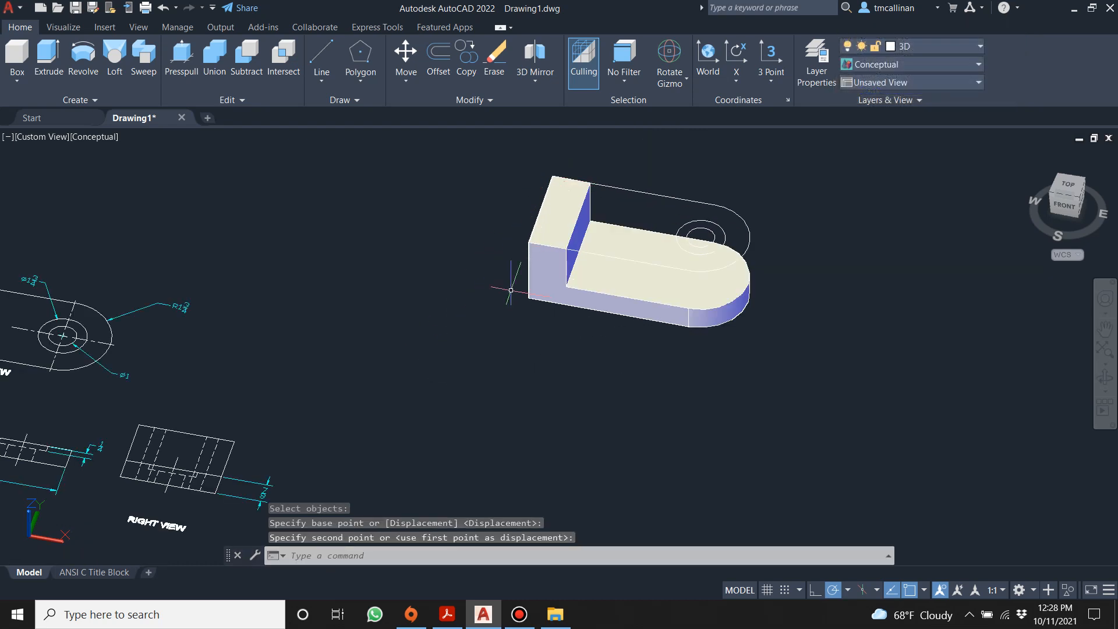
{"action": "key", "text": "Escape"}
{"action": "mouse_move", "coordinate": [510, 345]}
{"action": "middle_mouse_down", "text": "shift"}
{"action": "mouse_move", "coordinate": [522, 246]}
{"action": "mouse_move", "coordinate": [500, 355]}
{"action": "middle_mouse_up", "text": "shift"}
{"action": "scroll", "coordinate": [659, 216], "scroll_direction": "up", "scroll_amount": 4}
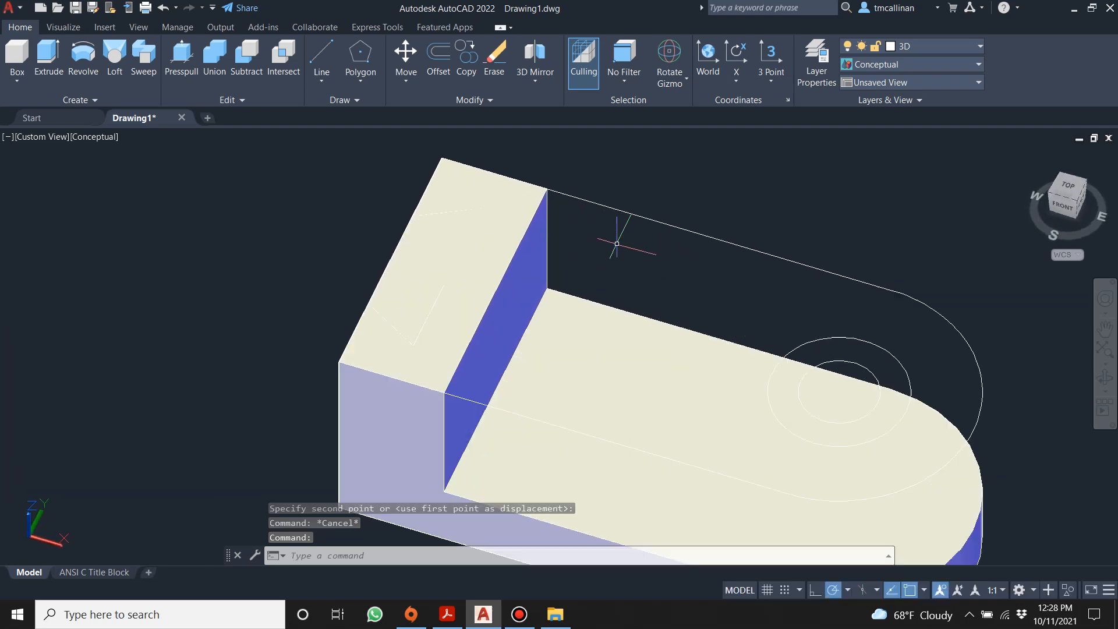
{"action": "scroll", "coordinate": [617, 244], "scroll_direction": "down", "scroll_amount": 2}
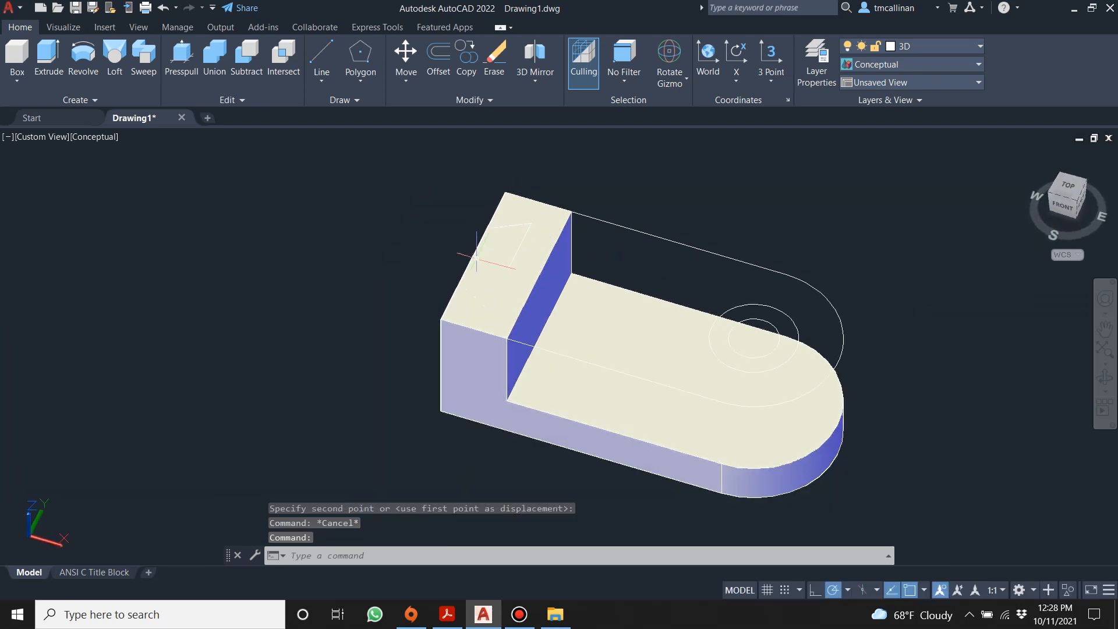
{"action": "scroll", "coordinate": [503, 227], "scroll_direction": "up", "scroll_amount": 2}
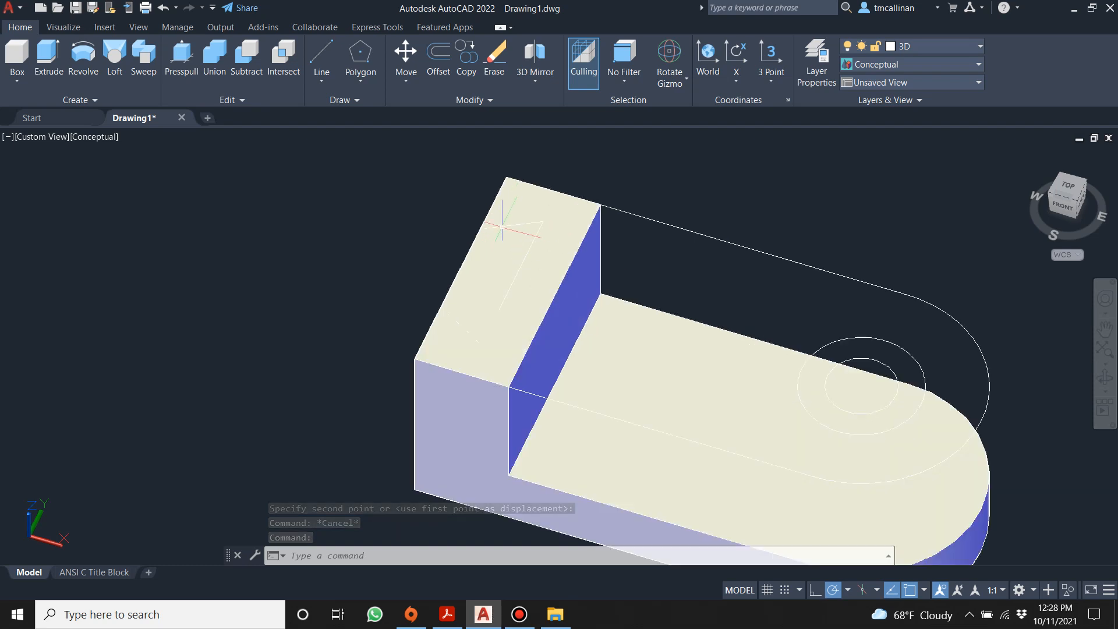
Step: Undo the move of the top view copy onto the solid
{"action": "key", "text": "ctrl+z"}
{"action": "key", "text": "ctrl+z"}
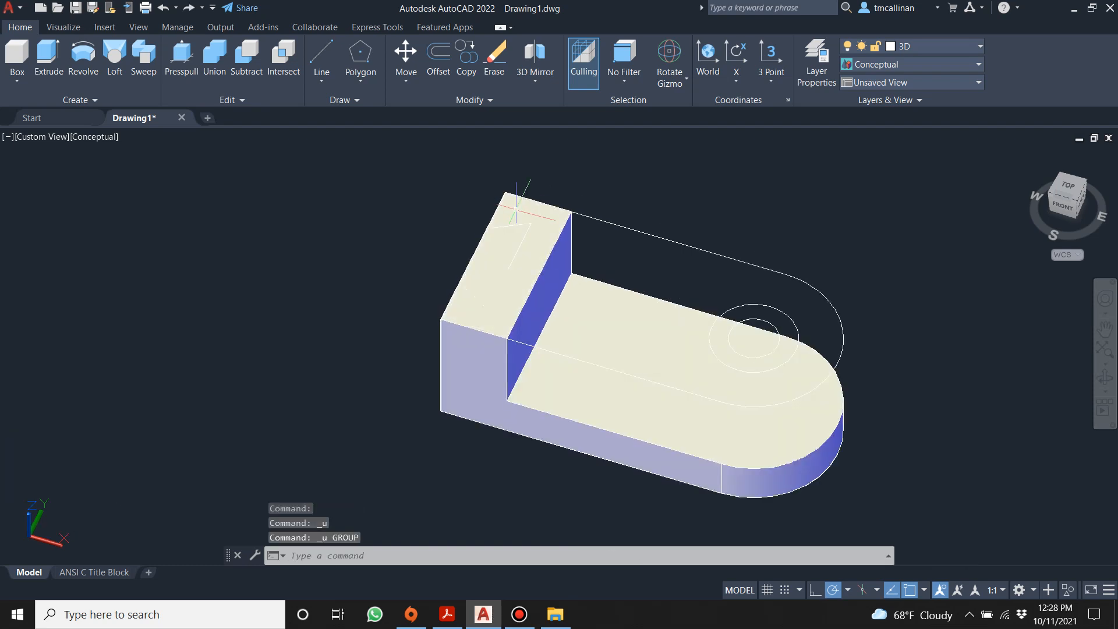
{"action": "key", "text": "ctrl+z"}
{"action": "key", "text": "ctrl+z"}
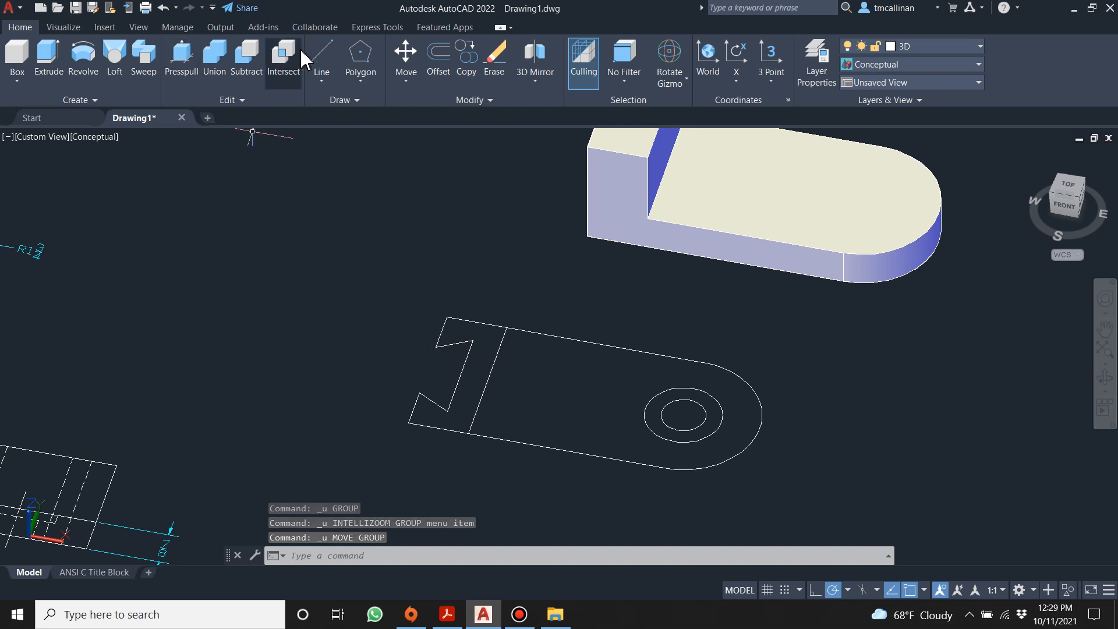
Step: Draw a line across the open end of the dovetail notch in the top view copy to close its outline
{"action": "left_click", "coordinate": [322, 55]}
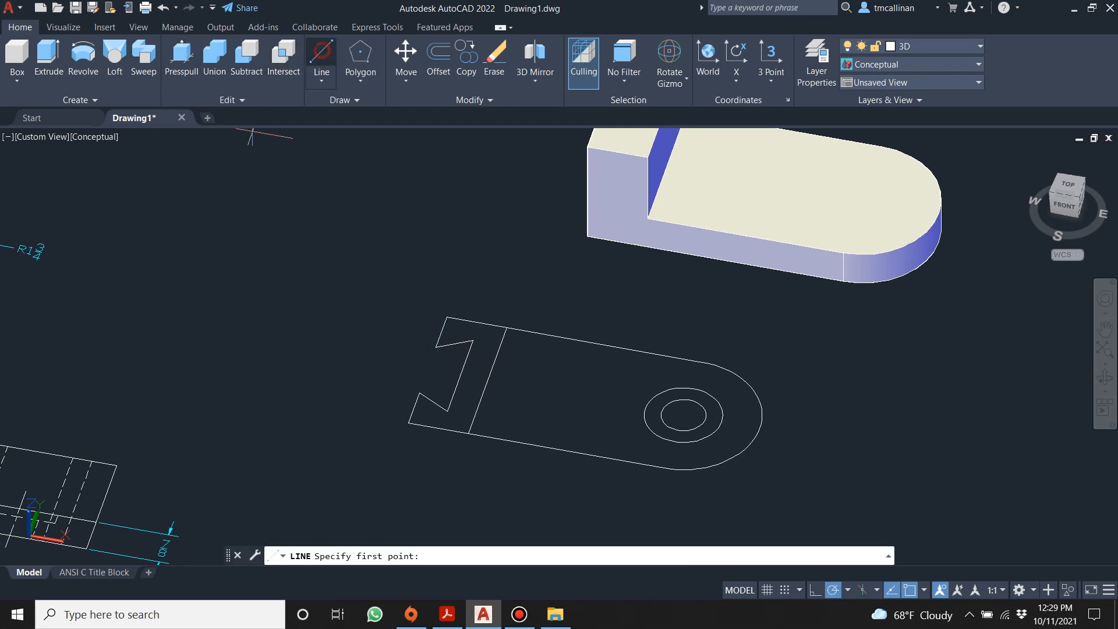
{"action": "left_click", "coordinate": [435, 347]}
{"action": "left_click", "coordinate": [419, 394]}
{"action": "key", "text": "Escape"}
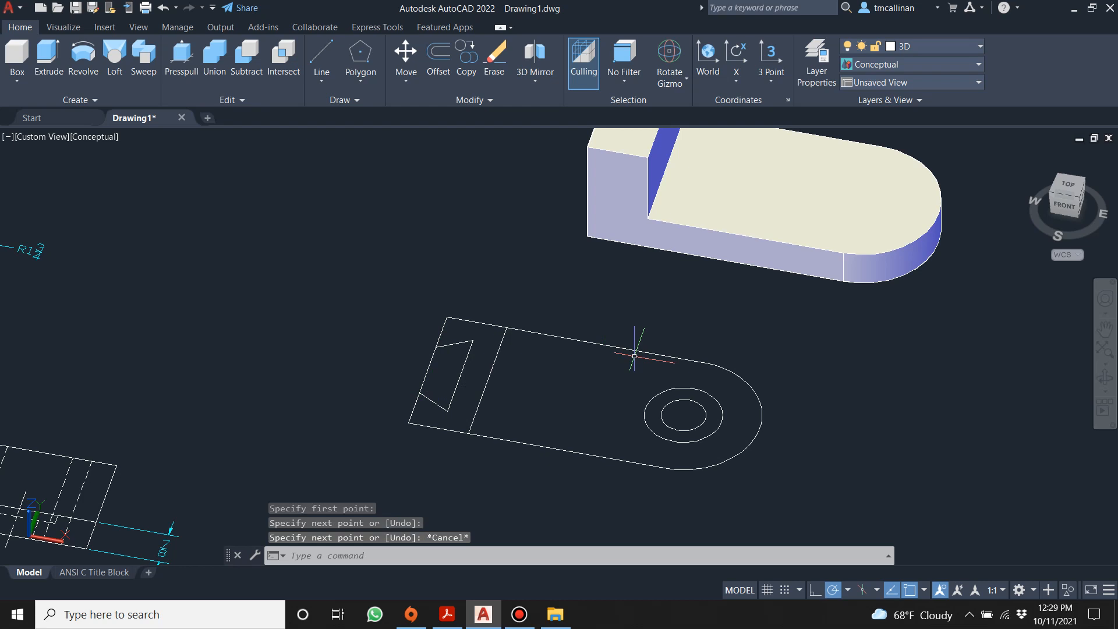
{"action": "key", "text": "Escape"}
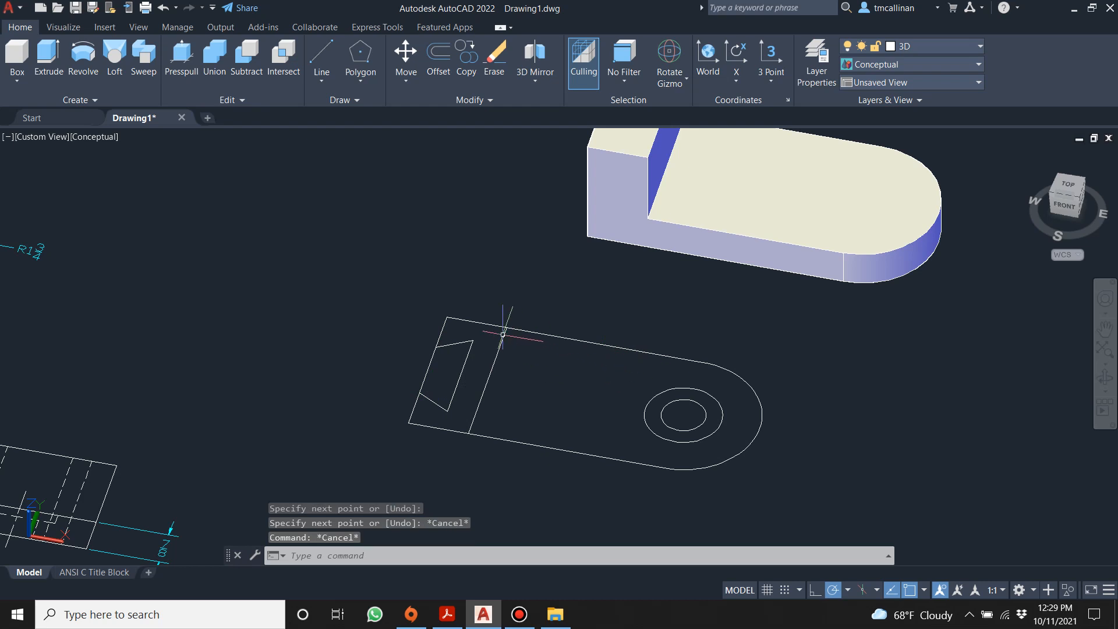
{"action": "scroll", "coordinate": [510, 337], "scroll_direction": "down", "scroll_amount": 2}
{"action": "key", "text": "space"}
{"action": "key", "text": "Escape"}
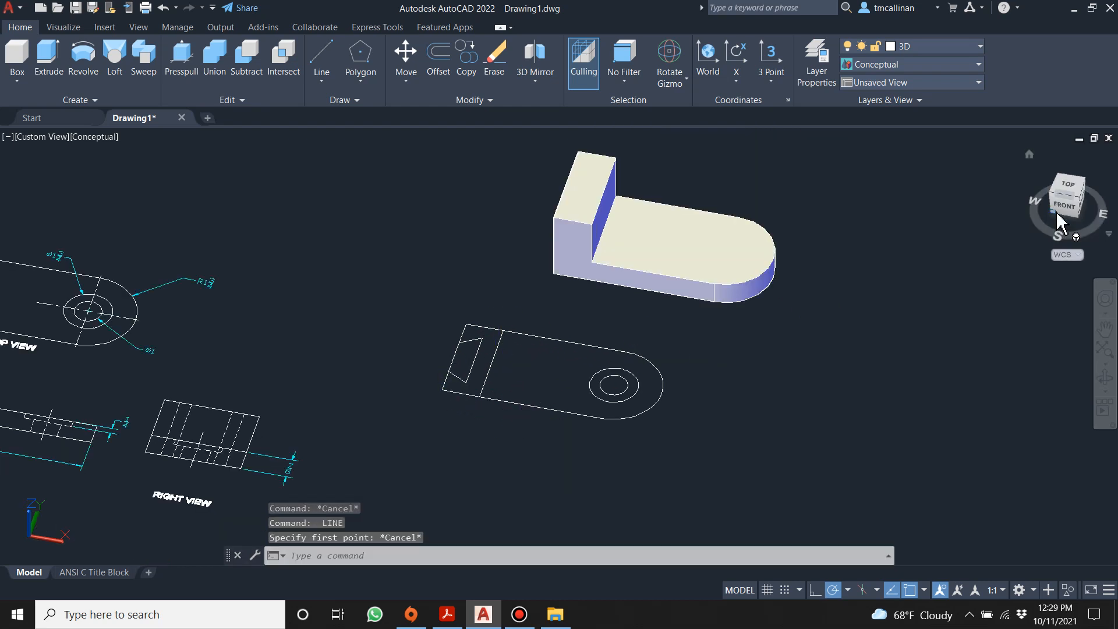
{"action": "key", "text": "Escape"}
Step: Convert the closed dovetail notch outline in the top view copy into a region
{"action": "left_click_drag", "start_coordinate": [1069, 195], "coordinate": [856, 356]}
{"action": "scroll", "coordinate": [690, 329], "scroll_direction": "up", "scroll_amount": 3}
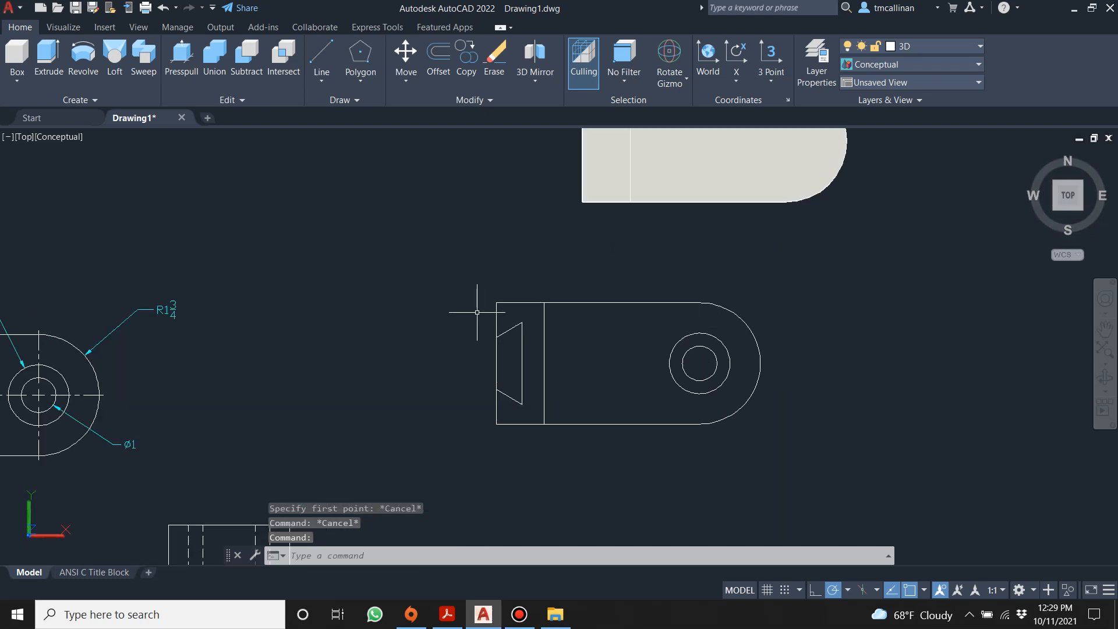
{"action": "type", "text": "region"}
{"action": "key", "text": "Return"}
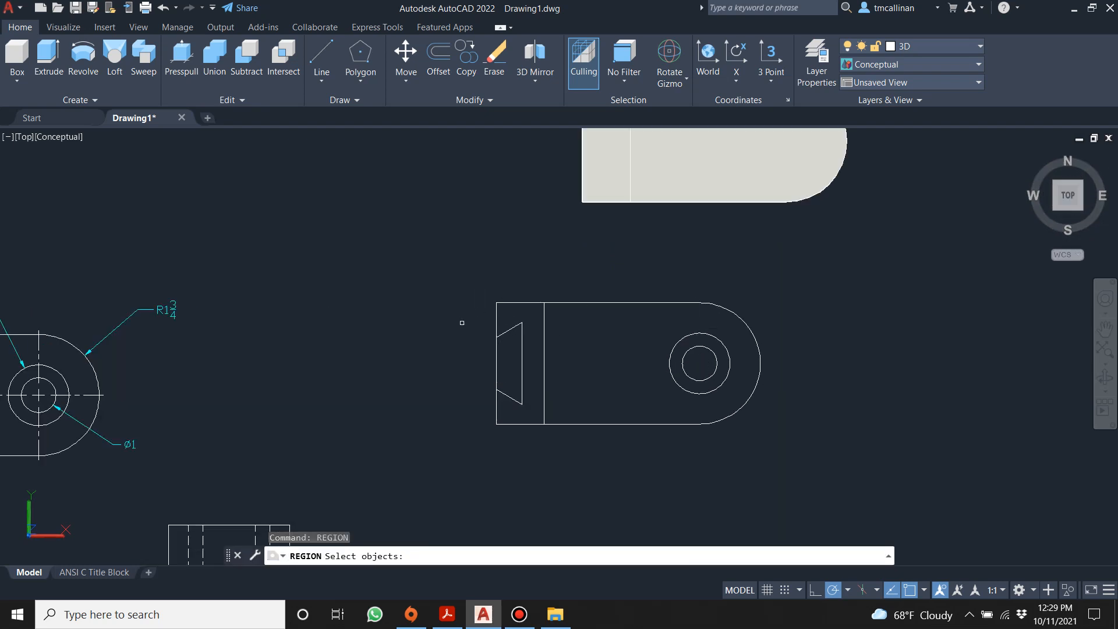
{"action": "left_click", "coordinate": [466, 314]}
{"action": "left_click", "coordinate": [534, 413]}
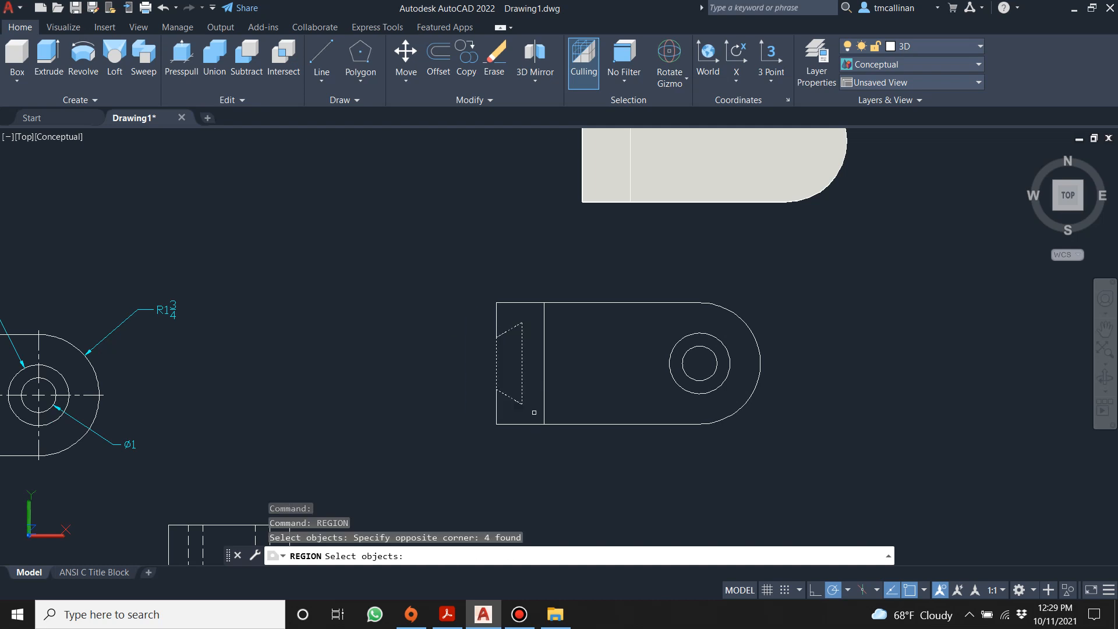
{"action": "key", "text": "Return"}
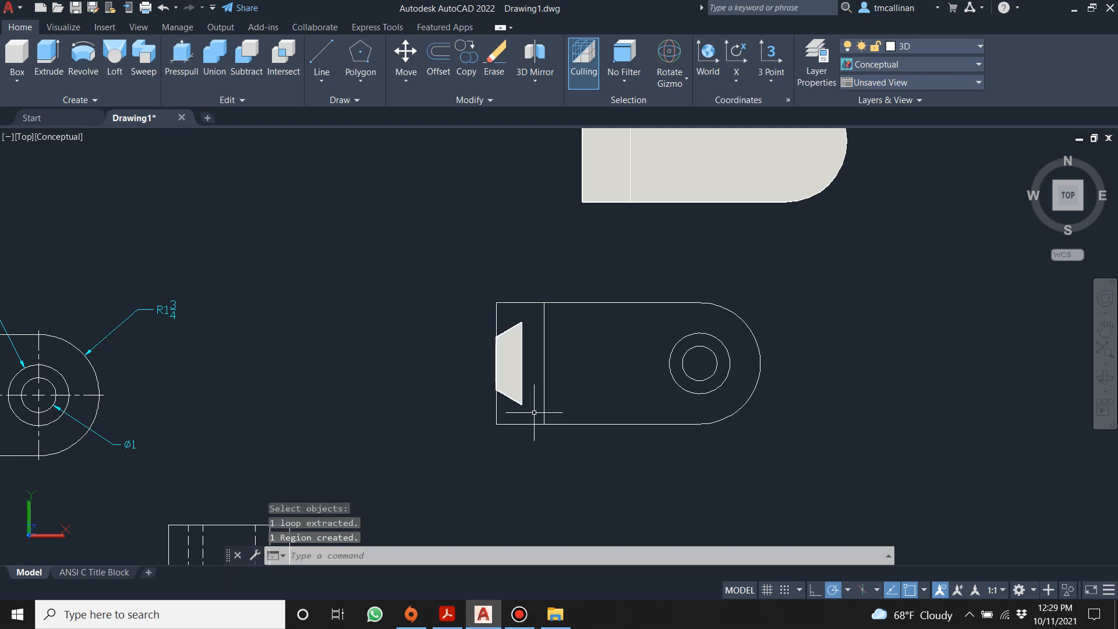
{"action": "scroll", "coordinate": [781, 353], "scroll_direction": "up", "scroll_amount": 2}
{"action": "scroll", "coordinate": [673, 325], "scroll_direction": "down", "scroll_amount": 3}
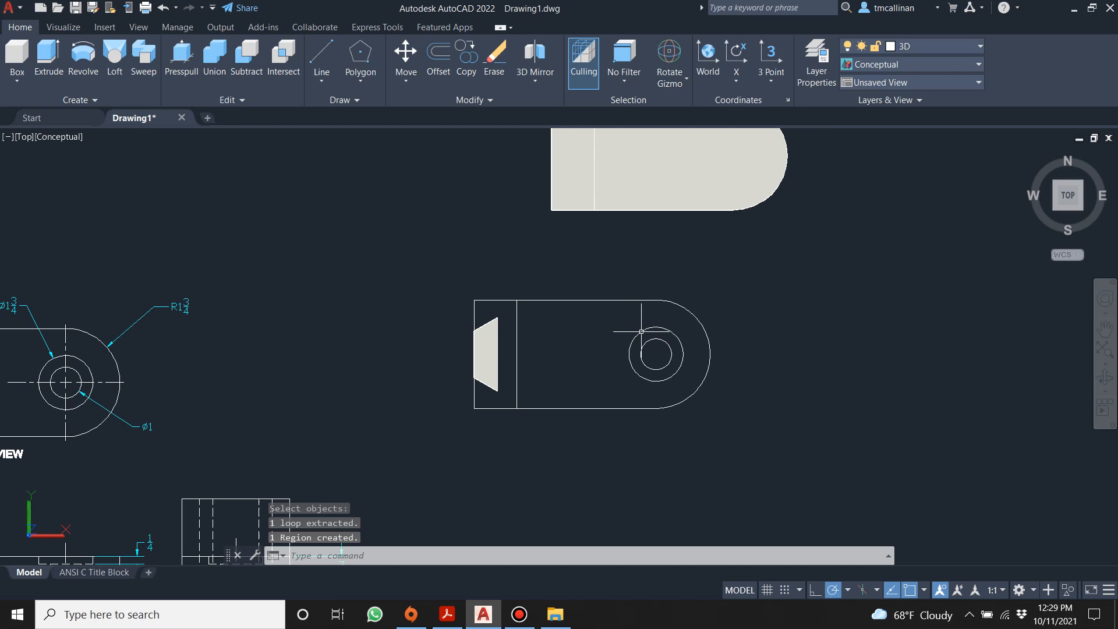
{"action": "scroll", "coordinate": [732, 321], "scroll_direction": "down", "scroll_amount": 2}
{"action": "scroll", "coordinate": [731, 321], "scroll_direction": "up", "scroll_amount": 1}
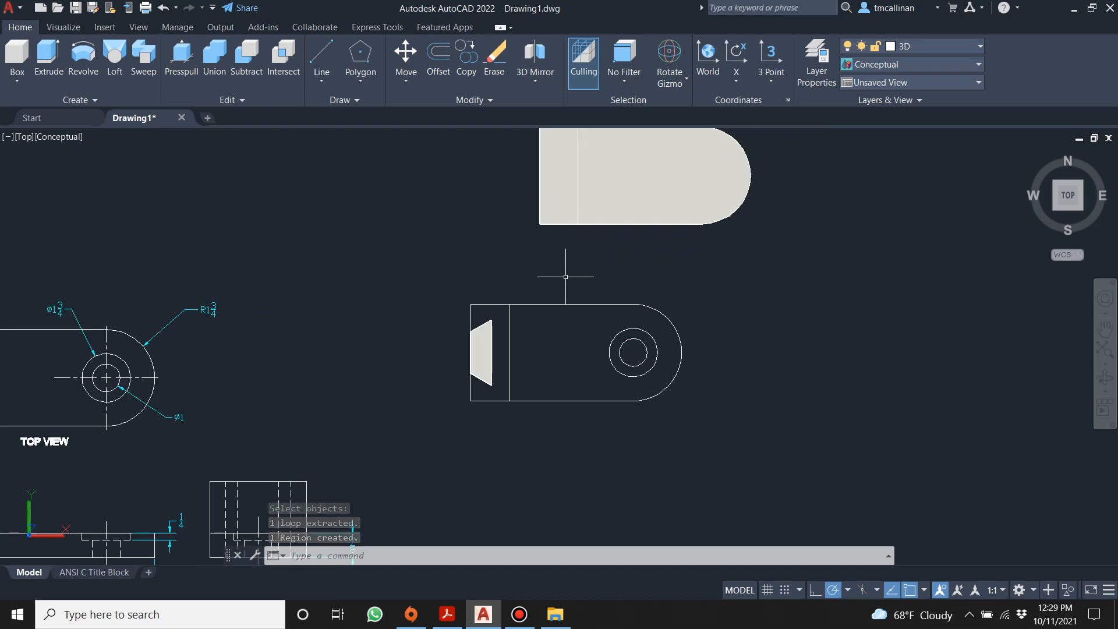
{"action": "type", "text": "re"}
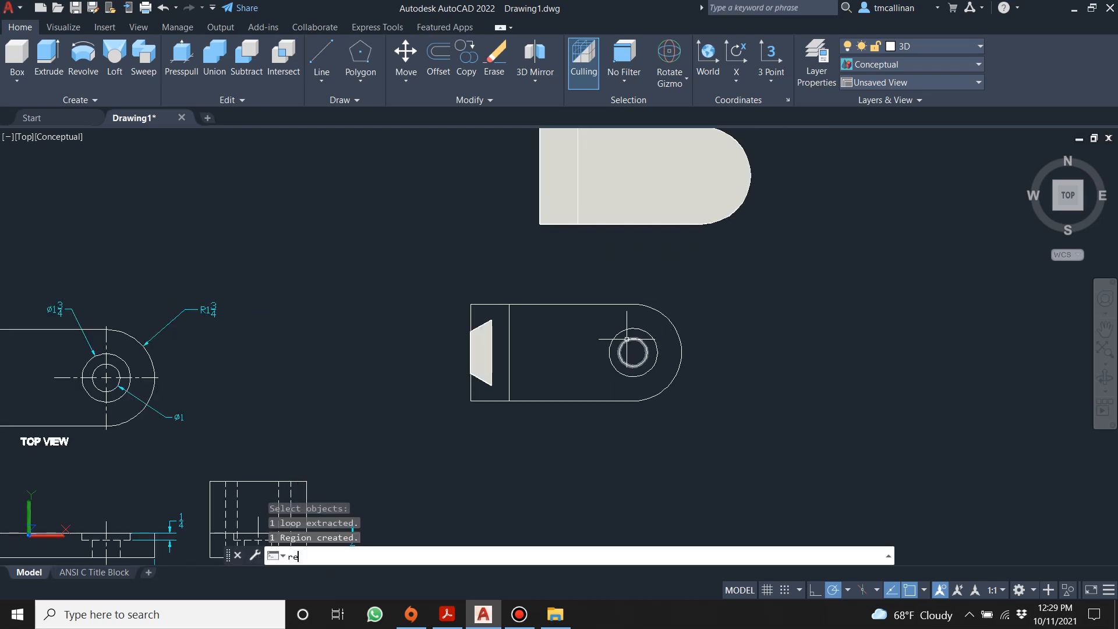
{"action": "key", "text": "Escape"}
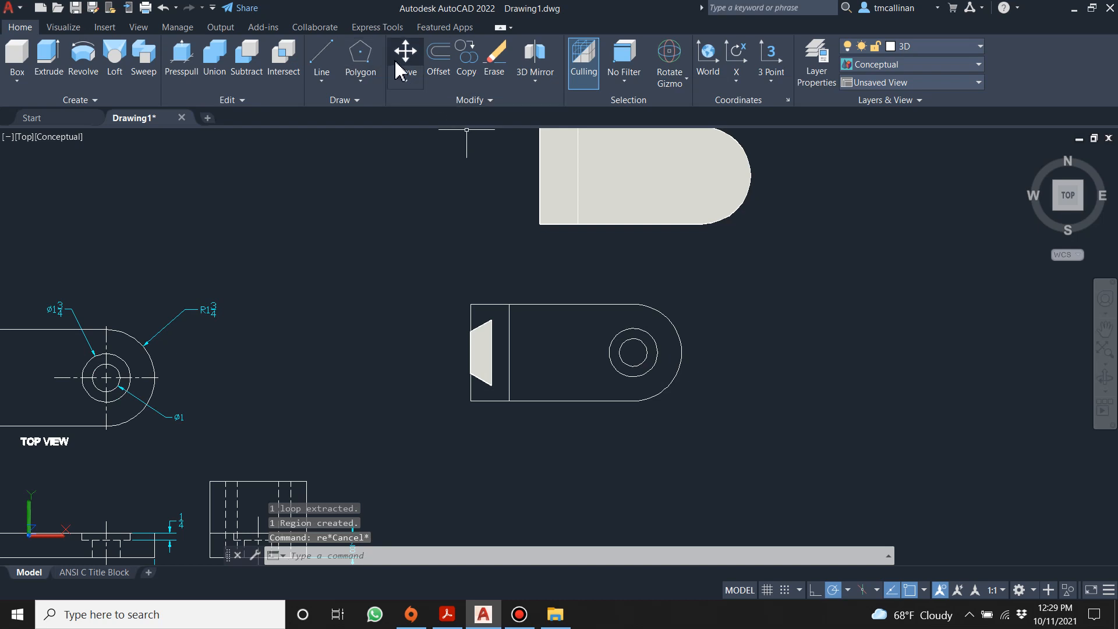
Step: Move the whole top view copy from its upper notched-end corner onto the matching top corner of the solid's upright block
{"action": "middle_click_drag", "start_coordinate": [535, 307], "coordinate": [524, 204], "text": "shift"}
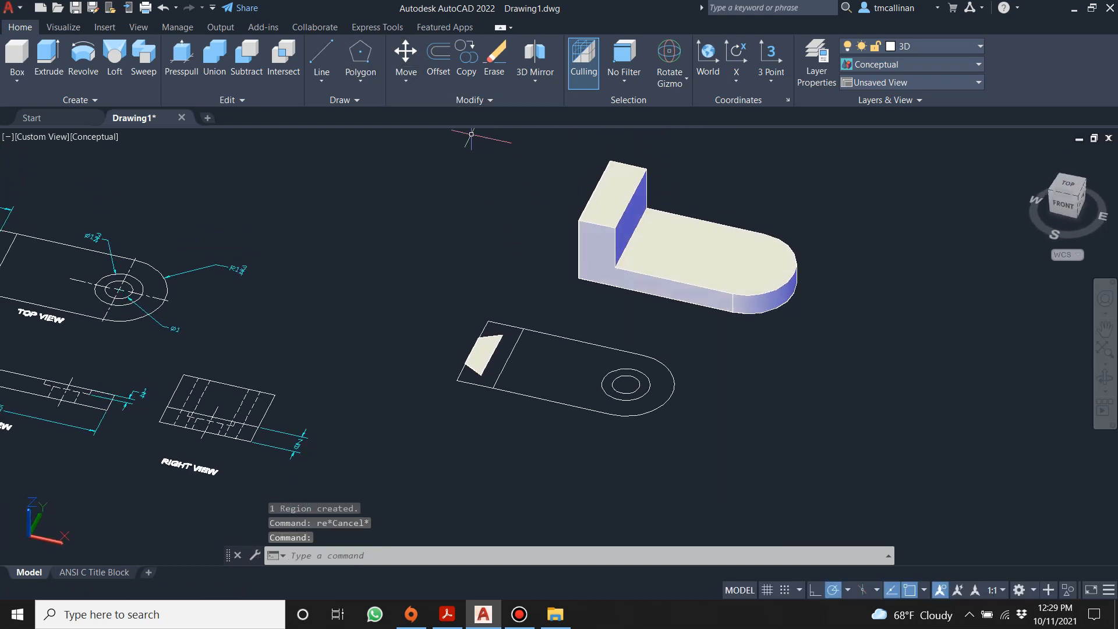
{"action": "left_click", "coordinate": [414, 65]}
{"action": "left_click", "coordinate": [425, 303]}
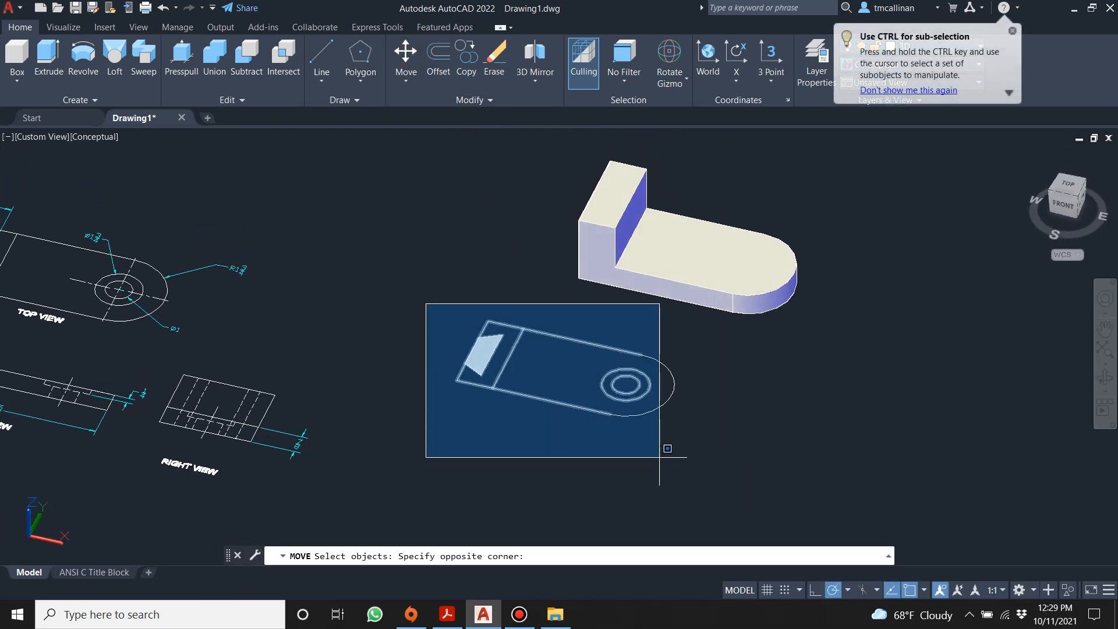
{"action": "left_click", "coordinate": [698, 460]}
{"action": "key", "text": "Return"}
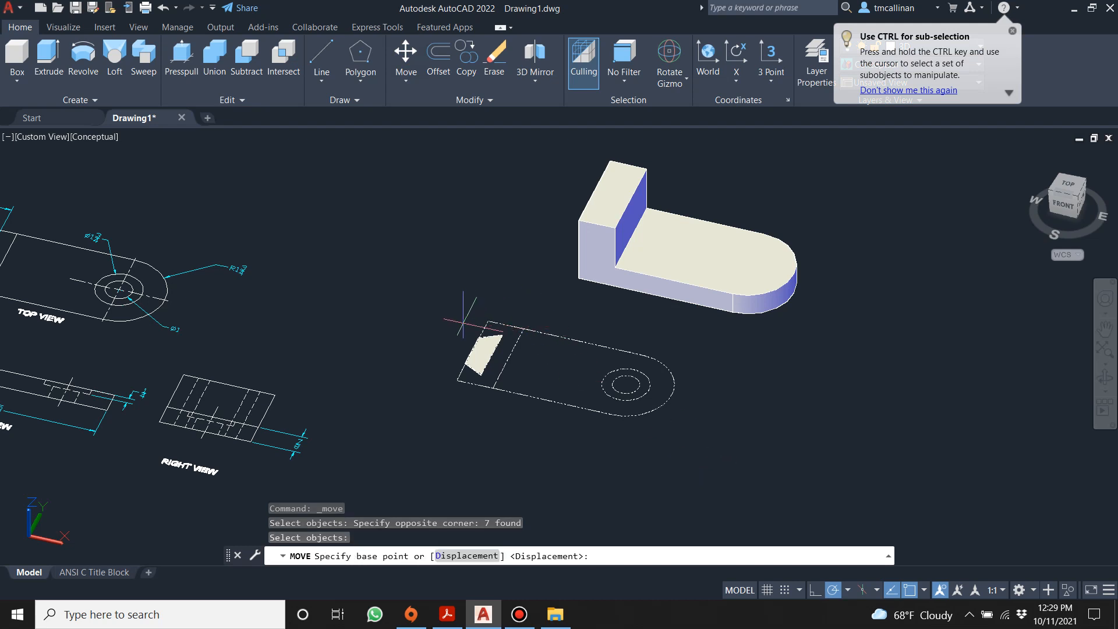
{"action": "left_click", "coordinate": [488, 321]}
{"action": "scroll", "coordinate": [582, 262], "scroll_direction": "up", "scroll_amount": 5}
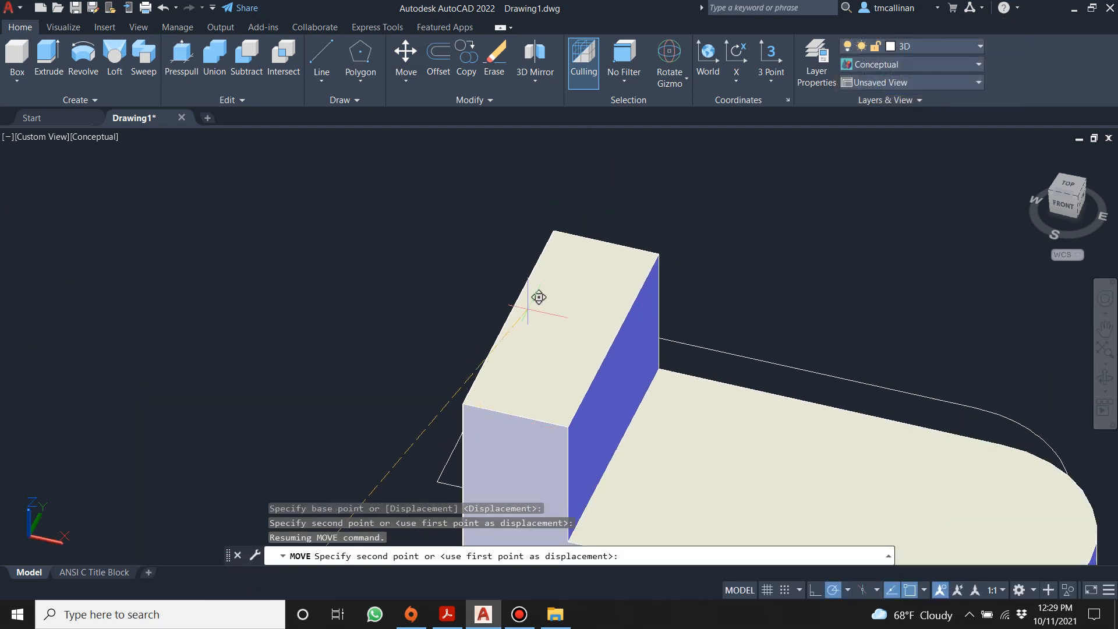
{"action": "key", "text": "Escape"}
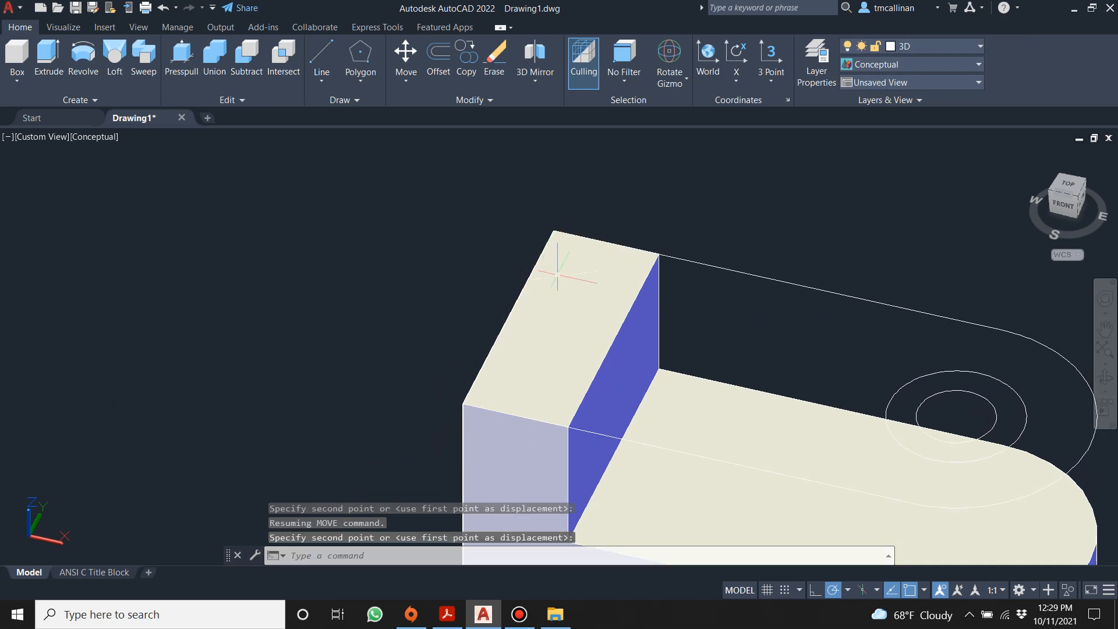
{"action": "scroll", "coordinate": [556, 257], "scroll_direction": "down", "scroll_amount": 6}
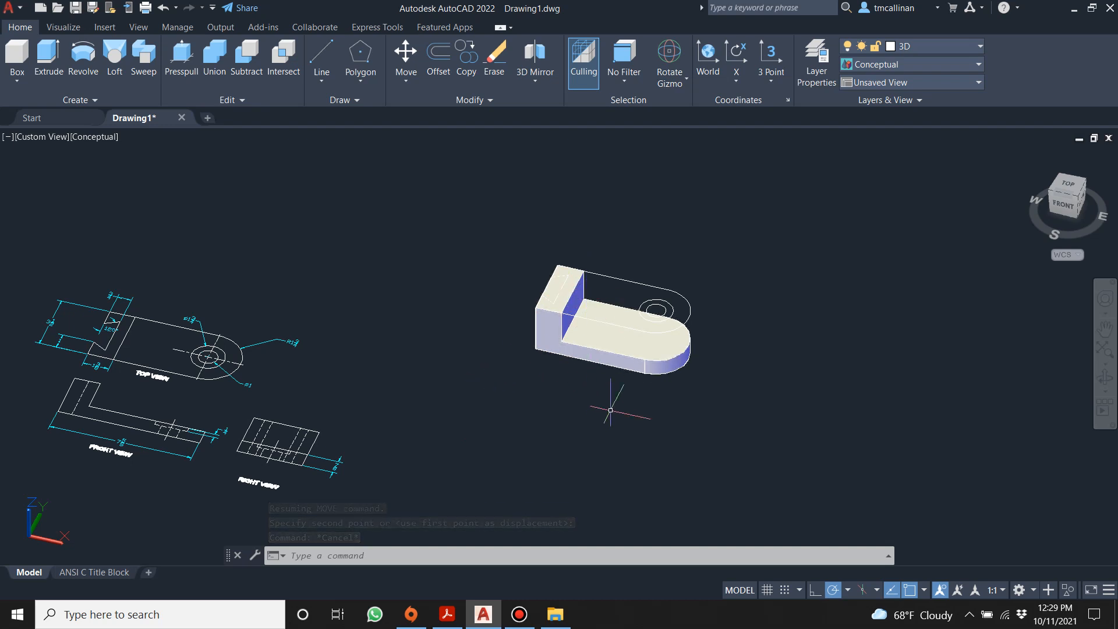
Step: Presspull the dovetail area downward through the full height of the upright block and beyond its underside
{"action": "scroll", "coordinate": [565, 291], "scroll_direction": "up", "scroll_amount": 2}
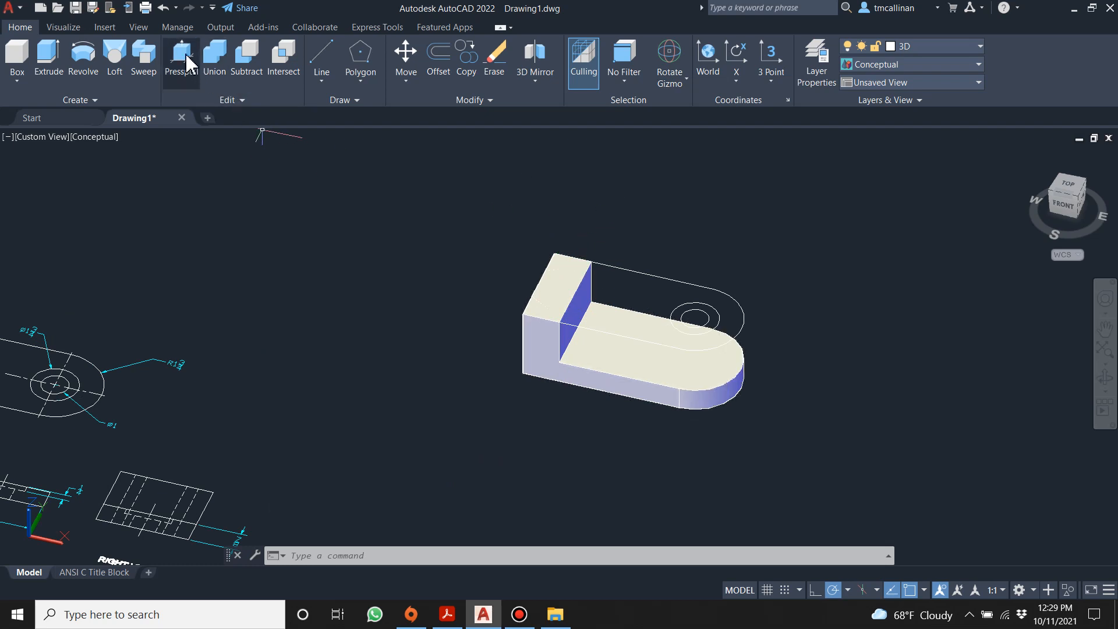
{"action": "left_click", "coordinate": [182, 59]}
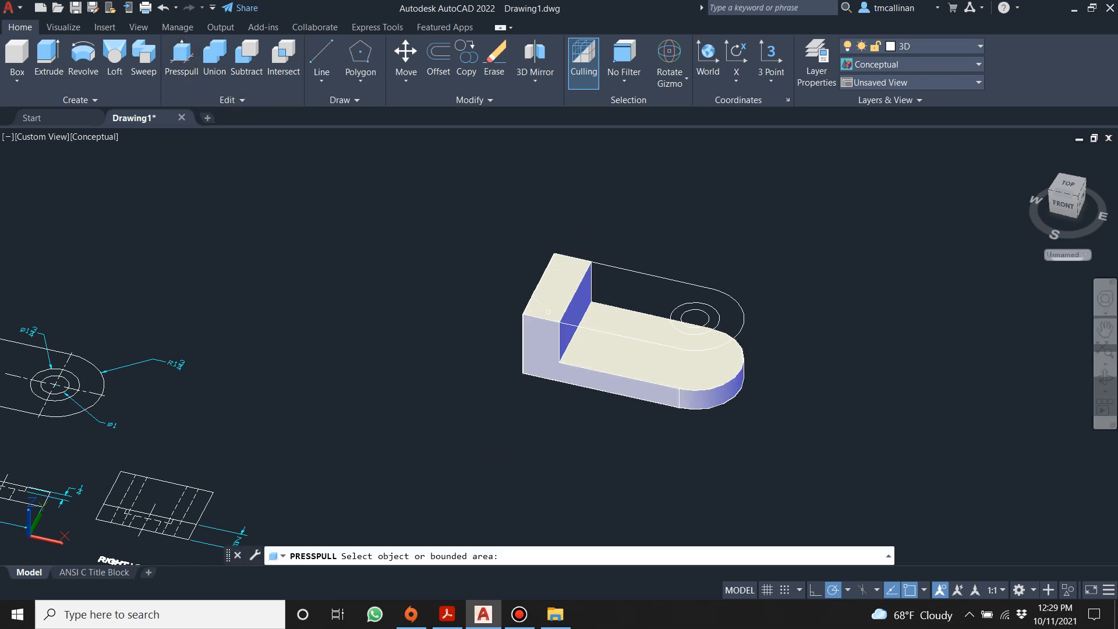
{"action": "scroll", "coordinate": [593, 315], "scroll_direction": "up", "scroll_amount": 2}
{"action": "left_click", "coordinate": [538, 274]}
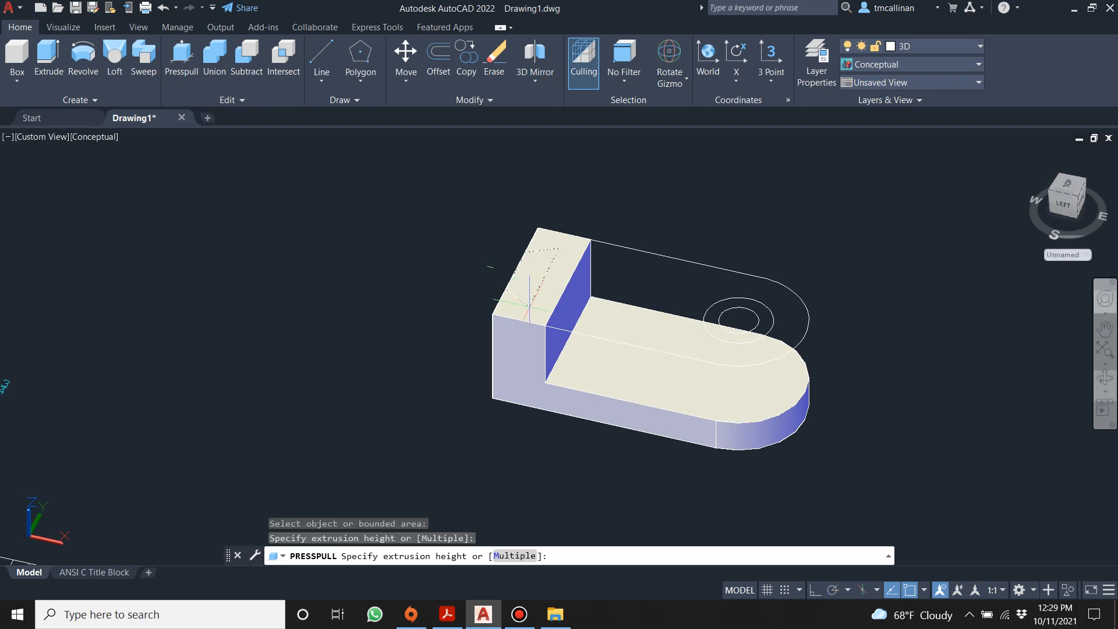
{"action": "left_click", "coordinate": [553, 452]}
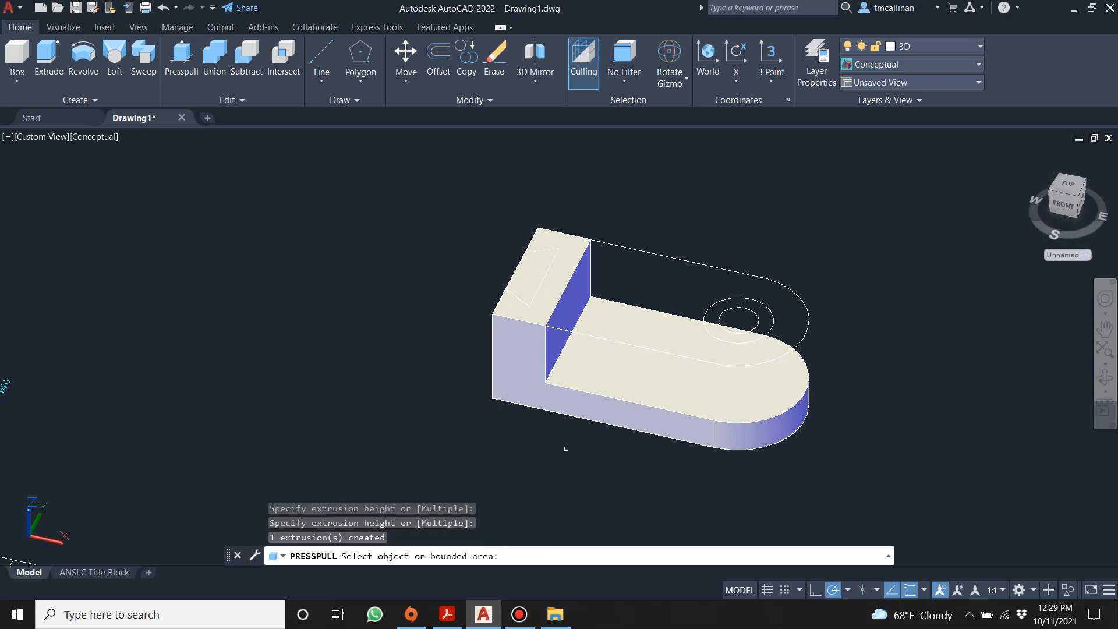
{"action": "middle_click_drag", "start_coordinate": [400, 379], "coordinate": [413, 432], "text": "shift"}
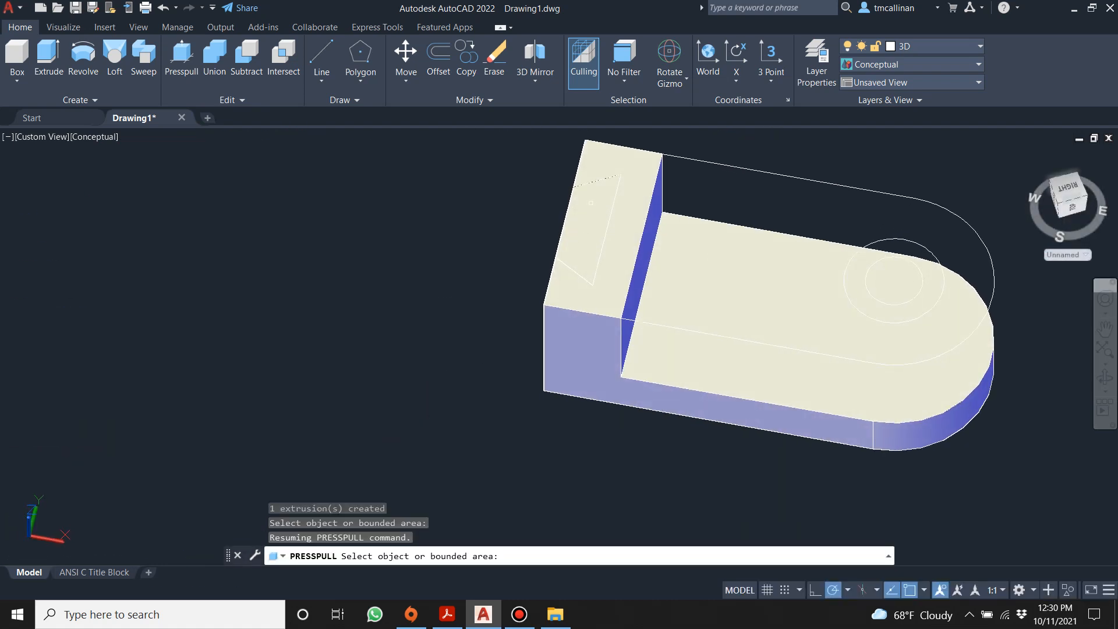
{"action": "key", "text": "Return"}
Step: Delete the leftover dovetail-shaped object covering the notch in the upright block
{"action": "left_click", "coordinate": [584, 208]}
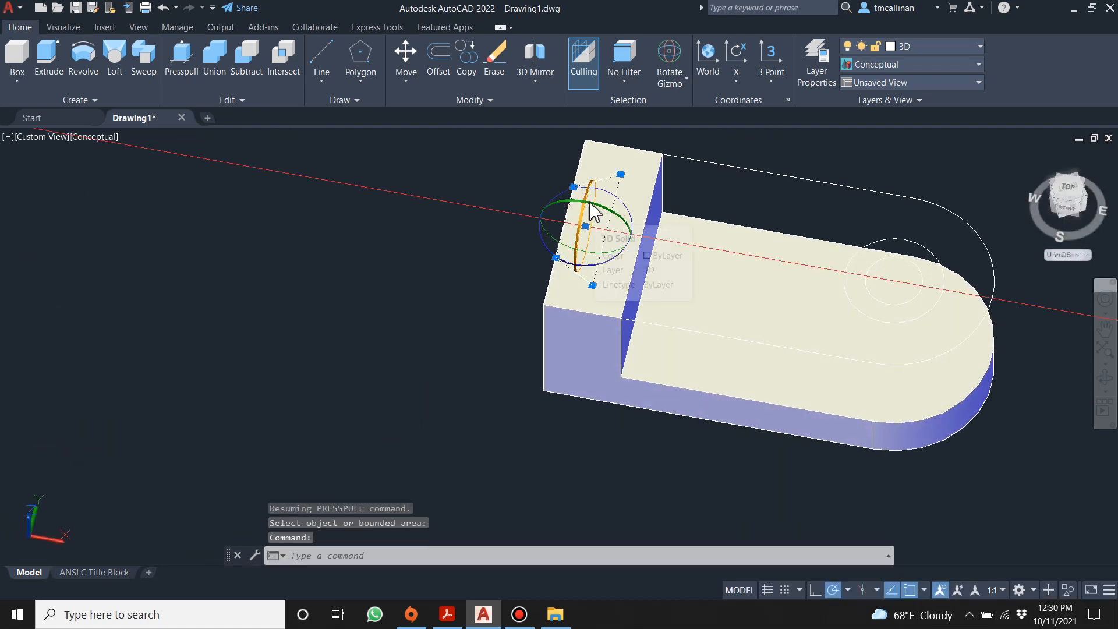
{"action": "key", "text": "Delete"}
{"action": "key", "text": "Escape"}
{"action": "scroll", "coordinate": [650, 263], "scroll_direction": "down", "scroll_amount": 2}
{"action": "middle_click_drag", "start_coordinate": [860, 283], "coordinate": [779, 199], "text": "shift"}
{"action": "scroll", "coordinate": [839, 312], "scroll_direction": "down", "scroll_amount": 2}
{"action": "scroll", "coordinate": [849, 304], "scroll_direction": "down", "scroll_amount": 2}
{"action": "scroll", "coordinate": [921, 370], "scroll_direction": "up", "scroll_amount": 6}
{"action": "middle_click_drag", "start_coordinate": [585, 217], "coordinate": [572, 343]}
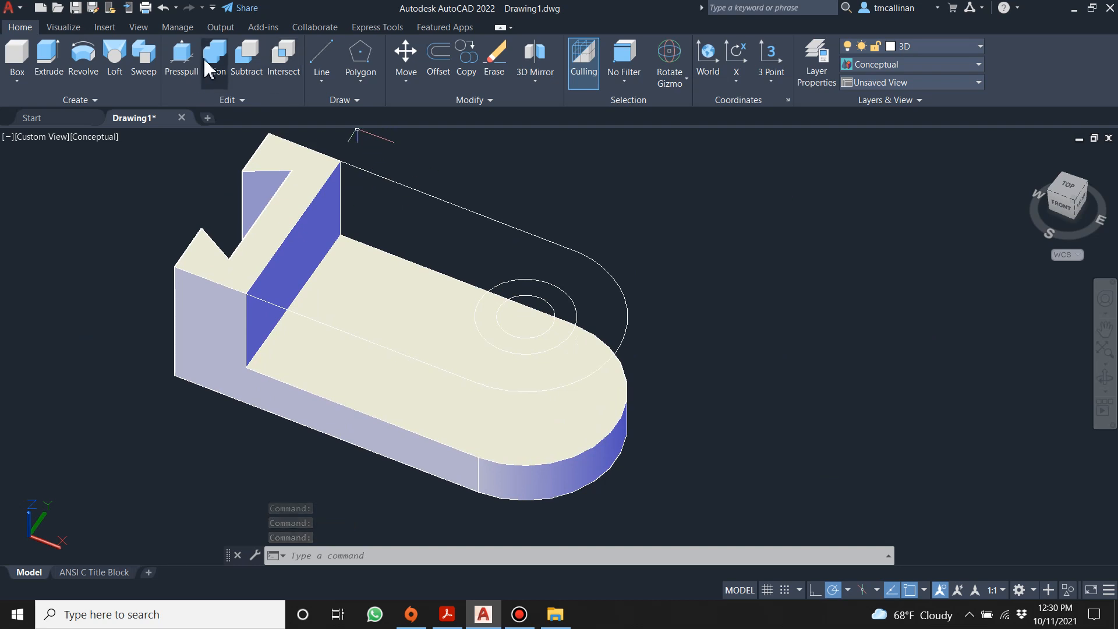
Step: Presspull the inner Ø1 circle of the top view copy down into a cylinder that passes completely through the base plate
{"action": "left_click", "coordinate": [182, 53]}
{"action": "left_click", "coordinate": [526, 317]}
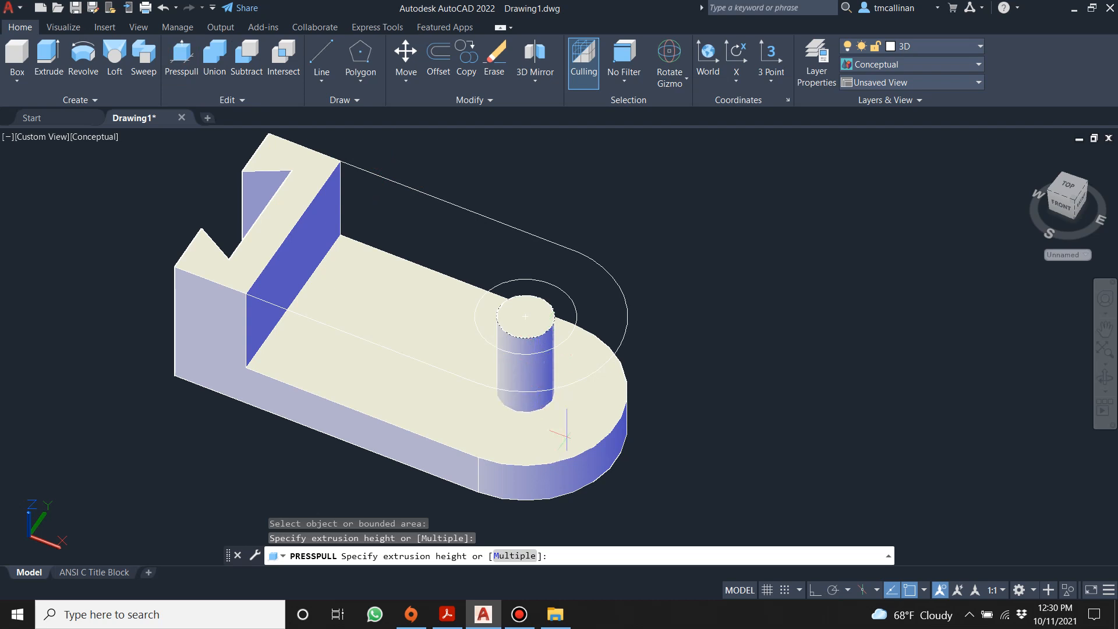
{"action": "left_click", "coordinate": [613, 517]}
{"action": "scroll", "coordinate": [662, 411], "scroll_direction": "down", "scroll_amount": 1}
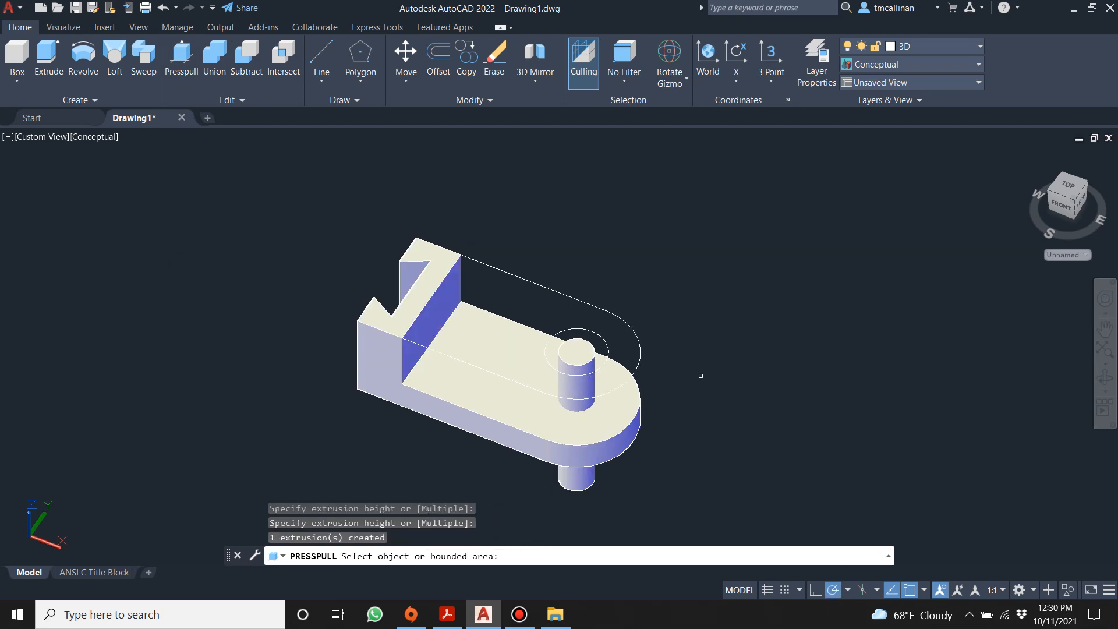
{"action": "key", "text": "Return"}
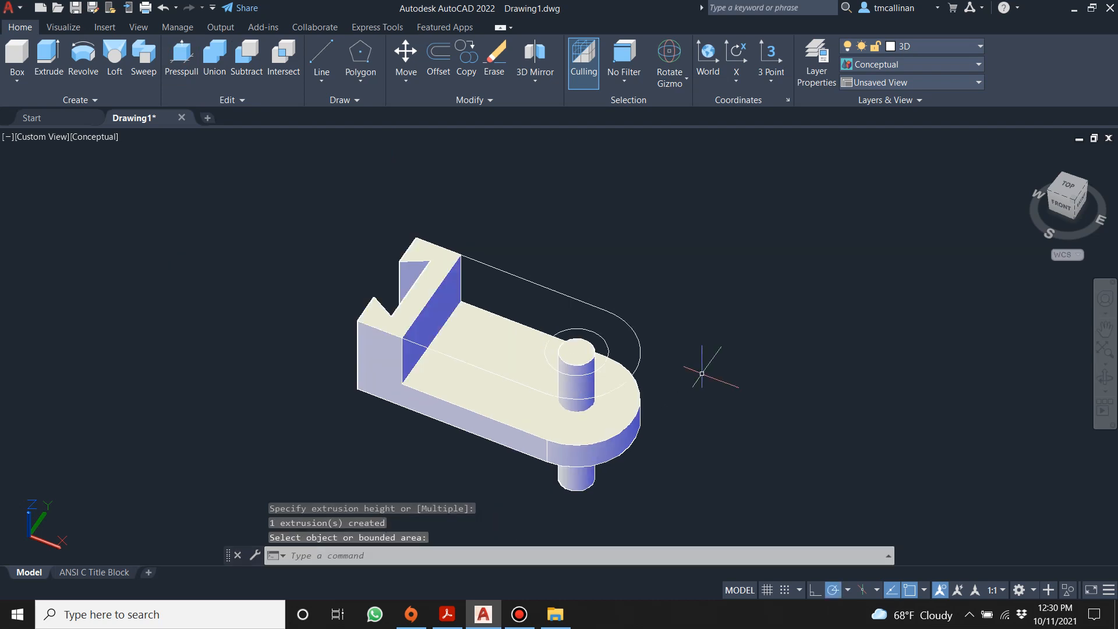
{"action": "key", "text": "Escape"}
Step: Subtract the cylinder from the L-shaped solid to cut the through hole in its rounded end
{"action": "scroll", "coordinate": [655, 411], "scroll_direction": "up", "scroll_amount": 1}
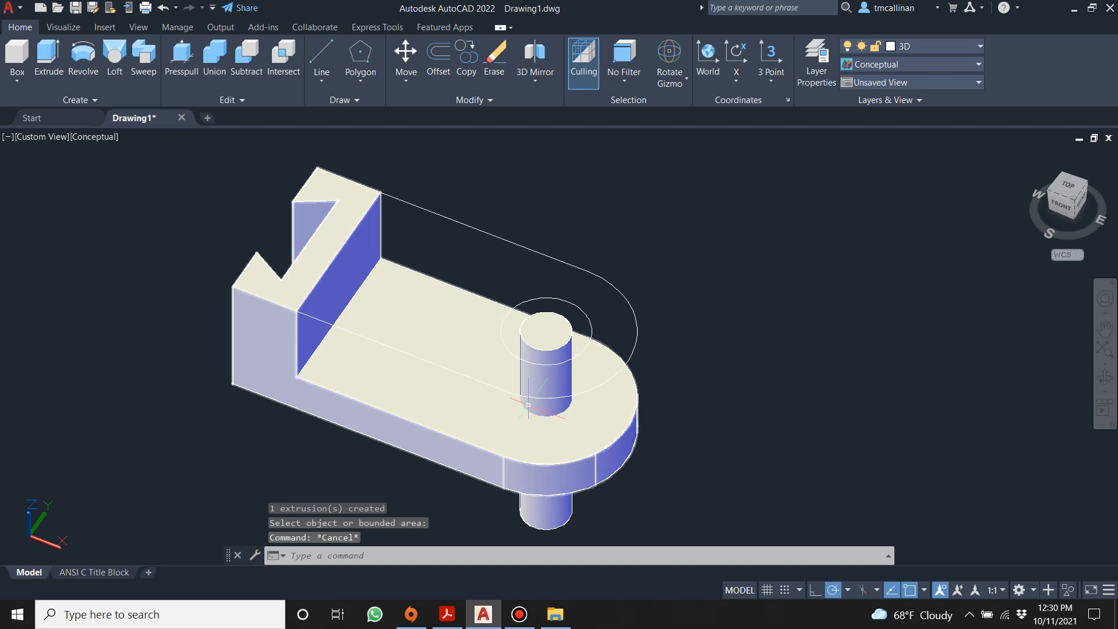
{"action": "mouse_move", "coordinate": [430, 395]}
{"action": "middle_mouse_down", "text": "shift"}
{"action": "mouse_move", "coordinate": [549, 317]}
{"action": "mouse_move", "coordinate": [424, 392]}
{"action": "middle_mouse_up", "text": "shift"}
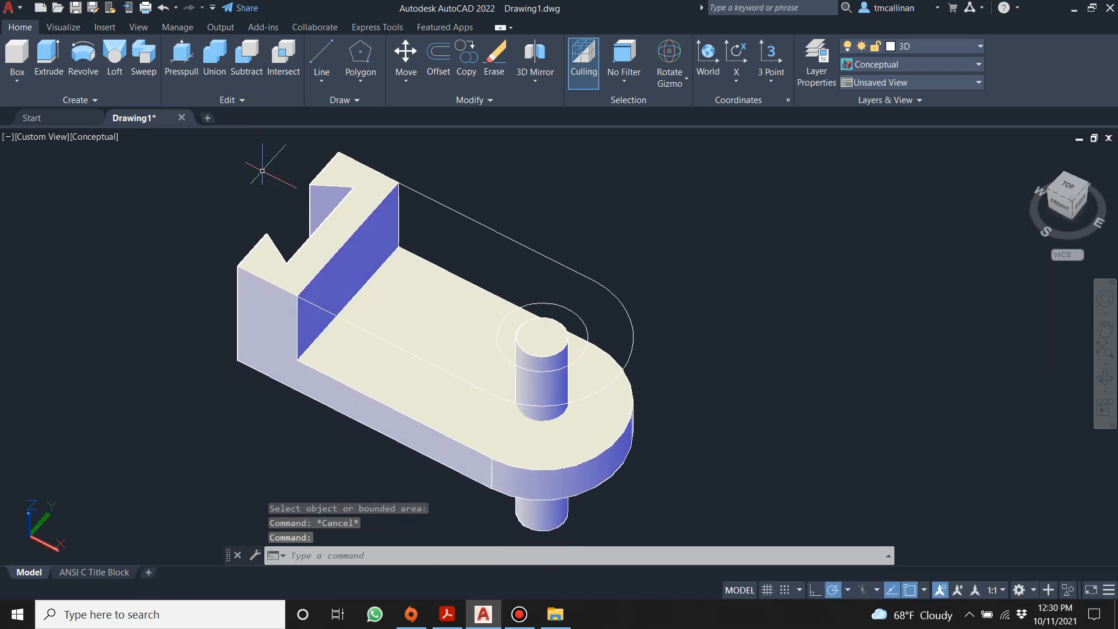
{"action": "left_click", "coordinate": [247, 56]}
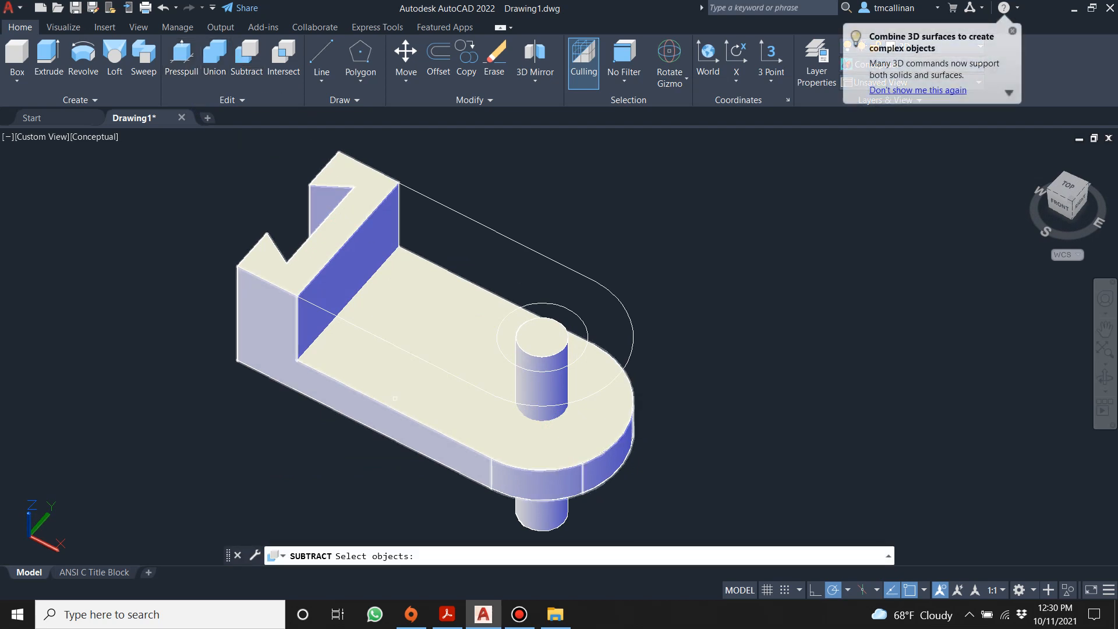
{"action": "left_click", "coordinate": [394, 398]}
{"action": "key", "text": "Return"}
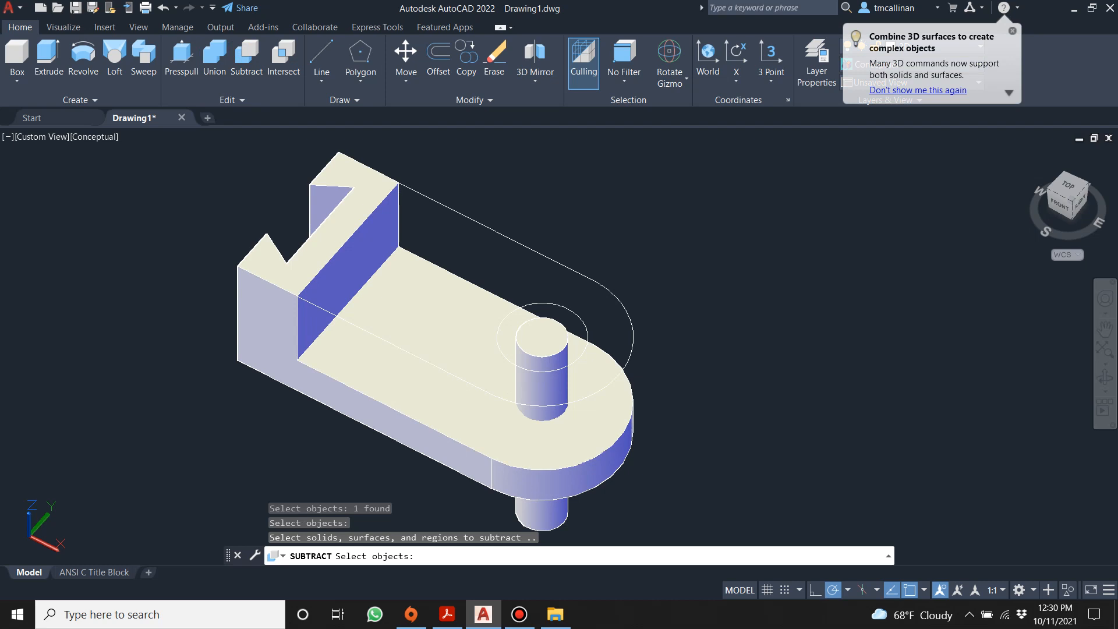
{"action": "left_click", "coordinate": [552, 349]}
{"action": "key", "text": "Return"}
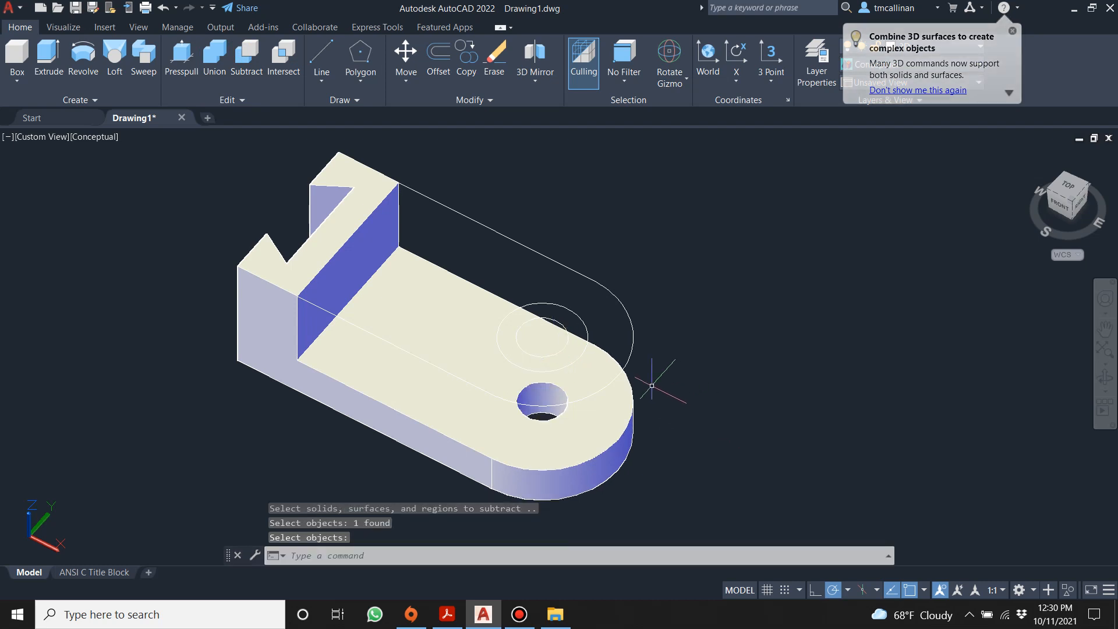
{"action": "key", "text": "Escape"}
{"action": "scroll", "coordinate": [636, 376], "scroll_direction": "down", "scroll_amount": 2}
{"action": "mouse_move", "coordinate": [636, 375]}
{"action": "middle_mouse_down", "text": "shift"}
{"action": "mouse_move", "coordinate": [549, 371]}
{"action": "mouse_move", "coordinate": [561, 338]}
{"action": "mouse_move", "coordinate": [540, 377]}
{"action": "middle_mouse_up", "text": "shift"}
{"action": "scroll", "coordinate": [538, 378], "scroll_direction": "down", "scroll_amount": 5}
{"action": "scroll", "coordinate": [538, 380], "scroll_direction": "up", "scroll_amount": 5}
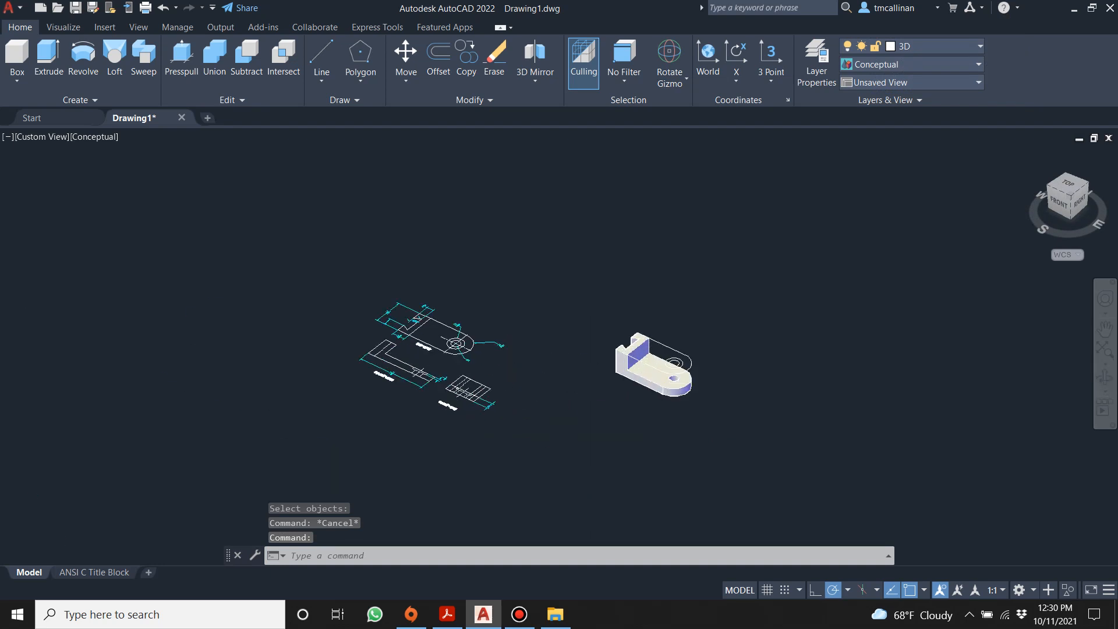
{"action": "mouse_move", "coordinate": [463, 351]}
{"action": "middle_mouse_down", "text": "shift"}
{"action": "mouse_move", "coordinate": [555, 350]}
{"action": "mouse_move", "coordinate": [469, 365]}
{"action": "middle_mouse_up", "text": "shift"}
{"action": "scroll", "coordinate": [957, 310], "scroll_direction": "up", "scroll_amount": 3}
{"action": "scroll", "coordinate": [643, 464], "scroll_direction": "up", "scroll_amount": 3}
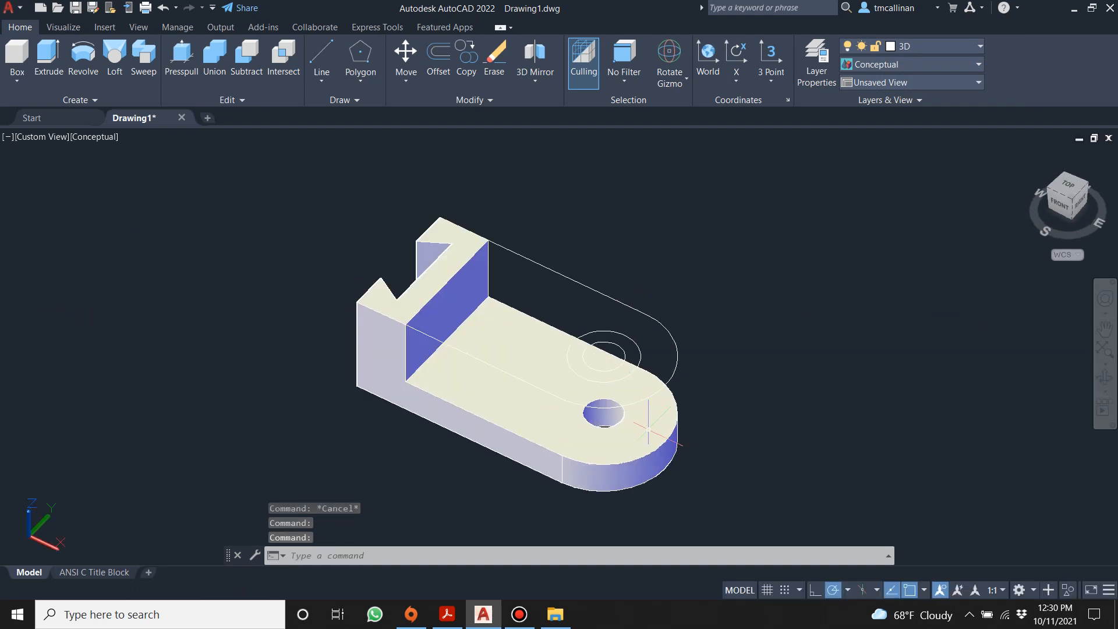
{"action": "key", "text": "Escape"}
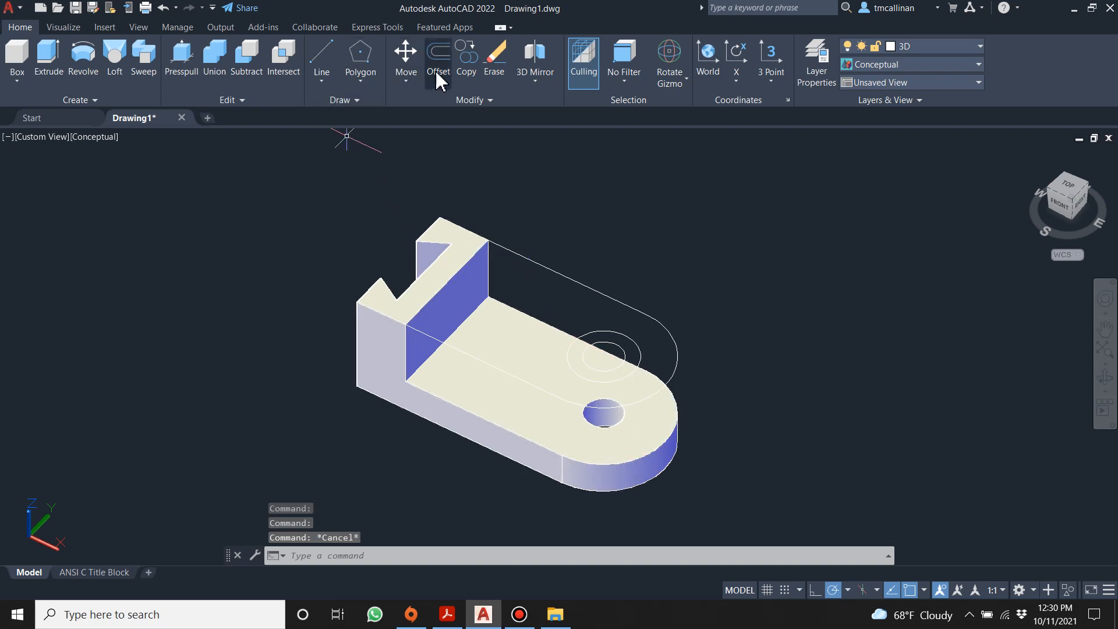
Step: Move the outer circle of the top view copy straight down onto the base plate, centred on the through hole
{"action": "left_click", "coordinate": [406, 58]}
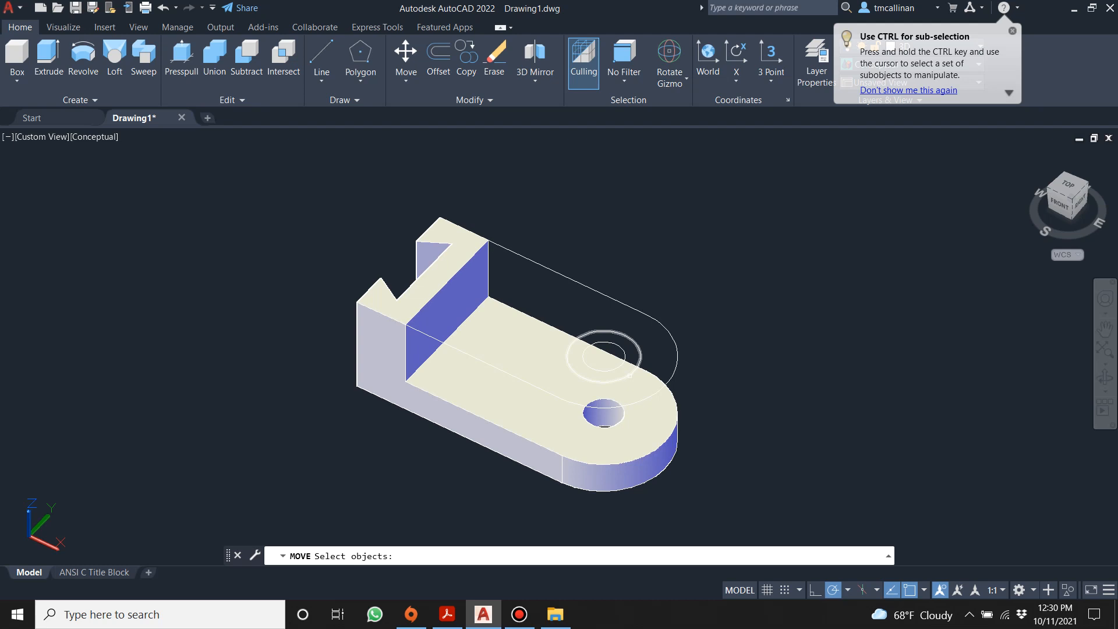
{"action": "left_click", "coordinate": [635, 371]}
{"action": "key", "text": "Return"}
{"action": "scroll", "coordinate": [630, 373], "scroll_direction": "up", "scroll_amount": 2}
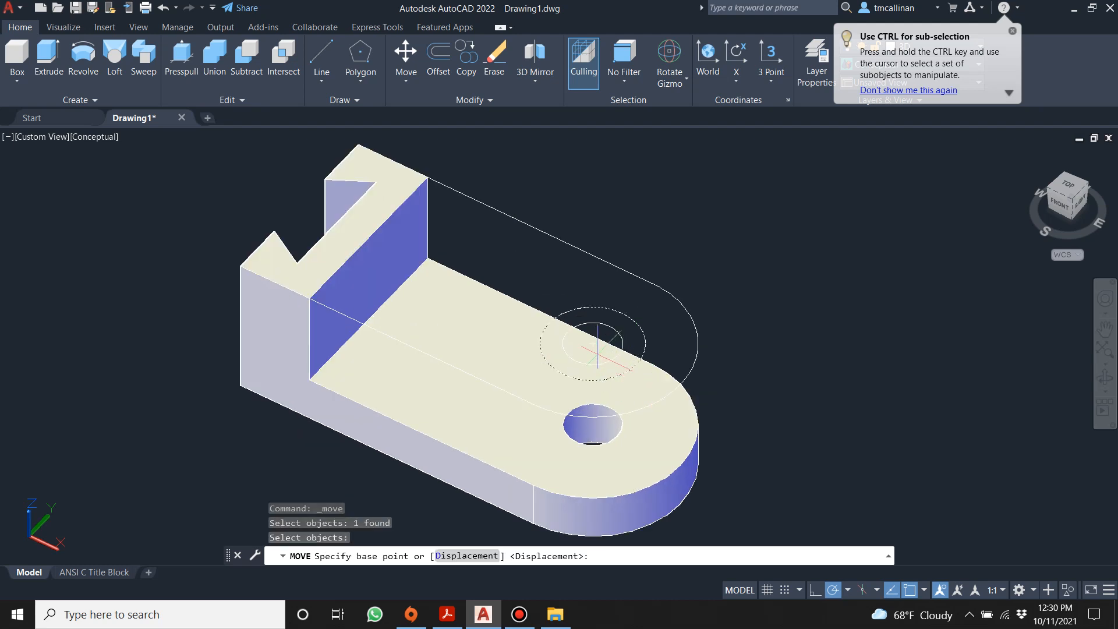
{"action": "left_click", "coordinate": [593, 344]}
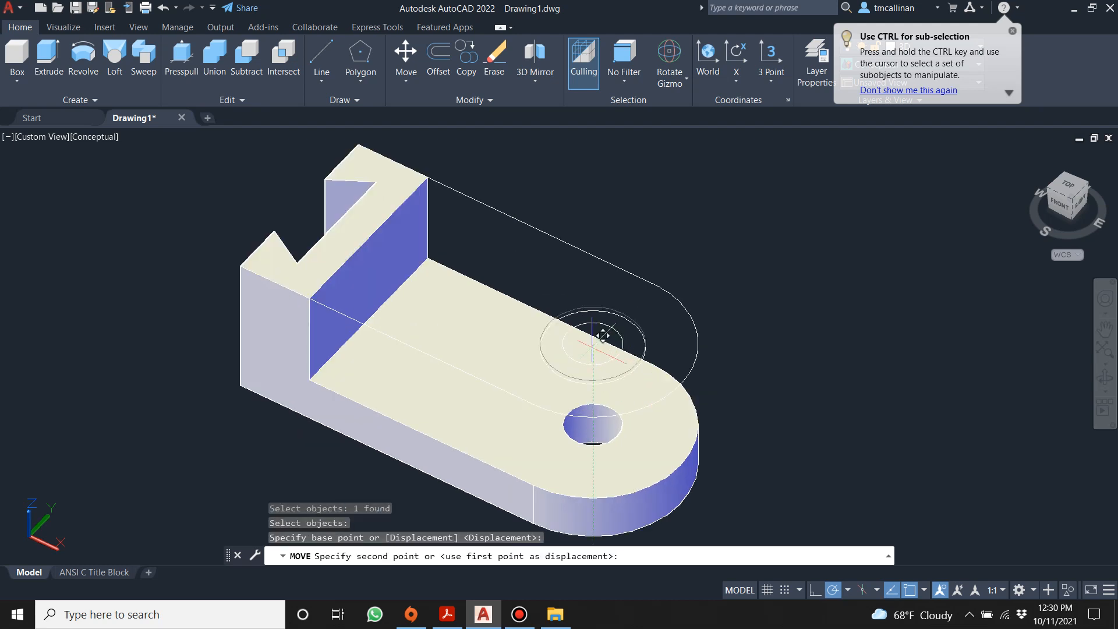
{"action": "left_click", "coordinate": [597, 426]}
{"action": "key", "text": "Escape"}
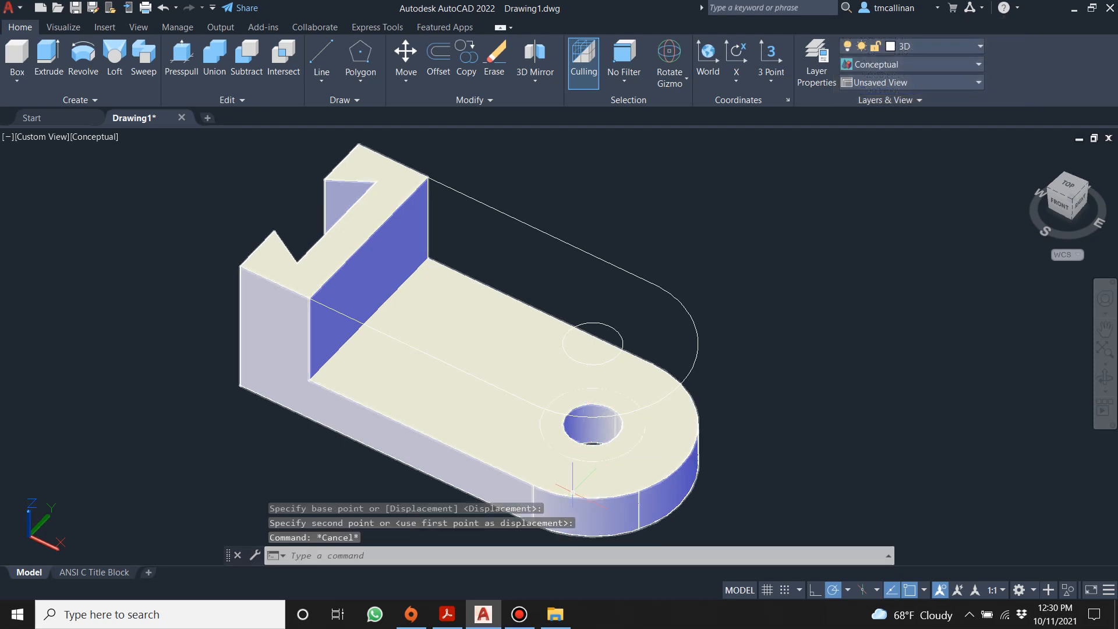
{"action": "key", "text": "Escape"}
{"action": "key", "text": "Escape"}
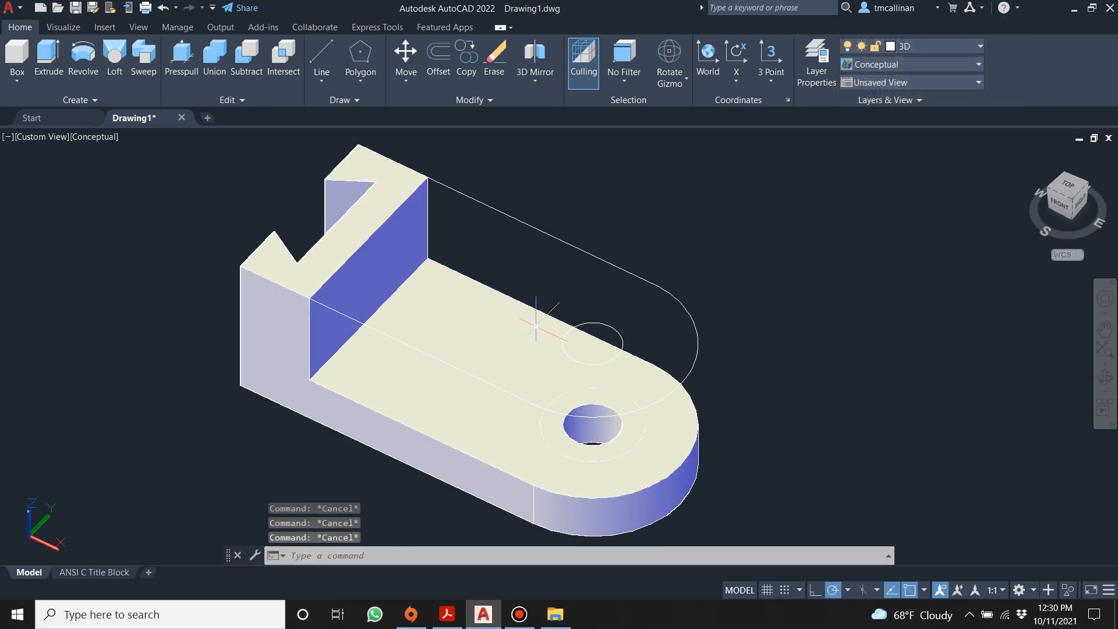
{"action": "scroll", "coordinate": [535, 352], "scroll_direction": "down", "scroll_amount": 2}
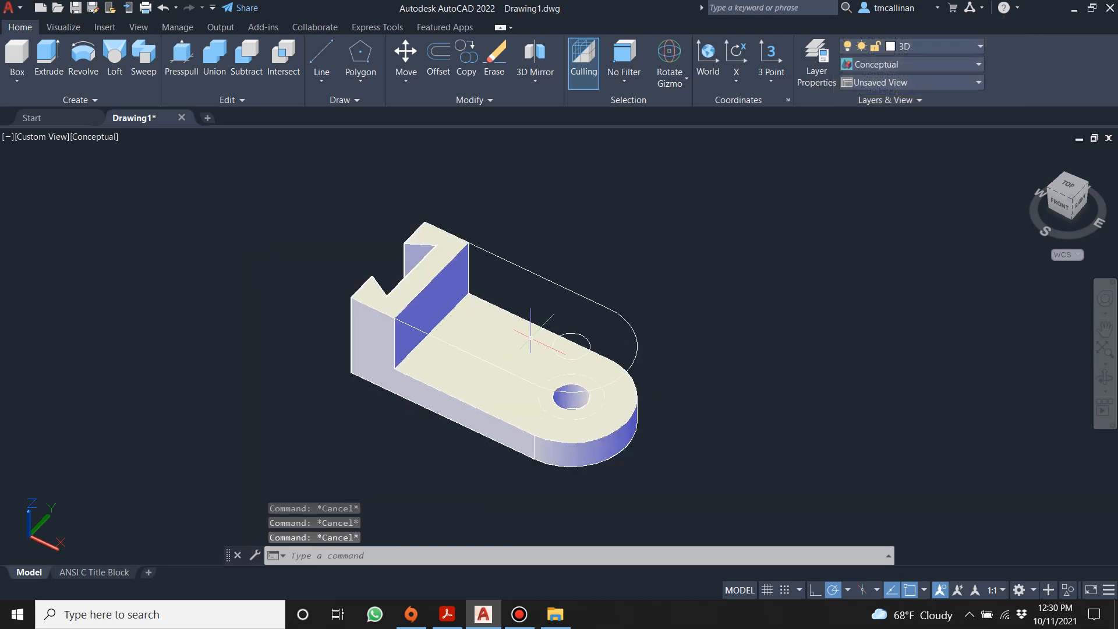
{"action": "left_click", "coordinate": [182, 71]}
{"action": "scroll", "coordinate": [516, 366], "scroll_direction": "up", "scroll_amount": 2}
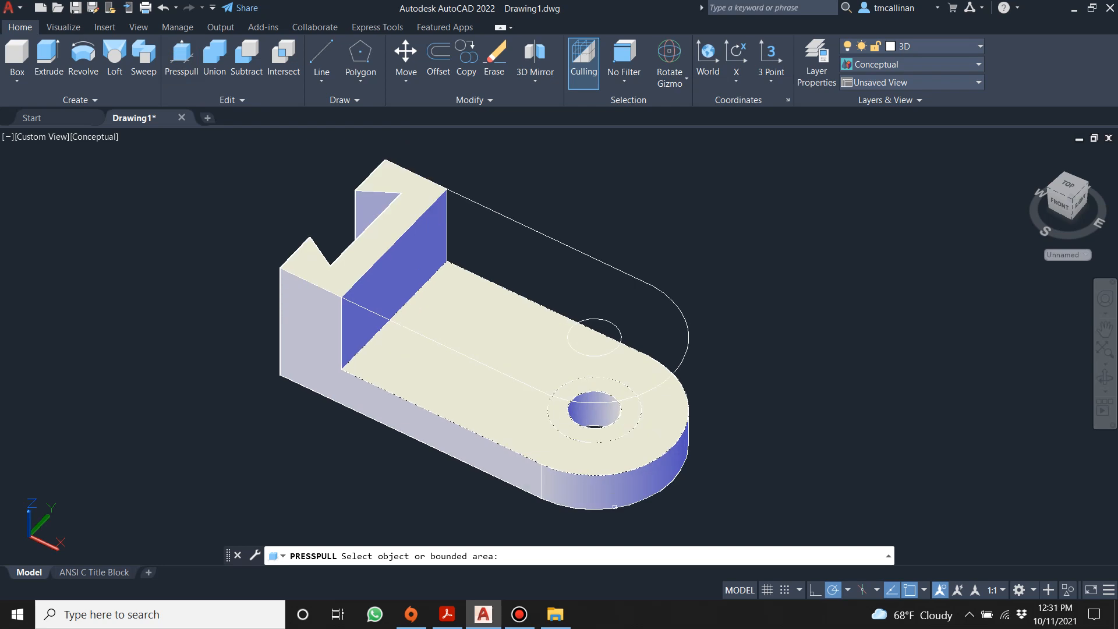
{"action": "left_click", "coordinate": [599, 444]}
{"action": "key", "text": "Escape"}
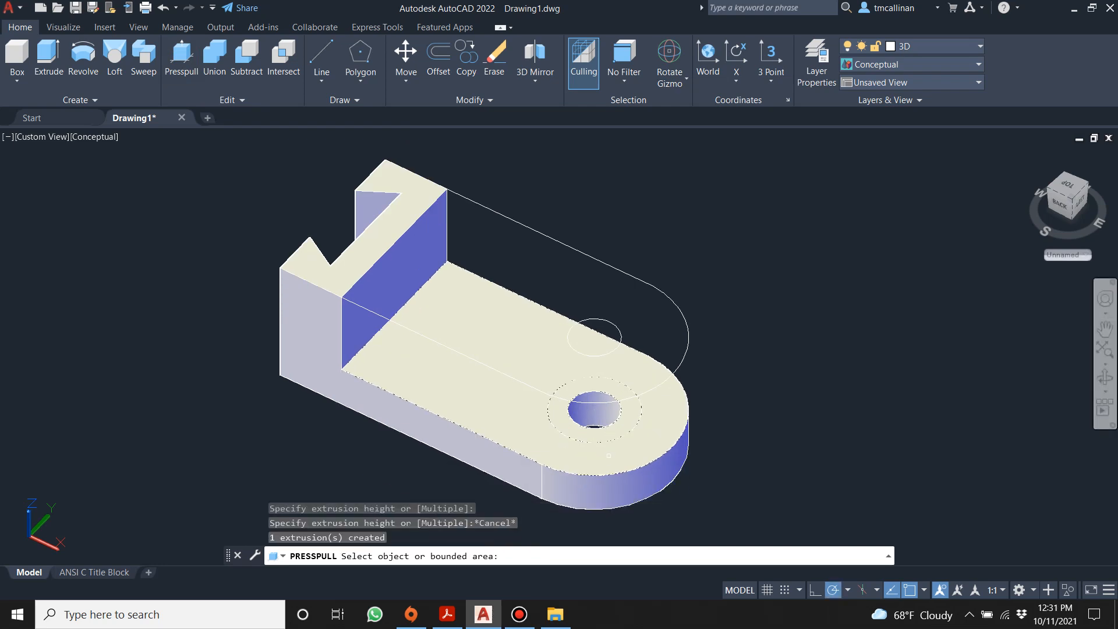
Step: Presspull the outer circle around the through hole by .25
{"action": "left_click", "coordinate": [182, 55]}
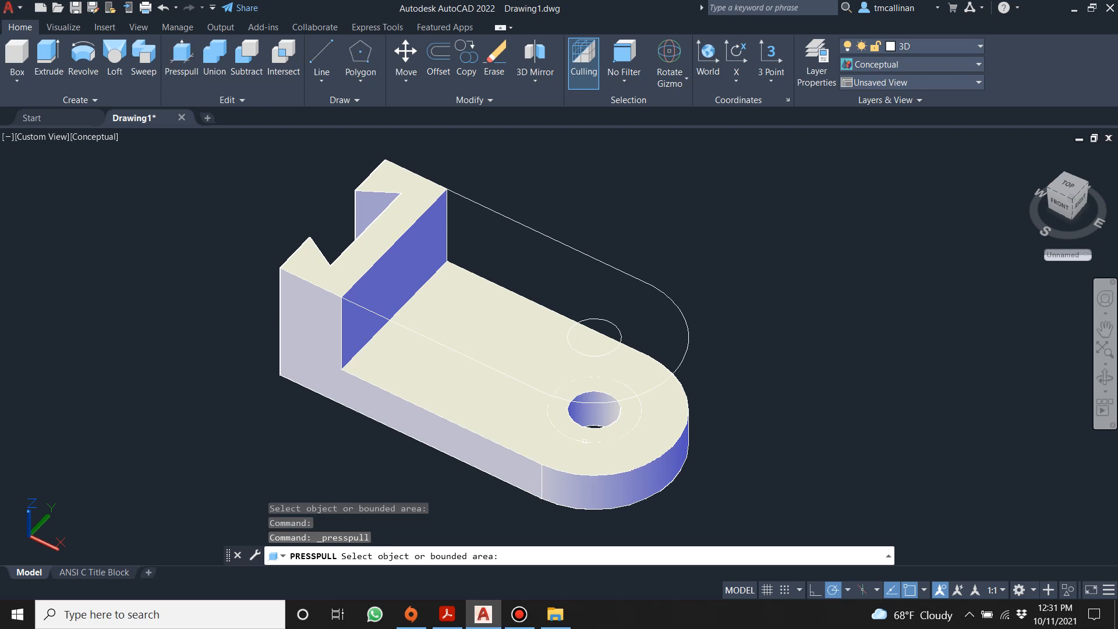
{"action": "left_click", "coordinate": [640, 410]}
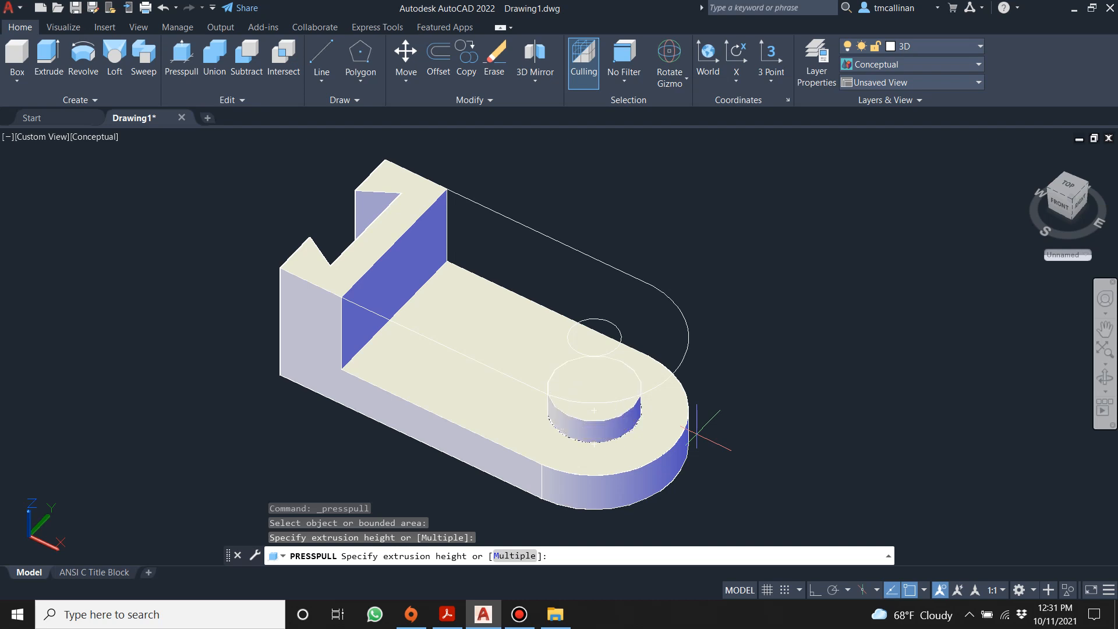
{"action": "scroll", "coordinate": [883, 524], "scroll_direction": "down", "scroll_amount": 3}
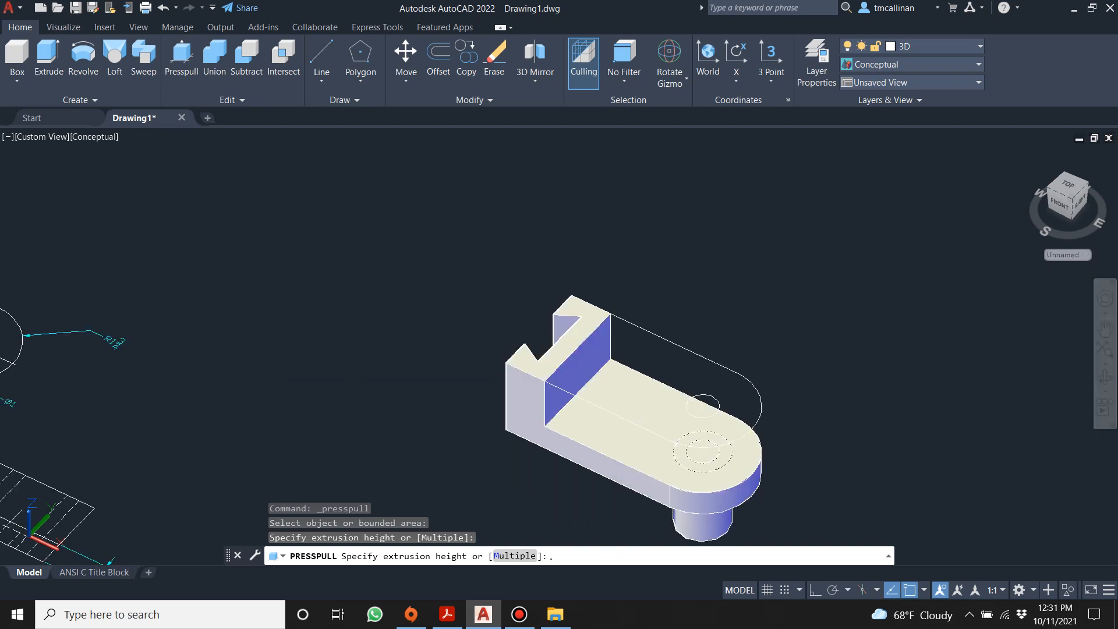
{"action": "key", "text": "Return"}
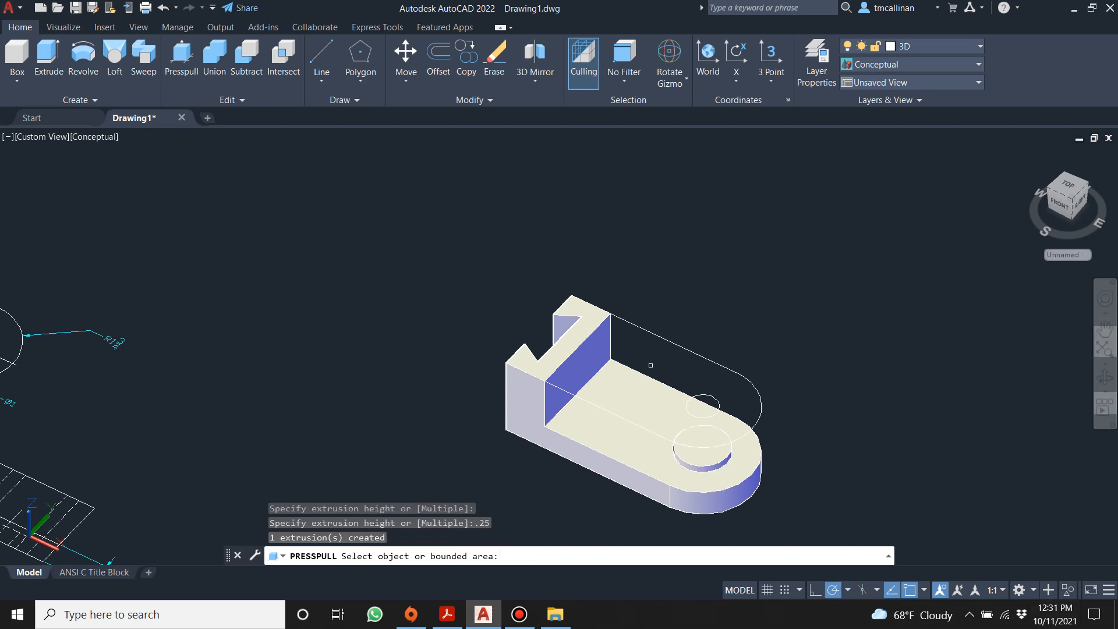
{"action": "middle_click_drag", "start_coordinate": [669, 340], "coordinate": [640, 230]}
{"action": "scroll", "coordinate": [789, 411], "scroll_direction": "up", "scroll_amount": 5}
{"action": "middle_click_drag", "start_coordinate": [789, 412], "coordinate": [632, 310]}
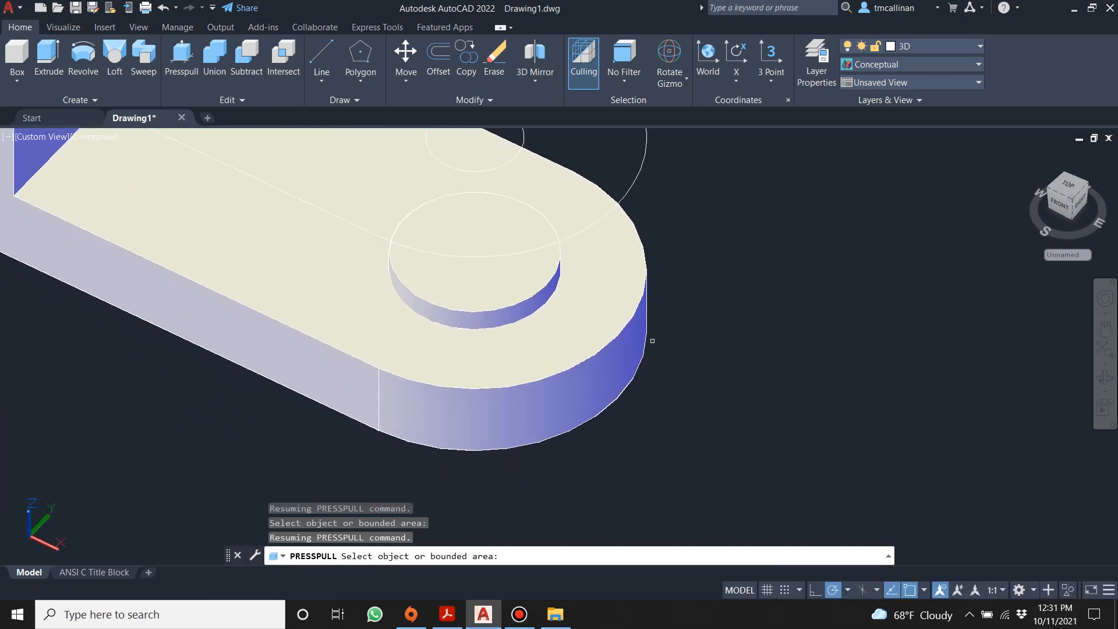
Step: Undo the last Presspull of the circle around the through hole
{"action": "middle_click_drag", "start_coordinate": [636, 380], "coordinate": [646, 327], "text": "shift"}
{"action": "key", "text": "ctrl+z"}
{"action": "key", "text": "ctrl+z"}
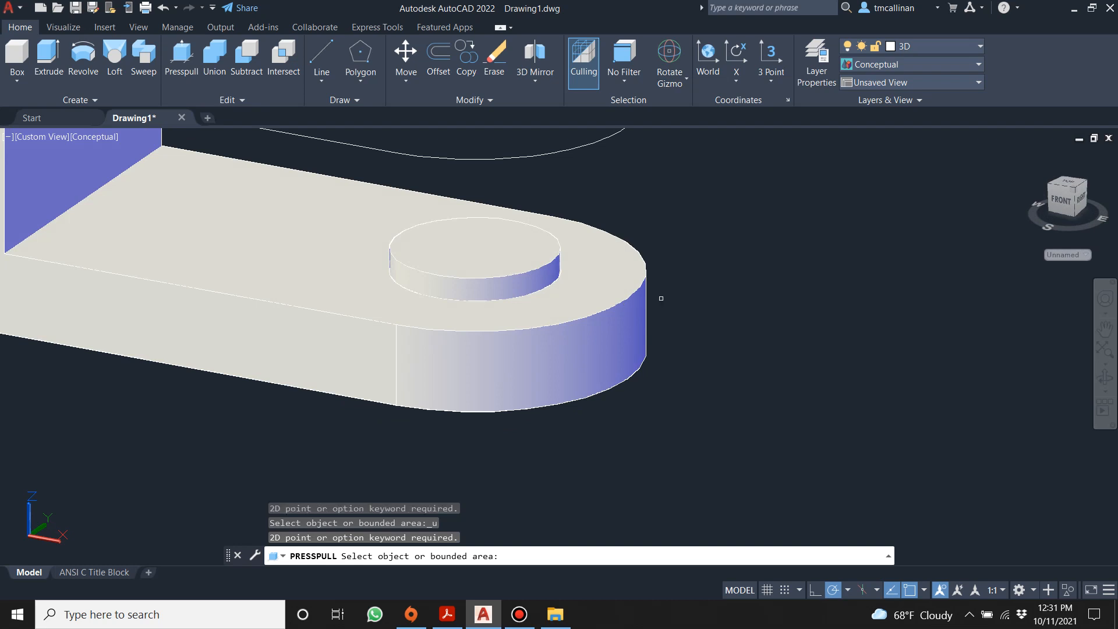
{"action": "key", "text": "Return"}
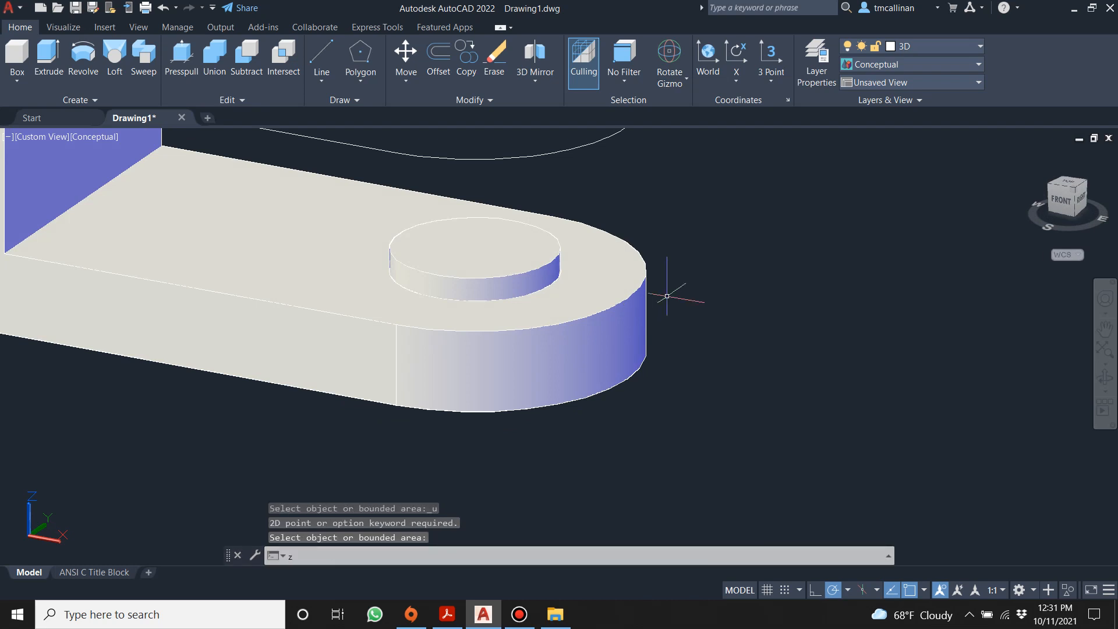
{"action": "key", "text": "ctrl+z"}
{"action": "key", "text": "ctrl+z"}
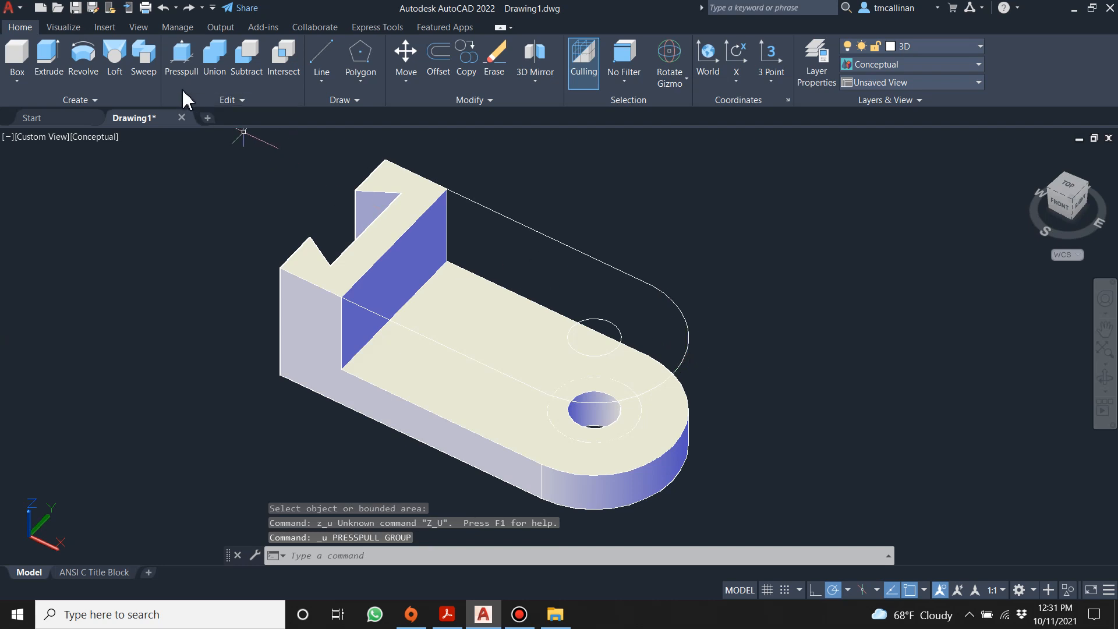
Step: Presspull the ring-shaped area between the outer circle and the through hole by -.25 to cut the counterbore
{"action": "left_click", "coordinate": [181, 59]}
{"action": "scroll", "coordinate": [674, 415], "scroll_direction": "up", "scroll_amount": 2}
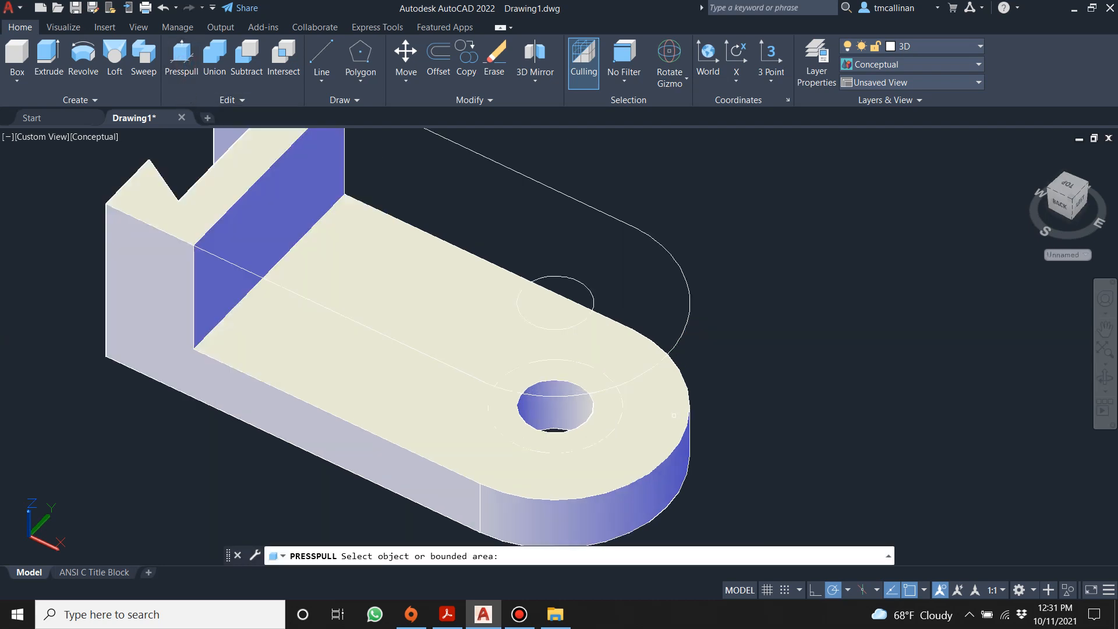
{"action": "scroll", "coordinate": [674, 415], "scroll_direction": "up", "scroll_amount": 1}
{"action": "left_click", "coordinate": [574, 396]}
{"action": "scroll", "coordinate": [574, 396], "scroll_direction": "down", "scroll_amount": 2}
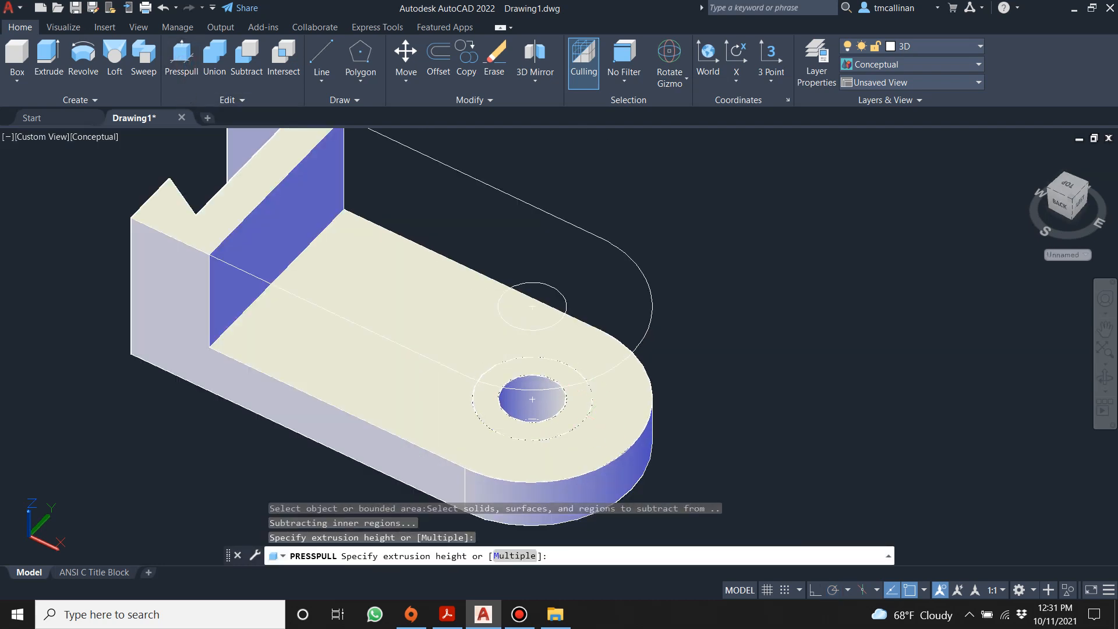
{"action": "middle_click_drag", "start_coordinate": [784, 516], "coordinate": [794, 445]}
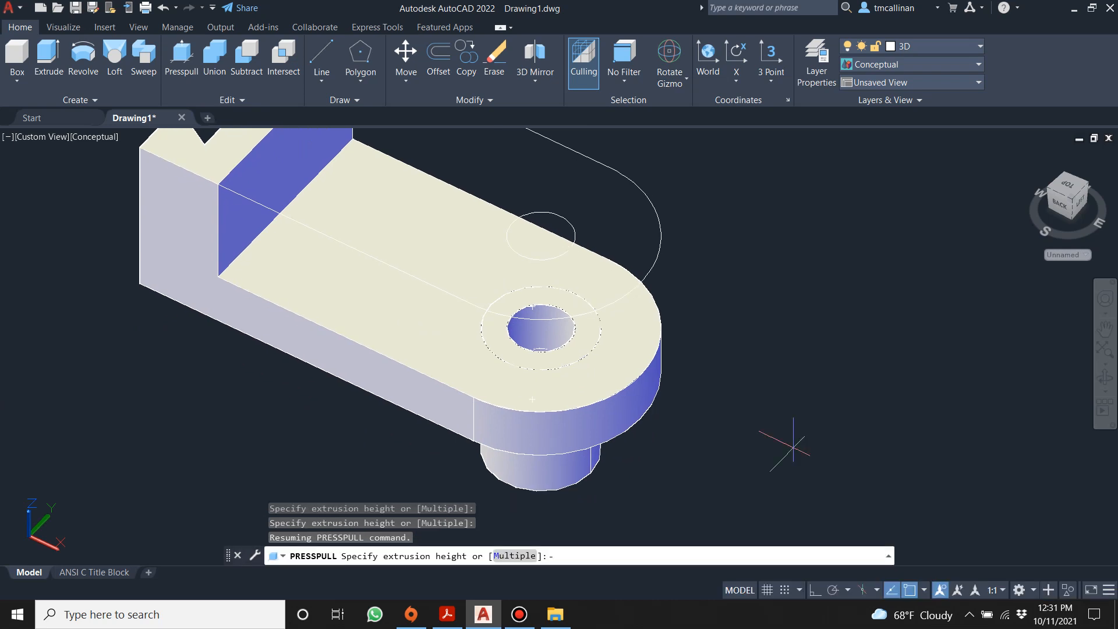
{"action": "type", "text": "-.25"}
{"action": "key", "text": "Return"}
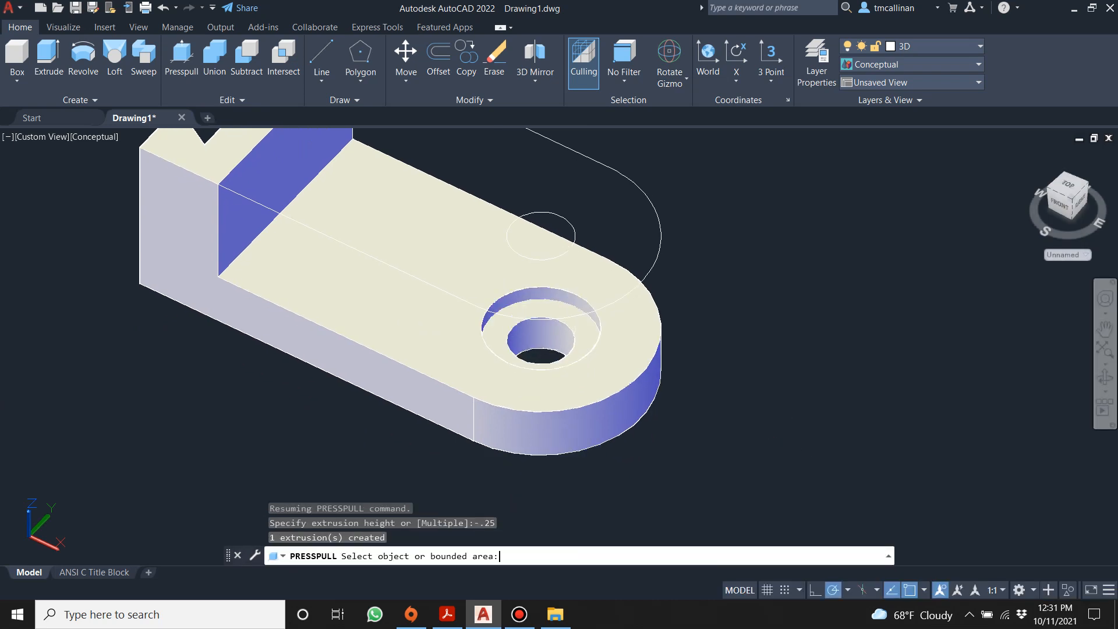
{"action": "key", "text": "Return"}
Step: Delete the leftover top view outline and inner circle floating above the base plate
{"action": "scroll", "coordinate": [416, 189], "scroll_direction": "down", "scroll_amount": 4}
{"action": "middle_click_drag", "start_coordinate": [416, 190], "coordinate": [399, 290]}
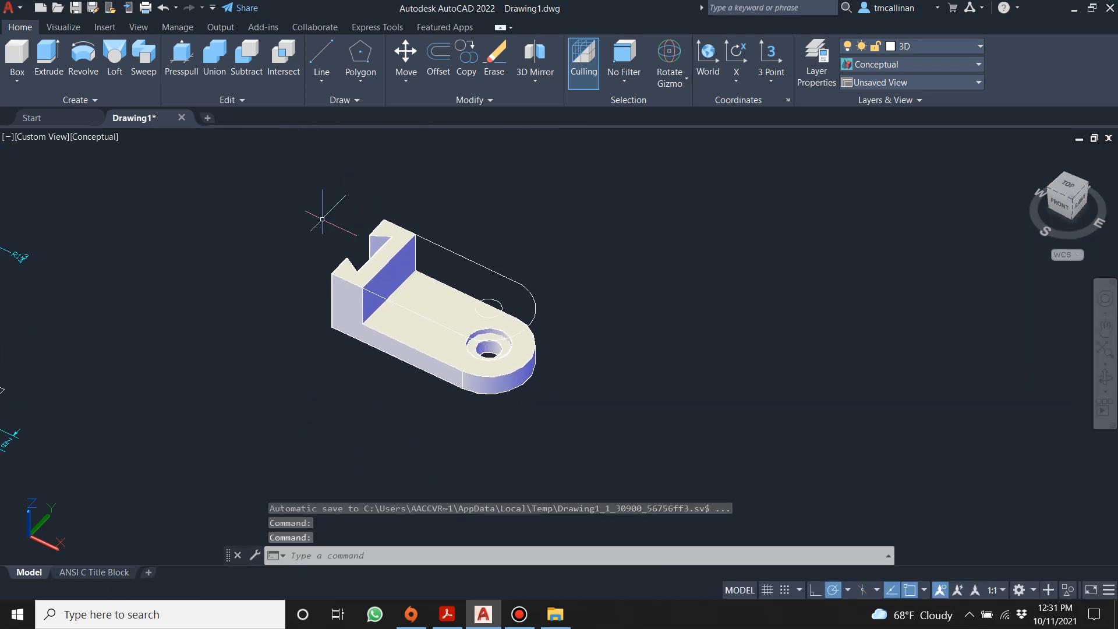
{"action": "key", "text": "Escape"}
{"action": "left_click", "coordinate": [299, 193]}
{"action": "left_click", "coordinate": [565, 351]}
{"action": "key", "text": "Delete"}
Step: Bring the finished solid and the three dimensioned views into one overview and save the drawing
{"action": "middle_click_drag", "start_coordinate": [412, 294], "coordinate": [374, 337], "text": "shift"}
{"action": "scroll", "coordinate": [406, 241], "scroll_direction": "down", "scroll_amount": 8}
{"action": "scroll", "coordinate": [379, 354], "scroll_direction": "up", "scroll_amount": 3}
{"action": "scroll", "coordinate": [381, 339], "scroll_direction": "down", "scroll_amount": 4}
{"action": "scroll", "coordinate": [330, 367], "scroll_direction": "up", "scroll_amount": 3}
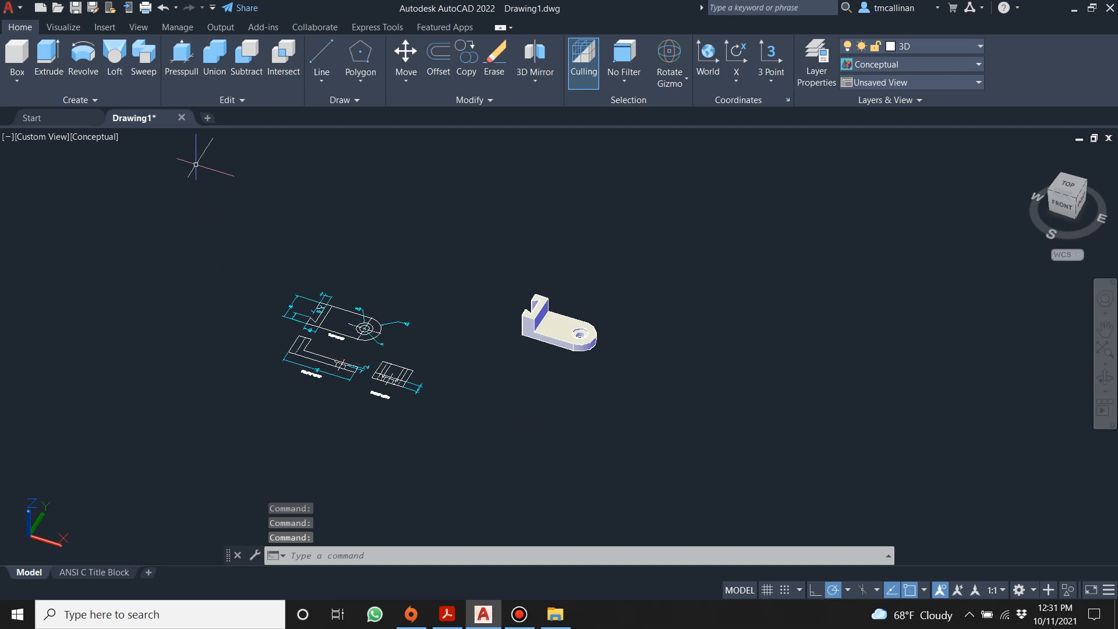
{"action": "left_click", "coordinate": [75, 7]}
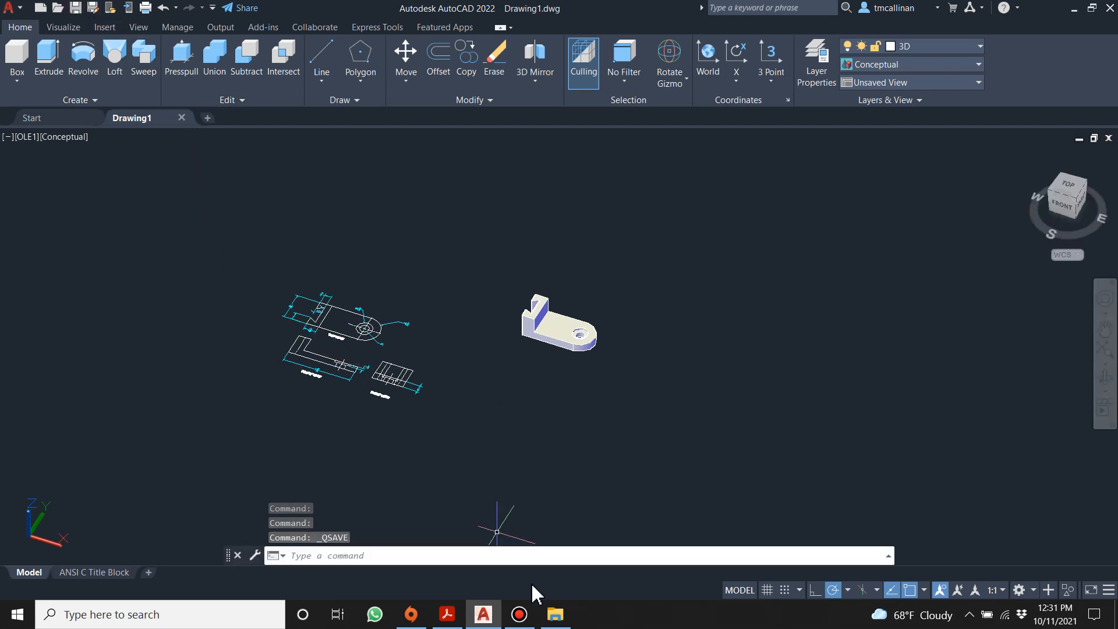
Step: Open the ANSI C Title Block layout and create a rectangular viewport with the Fit option
{"action": "left_click", "coordinate": [87, 572]}
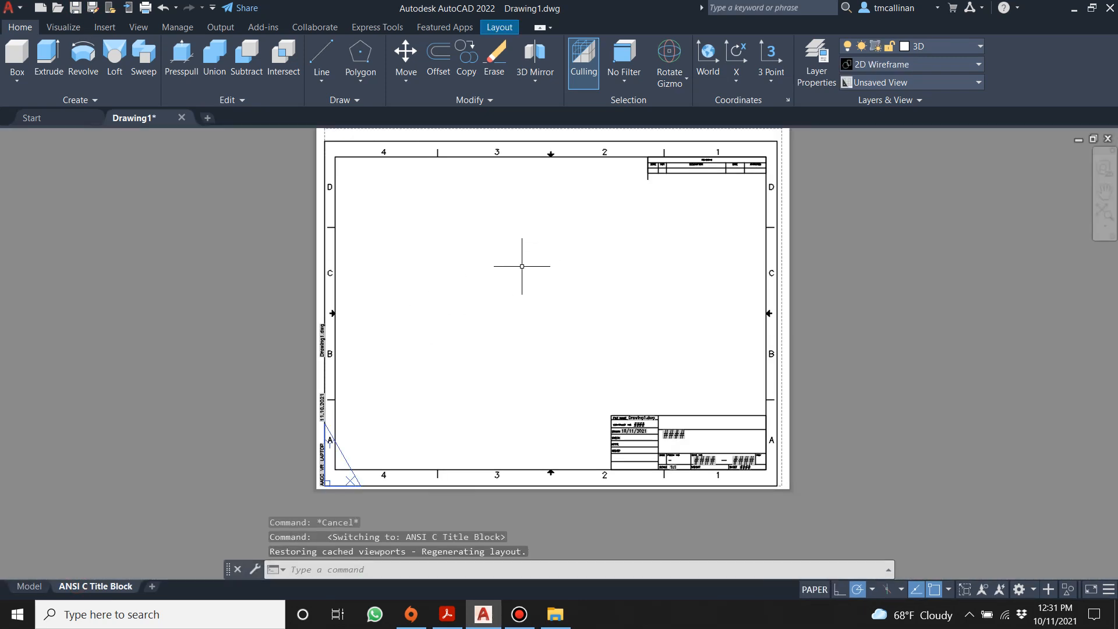
{"action": "left_click", "coordinate": [496, 28]}
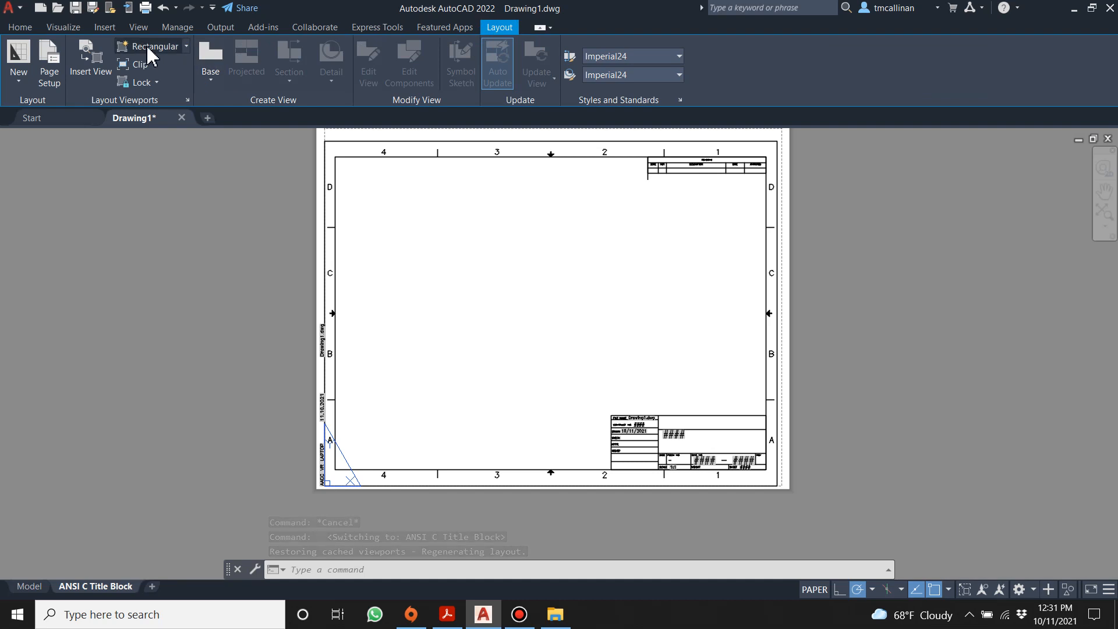
{"action": "left_click", "coordinate": [148, 48]}
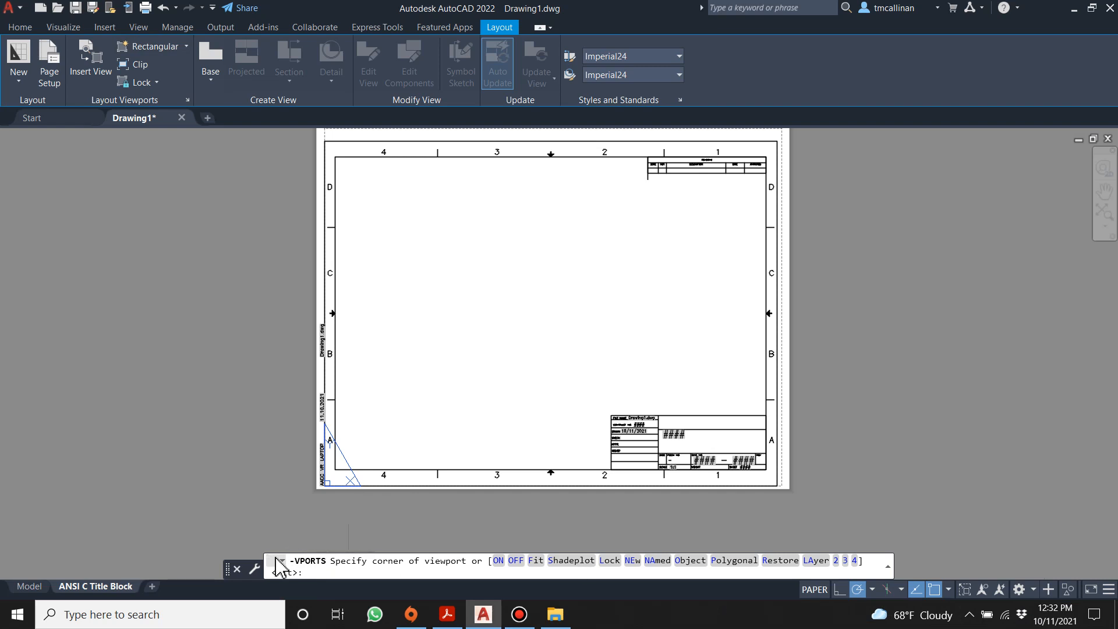
{"action": "key", "text": "Return"}
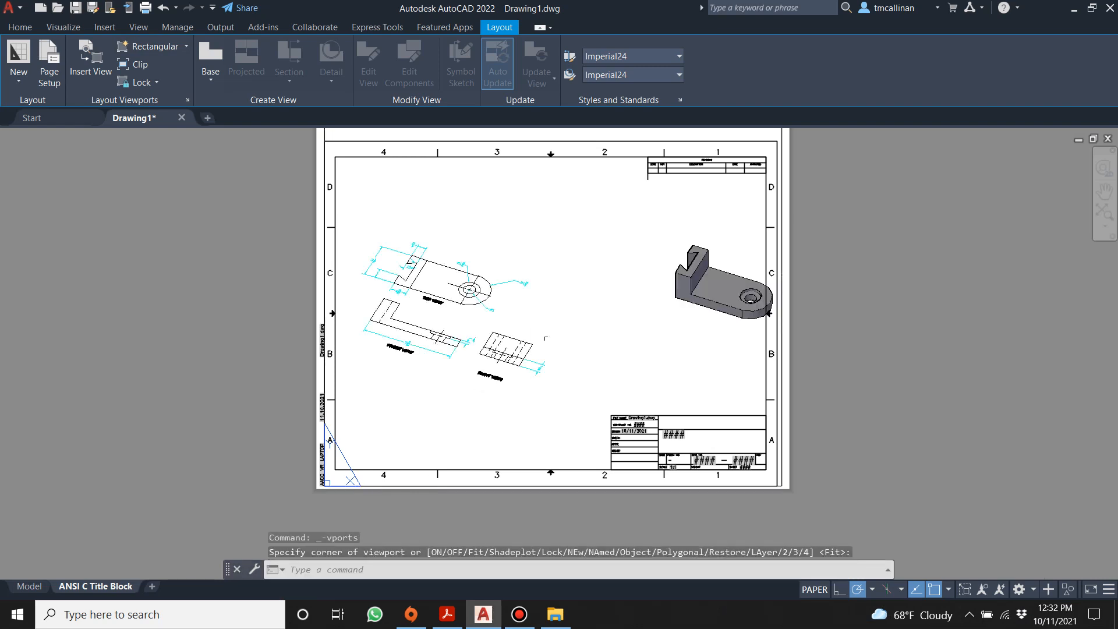
Step: Set the layout viewport to the Top view, enlarge and centre the three dimensioned views on the sheet, and return to paper space
{"action": "double_click", "coordinate": [506, 262]}
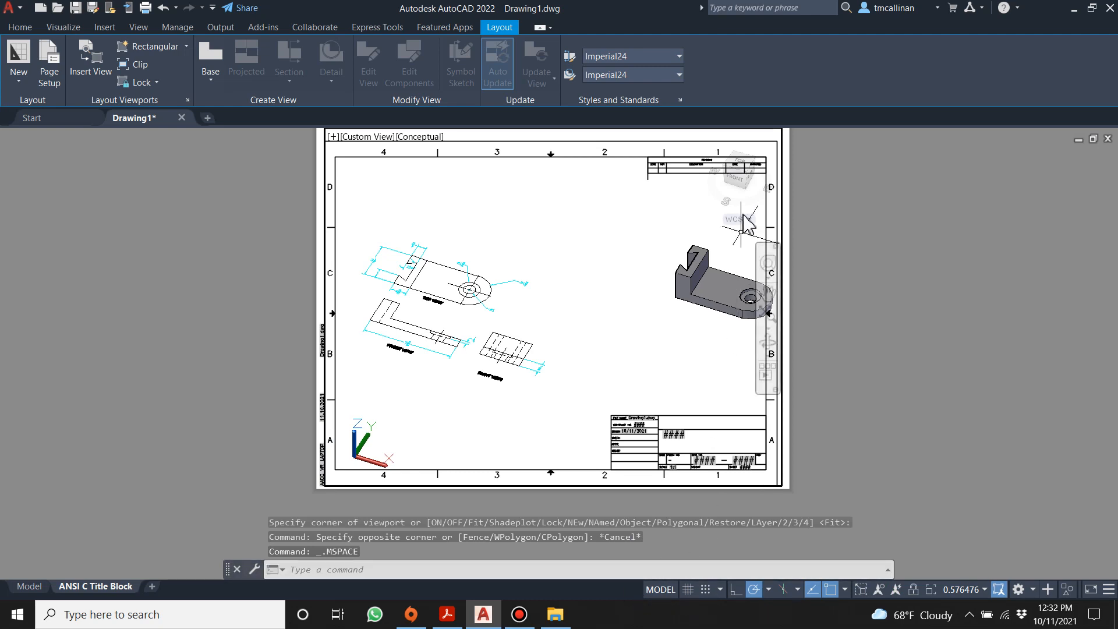
{"action": "left_click", "coordinate": [745, 163]}
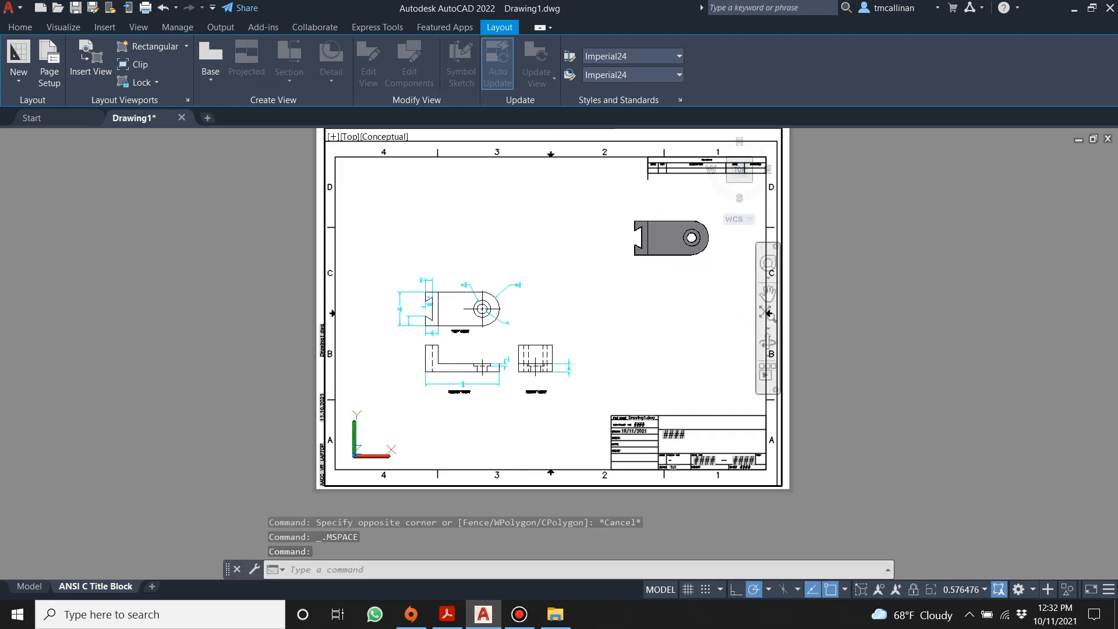
{"action": "scroll", "coordinate": [533, 330], "scroll_direction": "up", "scroll_amount": 2}
{"action": "middle_click_drag", "start_coordinate": [534, 328], "coordinate": [520, 305]}
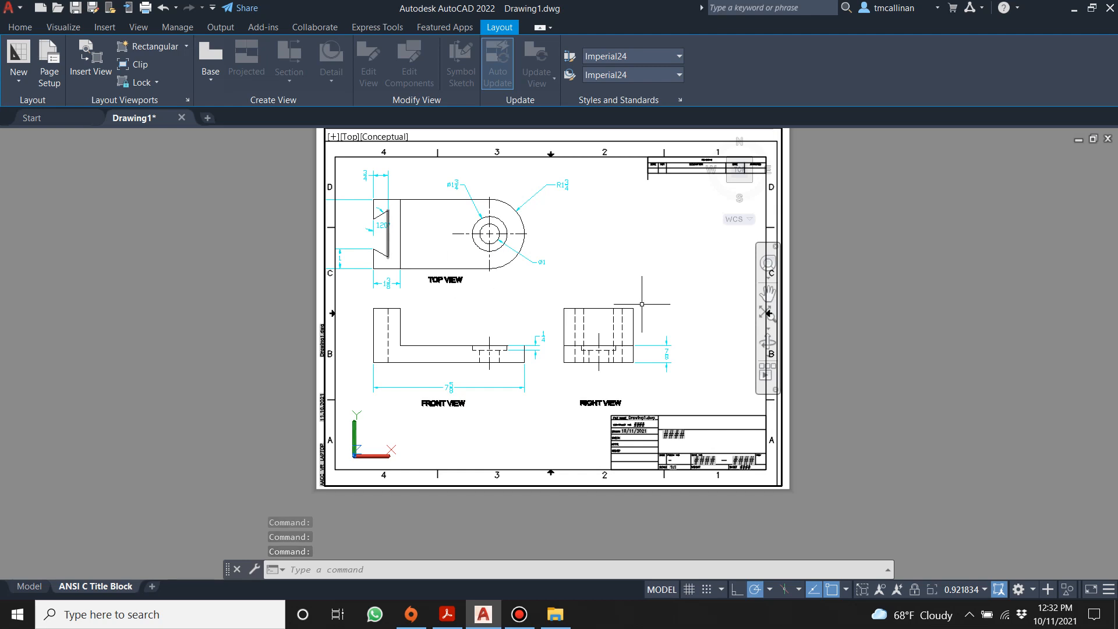
{"action": "left_click", "coordinate": [662, 590]}
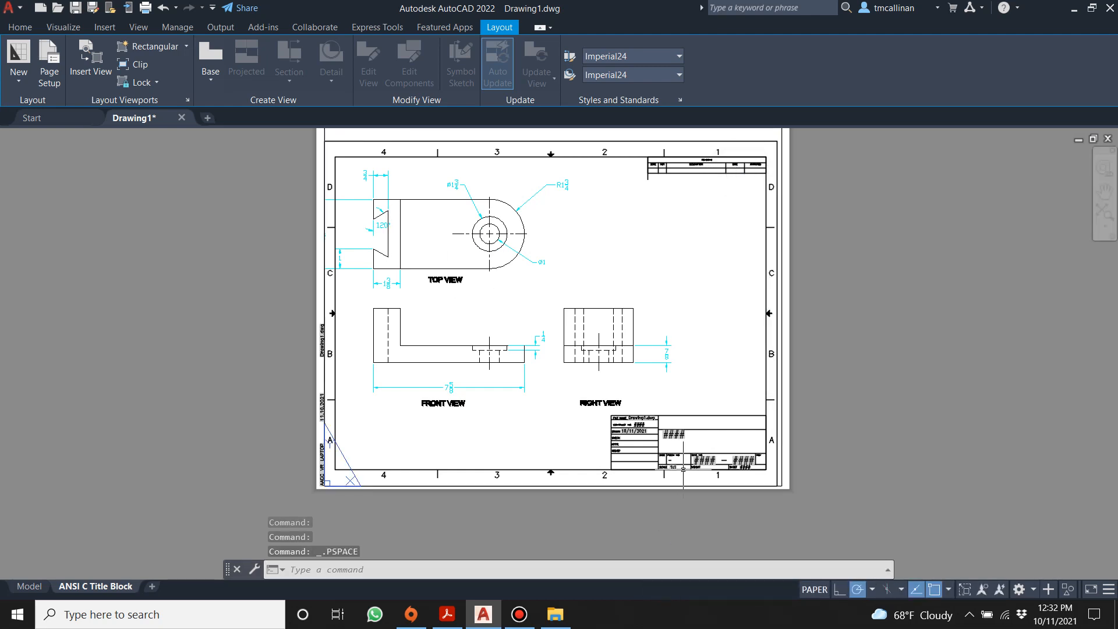
Step: Return to model space in the Top view and move the 1 dimension beside the dovetail notch closer to the part
{"action": "scroll", "coordinate": [269, 260], "scroll_direction": "up", "scroll_amount": 2}
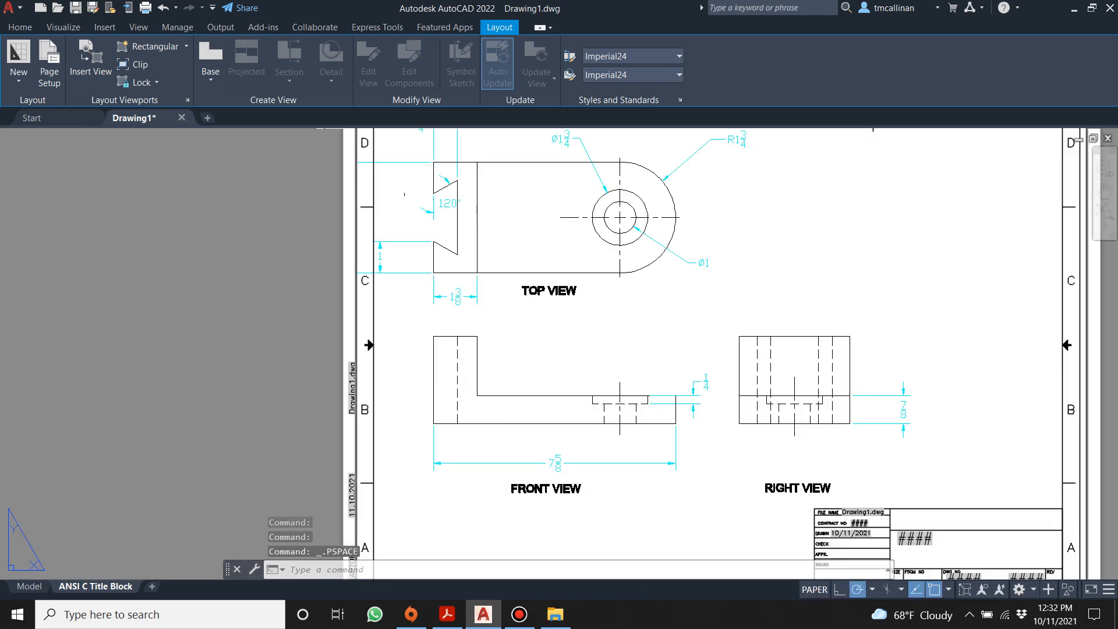
{"action": "left_click", "coordinate": [29, 586]}
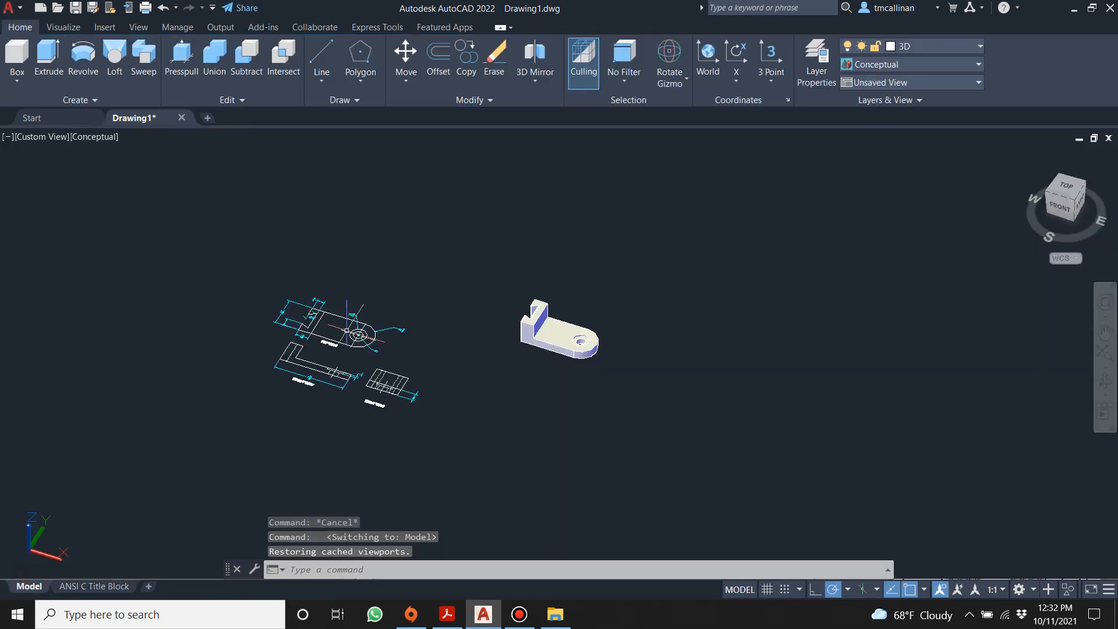
{"action": "left_click", "coordinate": [1066, 186]}
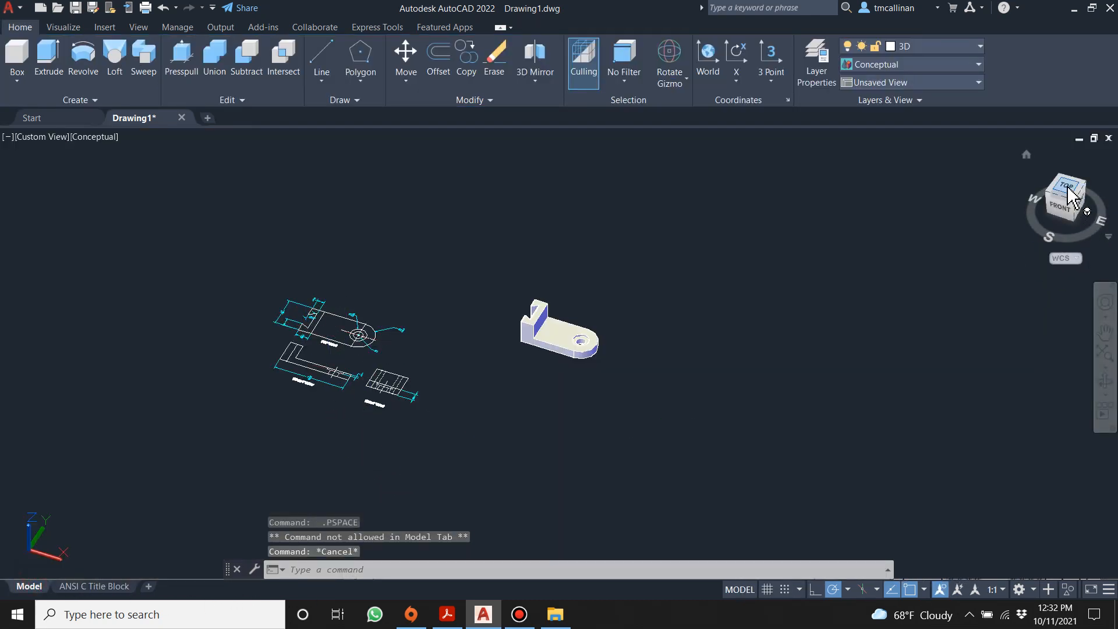
{"action": "scroll", "coordinate": [480, 354], "scroll_direction": "up", "scroll_amount": 8}
{"action": "left_click", "coordinate": [324, 393]}
{"action": "left_click", "coordinate": [327, 402]}
{"action": "left_click", "coordinate": [327, 388]}
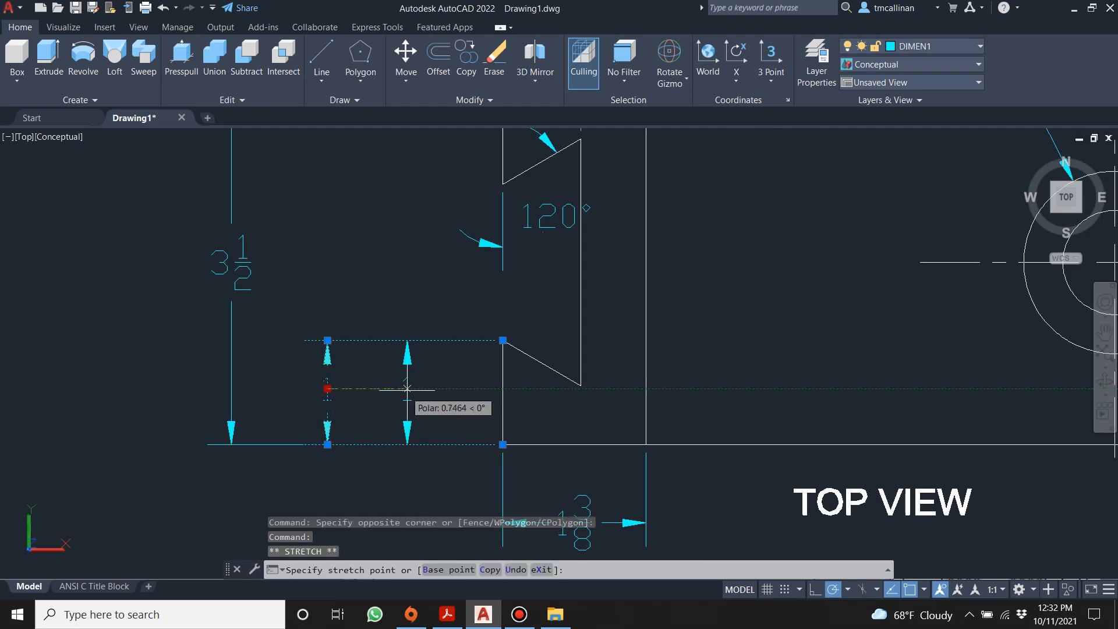
{"action": "left_click", "coordinate": [420, 389]}
{"action": "key", "text": "Escape"}
Step: Move the 3 1/2 overall height dimension inward and place the 1 dimension even closer to the top view's edge
{"action": "left_click", "coordinate": [243, 261]}
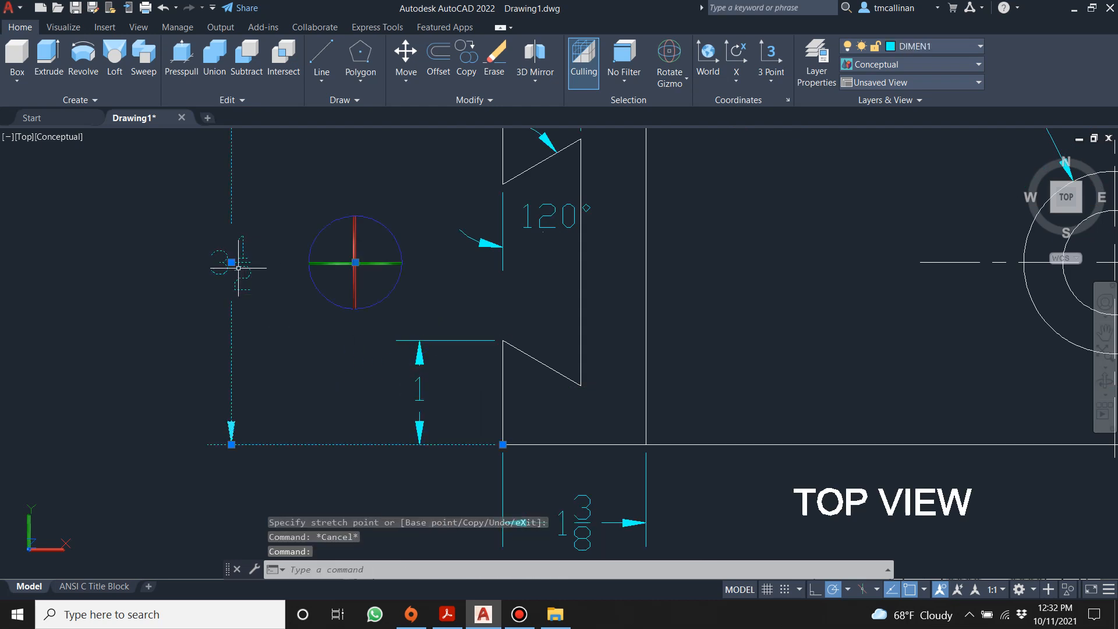
{"action": "left_click", "coordinate": [231, 262]}
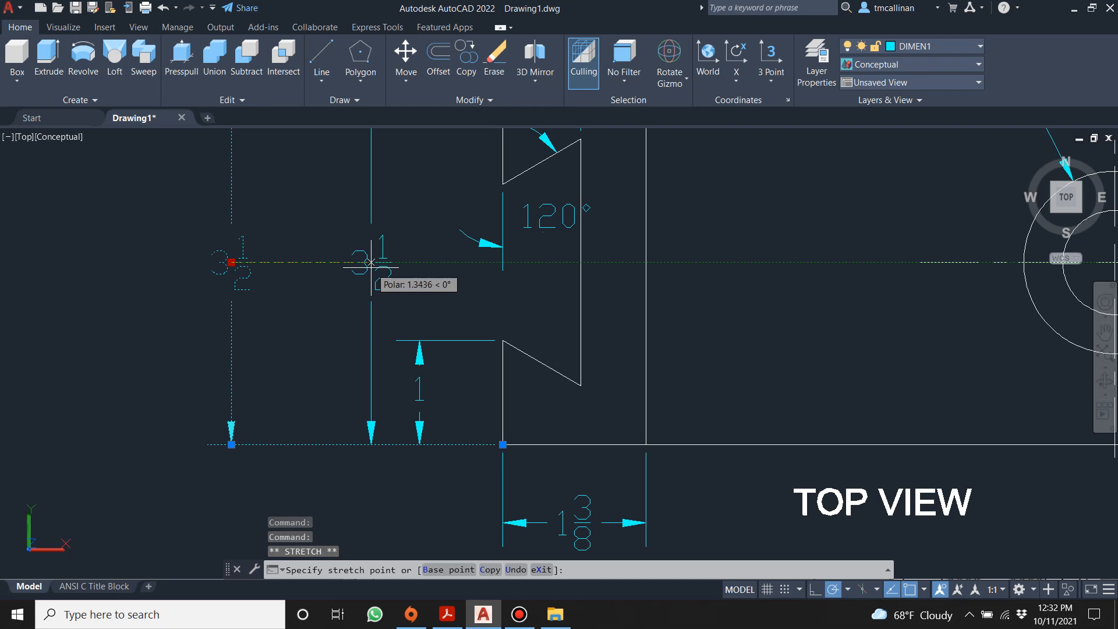
{"action": "left_click", "coordinate": [371, 262]}
{"action": "key", "text": "Escape"}
{"action": "left_click", "coordinate": [419, 388]}
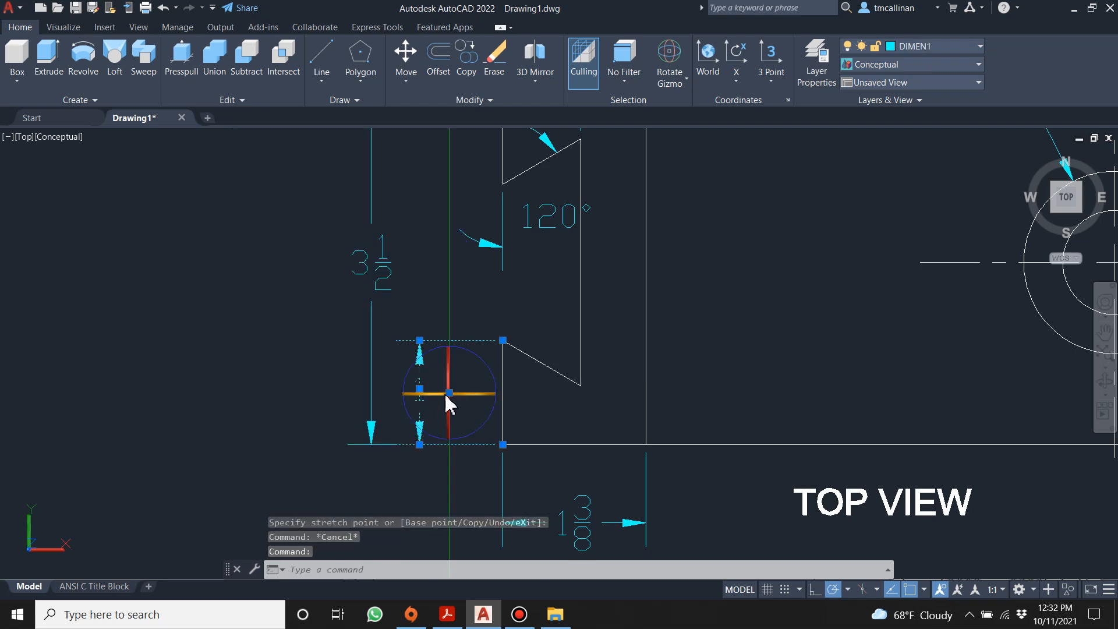
{"action": "left_click", "coordinate": [420, 389]}
{"action": "left_click", "coordinate": [452, 389]}
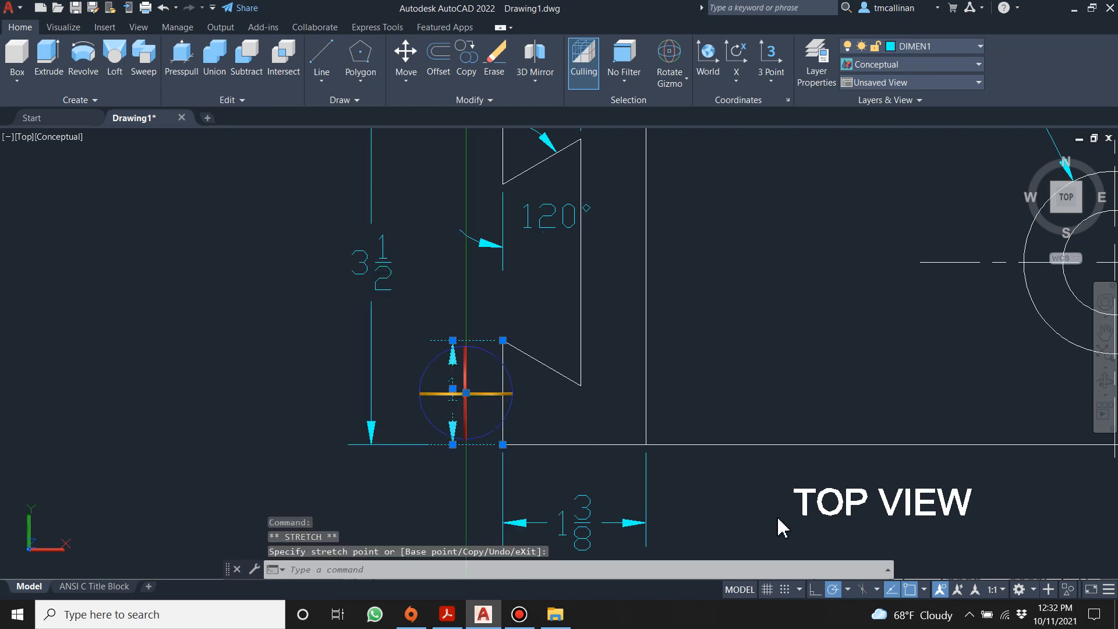
{"action": "key", "text": "Escape"}
Step: Switch to the Drafting & Annotation workspace and shift the 3 1/2 dimension line nearer to the 1 dimension
{"action": "left_click", "coordinate": [1020, 589]}
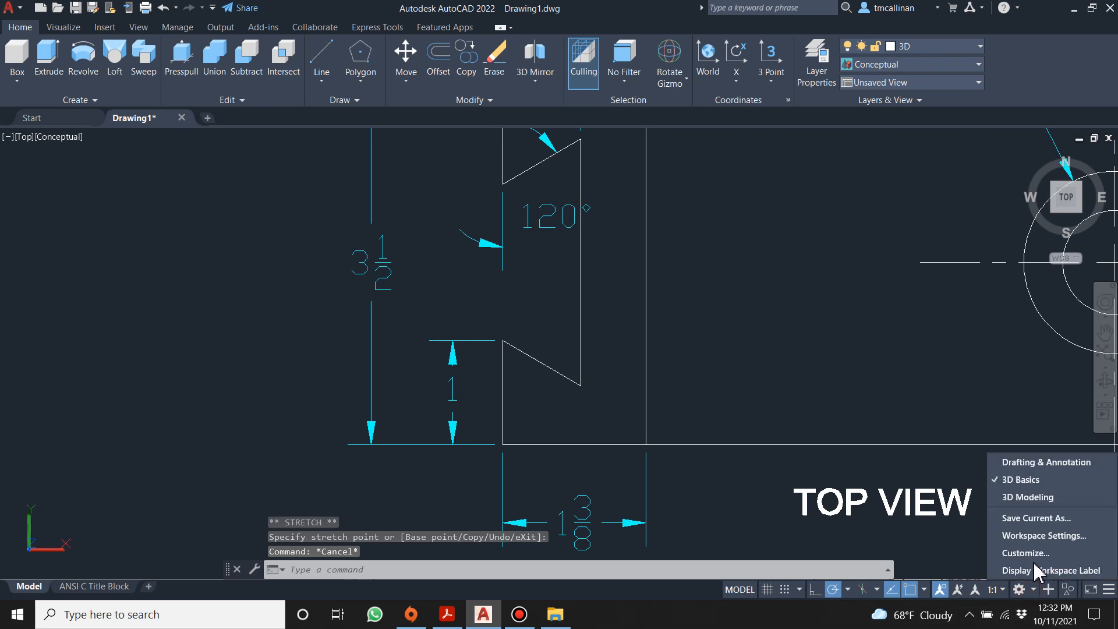
{"action": "left_click", "coordinate": [1028, 459]}
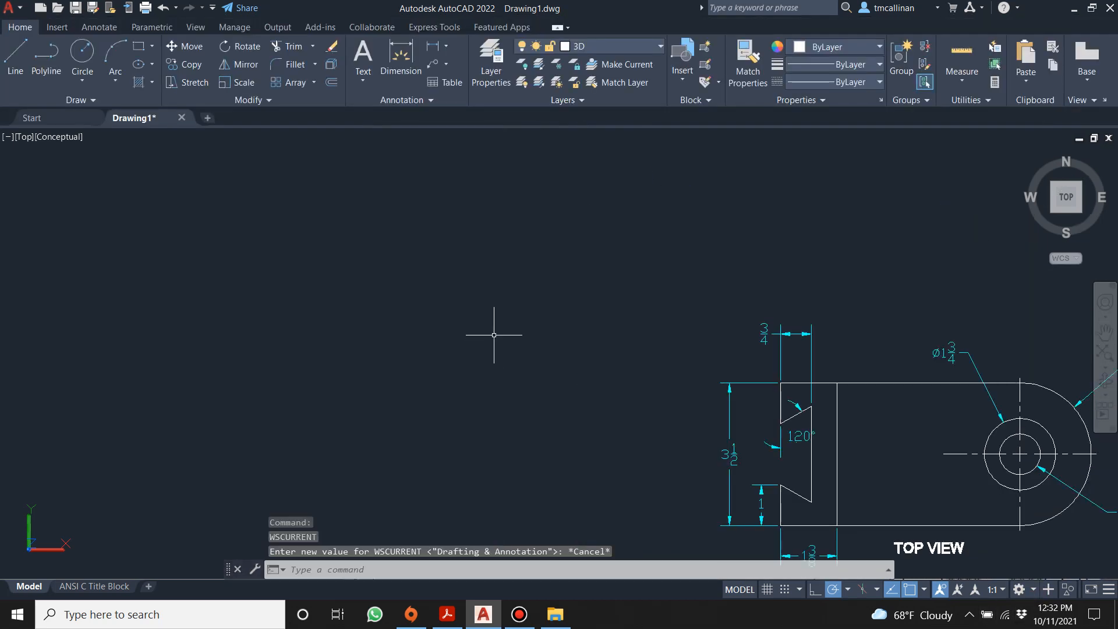
{"action": "scroll", "coordinate": [538, 335], "scroll_direction": "up", "scroll_amount": 3}
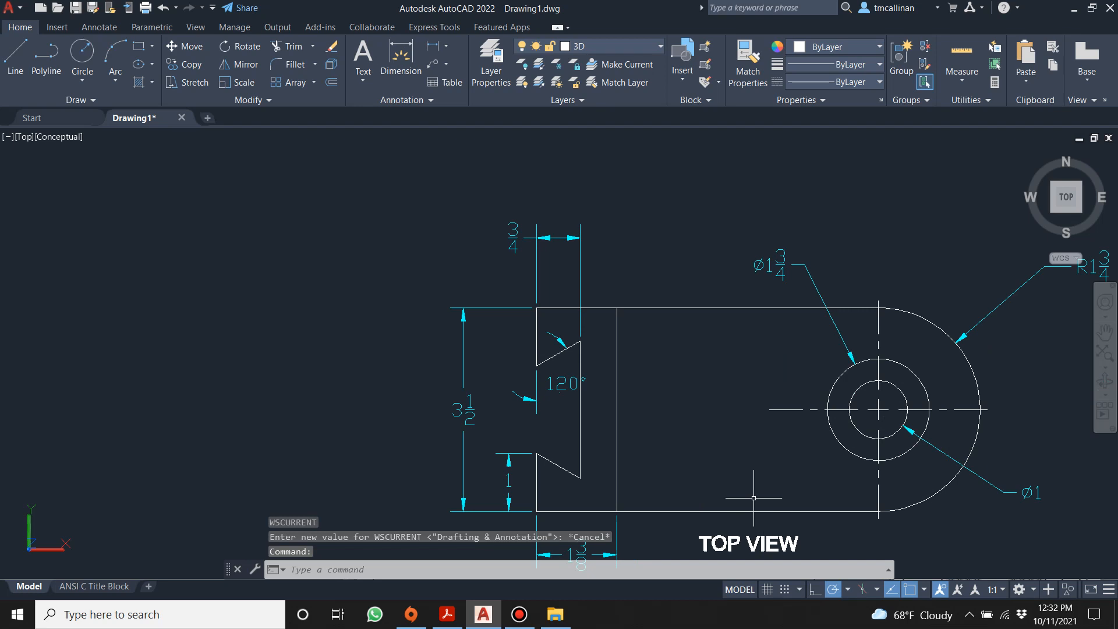
{"action": "middle_click_drag", "start_coordinate": [749, 487], "coordinate": [525, 360]}
{"action": "scroll", "coordinate": [469, 354], "scroll_direction": "up", "scroll_amount": 2}
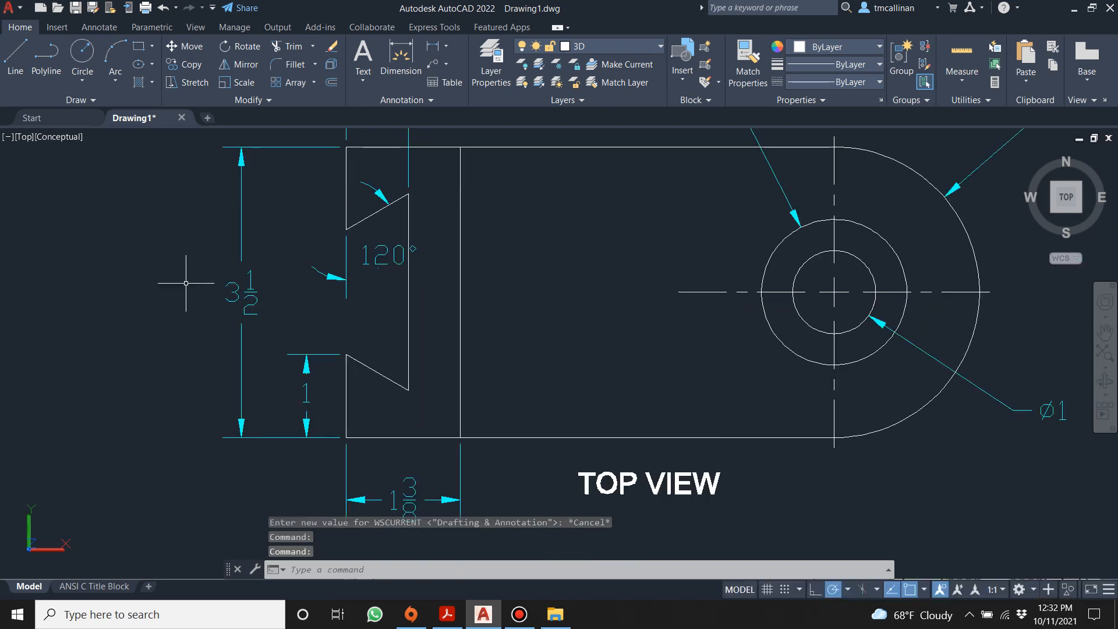
{"action": "left_click", "coordinate": [226, 291]}
{"action": "left_click", "coordinate": [265, 295]}
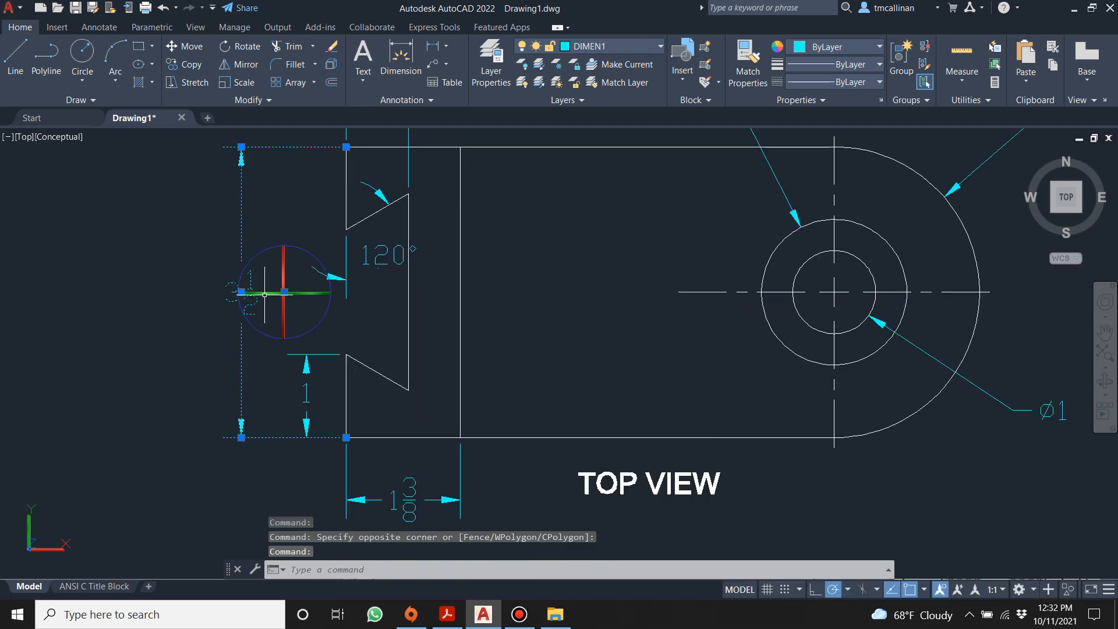
{"action": "left_click", "coordinate": [241, 291]}
{"action": "left_click", "coordinate": [265, 300]}
{"action": "key", "text": "Escape"}
{"action": "key", "text": "Escape"}
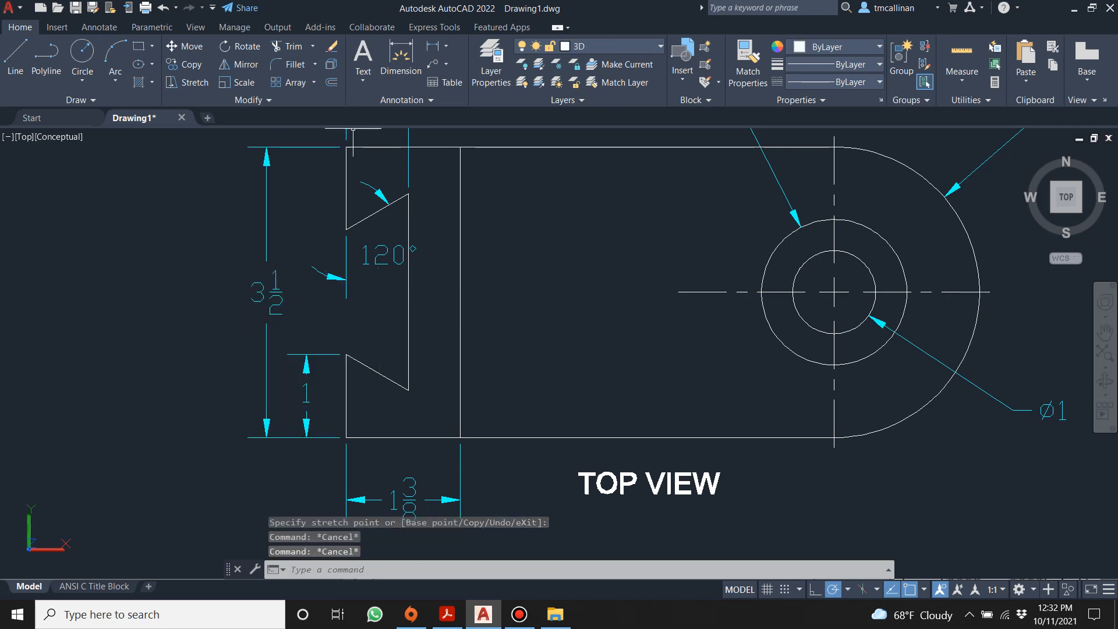
Step: Return to the ANSI C Title Block layout and draw a second rectangular viewport in the empty space above the right view
{"action": "scroll", "coordinate": [495, 250], "scroll_direction": "down", "scroll_amount": 8}
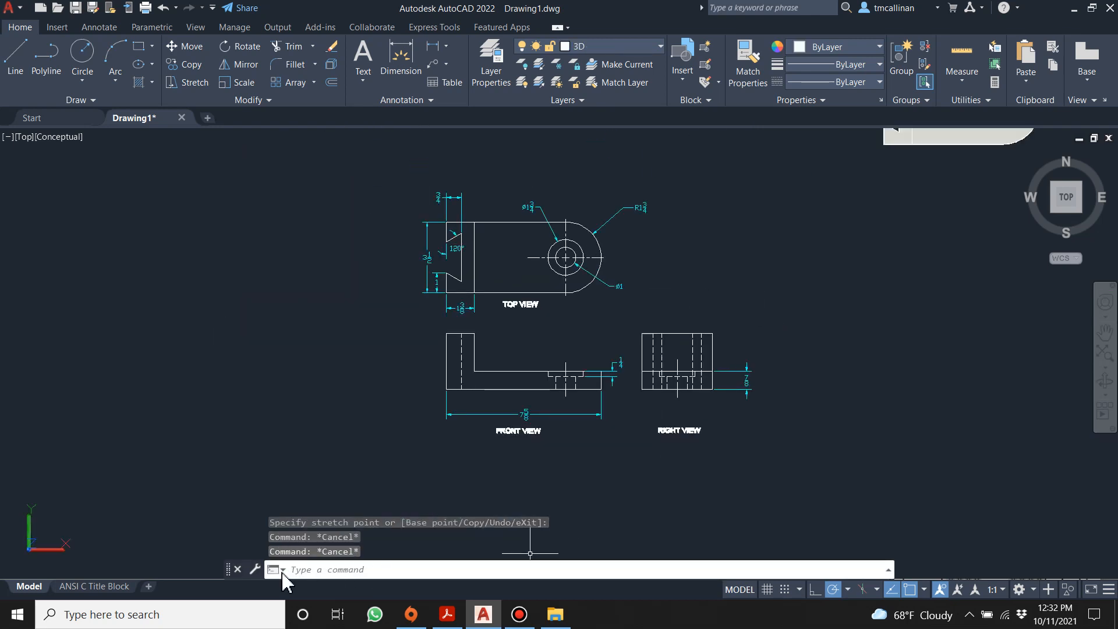
{"action": "left_click", "coordinate": [95, 586]}
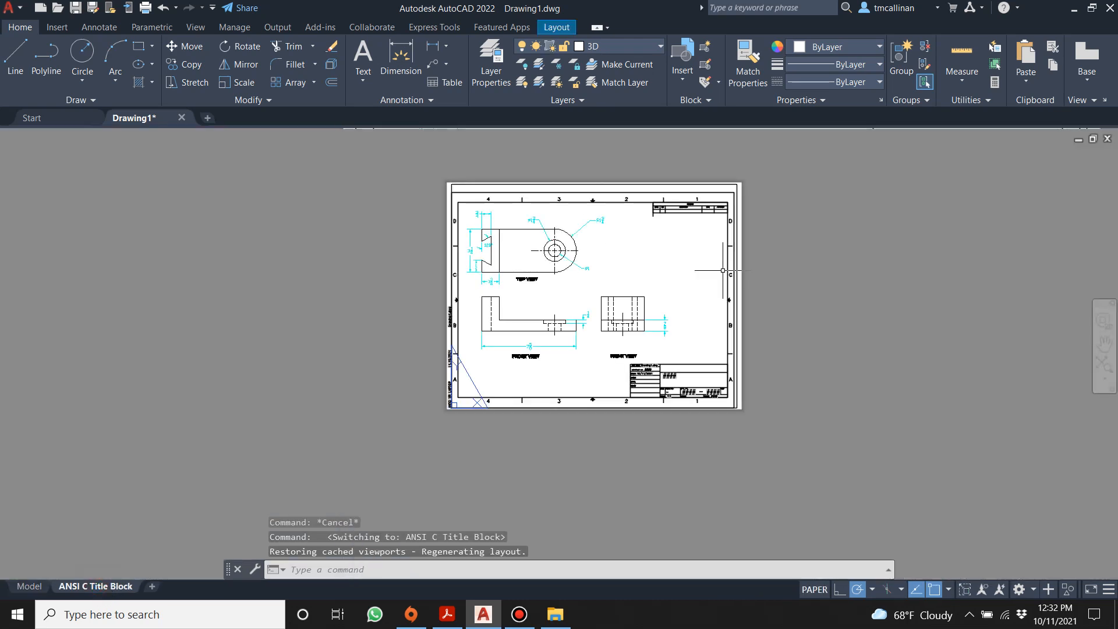
{"action": "key", "text": "Escape"}
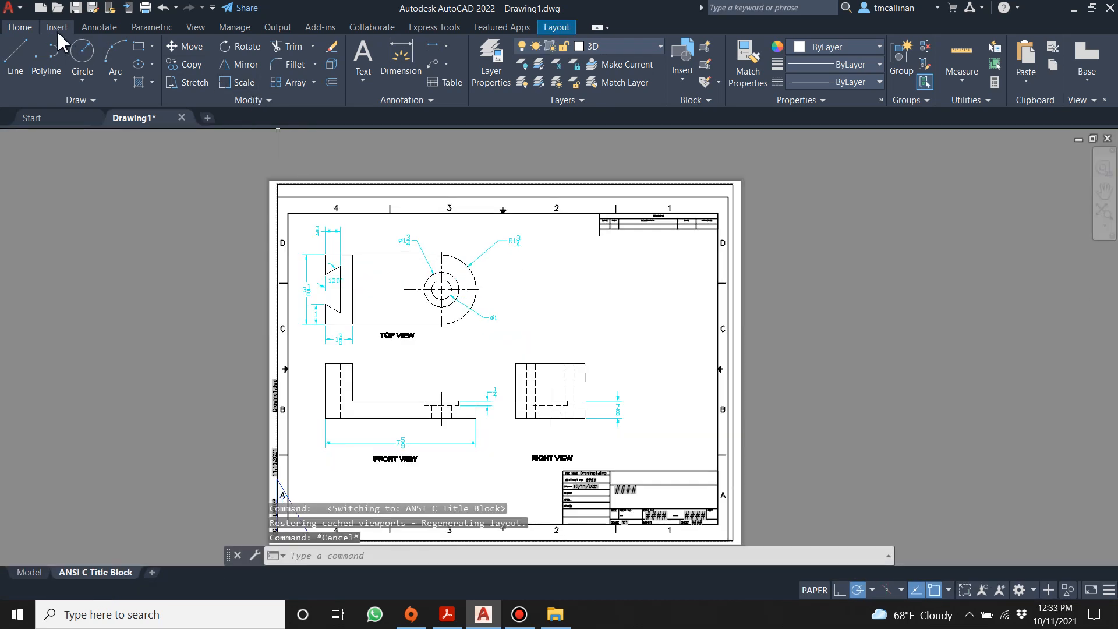
{"action": "left_click", "coordinate": [556, 27]}
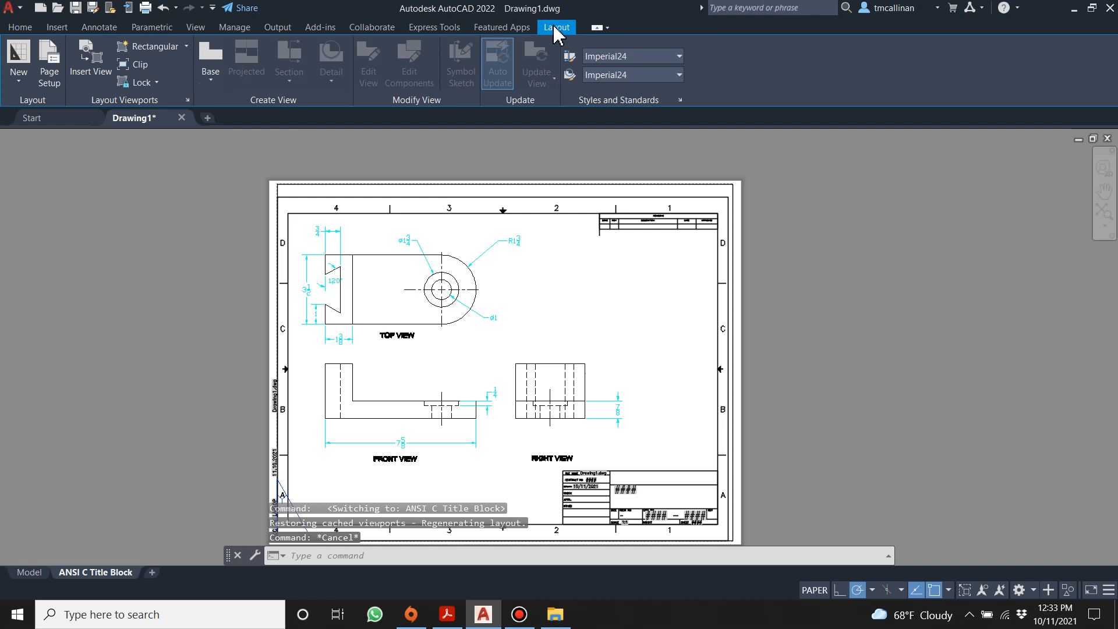
{"action": "left_click", "coordinate": [154, 46]}
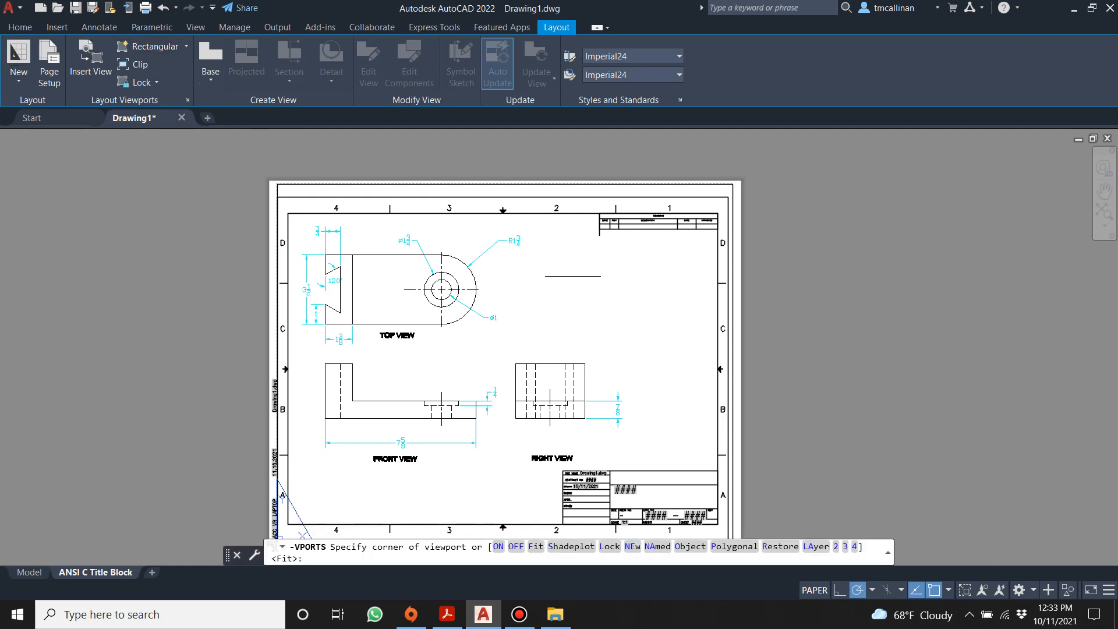
{"action": "left_click", "coordinate": [541, 247]}
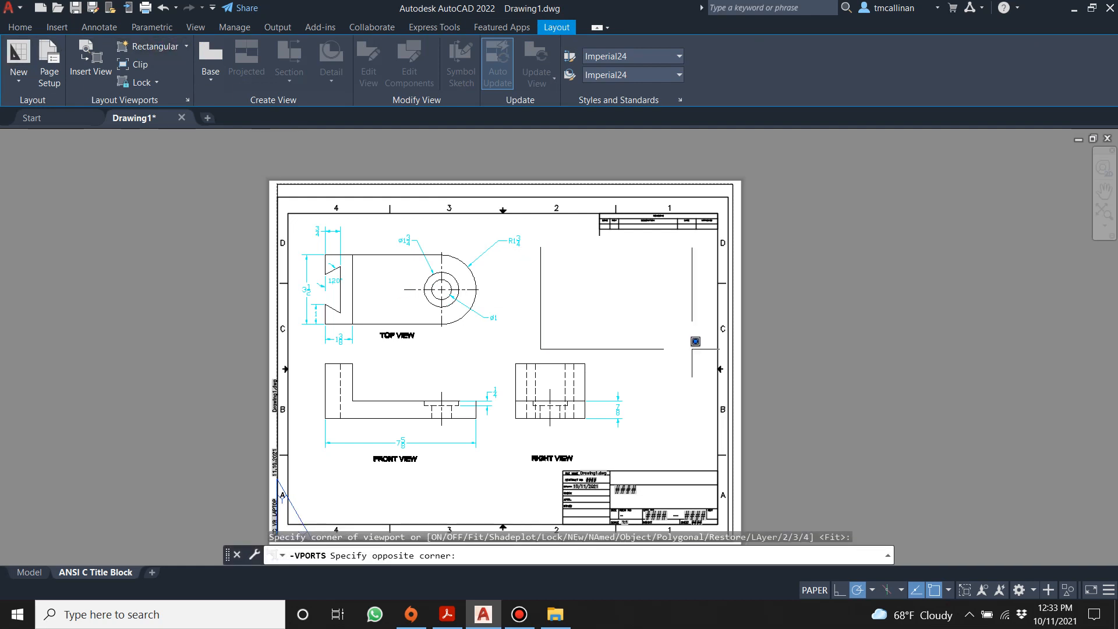
{"action": "left_click", "coordinate": [709, 342]}
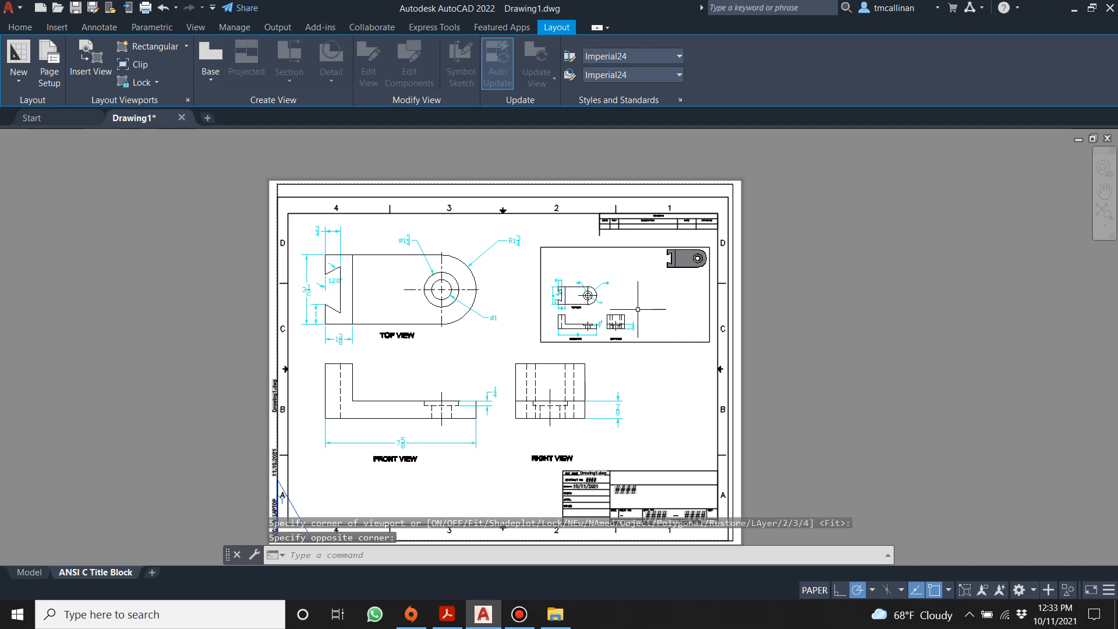
Step: Activate the new viewport, orbit the solid to a pictorial 3D view, enlarge it, and return to paper space
{"action": "scroll", "coordinate": [586, 283], "scroll_direction": "up", "scroll_amount": 2}
{"action": "scroll", "coordinate": [617, 326], "scroll_direction": "down", "scroll_amount": 2}
{"action": "scroll", "coordinate": [649, 375], "scroll_direction": "up", "scroll_amount": 2}
{"action": "scroll", "coordinate": [652, 410], "scroll_direction": "down", "scroll_amount": 2}
{"action": "middle_click_drag", "start_coordinate": [652, 409], "coordinate": [656, 308]}
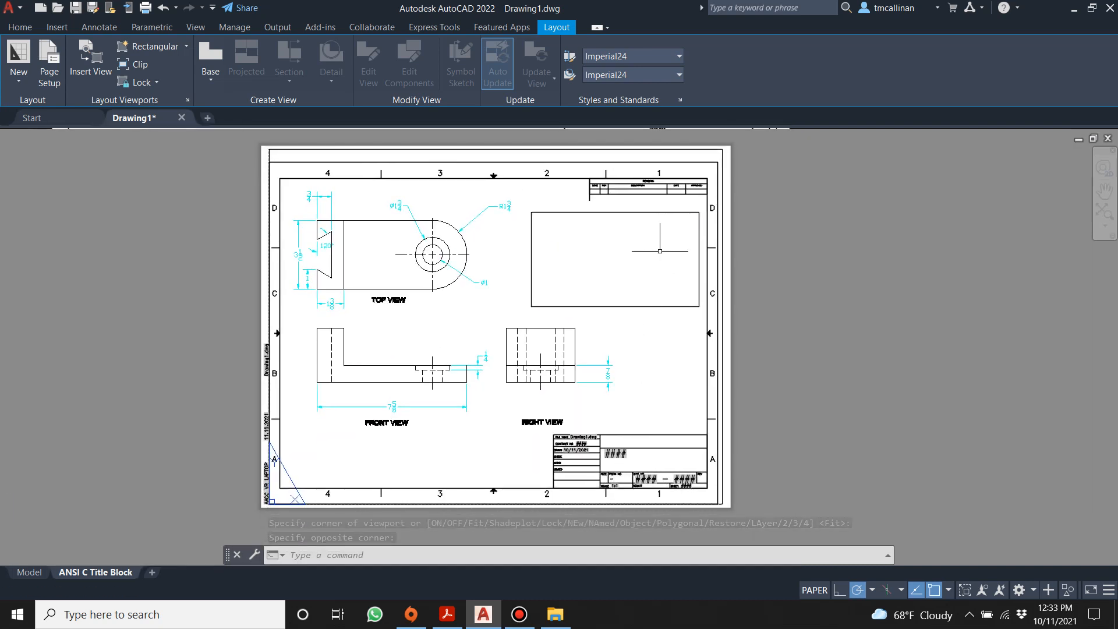
{"action": "double_click", "coordinate": [652, 291]}
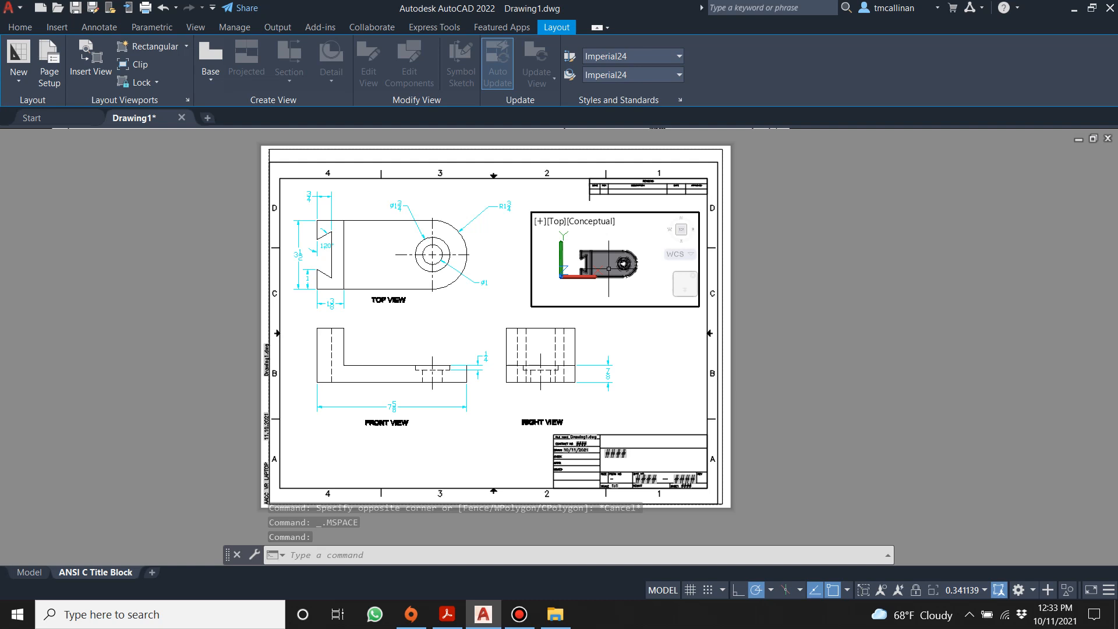
{"action": "middle_click_drag", "start_coordinate": [646, 291], "coordinate": [600, 258], "text": "shift"}
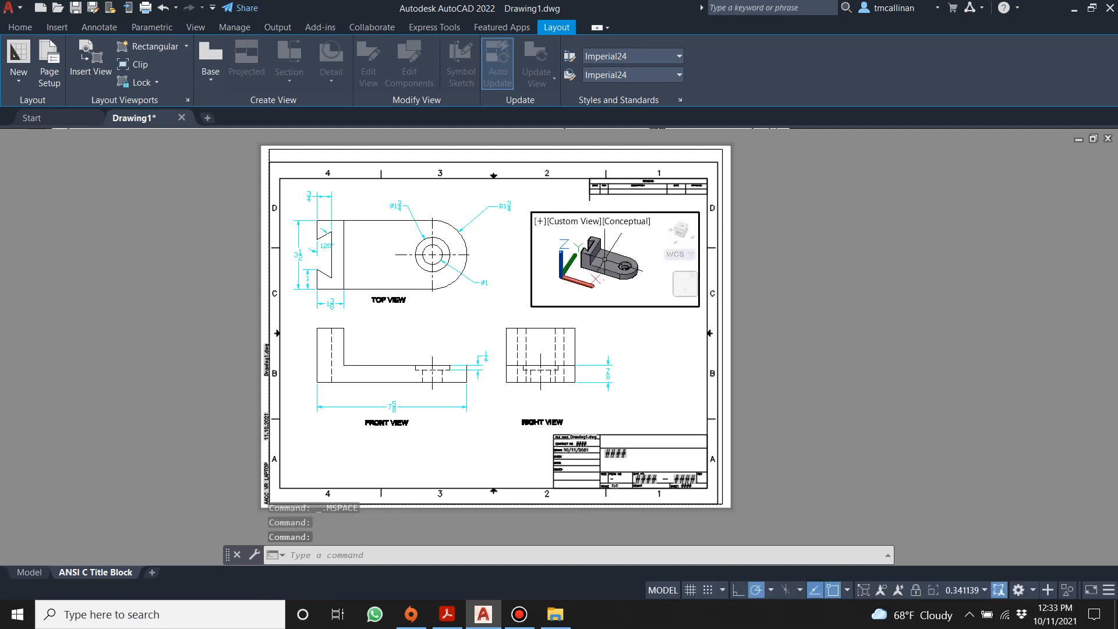
{"action": "scroll", "coordinate": [605, 258], "scroll_direction": "up", "scroll_amount": 1}
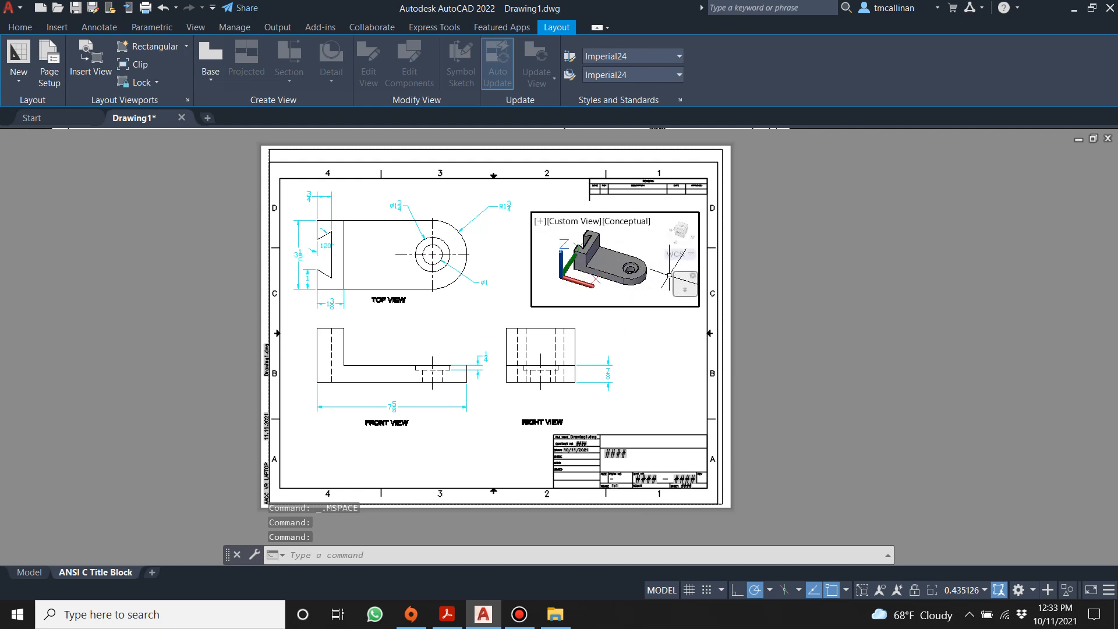
{"action": "scroll", "coordinate": [611, 262], "scroll_direction": "up", "scroll_amount": 1}
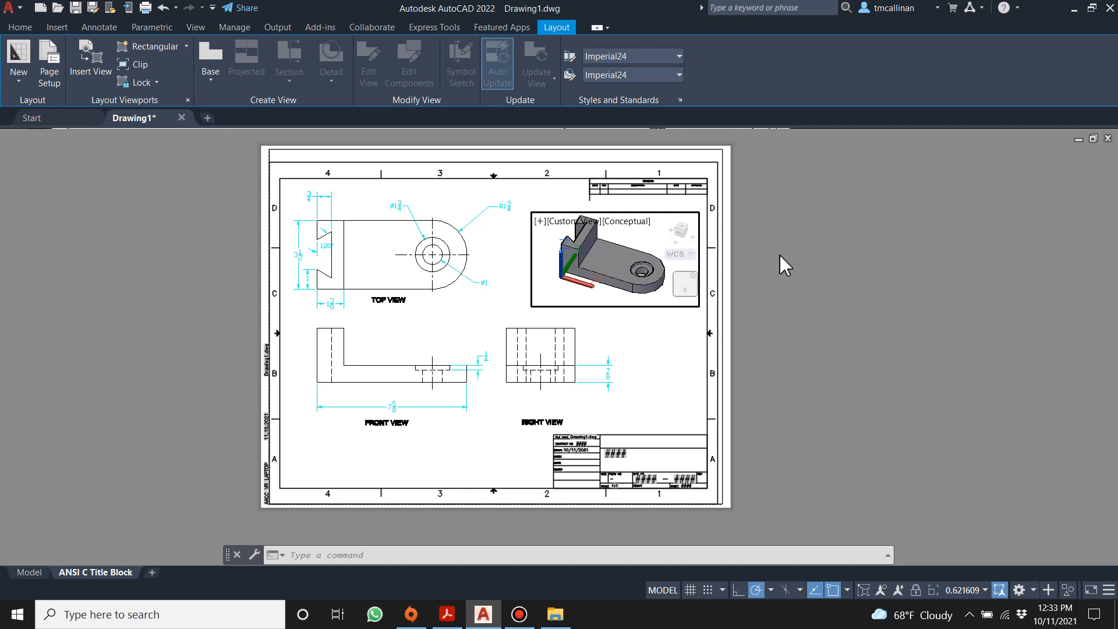
{"action": "double_click", "coordinate": [773, 296]}
Step: Stretch the 3D viewport's lower-left corner outward to make the frame slightly larger
{"action": "left_click", "coordinate": [616, 315]}
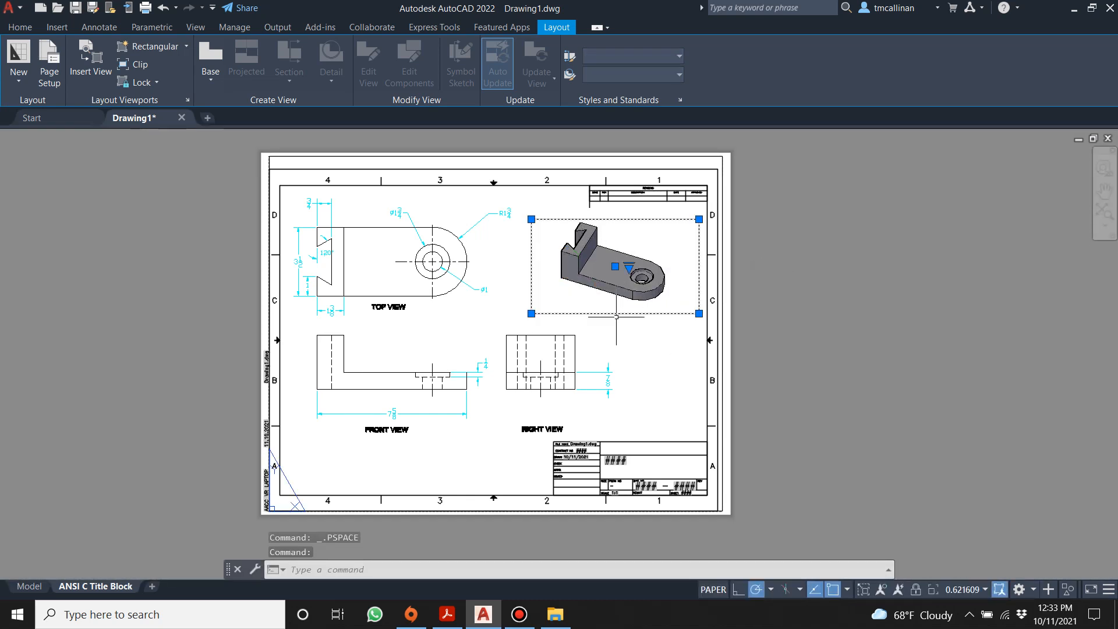
{"action": "left_click", "coordinate": [531, 314]}
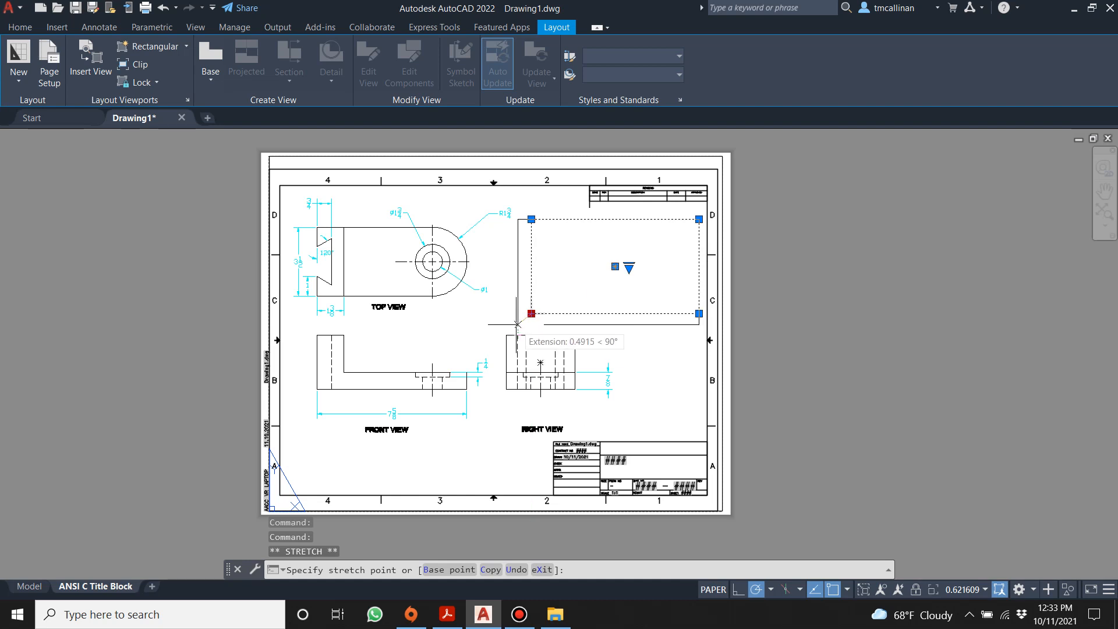
{"action": "left_click", "coordinate": [517, 324]}
Step: Adjust the orbit and position of the solid so it sits fully inside the enlarged viewport, and return to paper space
{"action": "double_click", "coordinate": [633, 259]}
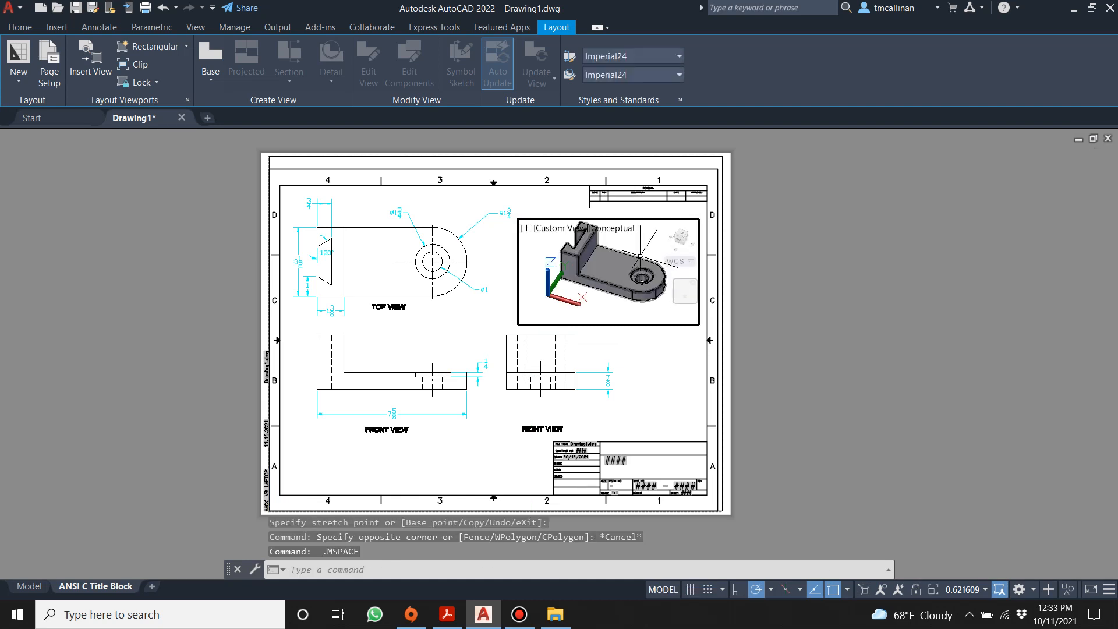
{"action": "mouse_move", "coordinate": [677, 304]}
{"action": "middle_mouse_down", "text": "shift"}
{"action": "mouse_move", "coordinate": [656, 311]}
{"action": "mouse_move", "coordinate": [679, 299]}
{"action": "middle_mouse_up", "text": "shift"}
{"action": "left_click_drag", "start_coordinate": [679, 301], "coordinate": [665, 318]}
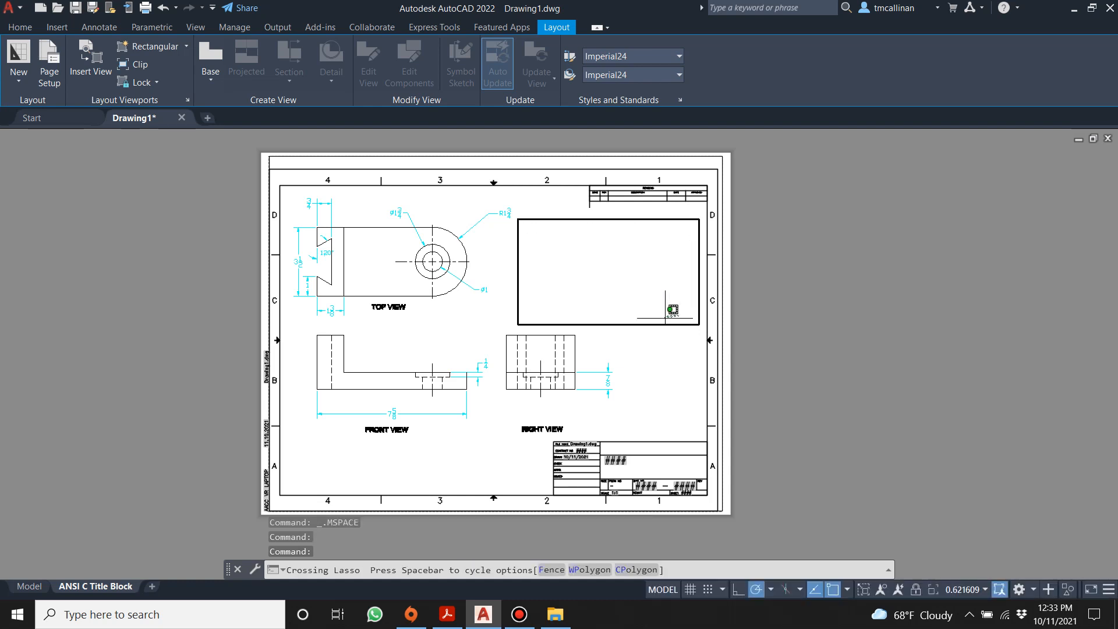
{"action": "double_click", "coordinate": [819, 302]}
{"action": "left_click", "coordinate": [819, 303]}
{"action": "key", "text": "Escape"}
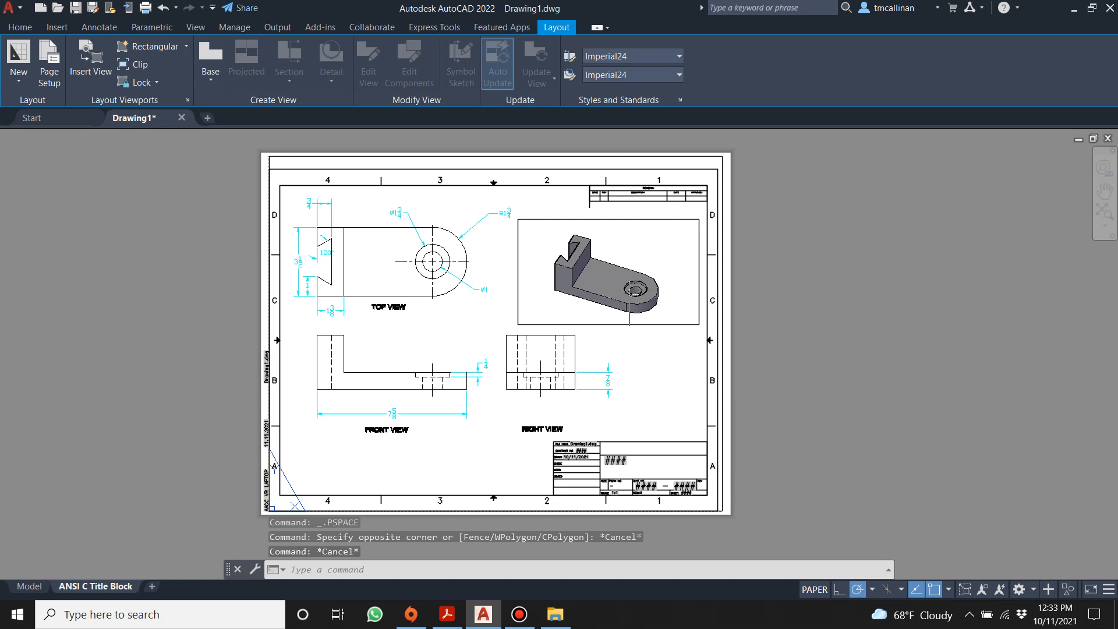
Step: Create a new layer named NOSHOW and turn it off
{"action": "scroll", "coordinate": [589, 291], "scroll_direction": "up", "scroll_amount": 2}
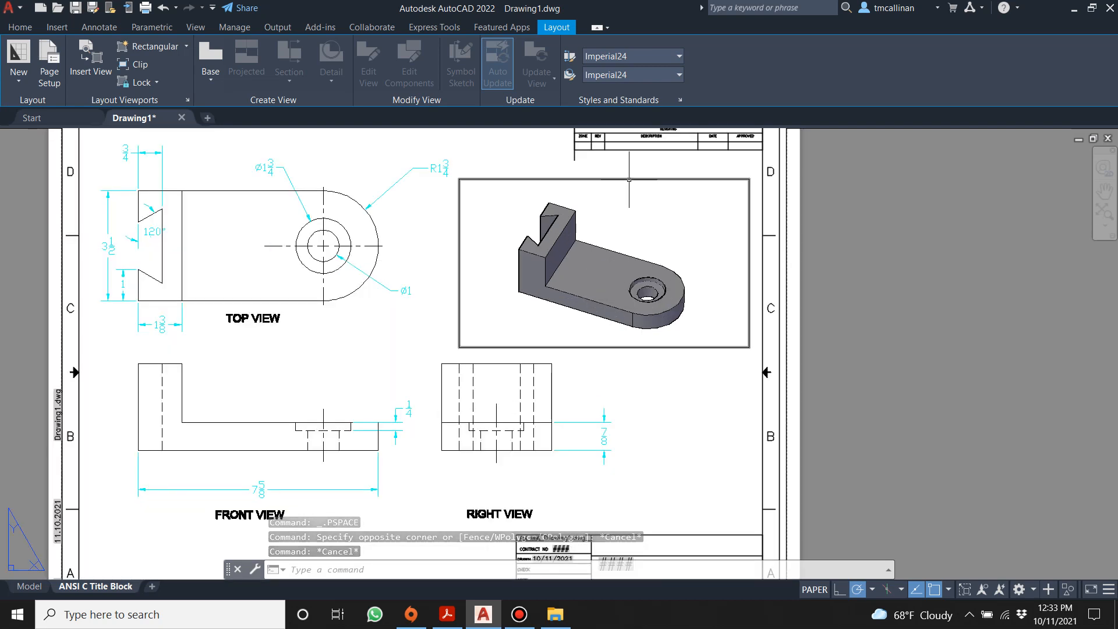
{"action": "scroll", "coordinate": [628, 184], "scroll_direction": "down", "scroll_amount": 2}
{"action": "scroll", "coordinate": [621, 218], "scroll_direction": "up", "scroll_amount": 2}
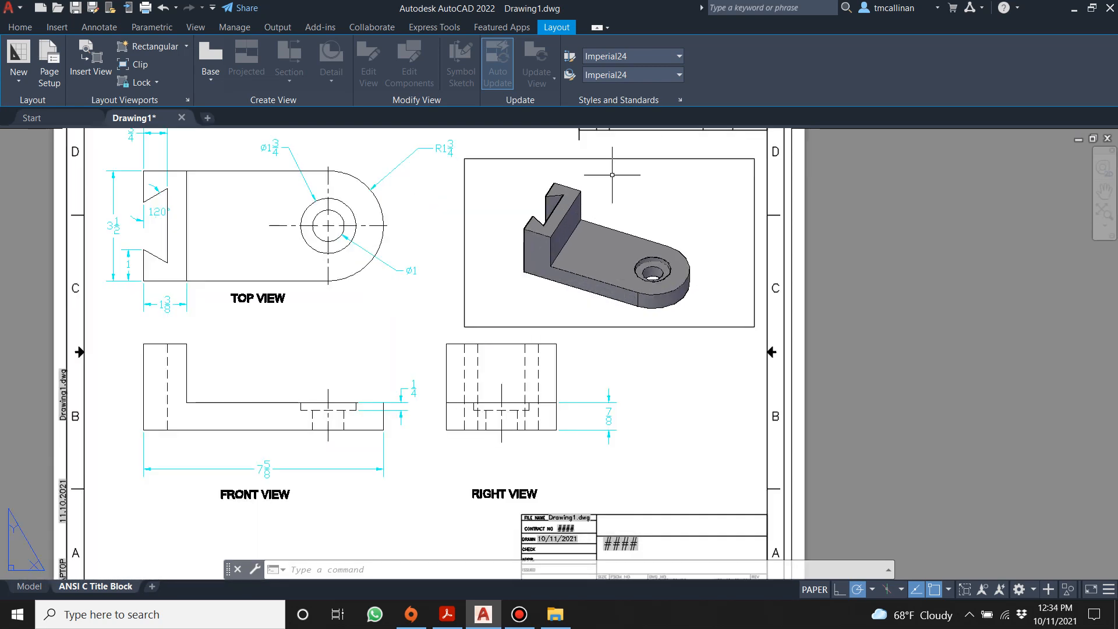
{"action": "left_click", "coordinate": [19, 28]}
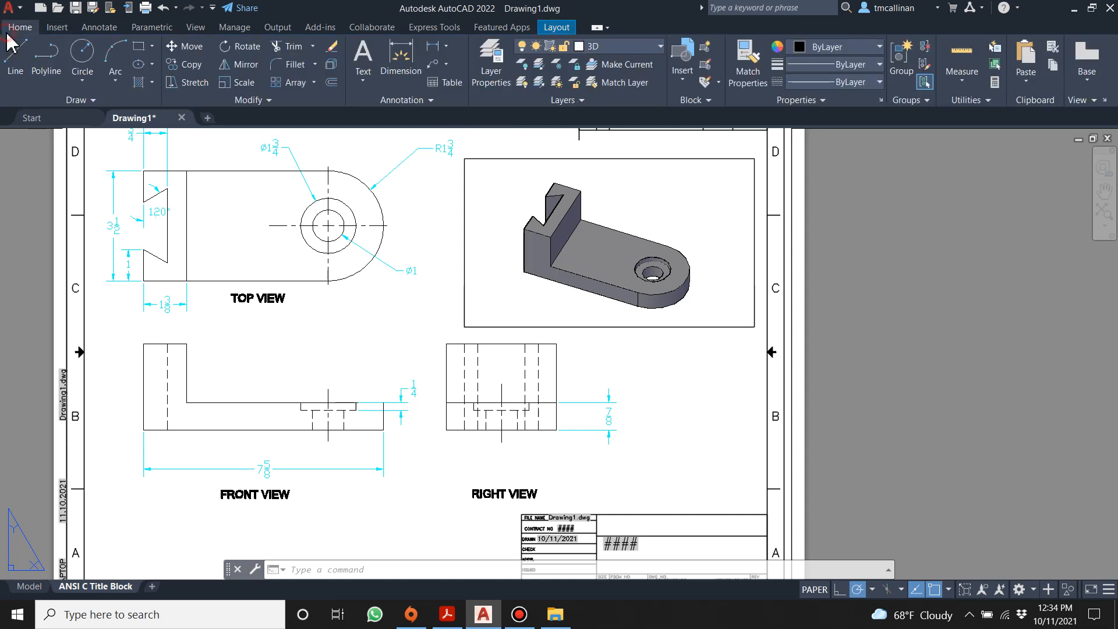
{"action": "left_click", "coordinate": [490, 63]}
{"action": "right_click", "coordinate": [159, 218]}
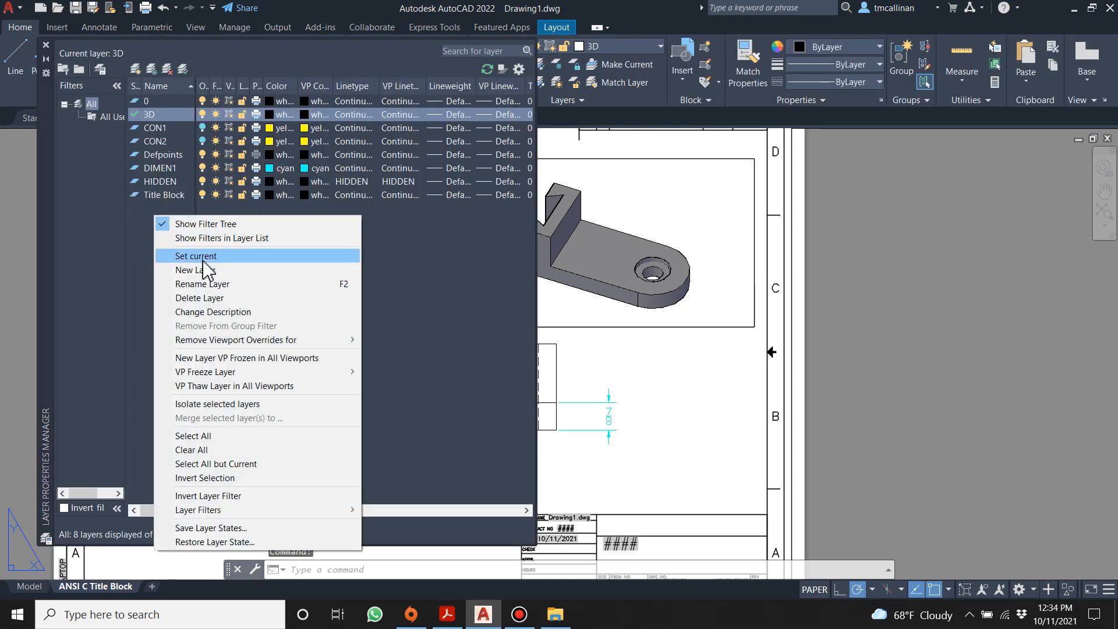
{"action": "left_click", "coordinate": [201, 270]}
{"action": "type", "text": "HIDD"}
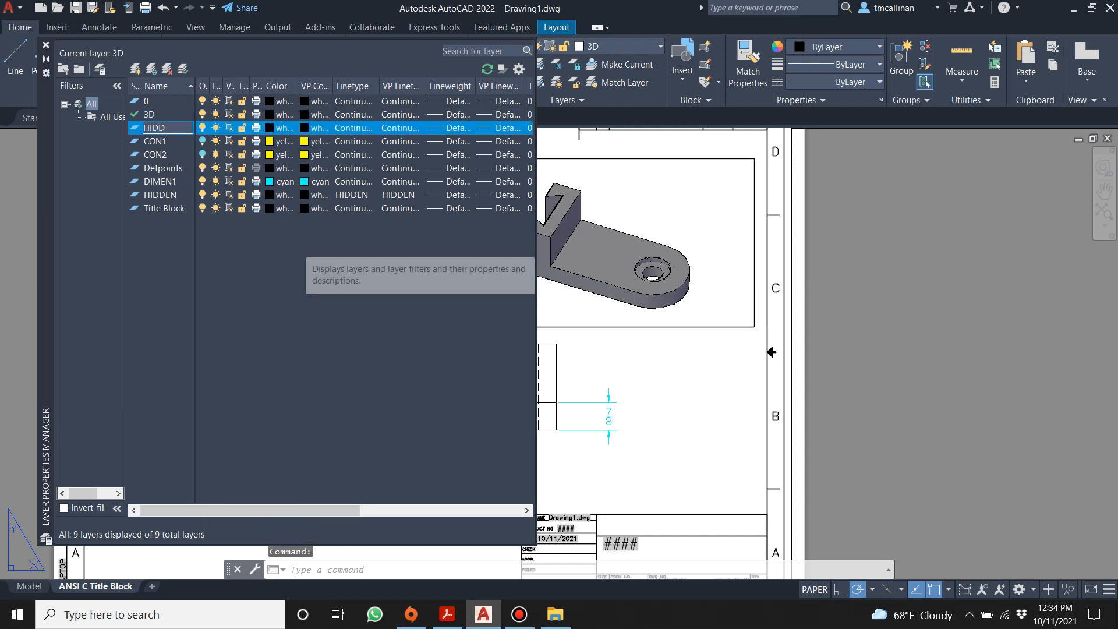
{"action": "type", "text": "OSH"}
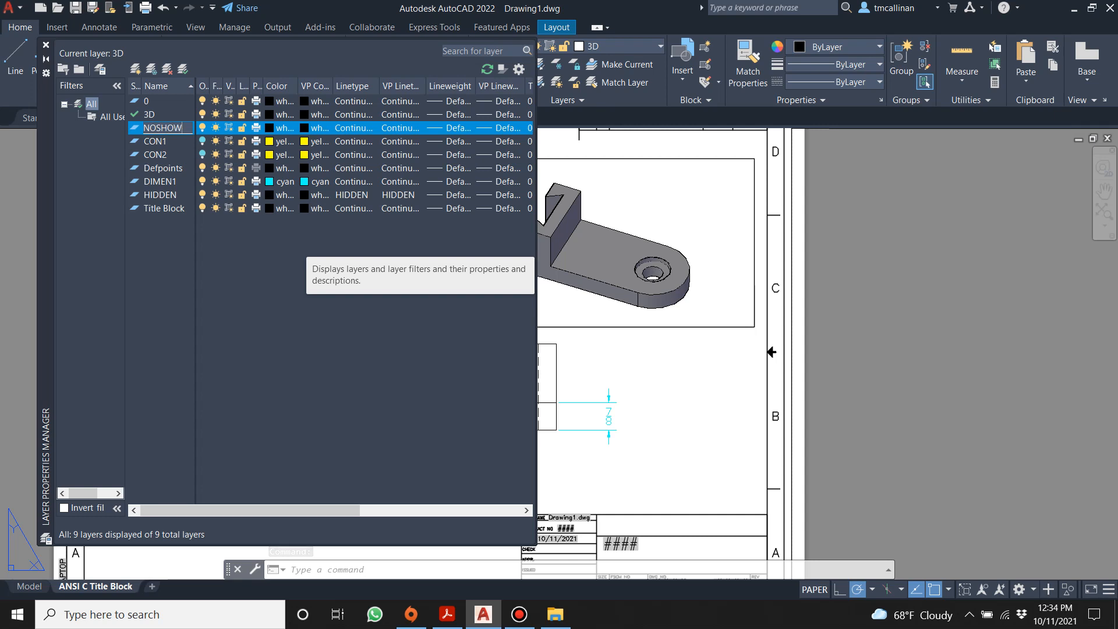
{"action": "type", "text": "OW"}
{"action": "key", "text": "Return"}
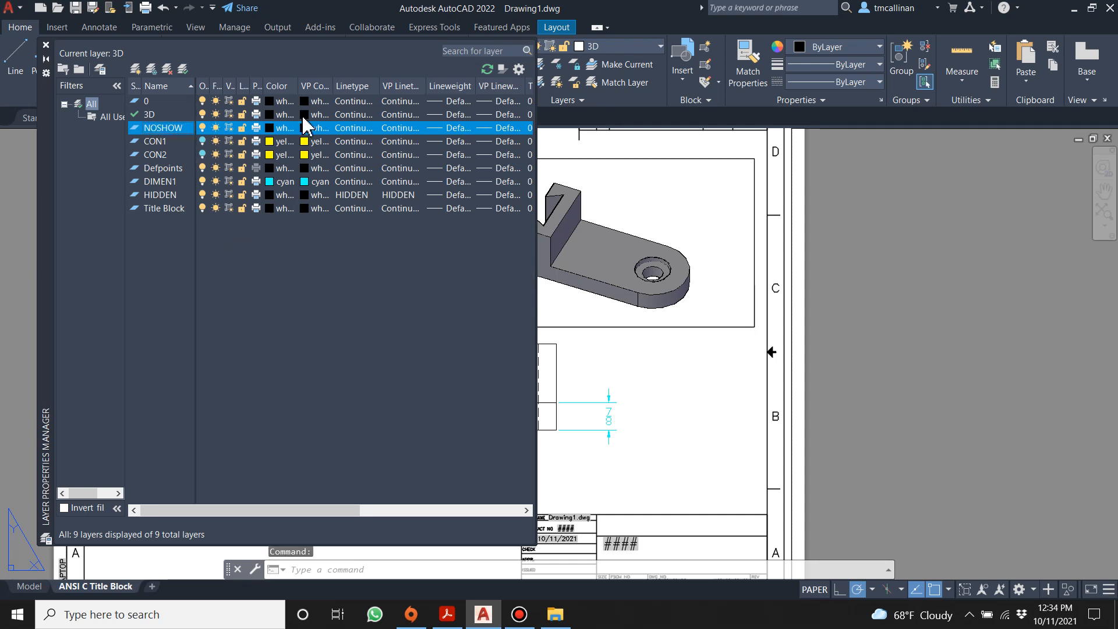
{"action": "left_click", "coordinate": [202, 127]}
{"action": "left_click", "coordinate": [46, 46]}
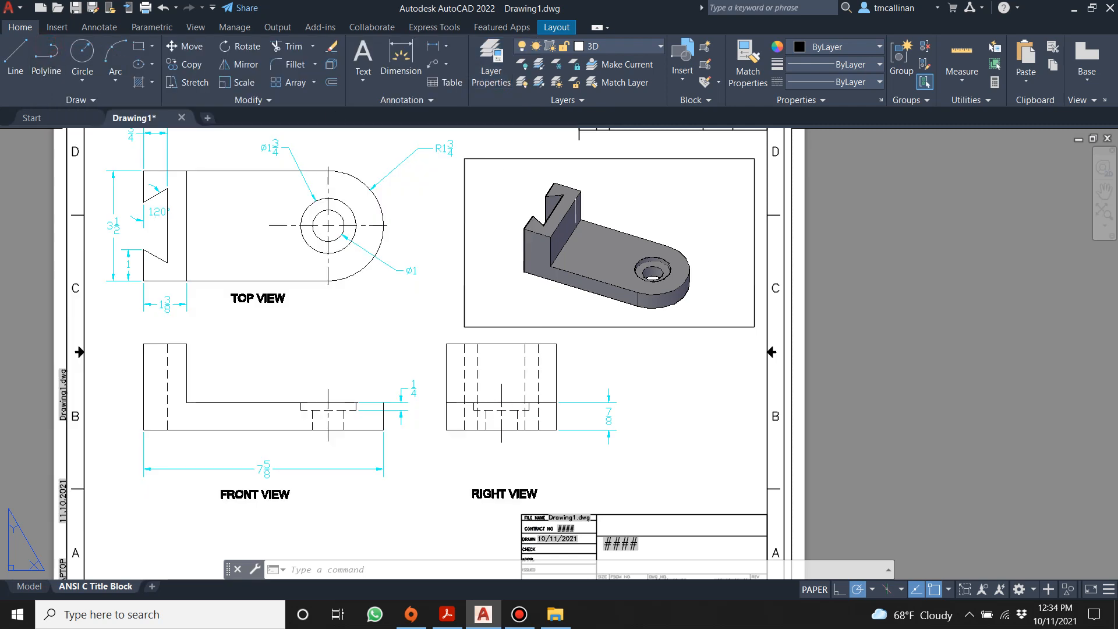
Step: Move the 3D viewport's frame onto the NOSHOW layer and save the drawing
{"action": "left_click", "coordinate": [623, 327]}
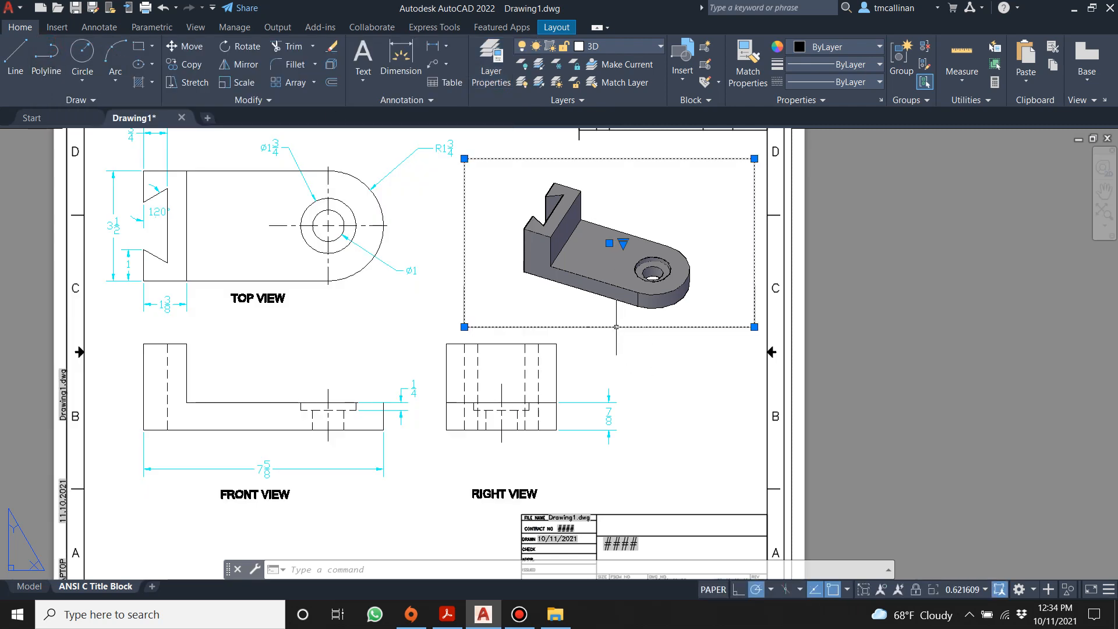
{"action": "left_click", "coordinate": [632, 47]}
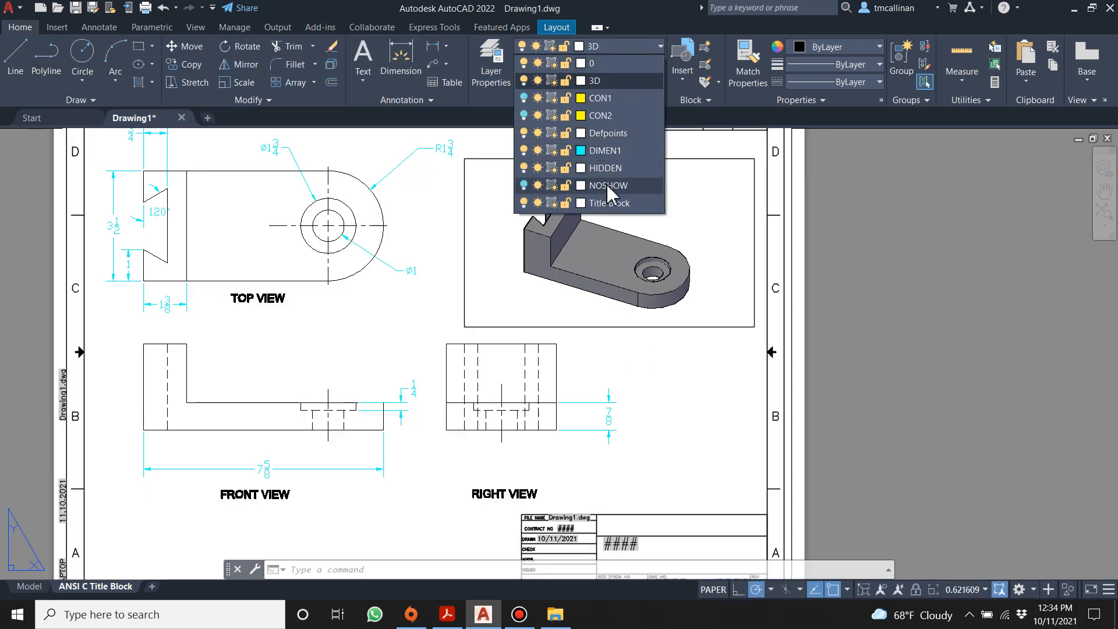
{"action": "left_click", "coordinate": [608, 186]}
{"action": "scroll", "coordinate": [868, 228], "scroll_direction": "down", "scroll_amount": 3}
{"action": "middle_click_drag", "start_coordinate": [586, 198], "coordinate": [590, 201]}
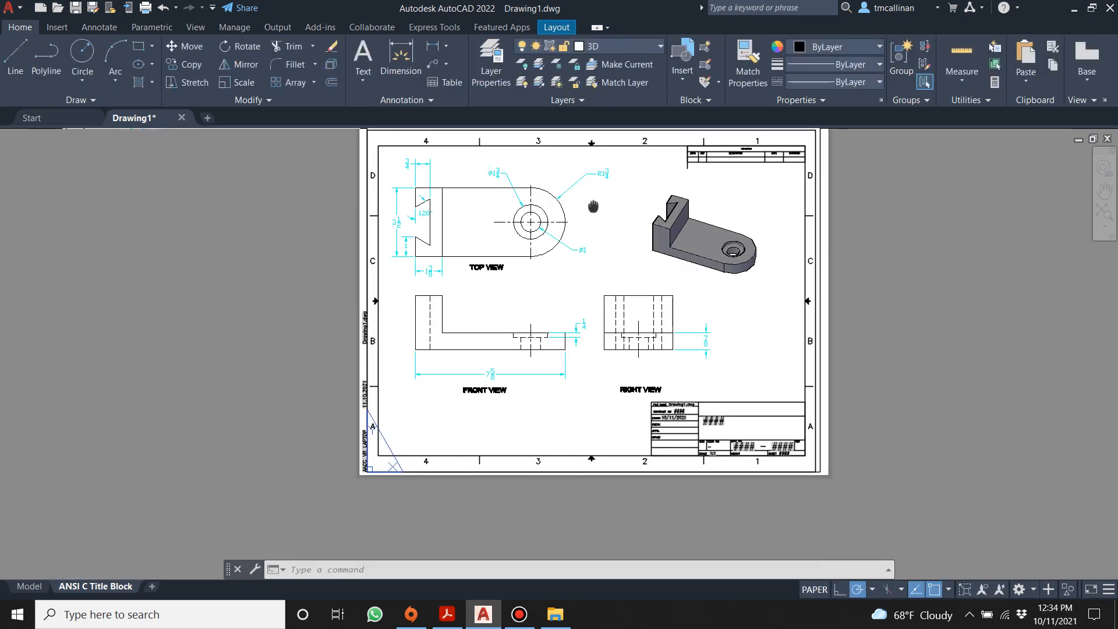
{"action": "scroll", "coordinate": [590, 201], "scroll_direction": "down", "scroll_amount": 1}
{"action": "scroll", "coordinate": [611, 220], "scroll_direction": "up", "scroll_amount": 2}
{"action": "scroll", "coordinate": [612, 219], "scroll_direction": "down", "scroll_amount": 2}
{"action": "key", "text": "Escape"}
{"action": "key", "text": "Escape"}
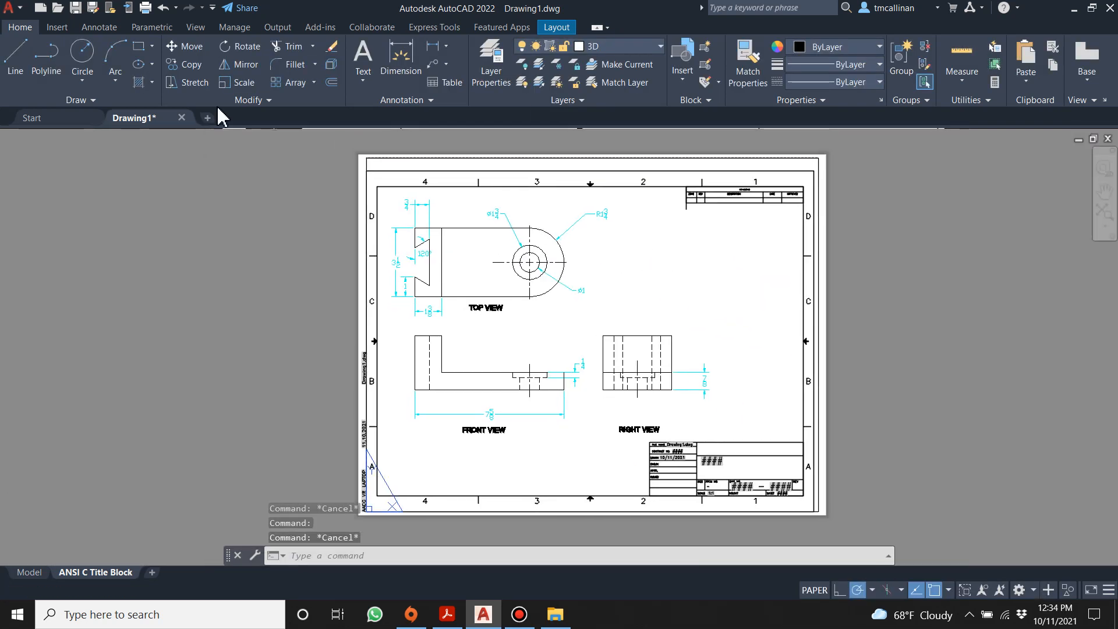
{"action": "left_click", "coordinate": [75, 8]}
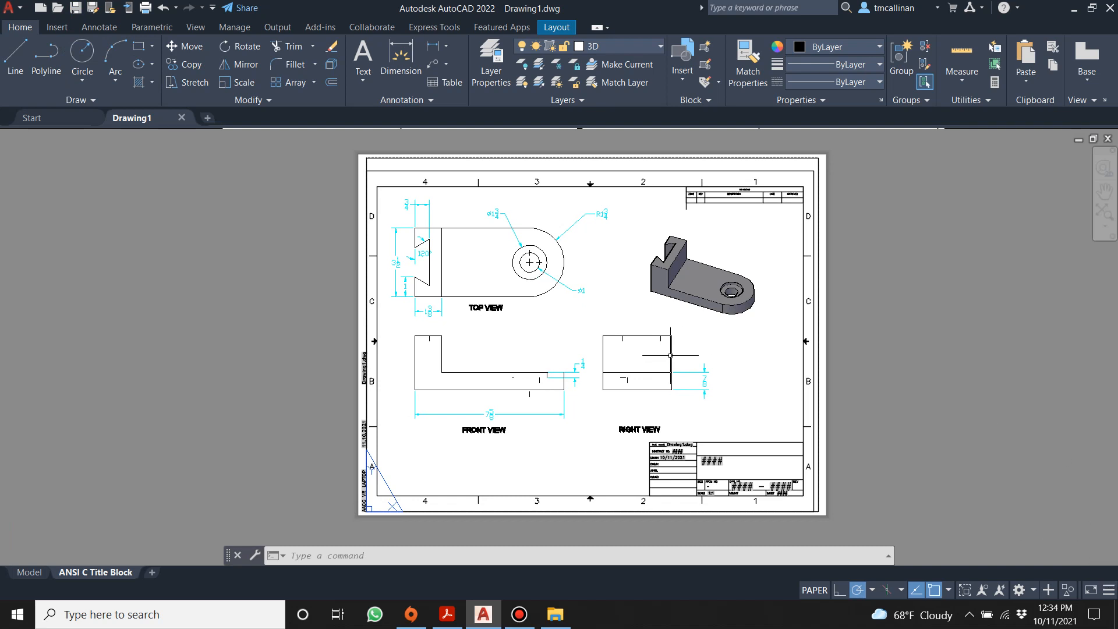
Step: Examine the dimensioned top, front and right views and the 3D pictorial on the title block sheet
{"action": "scroll", "coordinate": [796, 509], "scroll_direction": "up", "scroll_amount": 9}
{"action": "scroll", "coordinate": [514, 265], "scroll_direction": "down", "scroll_amount": 3}
{"action": "middle_click_drag", "start_coordinate": [514, 265], "coordinate": [564, 333]}
{"action": "scroll", "coordinate": [632, 377], "scroll_direction": "down", "scroll_amount": 8}
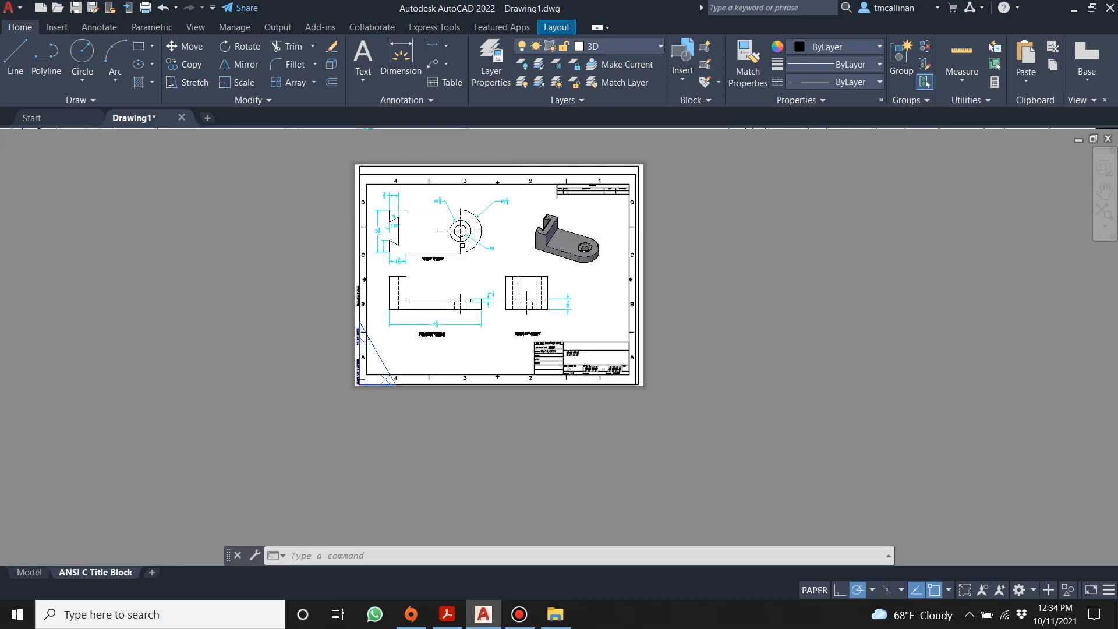
{"action": "scroll", "coordinate": [495, 243], "scroll_direction": "up", "scroll_amount": 2}
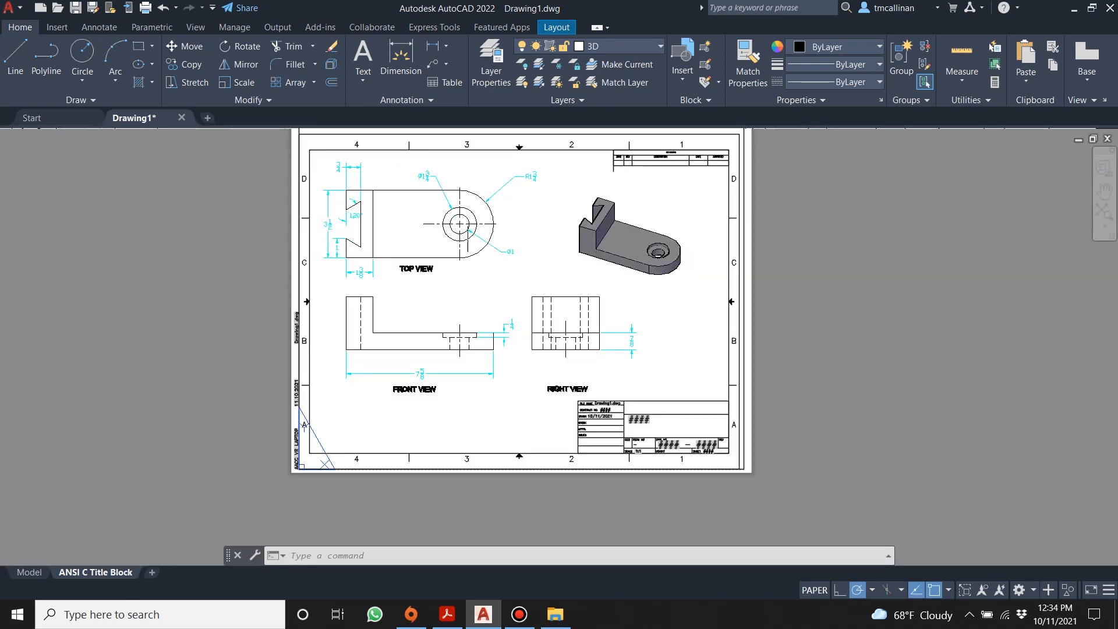
{"action": "scroll", "coordinate": [436, 209], "scroll_direction": "up", "scroll_amount": 2}
{"action": "scroll", "coordinate": [431, 225], "scroll_direction": "up", "scroll_amount": 1}
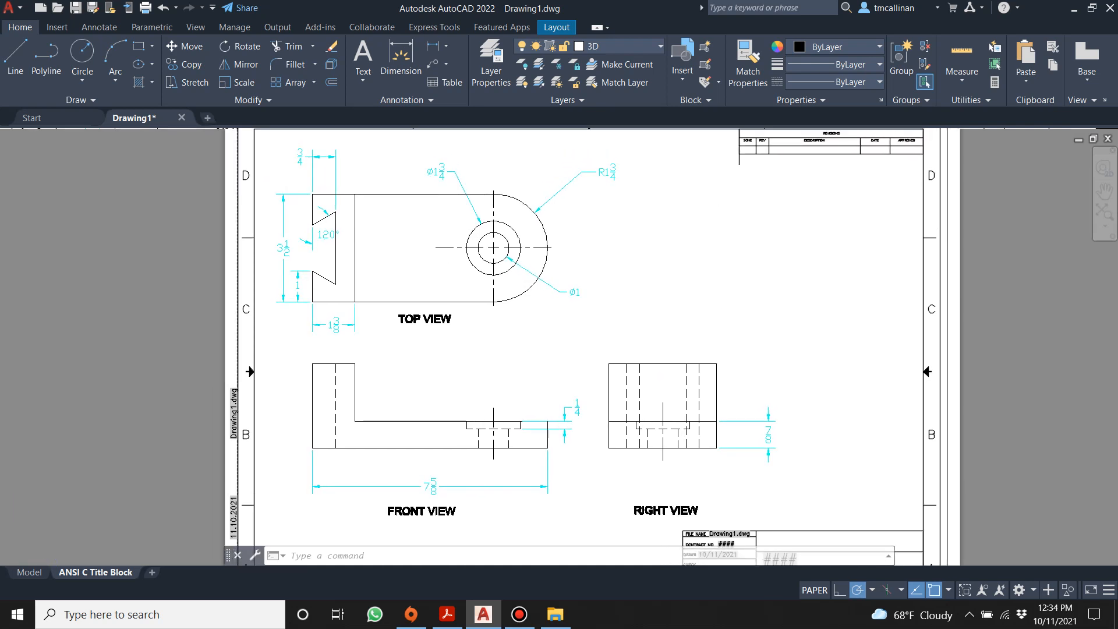
{"action": "scroll", "coordinate": [438, 227], "scroll_direction": "down", "scroll_amount": 2}
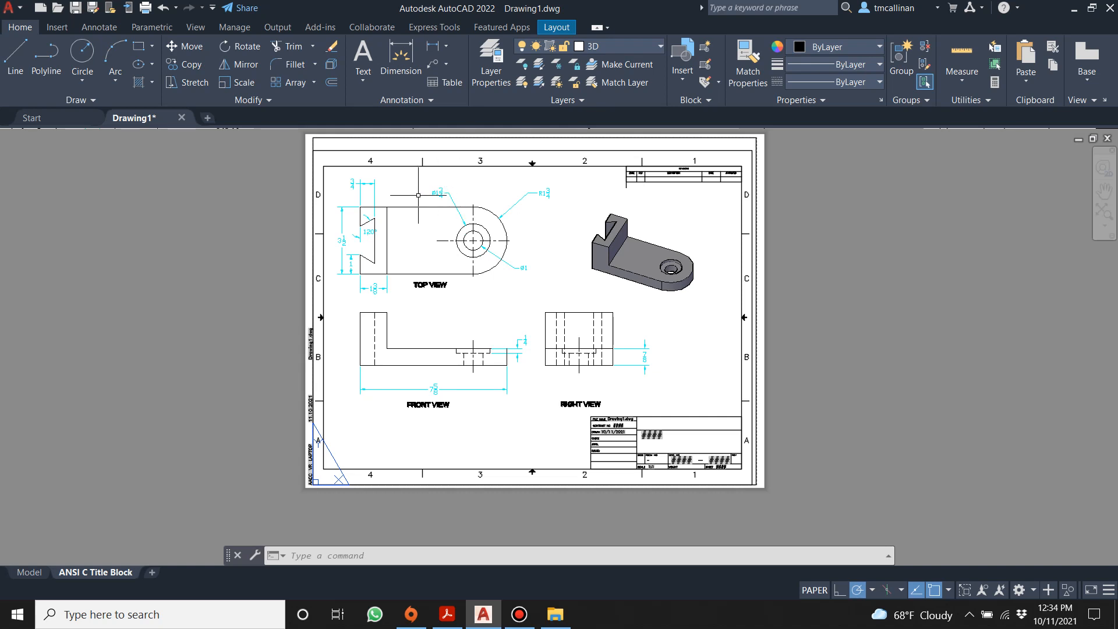
{"action": "scroll", "coordinate": [446, 191], "scroll_direction": "up", "scroll_amount": 2}
{"action": "scroll", "coordinate": [446, 191], "scroll_direction": "down", "scroll_amount": 2}
Step: Switch to the AutoCAD Exercises PDF in Acrobat and look over the Example 16 drawing and its neighbouring exercises
{"action": "left_click", "coordinate": [448, 614]}
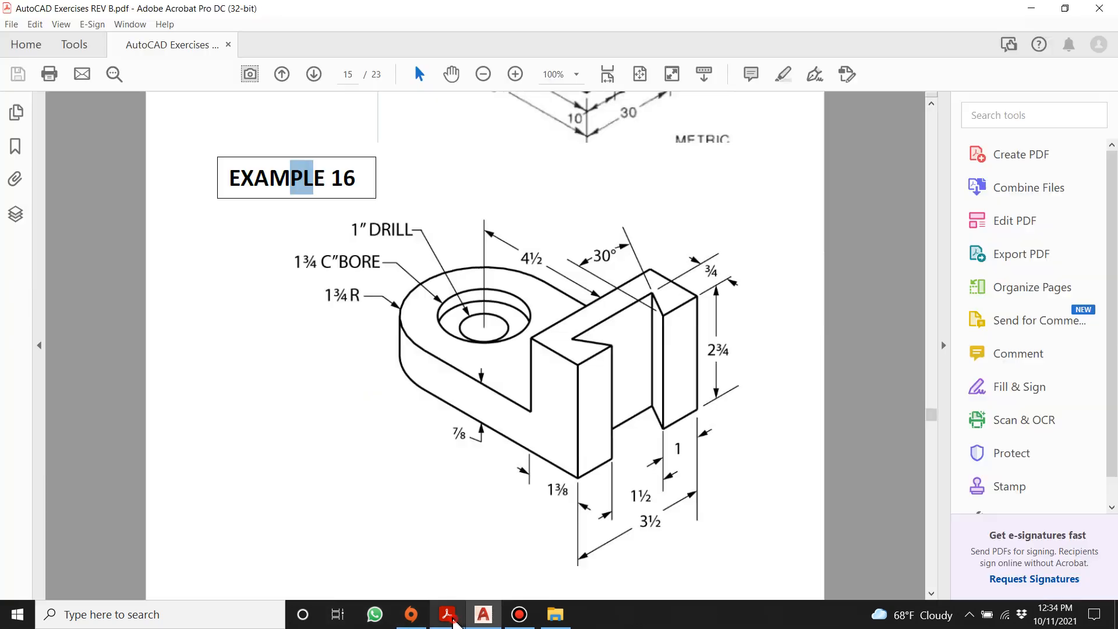
{"action": "scroll", "coordinate": [467, 327], "scroll_direction": "down", "scroll_amount": 1, "text": "ctrl"}
{"action": "scroll", "coordinate": [460, 332], "scroll_direction": "down", "scroll_amount": 3}
{"action": "scroll", "coordinate": [454, 317], "scroll_direction": "up", "scroll_amount": 2}
{"action": "scroll", "coordinate": [454, 317], "scroll_direction": "down", "scroll_amount": 1, "text": "ctrl"}
{"action": "scroll", "coordinate": [458, 307], "scroll_direction": "up", "scroll_amount": 3}
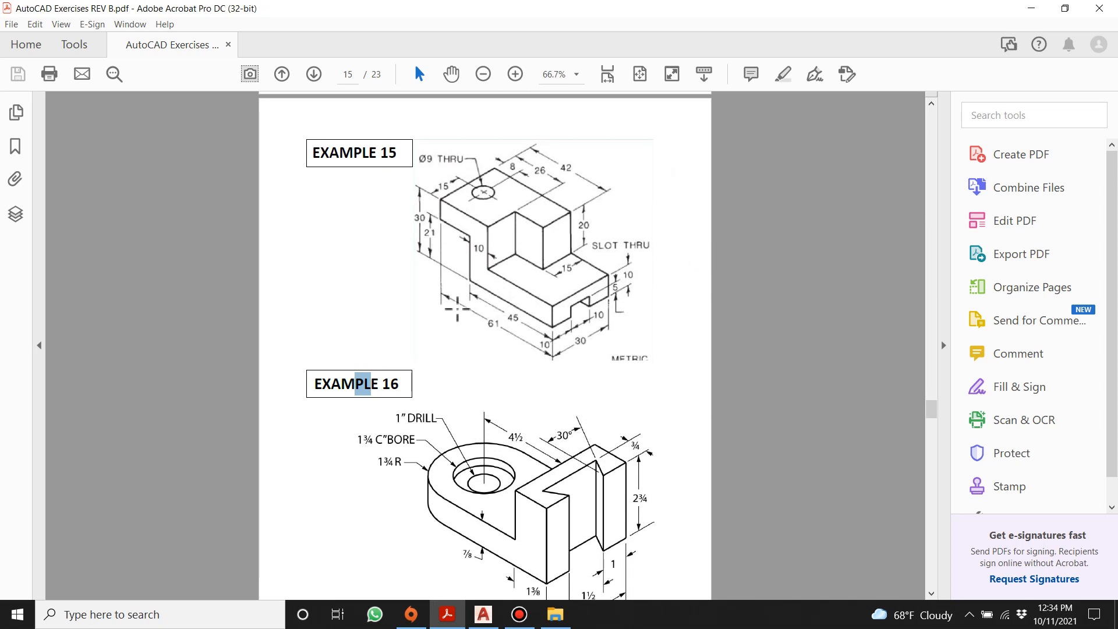
{"action": "scroll", "coordinate": [457, 309], "scroll_direction": "down", "scroll_amount": 12}
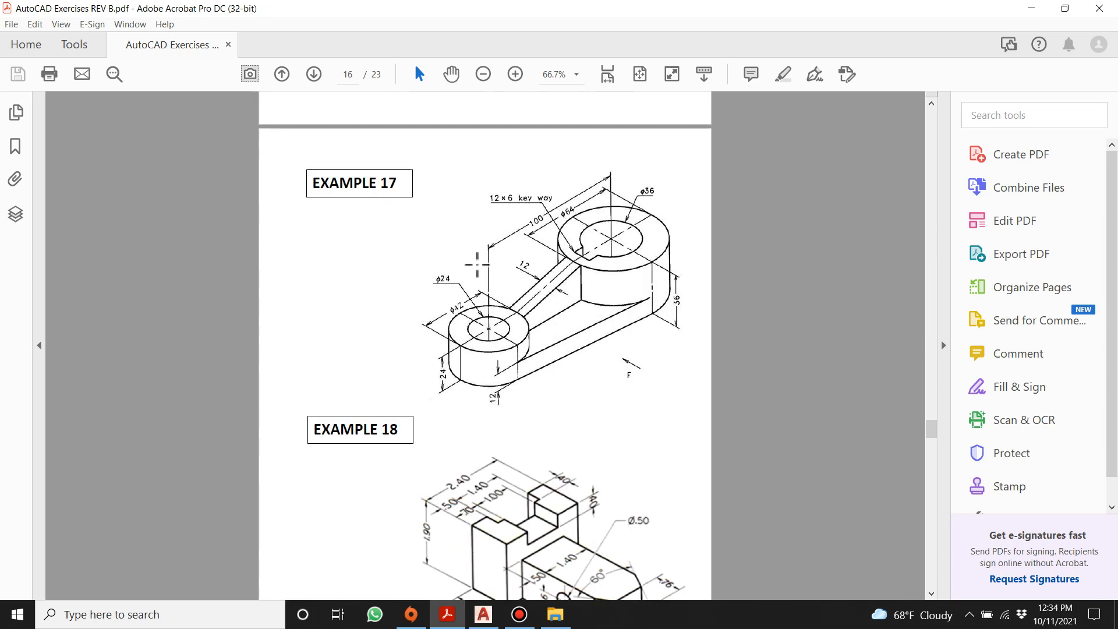
{"action": "scroll", "coordinate": [614, 324], "scroll_direction": "down", "scroll_amount": 2}
{"action": "scroll", "coordinate": [617, 328], "scroll_direction": "up", "scroll_amount": 1}
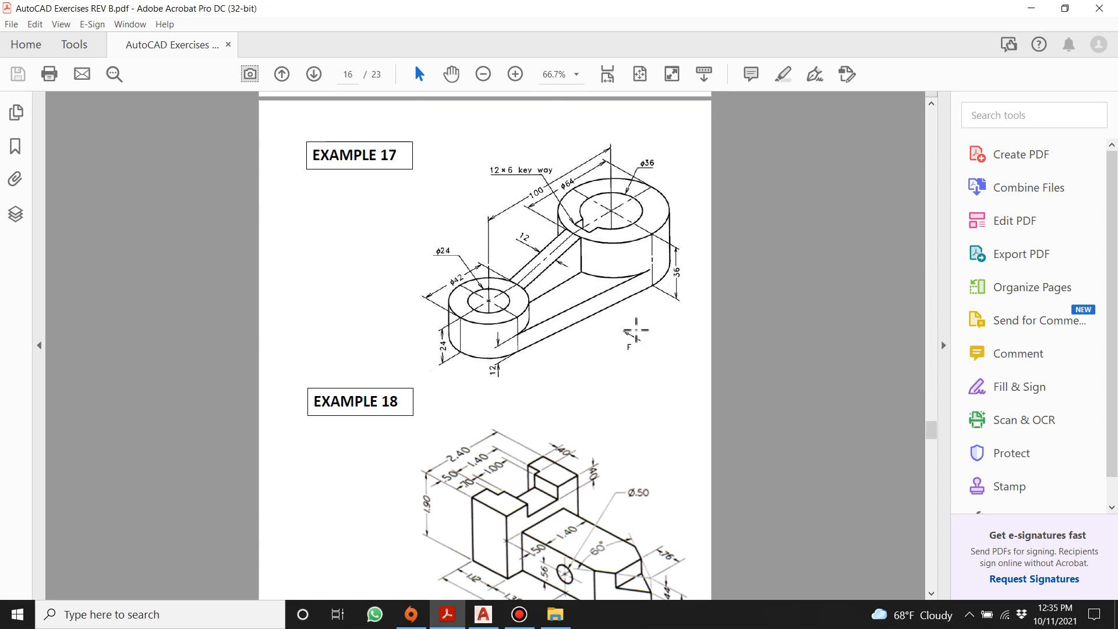
{"action": "scroll", "coordinate": [585, 291], "scroll_direction": "up", "scroll_amount": 10}
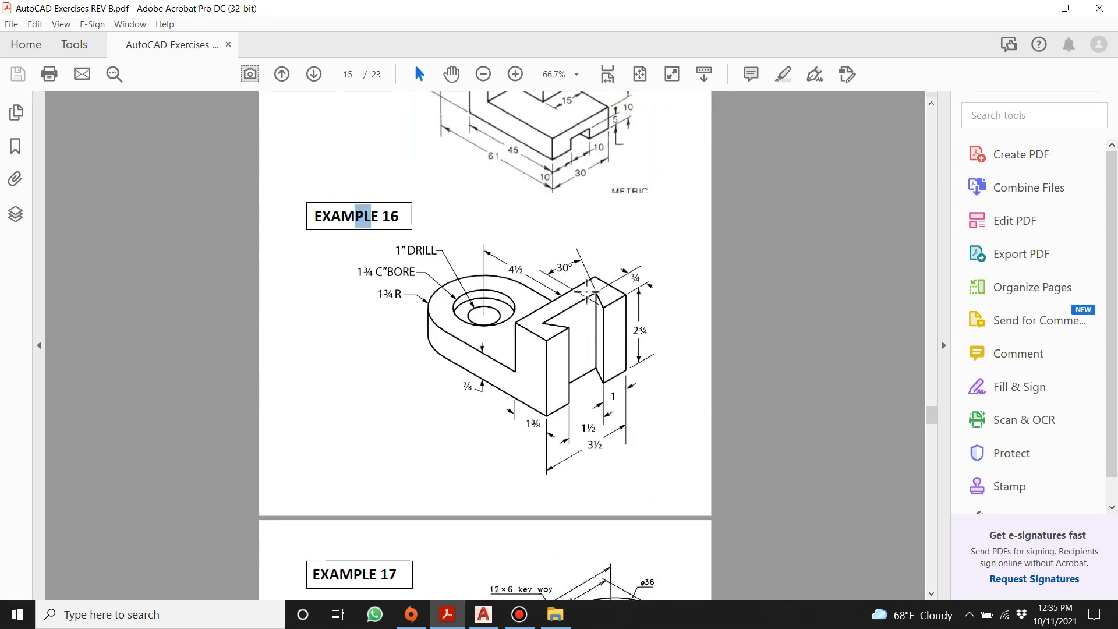
{"action": "scroll", "coordinate": [586, 290], "scroll_direction": "down", "scroll_amount": 3}
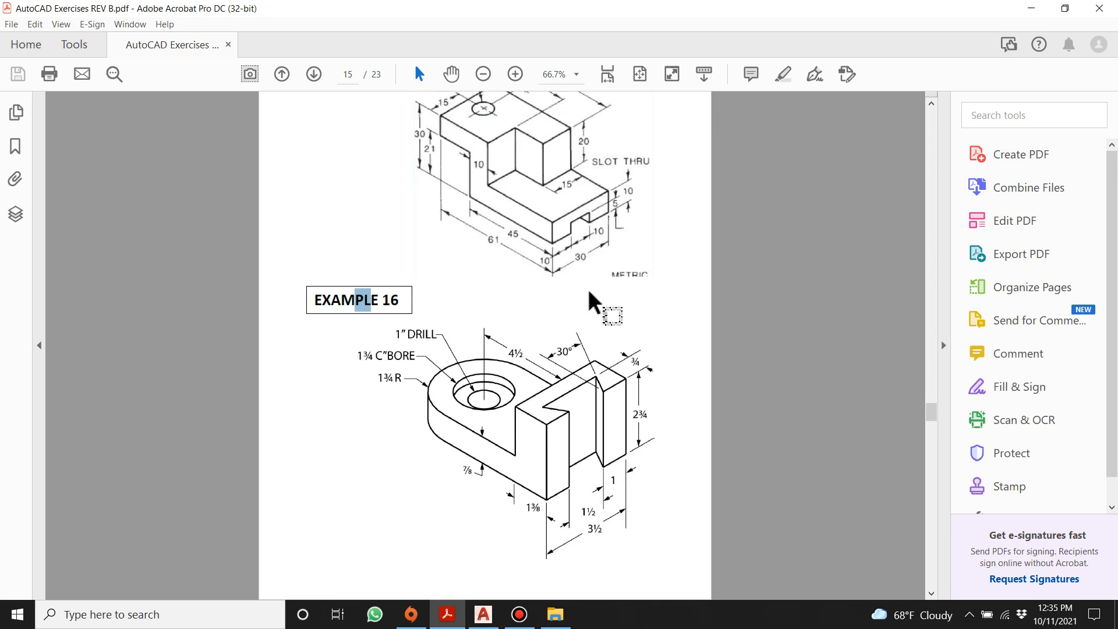